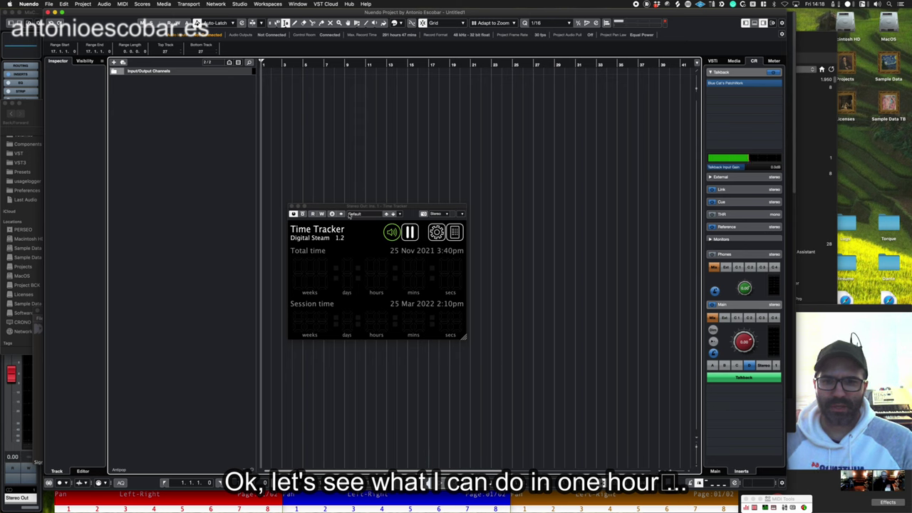
- Move the Time Tracker window aside to the lower part of the project window and show the transport bar
{"action": "left_click_drag", "start_coordinate": [350, 207], "coordinate": [562, 323]}
{"action": "left_click", "coordinate": [480, 251]}
{"action": "key", "text": "g"}
{"action": "key", "text": "g"}
{"action": "key", "text": "g"}
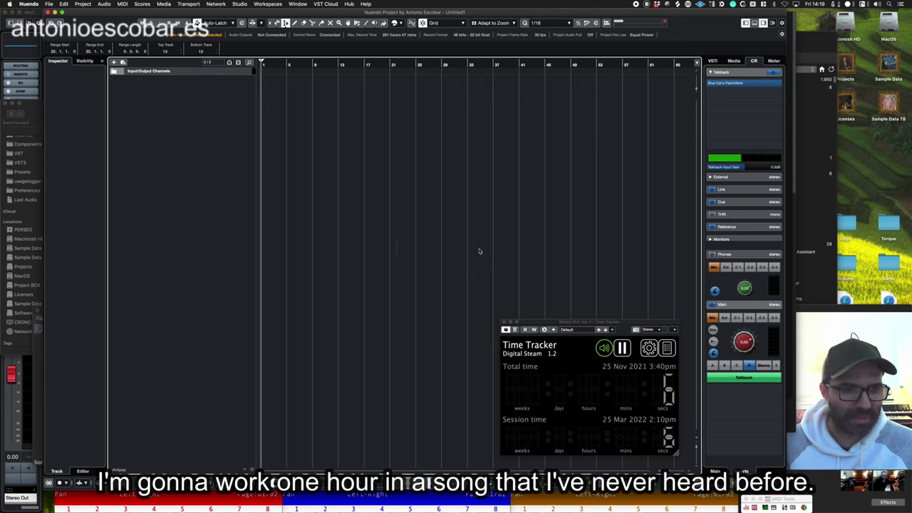
{"action": "key", "text": "F2"}
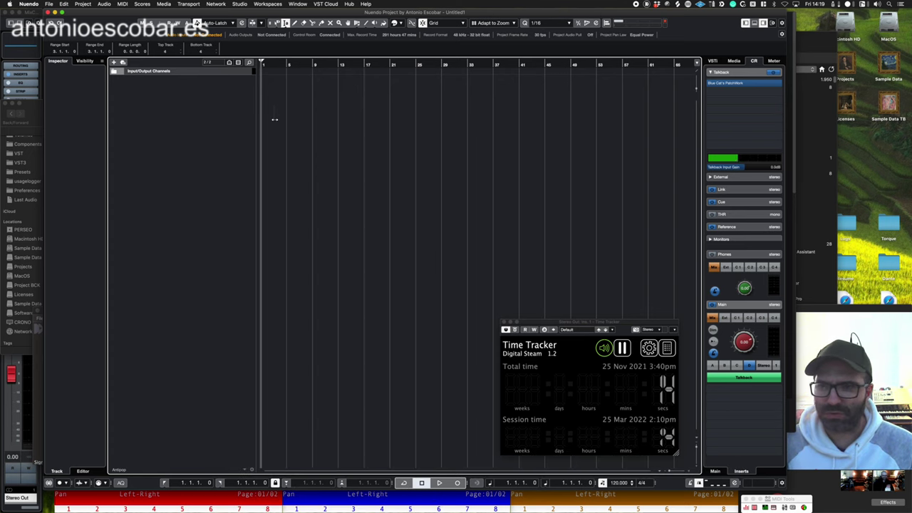
- Add a stereo group track named --MIXBUSS that outputs to Stereo Out
{"action": "type", "text": "t"}
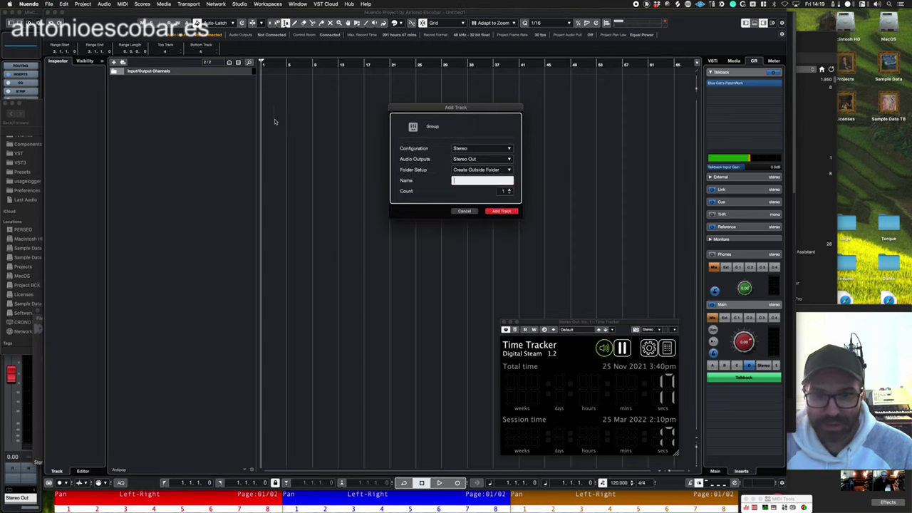
{"action": "type", "text": "--MIXE"}
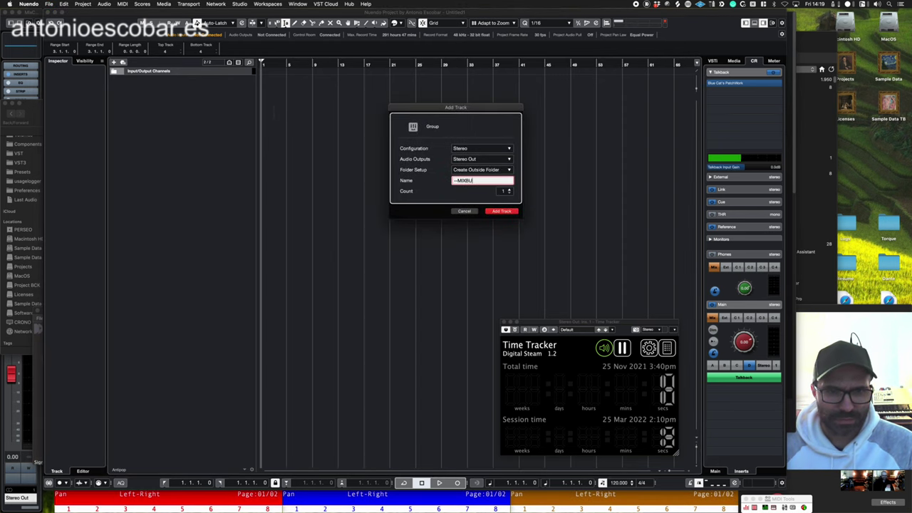
{"action": "type", "text": "USS"}
{"action": "key", "text": "Return"}
- Add a second stereo group track named ---HOTBOX with its audio output set to Stereo Out
{"action": "key", "text": "ctrl+shift+g"}
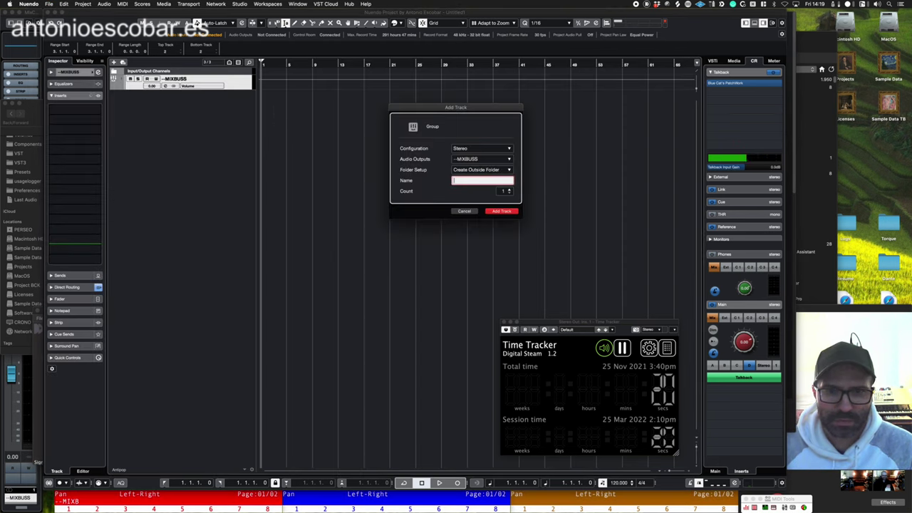
{"action": "type", "text": "--HOTBOX"}
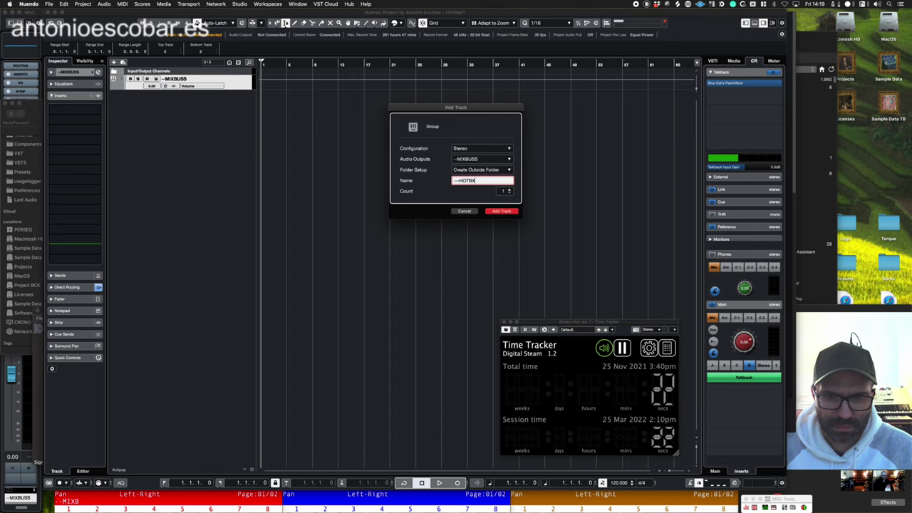
{"action": "left_click", "coordinate": [473, 160]}
{"action": "left_click", "coordinate": [474, 190]}
{"action": "key", "text": "Return"}
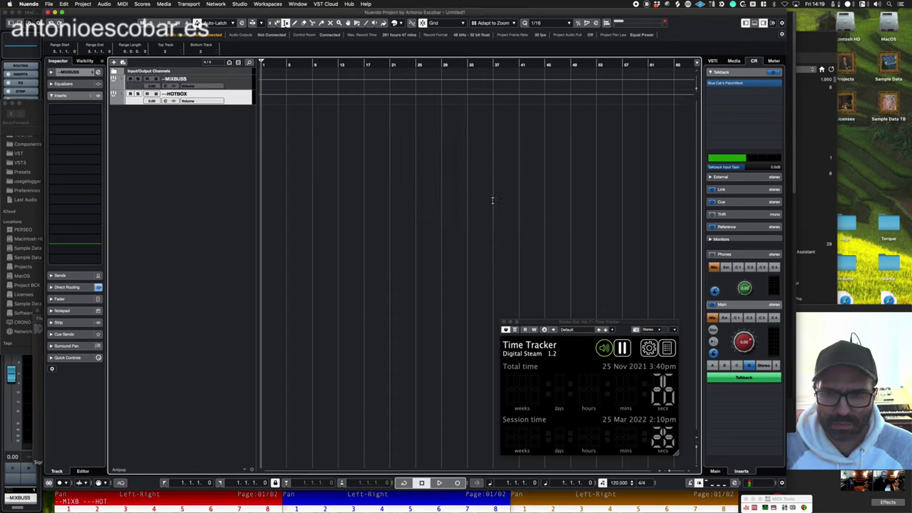
- Route the output of the --MIXBUSS group to ---HOTBOX
{"action": "left_click", "coordinate": [18, 66]}
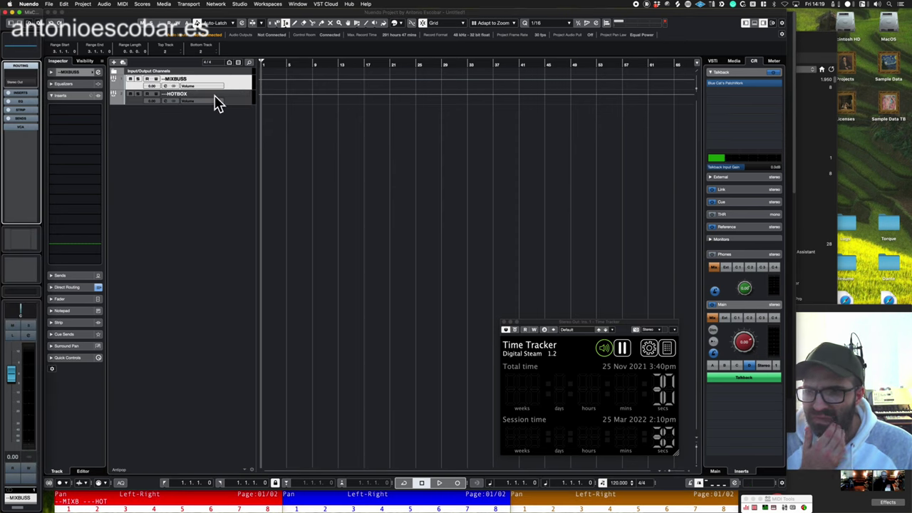
{"action": "left_click", "coordinate": [28, 82]}
{"action": "left_click", "coordinate": [34, 129]}
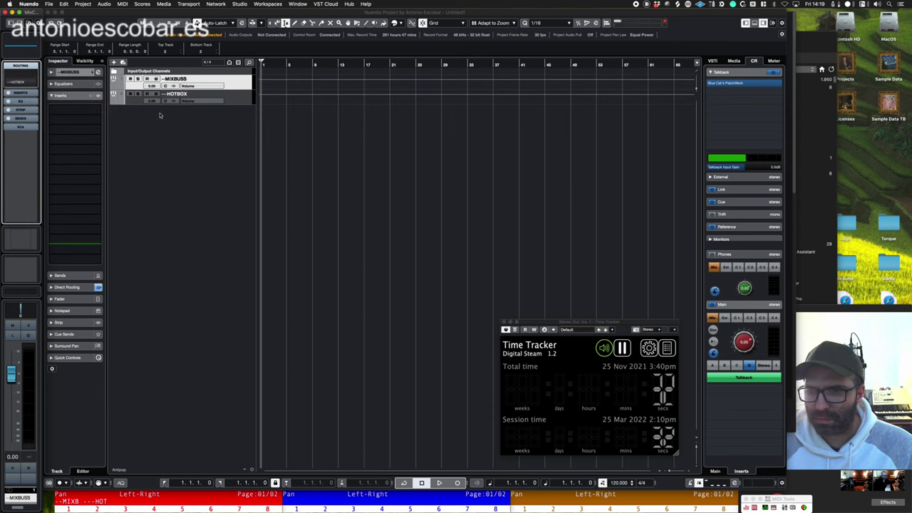
- Load the Pro-L 2 limiter in insert slot 12 of the ---HOTBOX group
{"action": "left_click", "coordinate": [228, 92]}
{"action": "left_click", "coordinate": [96, 219]}
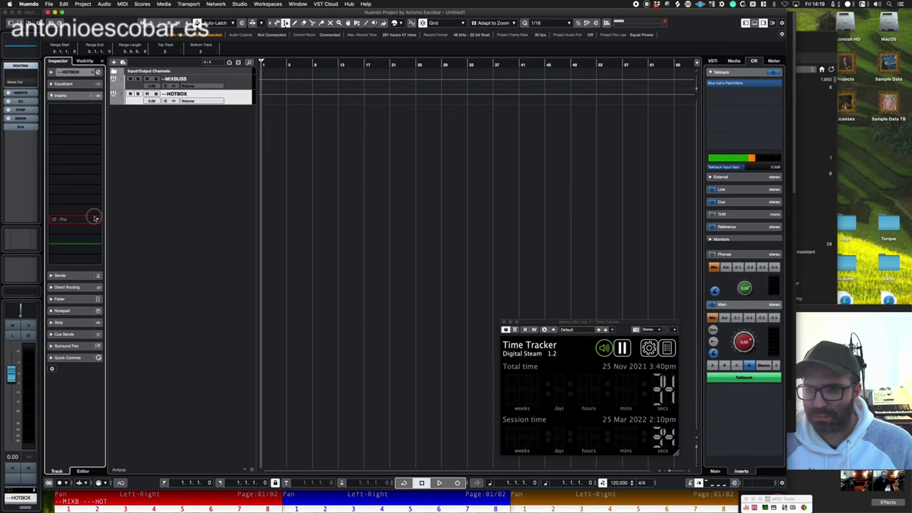
{"action": "type", "text": "pro-l"}
{"action": "key", "text": "Return"}
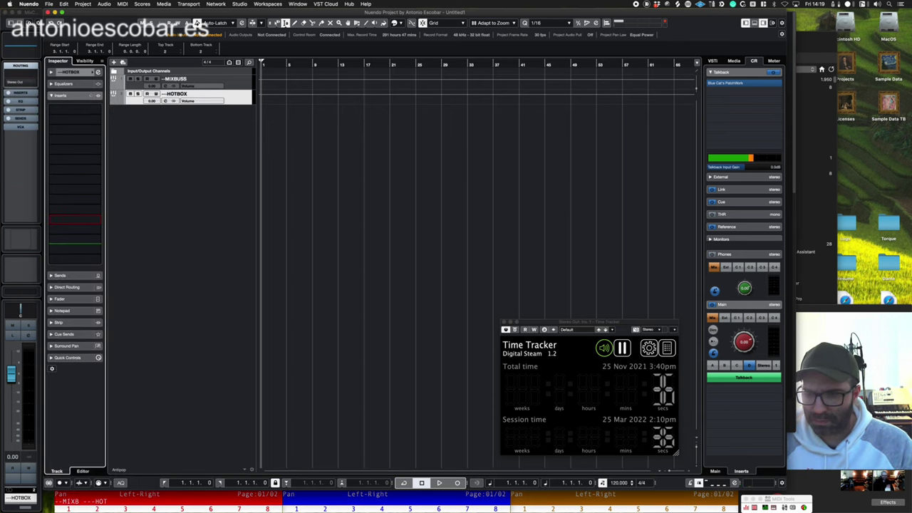
- Load Virtual Mix Rack in the first insert slot of --MIXBUSS, recall its Mixbuss 4K preset, and move the plug-in window off the project
{"action": "left_click", "coordinate": [243, 86]}
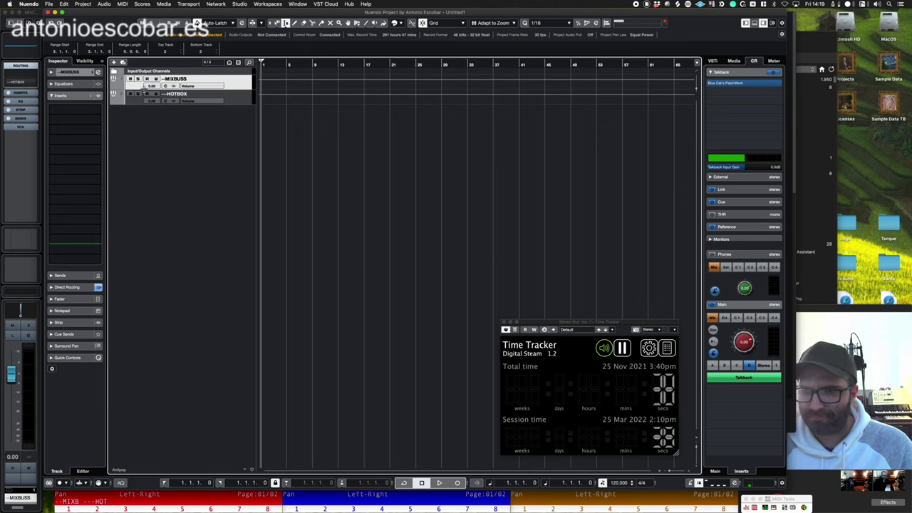
{"action": "left_click", "coordinate": [85, 112]}
{"action": "type", "text": "MIX RACK"}
{"action": "key", "text": "Return"}
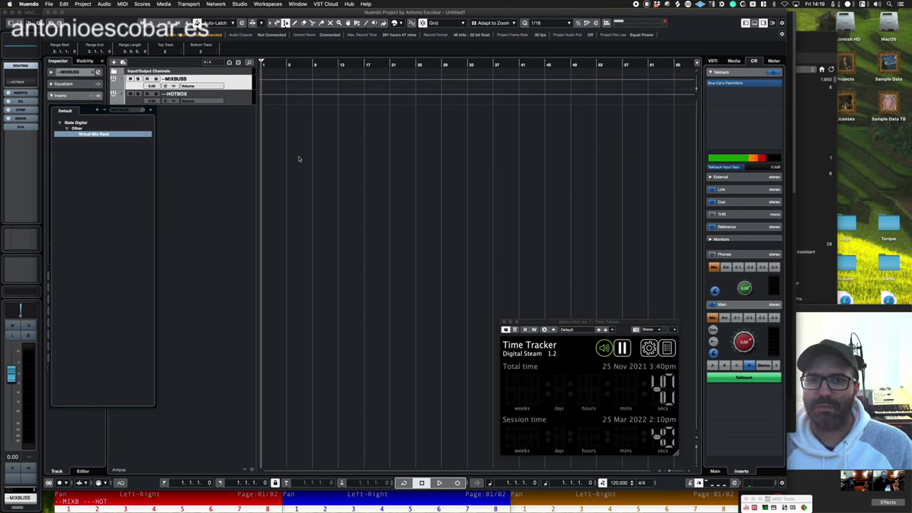
{"action": "key", "text": "Return"}
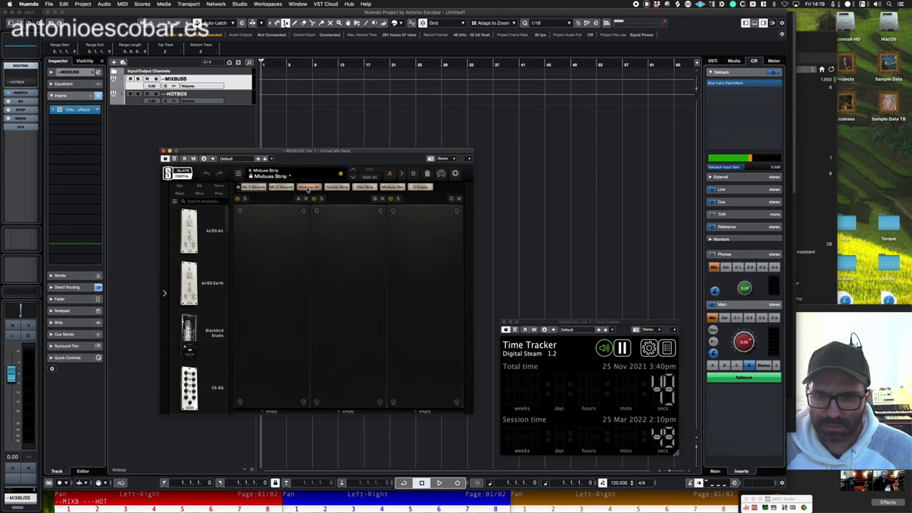
{"action": "left_click", "coordinate": [308, 188]}
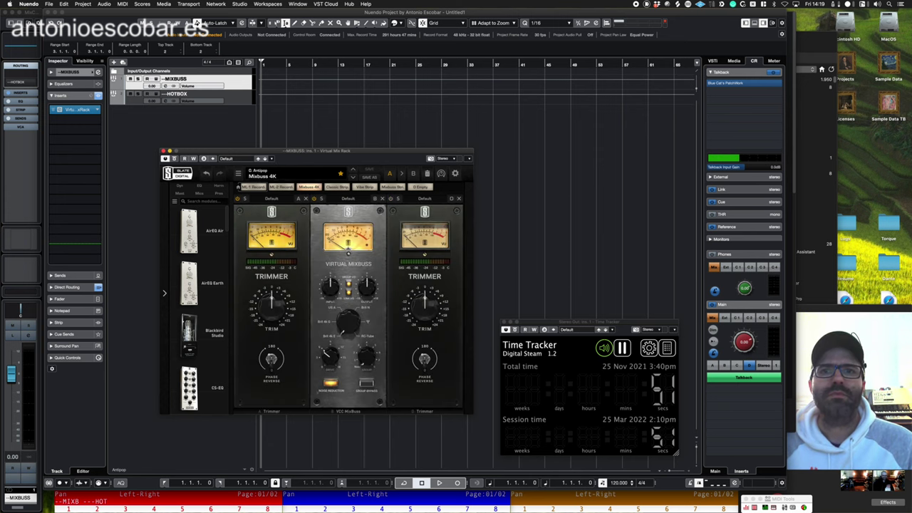
{"action": "left_click_drag", "start_coordinate": [367, 150], "coordinate": [642, 0]}
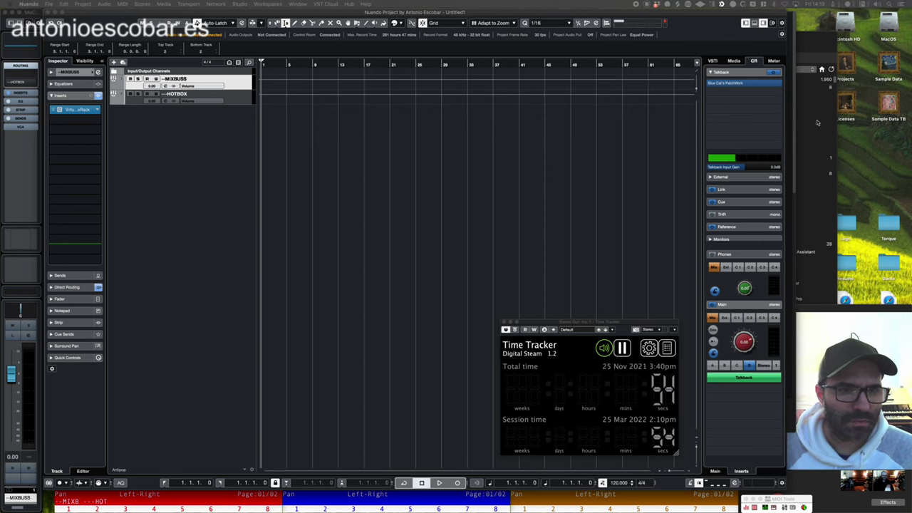
- Show the Cue channel's inserts in the Control Room and check the inserts of the ---HOTBOX and --MIXBUSS groups
{"action": "left_click", "coordinate": [741, 239]}
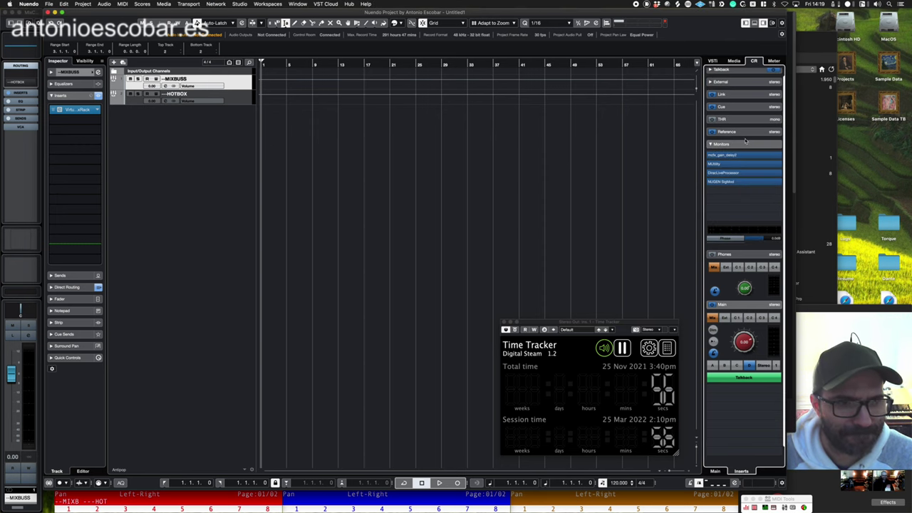
{"action": "left_click", "coordinate": [746, 108]}
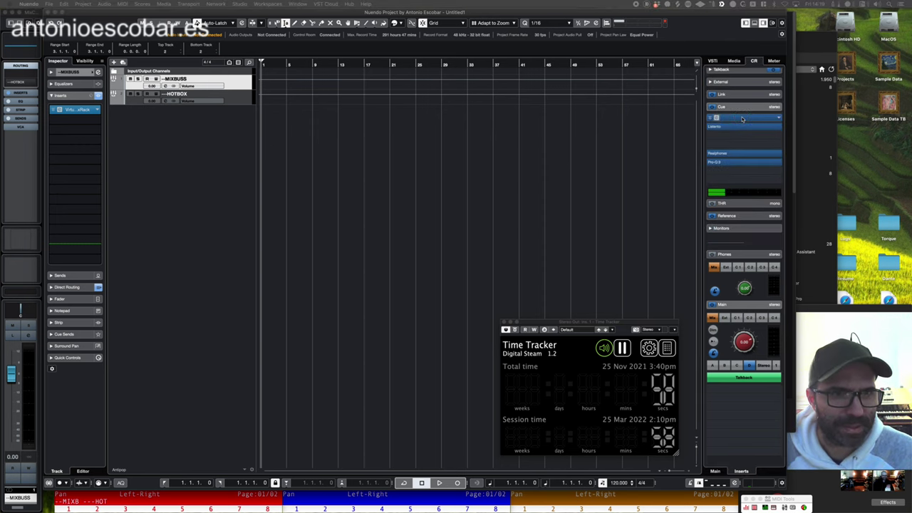
{"action": "left_click", "coordinate": [239, 94]}
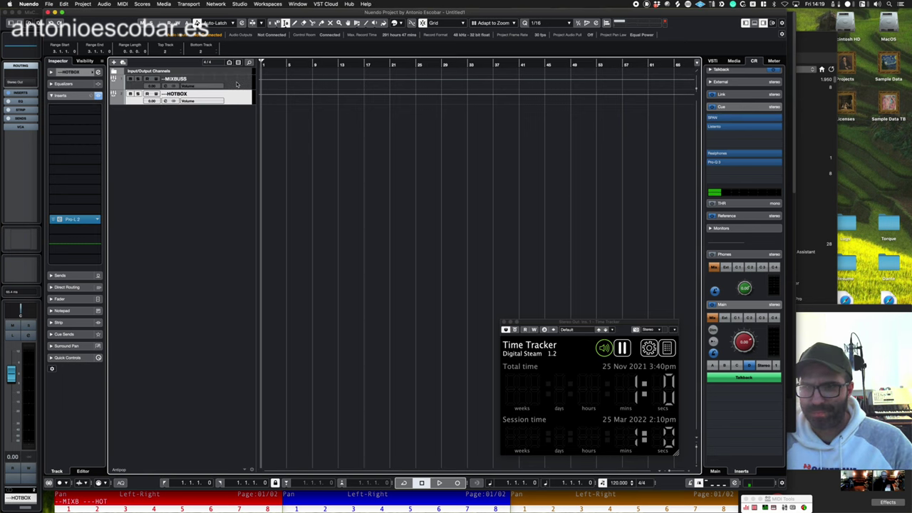
{"action": "left_click", "coordinate": [237, 84]}
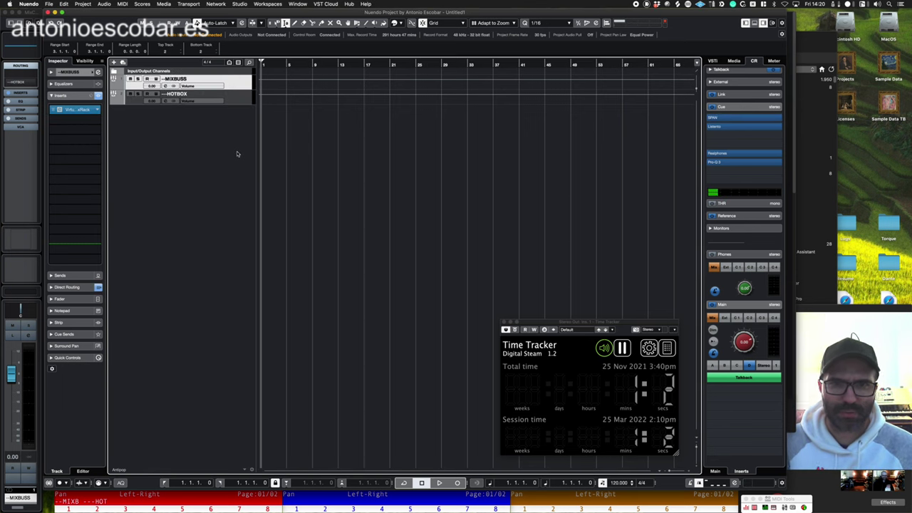
- Save the project under the name ME-Upside Down-MIX-01 in the song's project folder
{"action": "key", "text": "super+shift+s"}
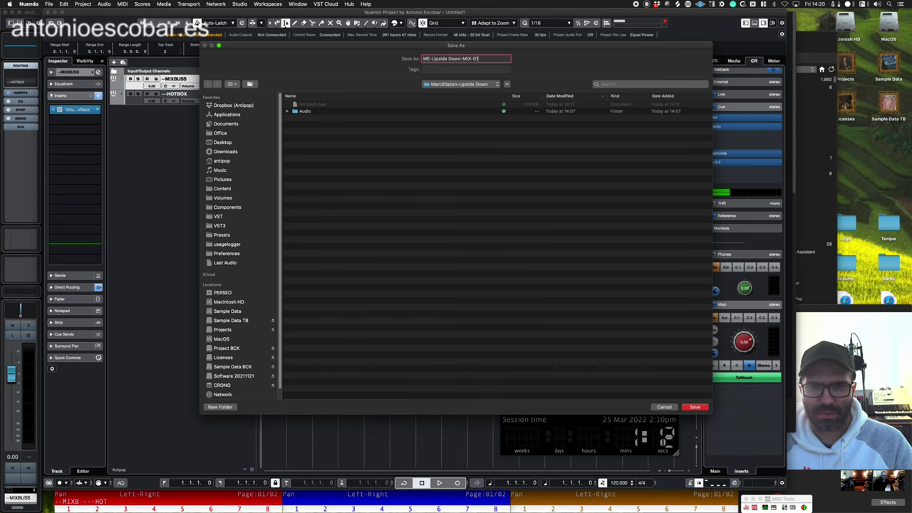
{"action": "key", "text": "Return"}
- Switch to Finder, close the Projects window, bring the song folder's window forward, and expand its UpsideDown_Full multitrack folder
{"action": "key", "text": "super+Tab"}
{"action": "key", "text": "super+Tab"}
{"action": "key", "text": "super+Tab"}
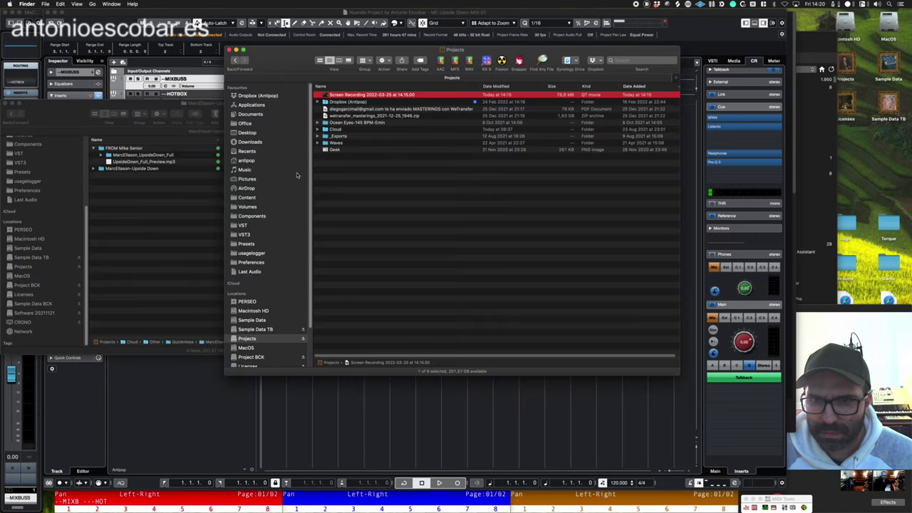
{"action": "key", "text": "super+w"}
{"action": "left_click_drag", "start_coordinate": [86, 117], "coordinate": [318, 121]}
{"action": "left_click", "coordinate": [396, 167]}
{"action": "left_click", "coordinate": [389, 162]}
{"action": "key", "text": "Right"}
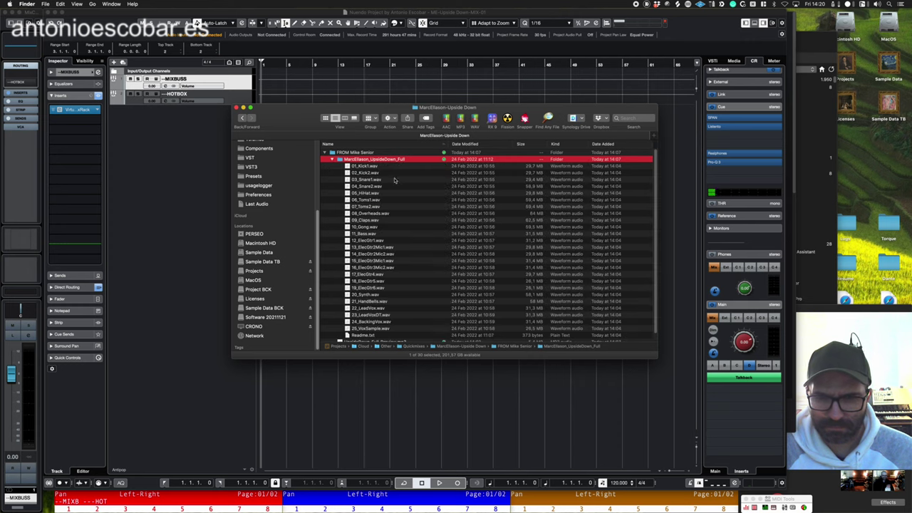
{"action": "key", "text": "Left"}
{"action": "key", "text": "Right"}
- Import the files 01_Kick1.wav to 25_VoxSample.wav into the Nuendo project on separate tracks, copying them to the project folder
{"action": "key", "text": "Down"}
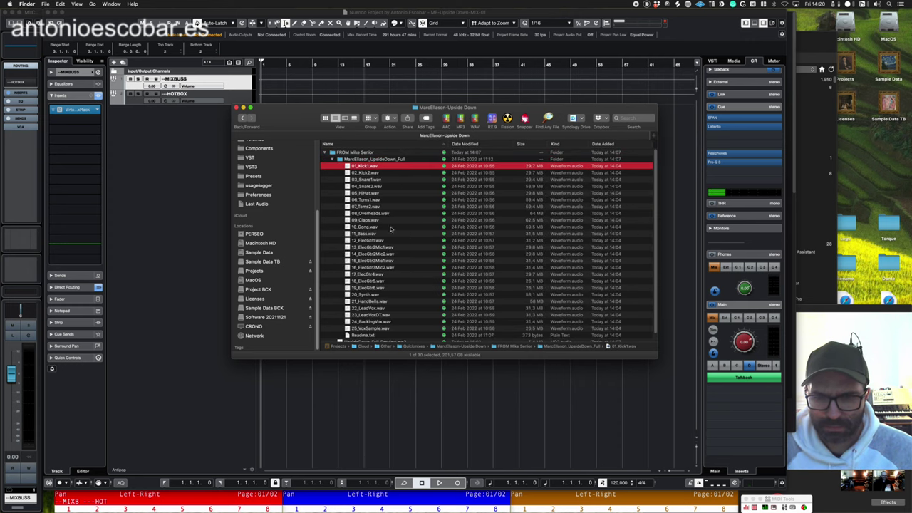
{"action": "scroll", "coordinate": [394, 302], "scroll_direction": "down", "scroll_amount": 1}
{"action": "left_click", "coordinate": [377, 319], "text": "shift"}
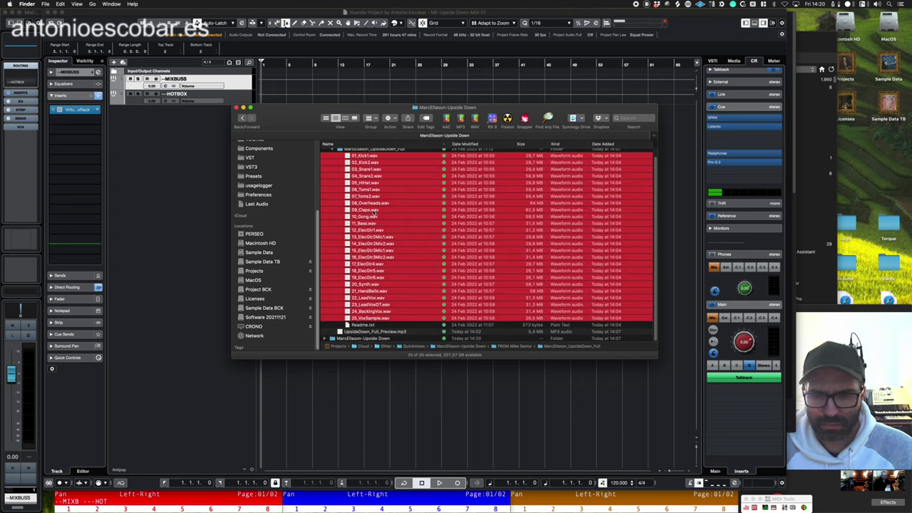
{"action": "left_click_drag", "start_coordinate": [380, 219], "coordinate": [197, 81]}
{"action": "left_click", "coordinate": [473, 168]}
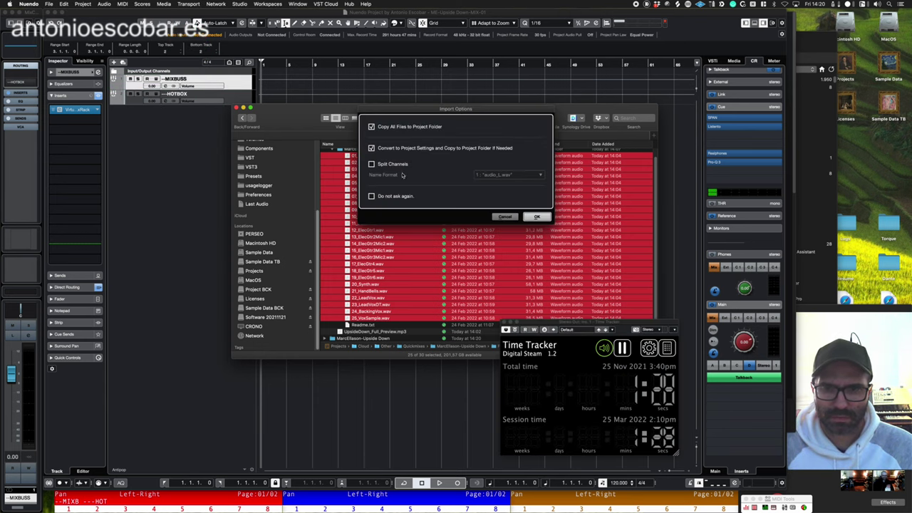
{"action": "left_click", "coordinate": [537, 216]}
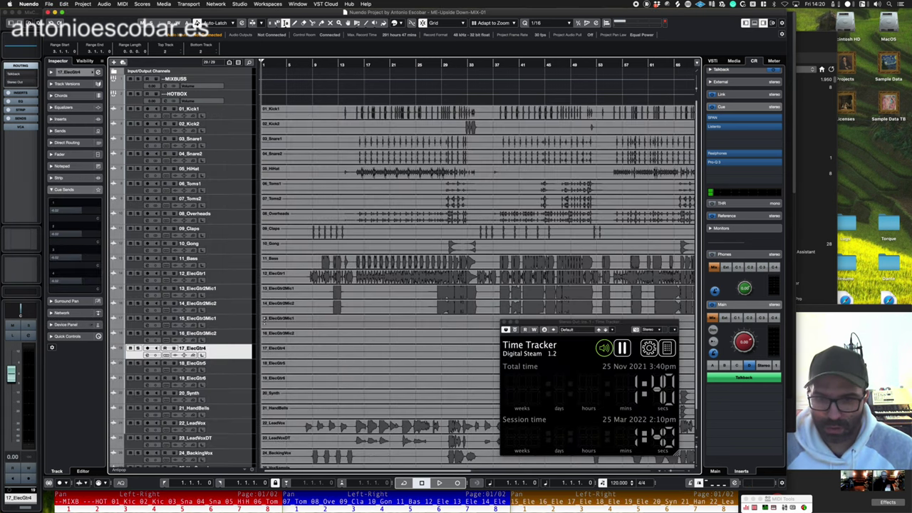
{"action": "key", "text": "shift+g"}
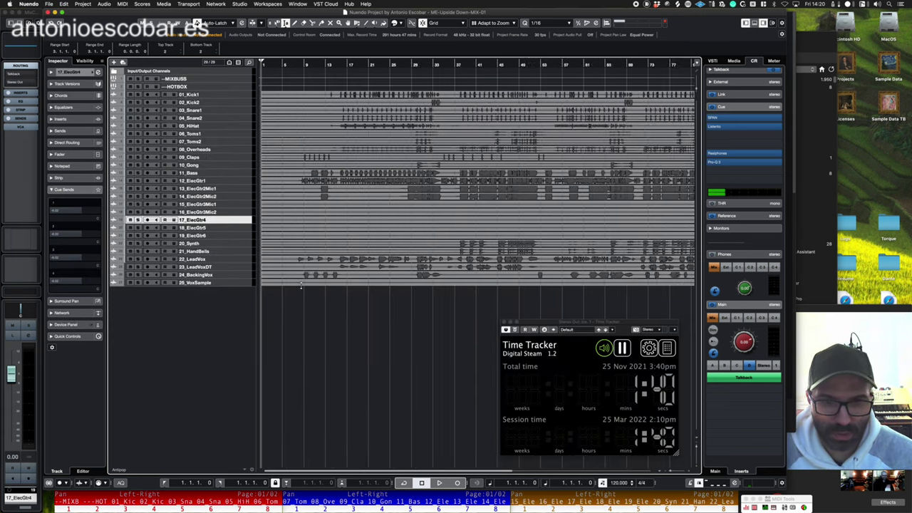
{"action": "key", "text": "shift+f"}
- Switch to Finder, audition UpsideDown_Full_Preview.mp3, and import it into Nuendo as a new track below 25_VoxSample
{"action": "key", "text": "super+Tab"}
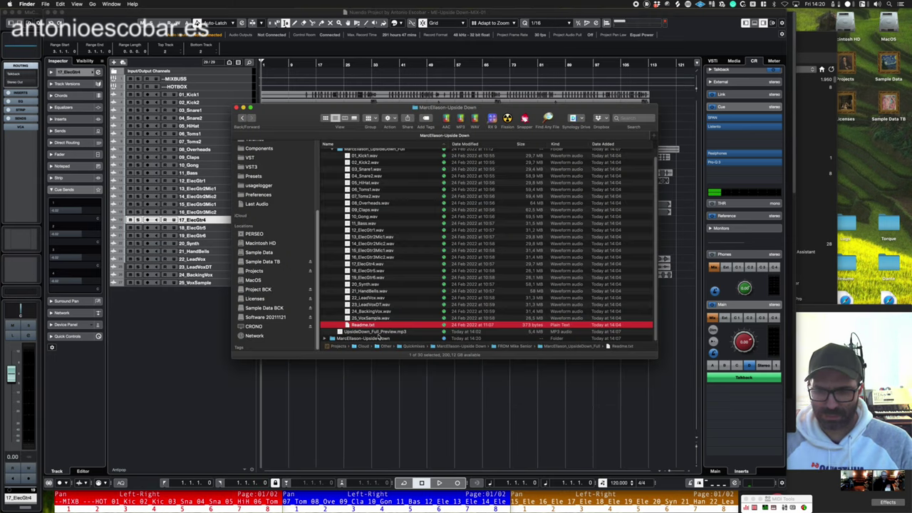
{"action": "left_click", "coordinate": [376, 333]}
{"action": "key", "text": "space"}
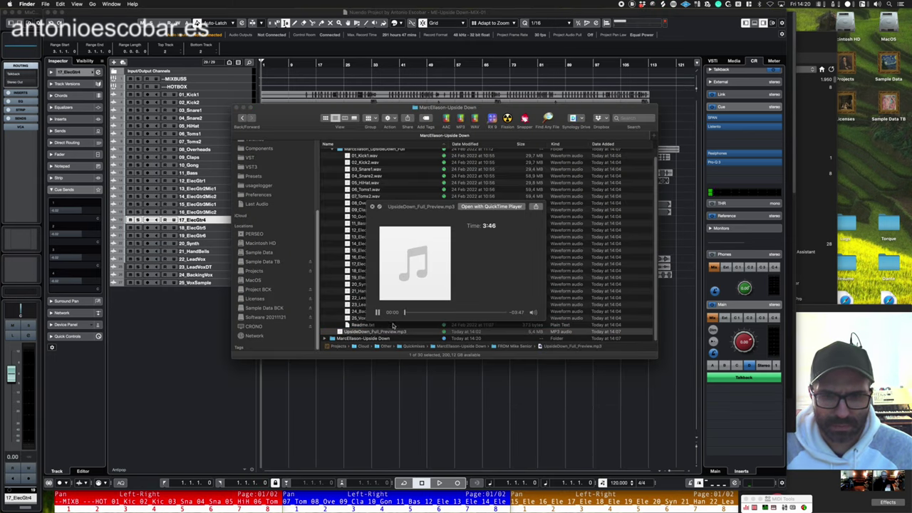
{"action": "key", "text": "space"}
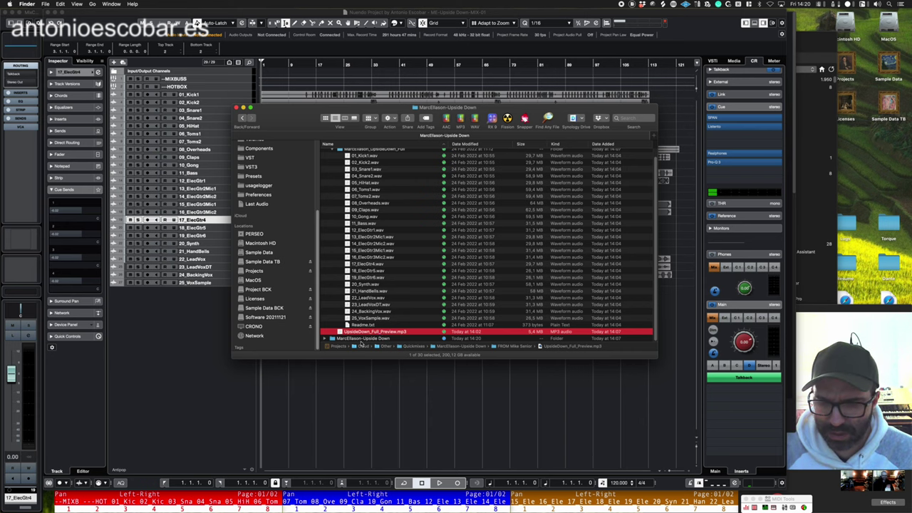
{"action": "left_click_drag", "start_coordinate": [365, 335], "coordinate": [184, 324]}
{"action": "key", "text": "Return"}
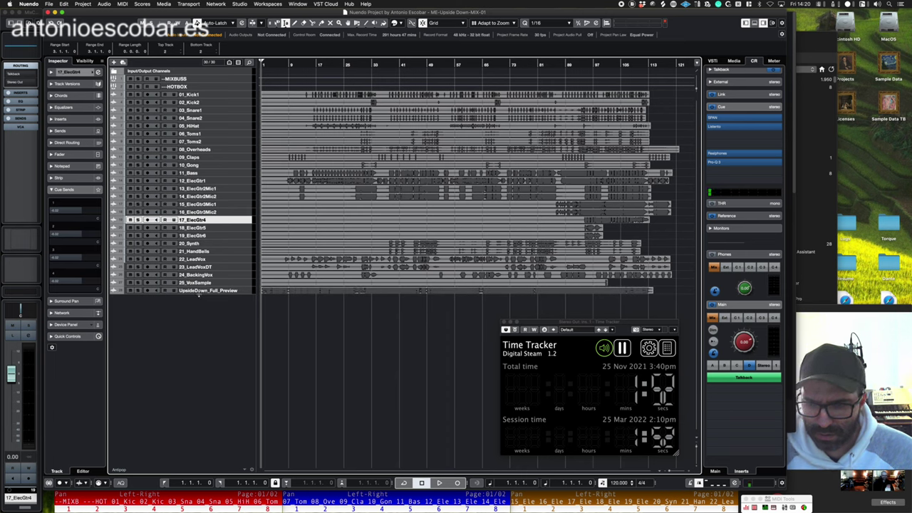
- Mute and disable the UpsideDown_Full_Preview track
{"action": "left_click", "coordinate": [129, 290]}
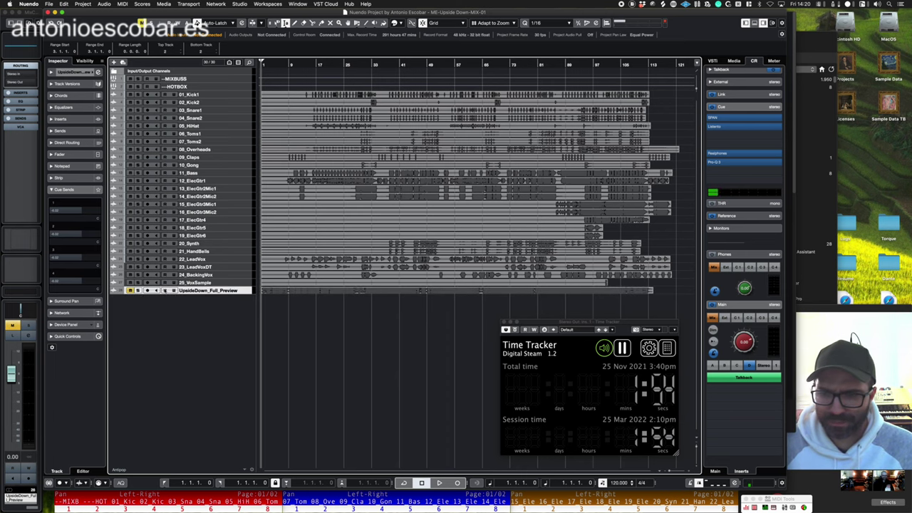
{"action": "right_click", "coordinate": [218, 288]}
{"action": "left_click", "coordinate": [235, 406]}
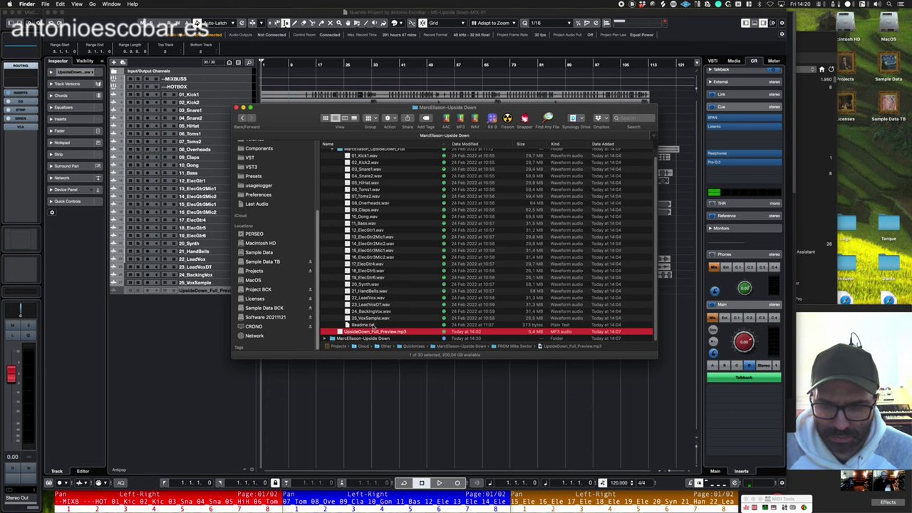
- Preview Readme.txt in the song folder to find the song's tempo, and return to Nuendo
{"action": "left_click", "coordinate": [371, 325]}
{"action": "key", "text": "space"}
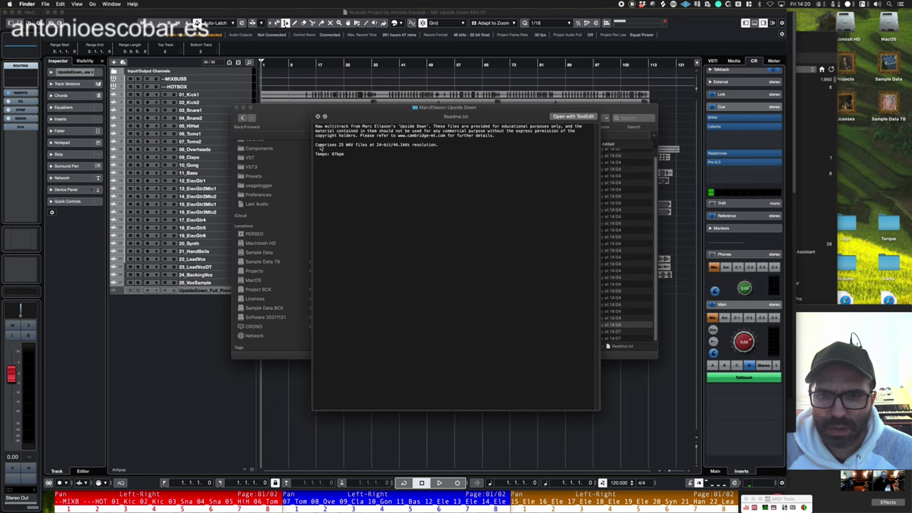
{"action": "key", "text": "space"}
{"action": "key", "text": "super+h"}
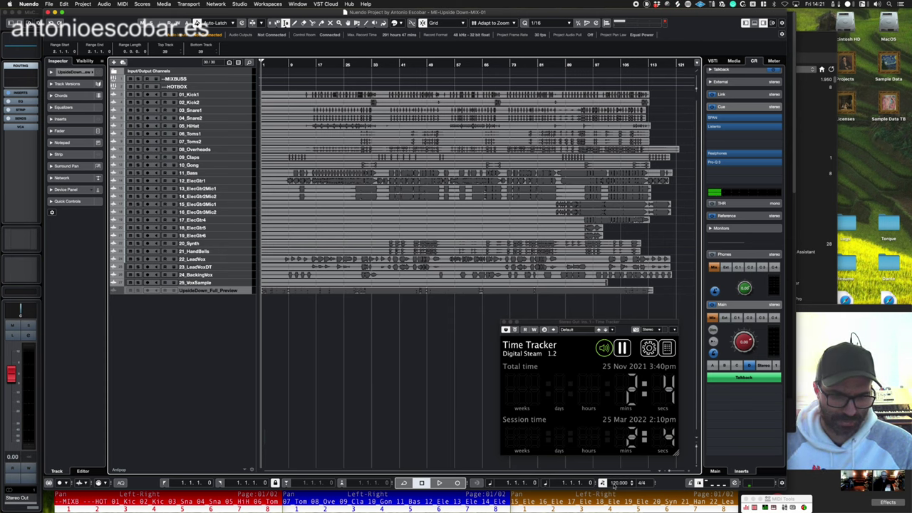
- Set the project tempo to 67 BPM, play the song and show the Master meter
{"action": "left_click", "coordinate": [614, 484]}
{"action": "type", "text": "67"}
{"action": "key", "text": "Return"}
{"action": "key", "text": "space"}
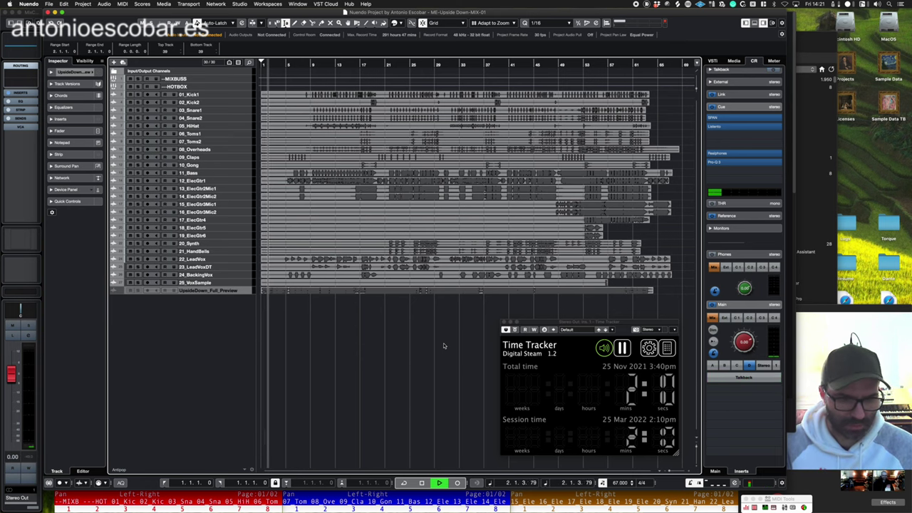
{"action": "left_click", "coordinate": [774, 61]}
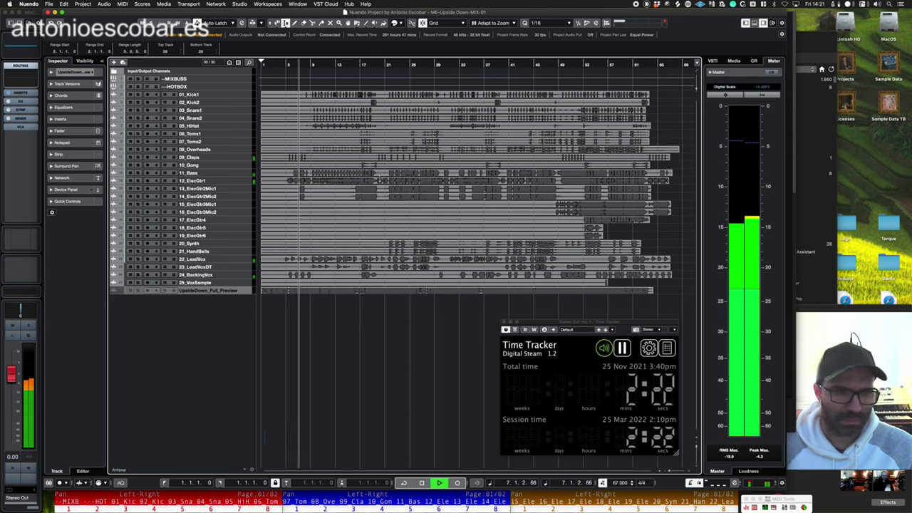
- Set the time signature to 6/8, check it against playback, stop, and change it to 3/4
{"action": "left_click", "coordinate": [646, 484]}
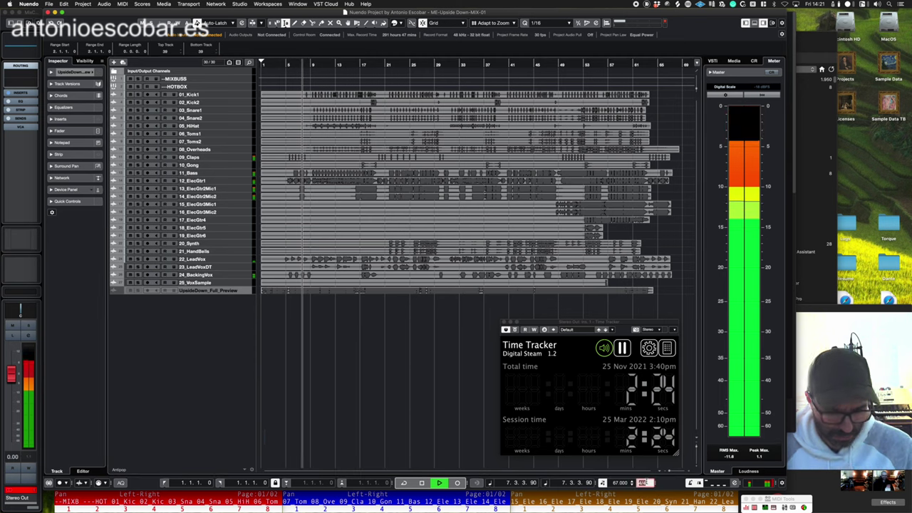
{"action": "type", "text": "6/8"}
{"action": "key", "text": "Return"}
{"action": "key", "text": "space"}
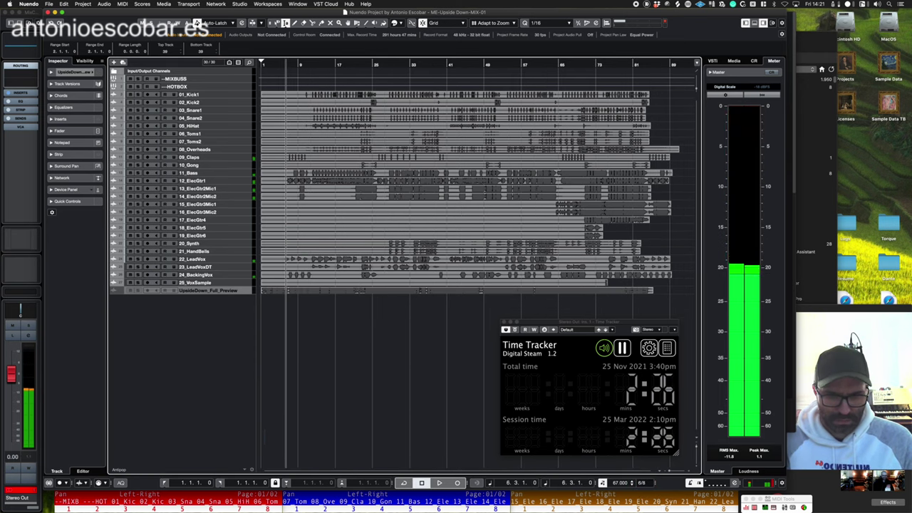
{"action": "key", "text": "space"}
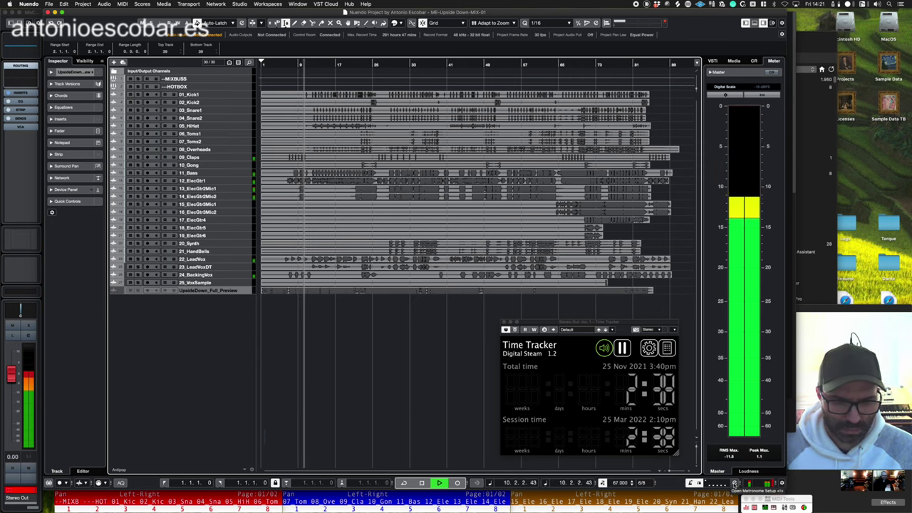
{"action": "key", "text": "space"}
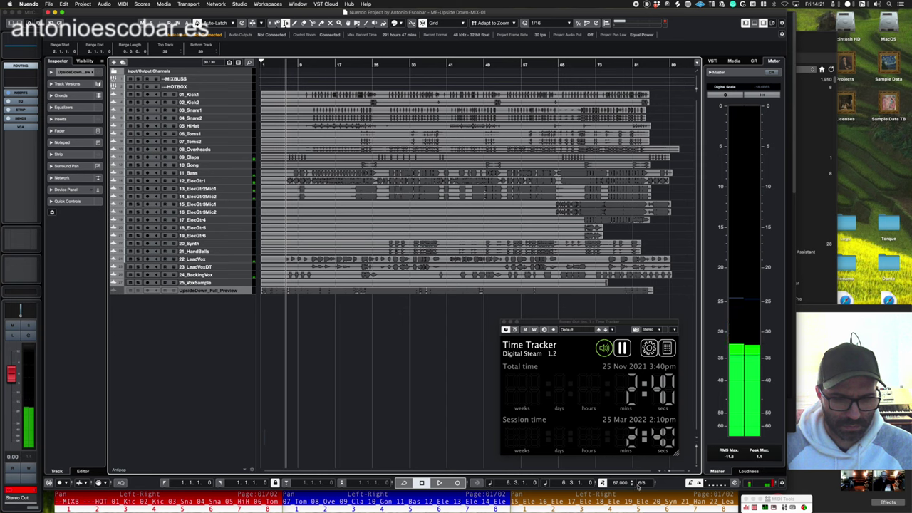
{"action": "type", "text": "3/4"}
{"action": "key", "text": "Return"}
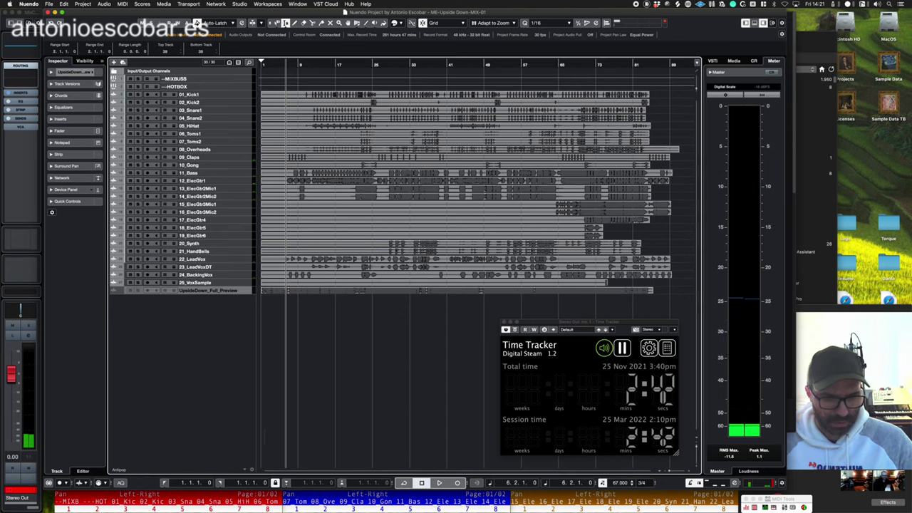
- Review the click patterns for all time signatures in Metronome Setup, and close it without changes
{"action": "left_click", "coordinate": [723, 484], "text": "super"}
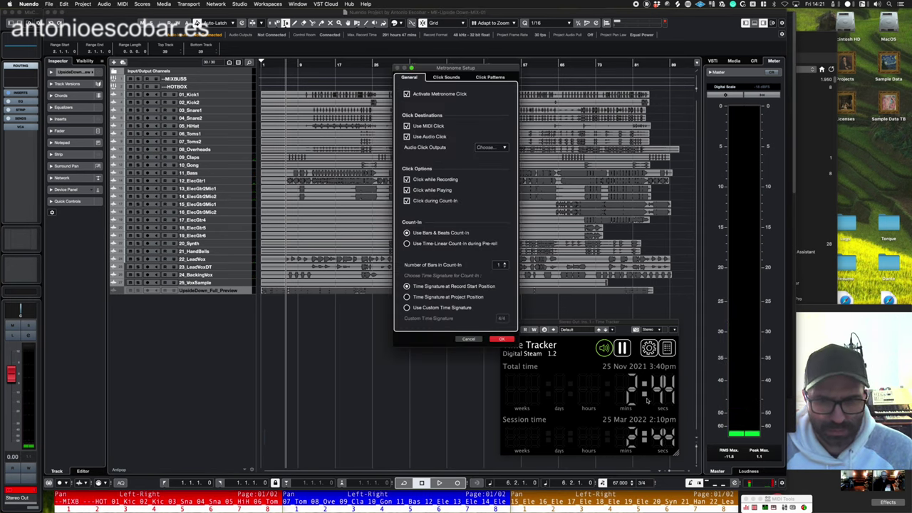
{"action": "left_click", "coordinate": [491, 77]}
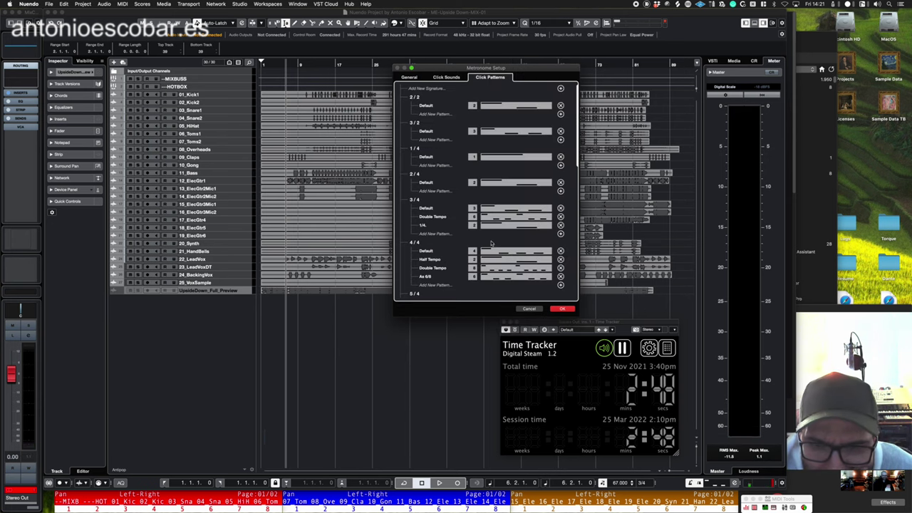
{"action": "scroll", "coordinate": [485, 285], "scroll_direction": "down", "scroll_amount": 15}
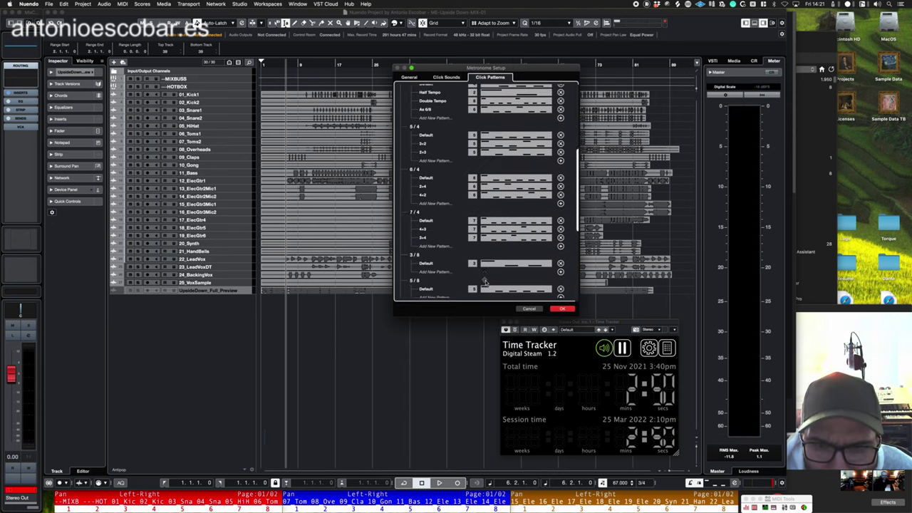
{"action": "scroll", "coordinate": [486, 283], "scroll_direction": "down", "scroll_amount": 1}
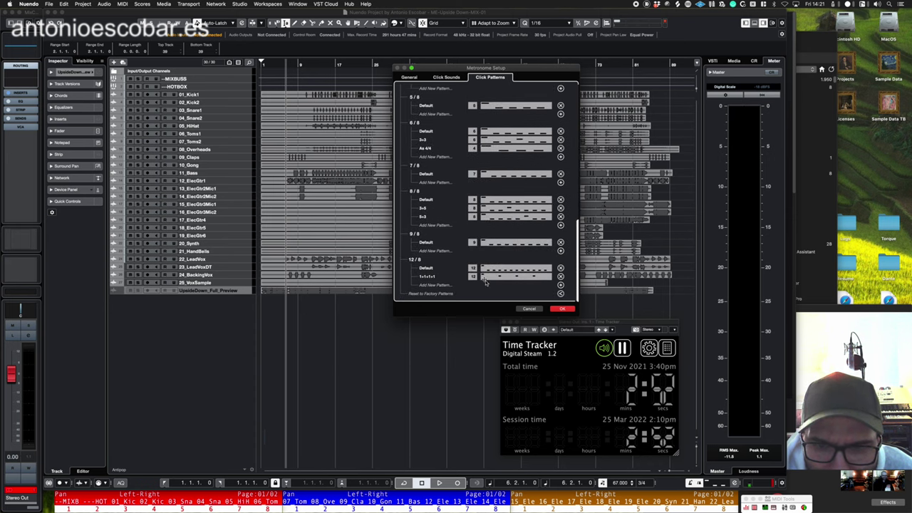
{"action": "scroll", "coordinate": [485, 283], "scroll_direction": "up", "scroll_amount": 15}
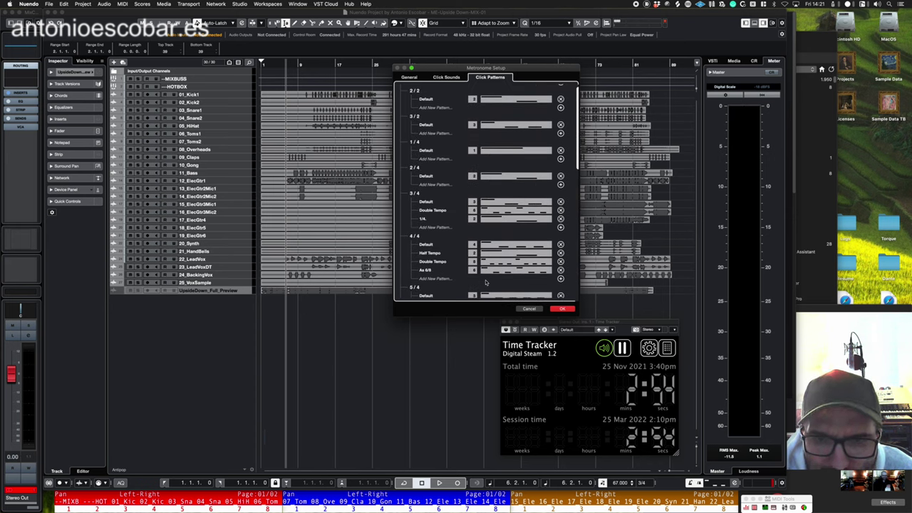
{"action": "left_click", "coordinate": [527, 310]}
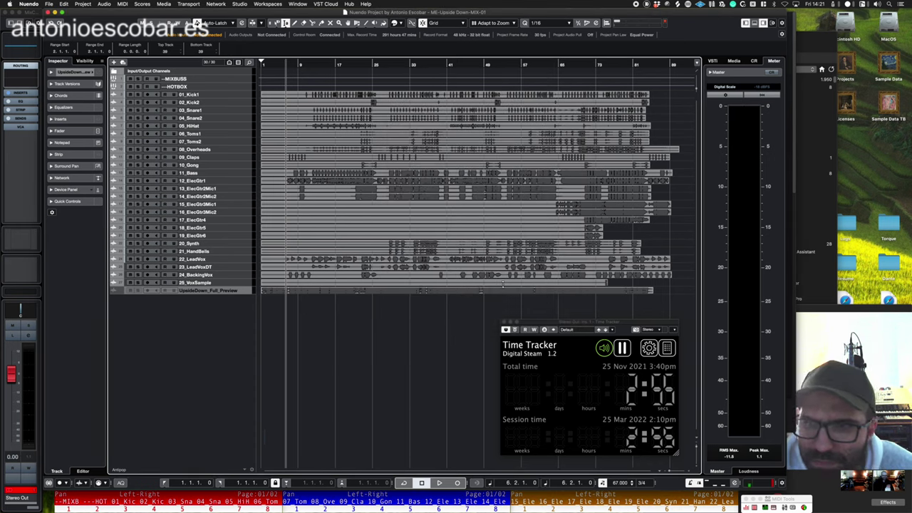
- Add a Tempo track below UpsideDown_Full_Preview and enlarge its height
{"action": "right_click", "coordinate": [212, 318]}
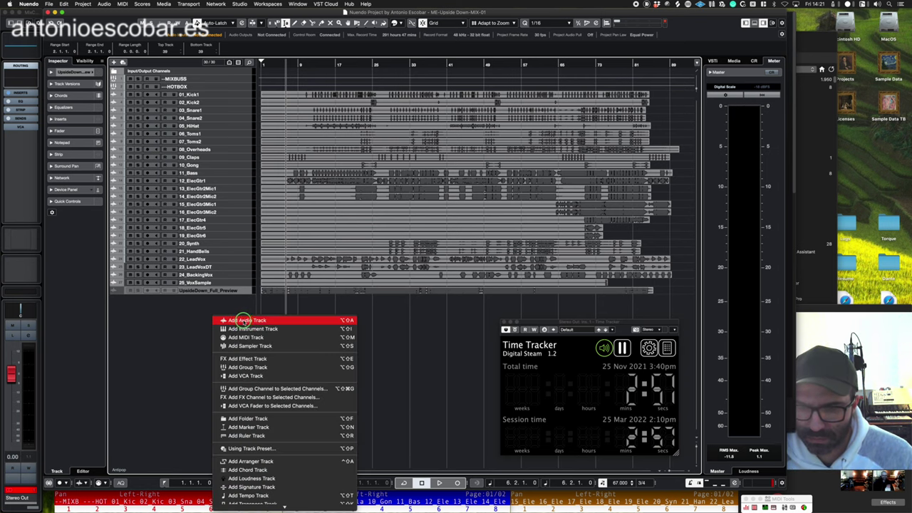
{"action": "left_click", "coordinate": [246, 470]}
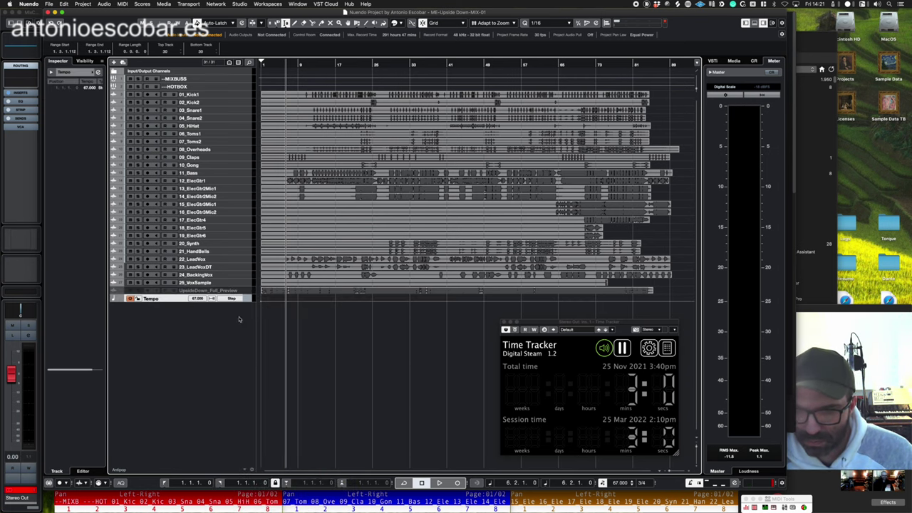
{"action": "left_click_drag", "start_coordinate": [236, 299], "coordinate": [235, 339]}
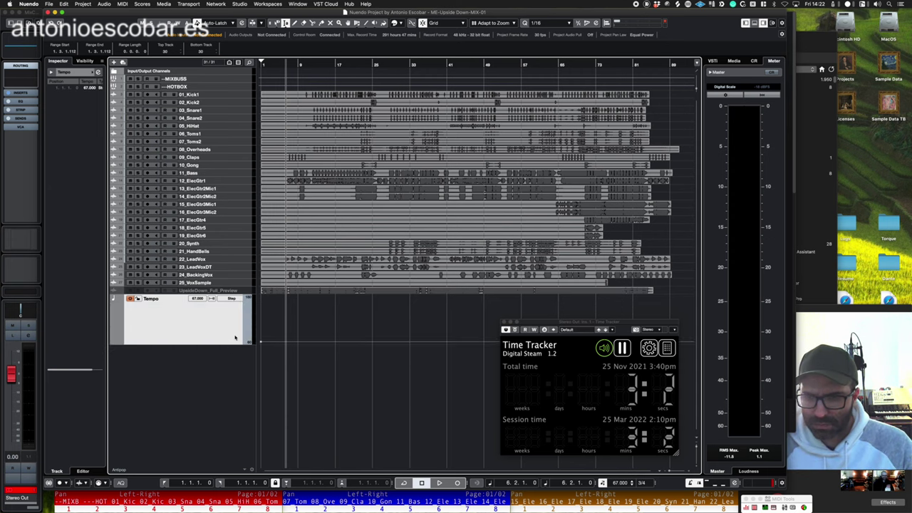
- During playback, draw a 122 BPM tempo point at the start of the Tempo track, stop, and select the point
{"action": "key", "text": "space"}
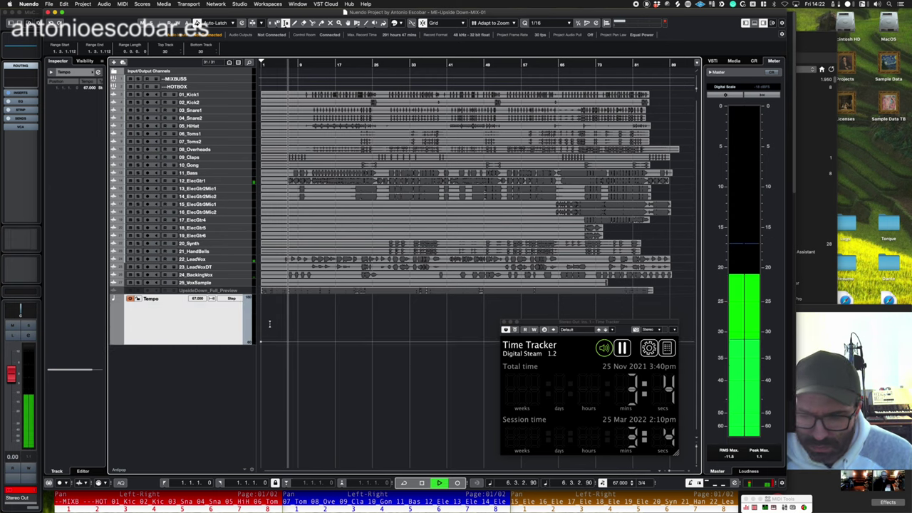
{"action": "right_click", "coordinate": [271, 325]}
{"action": "left_click", "coordinate": [289, 325]}
{"action": "left_click", "coordinate": [261, 318]}
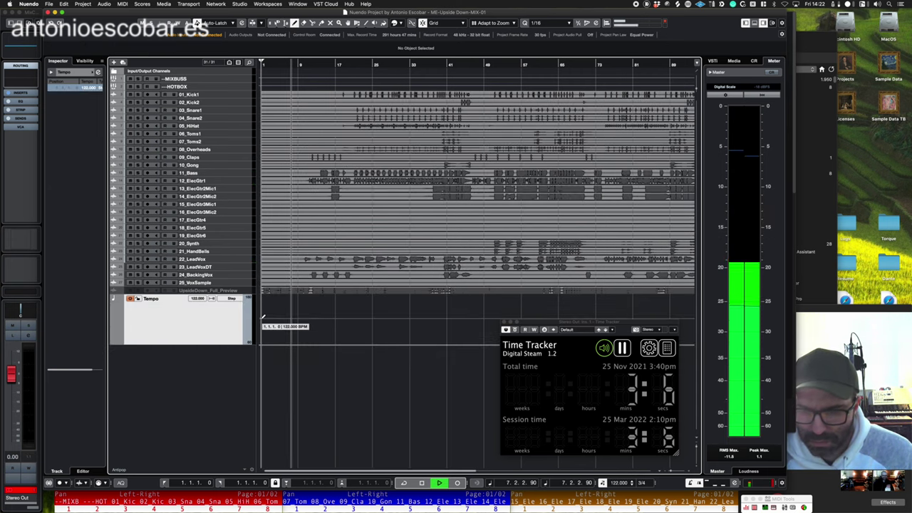
{"action": "key", "text": "space"}
{"action": "key", "text": "1"}
{"action": "left_click_drag", "start_coordinate": [269, 304], "coordinate": [251, 327]}
- Check the tempo in Readme.txt again, set the selected first tempo point to 67 BPM, and start playback
{"action": "key", "text": "super+Tab"}
{"action": "key", "text": "space"}
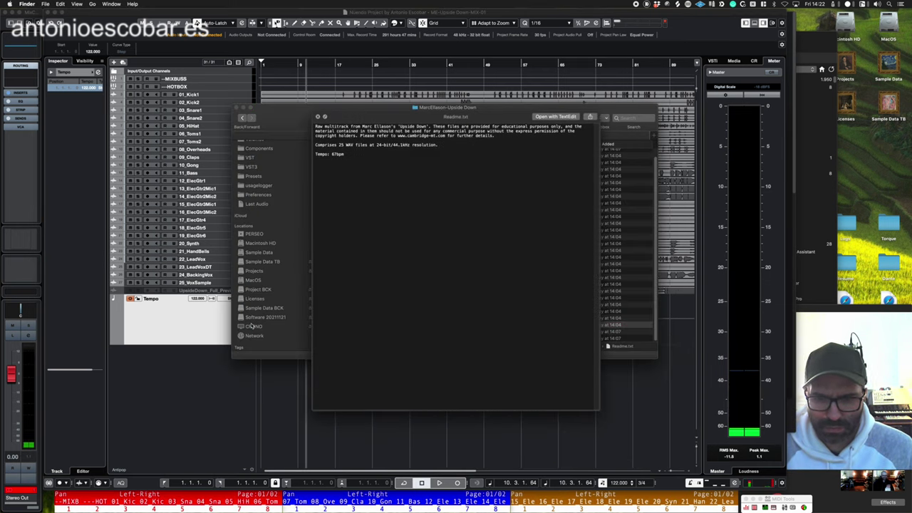
{"action": "key", "text": "super+Tab"}
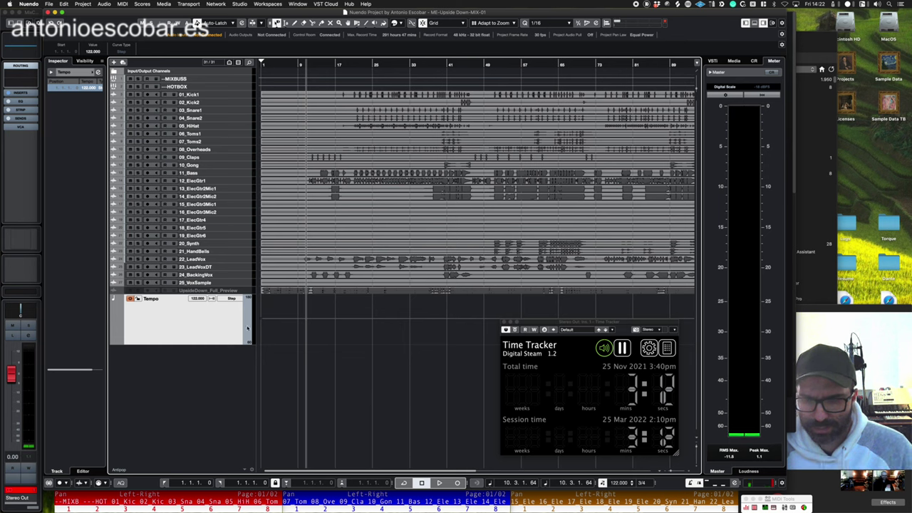
{"action": "left_click", "coordinate": [92, 51]}
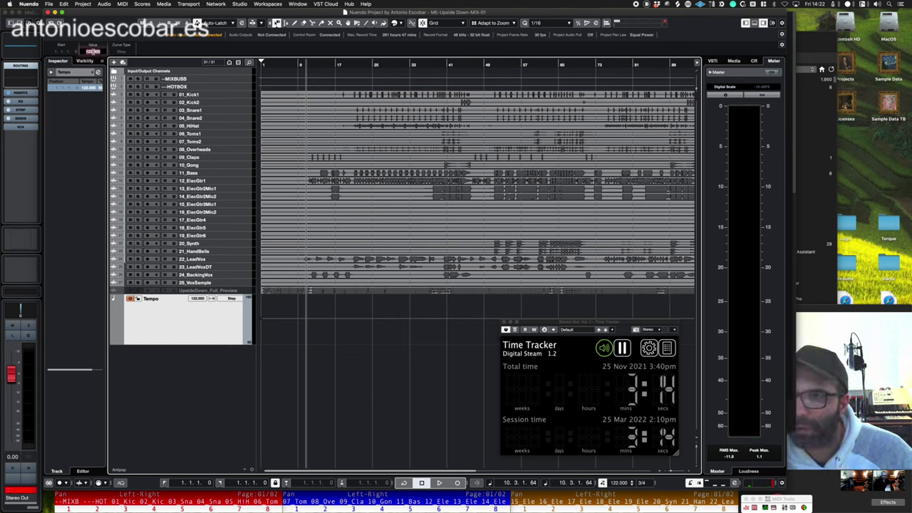
{"action": "key", "text": "Return"}
{"action": "key", "text": "space"}
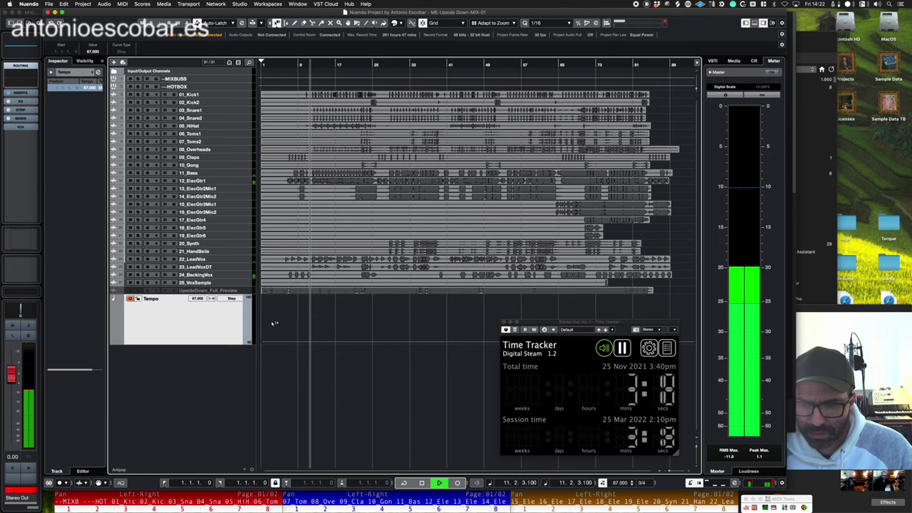
- Set the 3/4 metronome click pattern to 6 clicks with an accent on the fourth click, listen, and stop playback
{"action": "key", "text": "h"}
{"action": "key", "text": "h"}
{"action": "key", "text": "h"}
{"action": "key", "text": "h"}
{"action": "key", "text": "h"}
{"action": "key", "text": "h"}
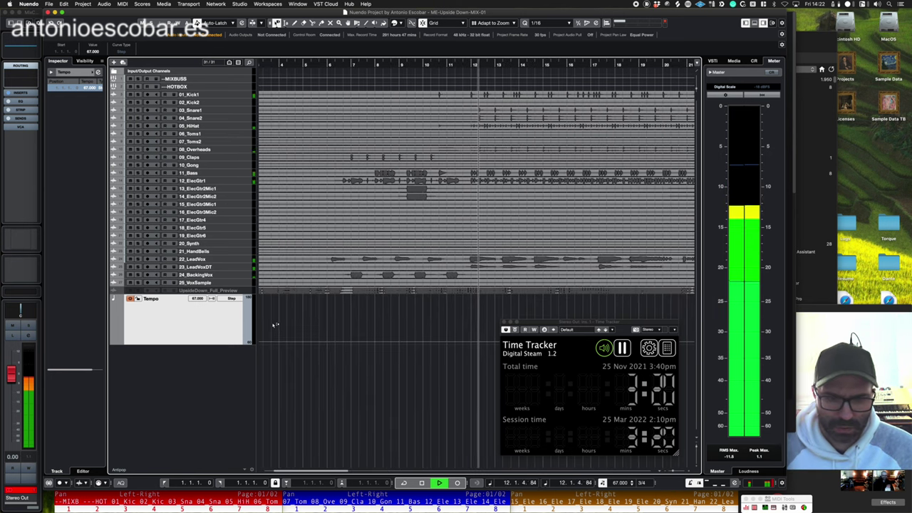
{"action": "left_click", "coordinate": [737, 484]}
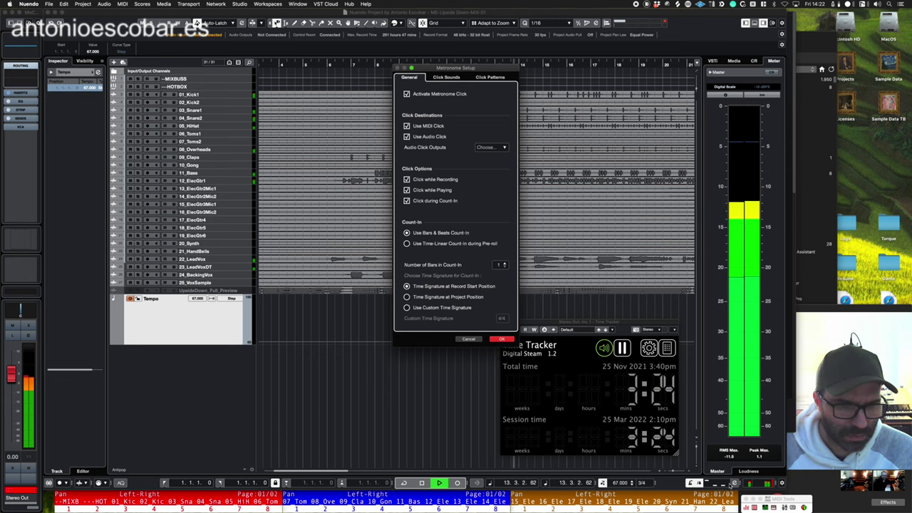
{"action": "key", "text": "Escape"}
{"action": "left_click", "coordinate": [719, 485]}
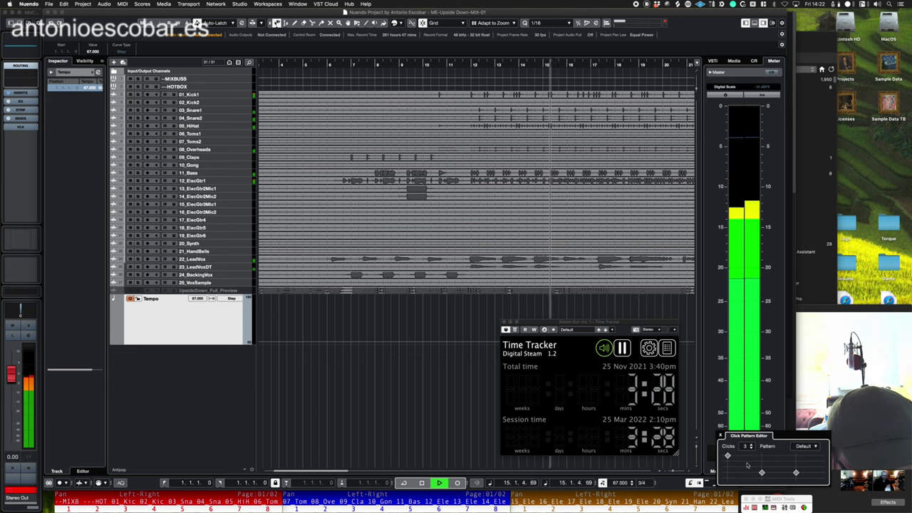
{"action": "left_click", "coordinate": [752, 444]}
{"action": "left_click", "coordinate": [752, 444]}
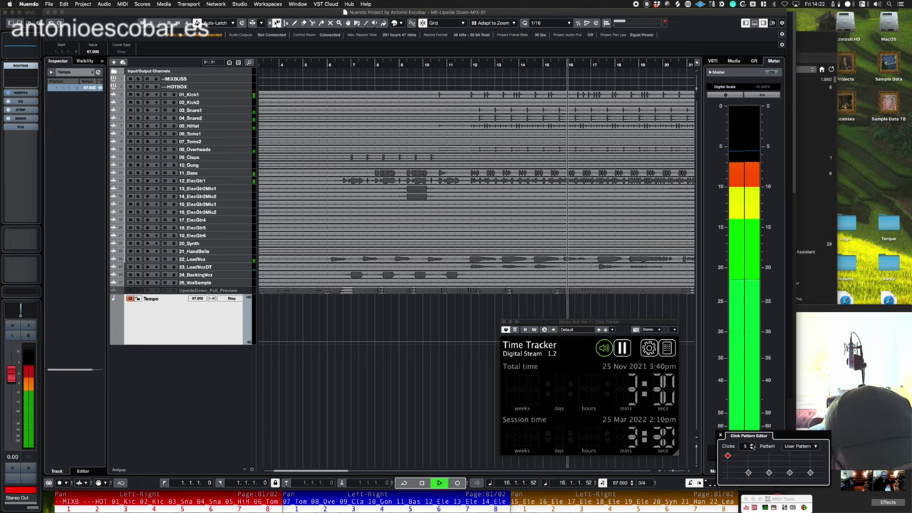
{"action": "left_click", "coordinate": [752, 445]}
{"action": "left_click", "coordinate": [779, 457]}
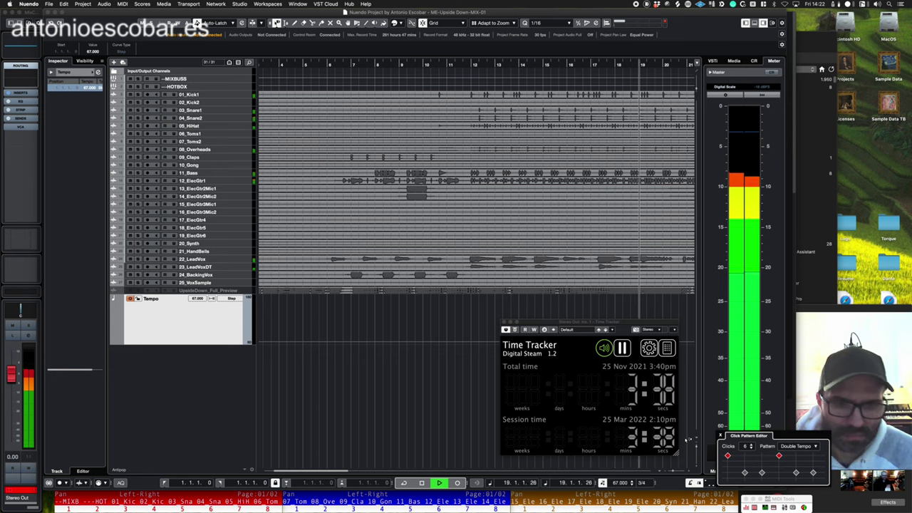
{"action": "key", "text": "space"}
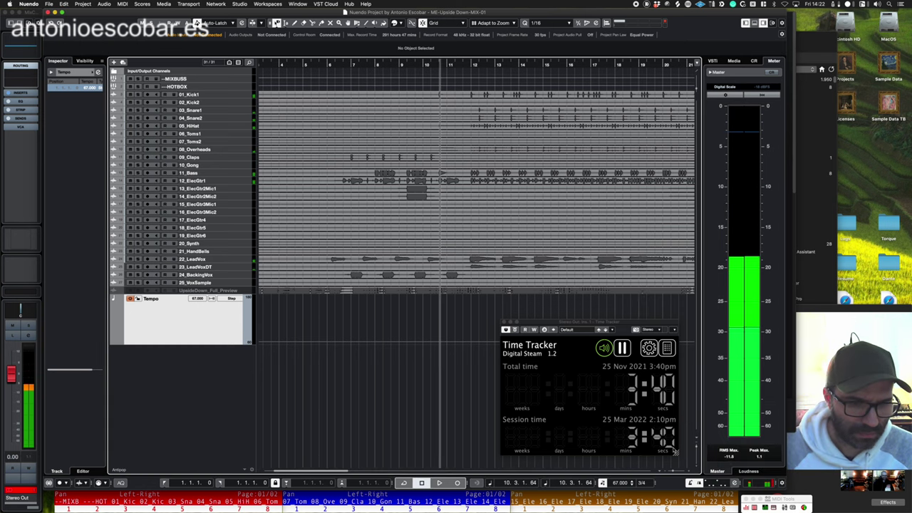
- Set the project time signature to 4/4 and play the song to check it
{"action": "left_click", "coordinate": [647, 484]}
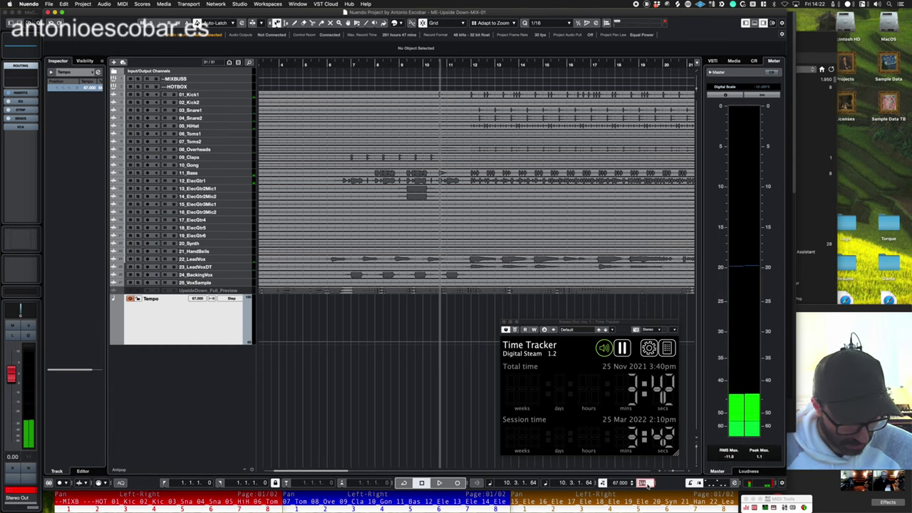
{"action": "type", "text": "4"}
{"action": "key", "text": "Return"}
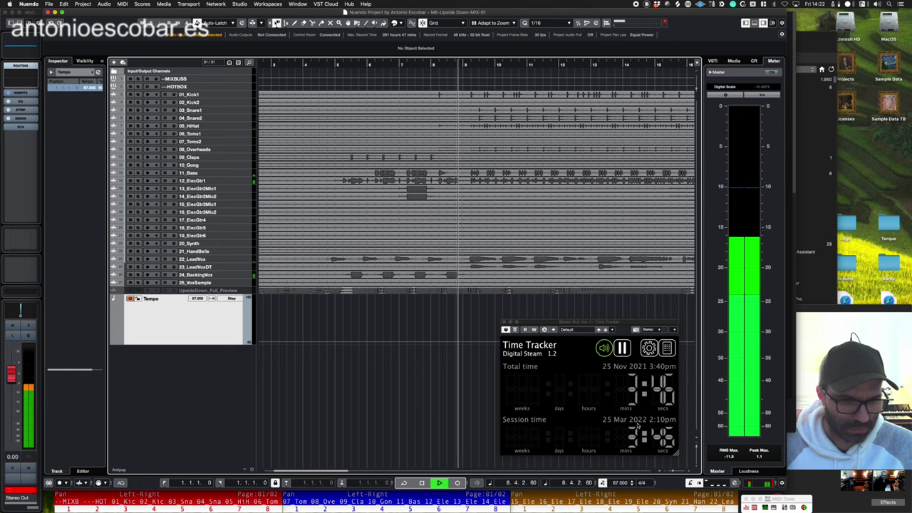
{"action": "key", "text": "g"}
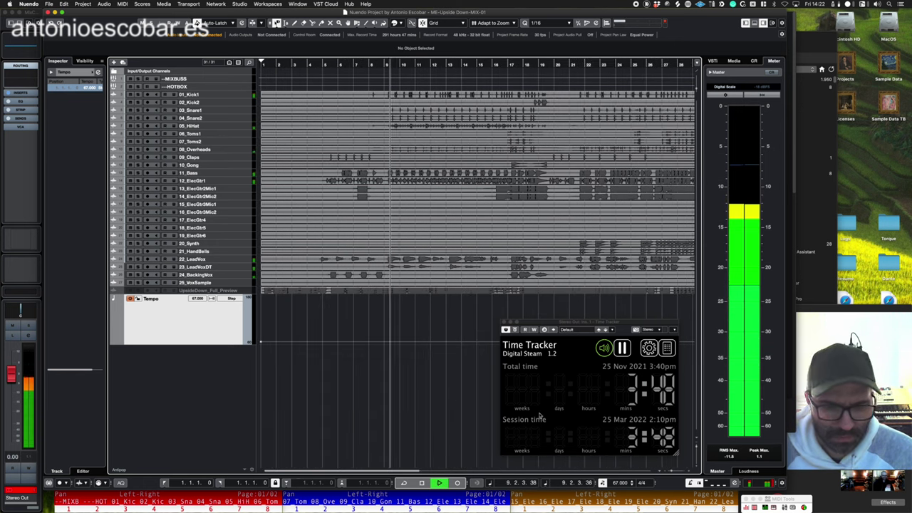
- Try an 8-click pattern for the 4/4 metronome click while the song plays
{"action": "left_click", "coordinate": [736, 483]}
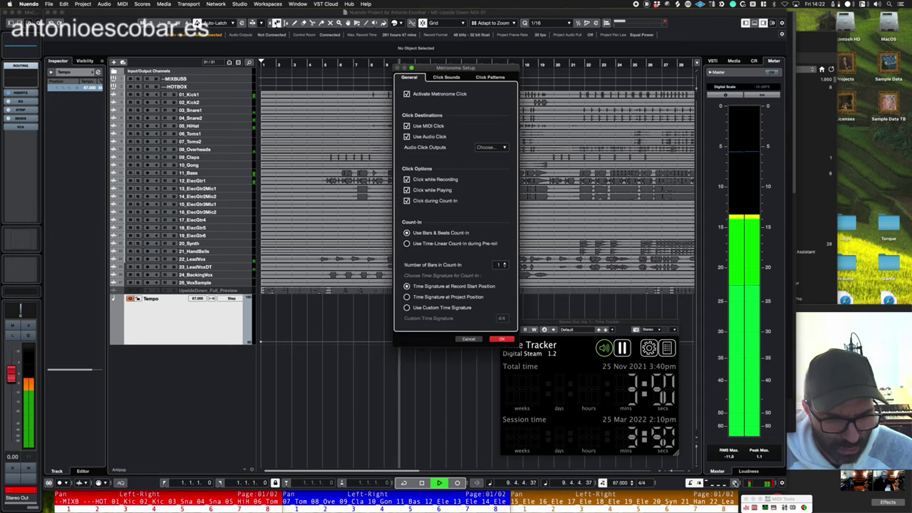
{"action": "key", "text": "Escape"}
{"action": "left_click", "coordinate": [717, 483]}
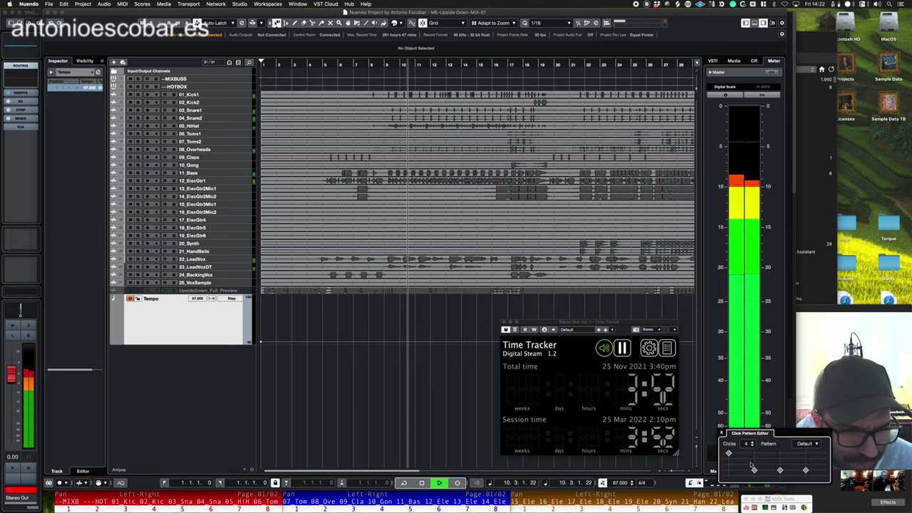
{"action": "left_click", "coordinate": [753, 442]}
{"action": "left_click", "coordinate": [753, 442]}
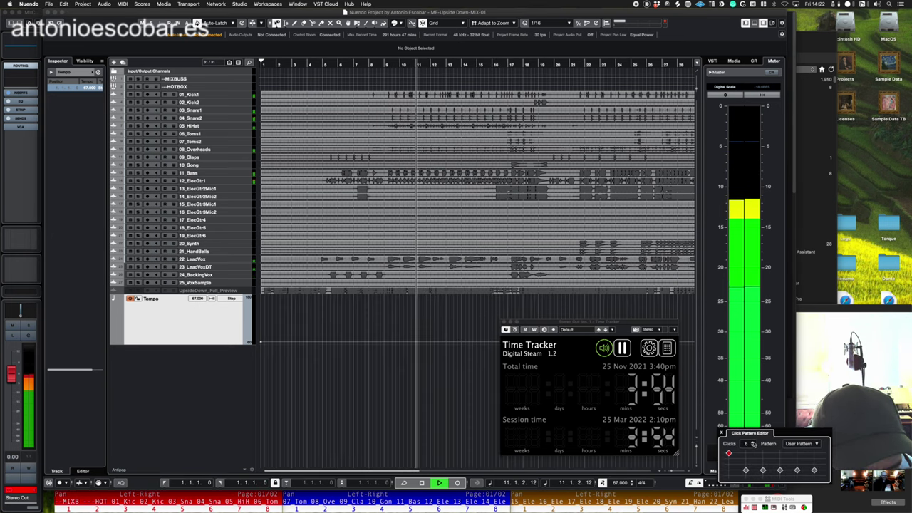
{"action": "left_click", "coordinate": [753, 442]}
{"action": "left_click", "coordinate": [754, 442]}
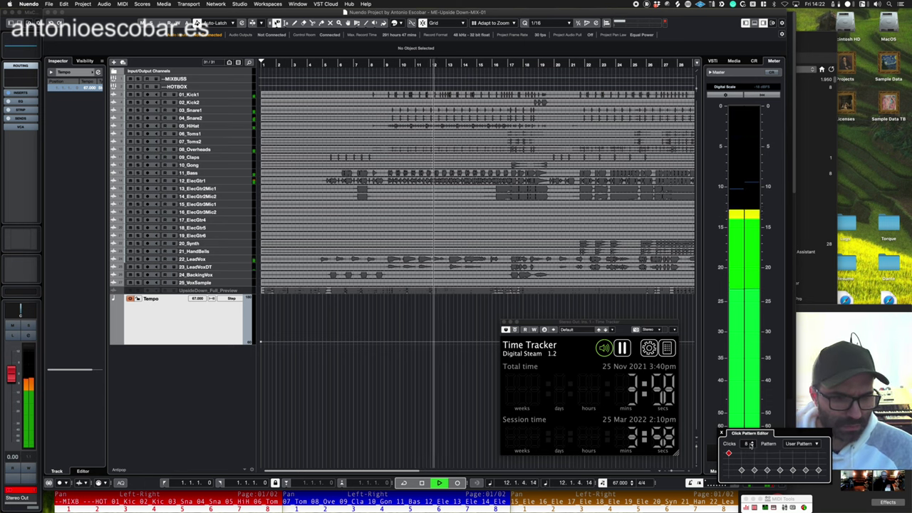
- Apply the As 6/8 preset to the metronome click pattern and close the pattern editor
{"action": "left_click", "coordinate": [797, 445]}
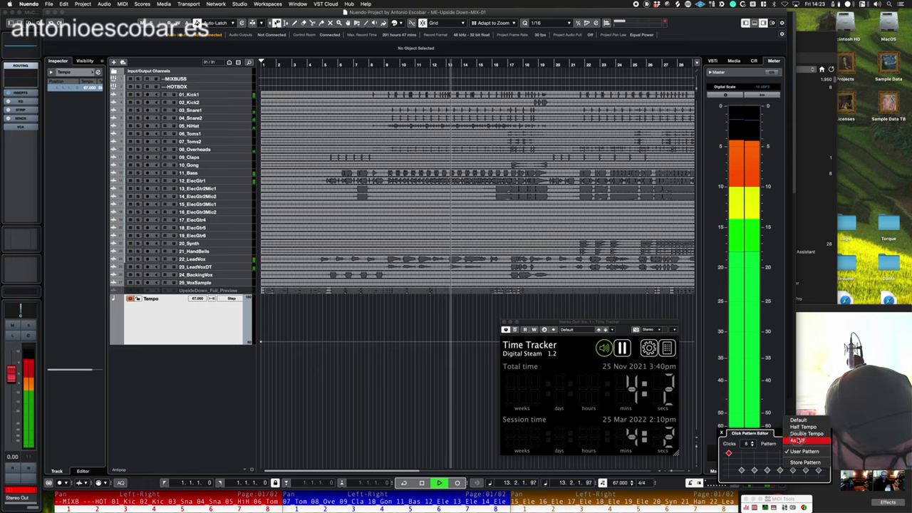
{"action": "left_click", "coordinate": [798, 440]}
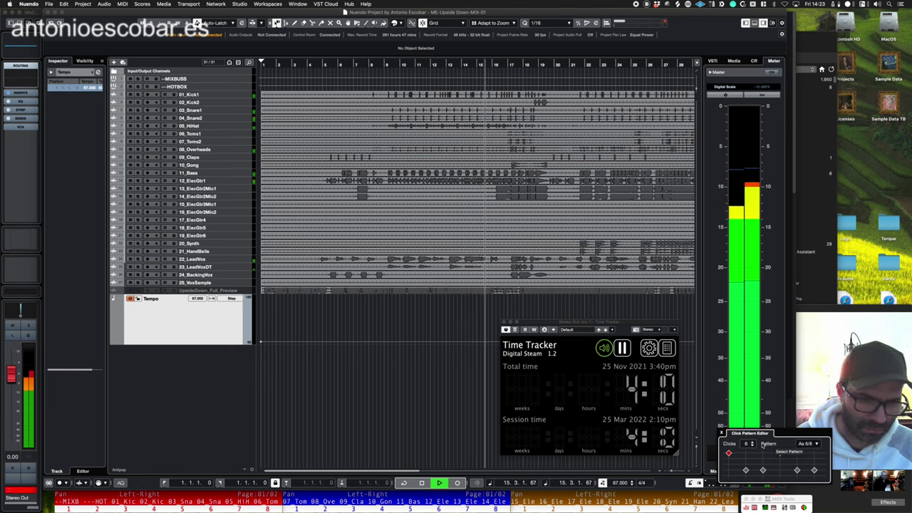
{"action": "left_click", "coordinate": [779, 454]}
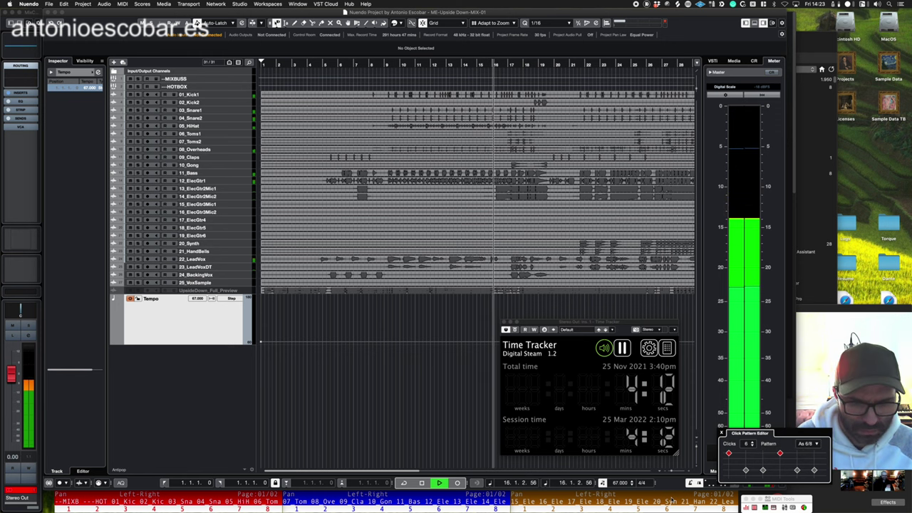
{"action": "left_click", "coordinate": [408, 384]}
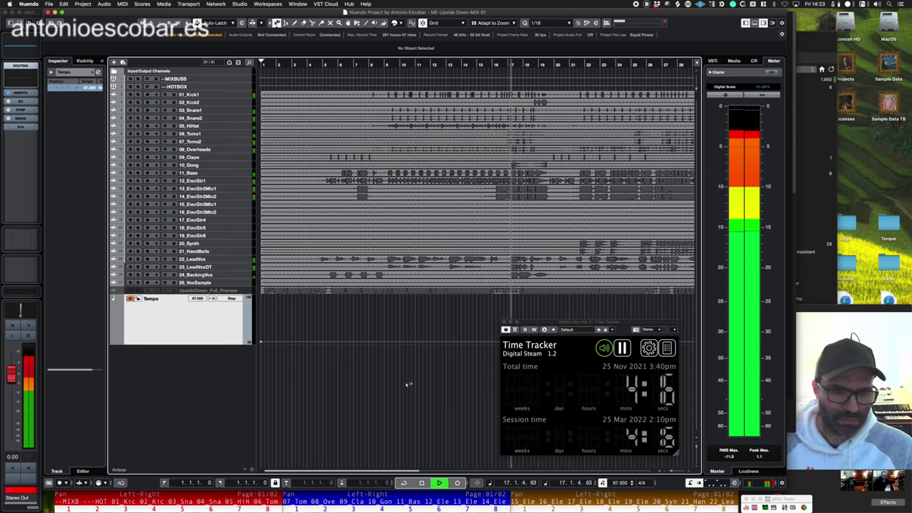
- Stop playback and shrink the Tempo track to the height of the other tracks
{"action": "key", "text": "space"}
{"action": "key", "text": "g"}
{"action": "key", "text": "g"}
{"action": "key", "text": "g"}
{"action": "key", "text": "g"}
{"action": "key", "text": "g"}
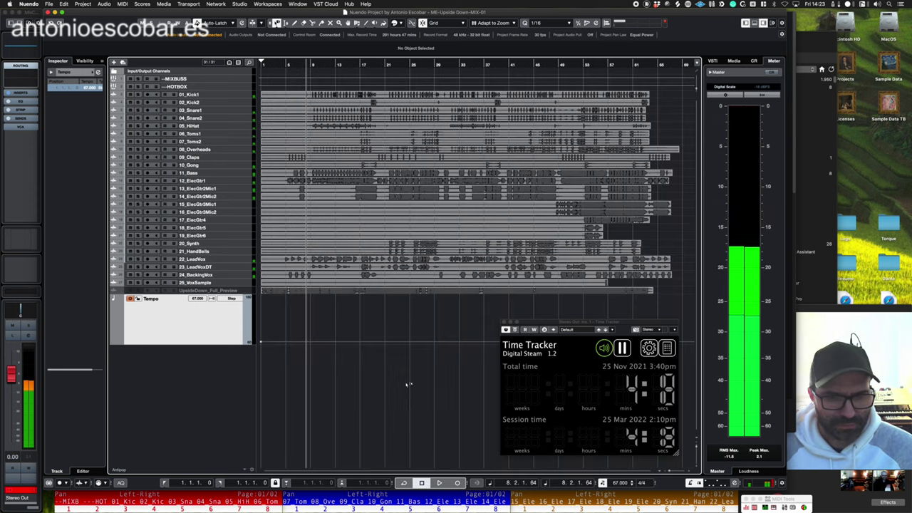
{"action": "key", "text": "shift+g"}
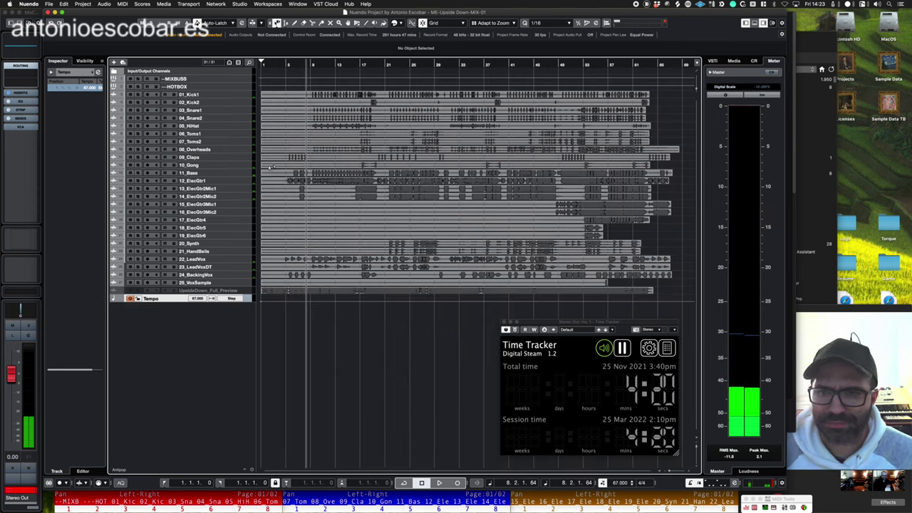
- Route tracks 01_Kick1 to 25_VoxSample to the --MIXBUSS group and move both group tracks below the Tempo track
{"action": "left_click", "coordinate": [208, 95]}
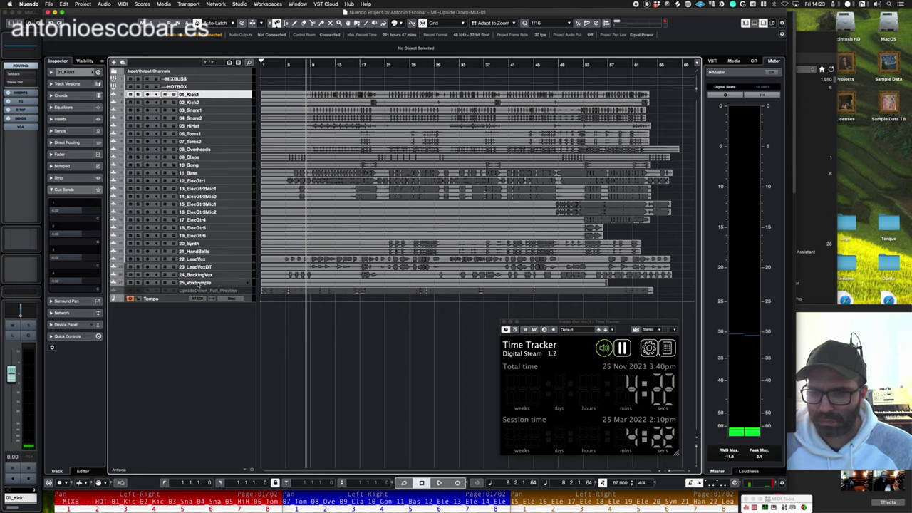
{"action": "left_click", "coordinate": [198, 283], "text": "shift"}
{"action": "left_click", "coordinate": [21, 82]}
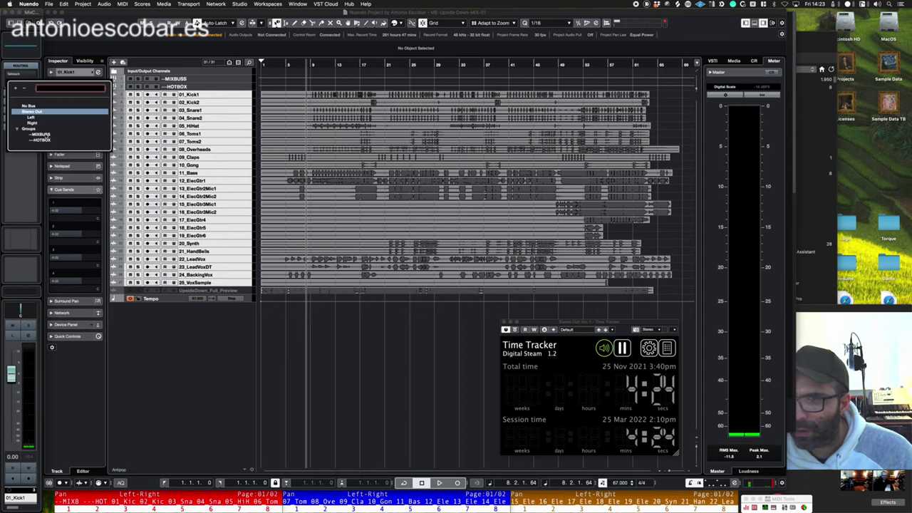
{"action": "left_click", "coordinate": [51, 134]}
{"action": "left_click", "coordinate": [199, 80]}
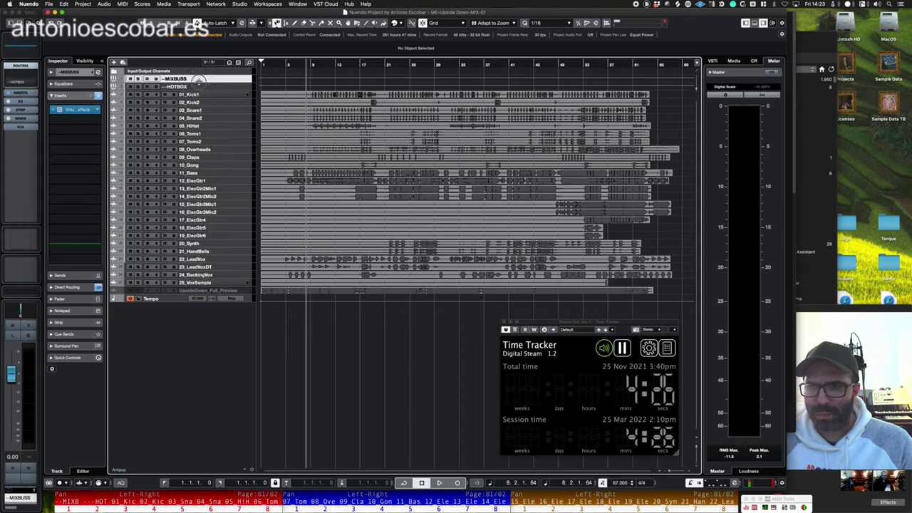
{"action": "left_click_drag", "start_coordinate": [199, 80], "coordinate": [201, 313]}
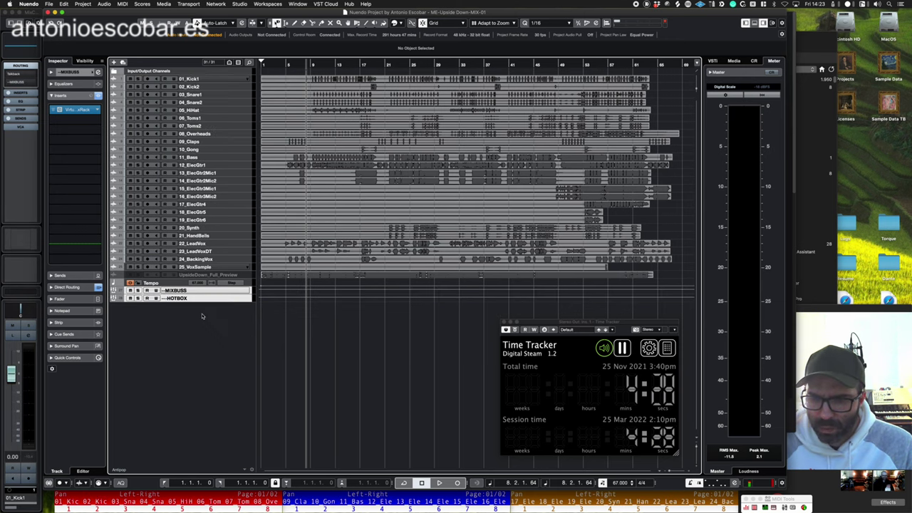
- Colour the drum and percussion tracks 01_Kick1 to 10_Gong red and the 11_Bass track dark red
{"action": "left_click", "coordinate": [199, 79]}
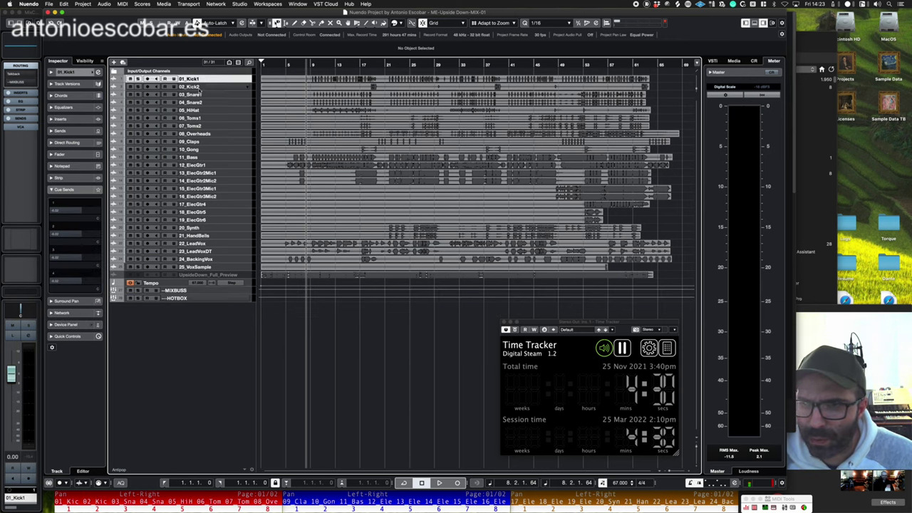
{"action": "left_click", "coordinate": [205, 151], "text": "shift"}
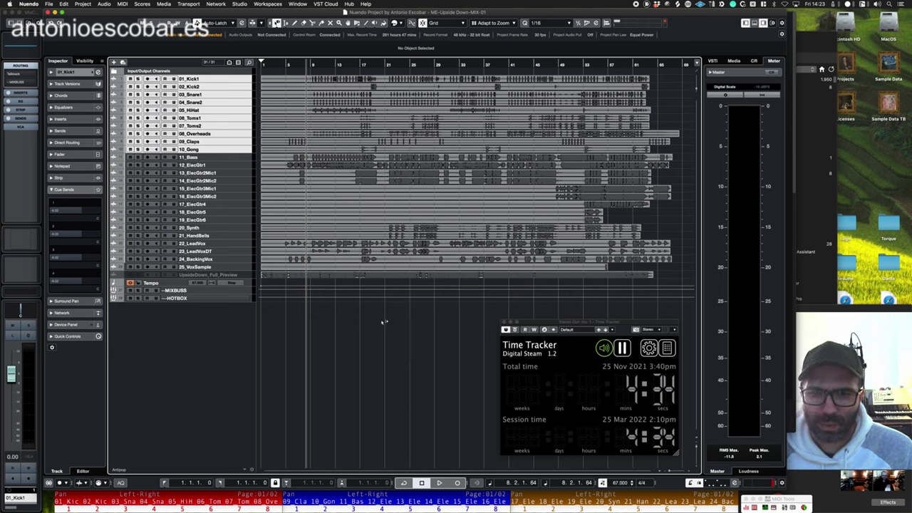
{"action": "left_click", "coordinate": [397, 23]}
{"action": "left_click", "coordinate": [400, 41]}
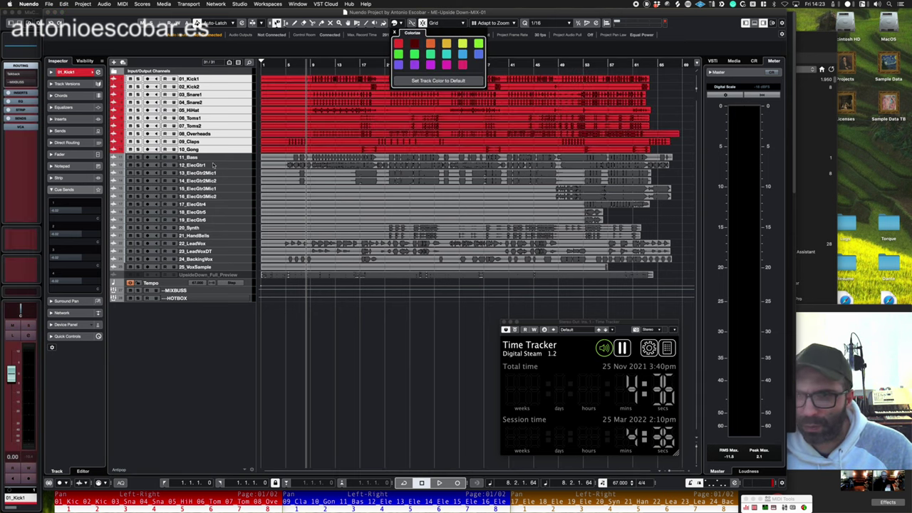
{"action": "left_click", "coordinate": [208, 158]}
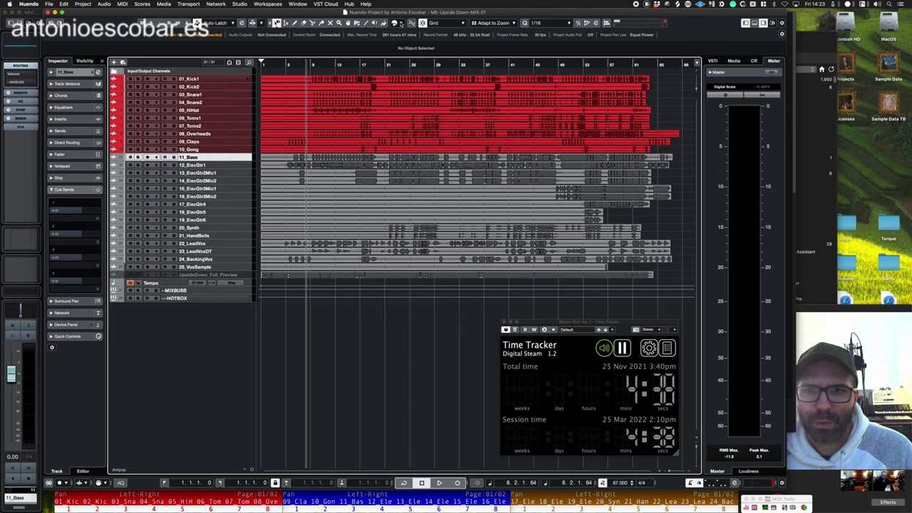
{"action": "left_click", "coordinate": [399, 23]}
{"action": "left_click", "coordinate": [415, 44]}
- Colour the guitar tracks 12_ElecGtr1 to 19_ElecGtr6 green and move them below 25_VoxSample
{"action": "left_click", "coordinate": [219, 168]}
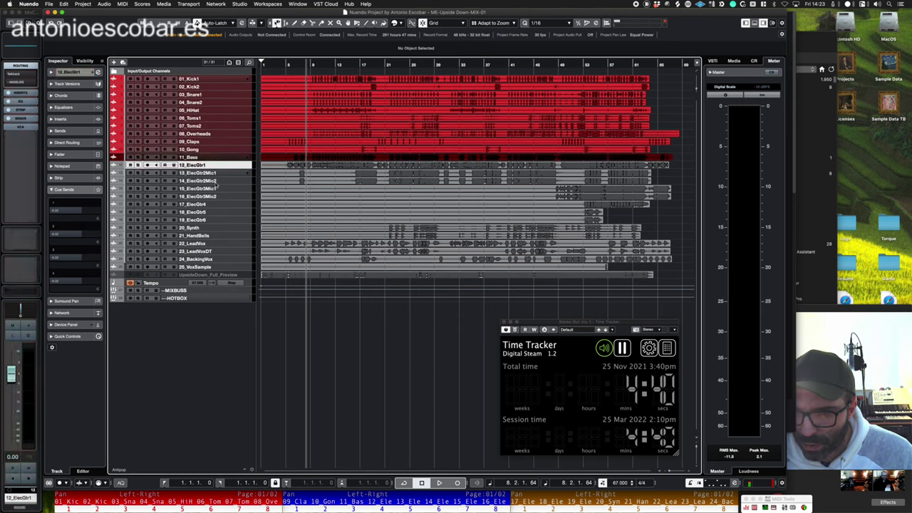
{"action": "left_click", "coordinate": [214, 197], "text": "shift"}
{"action": "left_click", "coordinate": [209, 212], "text": "shift"}
{"action": "left_click", "coordinate": [209, 220], "text": "shift"}
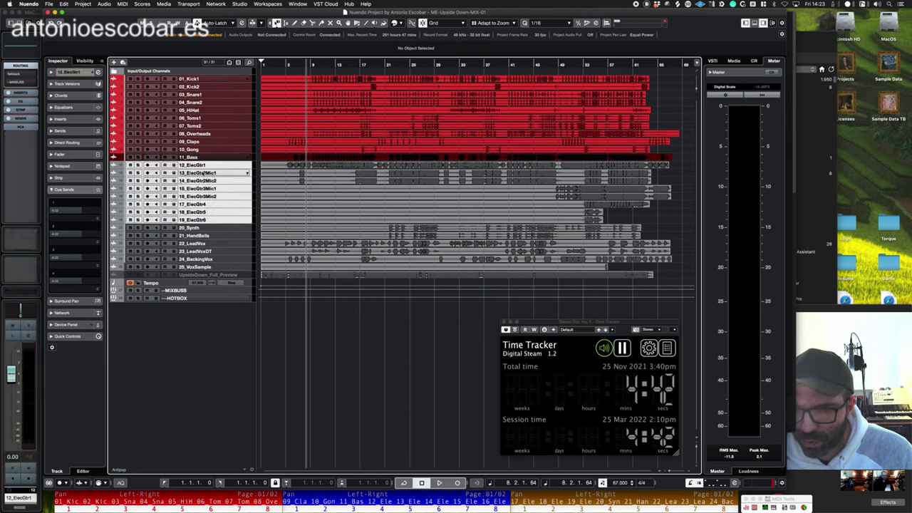
{"action": "left_click", "coordinate": [394, 23]}
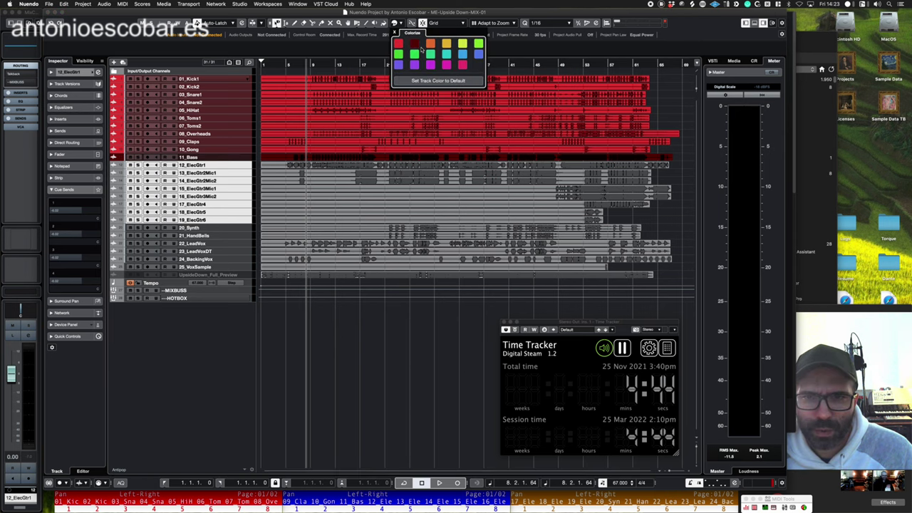
{"action": "left_click", "coordinate": [398, 54]}
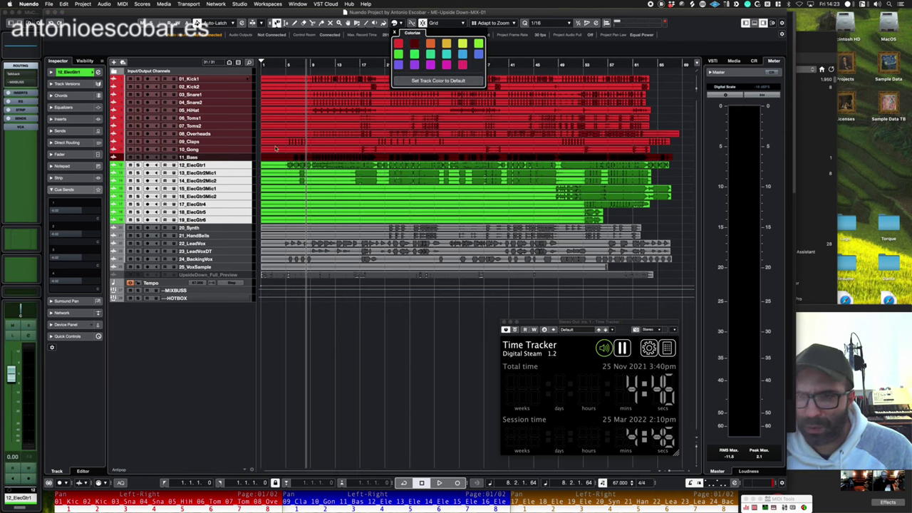
{"action": "left_click", "coordinate": [209, 164]}
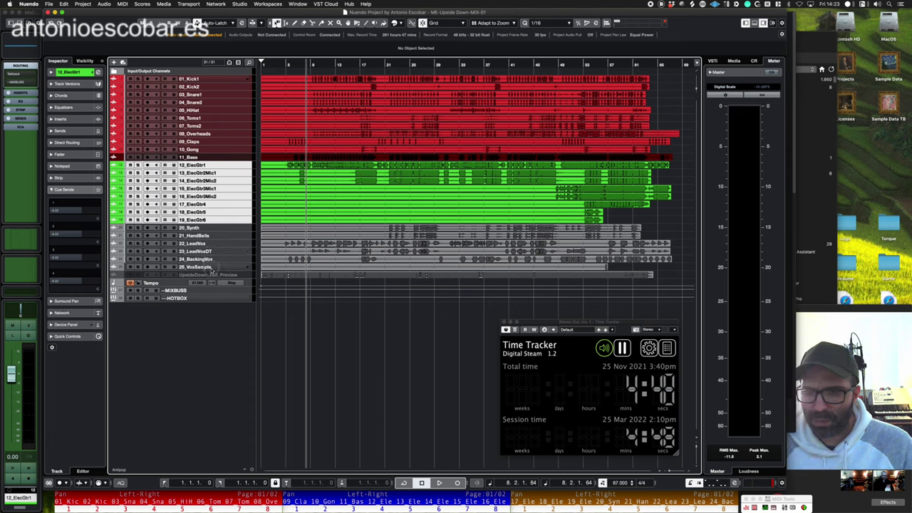
{"action": "left_click_drag", "start_coordinate": [201, 167], "coordinate": [204, 266]}
- Solo 25_VoxSample and listen to it from bar 56, pausing and resuming the Time Tracker before playback
{"action": "left_click", "coordinate": [205, 204]}
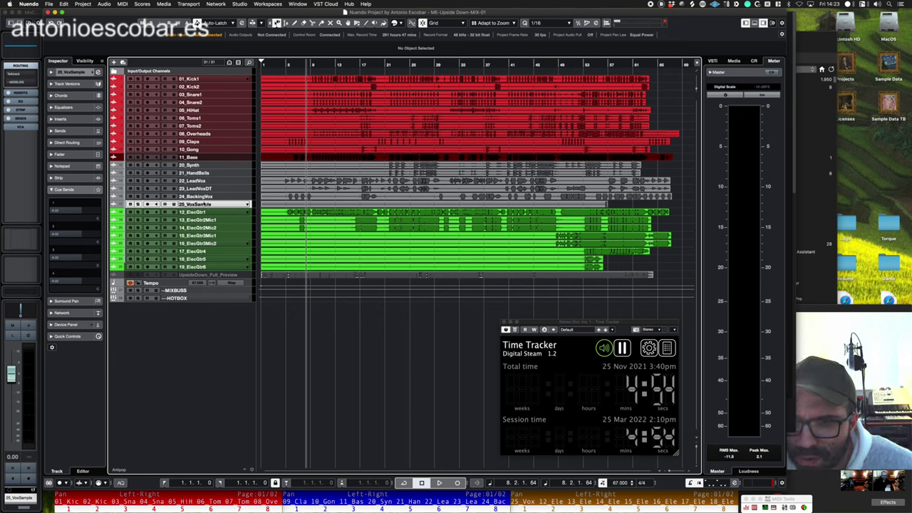
{"action": "key", "text": "s"}
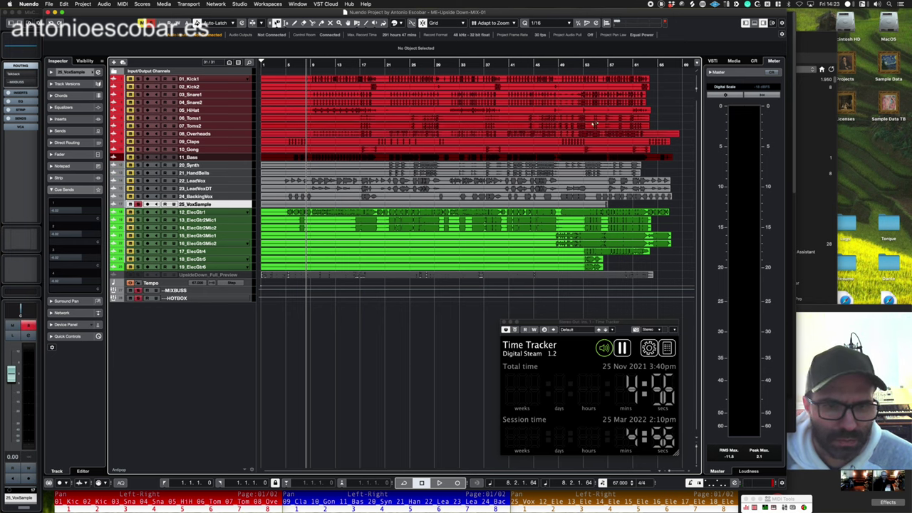
{"action": "left_click", "coordinate": [600, 65]}
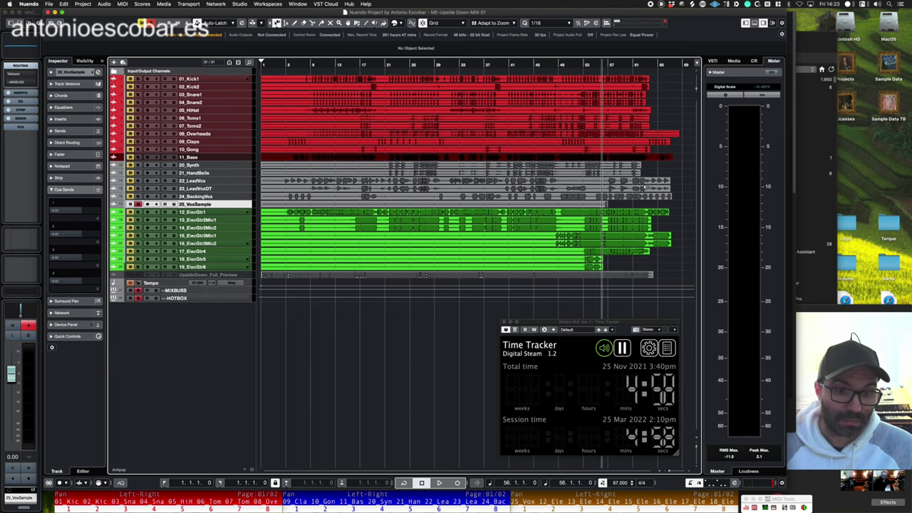
{"action": "left_click", "coordinate": [622, 347]}
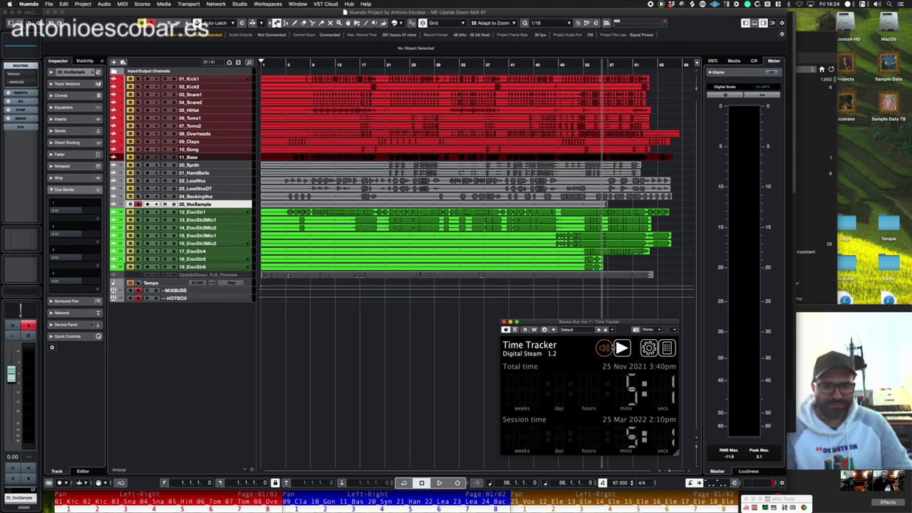
{"action": "left_click", "coordinate": [622, 348]}
{"action": "key", "text": "space"}
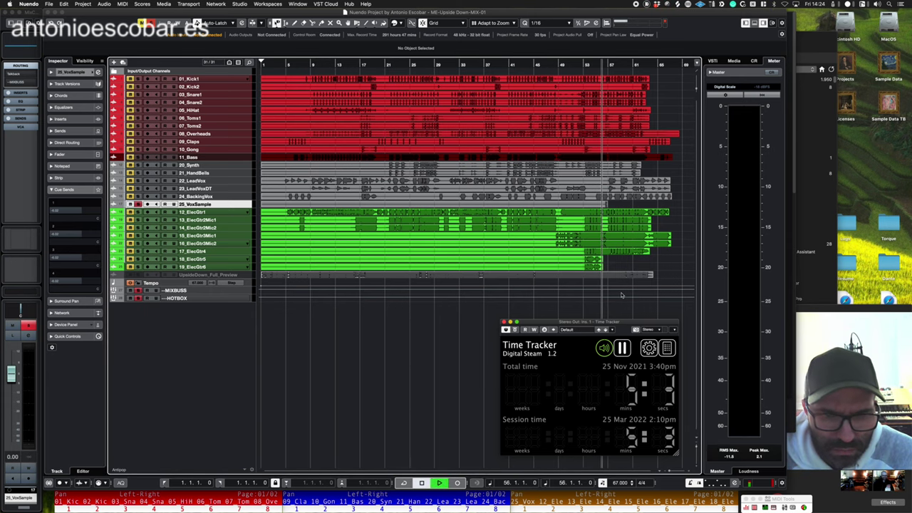
{"action": "key", "text": "h"}
{"action": "key", "text": "h"}
{"action": "key", "text": "h"}
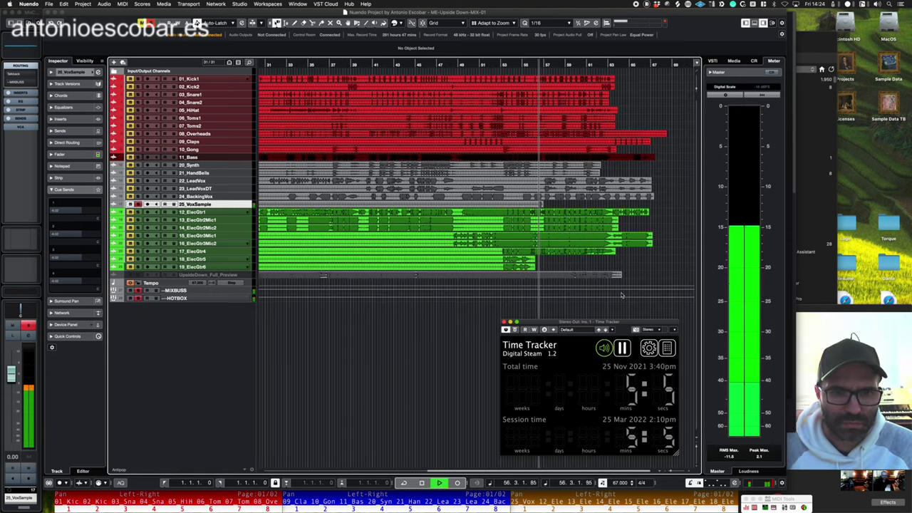
{"action": "key", "text": "space"}
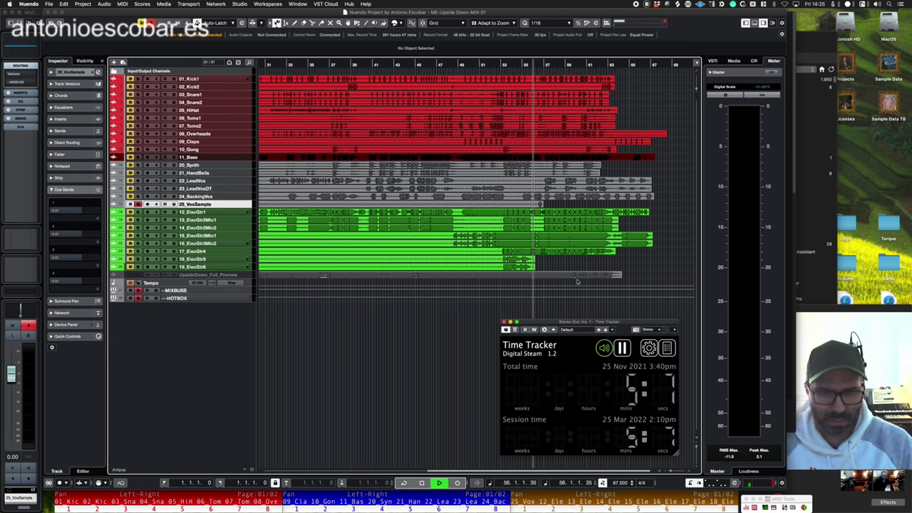
- Move the 20_Synth track below 19_ElecGtr6 and place 21_HandBells directly above it
{"action": "left_click", "coordinate": [206, 197]}
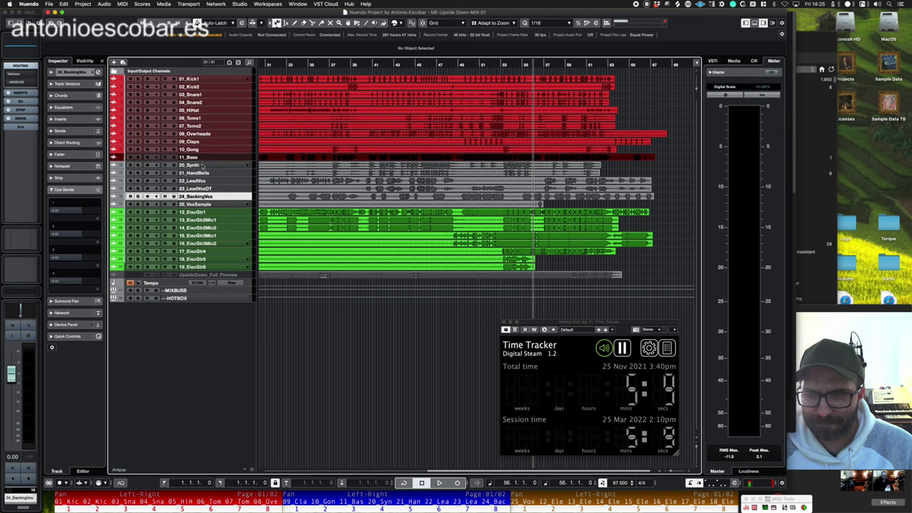
{"action": "left_click", "coordinate": [203, 166]}
{"action": "left_click_drag", "start_coordinate": [211, 273], "coordinate": [210, 272]}
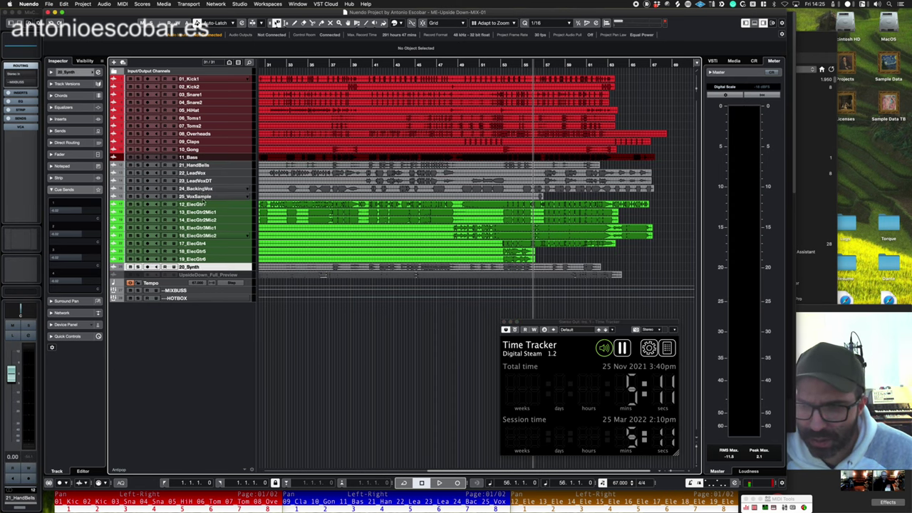
{"action": "left_click", "coordinate": [201, 196]}
{"action": "left_click", "coordinate": [196, 165], "text": "shift"}
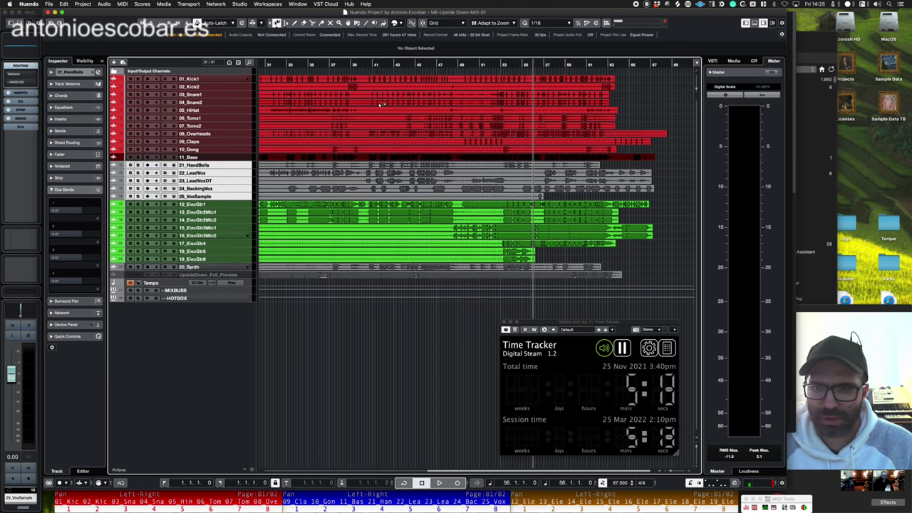
{"action": "left_click_drag", "start_coordinate": [203, 164], "coordinate": [203, 262]}
- Colour the vocal tracks 22_LeadVox to 25_VoxSample blue
{"action": "left_click", "coordinate": [207, 190]}
{"action": "left_click", "coordinate": [203, 165], "text": "shift"}
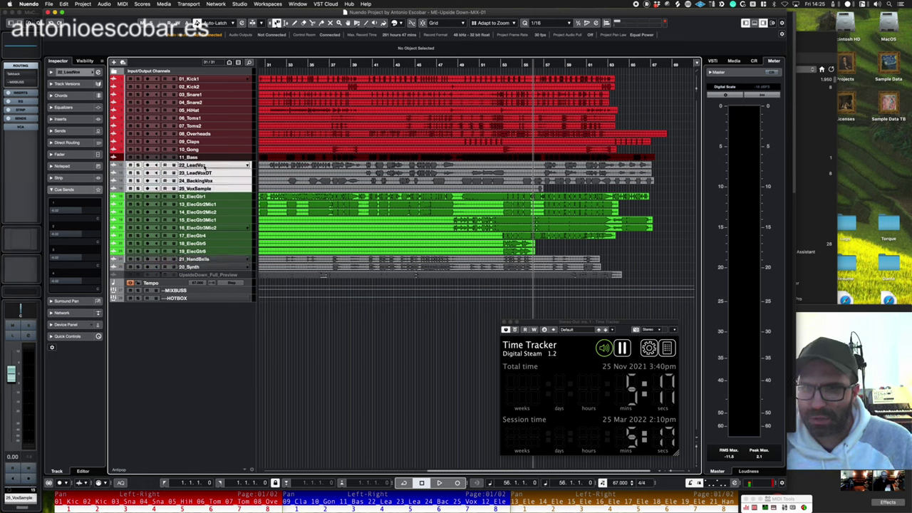
{"action": "left_click", "coordinate": [394, 23]}
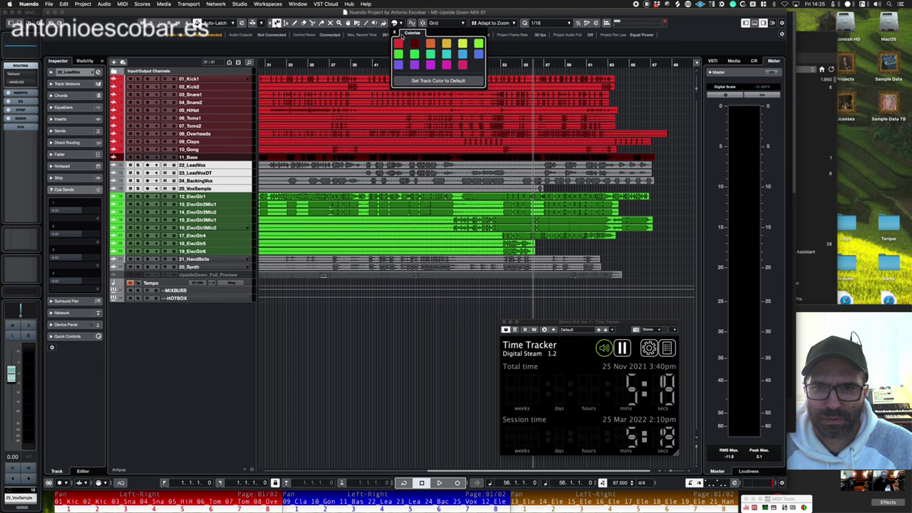
{"action": "left_click", "coordinate": [462, 55]}
- Colour the 21_HandBells and 20_Synth tracks yellow and check the track colours in the MixConsole
{"action": "left_click", "coordinate": [203, 267]}
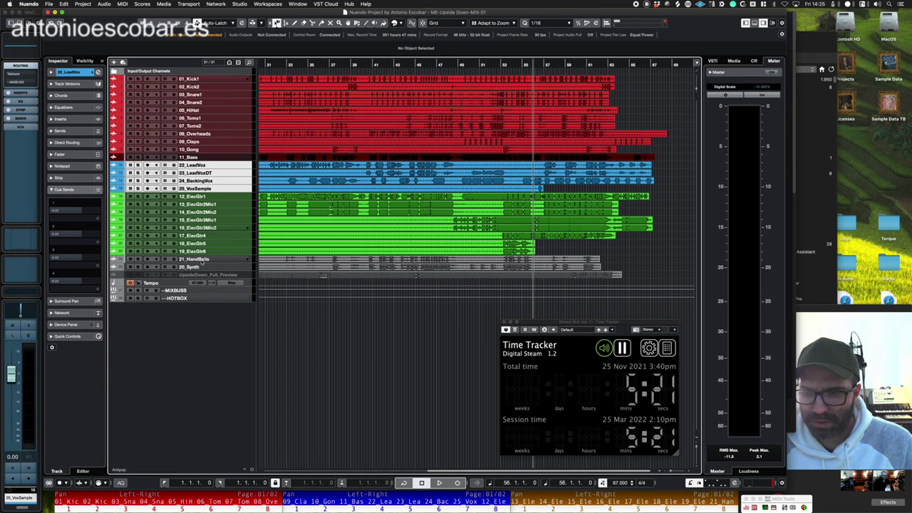
{"action": "left_click", "coordinate": [203, 265]}
{"action": "left_click", "coordinate": [204, 260], "text": "shift"}
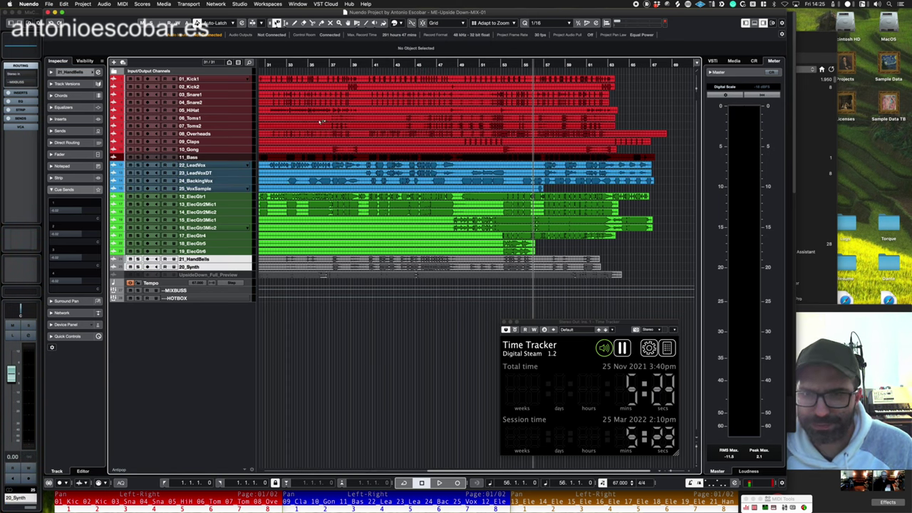
{"action": "left_click", "coordinate": [395, 23]}
{"action": "left_click", "coordinate": [463, 44]}
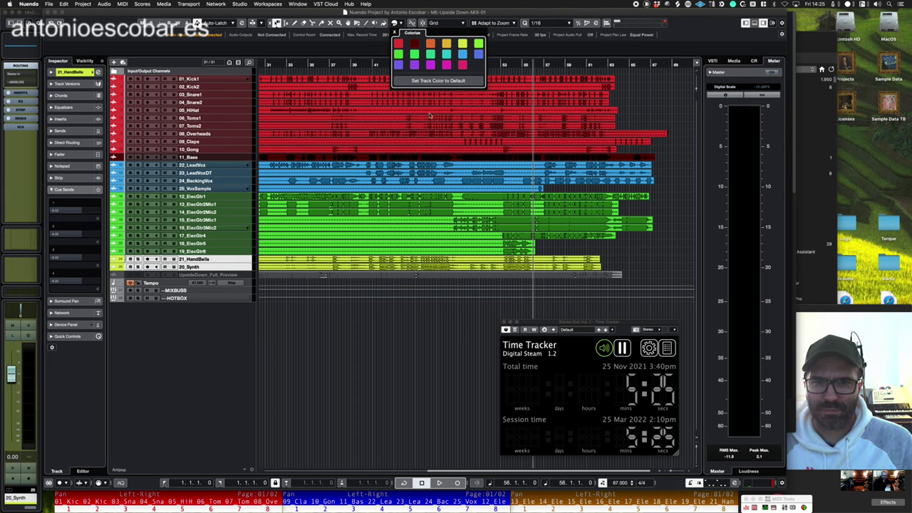
{"action": "key", "text": "F3"}
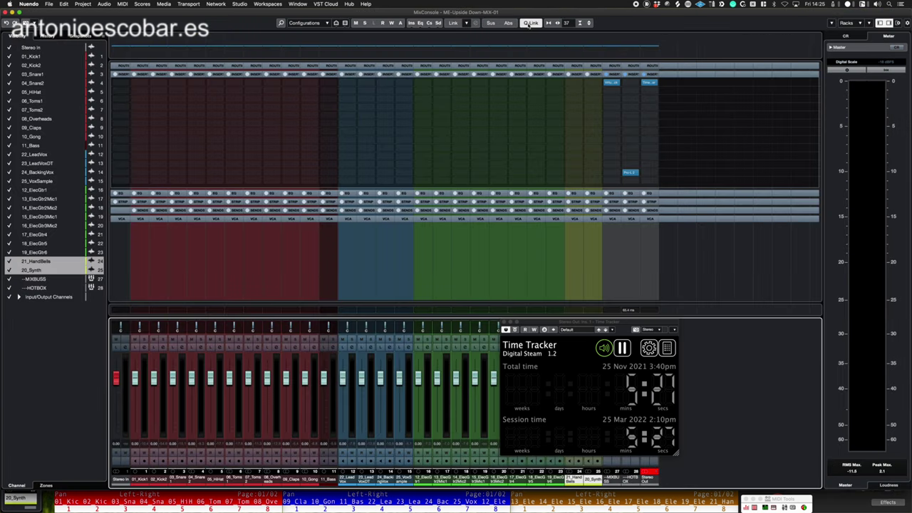
{"action": "key", "text": "F3"}
- Insert Softube Console 1 in insert slot 14 on all tracks from 01_Kick1 to 20_Synth, and enable the Control Room
{"action": "left_click", "coordinate": [218, 82], "text": "shift"}
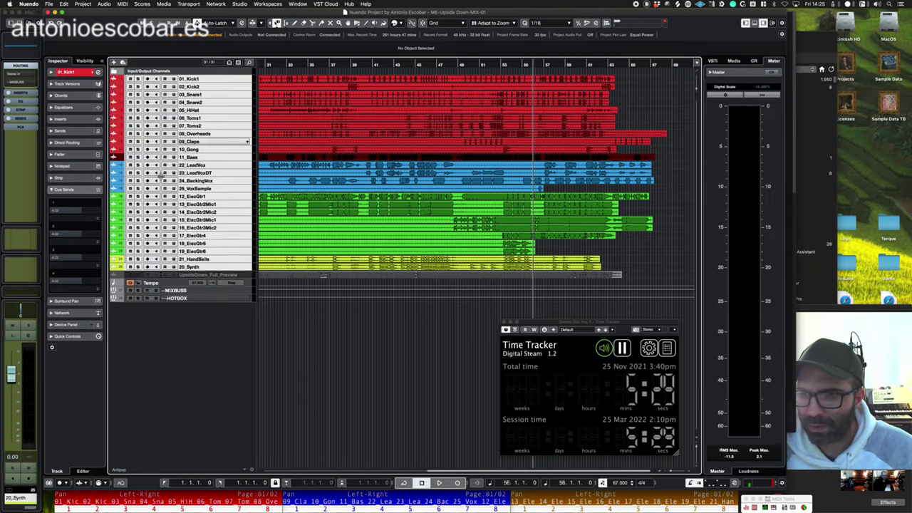
{"action": "left_click", "coordinate": [72, 118]}
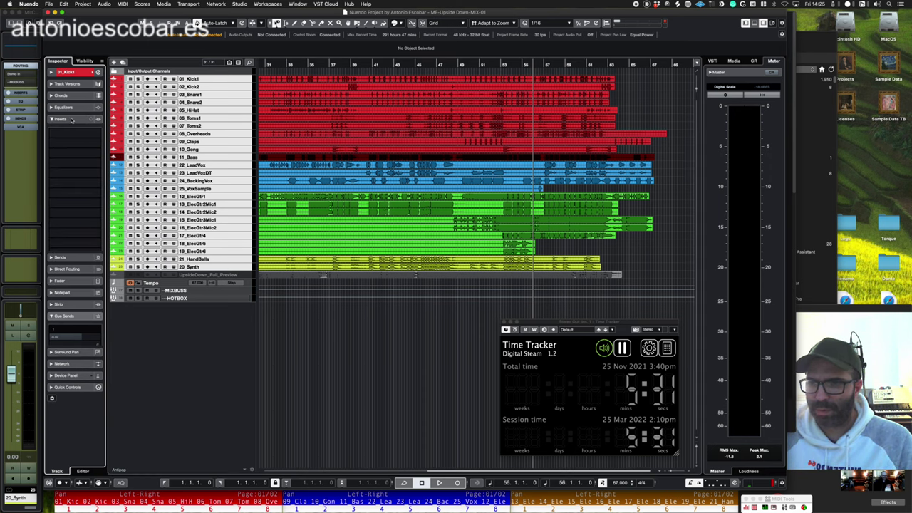
{"action": "left_click", "coordinate": [75, 265]}
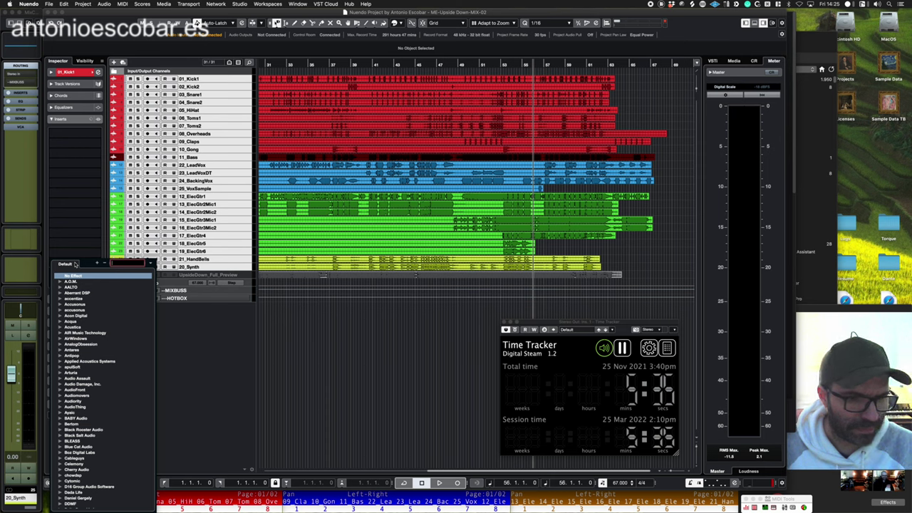
{"action": "left_click", "coordinate": [777, 75]}
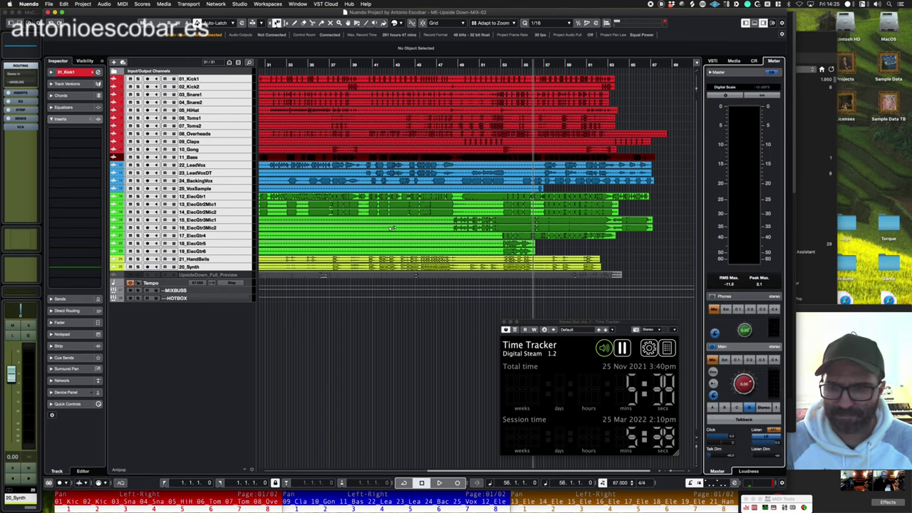
{"action": "left_click", "coordinate": [72, 264]}
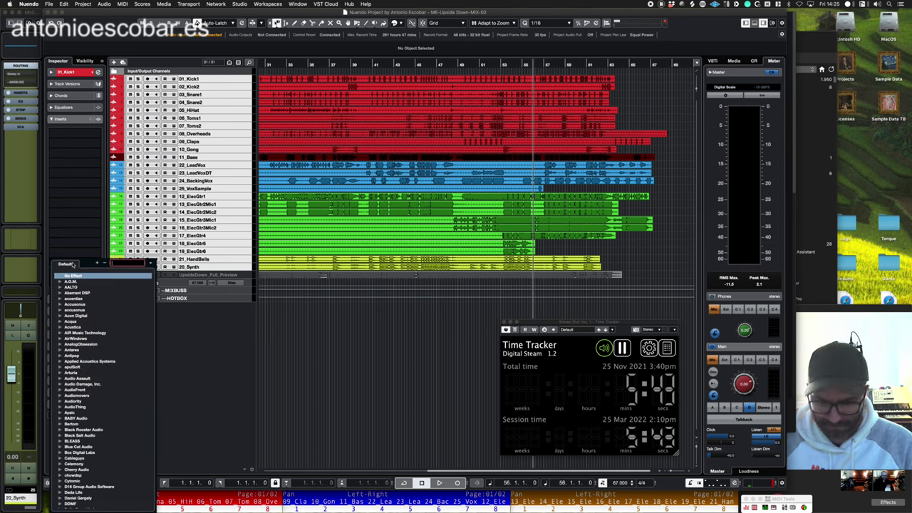
{"action": "type", "text": "console 1"}
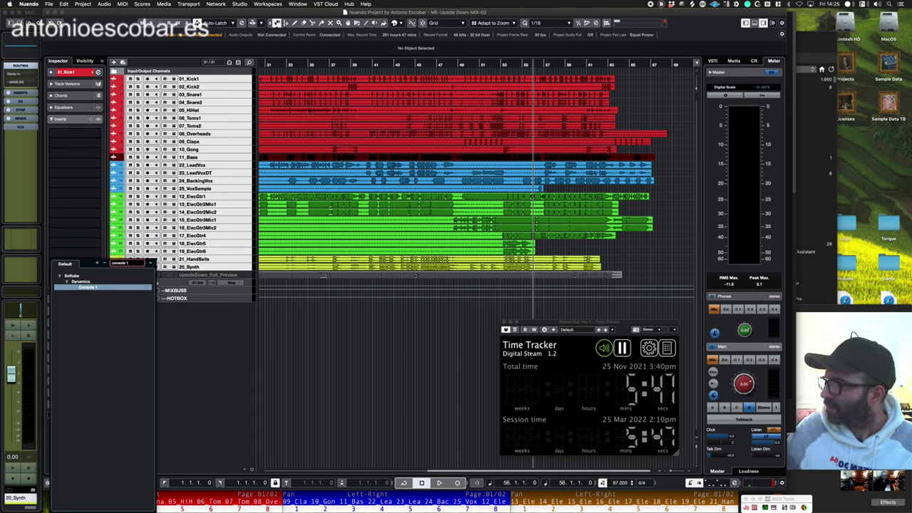
{"action": "key", "text": "Return"}
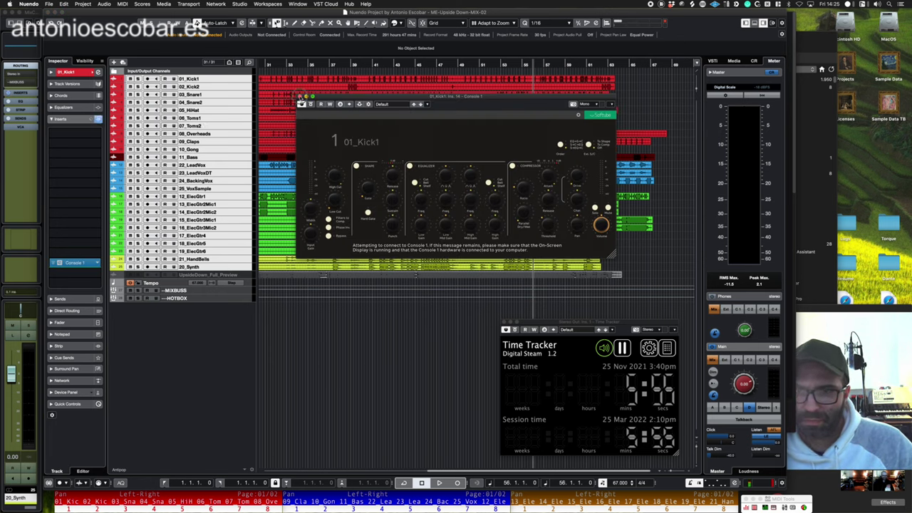
{"action": "left_click", "coordinate": [300, 96]}
- Check the Console 1 insert on 01_Kick1 and several synth and guitar tracks, and play the song briefly
{"action": "left_click", "coordinate": [223, 82]}
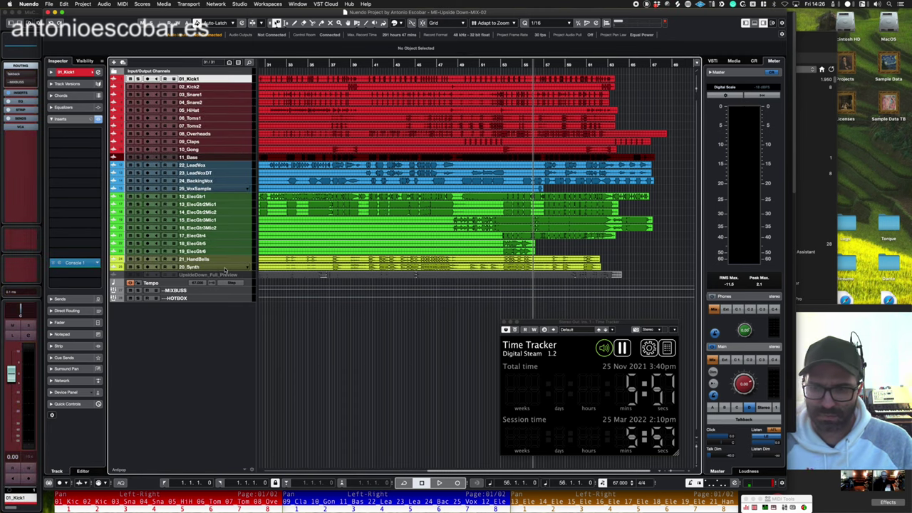
{"action": "left_click", "coordinate": [225, 268]}
{"action": "left_click", "coordinate": [224, 251]}
{"action": "left_click", "coordinate": [221, 236]}
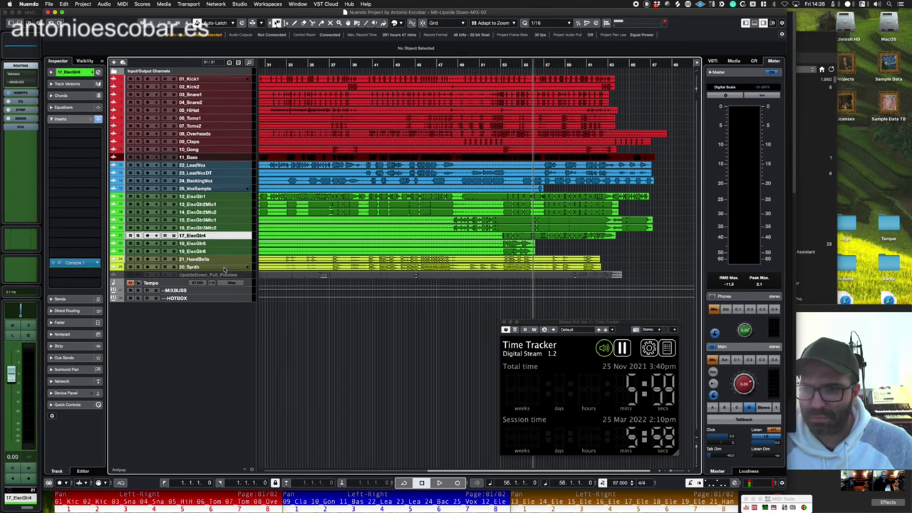
{"action": "left_click", "coordinate": [221, 227]}
{"action": "key", "text": "space"}
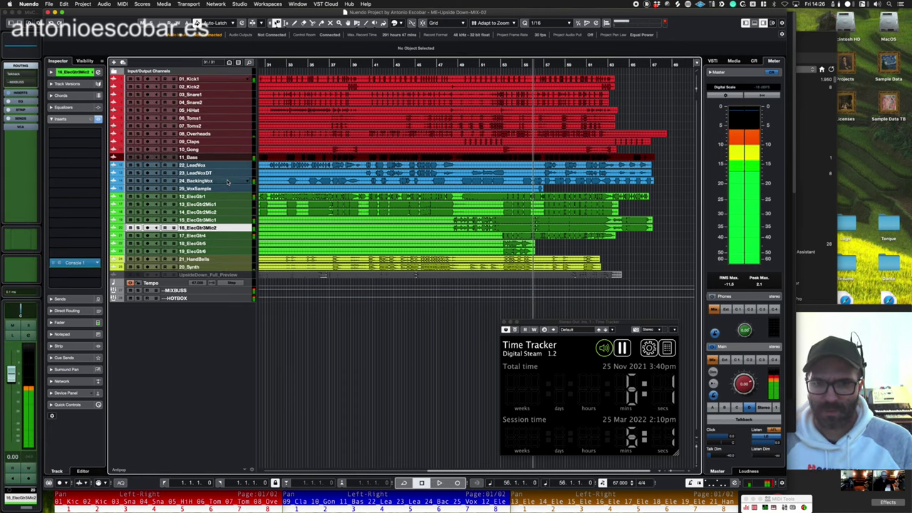
{"action": "key", "text": "g"}
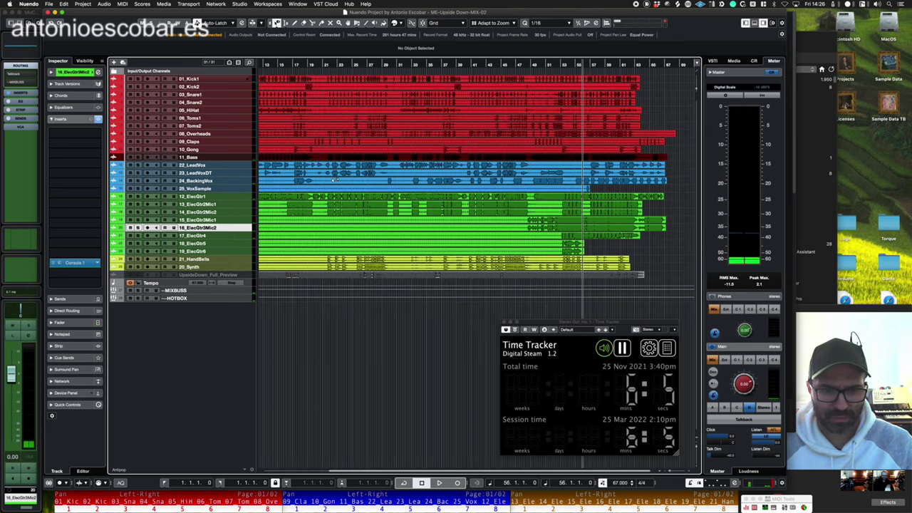
- Move the Time Tracker window away from the arrangement and let it sit behind the project window
{"action": "left_click_drag", "start_coordinate": [651, 327], "coordinate": [880, 167]}
{"action": "left_click", "coordinate": [723, 41]}
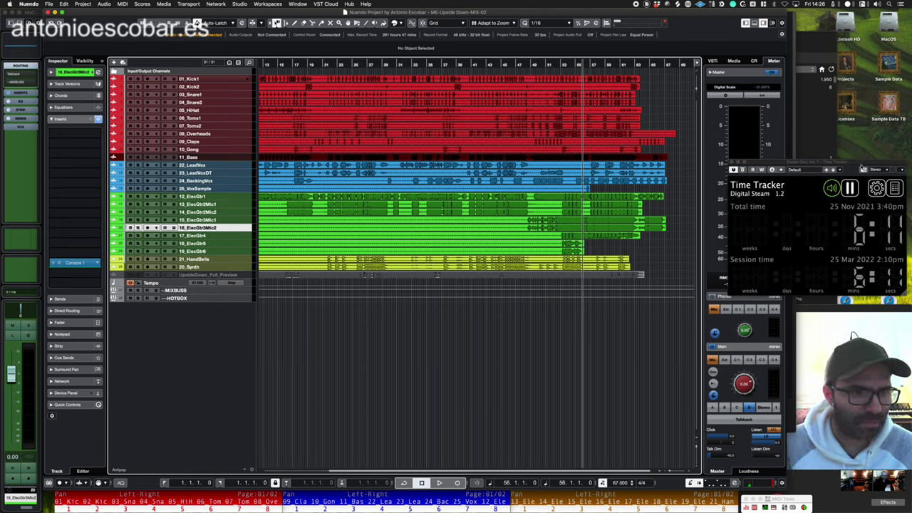
{"action": "right_click", "coordinate": [863, 168]}
{"action": "left_click", "coordinate": [848, 173]}
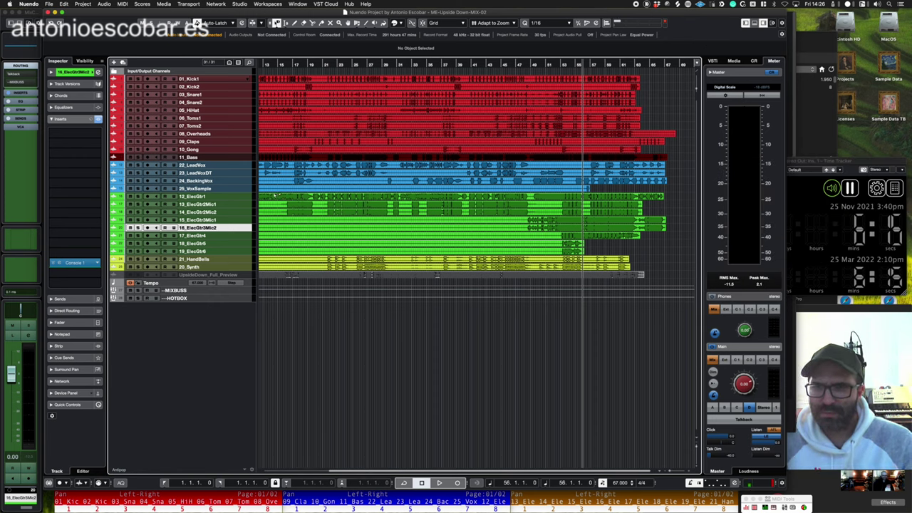
- Add a stereo group named gDrums for 01_Kick1 to 08_Overheads with its output set to --MIXBUSS, and play it soloed
{"action": "left_click", "coordinate": [211, 151]}
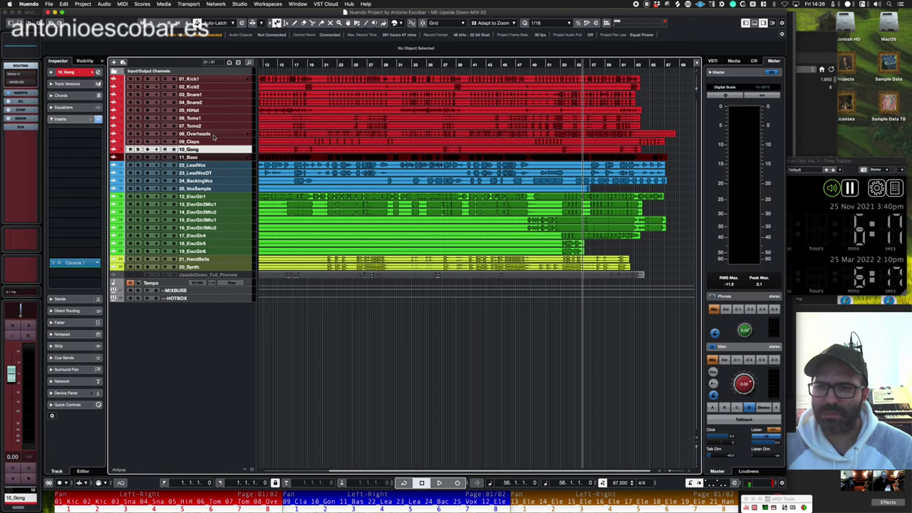
{"action": "left_click", "coordinate": [209, 136]}
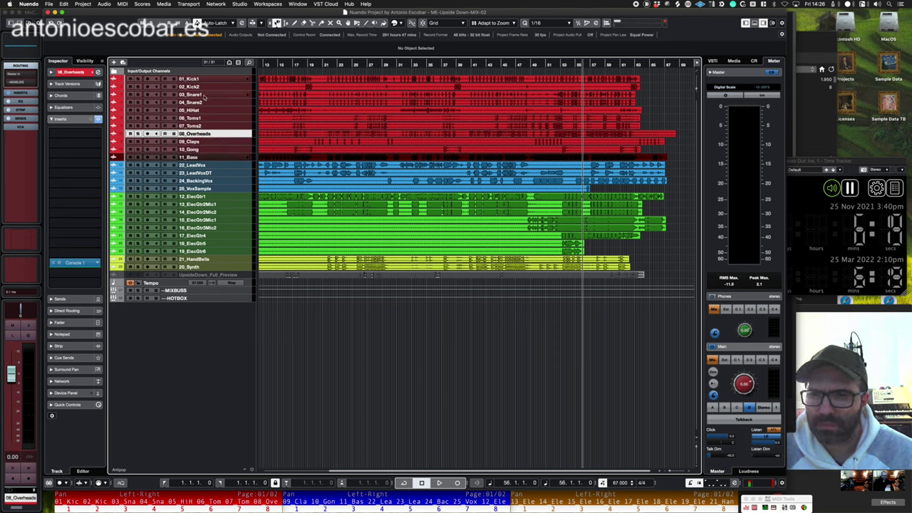
{"action": "left_click", "coordinate": [203, 81], "text": "shift"}
{"action": "key", "text": "alt+g"}
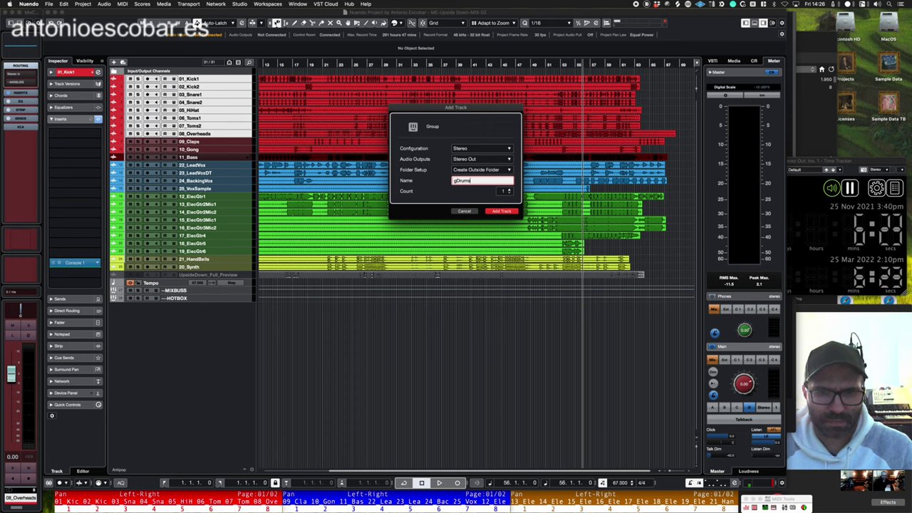
{"action": "left_click", "coordinate": [463, 159]}
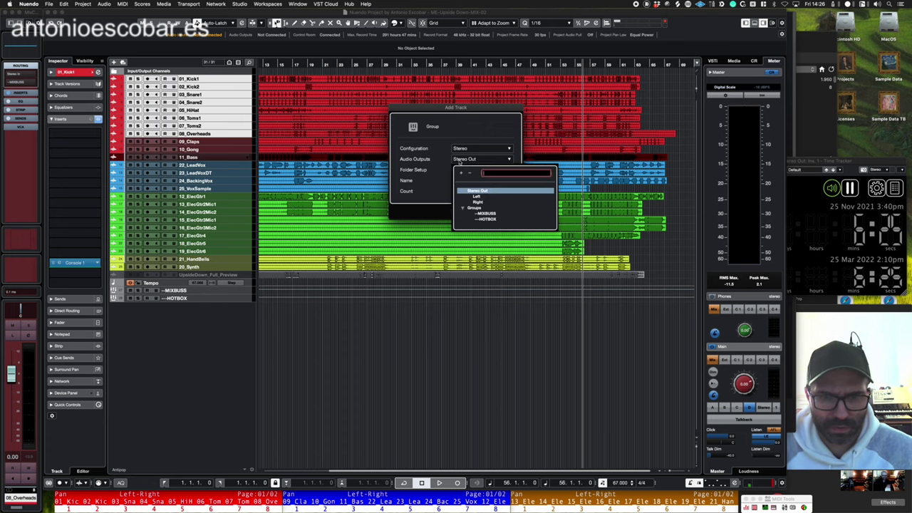
{"action": "left_click", "coordinate": [487, 213]}
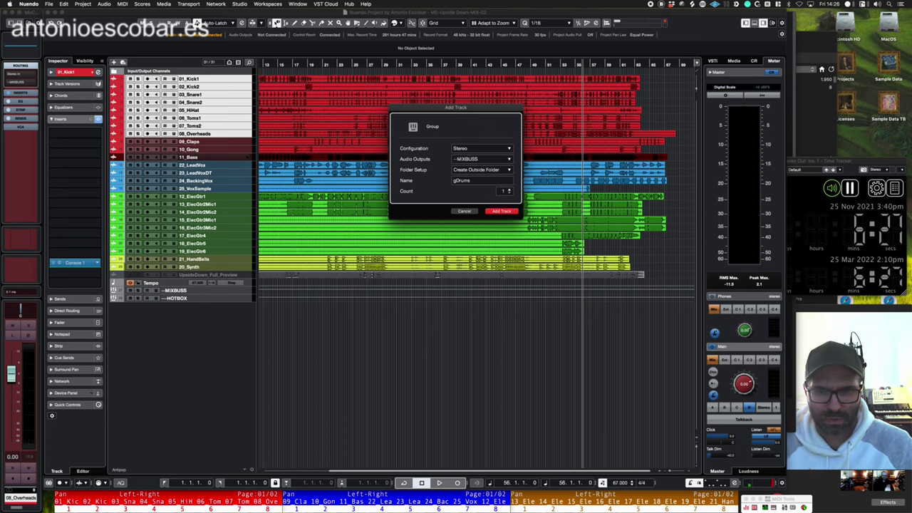
{"action": "key", "text": "Return"}
{"action": "key", "text": "space"}
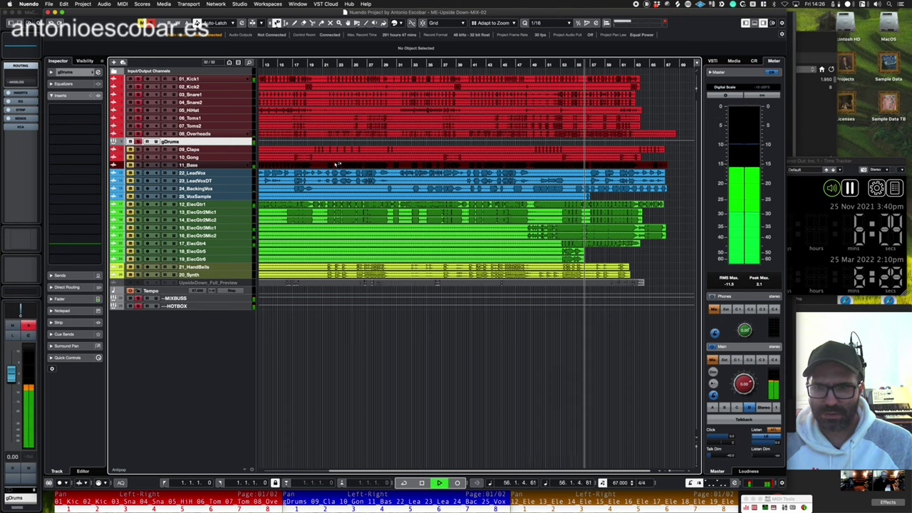
{"action": "key", "text": "space"}
- Add a marker track named STRUCTURE above the 01_Kick1 track
{"action": "left_click", "coordinate": [241, 73]}
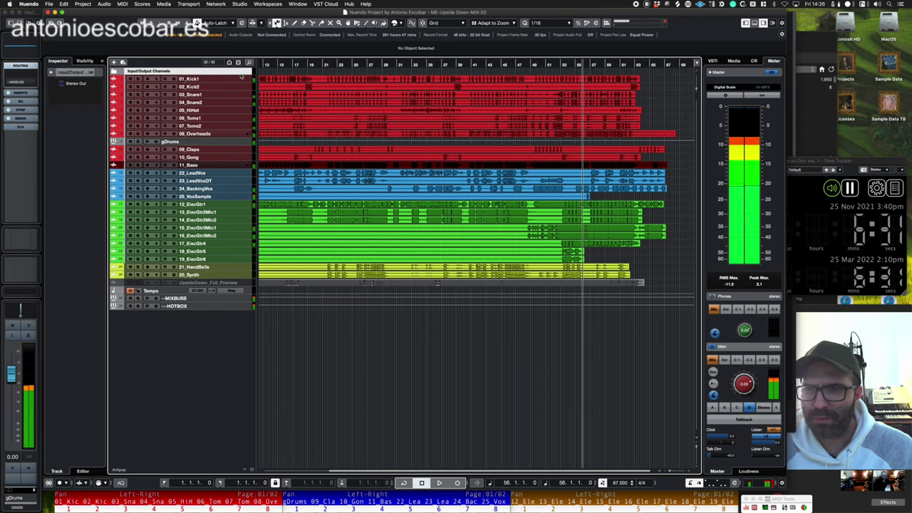
{"action": "right_click", "coordinate": [241, 76]}
{"action": "mouse_move", "coordinate": [257, 77]}
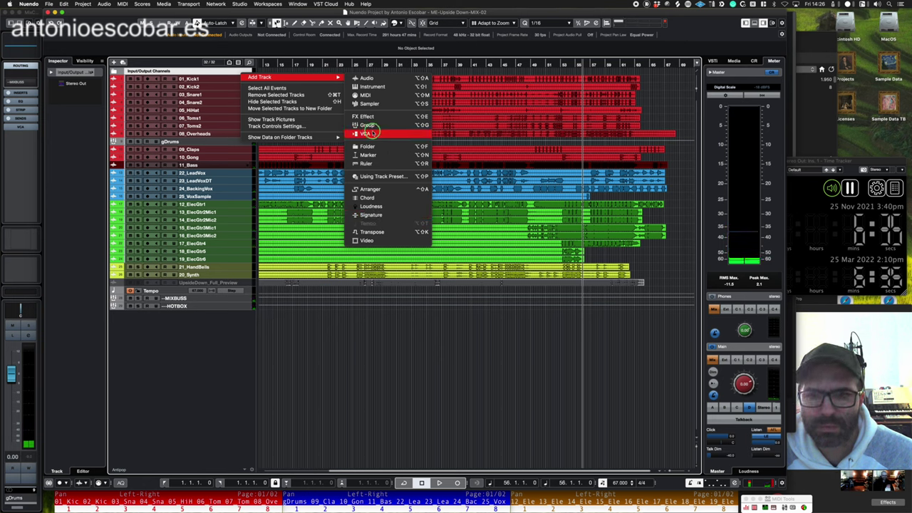
{"action": "left_click", "coordinate": [368, 154]}
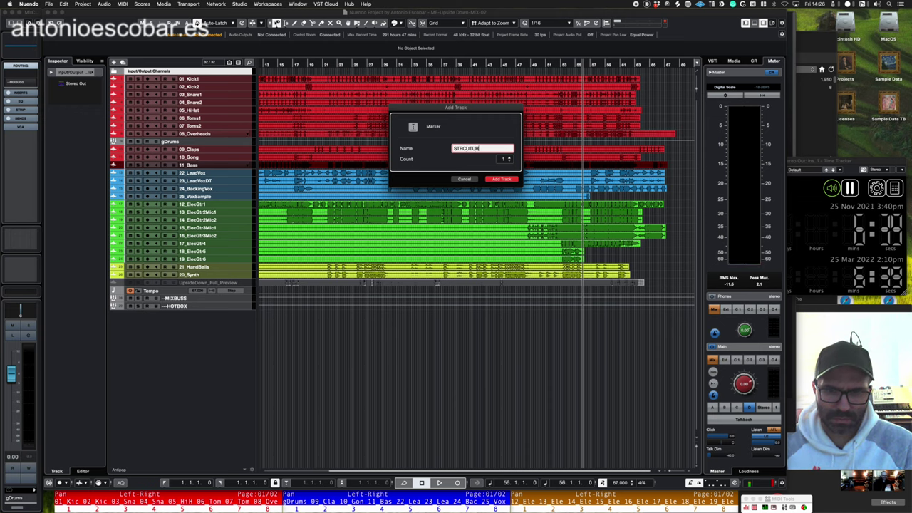
{"action": "type", "text": "STRUCTURE"}
{"action": "key", "text": "Return"}
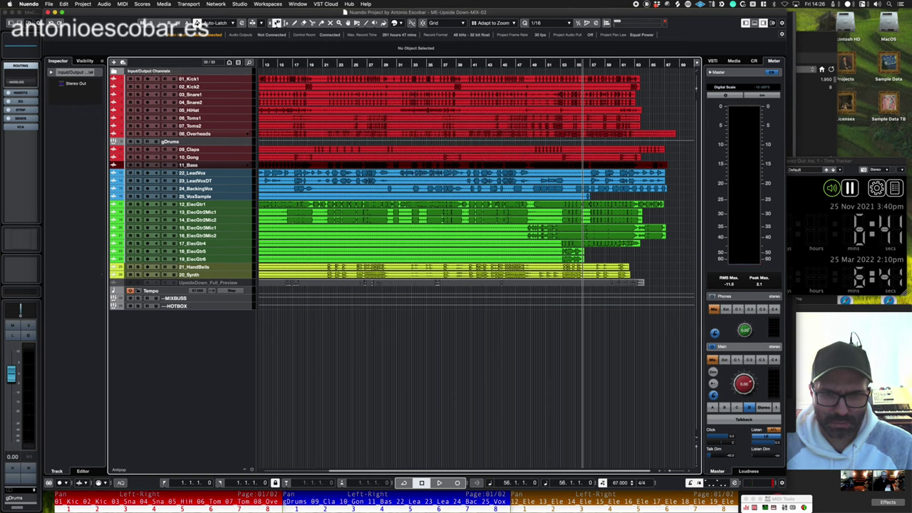
- Play the song from its start and examine where the parts enter across the first bars
{"action": "key", "text": "space"}
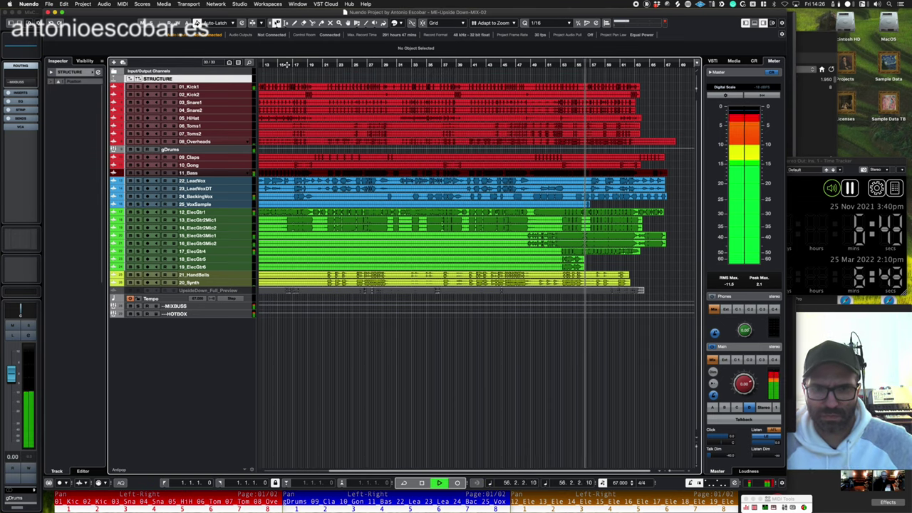
{"action": "key", "text": "space"}
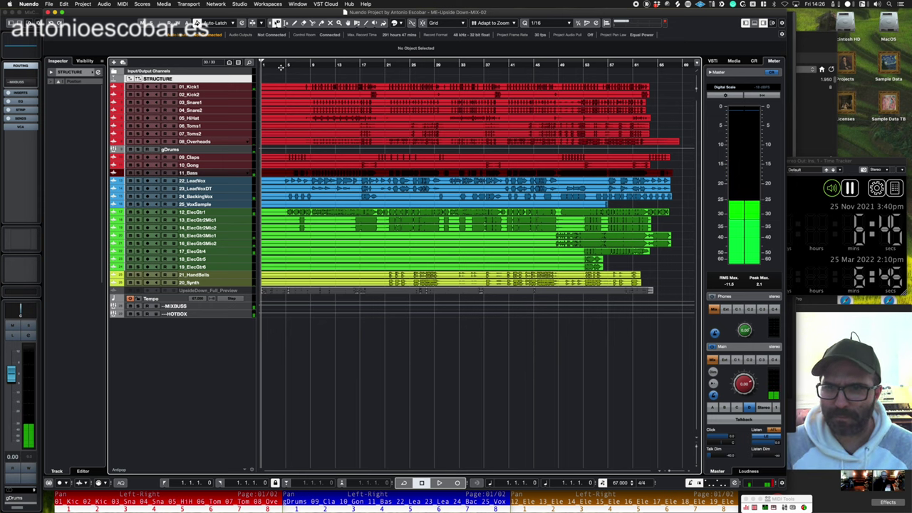
{"action": "key", "text": "shift+h"}
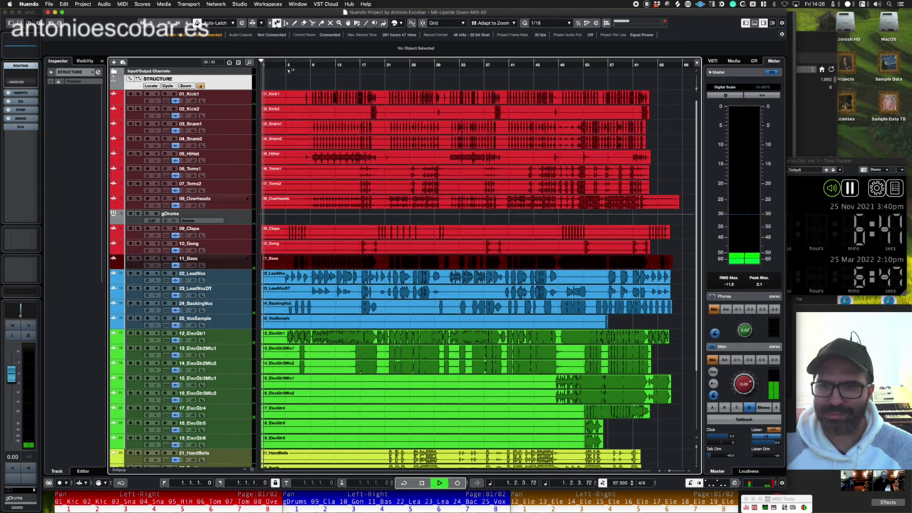
{"action": "key", "text": "2"}
{"action": "key", "text": "h"}
{"action": "key", "text": "h"}
{"action": "key", "text": "h"}
{"action": "key", "text": "h"}
{"action": "key", "text": "h"}
{"action": "key", "text": "h"}
{"action": "key", "text": "h"}
{"action": "key", "text": "h"}
{"action": "key", "text": "h"}
{"action": "key", "text": "h"}
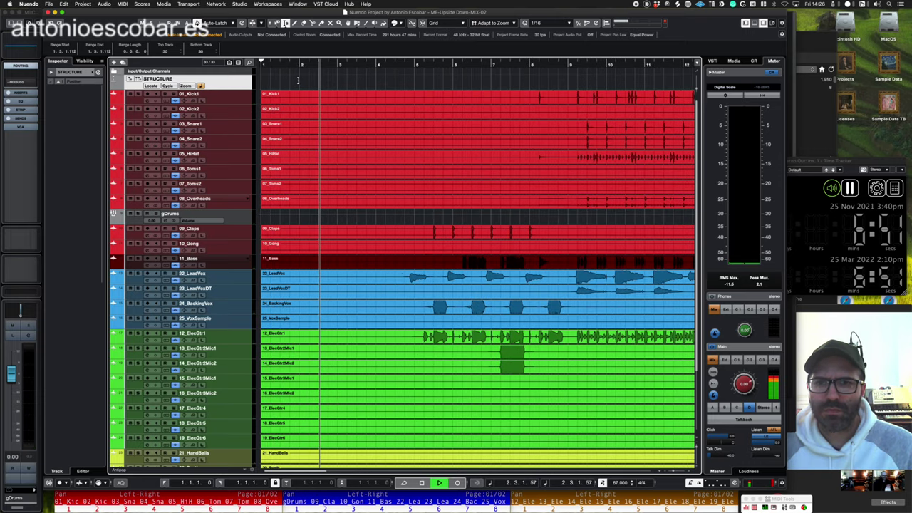
{"action": "left_click_drag", "start_coordinate": [298, 82], "coordinate": [338, 82]}
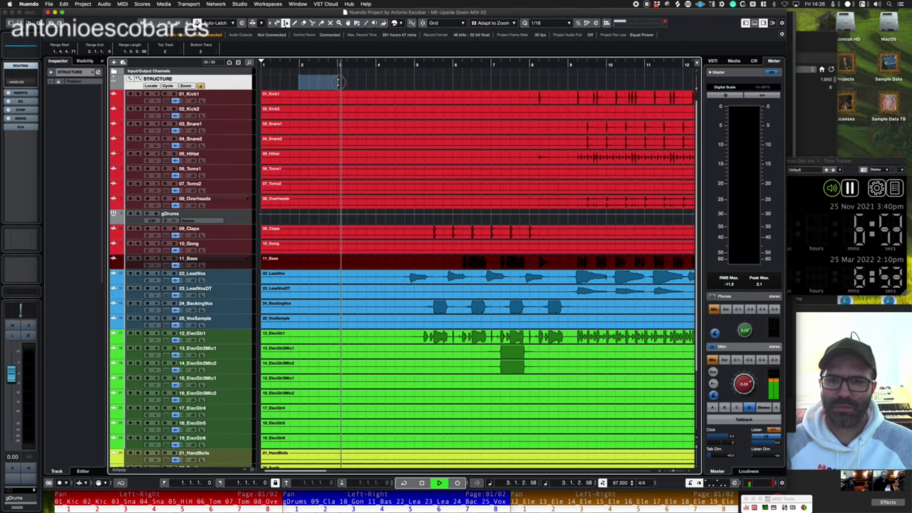
{"action": "scroll", "coordinate": [371, 87], "scroll_direction": "right", "scroll_amount": 2}
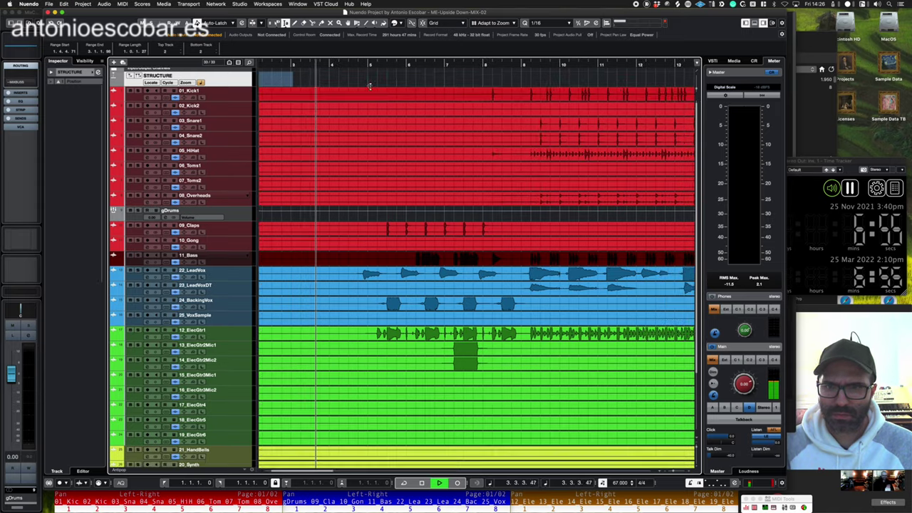
{"action": "scroll", "coordinate": [370, 87], "scroll_direction": "left", "scroll_amount": 2}
- Move the tracks from 01_Kick1 through 20_Synth into a new folder track named MUSIC
{"action": "left_click", "coordinate": [235, 101]}
{"action": "key", "text": "shift+g"}
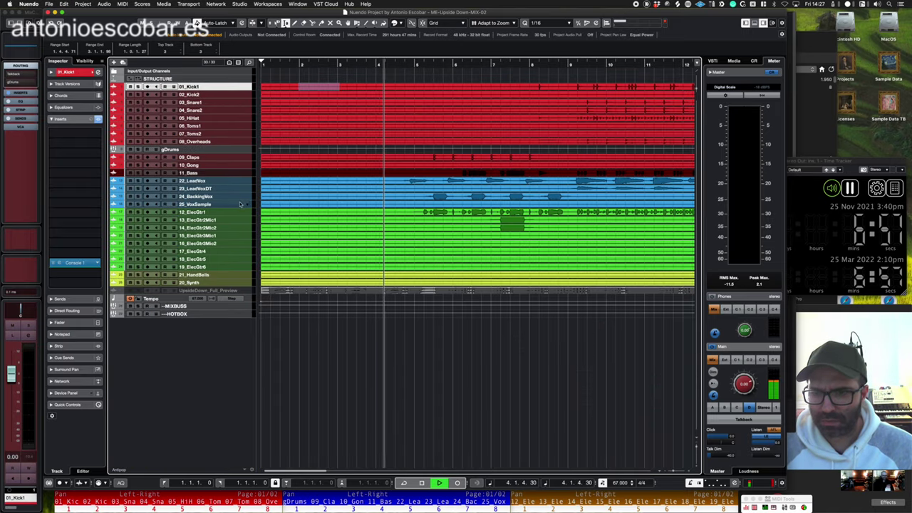
{"action": "left_click", "coordinate": [234, 283], "text": "shift"}
{"action": "right_click", "coordinate": [236, 283]}
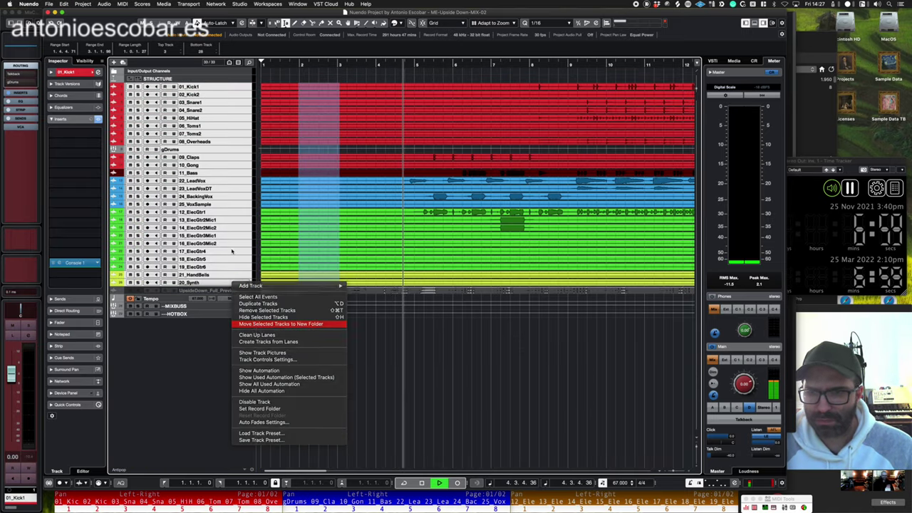
{"action": "left_click", "coordinate": [254, 324]}
{"action": "double_click", "coordinate": [199, 87]}
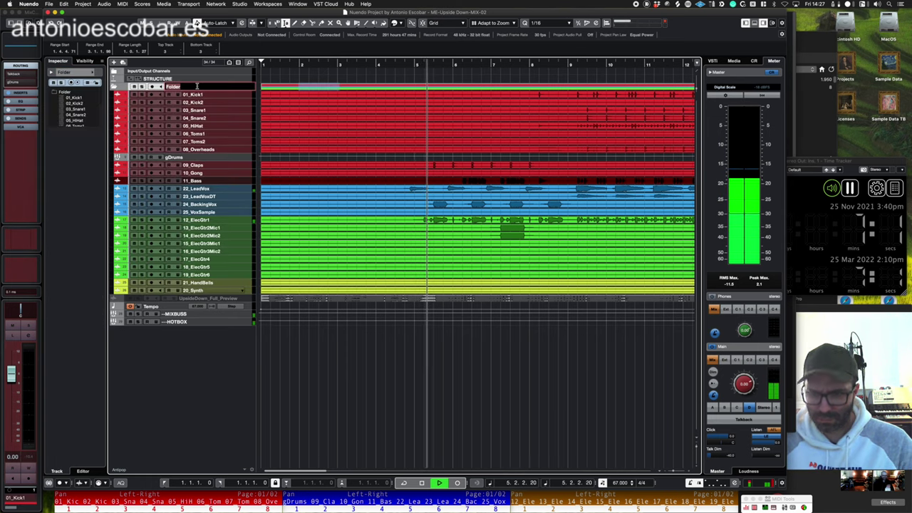
{"action": "type", "text": "MUSIC"}
{"action": "key", "text": "Return"}
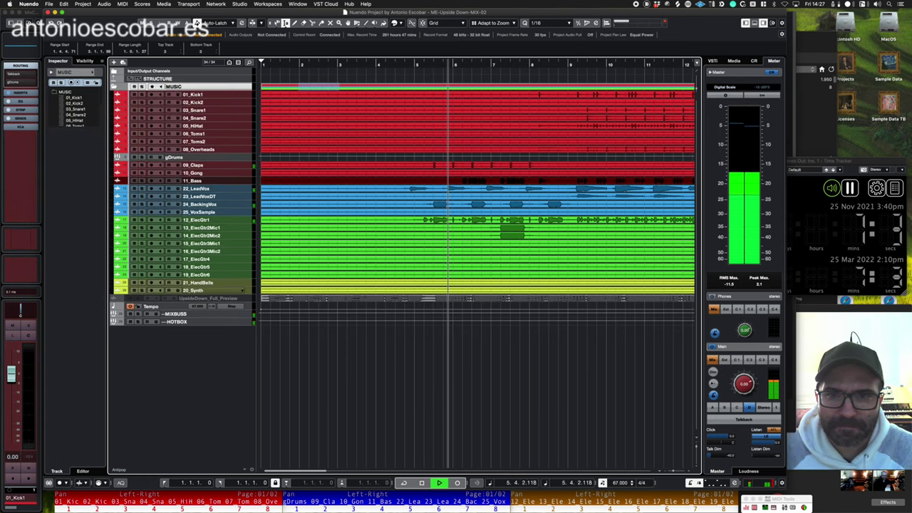
- Split the MUSIC folder at bar 4, deleting everything before it, and shift the remaining audio about one beat earlier
{"action": "key", "text": "shift+h"}
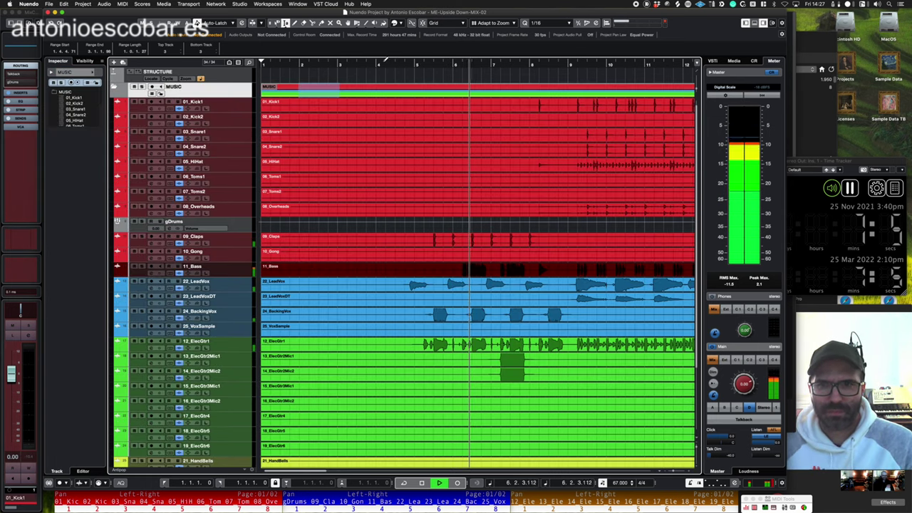
{"action": "left_click", "coordinate": [372, 64]}
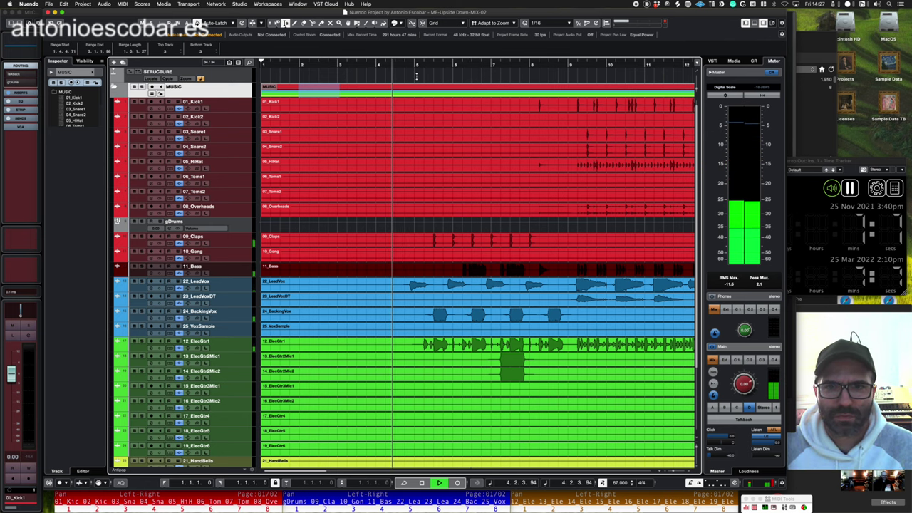
{"action": "right_click", "coordinate": [377, 91]}
{"action": "left_click", "coordinate": [377, 91]}
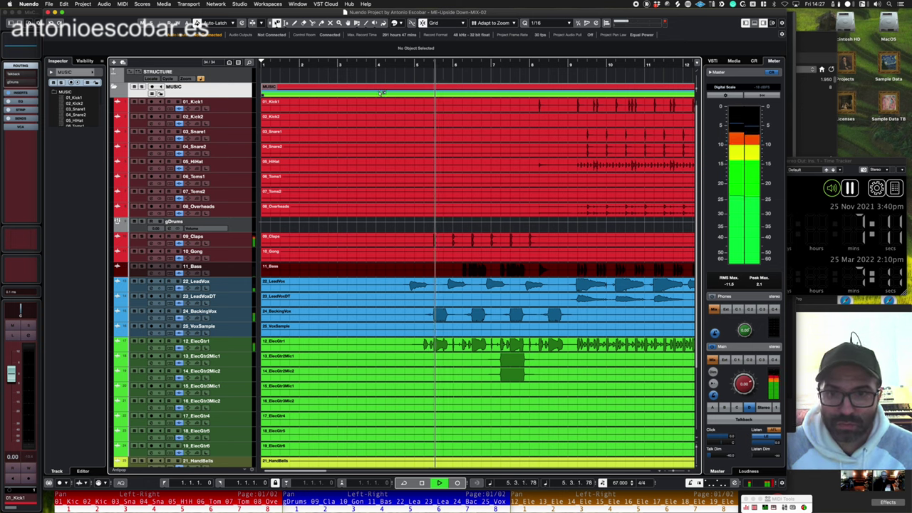
{"action": "left_click", "coordinate": [376, 92], "text": "alt"}
{"action": "key", "text": "Delete"}
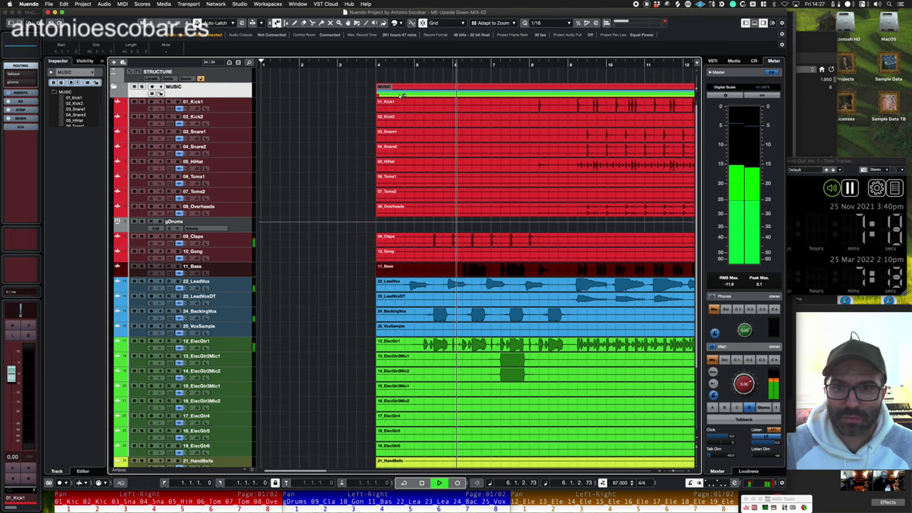
{"action": "key", "text": "l"}
{"action": "left_click_drag", "start_coordinate": [399, 94], "coordinate": [388, 95]}
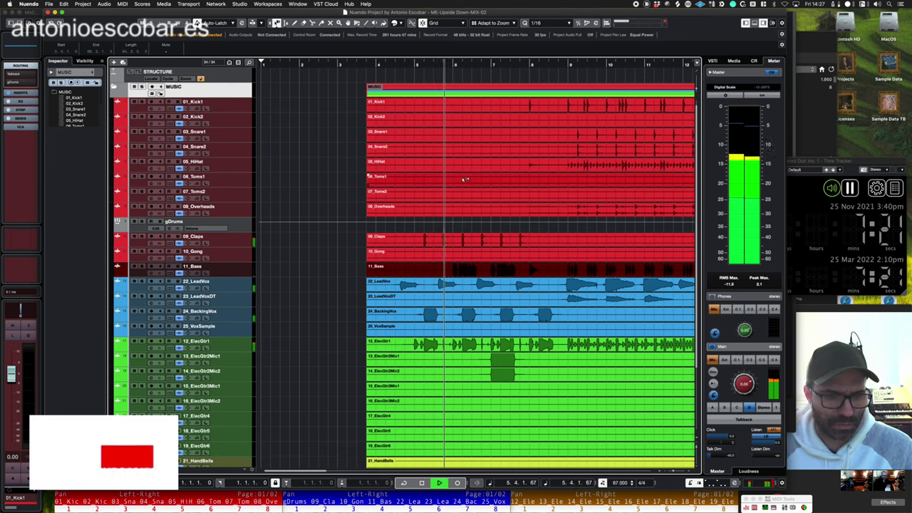
- Set the metronome's click pattern to 4 clicks with the Default pattern
{"action": "left_click", "coordinate": [714, 484]}
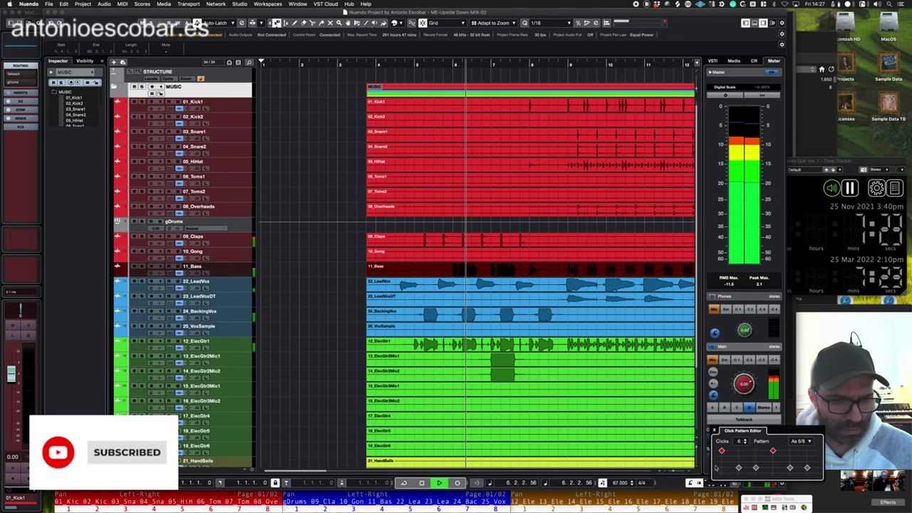
{"action": "left_click", "coordinate": [745, 440]}
{"action": "left_click", "coordinate": [743, 443]}
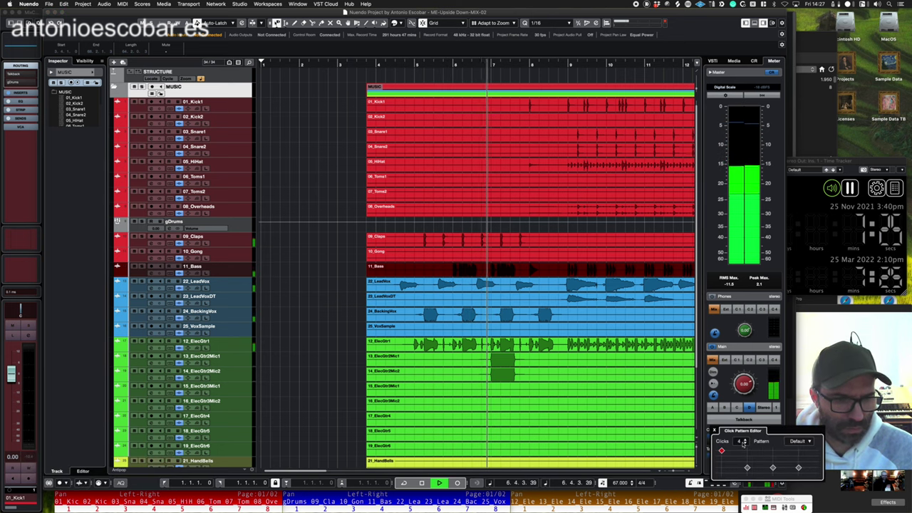
{"action": "left_click", "coordinate": [338, 170]}
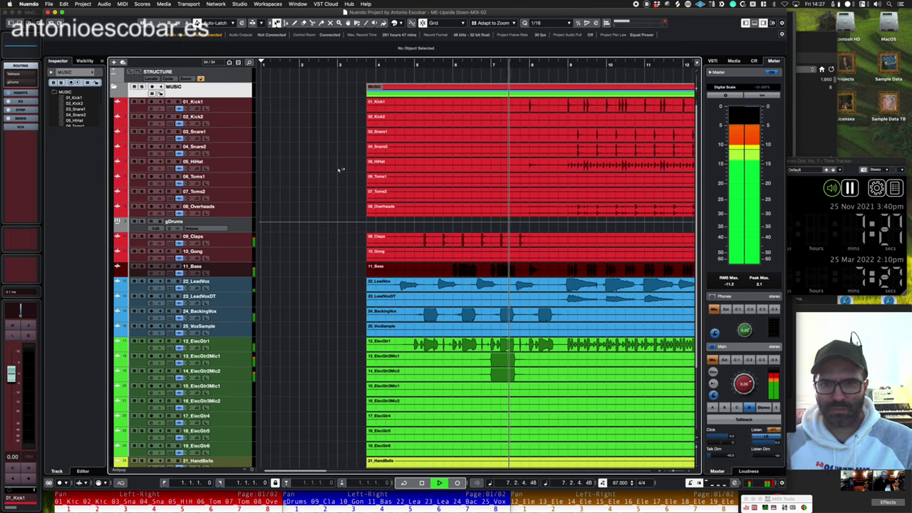
- Add a cycle marker named INTRO on the STRUCTURE track from bar 4 to bar 9
{"action": "key", "text": "2"}
{"action": "left_click_drag", "start_coordinate": [377, 72], "coordinate": [440, 87]}
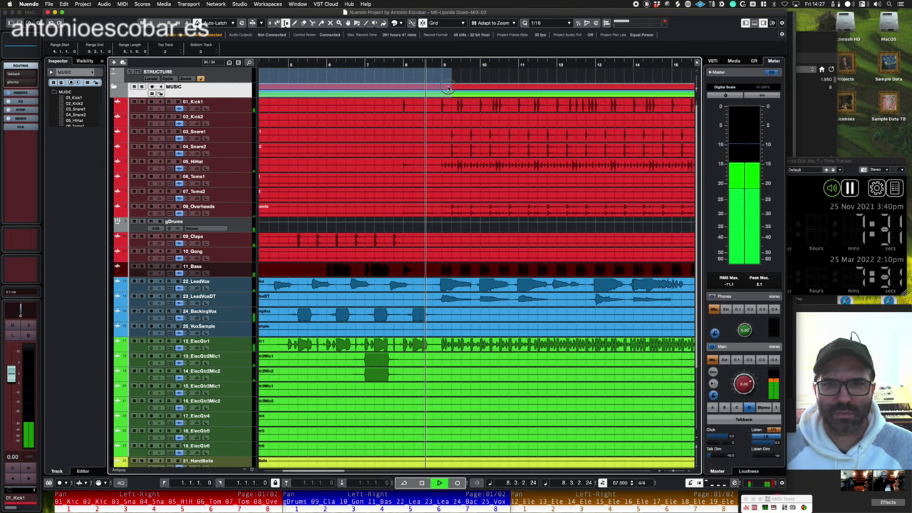
{"action": "key", "text": "p"}
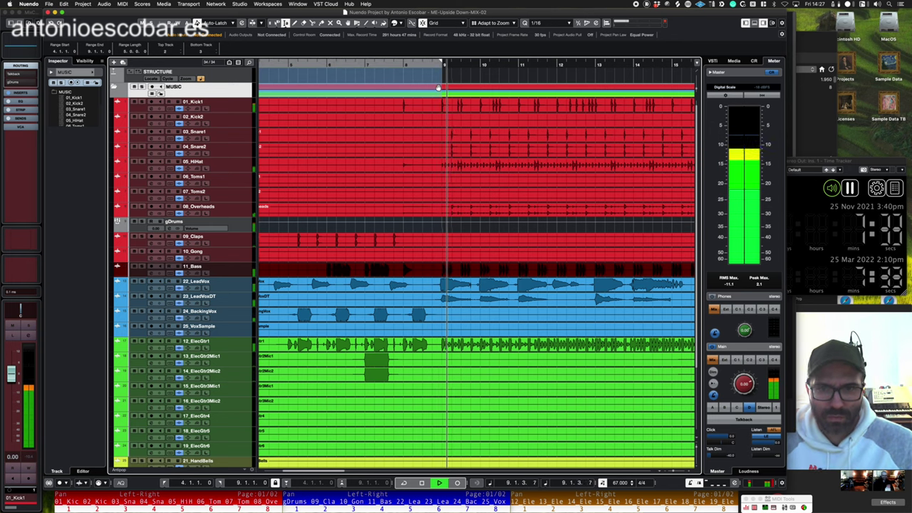
{"action": "key", "text": "super+m"}
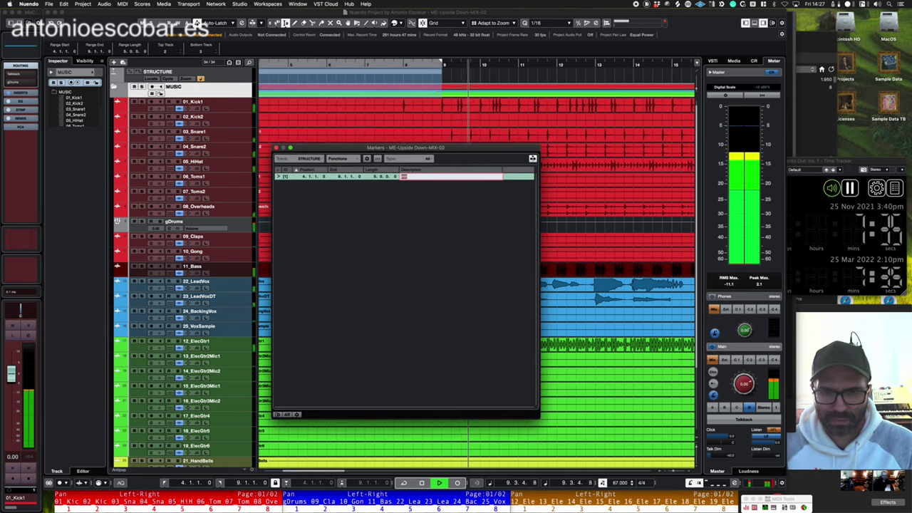
{"action": "key", "text": "Return"}
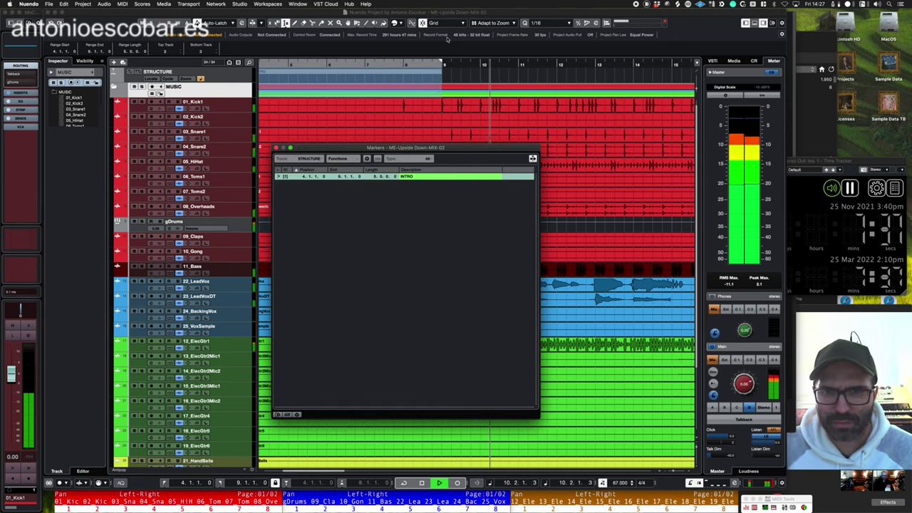
{"action": "key", "text": "1"}
{"action": "key", "text": "super+m"}
- Colour the INTRO cycle marker orange
{"action": "key", "text": "g"}
{"action": "key", "text": "g"}
{"action": "key", "text": "g"}
{"action": "key", "text": "g"}
{"action": "key", "text": "1"}
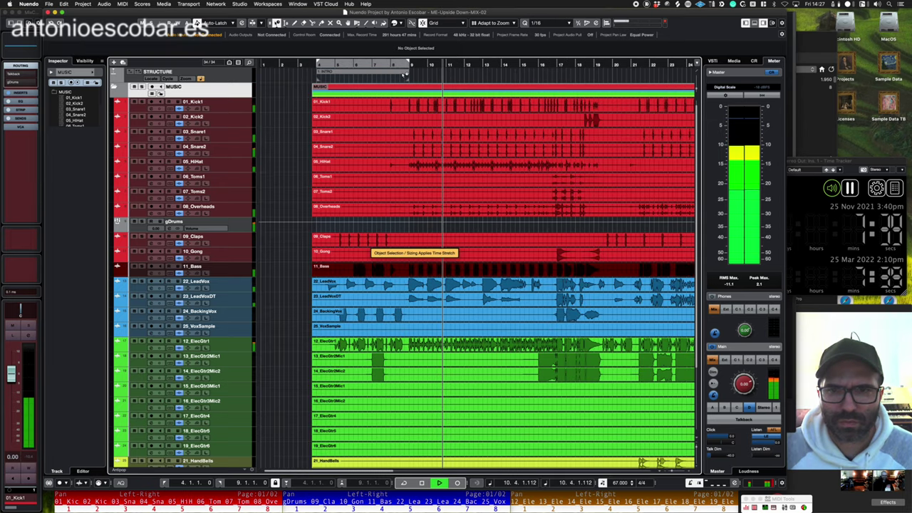
{"action": "key", "text": "1"}
{"action": "left_click", "coordinate": [402, 73]}
{"action": "left_click", "coordinate": [396, 24]}
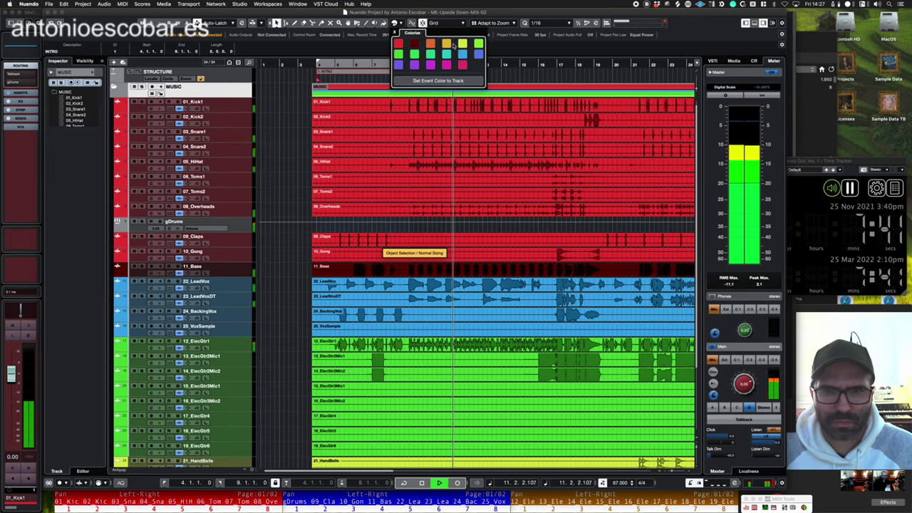
{"action": "left_click", "coordinate": [431, 43]}
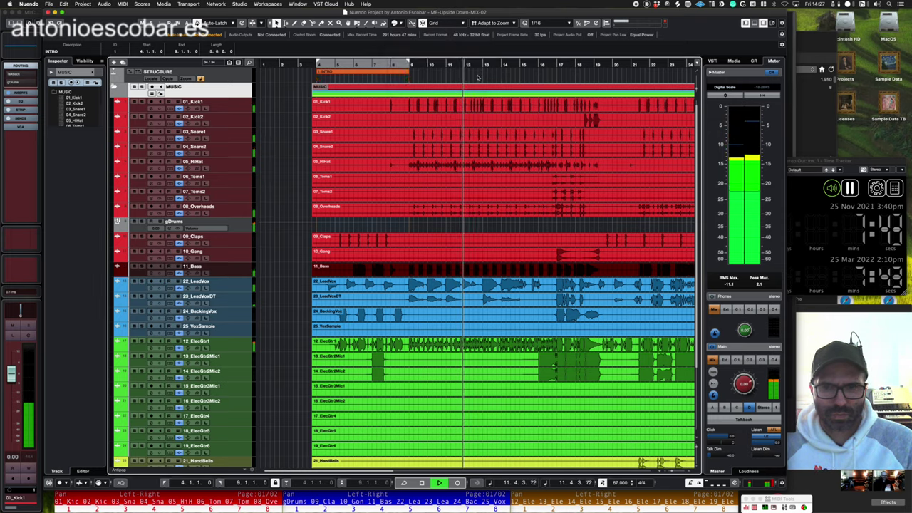
- Duplicate the INTRO cycle marker directly after itself and rename the copy VERSE
{"action": "key", "text": "g"}
{"action": "key", "text": "super+d"}
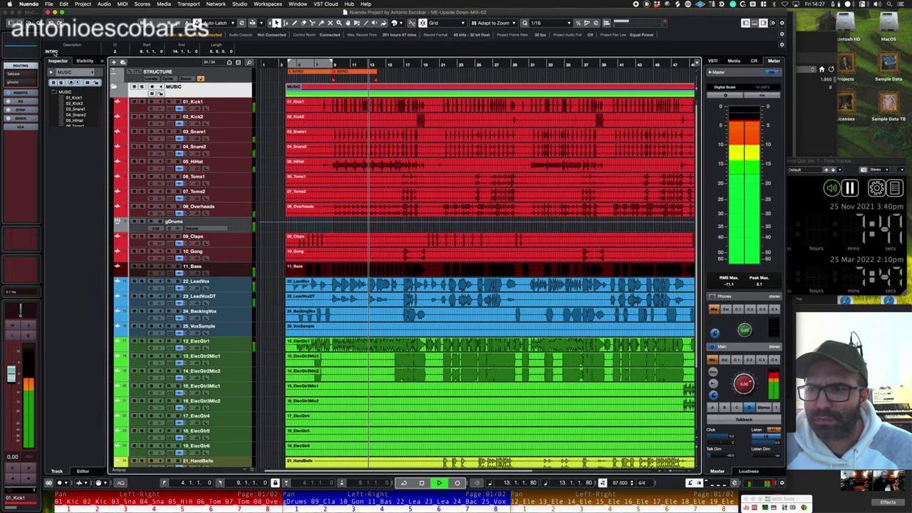
{"action": "type", "text": "VERSE"}
{"action": "key", "text": "Return"}
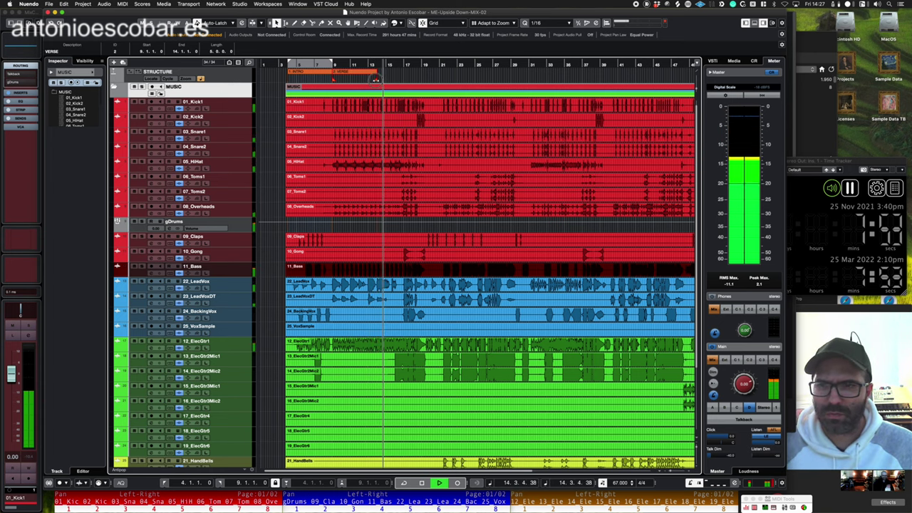
- Extend the VERSE marker's end to bar 17 and colour the marker green
{"action": "left_click_drag", "start_coordinate": [376, 79], "coordinate": [390, 80]}
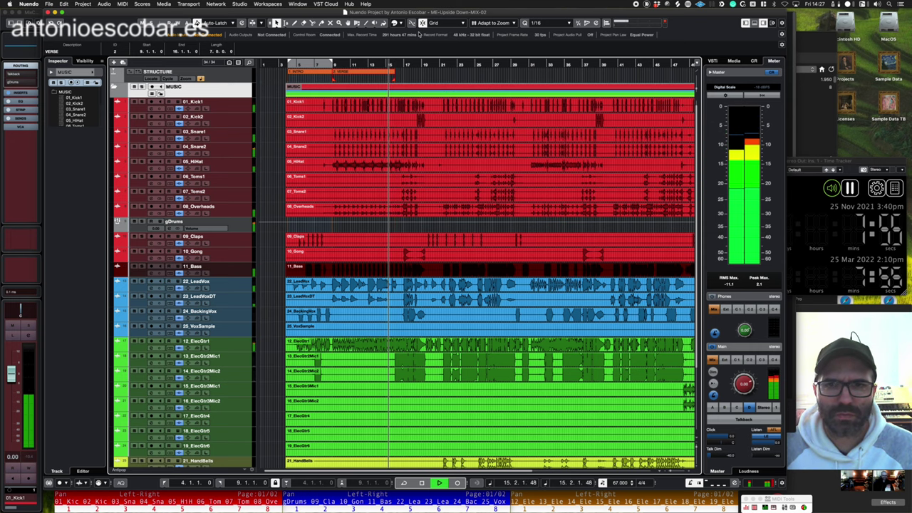
{"action": "left_click", "coordinate": [412, 22]}
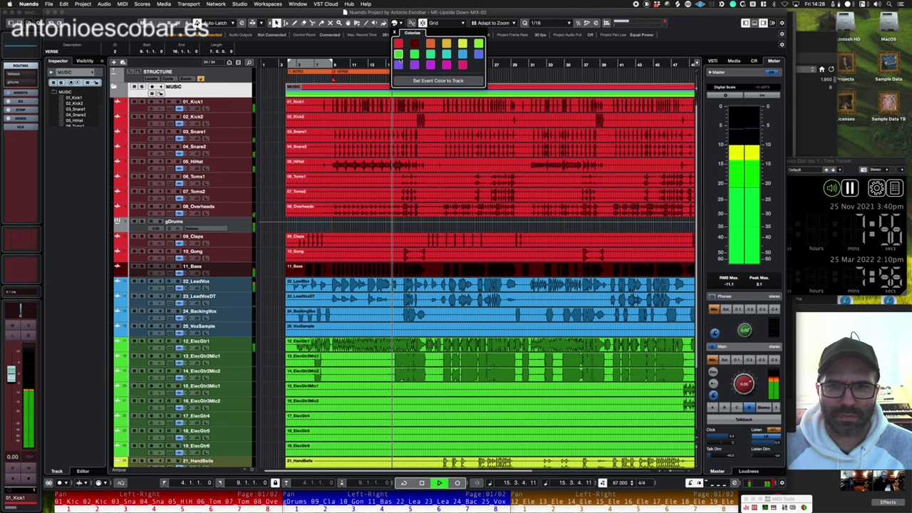
{"action": "left_click", "coordinate": [397, 55]}
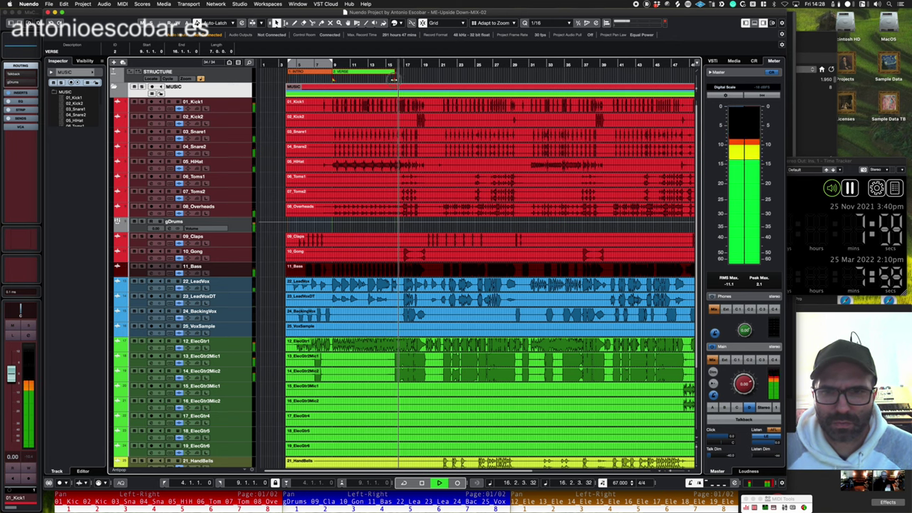
{"action": "left_click_drag", "start_coordinate": [393, 80], "coordinate": [401, 80]}
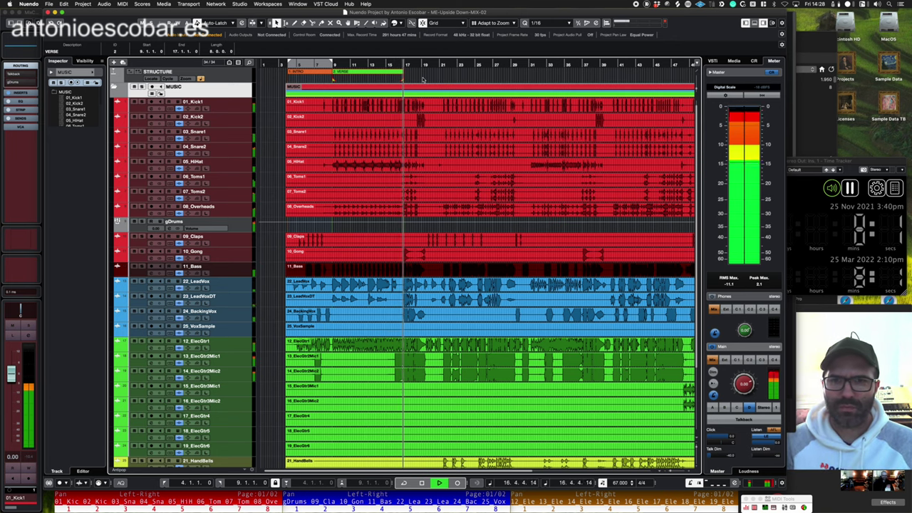
- Add a cycle marker named BRIDGE on the STRUCTURE track from bar 17 to bar 21
{"action": "key", "text": "2"}
{"action": "left_click_drag", "start_coordinate": [406, 77], "coordinate": [439, 75]}
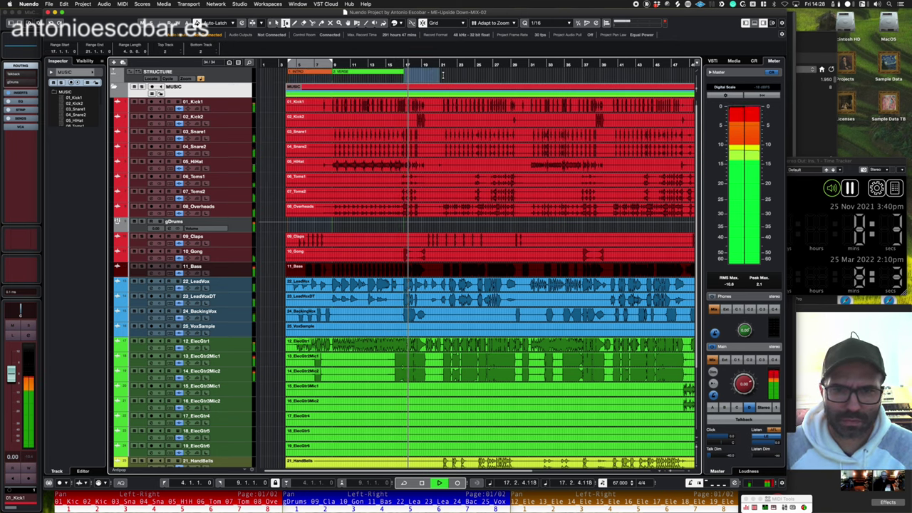
{"action": "key", "text": "p"}
{"action": "key", "text": "super+m"}
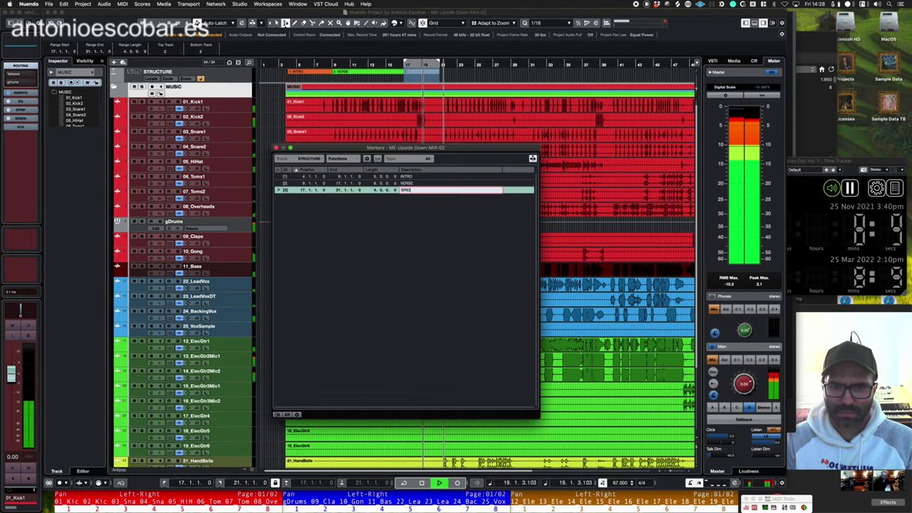
{"action": "type", "text": "BRIDGE"}
{"action": "key", "text": "Return"}
{"action": "key", "text": "F3"}
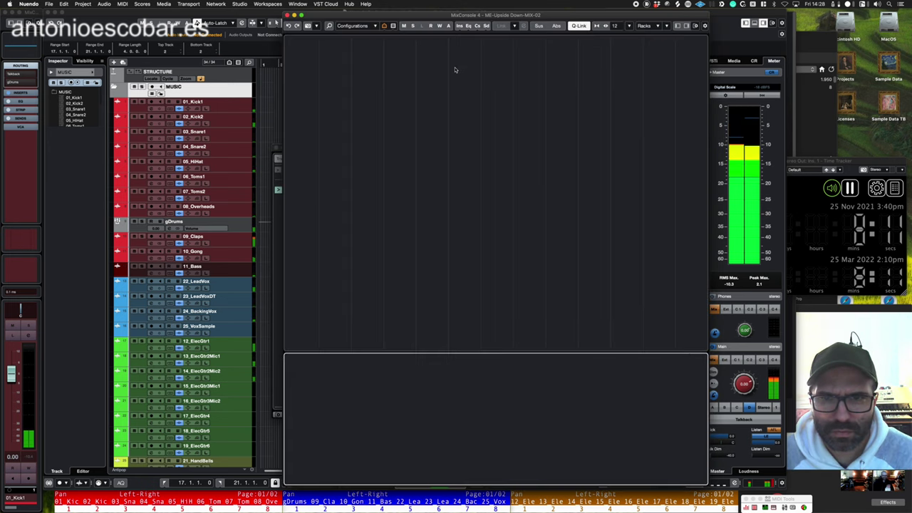
{"action": "key", "text": "F3"}
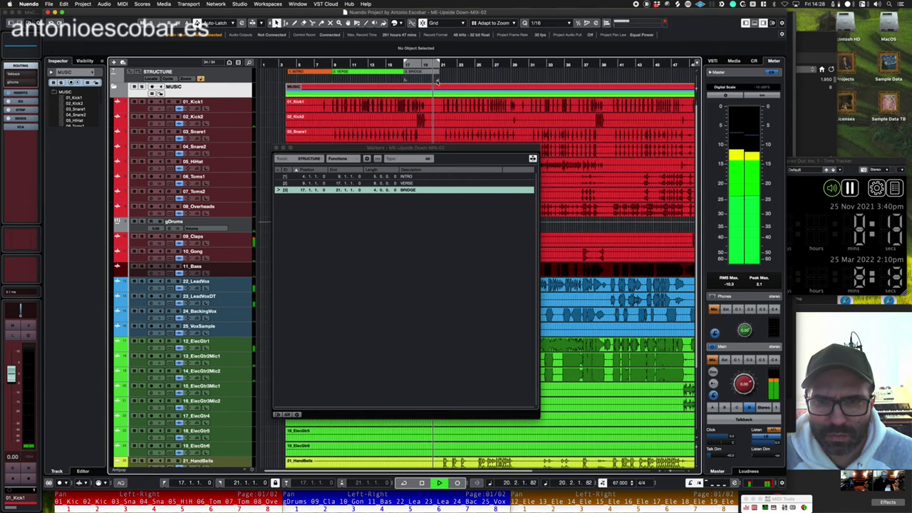
- Shorten the BRIDGE cycle marker so it ends at bar 20 and play the song back
{"action": "left_click_drag", "start_coordinate": [437, 79], "coordinate": [425, 81]}
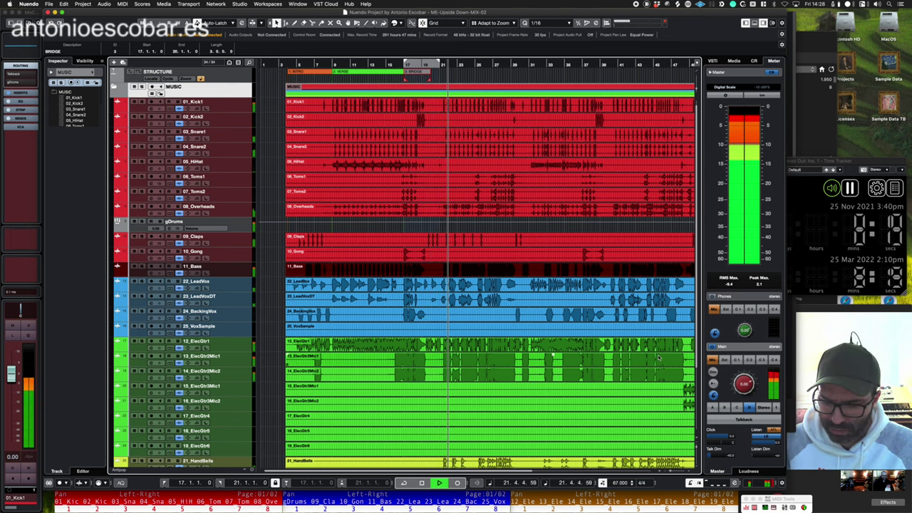
{"action": "key", "text": "space"}
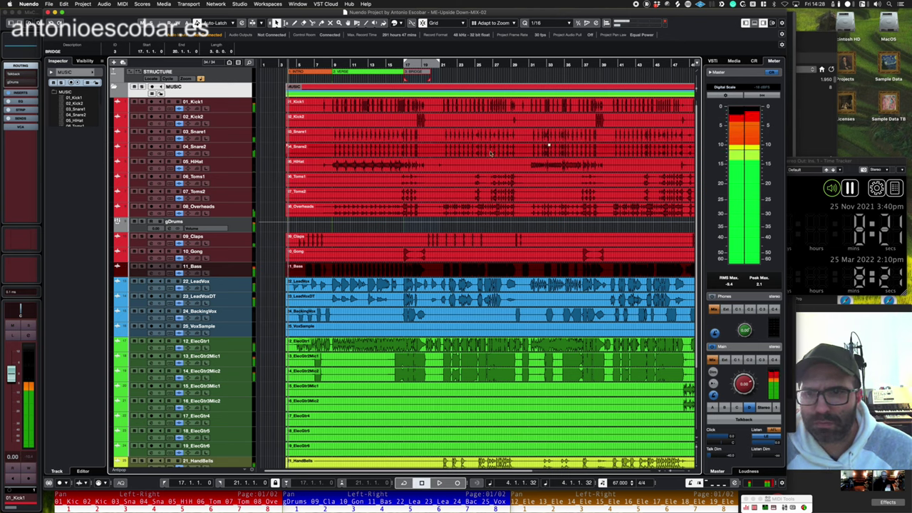
{"action": "key", "text": "space"}
- Add a Signature track directly below the STRUCTURE marker track and stop playback
{"action": "left_click", "coordinate": [242, 77]}
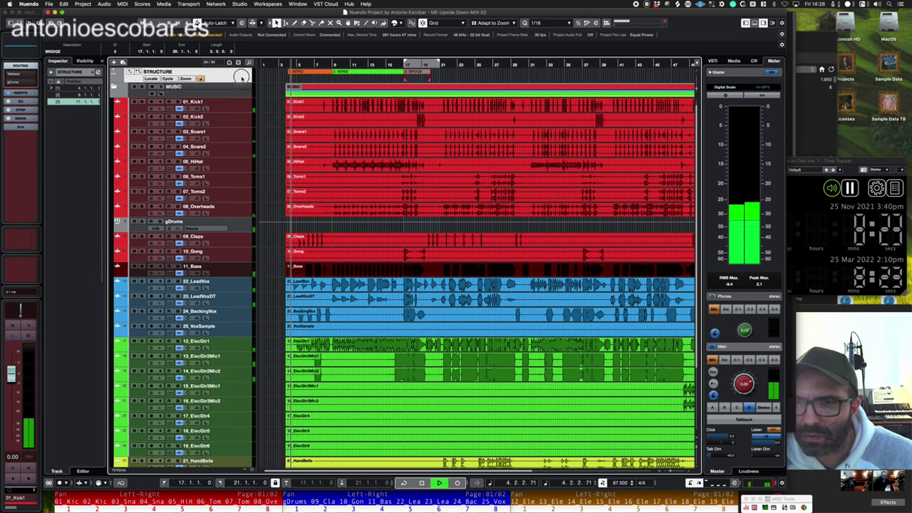
{"action": "right_click", "coordinate": [242, 77]}
{"action": "mouse_move", "coordinate": [264, 79]}
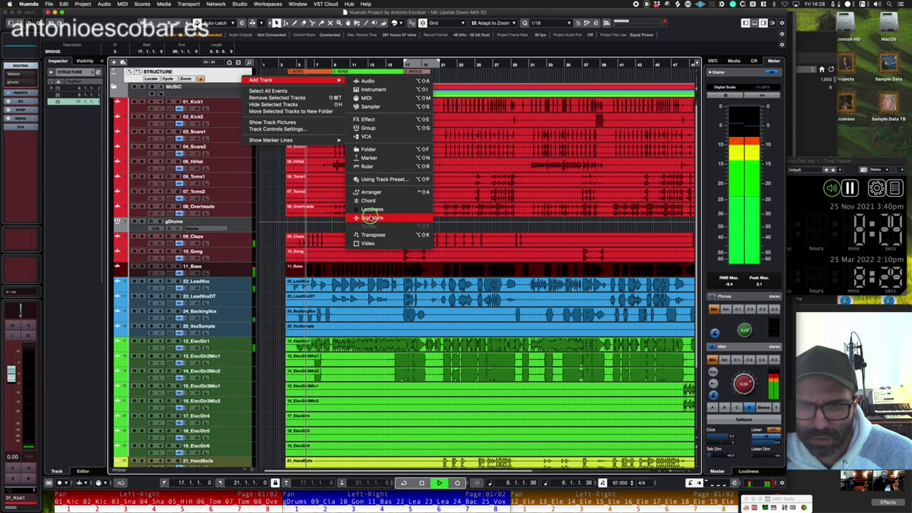
{"action": "left_click", "coordinate": [372, 220]}
{"action": "key", "text": "space"}
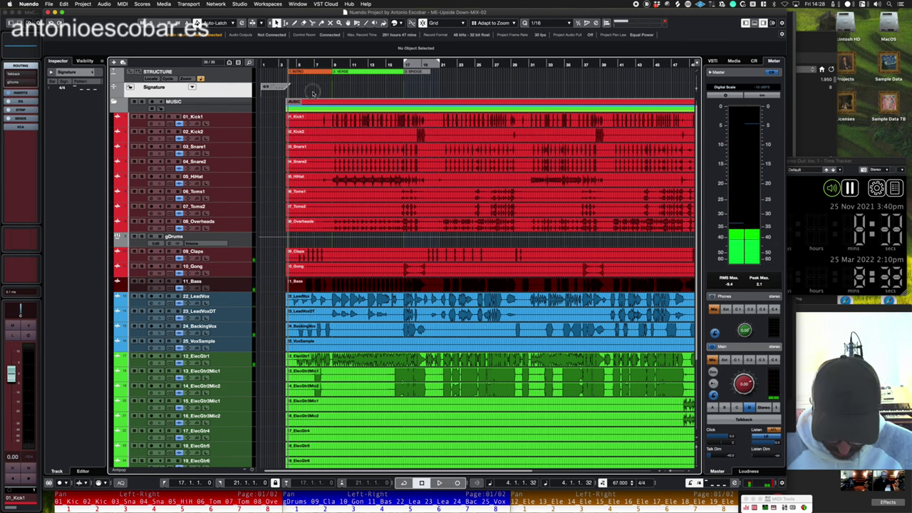
- Draw a time signature event at bar 5 on the Signature track
{"action": "key", "text": "h"}
{"action": "key", "text": "h"}
{"action": "key", "text": "h"}
{"action": "key", "text": "h"}
{"action": "key", "text": "space"}
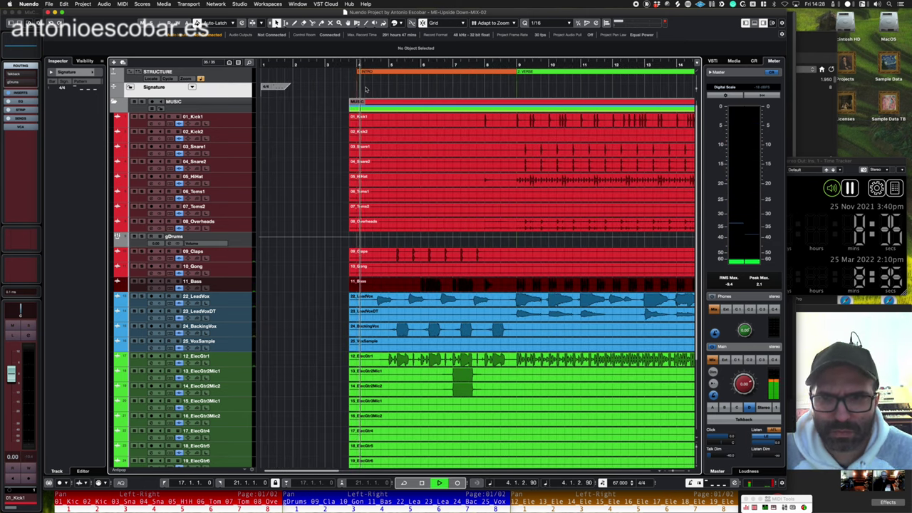
{"action": "right_click", "coordinate": [380, 92]}
{"action": "left_click", "coordinate": [397, 92]}
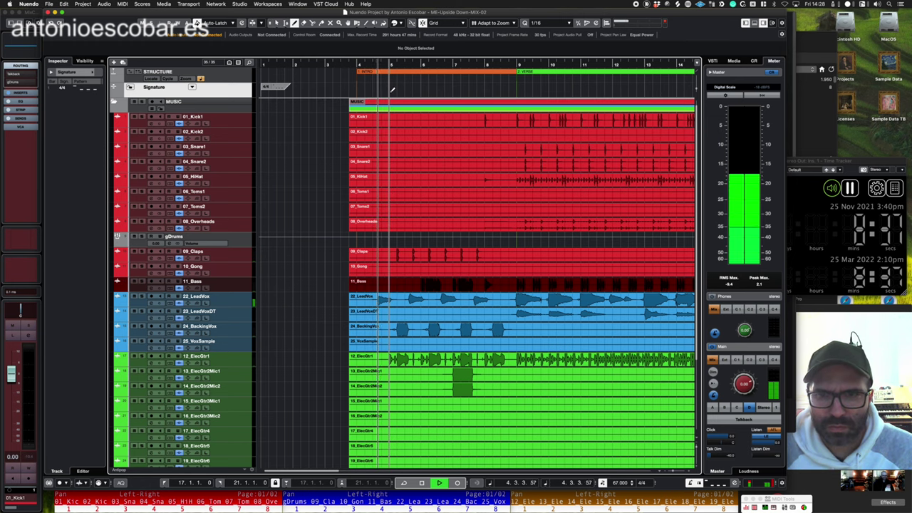
{"action": "left_click", "coordinate": [393, 87]}
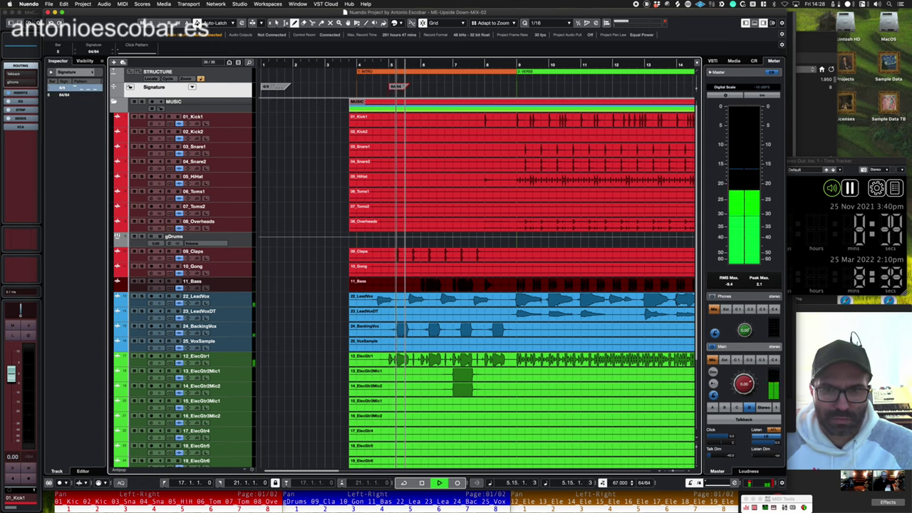
- Set the bar 5 time signature event to 3/4 and restart playback
{"action": "key", "text": "space"}
{"action": "key", "text": "1"}
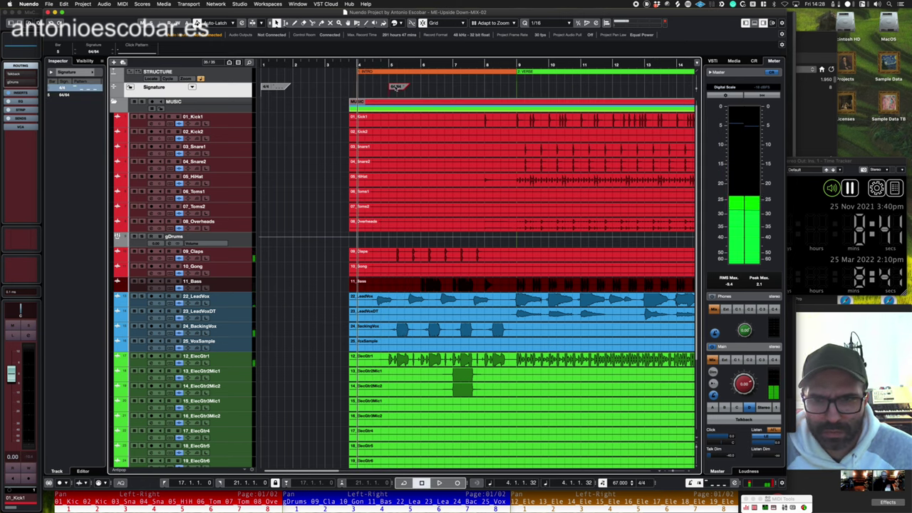
{"action": "left_click", "coordinate": [398, 87]}
{"action": "key", "text": "space"}
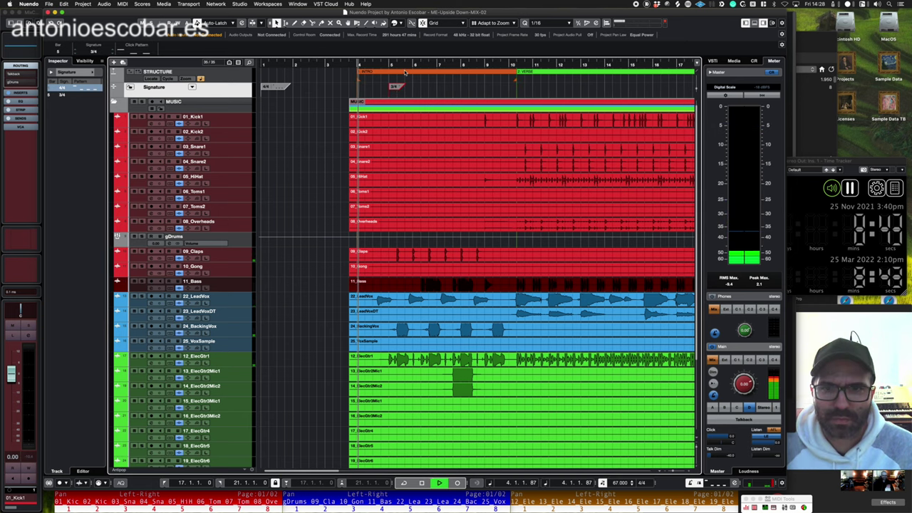
- Move the VERSE cycle marker one beat earlier so it starts at 10.1.1.0
{"action": "key", "text": "g"}
{"action": "key", "text": "g"}
{"action": "key", "text": "g"}
{"action": "key", "text": "g"}
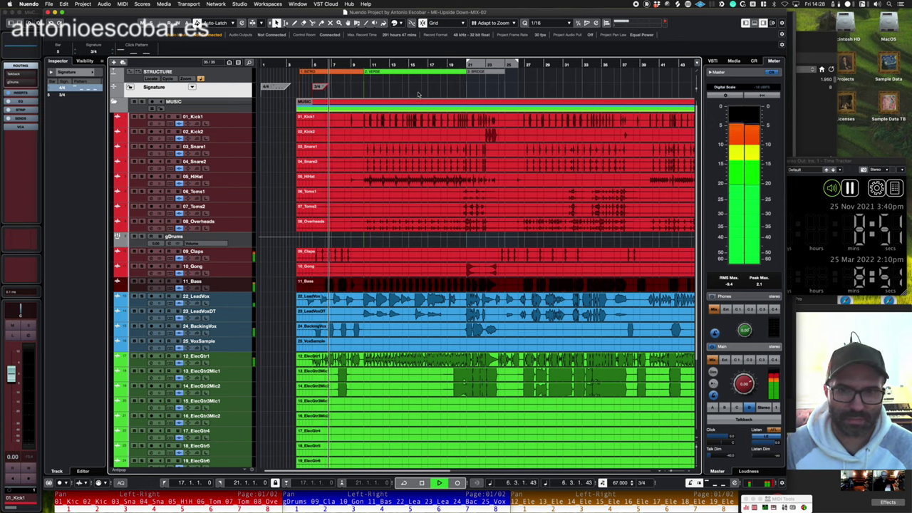
{"action": "left_click", "coordinate": [398, 91]}
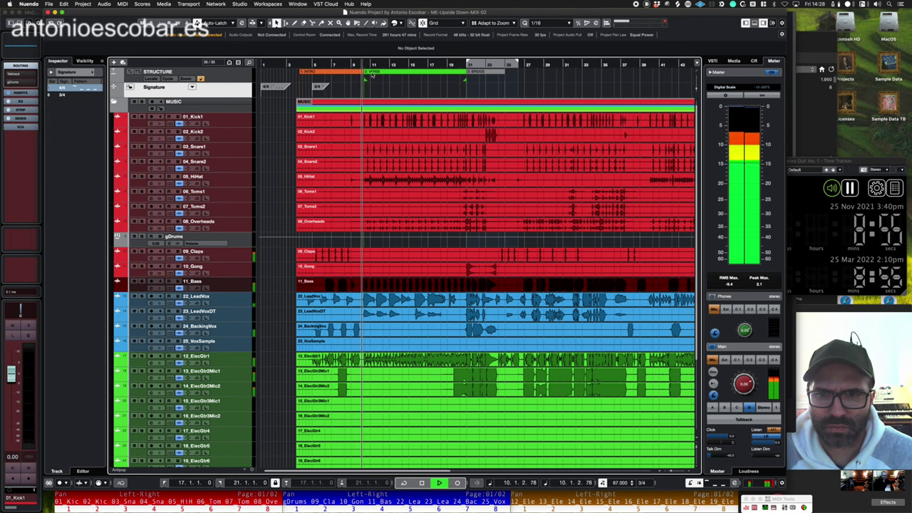
{"action": "scroll", "coordinate": [376, 75], "scroll_direction": "up", "scroll_amount": 1}
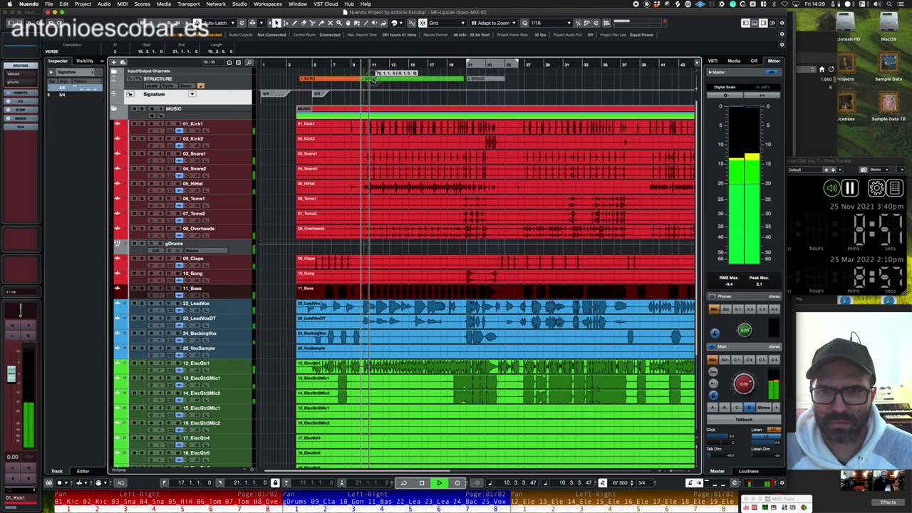
{"action": "left_click_drag", "start_coordinate": [377, 80], "coordinate": [369, 84]}
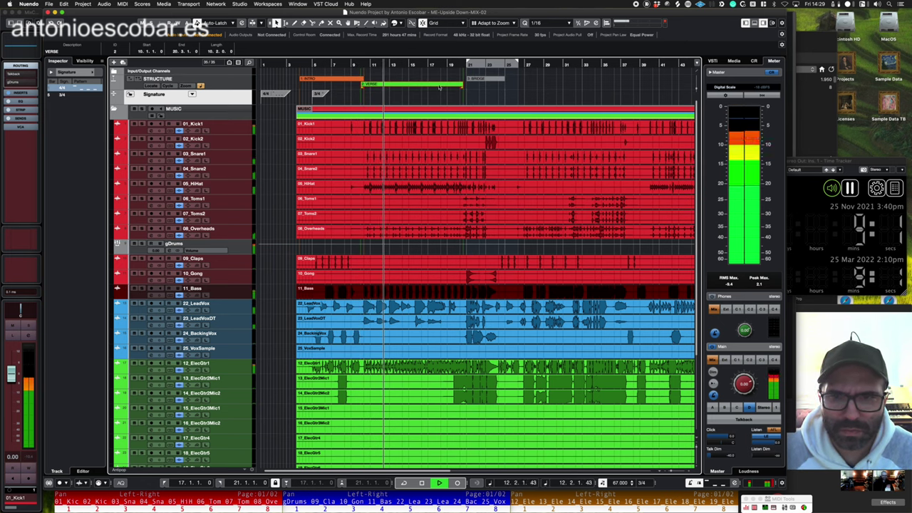
- Listen to the verse entry and move the VERSE marker one beat later to start at 10.2.1.0
{"action": "key", "text": "h"}
{"action": "key", "text": "h"}
{"action": "key", "text": "h"}
{"action": "key", "text": "h"}
{"action": "key", "text": "h"}
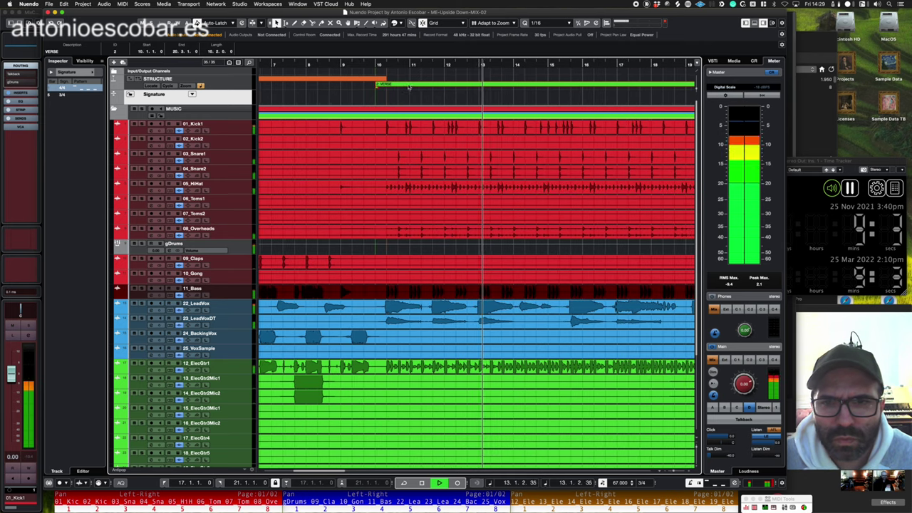
{"action": "left_click", "coordinate": [362, 65]}
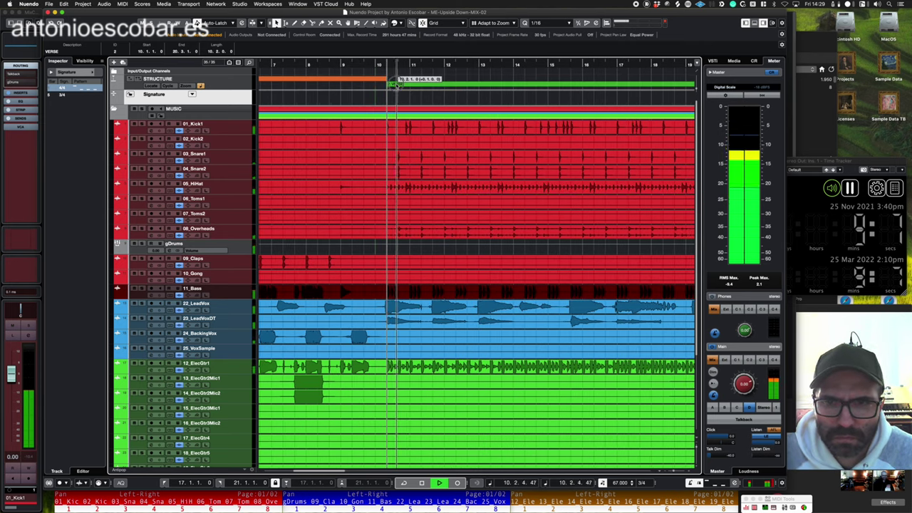
{"action": "key", "text": "g"}
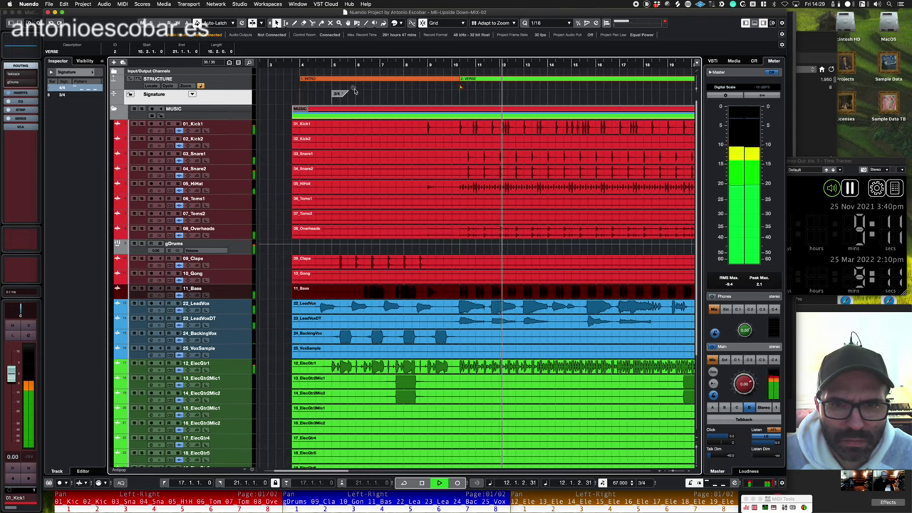
- Play the transition into bar 21 and try to shift the BRIDGE marker's start slightly later
{"action": "scroll", "coordinate": [354, 90], "scroll_direction": "right", "scroll_amount": 4}
{"action": "scroll", "coordinate": [354, 90], "scroll_direction": "right", "scroll_amount": 1}
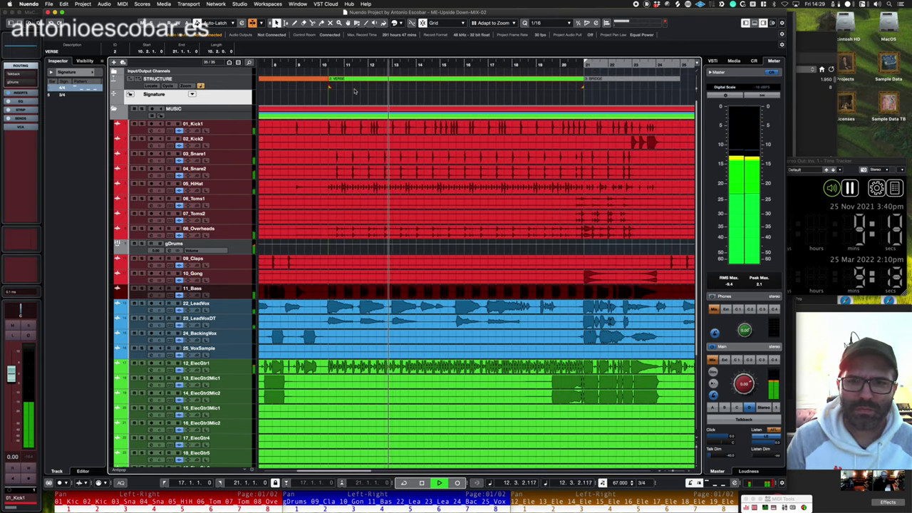
{"action": "scroll", "coordinate": [431, 71], "scroll_direction": "right", "scroll_amount": 3}
{"action": "left_click", "coordinate": [474, 65]}
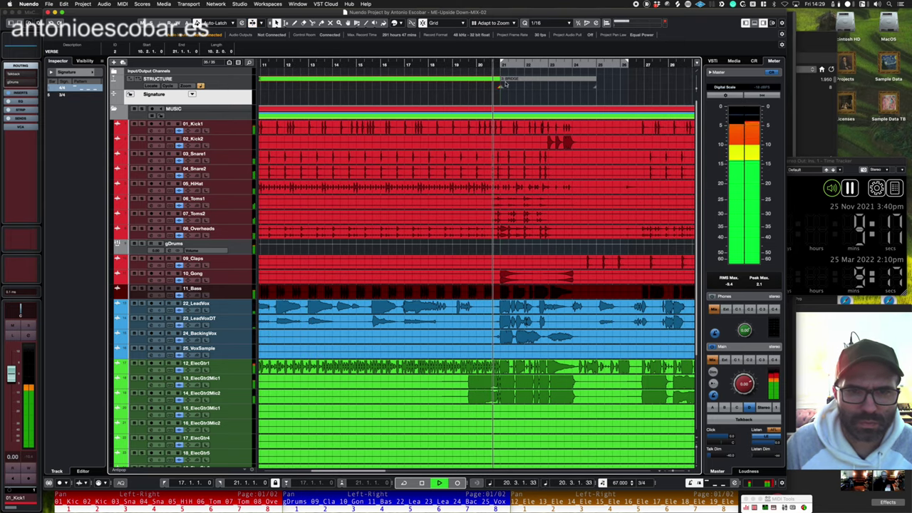
{"action": "left_click_drag", "start_coordinate": [507, 79], "coordinate": [524, 80]}
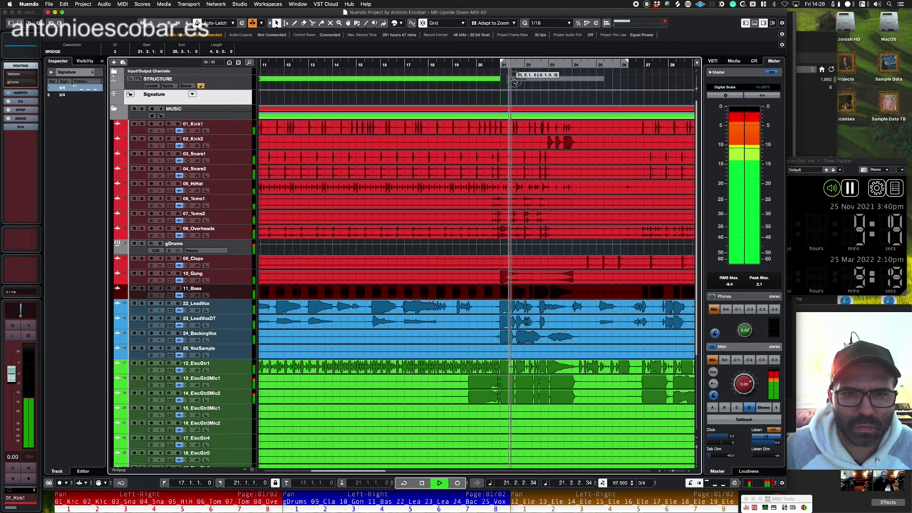
{"action": "key", "text": "g"}
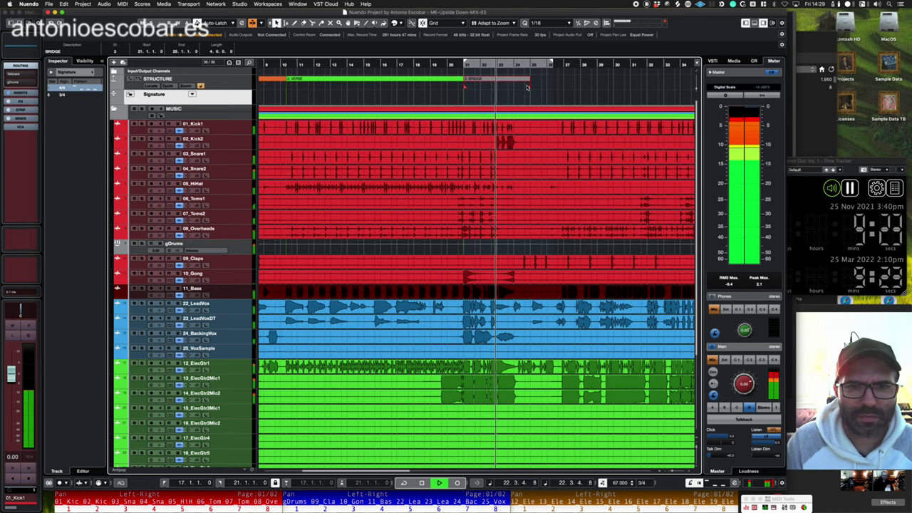
- Adjust the BRIDGE marker's end to 24.2.1.0 and play from bar 24
{"action": "left_click_drag", "start_coordinate": [527, 86], "coordinate": [515, 90]}
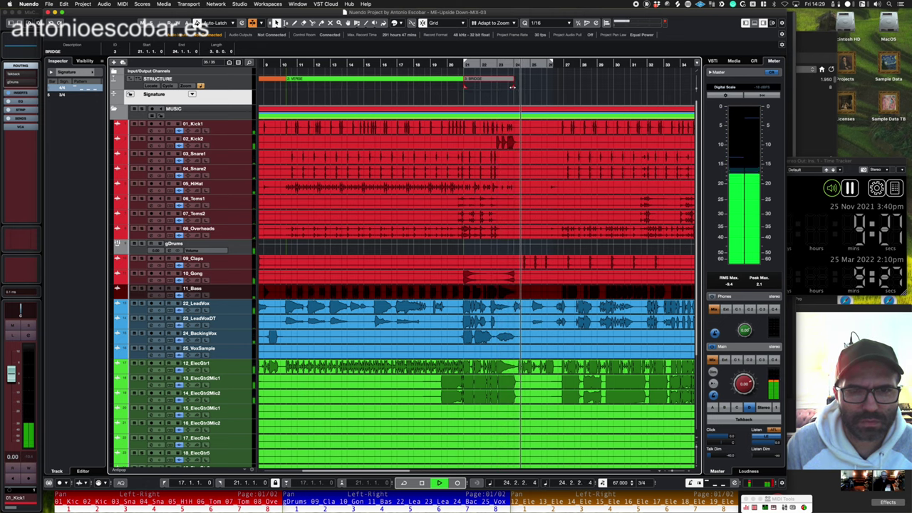
{"action": "key", "text": "h"}
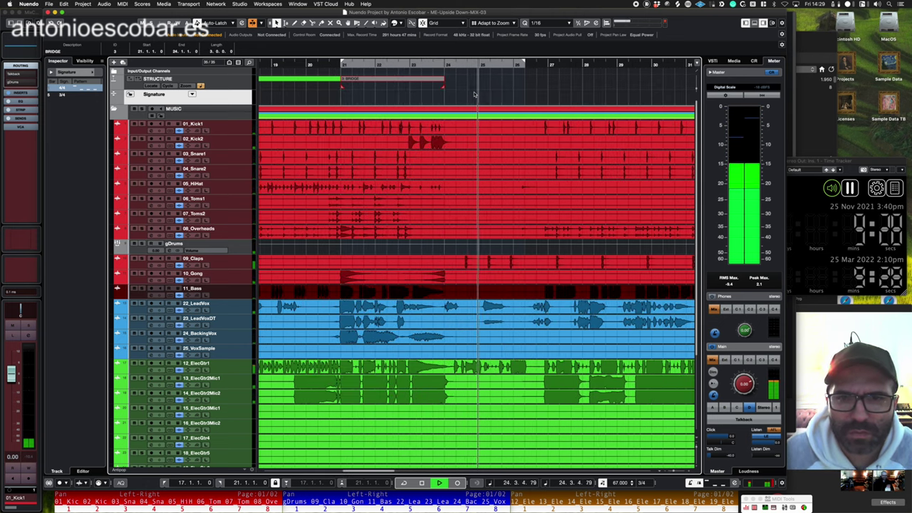
{"action": "left_click_drag", "start_coordinate": [444, 87], "coordinate": [456, 87]}
{"action": "left_click", "coordinate": [444, 64]}
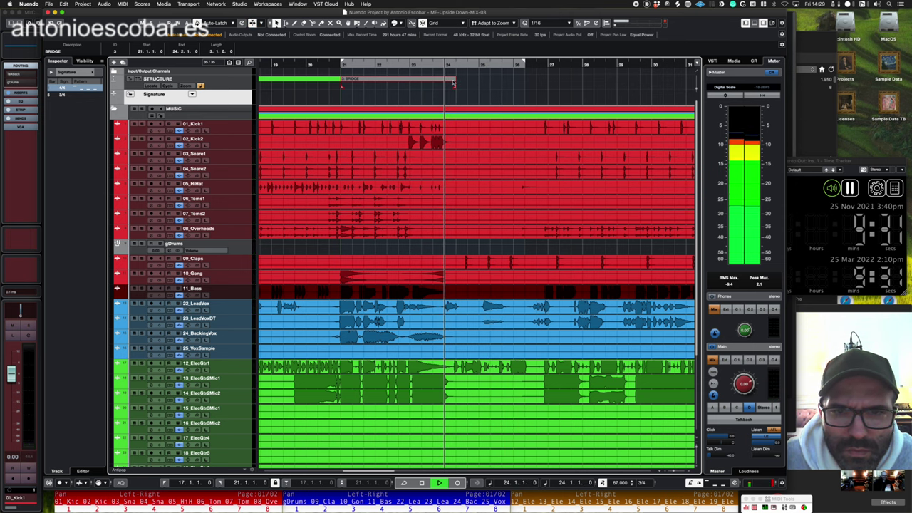
- Duplicate the BRIDGE marker directly after itself and rename the original marker at bar 21 CHORUS
{"action": "key", "text": "super+d"}
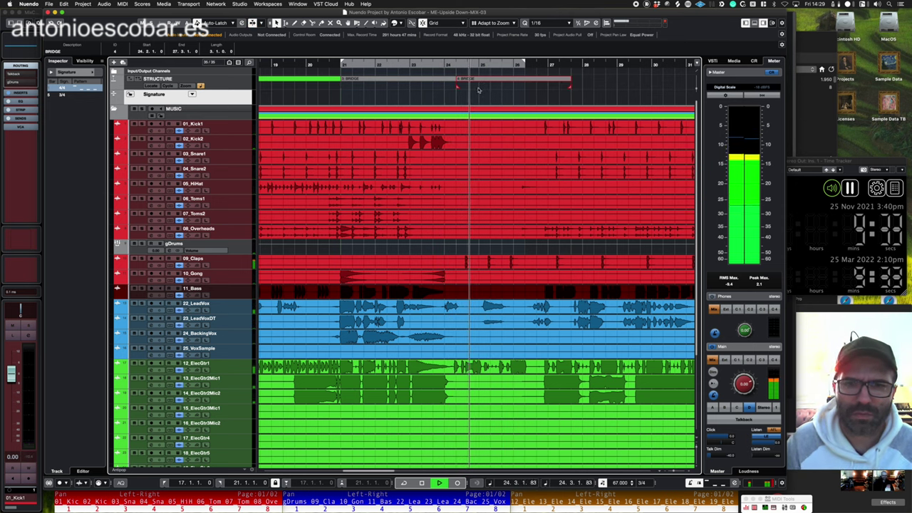
{"action": "left_click", "coordinate": [60, 51]}
{"action": "type", "text": "CHORUS"}
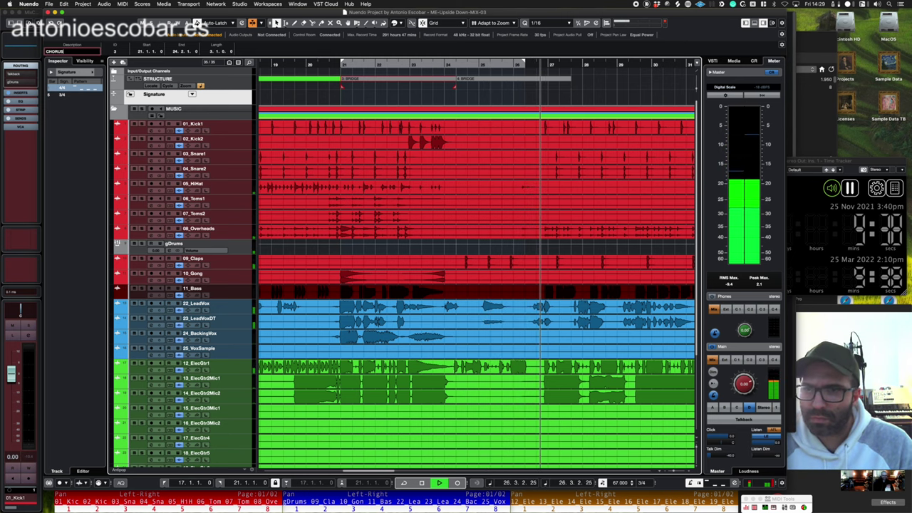
{"action": "key", "text": "Return"}
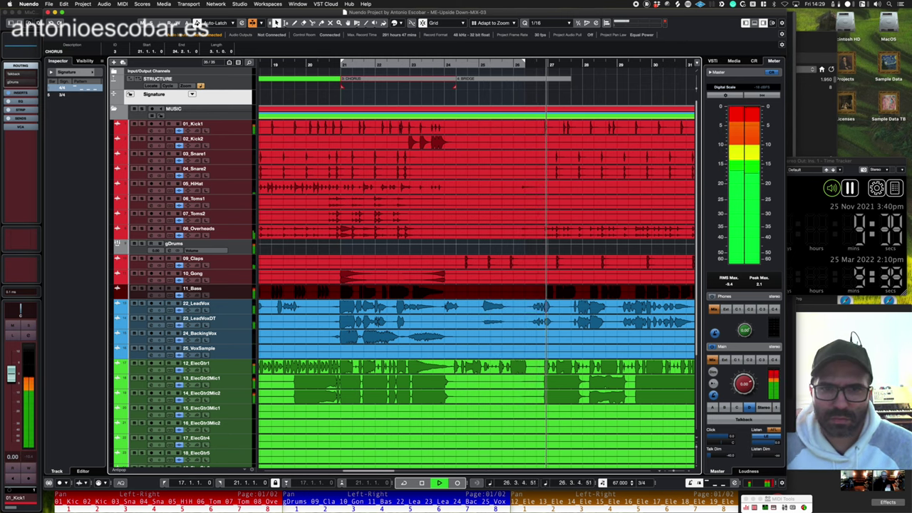
- Stop playback and colour the CHORUS marker red
{"action": "key", "text": "space"}
{"action": "left_click", "coordinate": [400, 24]}
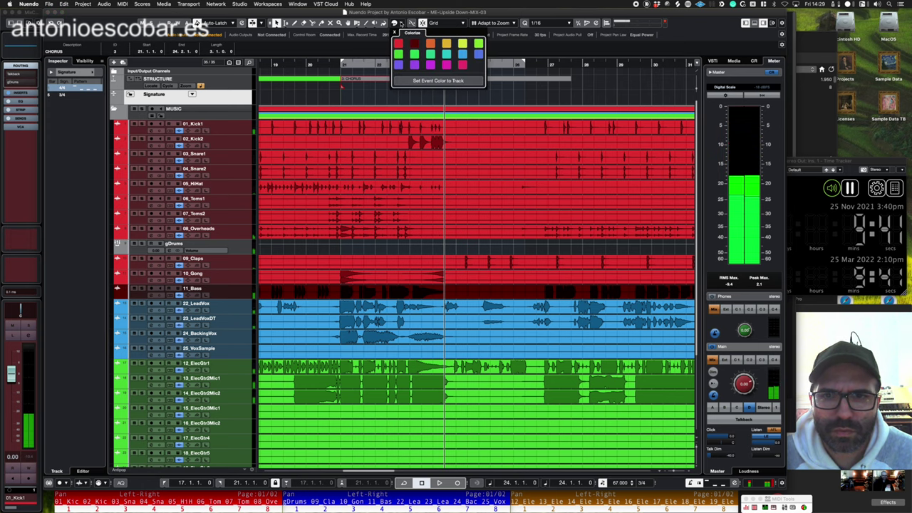
{"action": "left_click", "coordinate": [399, 43]}
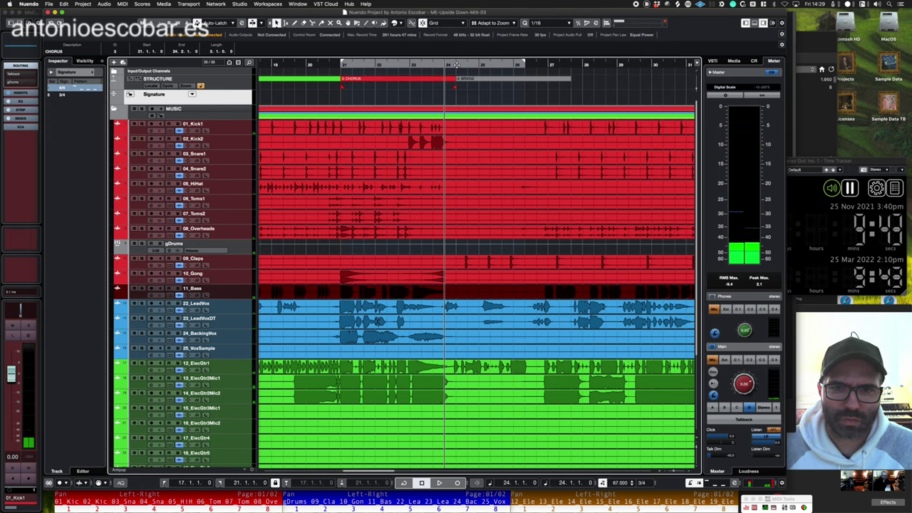
- Shorten the duplicated BRIDGE marker after CHORUS so it ends at bar 27
{"action": "key", "text": "space"}
{"action": "left_click", "coordinate": [476, 79]}
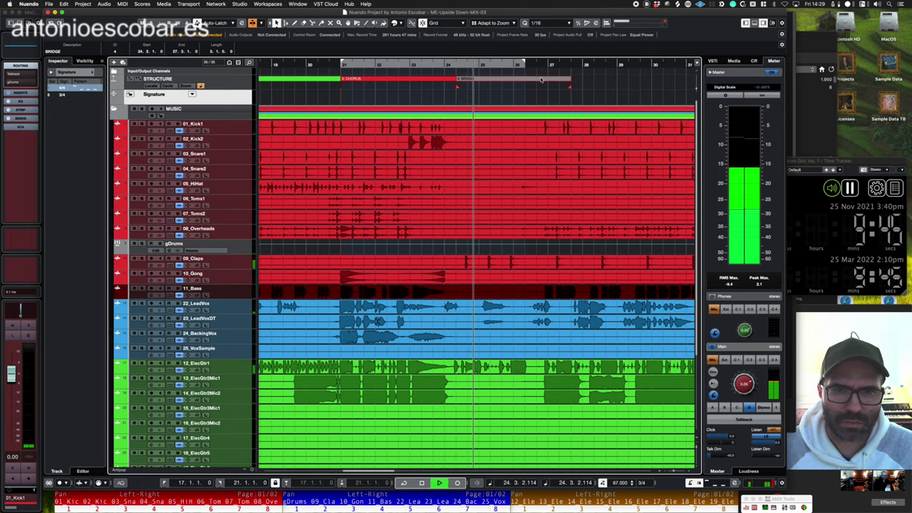
{"action": "left_click_drag", "start_coordinate": [571, 87], "coordinate": [546, 86]}
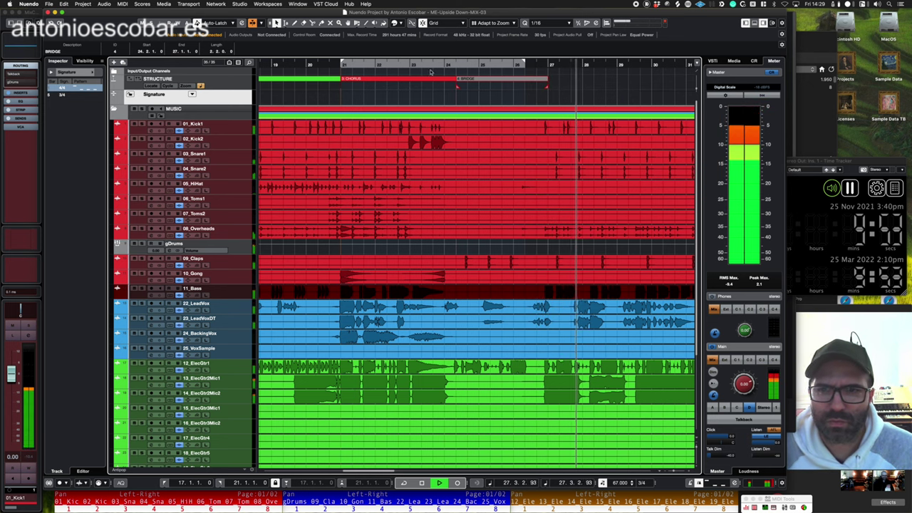
- Rename the BRIDGE marker after CHORUS REINTRO and colour it orange
{"action": "left_click", "coordinate": [86, 51]}
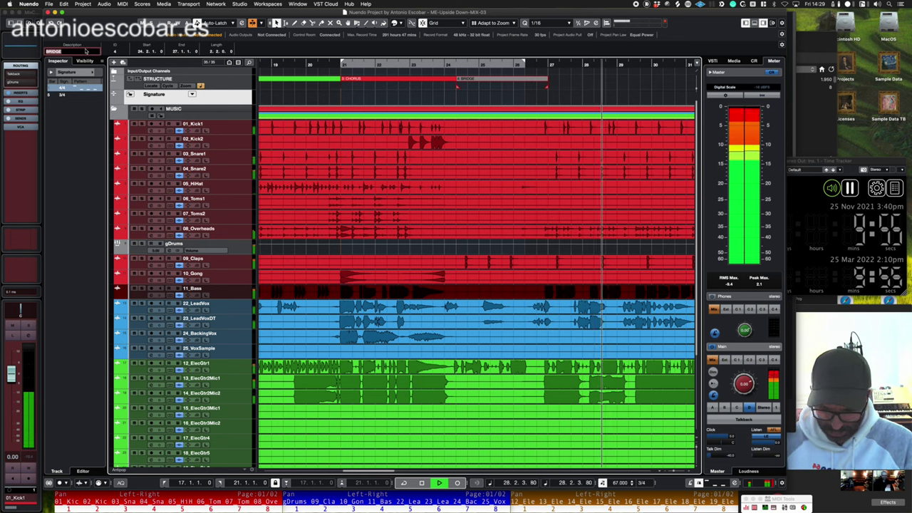
{"action": "type", "text": "REINTRO"}
{"action": "key", "text": "Return"}
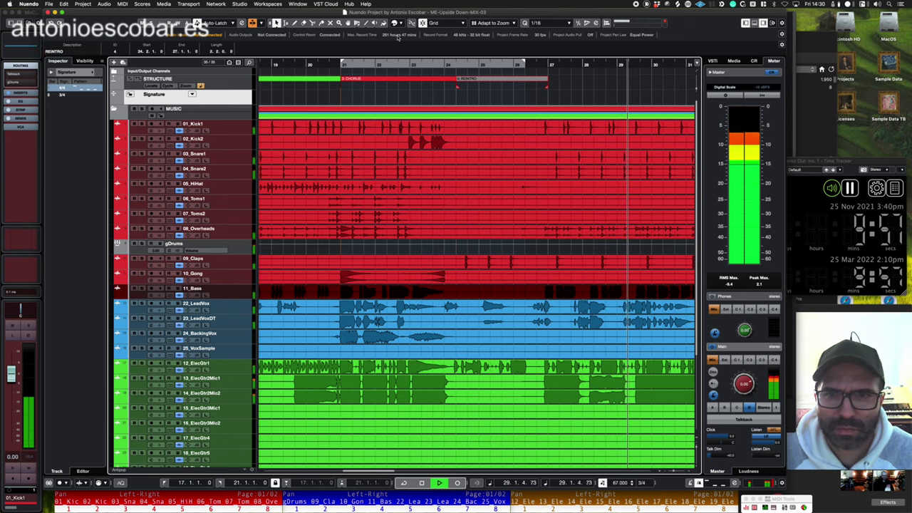
{"action": "left_click", "coordinate": [396, 23]}
{"action": "left_click", "coordinate": [431, 44]}
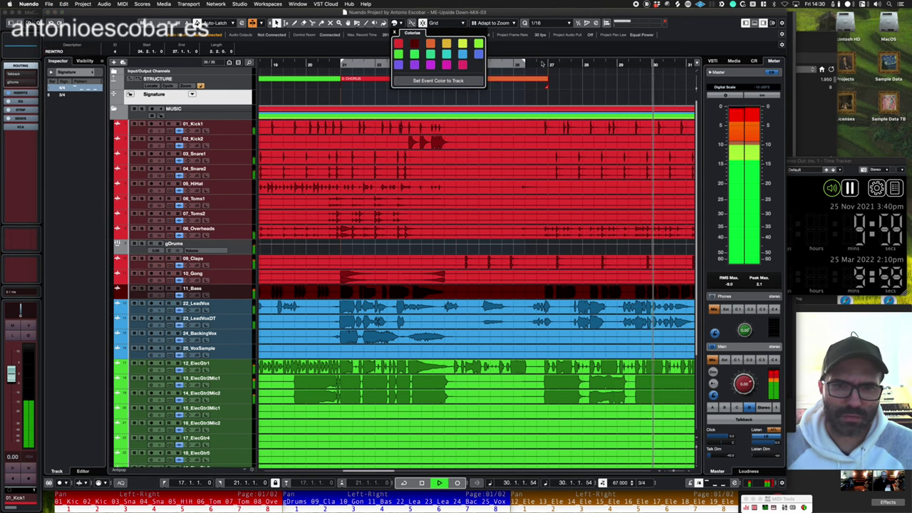
{"action": "left_click", "coordinate": [565, 85]}
{"action": "key", "text": "g"}
{"action": "key", "text": "g"}
{"action": "key", "text": "g"}
{"action": "key", "text": "g"}
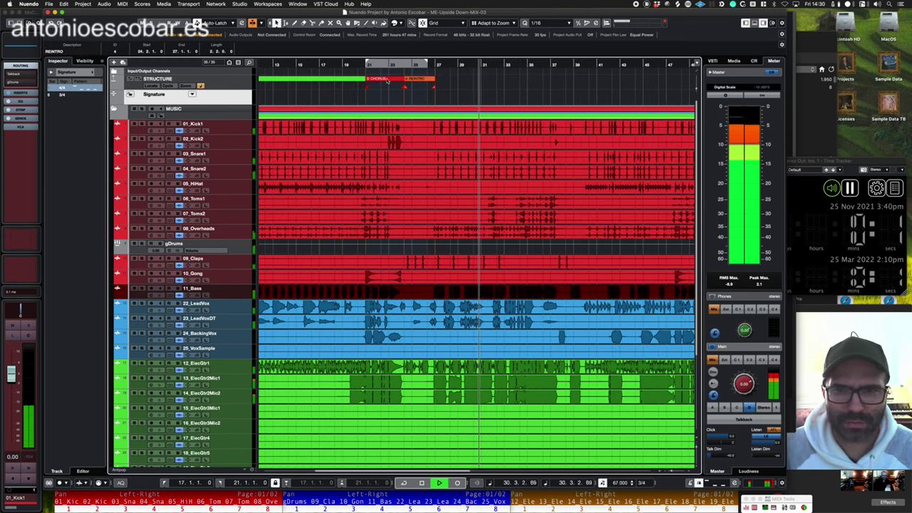
- Duplicate the VERSE marker directly after REINTRO at bar 27 and shorten its end to bar 37, beat 2
{"action": "left_click_drag", "start_coordinate": [353, 78], "coordinate": [549, 80]}
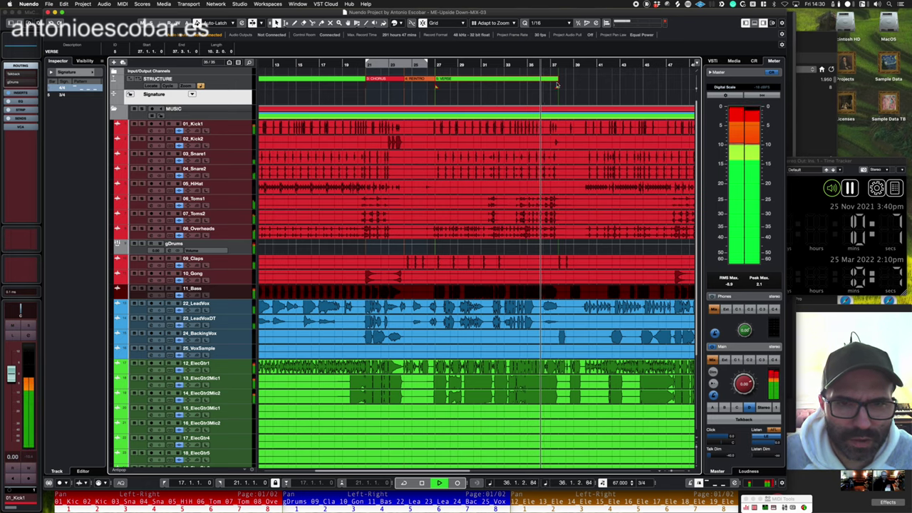
{"action": "key", "text": "g"}
{"action": "key", "text": "h"}
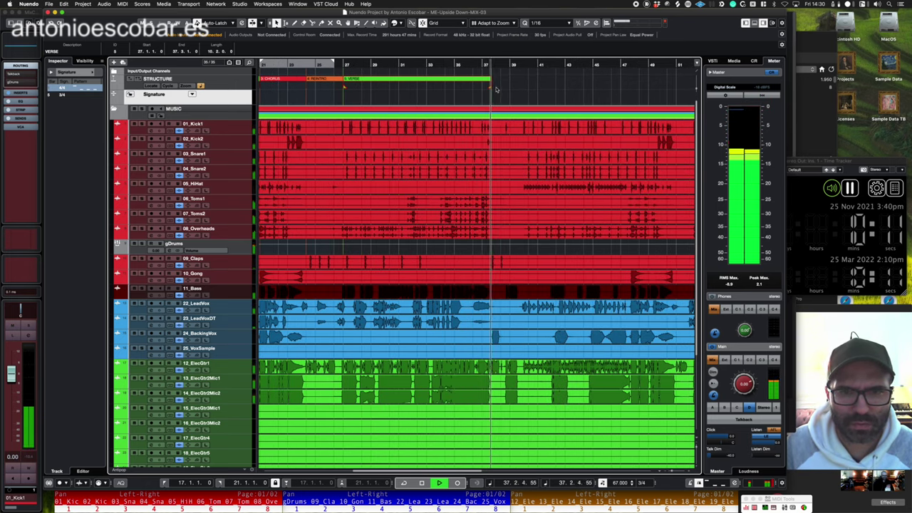
{"action": "key", "text": "h"}
{"action": "key", "text": "h"}
{"action": "key", "text": "h"}
{"action": "key", "text": "h"}
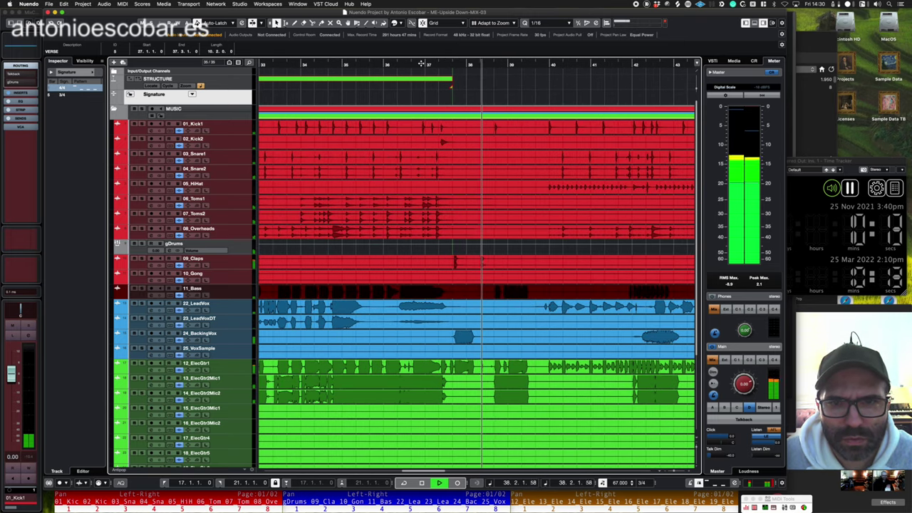
{"action": "left_click", "coordinate": [428, 66]}
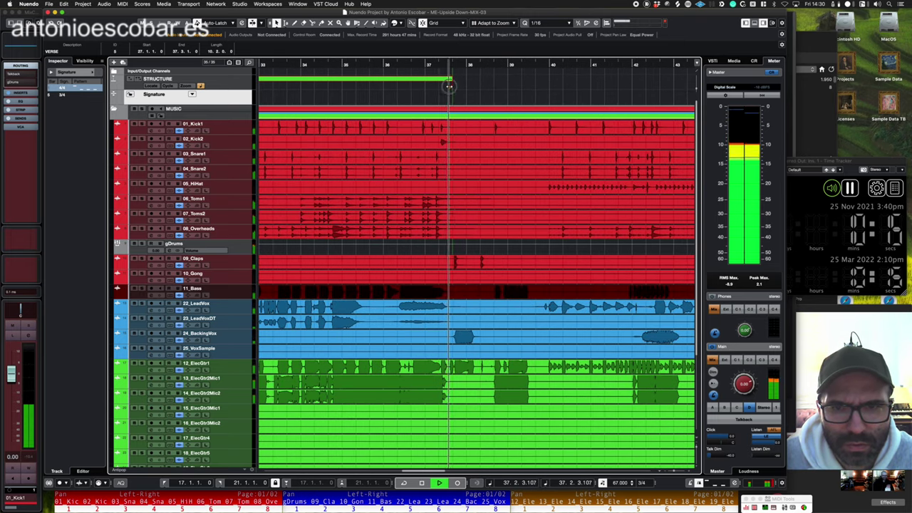
{"action": "key", "text": "KP_Subtract"}
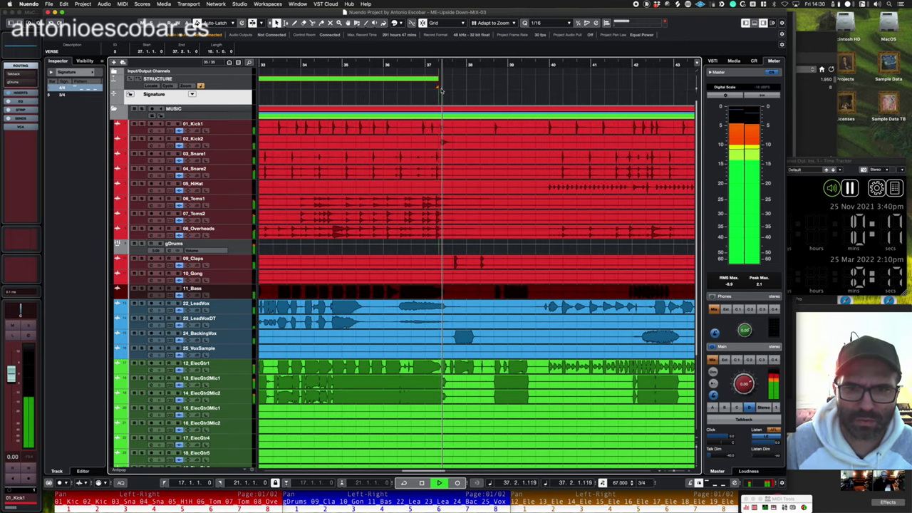
- Try to duplicate the REINTRO marker to bar 37, at the end of the second VERSE marker
{"action": "key", "text": "g"}
{"action": "key", "text": "g"}
{"action": "key", "text": "g"}
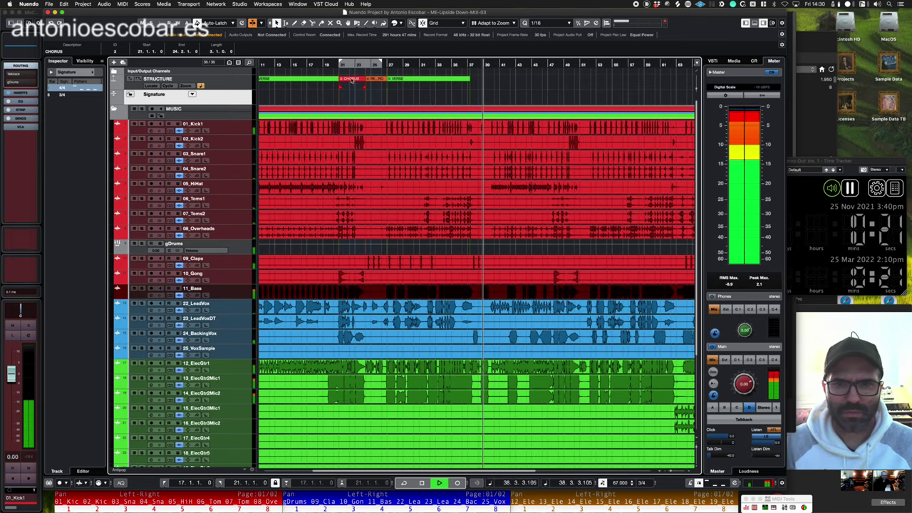
{"action": "left_click_drag", "start_coordinate": [372, 80], "coordinate": [488, 86]}
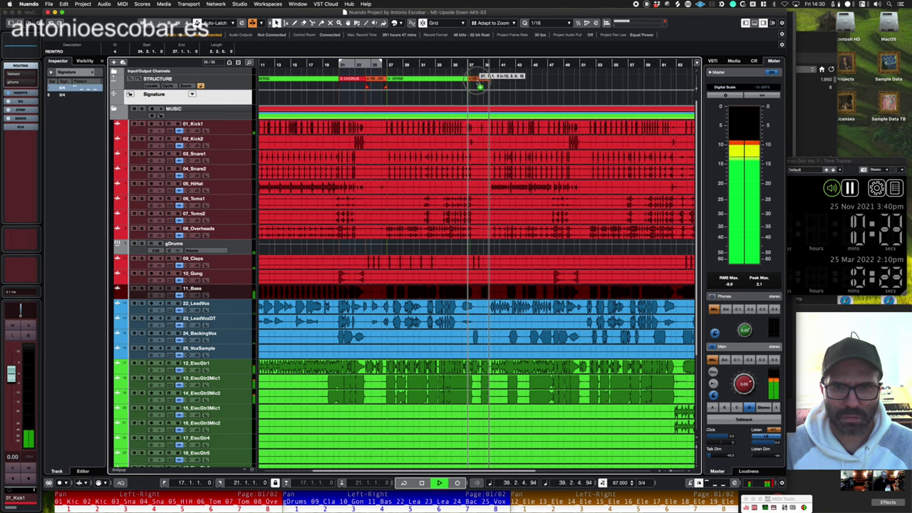
{"action": "key", "text": "h"}
{"action": "key", "text": "h"}
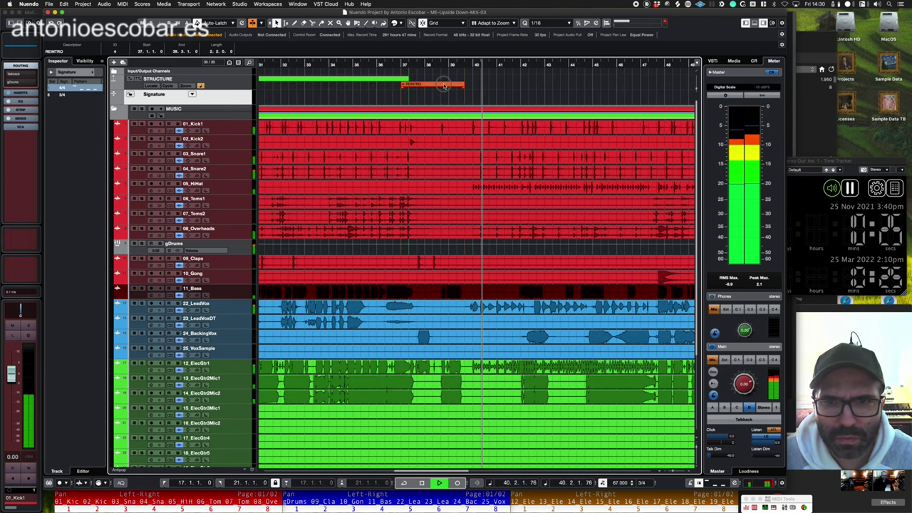
{"action": "left_click_drag", "start_coordinate": [444, 86], "coordinate": [445, 86]}
{"action": "key", "text": "g"}
{"action": "key", "text": "g"}
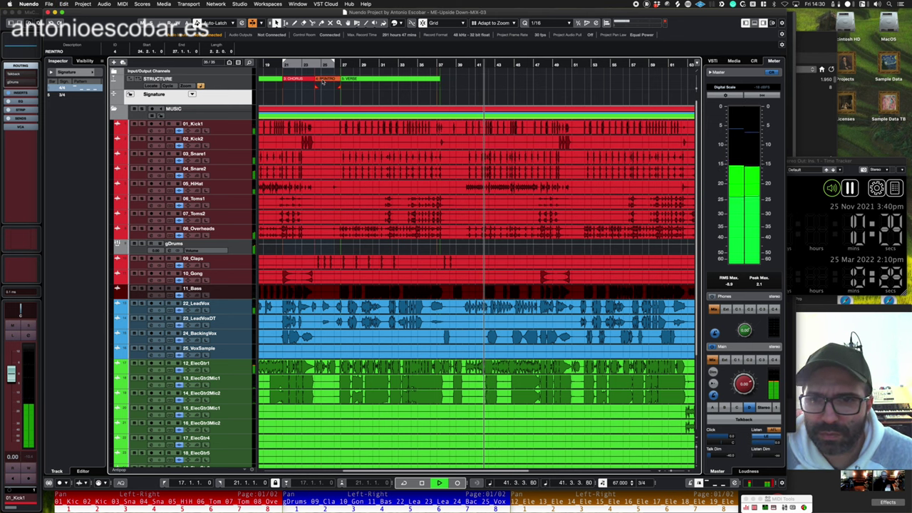
- Duplicate the REINTRO marker and align the copy with the end of the second VERSE marker at bar 37, beat 2
{"action": "left_click_drag", "start_coordinate": [323, 83], "coordinate": [451, 83]}
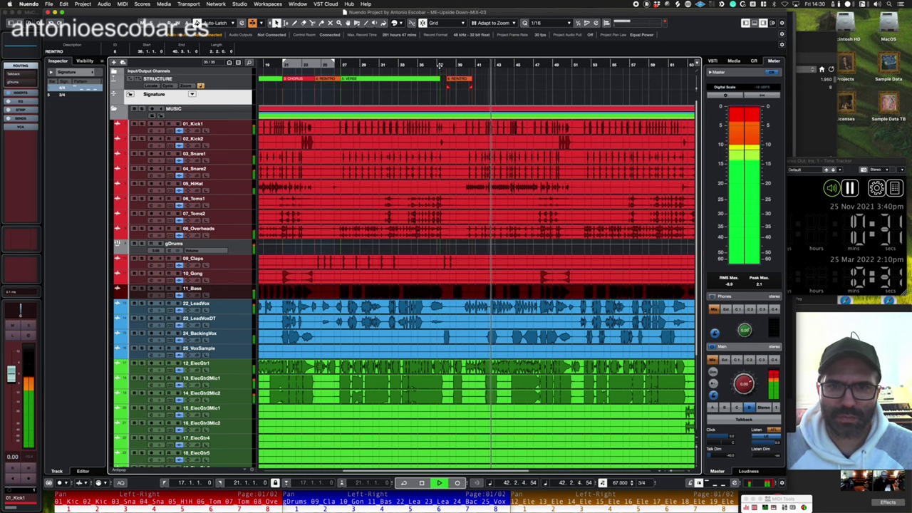
{"action": "left_click", "coordinate": [440, 66]}
{"action": "key", "text": "h"}
{"action": "key", "text": "h"}
{"action": "key", "text": "h"}
{"action": "key", "text": "h"}
{"action": "key", "text": "h"}
{"action": "key", "text": "h"}
{"action": "left_click_drag", "start_coordinate": [516, 80], "coordinate": [497, 81]}
{"action": "key", "text": "g"}
{"action": "key", "text": "g"}
{"action": "key", "text": "g"}
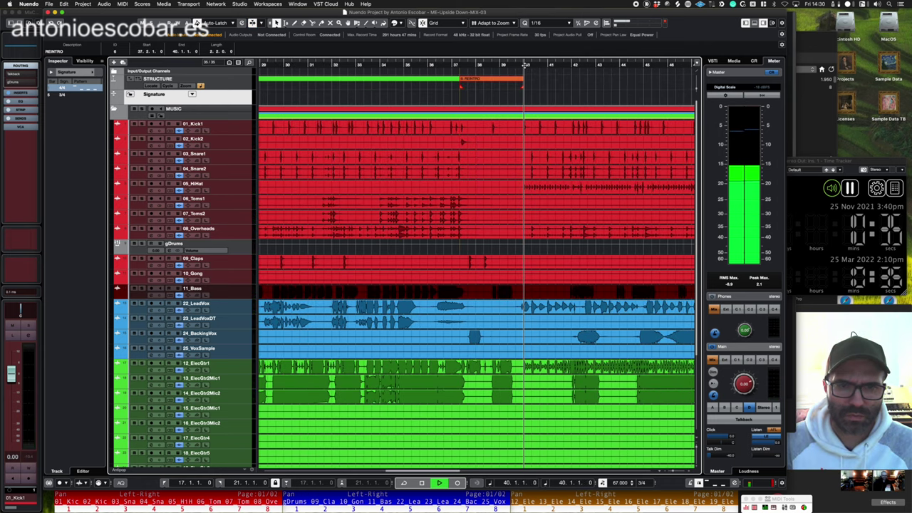
- Duplicate the VERSE marker directly after the second REINTRO marker, starting at bar 40
{"action": "left_click", "coordinate": [525, 65]}
{"action": "key", "text": "g"}
{"action": "key", "text": "g"}
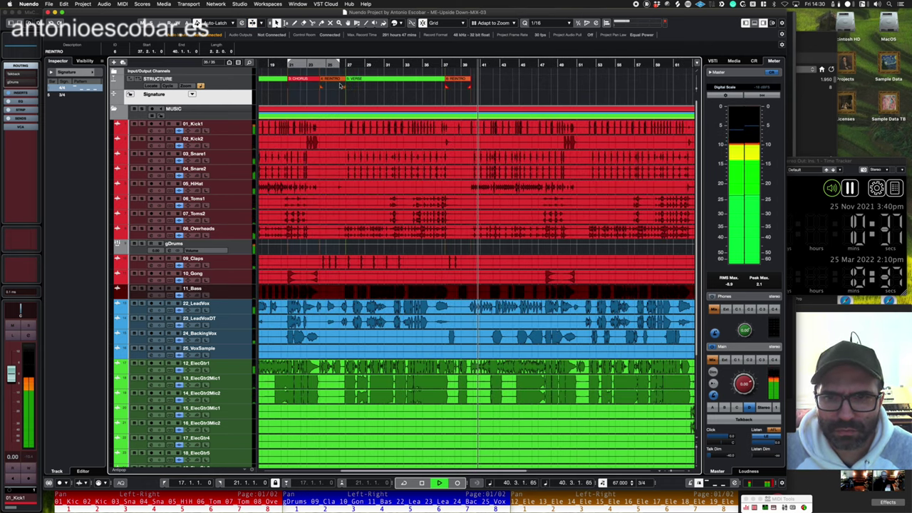
{"action": "left_click_drag", "start_coordinate": [371, 80], "coordinate": [496, 86]}
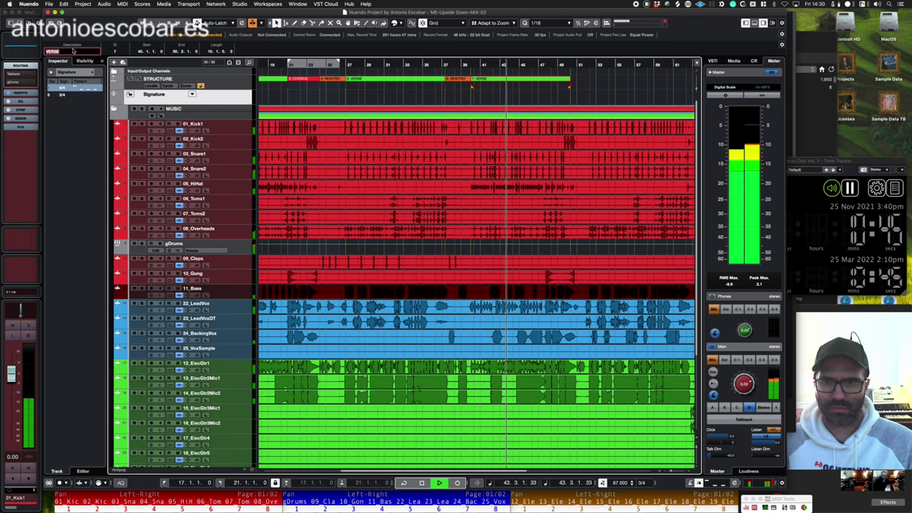
- Play the end of the VERSE section starting at bar 40 and extend its marker to bar 51
{"action": "left_click", "coordinate": [560, 65]}
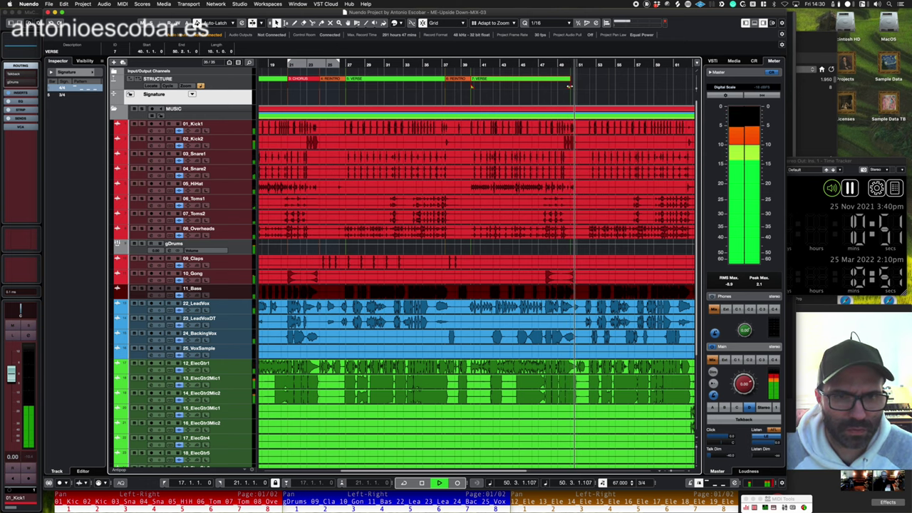
{"action": "key", "text": "h"}
{"action": "key", "text": "h"}
{"action": "key", "text": "h"}
{"action": "key", "text": "h"}
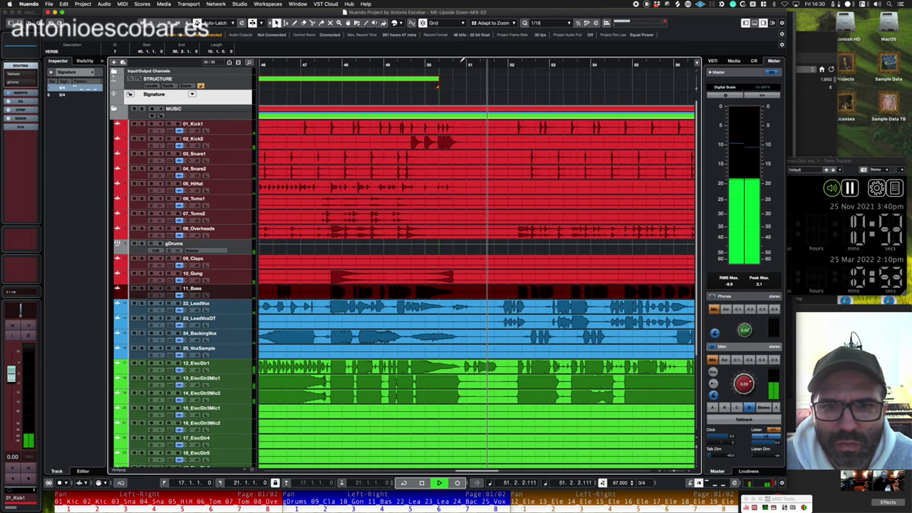
{"action": "left_click", "coordinate": [439, 64]}
{"action": "left_click_drag", "start_coordinate": [438, 86], "coordinate": [446, 86]}
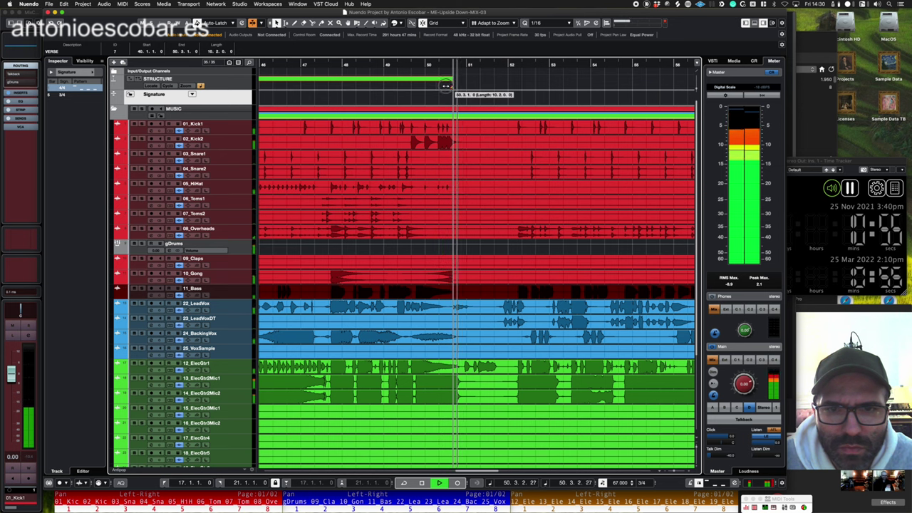
- Duplicate the CHORUS marker beyond the last VERSE marker and move the copy to start at bar 52
{"action": "key", "text": "g"}
{"action": "key", "text": "g"}
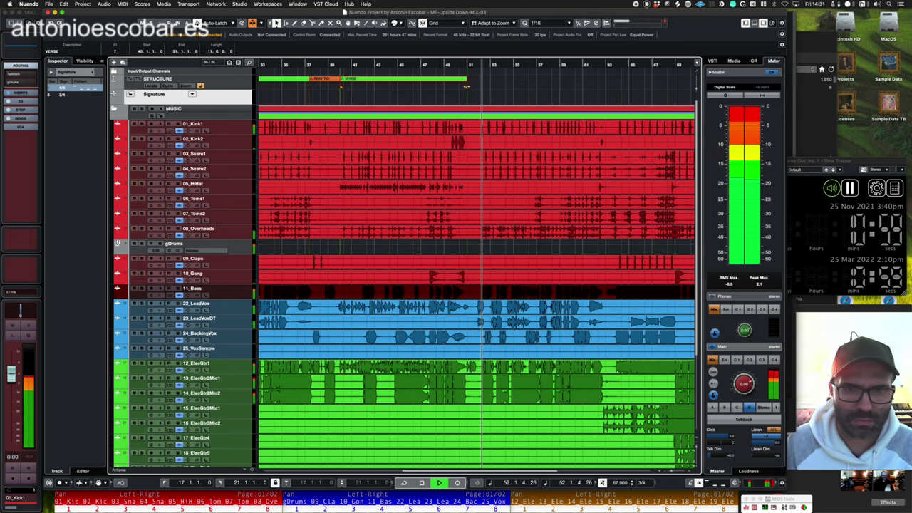
{"action": "key", "text": "g"}
{"action": "left_click_drag", "start_coordinate": [283, 82], "coordinate": [477, 88]}
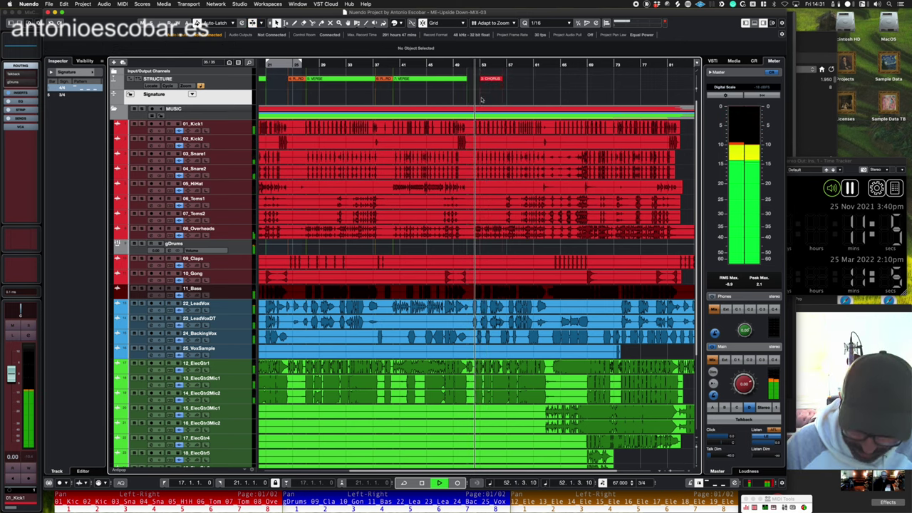
{"action": "key", "text": "h"}
{"action": "key", "text": "h"}
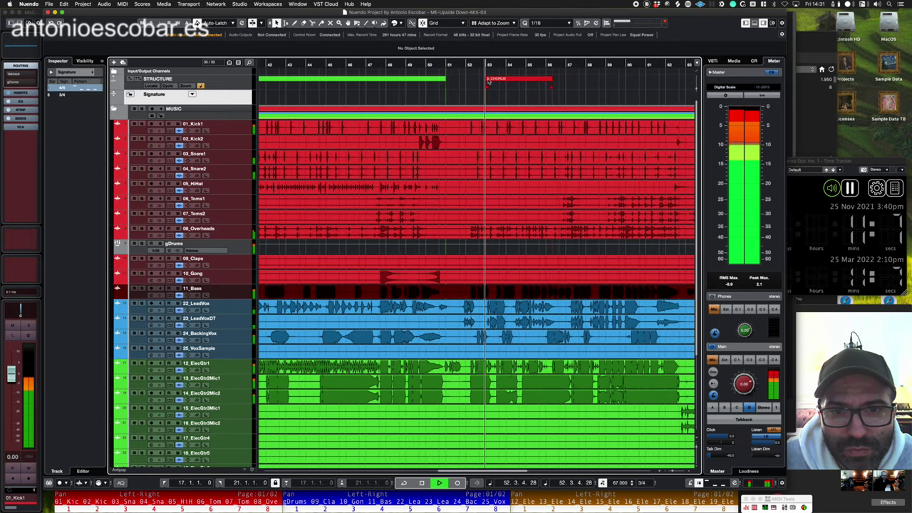
{"action": "left_click_drag", "start_coordinate": [487, 79], "coordinate": [481, 80]}
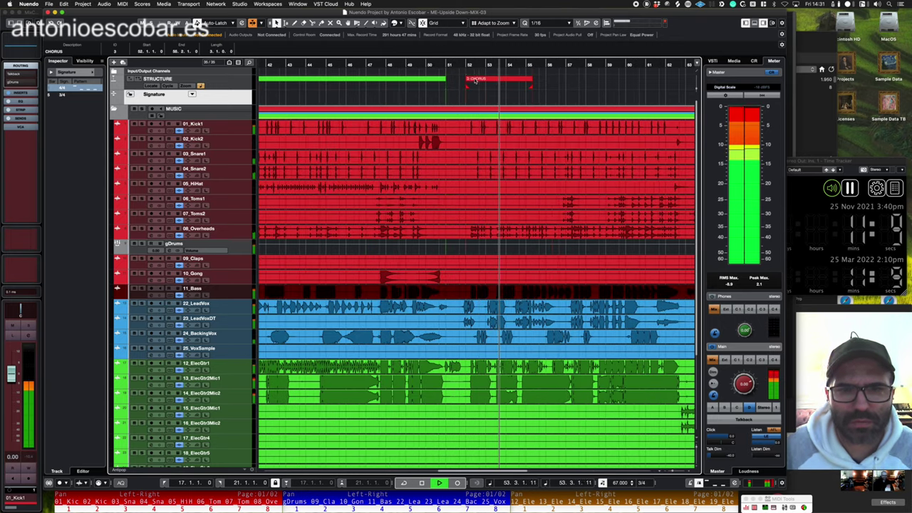
- Play from the copied CHORUS marker's start and shift the marker slightly so it starts at 52.1.3
{"action": "left_click", "coordinate": [465, 67]}
{"action": "key", "text": "h"}
{"action": "key", "text": "h"}
{"action": "key", "text": "h"}
{"action": "key", "text": "h"}
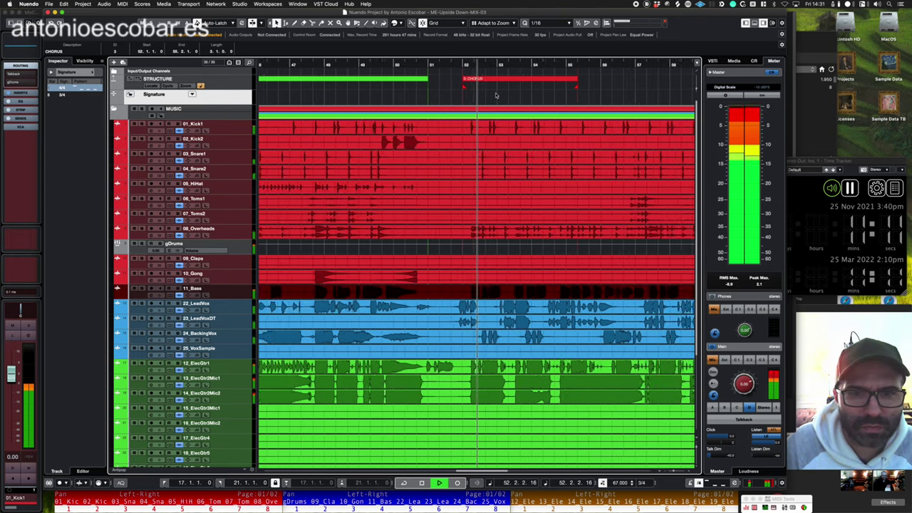
{"action": "left_click_drag", "start_coordinate": [467, 83], "coordinate": [473, 81]}
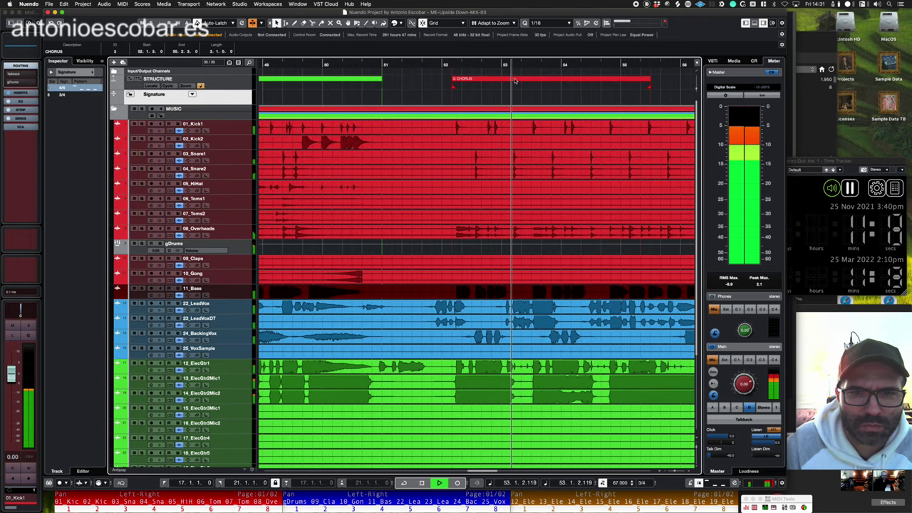
- Extend the end of the second CHORUS marker to bar 62
{"action": "key", "text": "g"}
{"action": "key", "text": "g"}
{"action": "key", "text": "g"}
{"action": "key", "text": "g"}
{"action": "key", "text": "g"}
{"action": "left_click", "coordinate": [507, 66]}
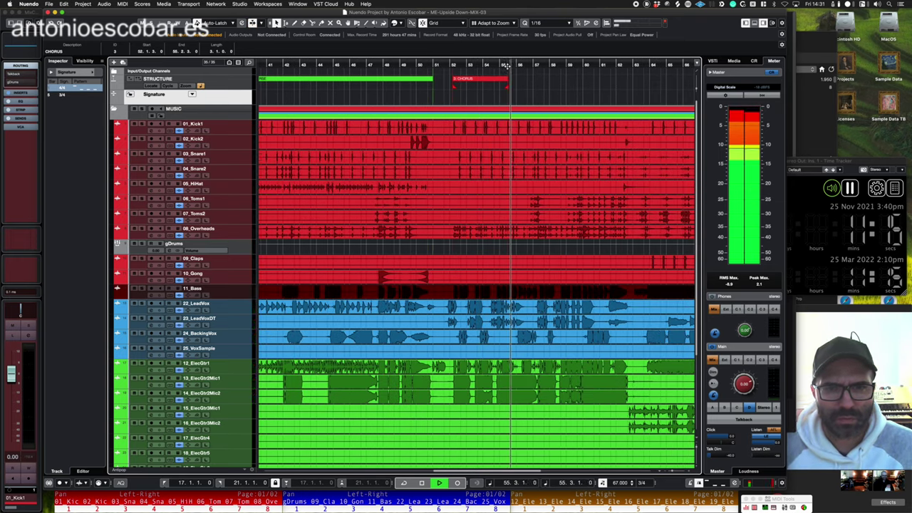
{"action": "key", "text": "g"}
{"action": "key", "text": "g"}
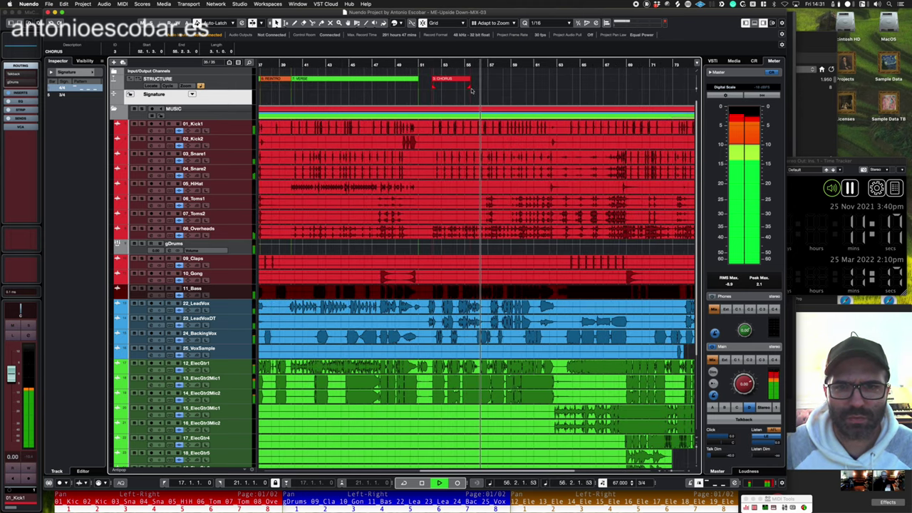
{"action": "left_click_drag", "start_coordinate": [469, 87], "coordinate": [544, 86]}
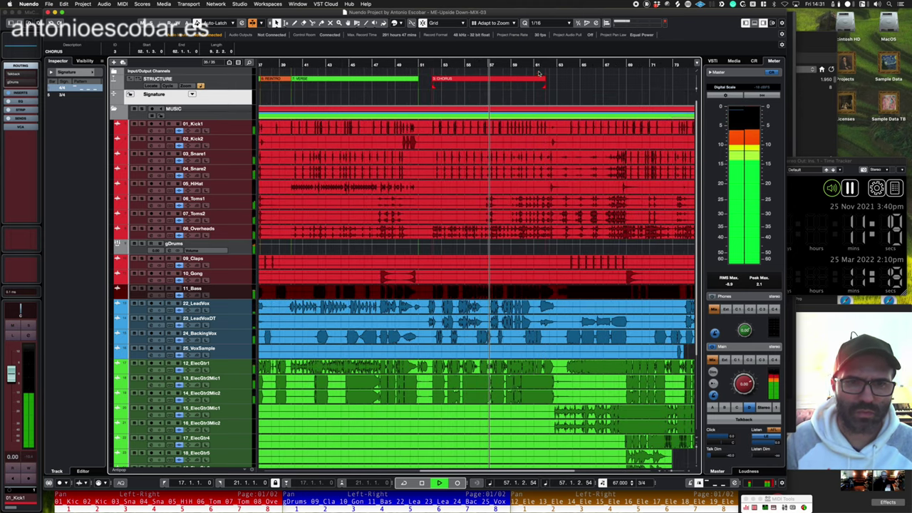
- Play the end of the second CHORUS section and fine-tune its marker to end at bar 62, beat 3
{"action": "left_click", "coordinate": [538, 69]}
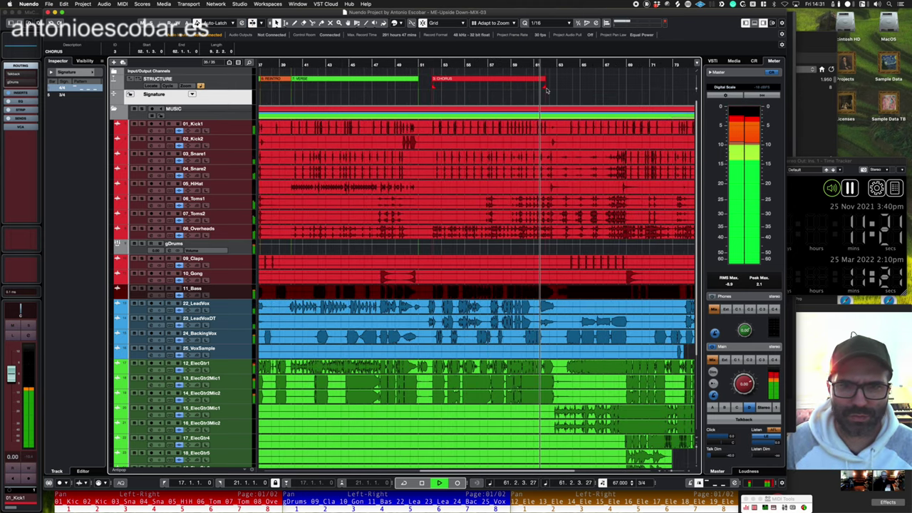
{"action": "key", "text": "g"}
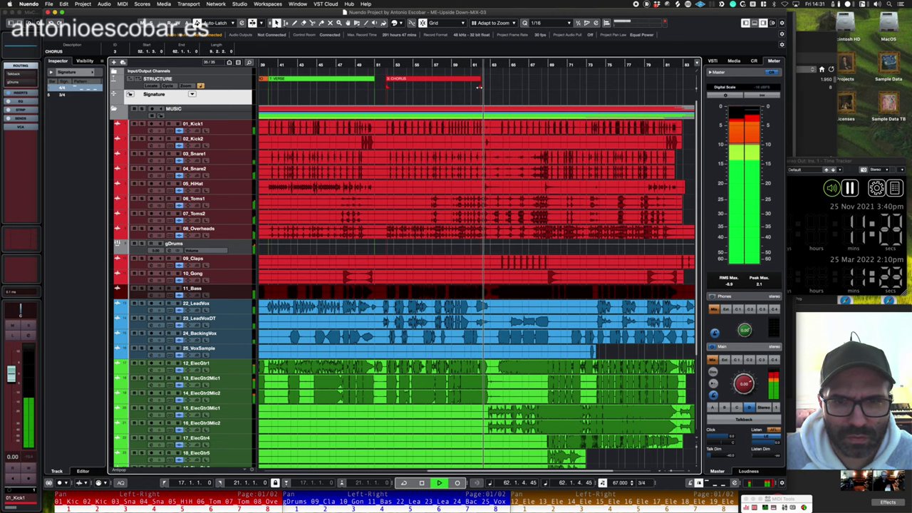
{"action": "key", "text": "h"}
{"action": "key", "text": "h"}
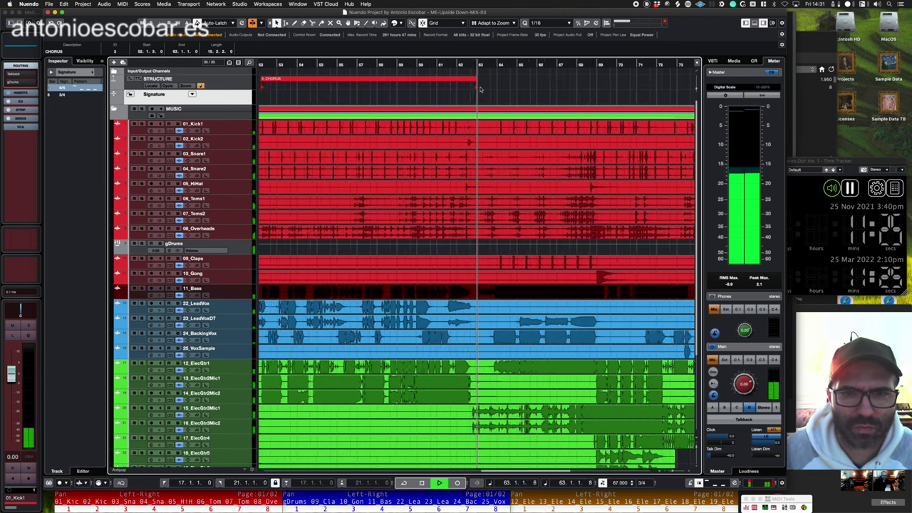
{"action": "key", "text": "g"}
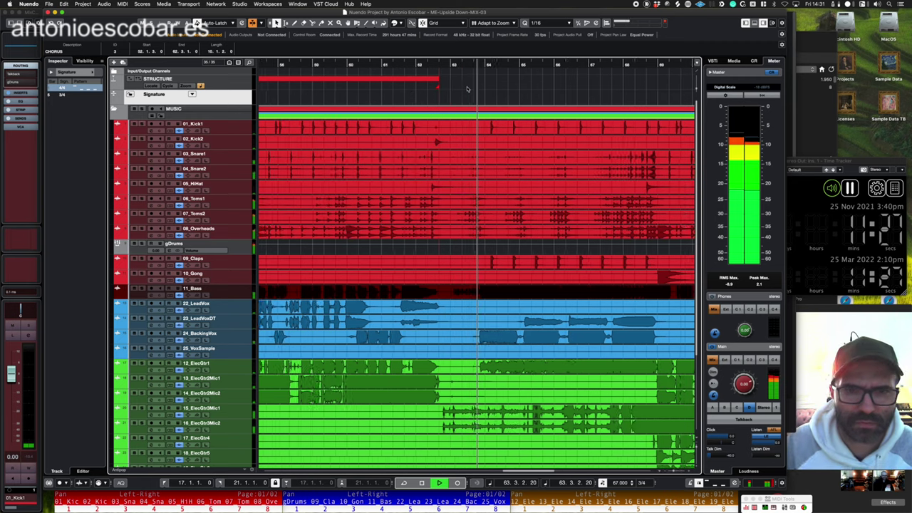
- Duplicate the second CHORUS marker to bar 69 and check the copy's start against playback
{"action": "key", "text": "g"}
{"action": "key", "text": "g"}
{"action": "key", "text": "g"}
{"action": "key", "text": "g"}
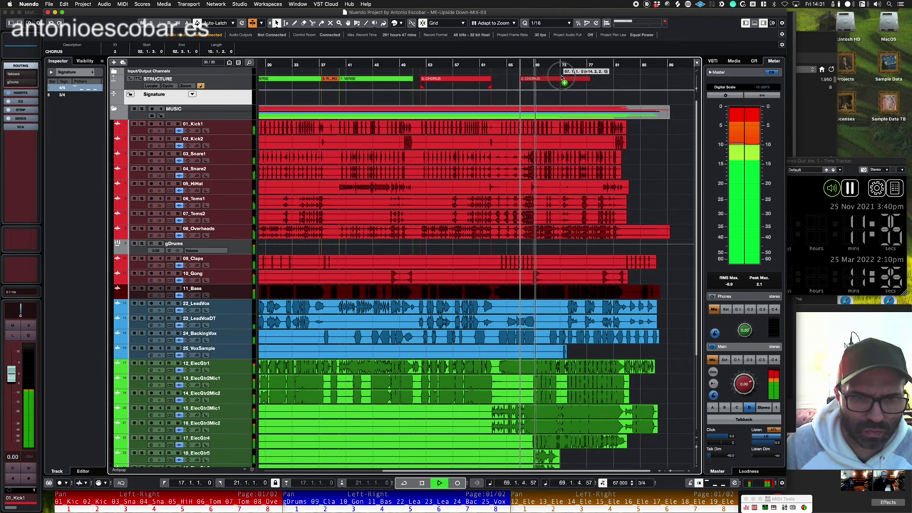
{"action": "left_click_drag", "start_coordinate": [563, 78], "coordinate": [577, 79]}
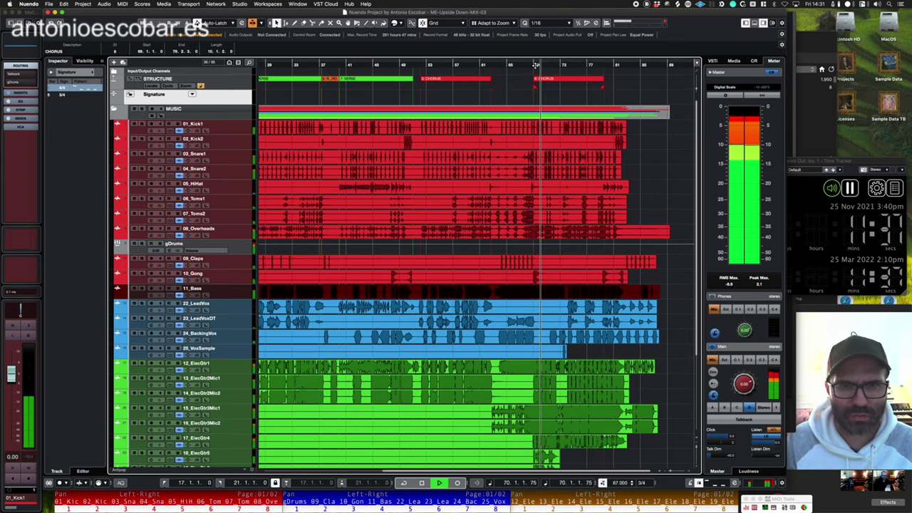
{"action": "left_click", "coordinate": [536, 64]}
{"action": "key", "text": "h"}
{"action": "key", "text": "h"}
{"action": "key", "text": "h"}
{"action": "key", "text": "h"}
{"action": "key", "text": "h"}
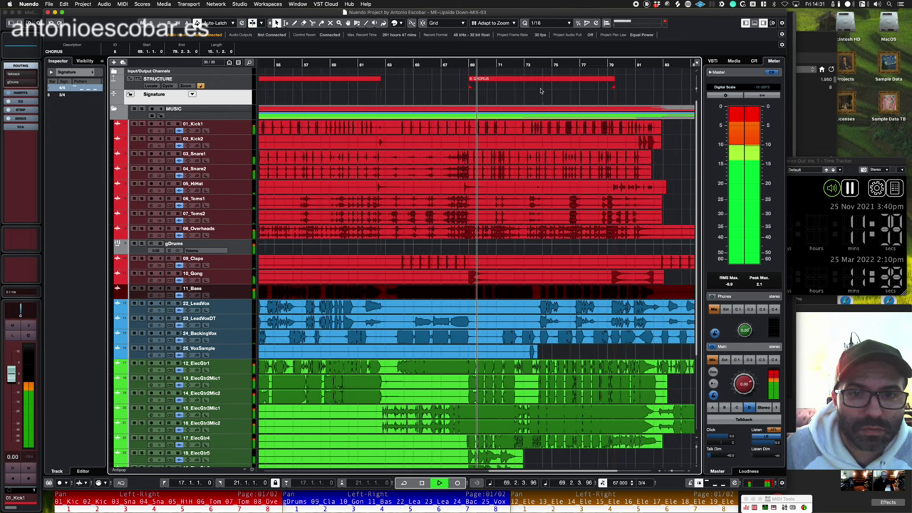
- Play the end of the CHORUS section starting at bar 69 and extend its marker to bar 82
{"action": "left_click", "coordinate": [621, 65]}
{"action": "key", "text": "g"}
{"action": "key", "text": "g"}
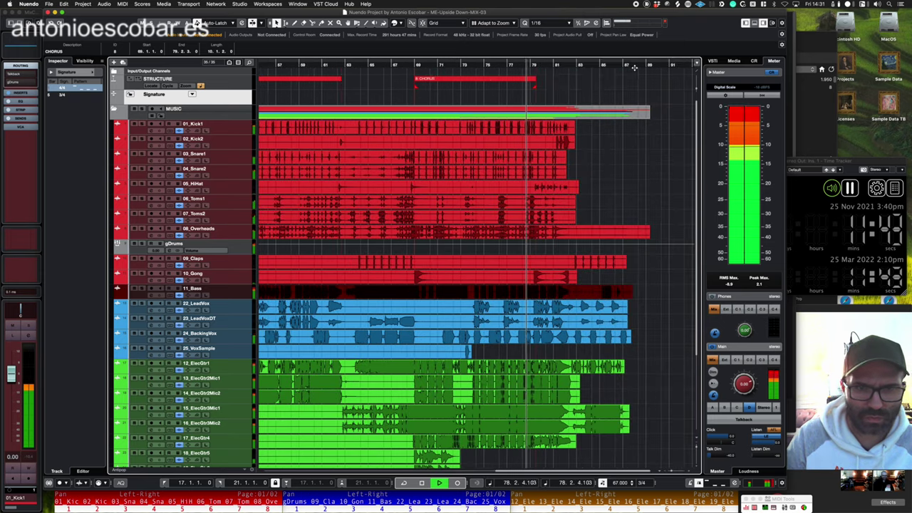
{"action": "key", "text": "h"}
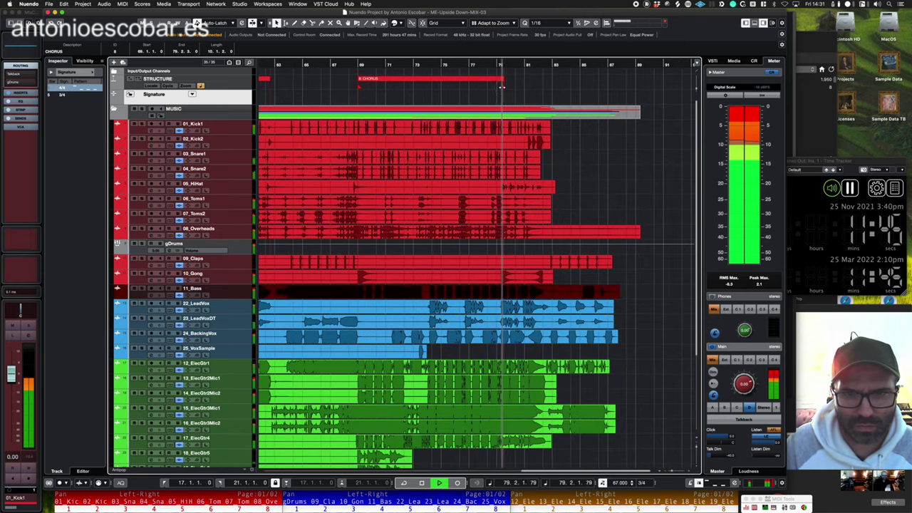
{"action": "left_click_drag", "start_coordinate": [502, 86], "coordinate": [538, 87]}
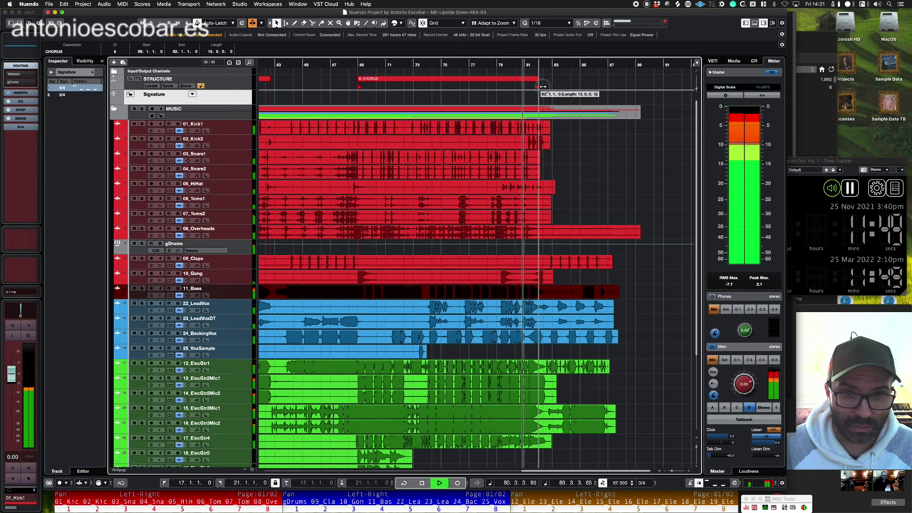
- Fine-tune the end of the last CHORUS marker to bar 82, beat 2, sixteenth 4, checking it against playback
{"action": "key", "text": "h"}
{"action": "key", "text": "h"}
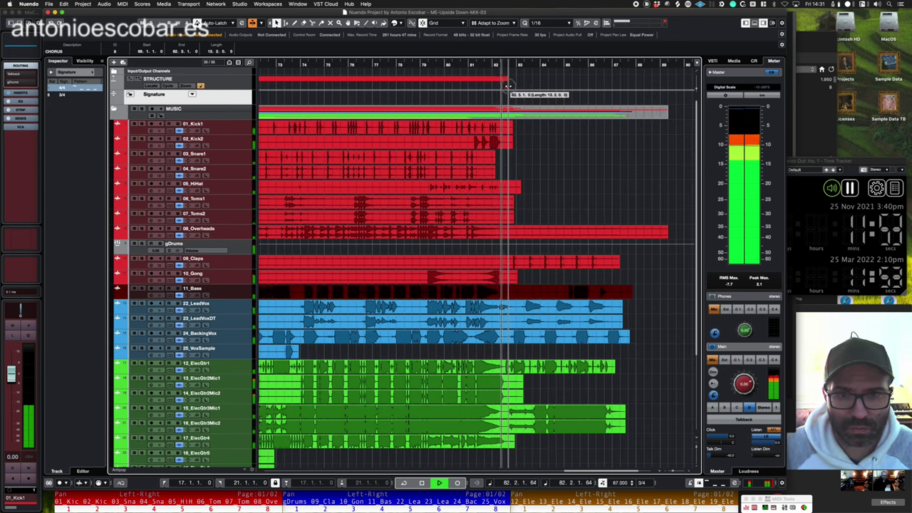
{"action": "left_click_drag", "start_coordinate": [502, 86], "coordinate": [500, 74]}
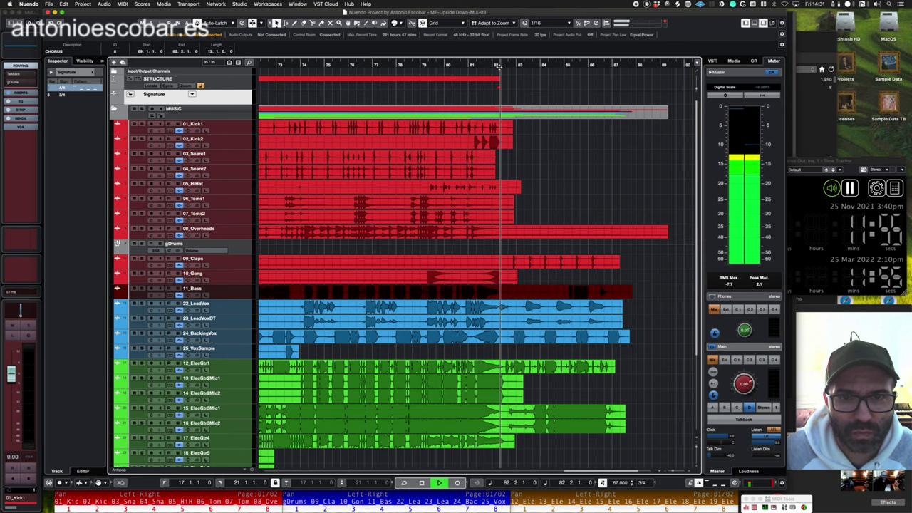
{"action": "key", "text": "h"}
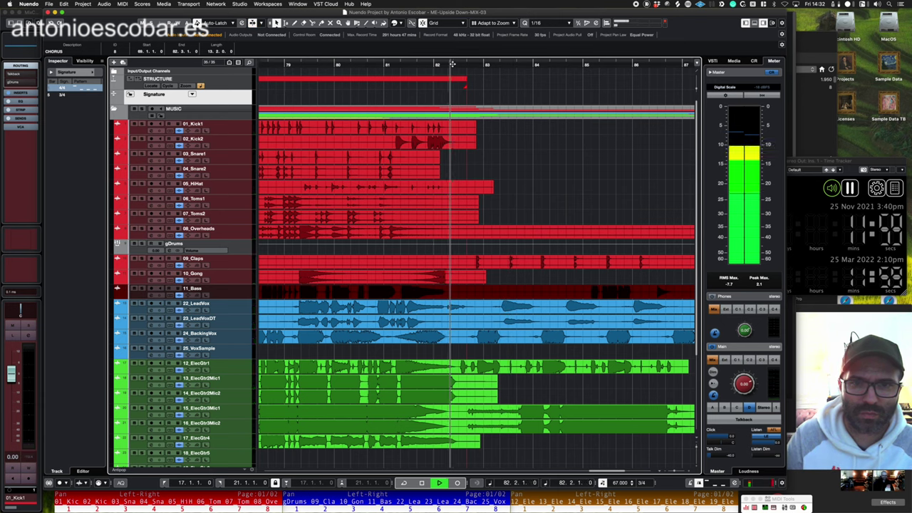
{"action": "left_click", "coordinate": [460, 71]}
{"action": "key", "text": "h"}
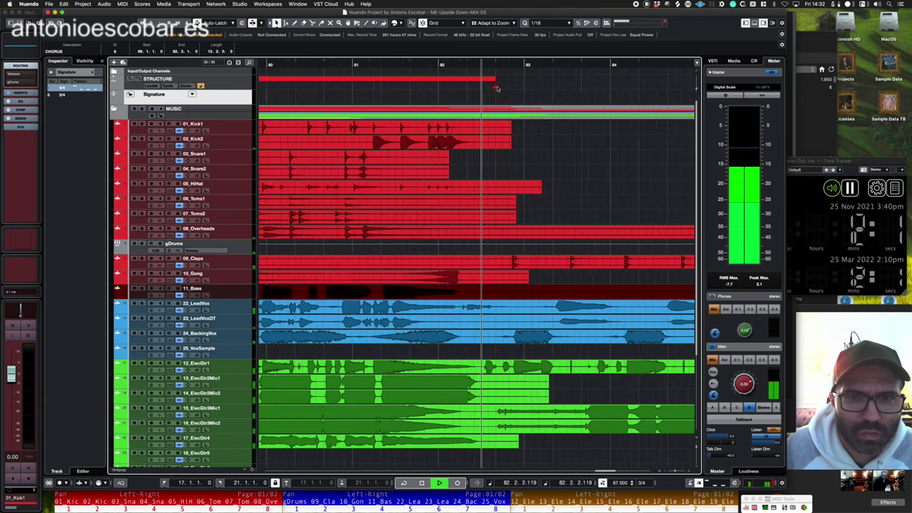
{"action": "key", "text": "space"}
{"action": "key", "text": "space"}
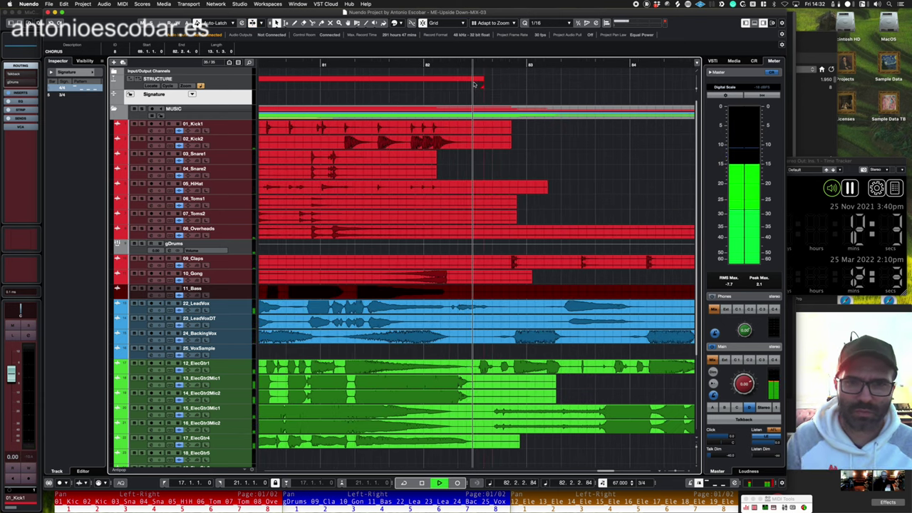
- Add an ENDING marker from the end of the last CHORUS to bar 90 and colour it dark red
{"action": "key", "text": "g"}
{"action": "key", "text": "g"}
{"action": "key", "text": "g"}
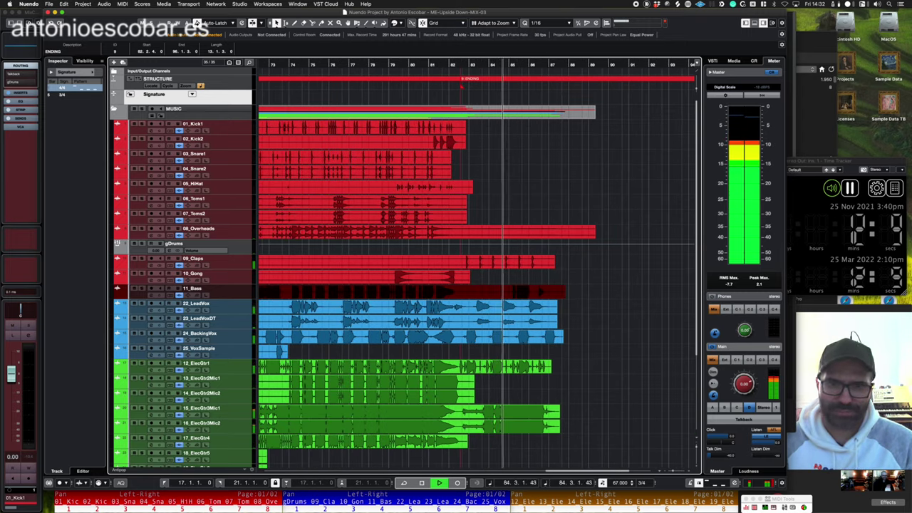
{"action": "key", "text": "g"}
{"action": "key", "text": "g"}
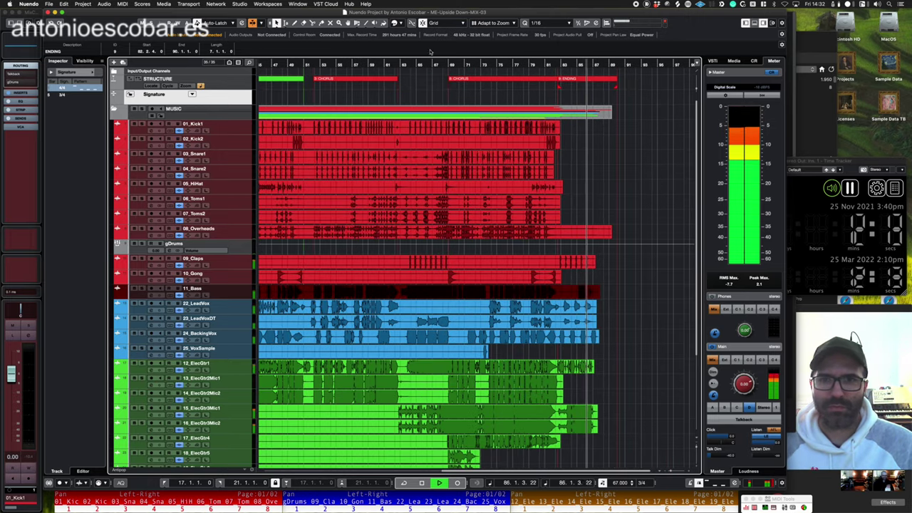
{"action": "left_click", "coordinate": [412, 23]}
{"action": "left_click", "coordinate": [625, 155]}
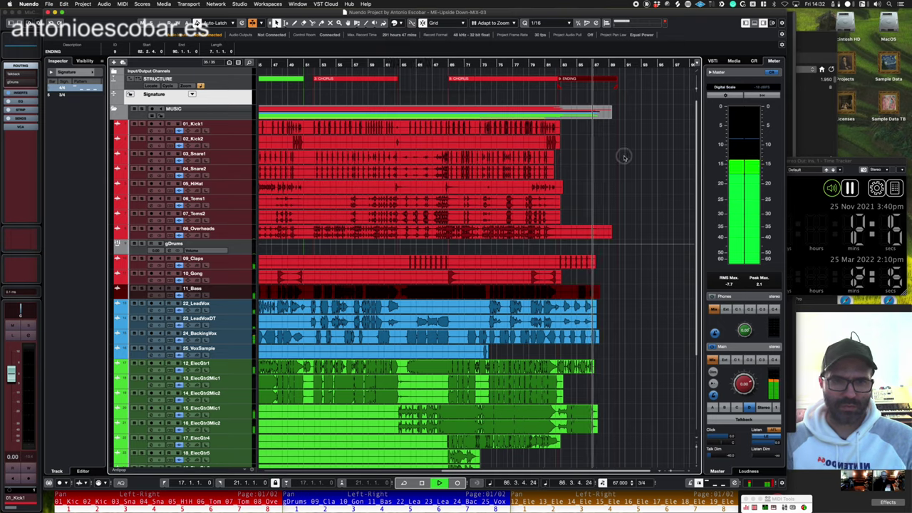
- Start playback at the CHORUS section beginning at bar 52 and loop that section up to bar 62, beat 3
{"action": "key", "text": "g"}
{"action": "key", "text": "g"}
{"action": "key", "text": "g"}
{"action": "key", "text": "space"}
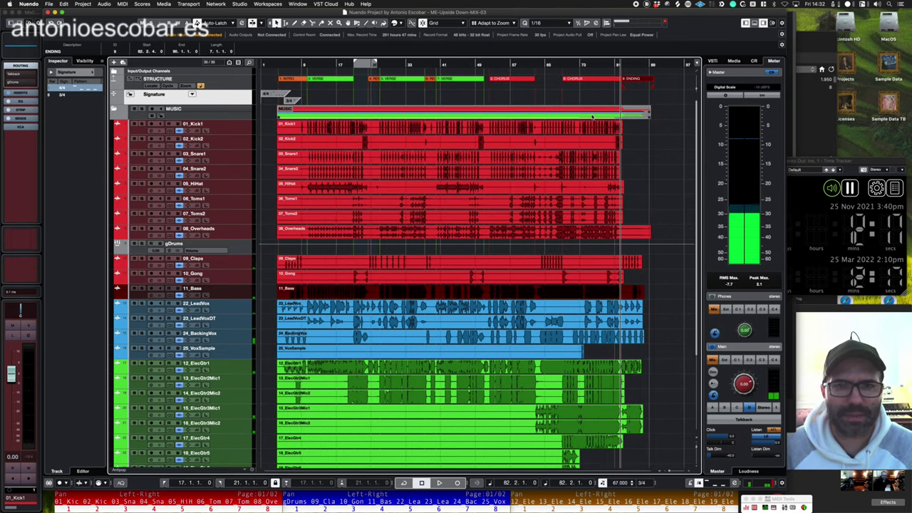
{"action": "left_click", "coordinate": [485, 66]}
{"action": "key", "text": "space"}
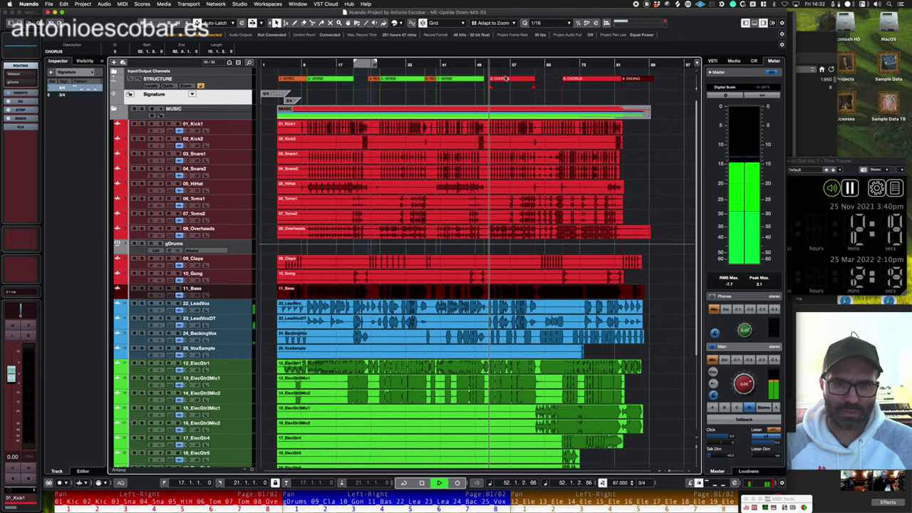
{"action": "key", "text": "KP_Divide"}
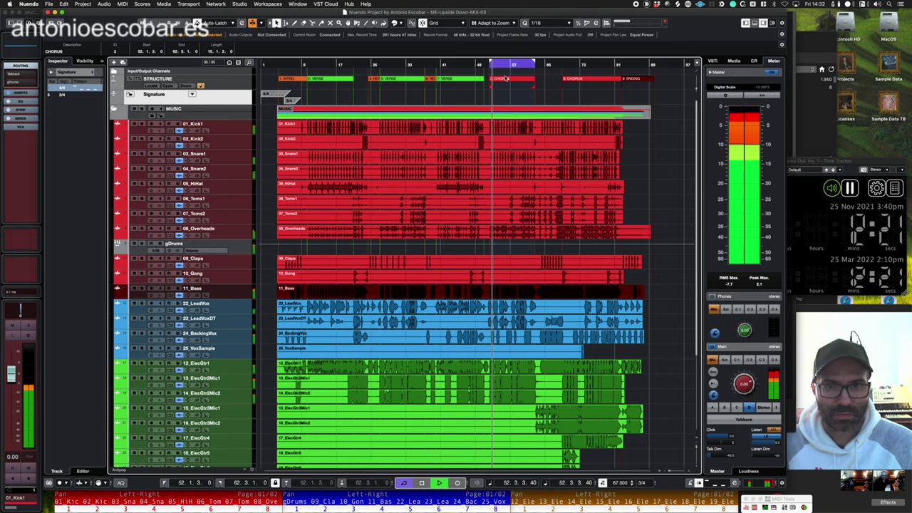
- Reduce the track heights and mute all tracks from 12_ElecGtr1 down to 20_Synth
{"action": "key", "text": "z"}
{"action": "key", "text": "z"}
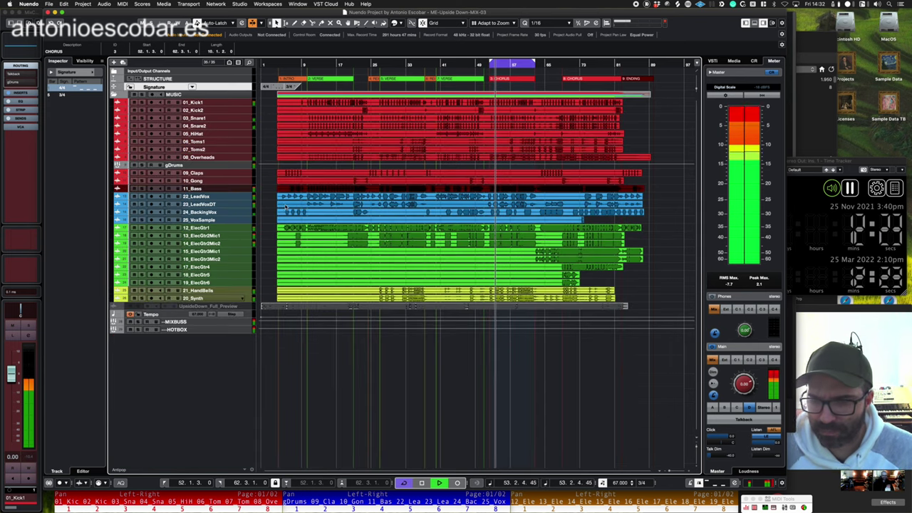
{"action": "left_click", "coordinate": [212, 220]}
{"action": "key", "text": "Down"}
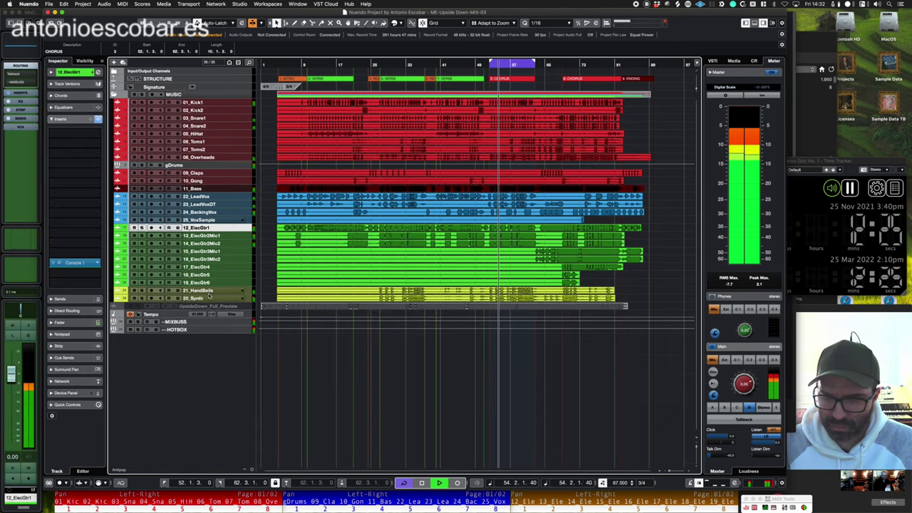
{"action": "left_click", "coordinate": [209, 296], "text": "shift"}
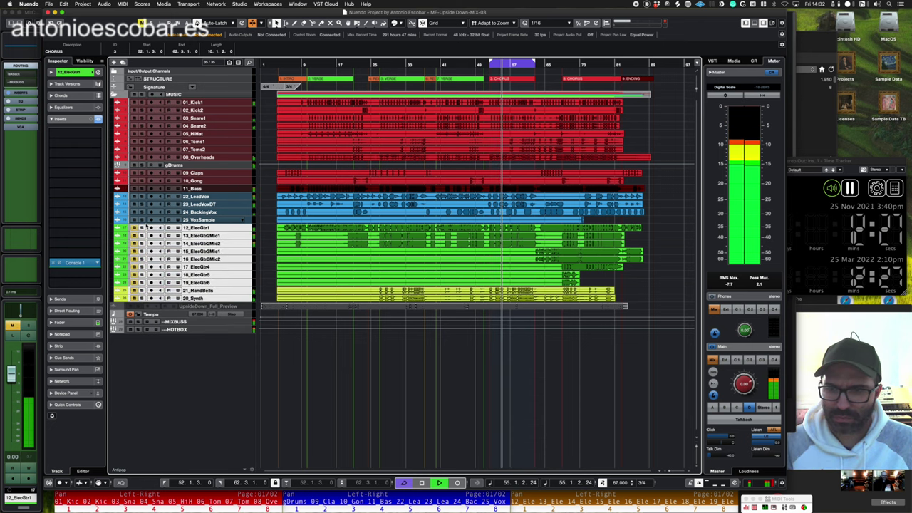
- Mute the four vocal tracks from 22_LeadVox to 25_VoxSample
{"action": "left_click", "coordinate": [229, 221]}
{"action": "left_click", "coordinate": [220, 204], "text": "shift"}
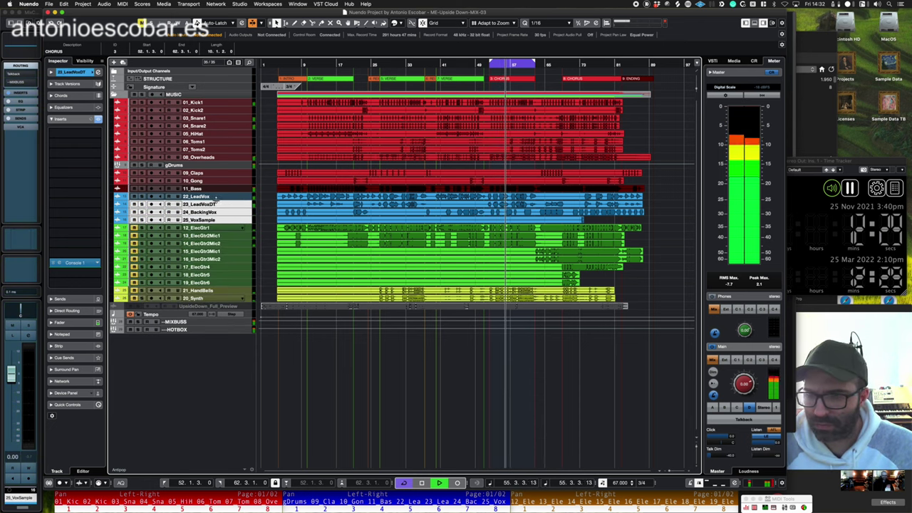
{"action": "left_click", "coordinate": [213, 197], "text": "shift"}
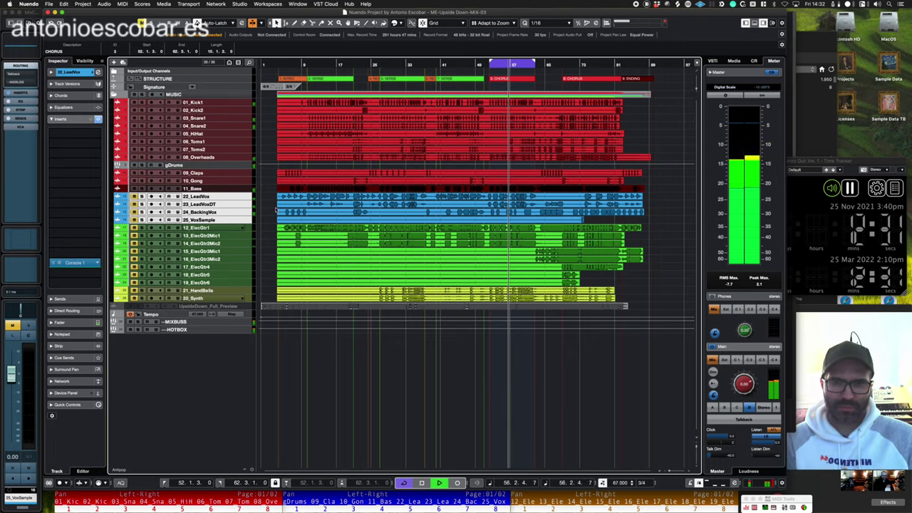
- Mute the 11_Bass track and solo the gDrums group in the looped CHORUS
{"action": "left_click", "coordinate": [221, 166]}
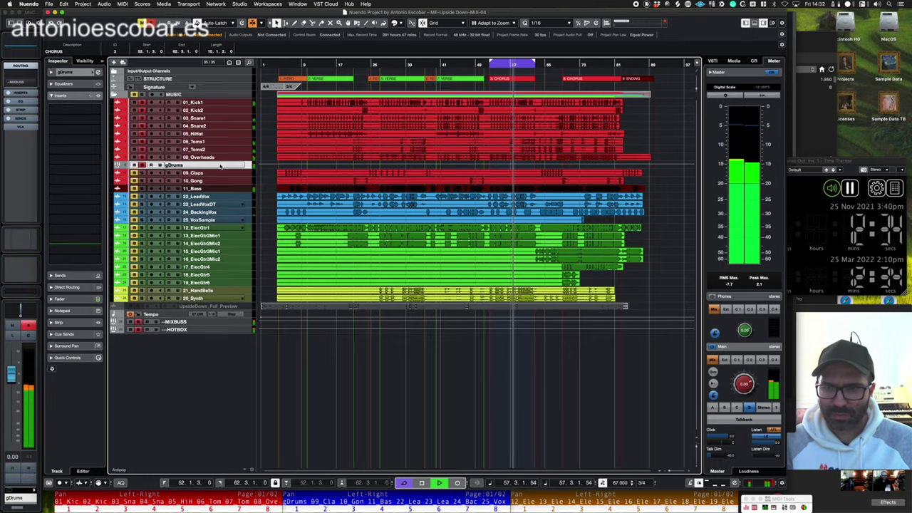
{"action": "left_click", "coordinate": [132, 189]}
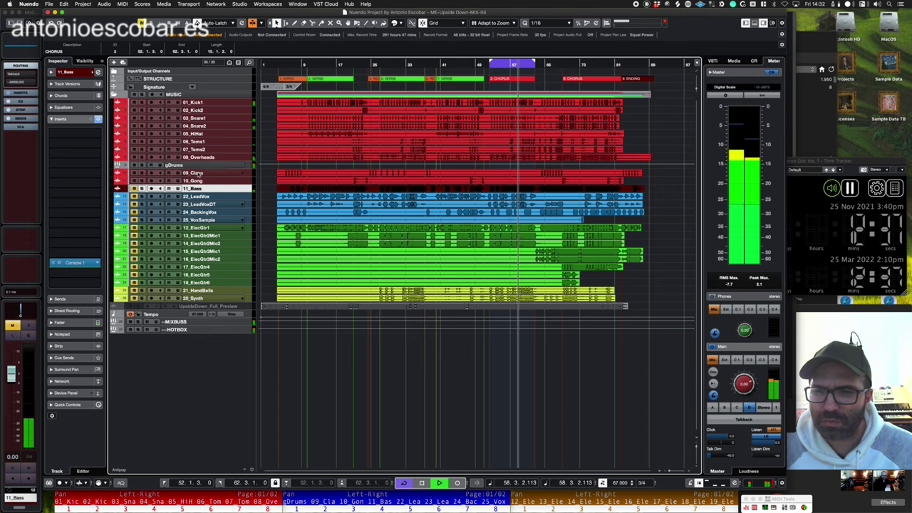
{"action": "left_click", "coordinate": [202, 165]}
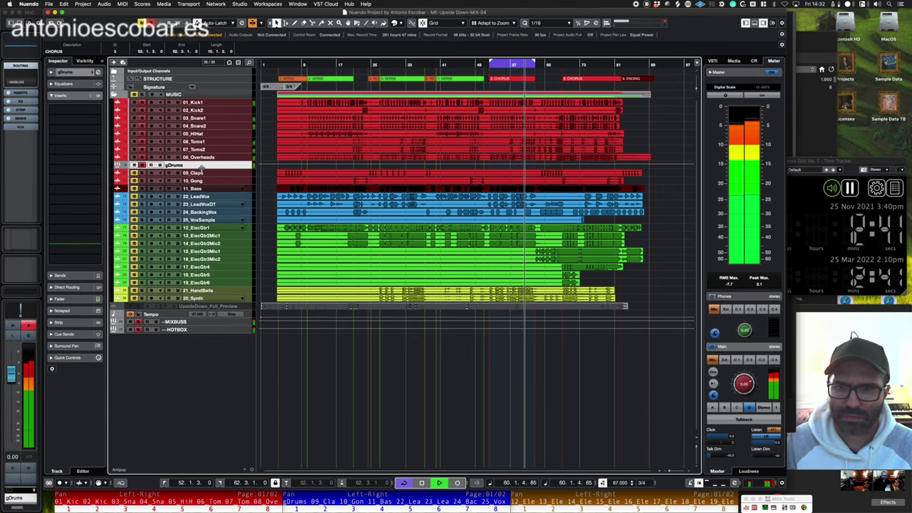
- Solo the 08_Overheads track, insert the L1 limiter Stereo on it and set the linked threshold and ceiling to -15.8
{"action": "left_click", "coordinate": [212, 157]}
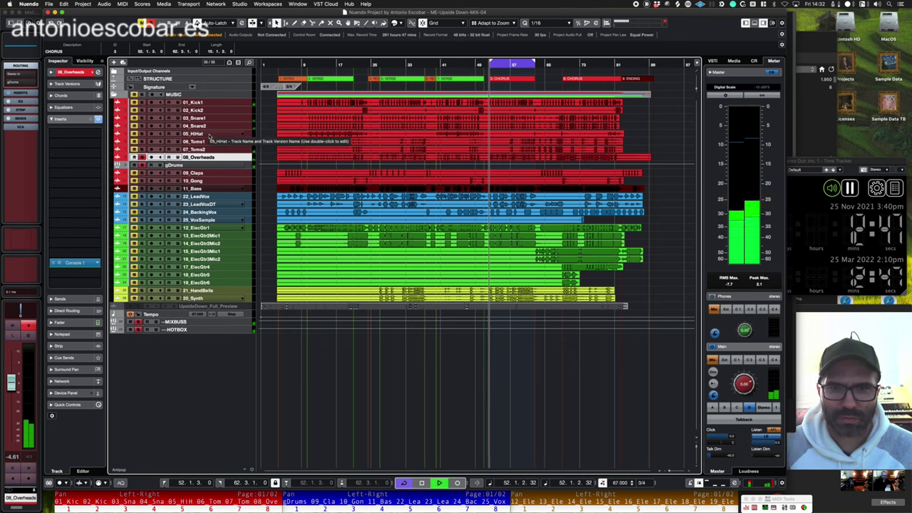
{"action": "left_click", "coordinate": [91, 163]}
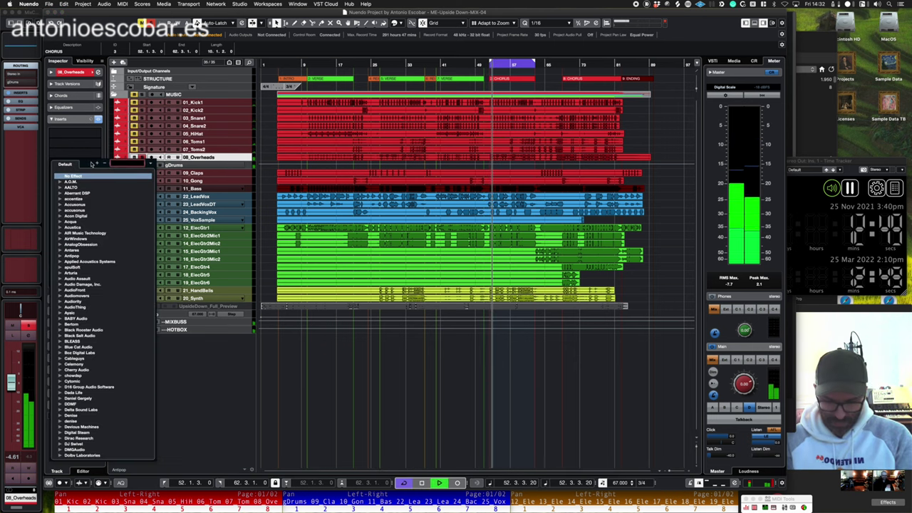
{"action": "type", "text": "L1"}
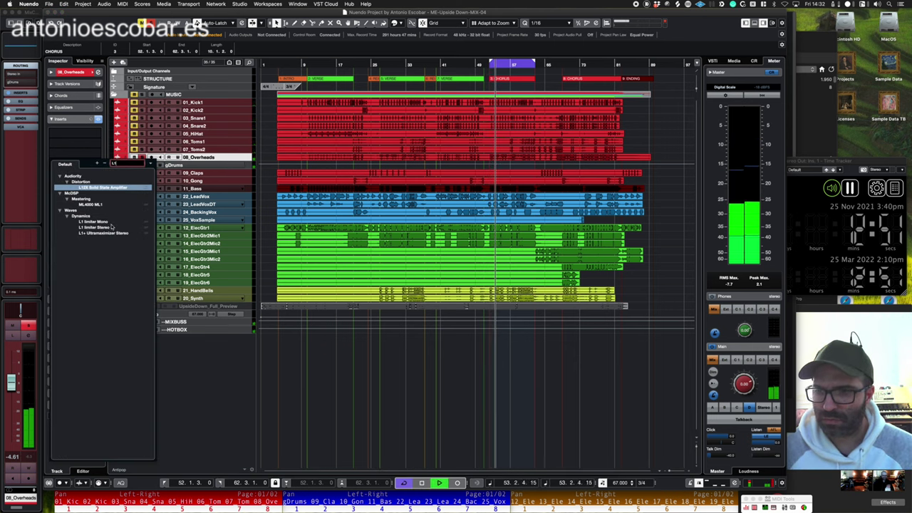
{"action": "left_click", "coordinate": [107, 227]}
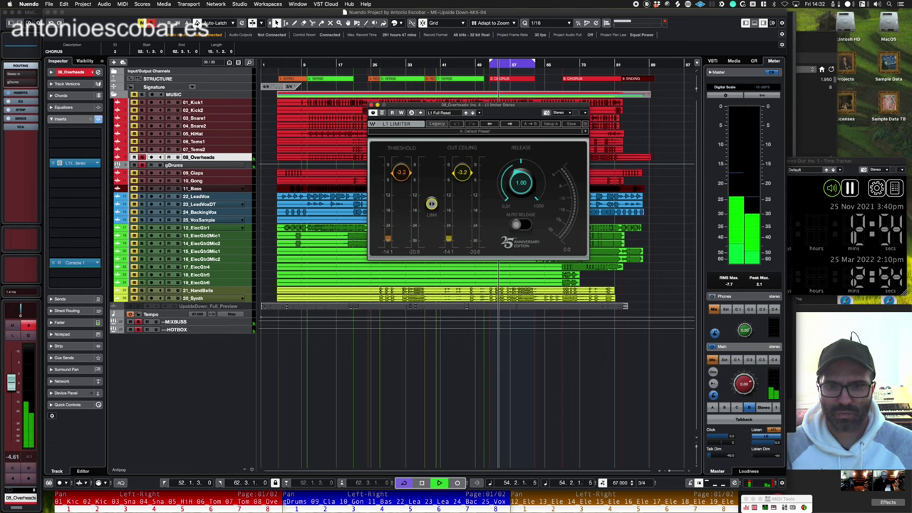
{"action": "left_click_drag", "start_coordinate": [401, 172], "coordinate": [401, 204]}
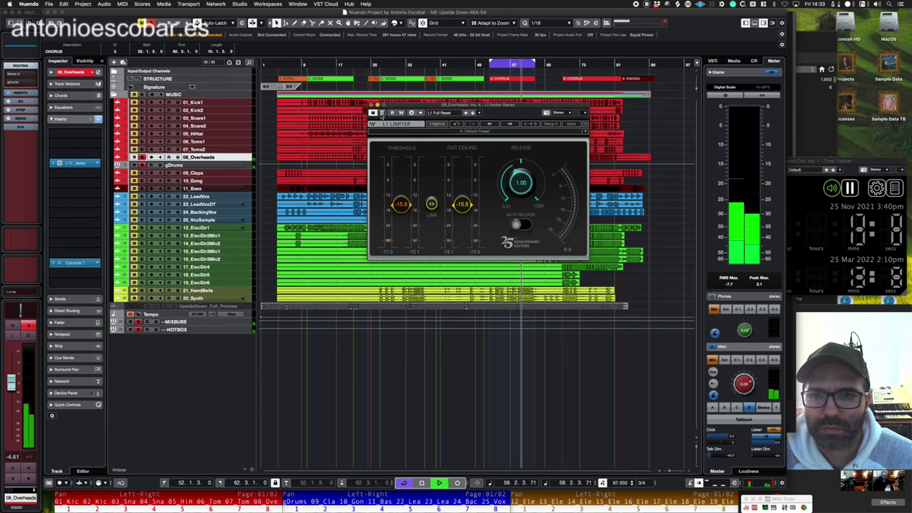
{"action": "left_click", "coordinate": [371, 106]}
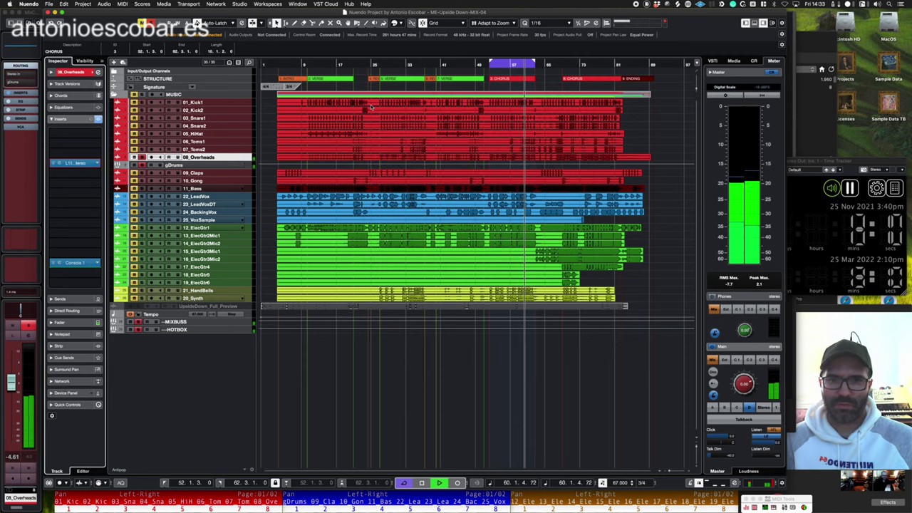
- Listen to the drum tracks in the looped CHORUS, adding each to the solo in turn from 01_Kick1 to 08_Overheads
{"action": "key", "text": "space"}
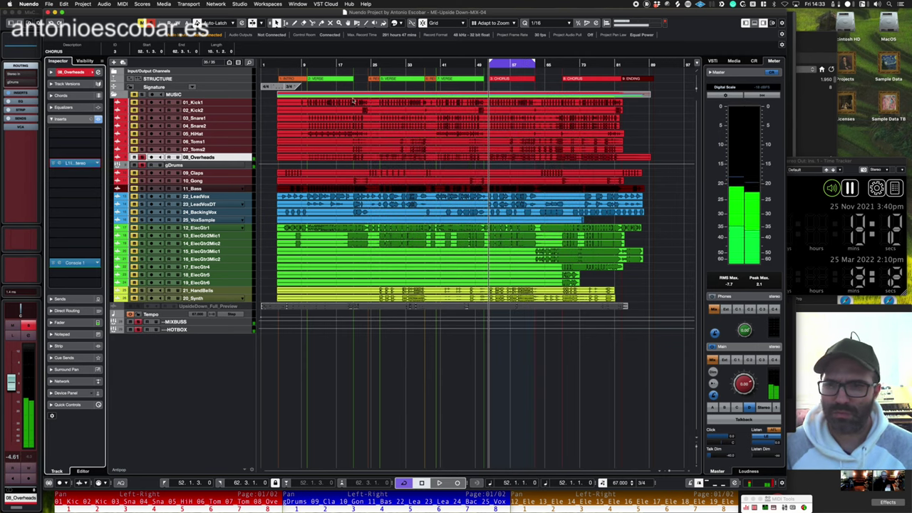
{"action": "left_click", "coordinate": [218, 104]}
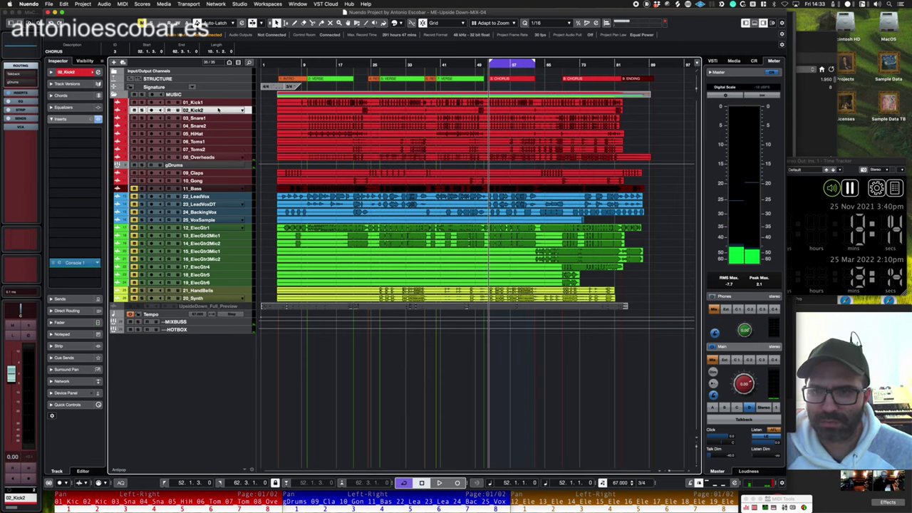
{"action": "key", "text": "space"}
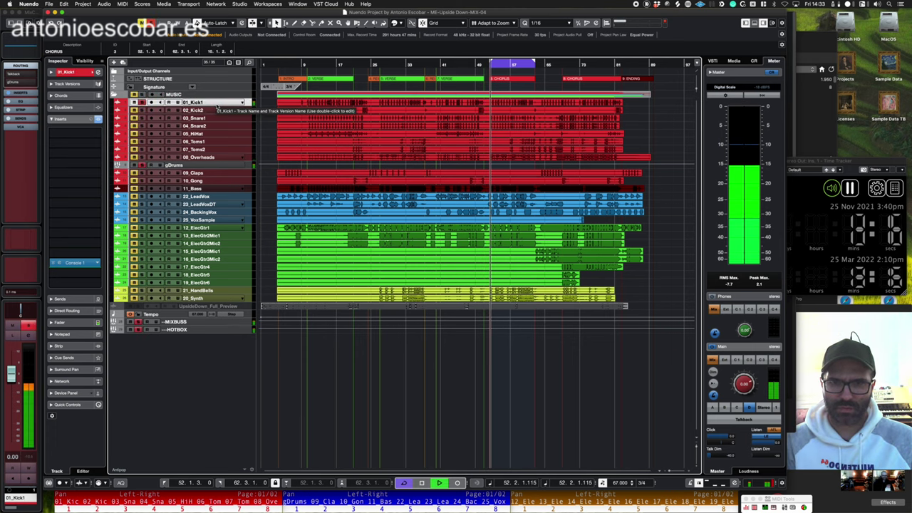
{"action": "left_click", "coordinate": [214, 112]}
{"action": "left_click", "coordinate": [214, 120]}
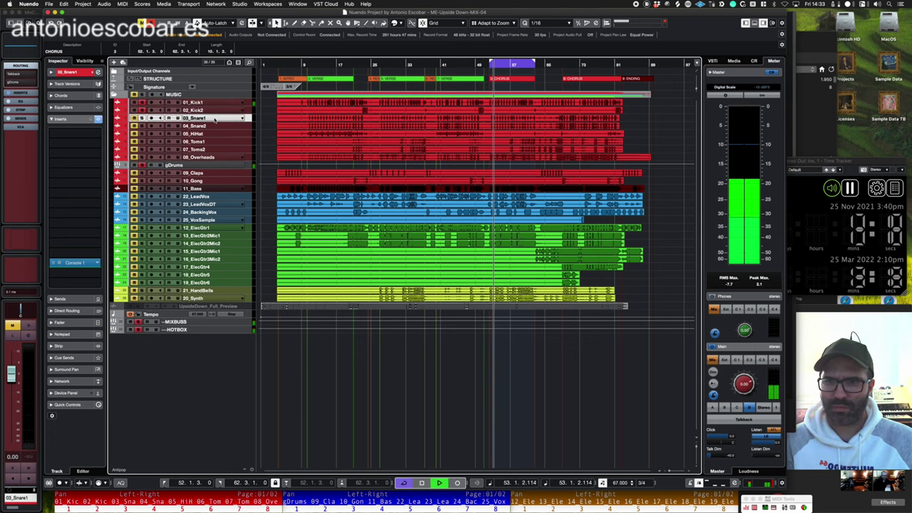
{"action": "left_click", "coordinate": [214, 127]}
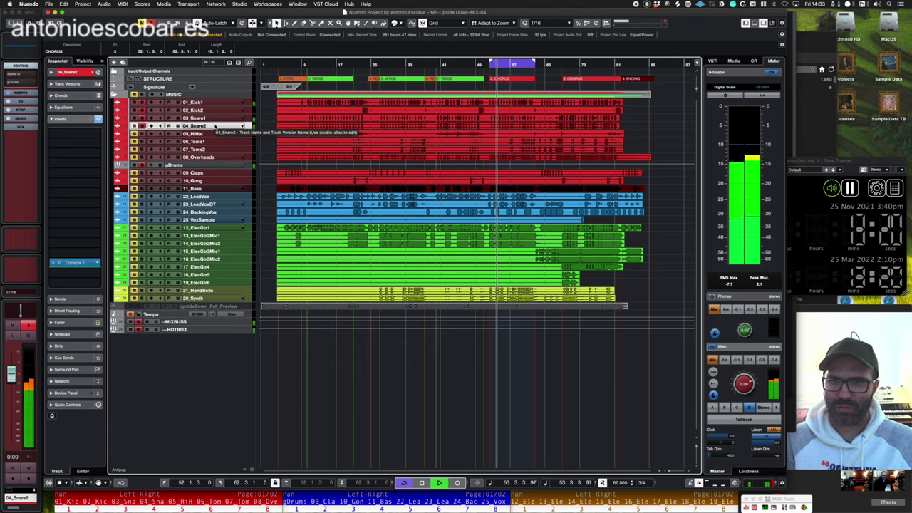
{"action": "left_click", "coordinate": [192, 134]}
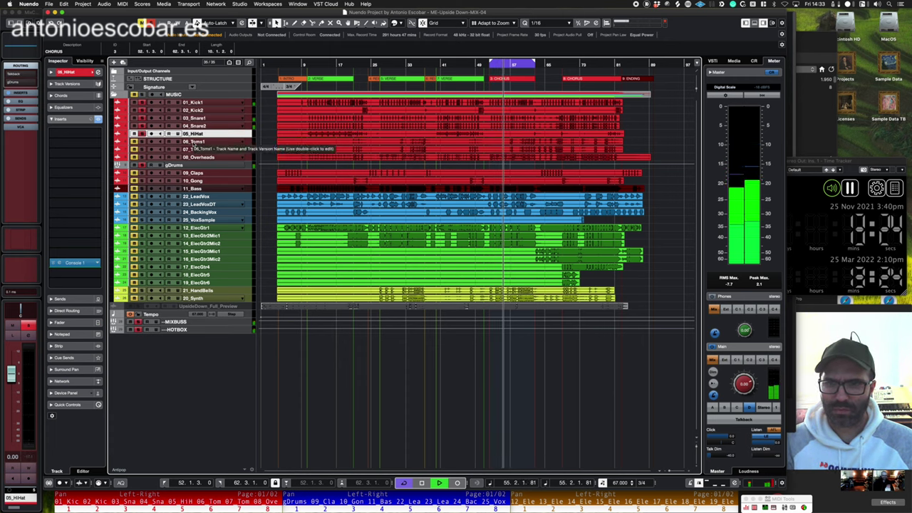
{"action": "left_click", "coordinate": [193, 142]}
{"action": "left_click", "coordinate": [193, 149]}
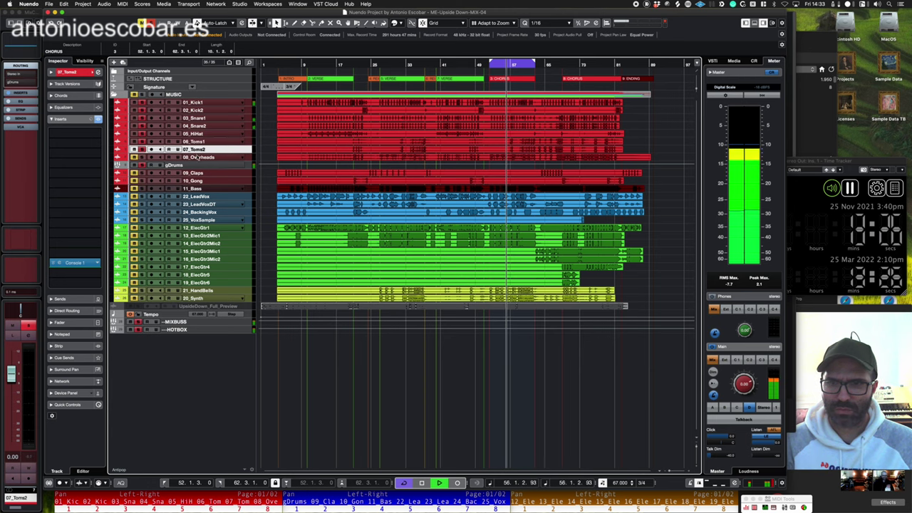
{"action": "left_click", "coordinate": [199, 158]}
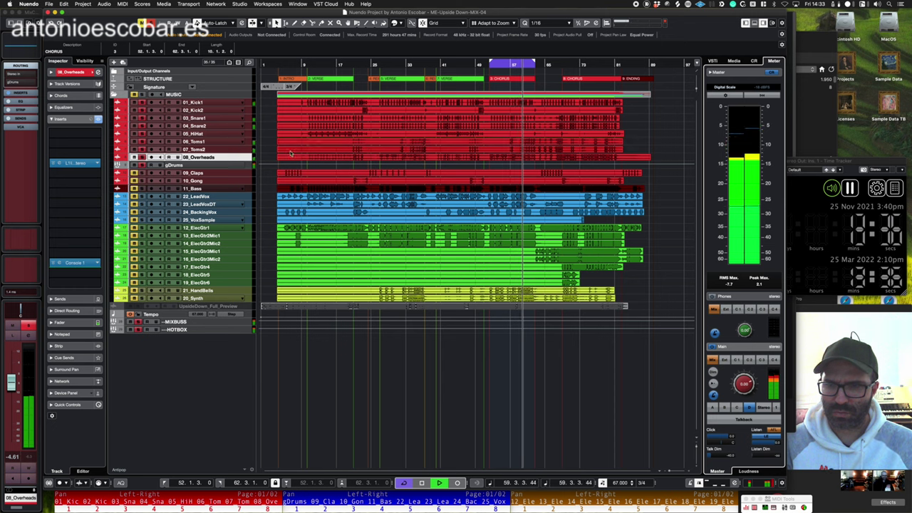
{"action": "key", "text": "space"}
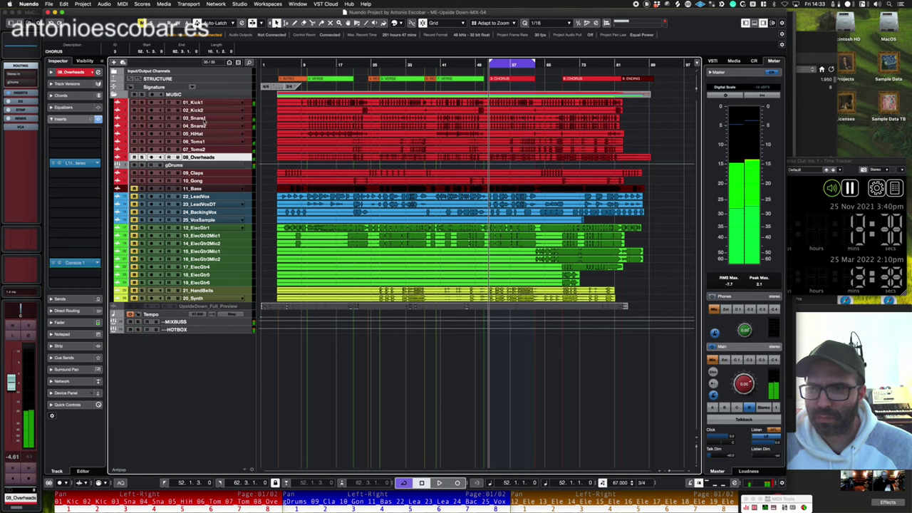
- Insert Console 1 on the gDrums group with tape colour 7.4 type B and a 2:1 Trak Pak compressor, threshold -12.8 dB, 51 % parallel
{"action": "left_click", "coordinate": [205, 165]}
{"action": "key", "text": "space"}
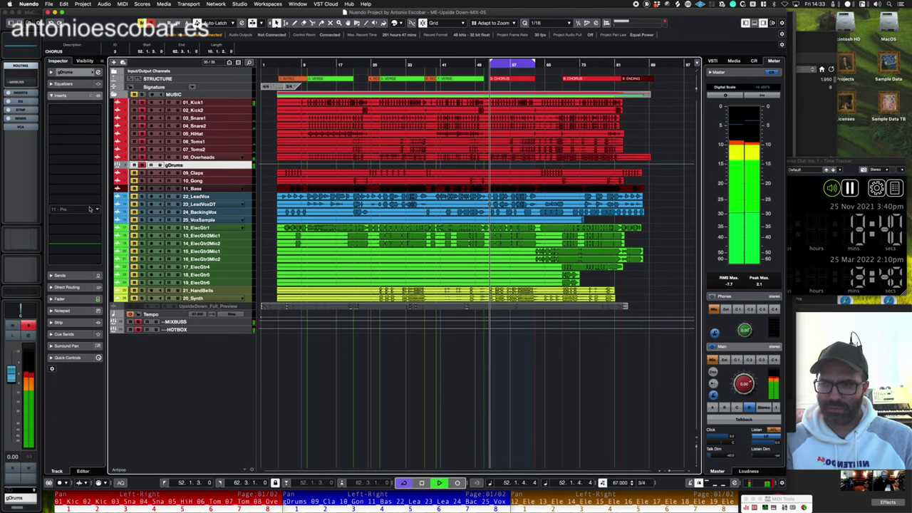
{"action": "left_click", "coordinate": [86, 204]}
{"action": "type", "text": "console"}
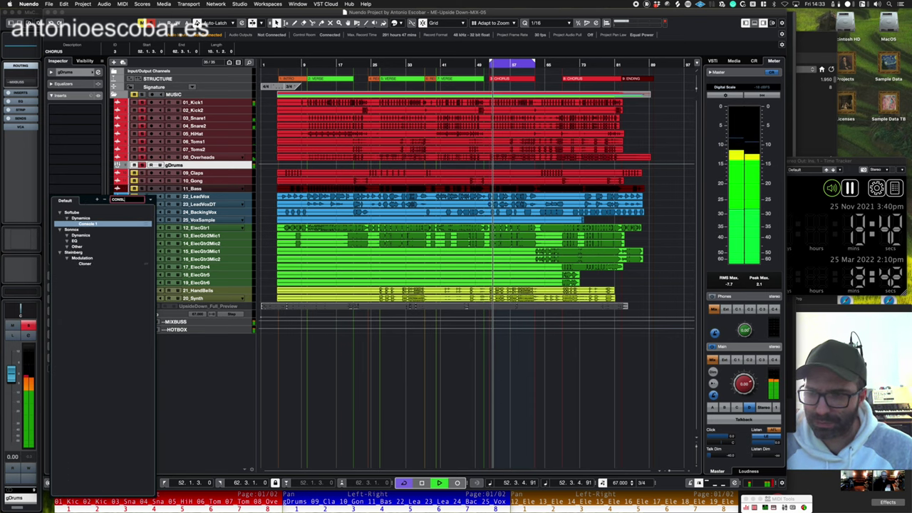
{"action": "type", "text": " 1"}
{"action": "key", "text": "Return"}
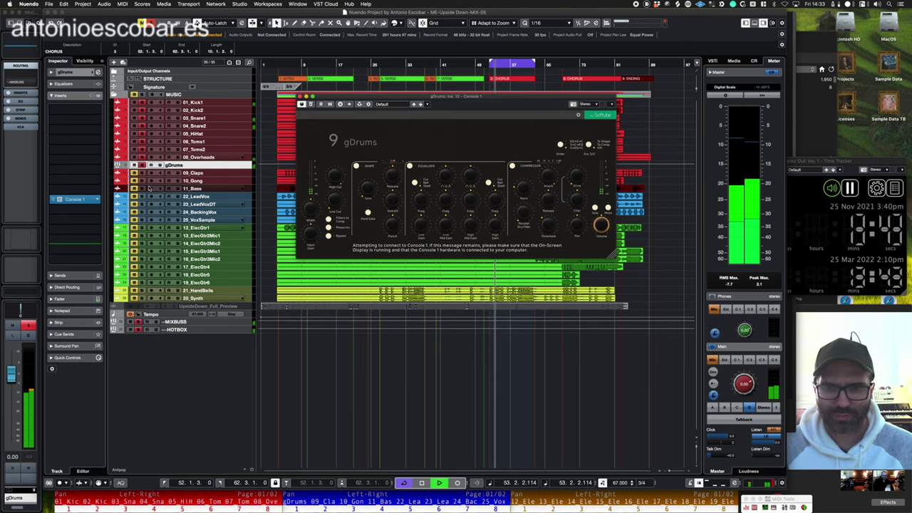
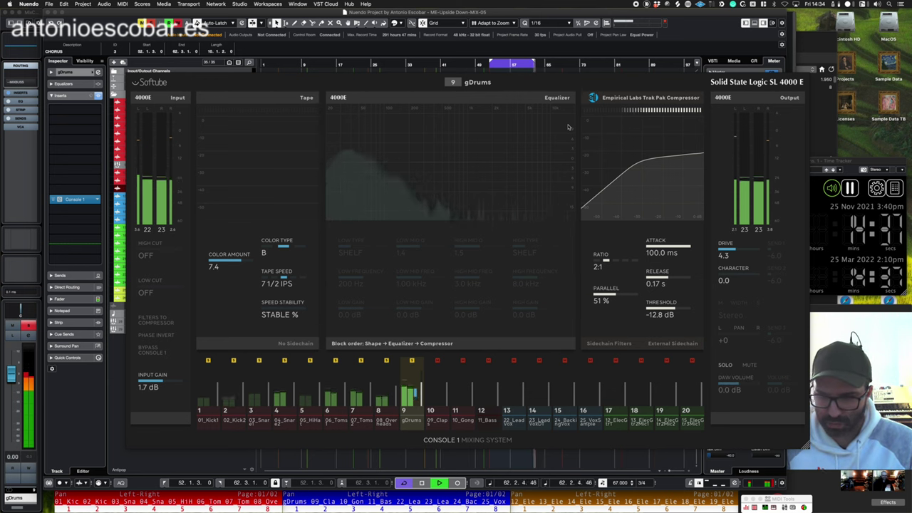
{"action": "key", "text": "shift"}
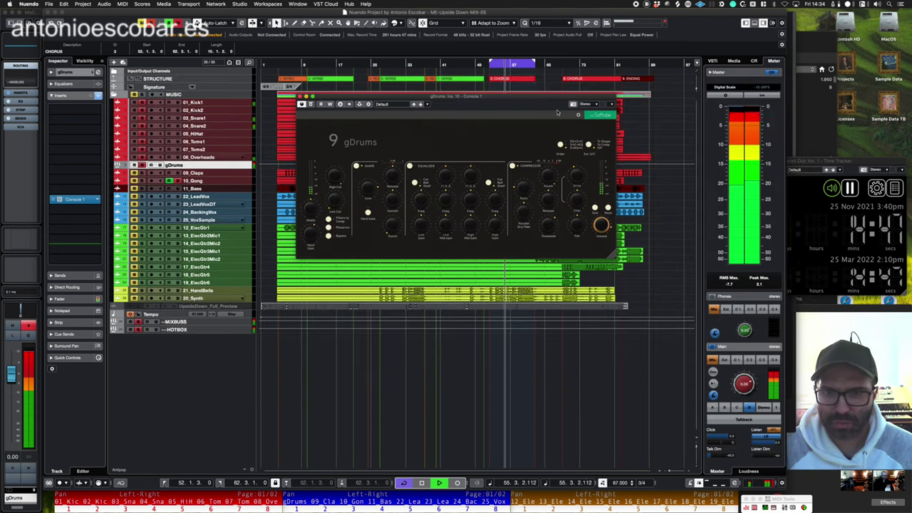
{"action": "left_click", "coordinate": [300, 97]}
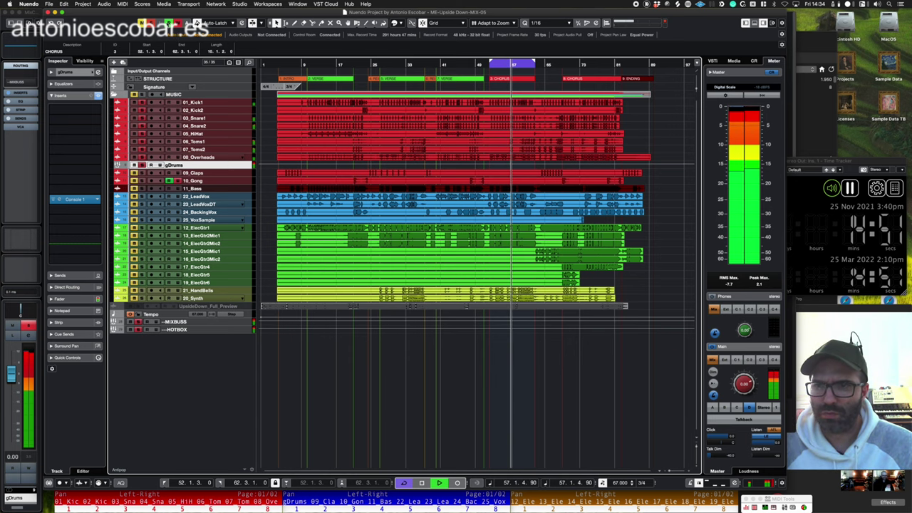
- Cut 01_Kick1 in its channel equalizer by -8.2 dB at 29.1 Hz and -7.9 dB at 115 Hz
{"action": "left_click", "coordinate": [200, 103]}
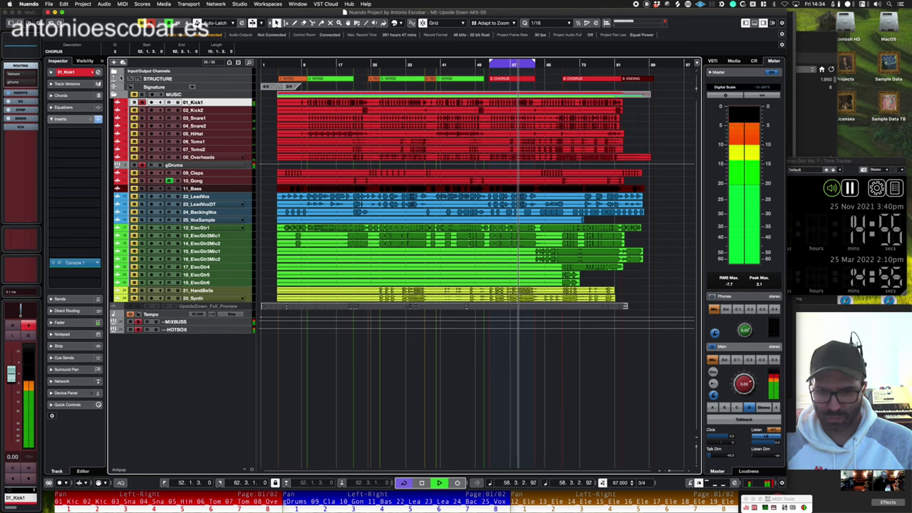
{"action": "left_click", "coordinate": [98, 72]}
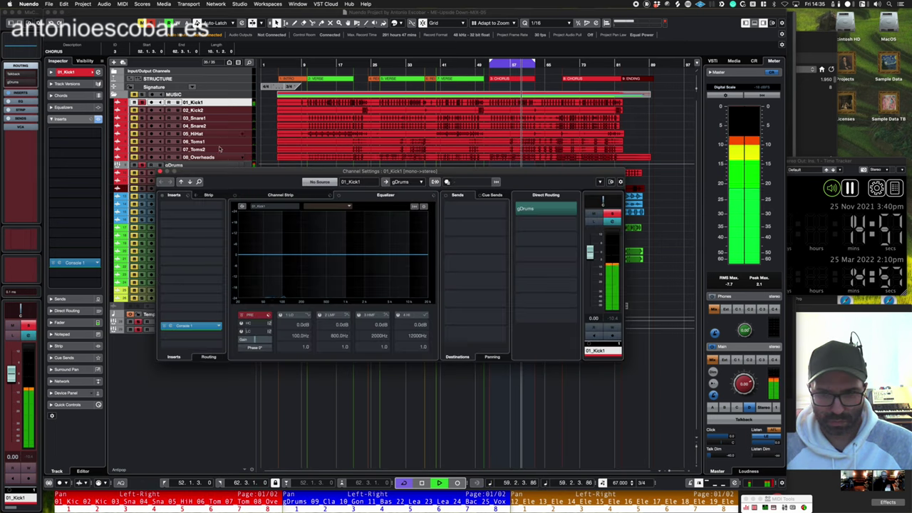
{"action": "left_click_drag", "start_coordinate": [291, 234], "coordinate": [249, 271]}
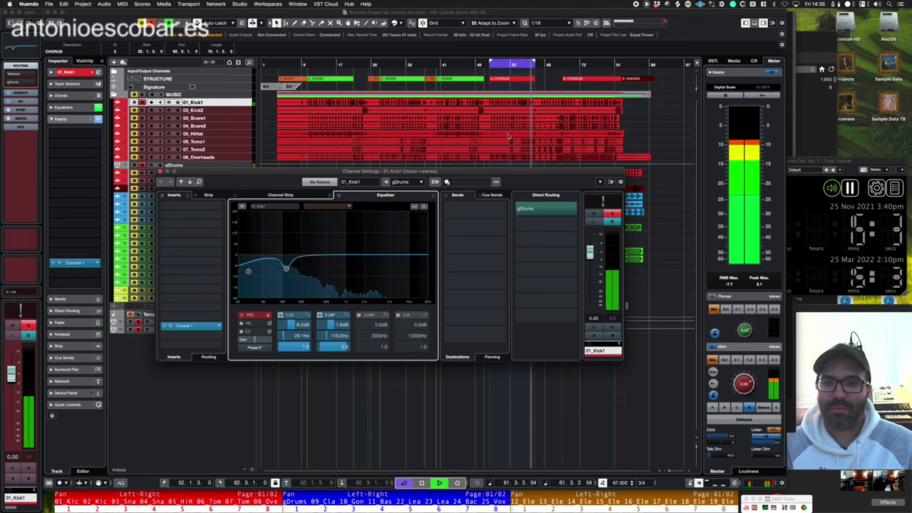
- Release the drum solo and lower the 01_Kick1 volume to -3.7 dB
{"action": "left_click", "coordinate": [268, 113]}
{"action": "key", "text": "s"}
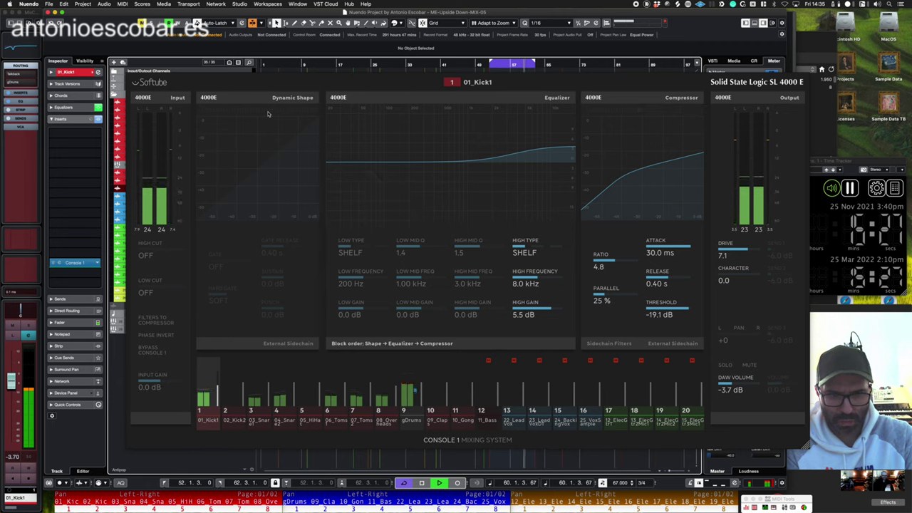
{"action": "key", "text": "Escape"}
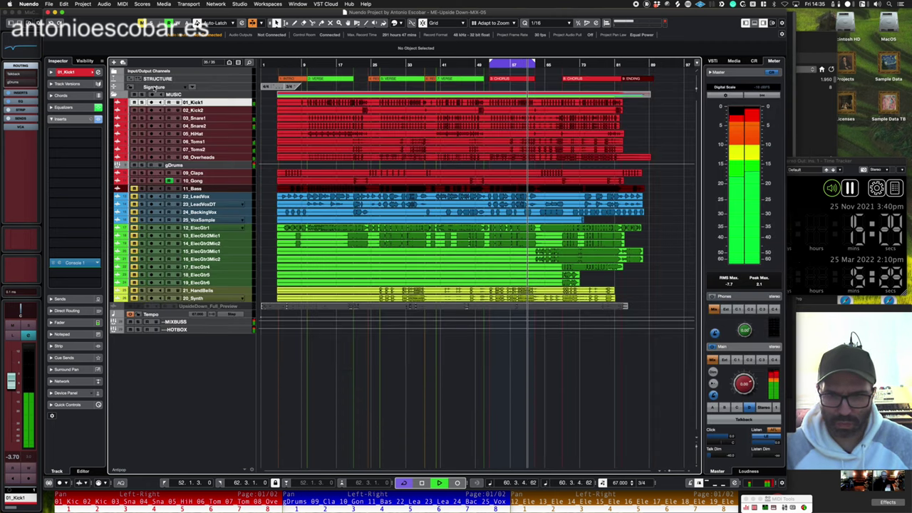
- Balance the drum levels with 08_Overheads at -4.70, 05_HiHat at -7.19, and 06_Toms1 and 07_Toms2 at -8.92
{"action": "left_click", "coordinate": [203, 157]}
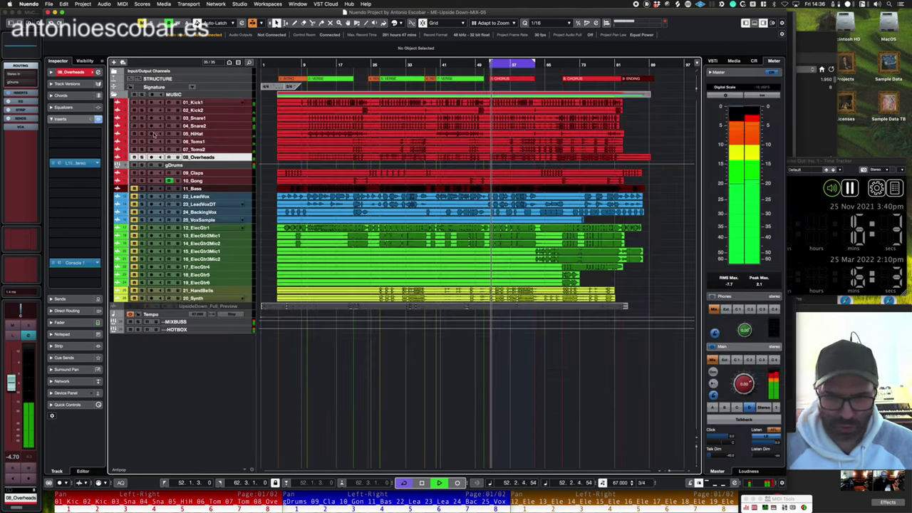
{"action": "left_click", "coordinate": [194, 134]}
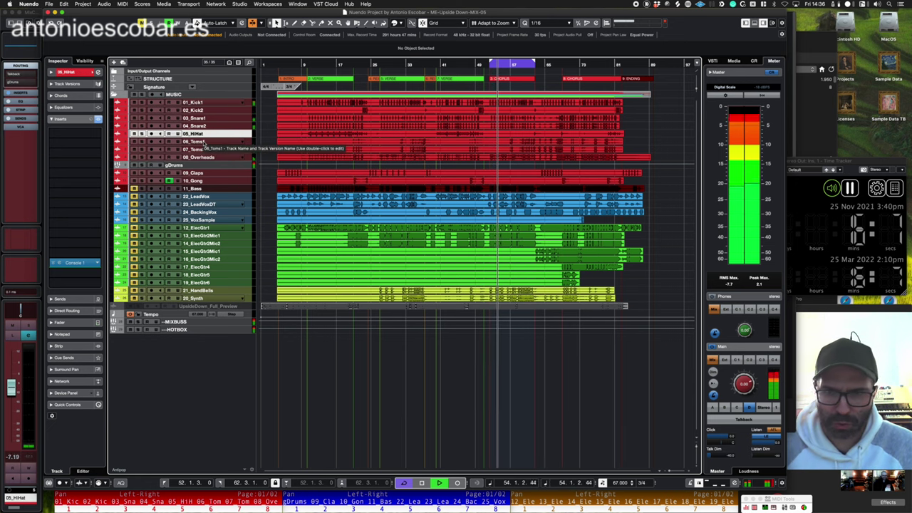
{"action": "left_click", "coordinate": [204, 141]}
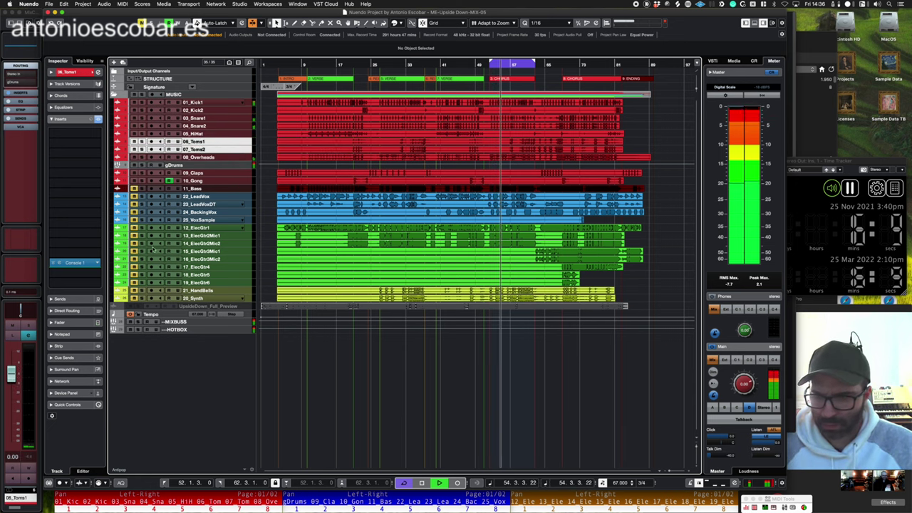
{"action": "left_click_drag", "start_coordinate": [11, 387], "coordinate": [13, 394]}
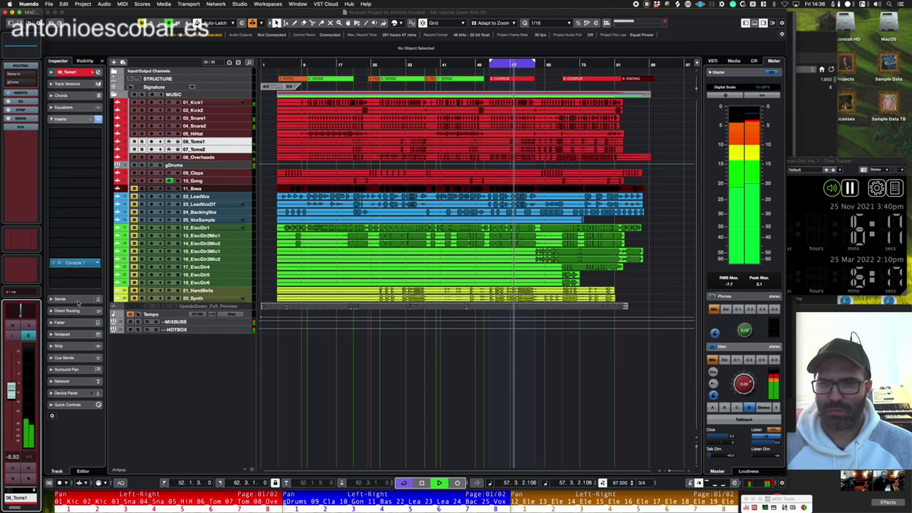
- Solo 03_Snare1 and apply Console 1 tape saturation with colour amount 10.0, type A and 15 IPS, with its volume at -2.5 dB
{"action": "left_click", "coordinate": [219, 126]}
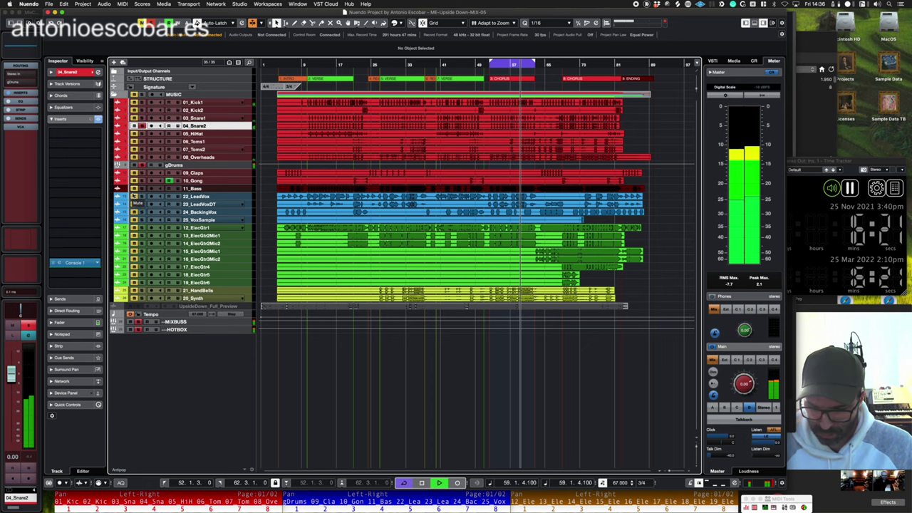
{"action": "left_click", "coordinate": [194, 119]}
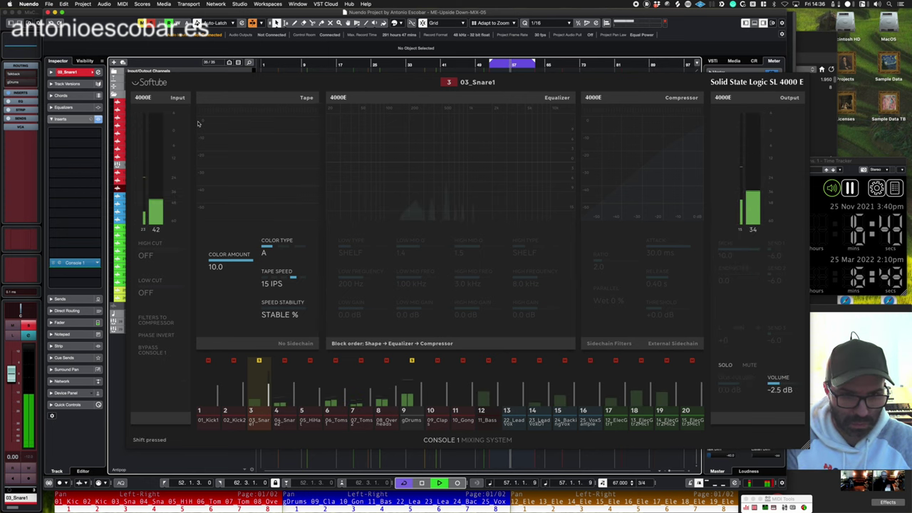
{"action": "key", "text": "shift"}
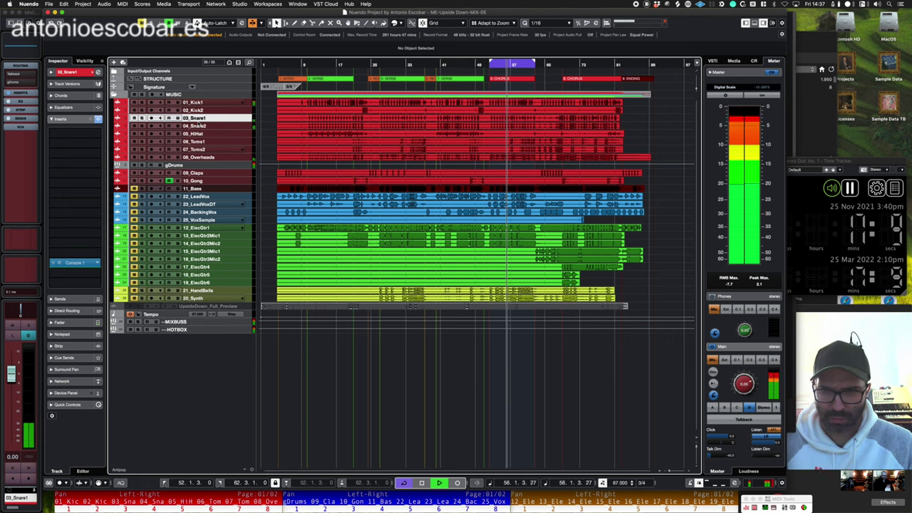
- Audition 04_Snare2 and 08_Overheads in solo, and compare the drum mix with 08_Overheads muted
{"action": "left_click", "coordinate": [203, 126]}
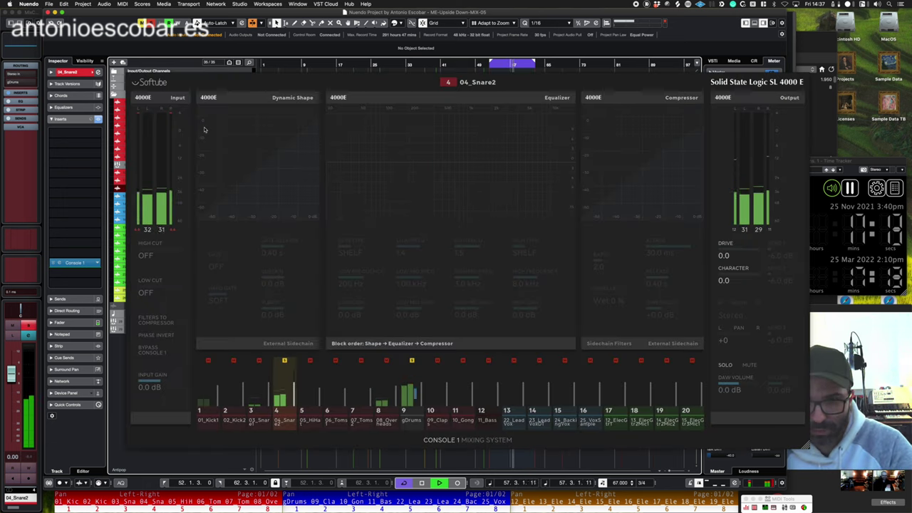
{"action": "key", "text": "shift"}
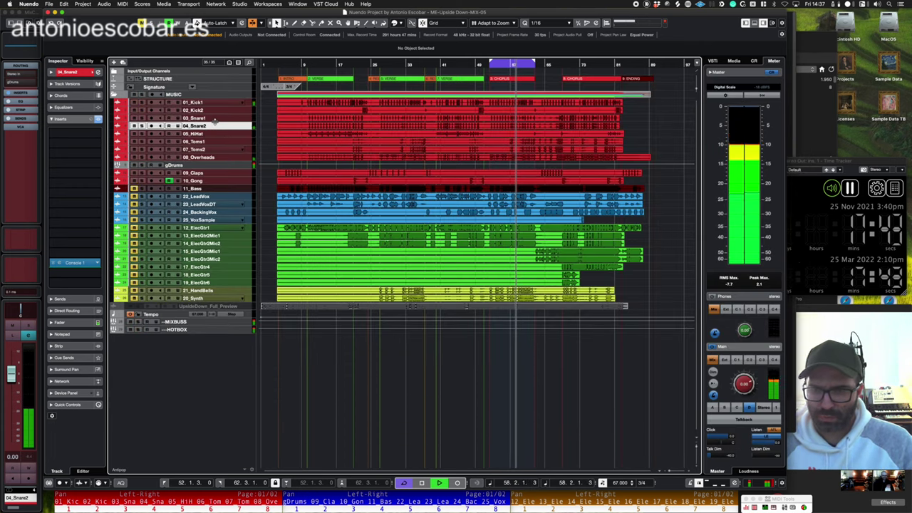
{"action": "left_click", "coordinate": [213, 156]}
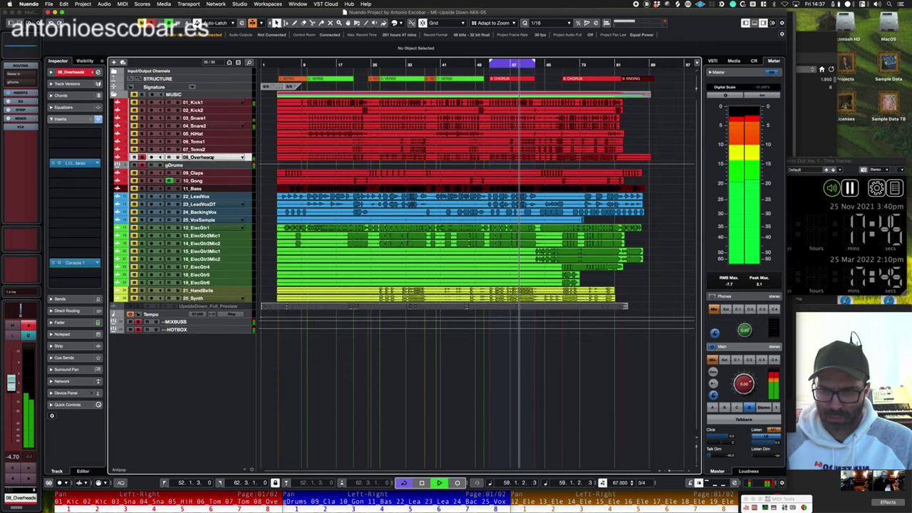
{"action": "left_click", "coordinate": [133, 157]}
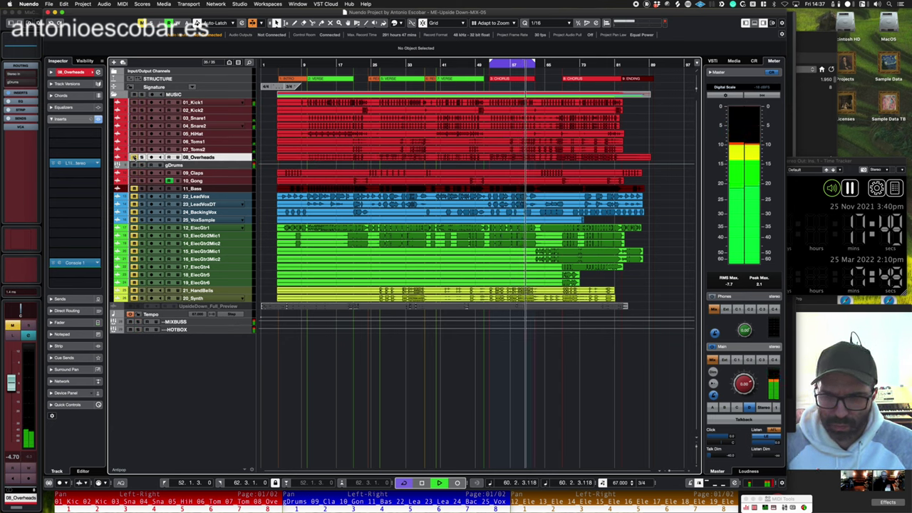
- Solo the toms, pan 07_Toms2 and 06_Toms1 to opposite sides, and release the solo with both toms lowered to -10.8
{"action": "left_click", "coordinate": [143, 150]}
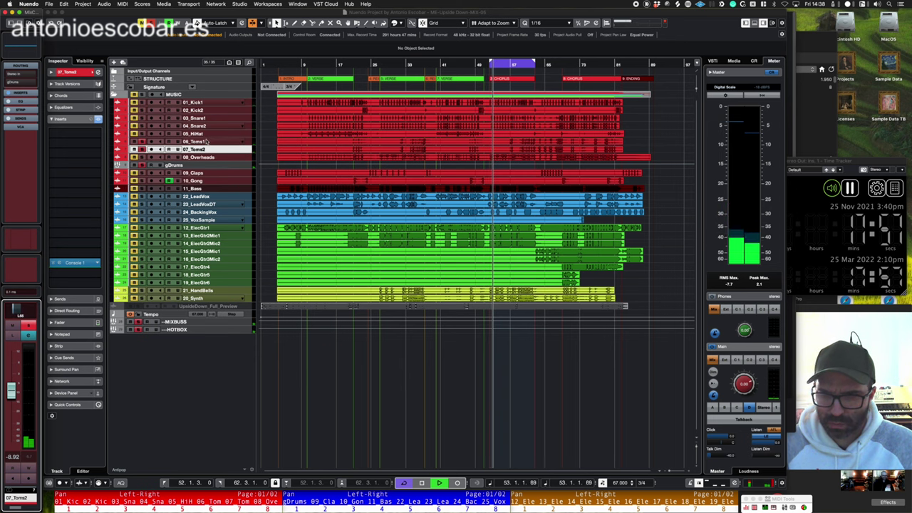
{"action": "left_click", "coordinate": [205, 142]}
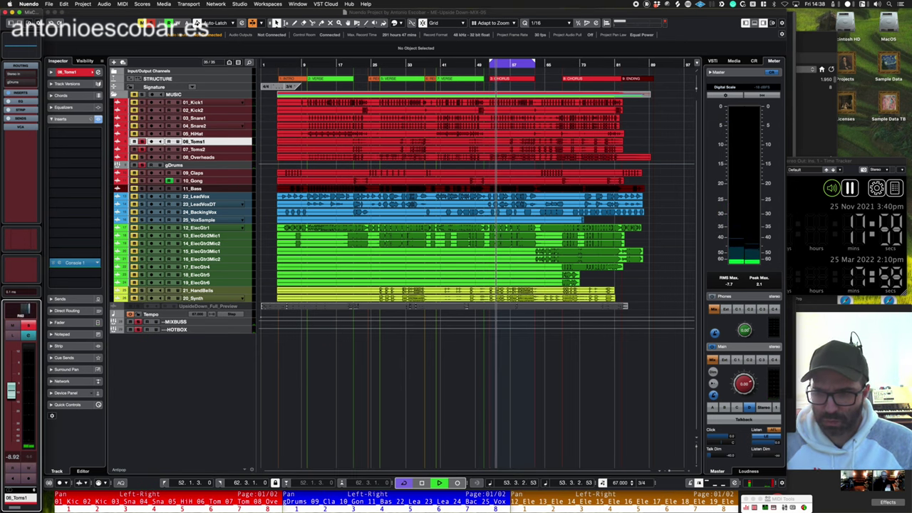
{"action": "key", "text": "space"}
{"action": "left_click", "coordinate": [150, 23]}
{"action": "key", "text": "space"}
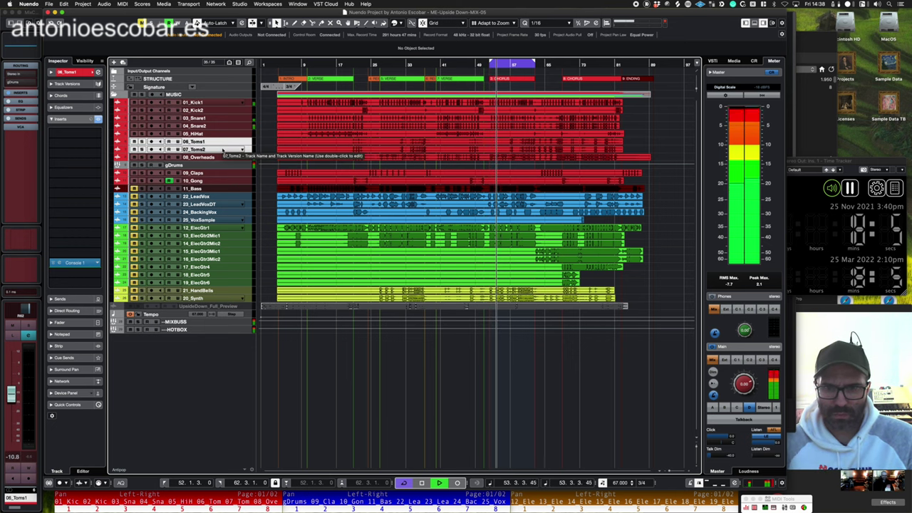
- Solo the gDrums group and raise its Console 1 output drive to 7.6
{"action": "left_click", "coordinate": [203, 165]}
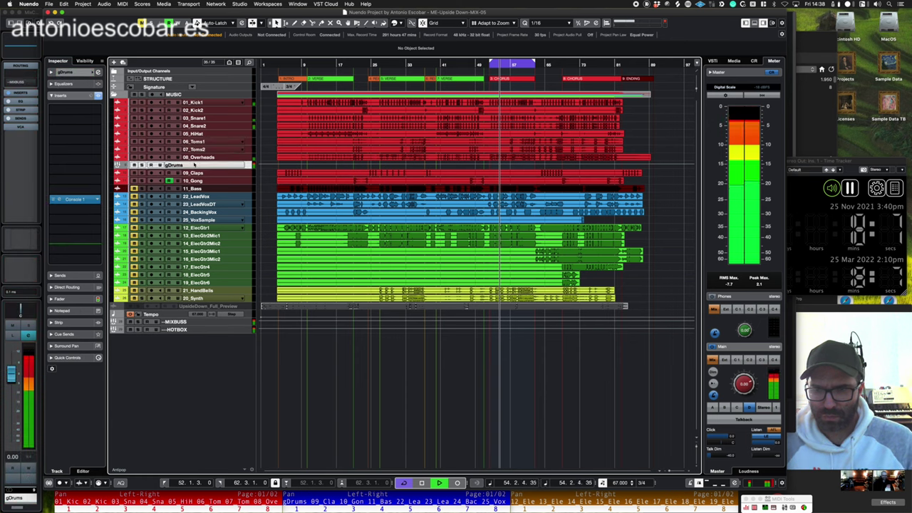
{"action": "left_click", "coordinate": [75, 200]}
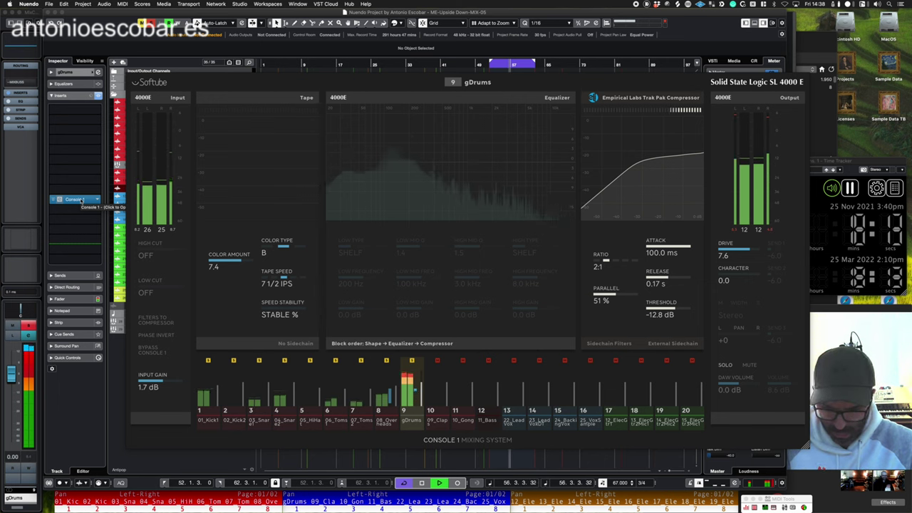
{"action": "key", "text": "shift"}
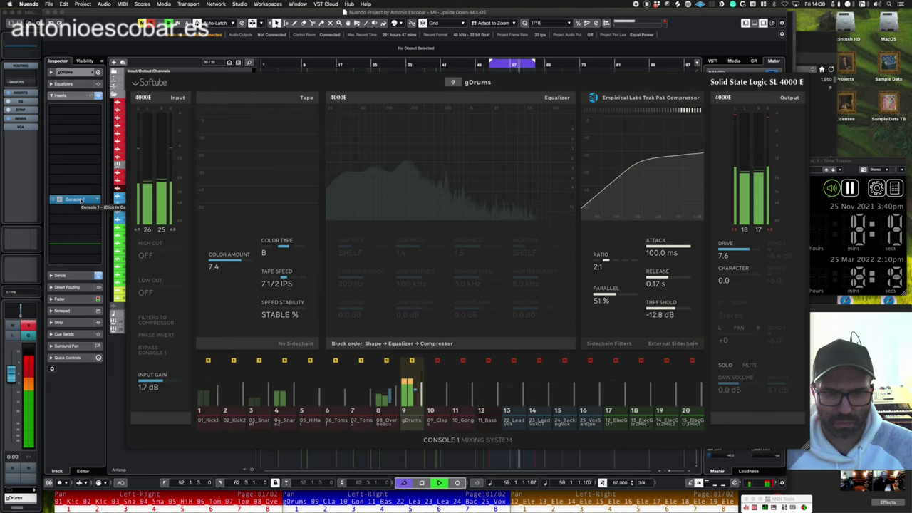
{"action": "left_click", "coordinate": [60, 198]}
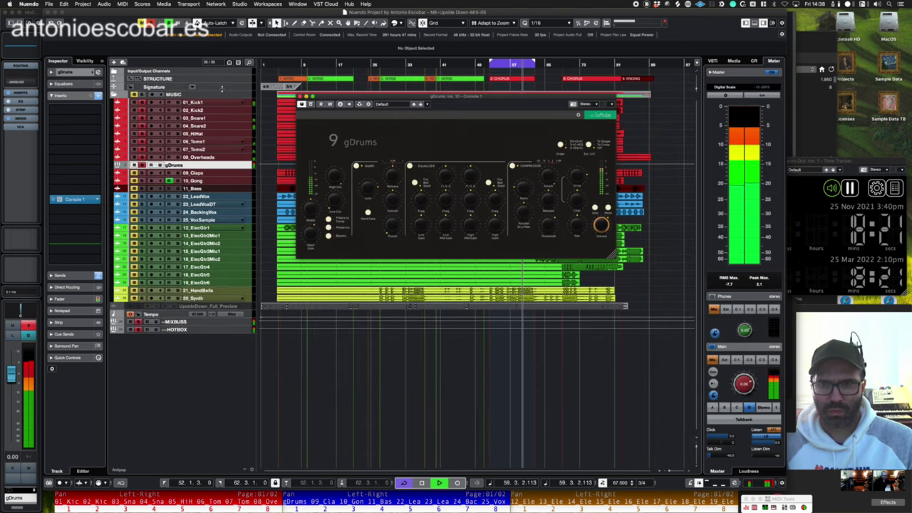
{"action": "left_click", "coordinate": [80, 201]}
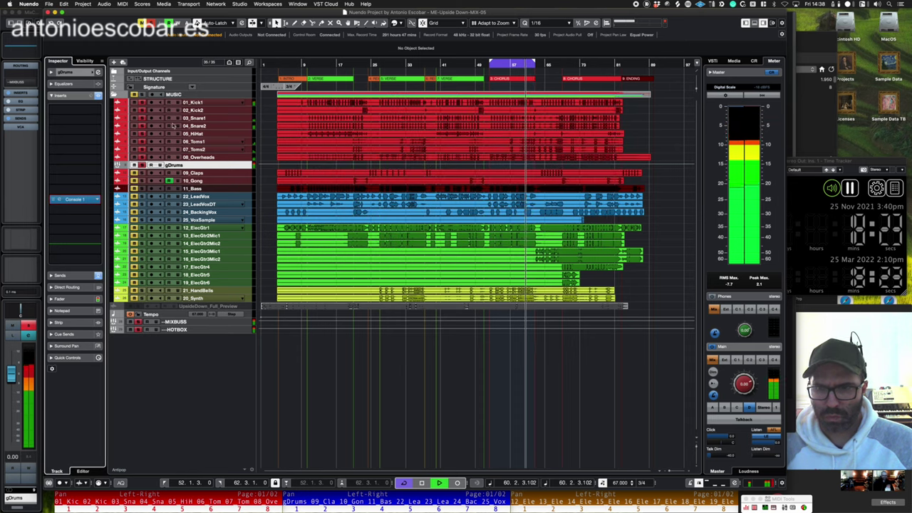
- Insert the Overstayer M-A-S Extended distortion after Console 1 on the gDrums group and play the looped CHORUS
{"action": "key", "text": "space"}
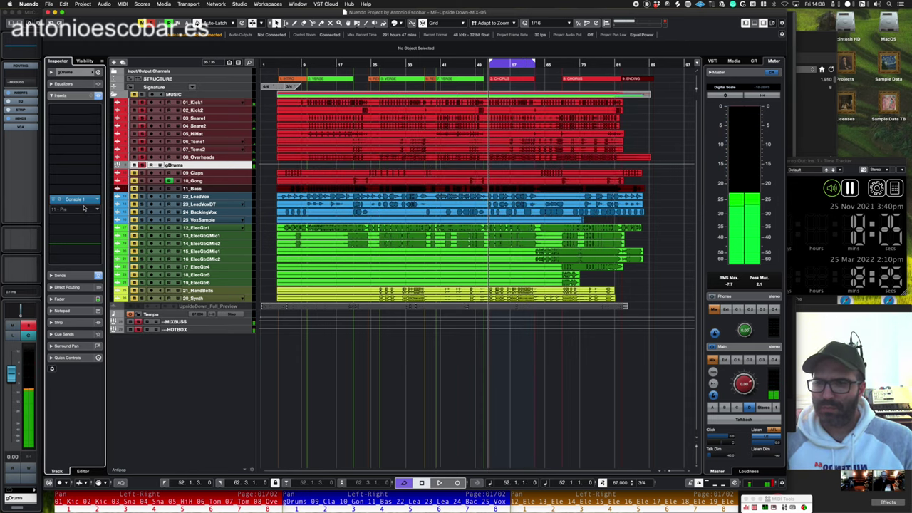
{"action": "left_click", "coordinate": [83, 208]}
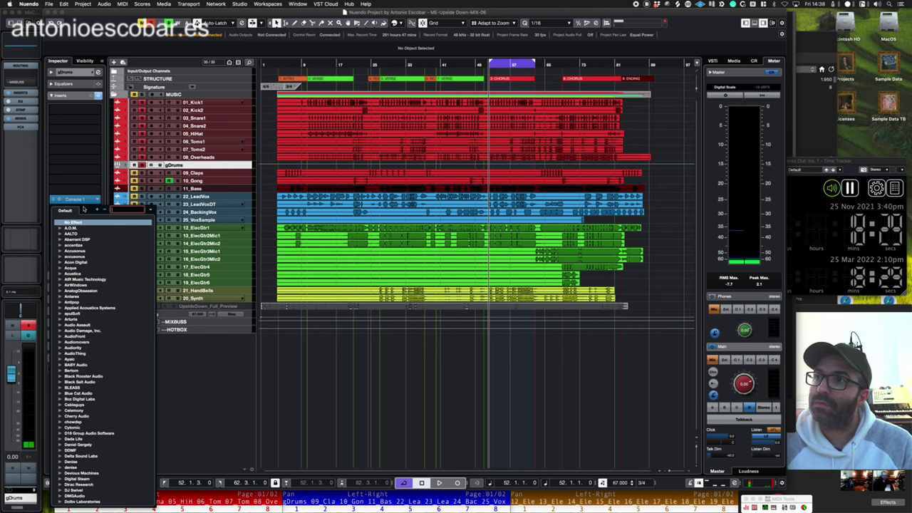
{"action": "type", "text": "overst"}
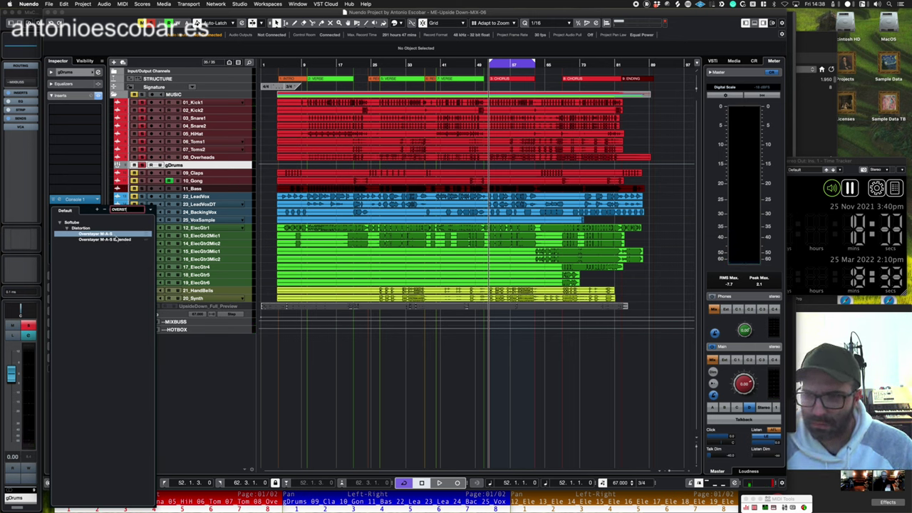
{"action": "left_click", "coordinate": [115, 240]}
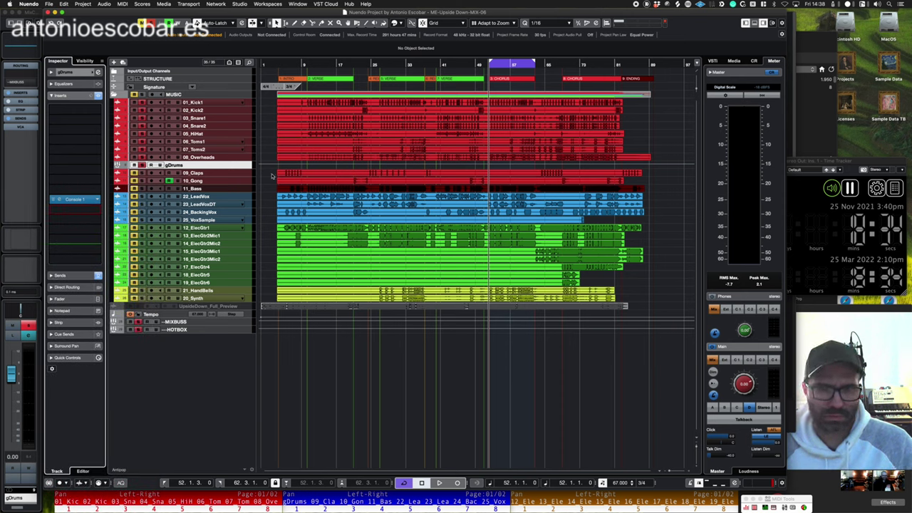
{"action": "key", "text": "space"}
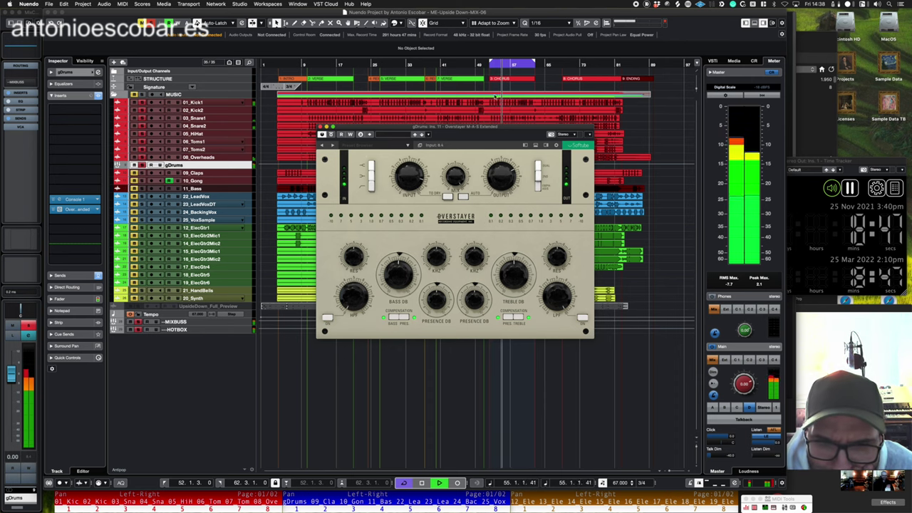
- Show the input and output level meters of the Overstayer on gDrums, check the levels during playback, and close the plug-in
{"action": "left_click", "coordinate": [527, 145]}
{"action": "left_click", "coordinate": [527, 145]}
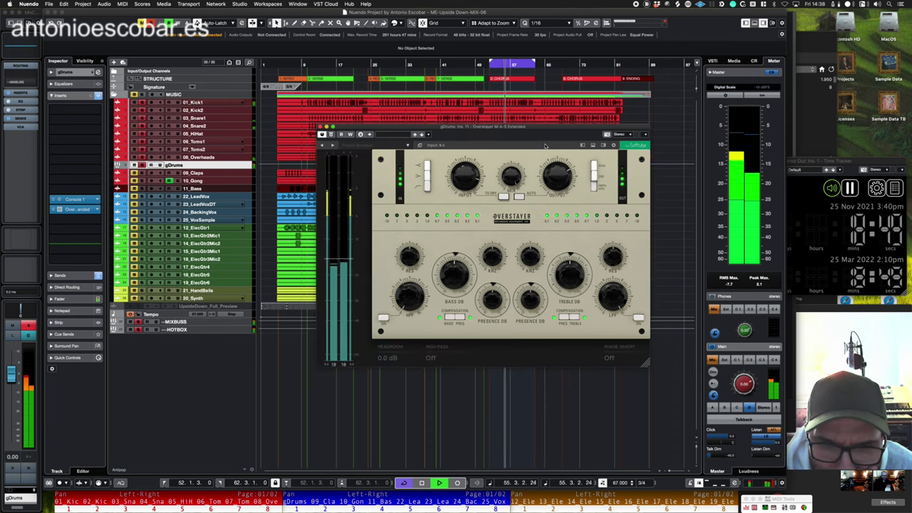
{"action": "left_click", "coordinate": [603, 146]}
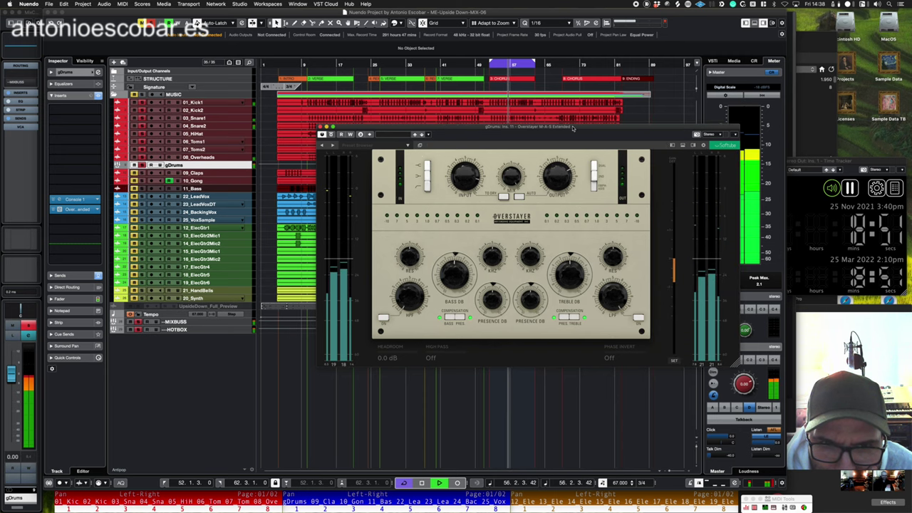
{"action": "left_click_drag", "start_coordinate": [586, 140], "coordinate": [465, 164]}
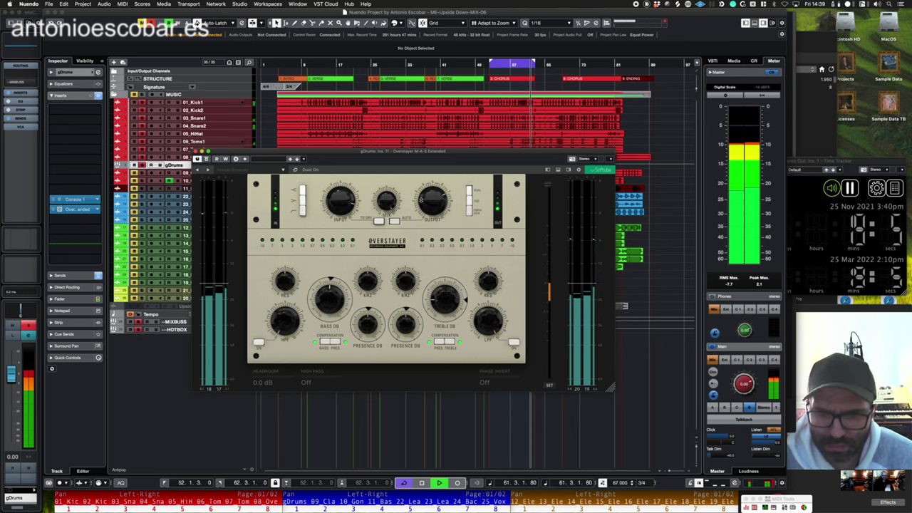
{"action": "left_click", "coordinate": [196, 151]}
- Select 01_Kick1 and open its Console 1 insert to review the channel settings, closing it when done
{"action": "left_click", "coordinate": [211, 104]}
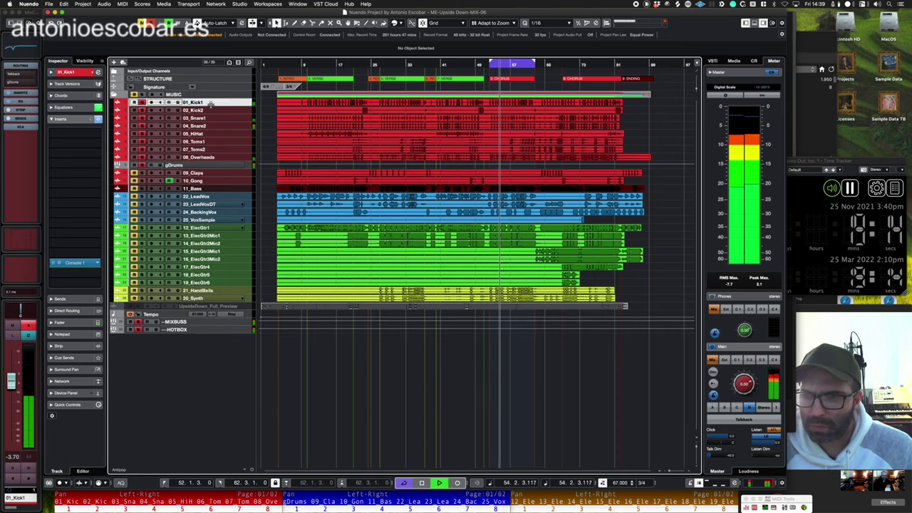
{"action": "left_click", "coordinate": [74, 264]}
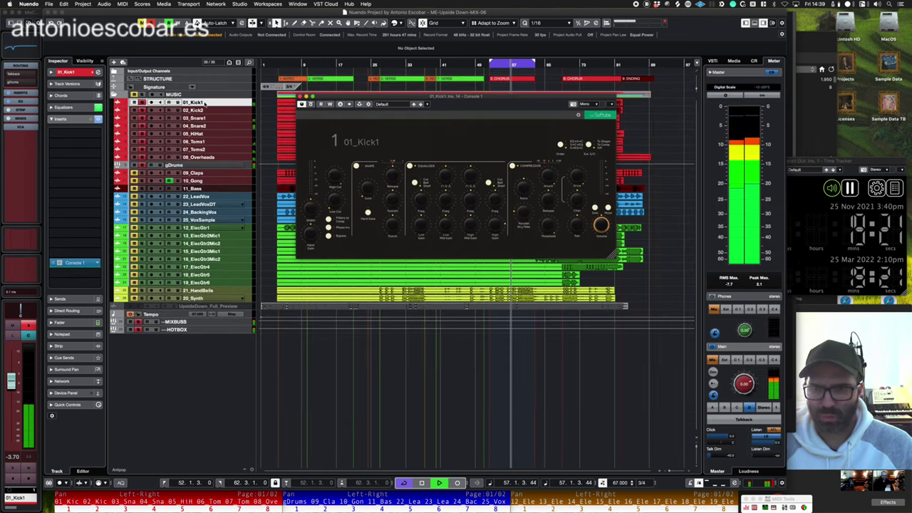
{"action": "left_click", "coordinate": [301, 96]}
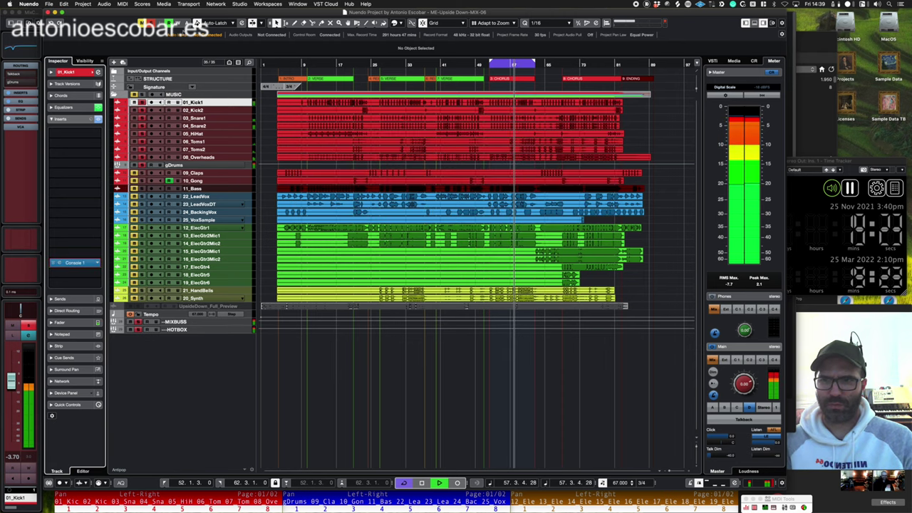
- Stop playback, select the gDrums group, replay the looped CHORUS, and lower the group's fader to -1.23
{"action": "key", "text": "space"}
{"action": "left_click", "coordinate": [204, 166]}
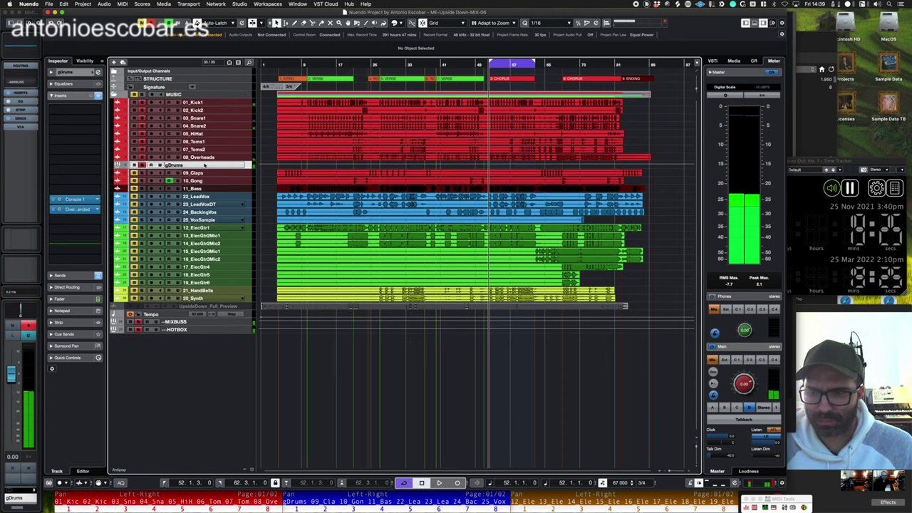
{"action": "key", "text": "space"}
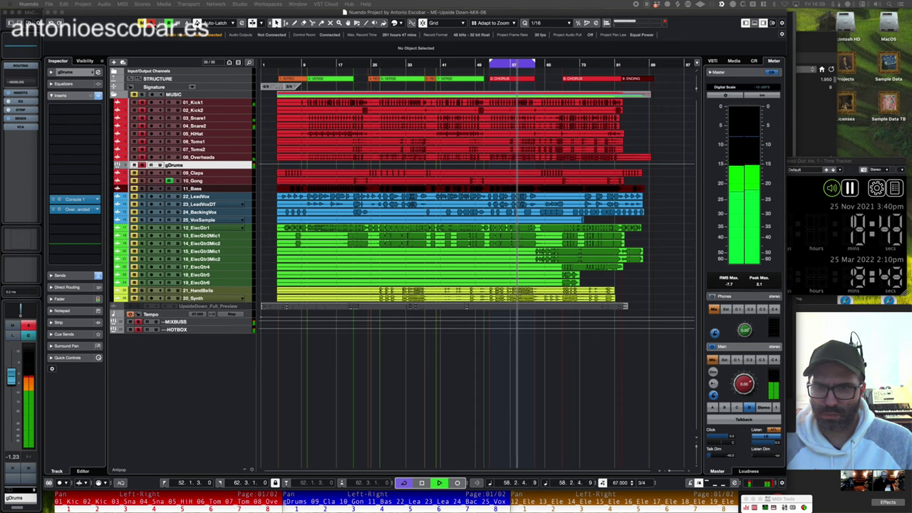
- Solo the 11_Bass track and play the chorus loop
{"action": "left_click", "coordinate": [199, 158]}
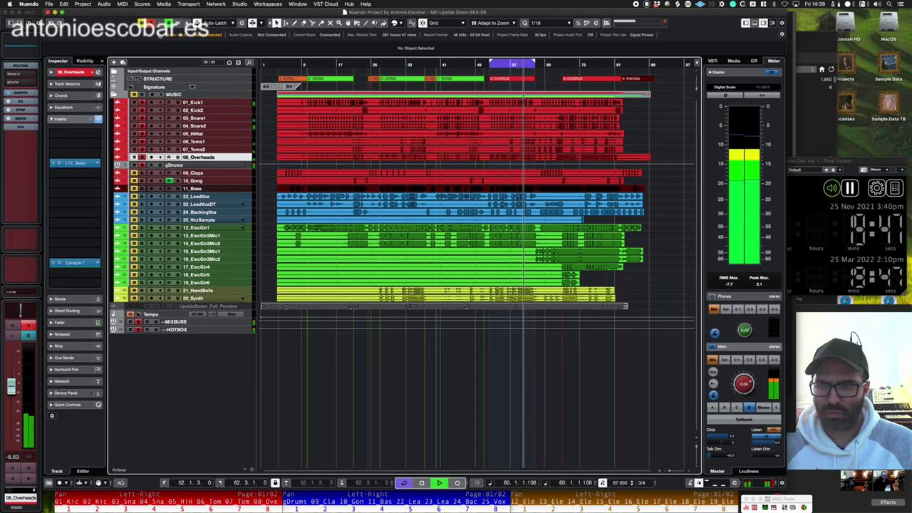
{"action": "key", "text": "space"}
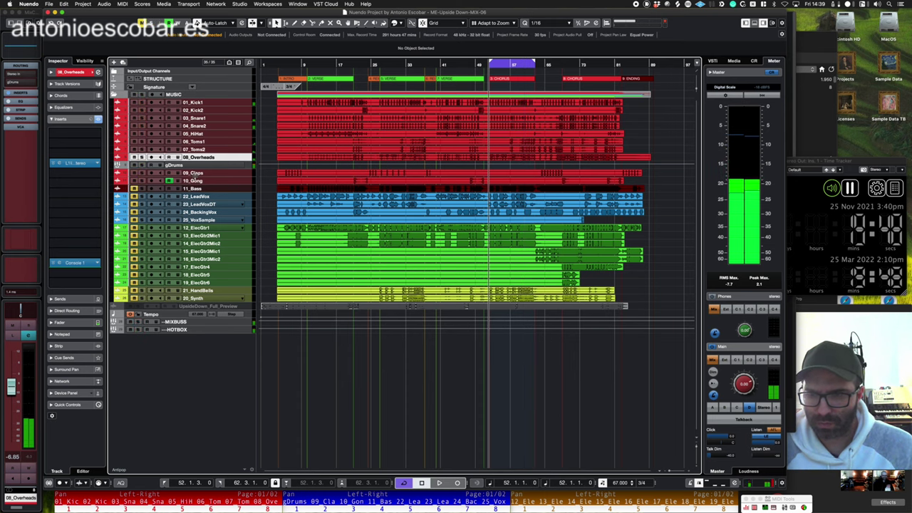
{"action": "left_click", "coordinate": [201, 189]}
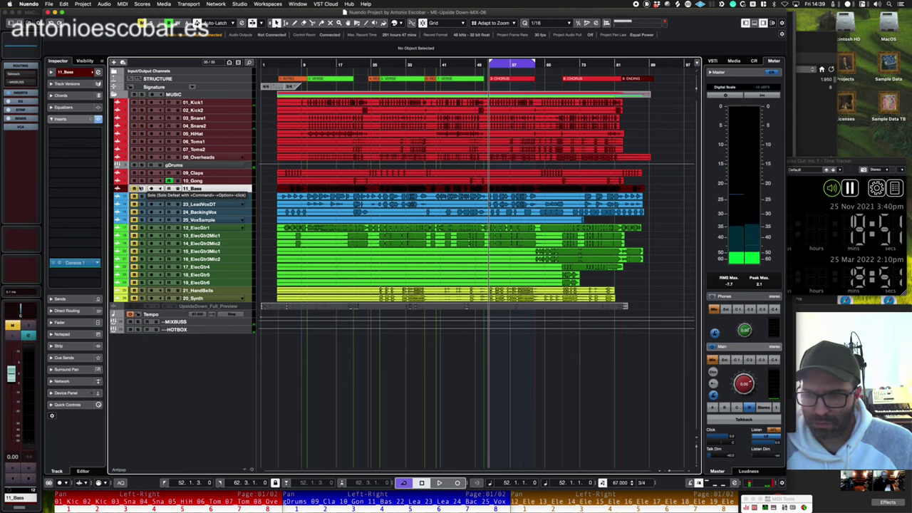
{"action": "key", "text": "s"}
{"action": "key", "text": "space"}
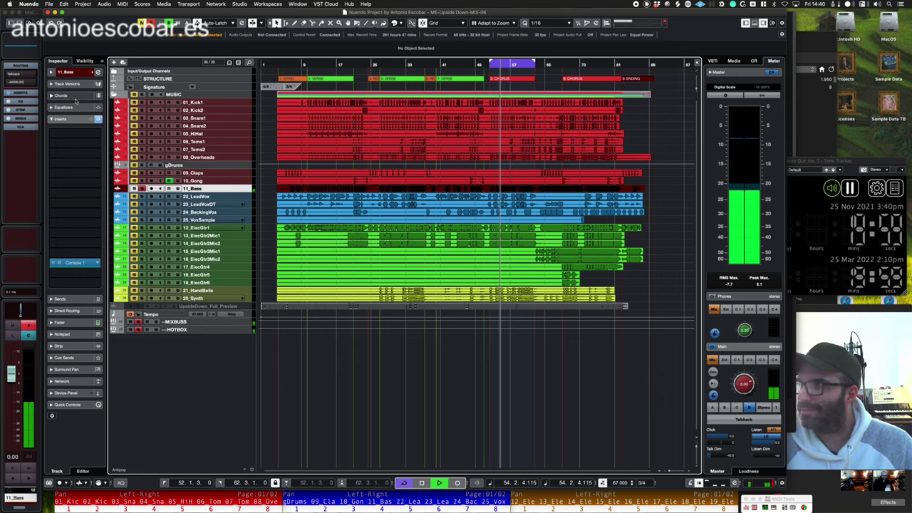
- Insert the CLA-76 Stereo compressor on the 11_Bass track above its Console 1 insert
{"action": "left_click", "coordinate": [84, 191]}
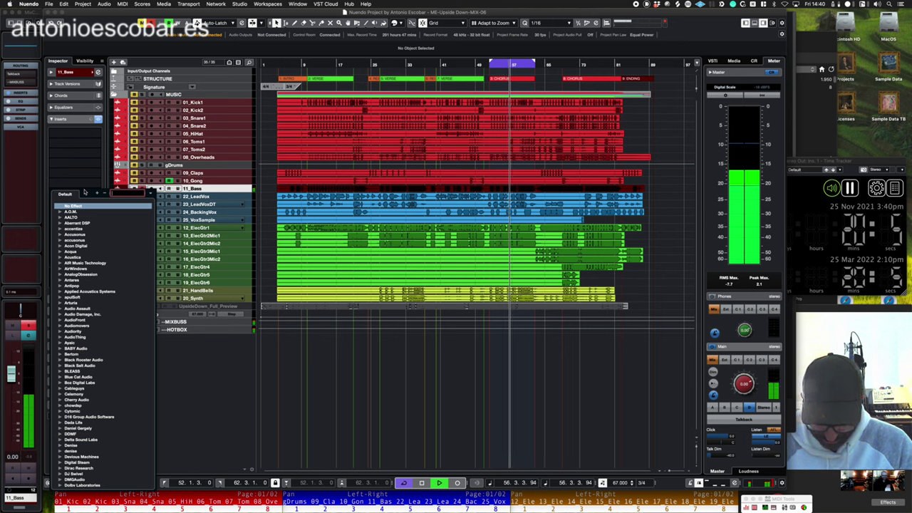
{"action": "type", "text": "CLA-76"}
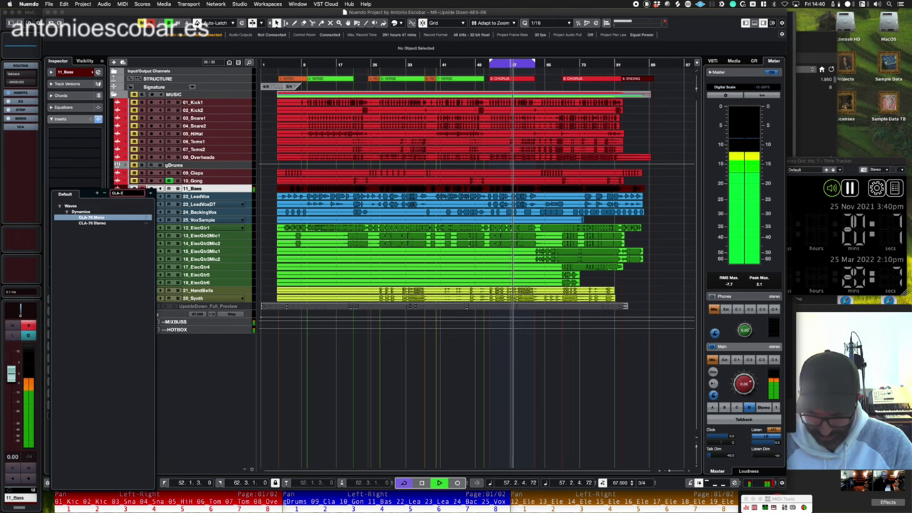
{"action": "left_click", "coordinate": [96, 225]}
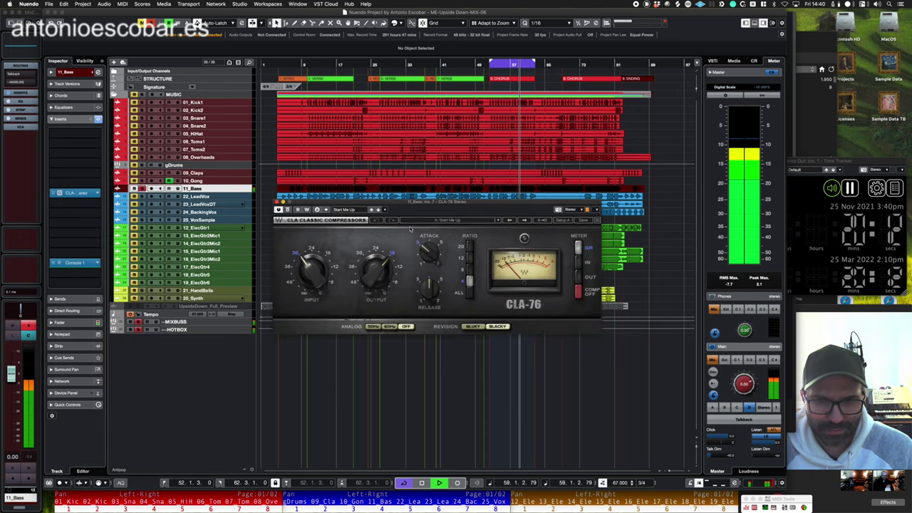
- Load the Blacky Bass preset in the bass compressor, fine-tune its input level and close the plug-in
{"action": "left_click", "coordinate": [437, 222]}
{"action": "mouse_move", "coordinate": [492, 305]}
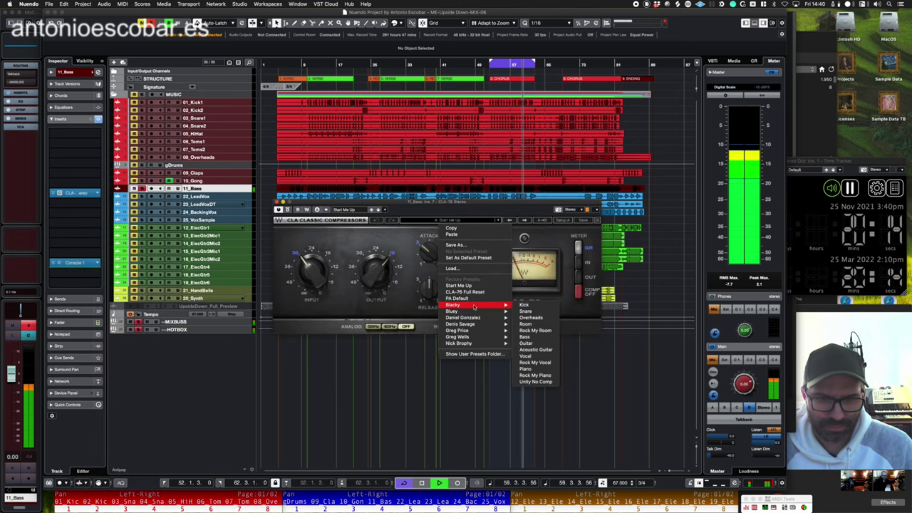
{"action": "left_click", "coordinate": [526, 336]}
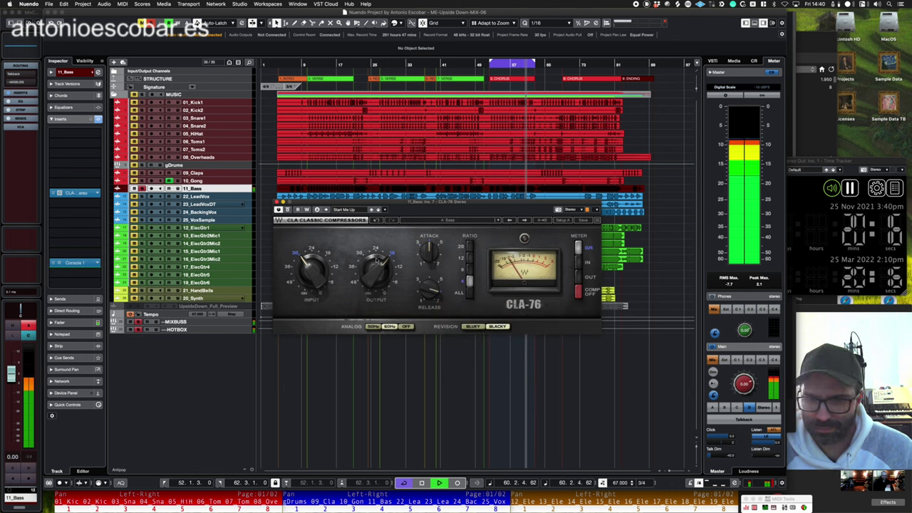
{"action": "left_click_drag", "start_coordinate": [315, 269], "coordinate": [315, 267]}
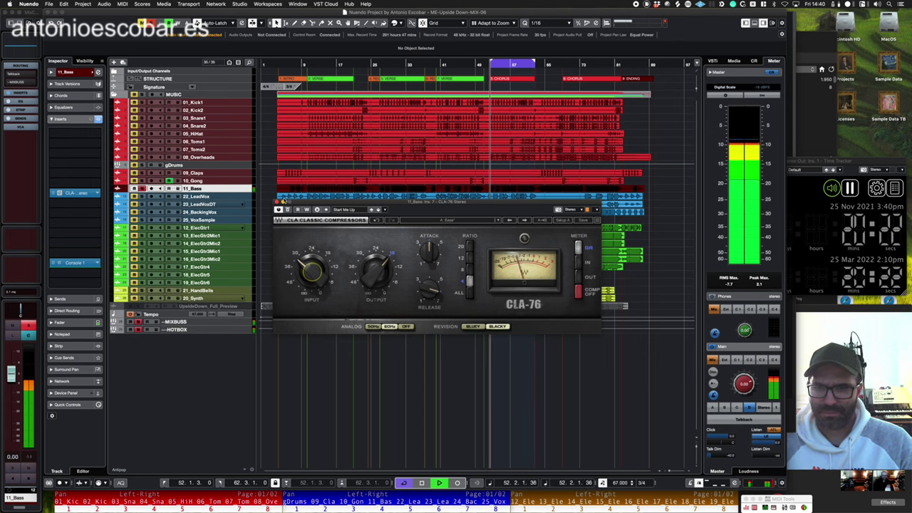
{"action": "left_click", "coordinate": [278, 202]}
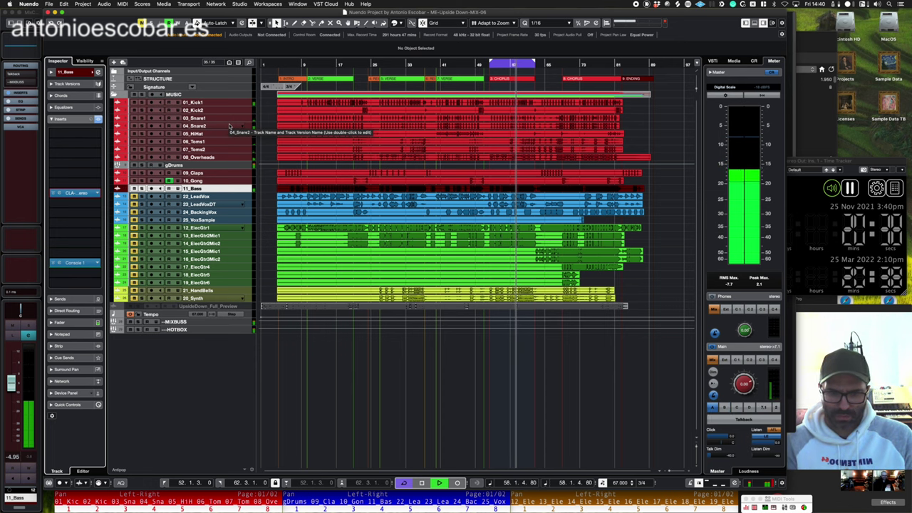
- Audition the 08_Overheads track in the chorus loop, soloed and together with the drums and bass
{"action": "key", "text": "d"}
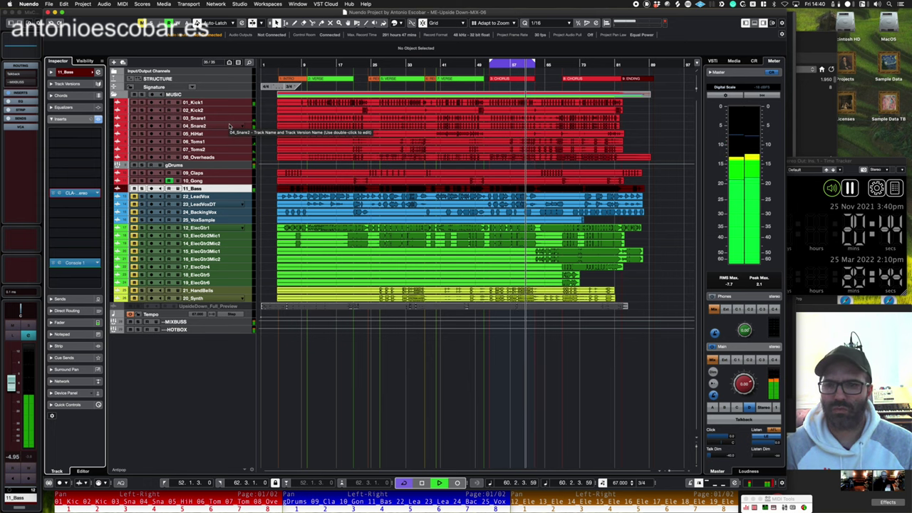
{"action": "left_click", "coordinate": [229, 158]}
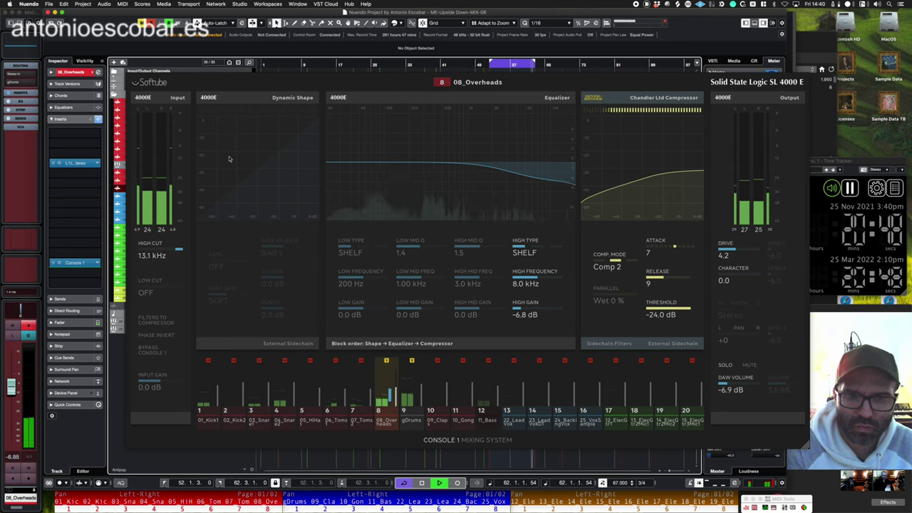
{"action": "key", "text": "s"}
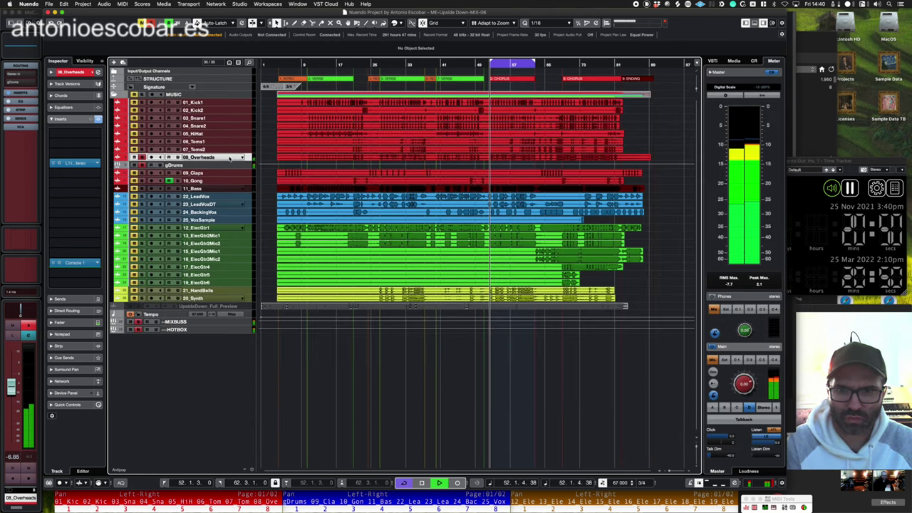
{"action": "key", "text": "space"}
{"action": "key", "text": "space"}
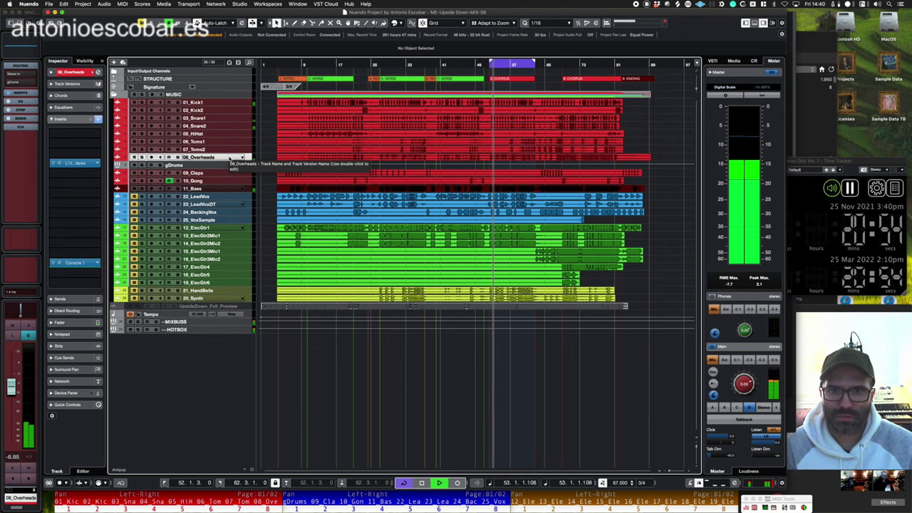
- Select the 22_LeadVox track and audition it in the chorus loop
{"action": "left_click", "coordinate": [222, 197]}
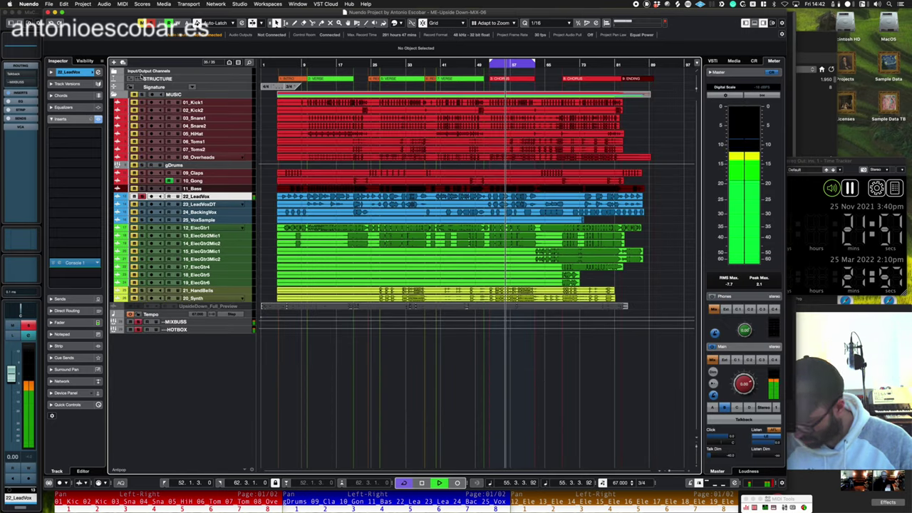
{"action": "key", "text": "space"}
{"action": "key", "text": "space"}
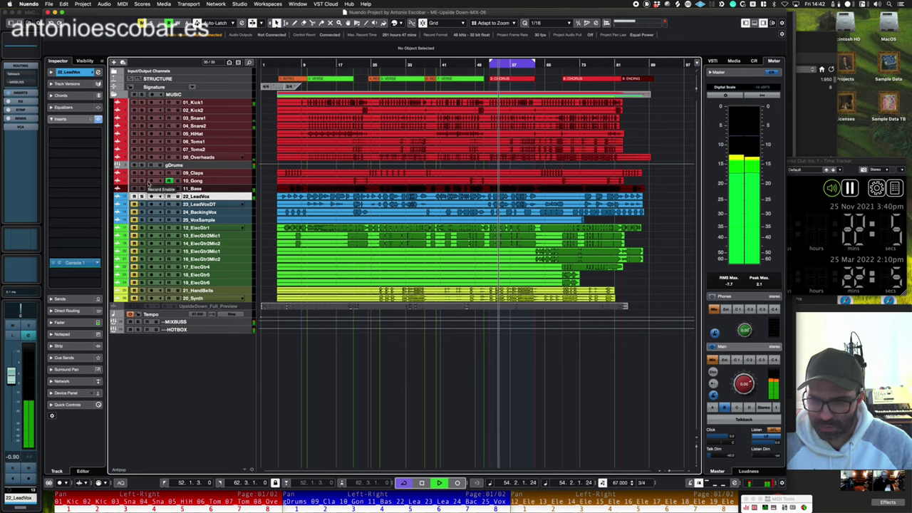
- Stop playback, duplicate the 22_LeadVox track and rename the copy FX 22_LeadVox (D)
{"action": "key", "text": "space"}
{"action": "right_click", "coordinate": [191, 197]}
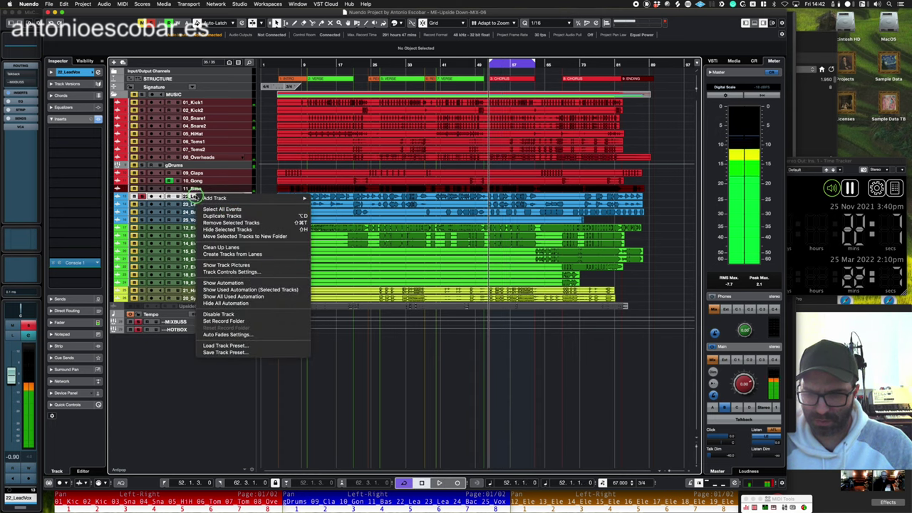
{"action": "left_click", "coordinate": [214, 216]}
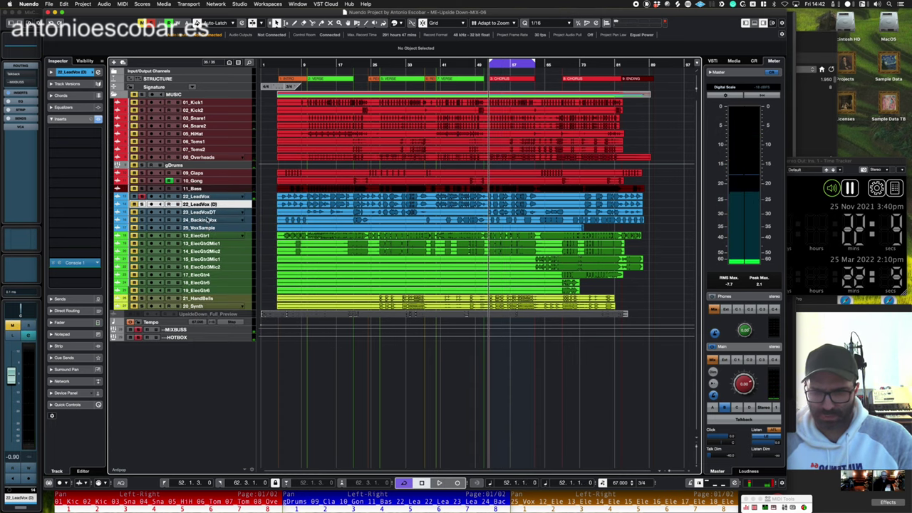
{"action": "double_click", "coordinate": [201, 204]}
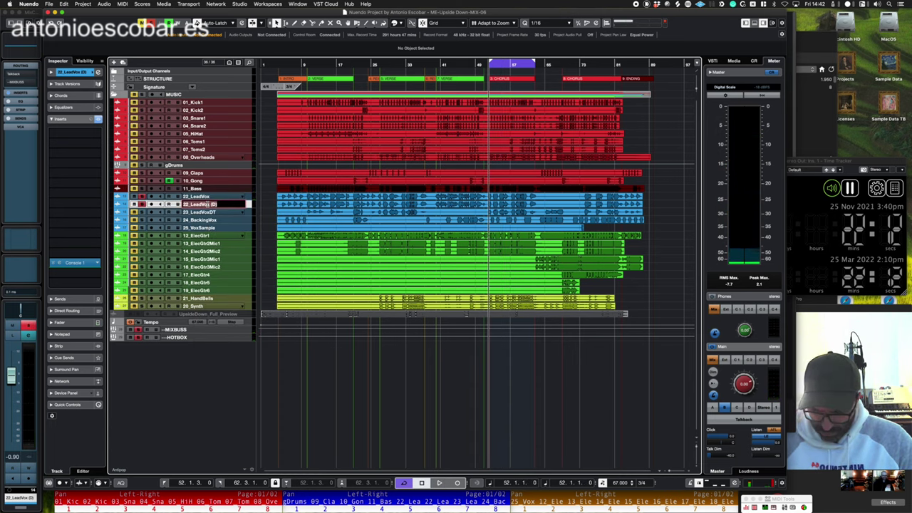
{"action": "type", "text": "FX"}
{"action": "key", "text": "Return"}
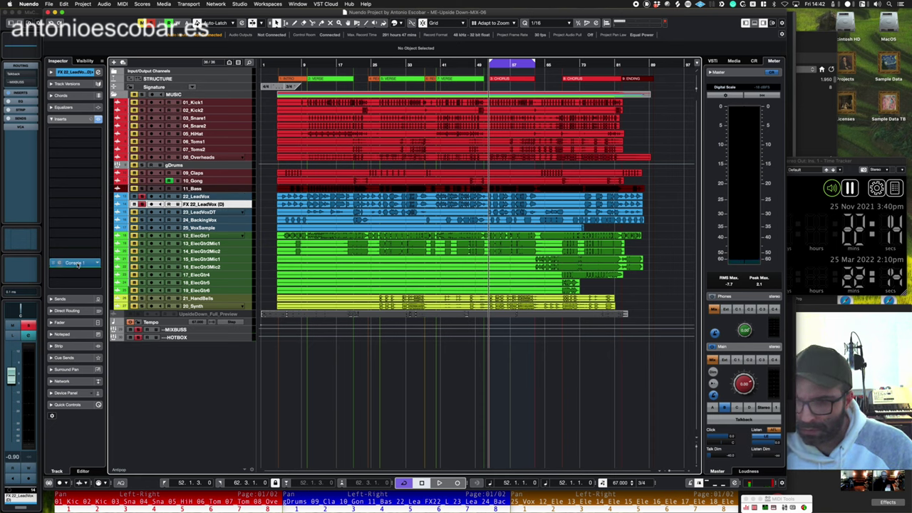
- On the FX vocal track, move Console 1 to an earlier insert slot and insert ValhallaDelay after it
{"action": "left_click_drag", "start_coordinate": [78, 265], "coordinate": [82, 163]}
{"action": "type", "text": "VLA"}
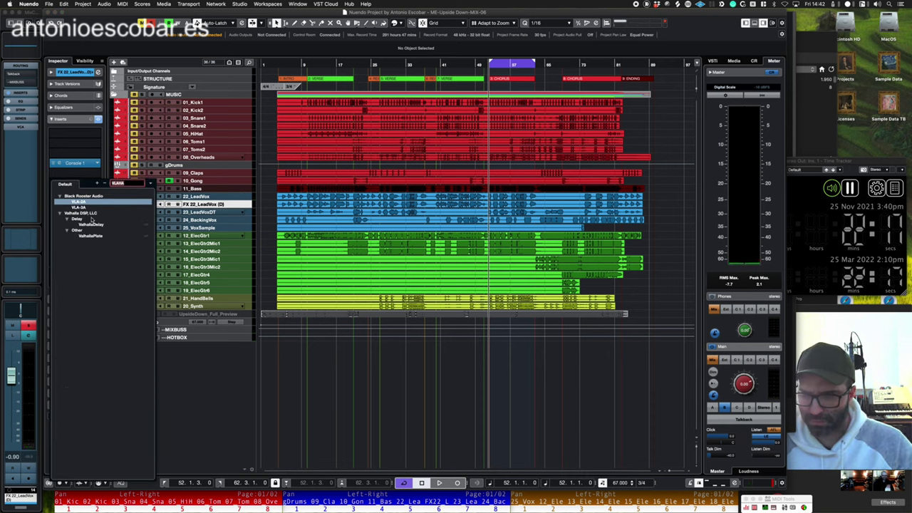
{"action": "double_click", "coordinate": [91, 223]}
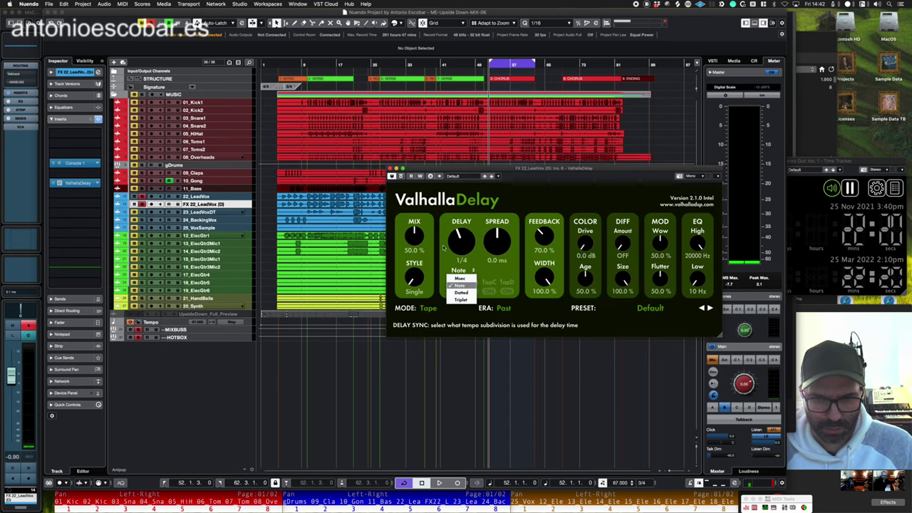
- During playback, set ValhallaDelay to BBD mode with a 1/64 note delay, 3.6 ms spread and 100% mix
{"action": "left_click_drag", "start_coordinate": [458, 240], "coordinate": [455, 259]}
{"action": "key", "text": "space"}
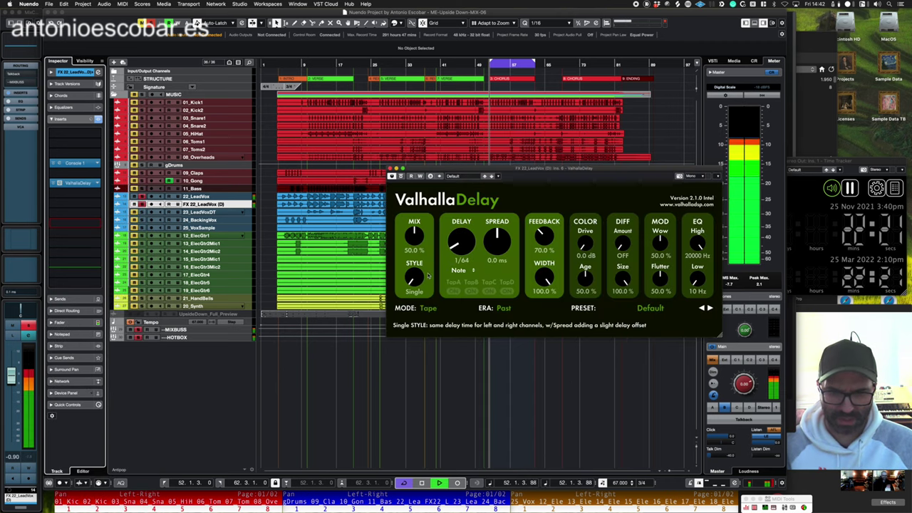
{"action": "left_click_drag", "start_coordinate": [498, 243], "coordinate": [500, 234]}
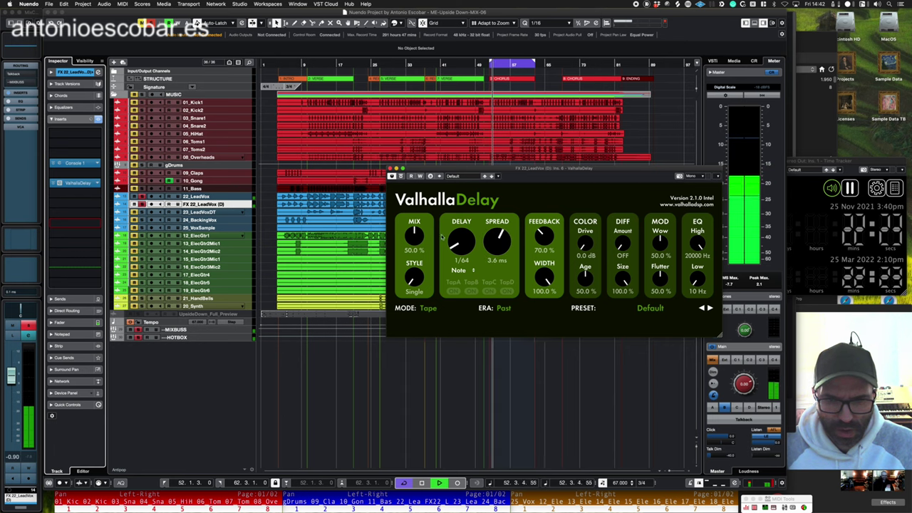
{"action": "left_click_drag", "start_coordinate": [416, 237], "coordinate": [428, 186]}
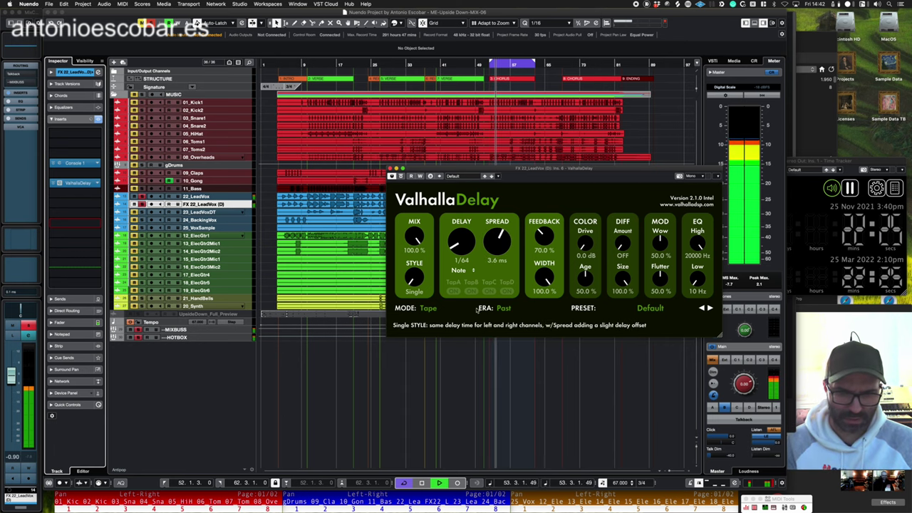
{"action": "left_click", "coordinate": [429, 308]}
{"action": "left_click", "coordinate": [438, 340]}
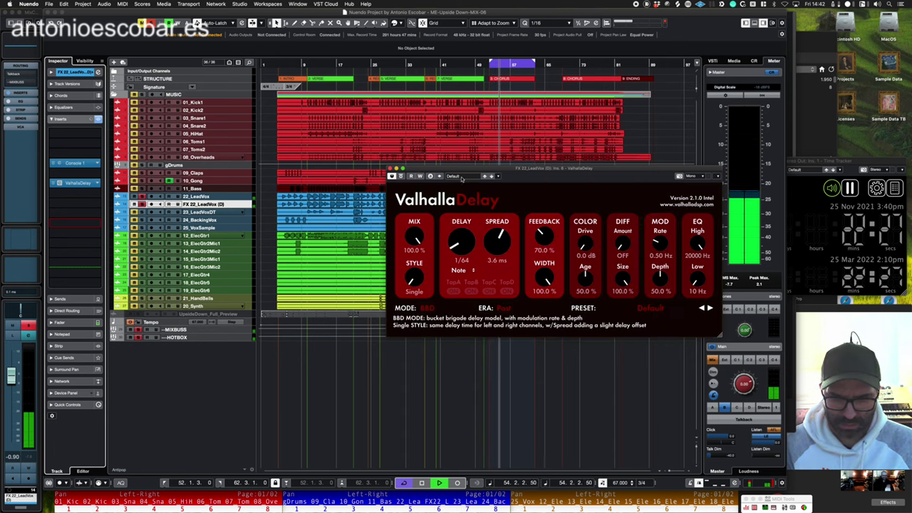
- Refine ValhallaDelay with a 540 Hz low EQ, 1/32 delay, 12.5% diffusion, 14.8 dB drive and 10.8 ms spread
{"action": "left_click_drag", "start_coordinate": [460, 170], "coordinate": [346, 216]}
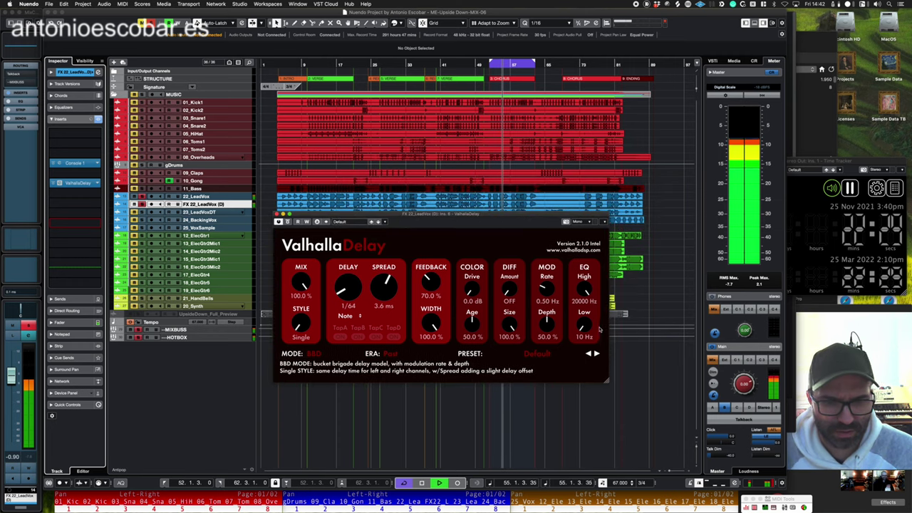
{"action": "left_click_drag", "start_coordinate": [586, 325], "coordinate": [580, 302]}
{"action": "left_click_drag", "start_coordinate": [353, 288], "coordinate": [356, 277]}
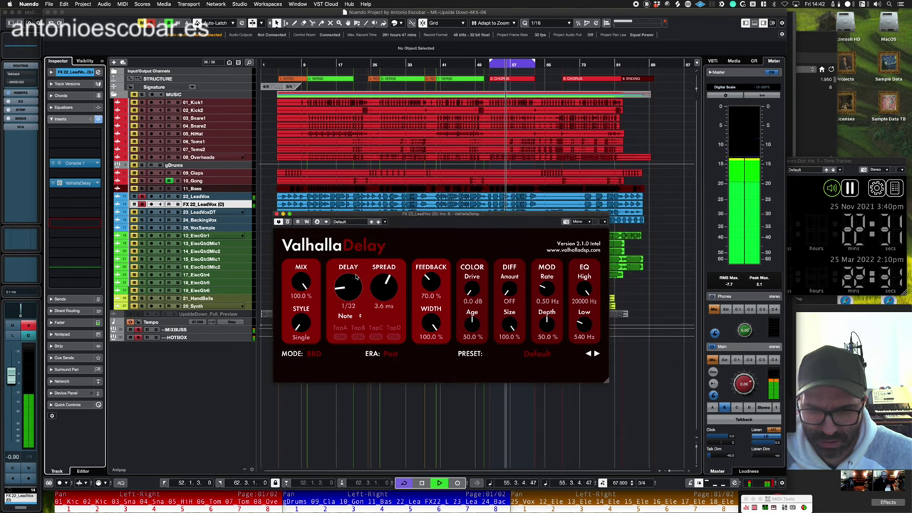
{"action": "mouse_move", "coordinate": [509, 289]}
{"action": "left_mouse_down"}
{"action": "mouse_move", "coordinate": [510, 271]}
{"action": "mouse_move", "coordinate": [509, 280]}
{"action": "left_mouse_up"}
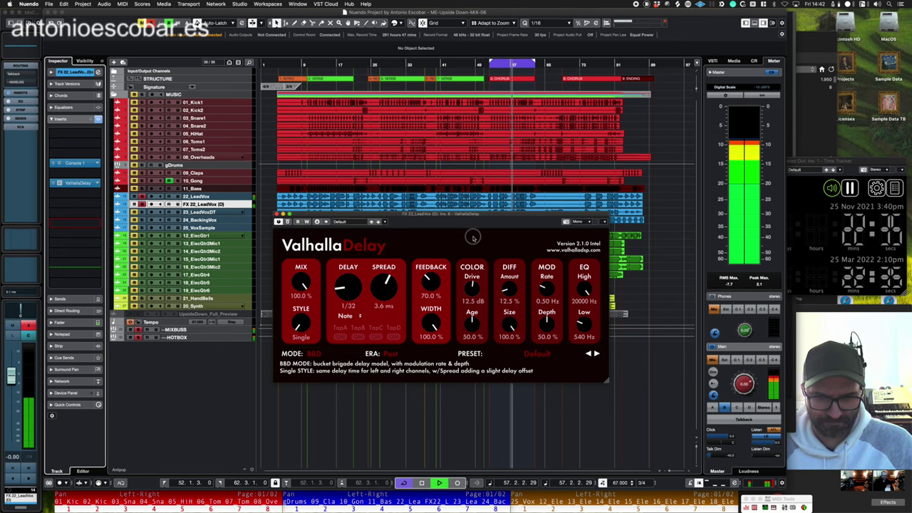
{"action": "left_click_drag", "start_coordinate": [474, 288], "coordinate": [474, 278]}
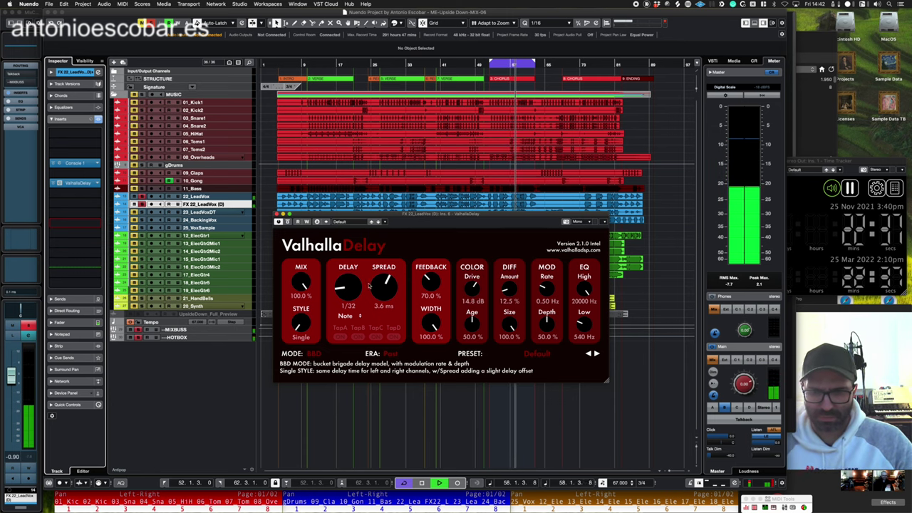
{"action": "left_click_drag", "start_coordinate": [385, 286], "coordinate": [385, 278]}
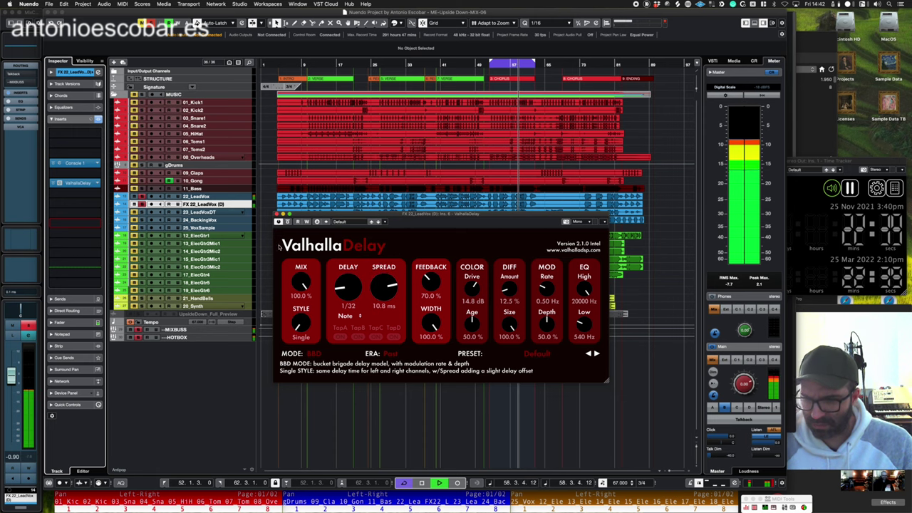
- Duplicate the FX 22_LeadVox (D) track, stop playback and select both FX copies
{"action": "right_click", "coordinate": [211, 203]}
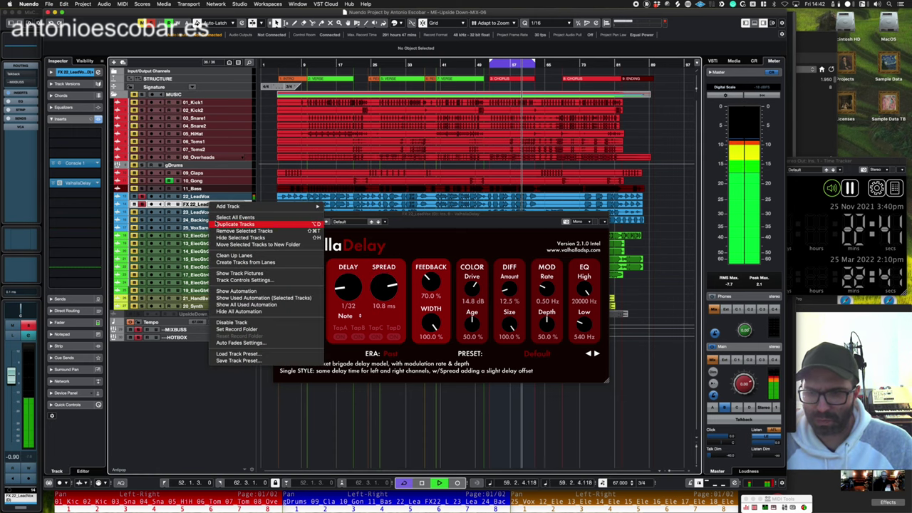
{"action": "left_click", "coordinate": [234, 224]}
{"action": "key", "text": "space"}
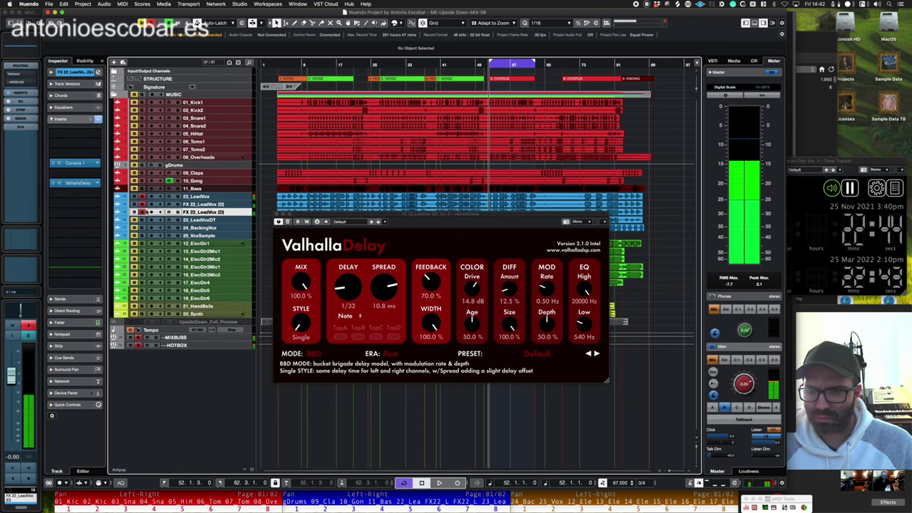
{"action": "left_click", "coordinate": [215, 205], "text": "shift"}
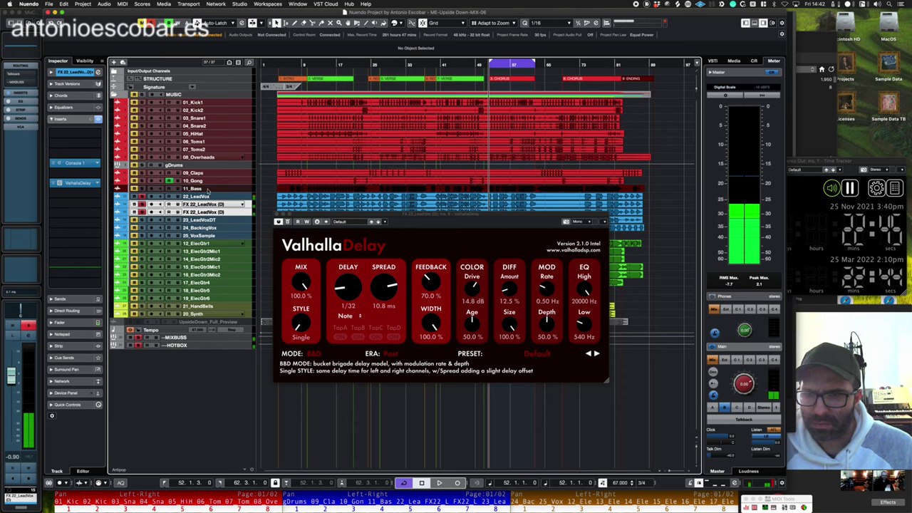
{"action": "left_click", "coordinate": [84, 4]}
{"action": "mouse_move", "coordinate": [164, 84]}
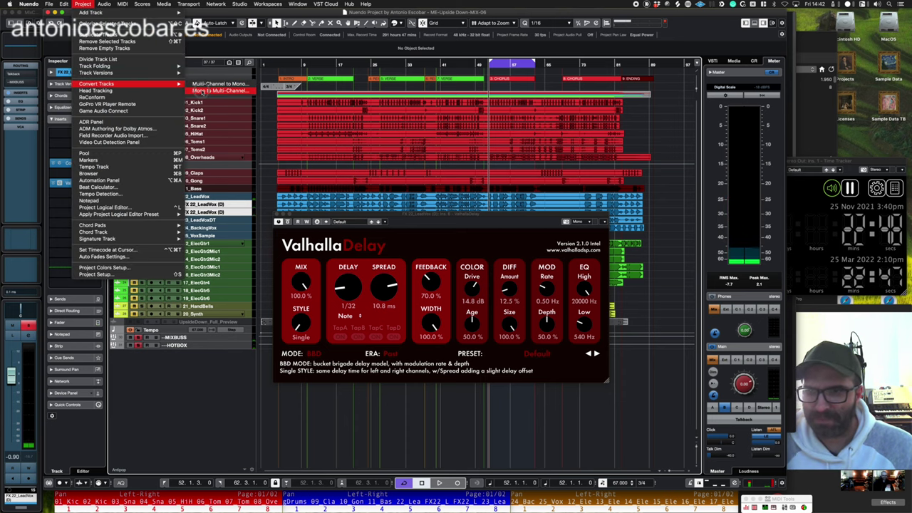
{"action": "left_click", "coordinate": [203, 91]}
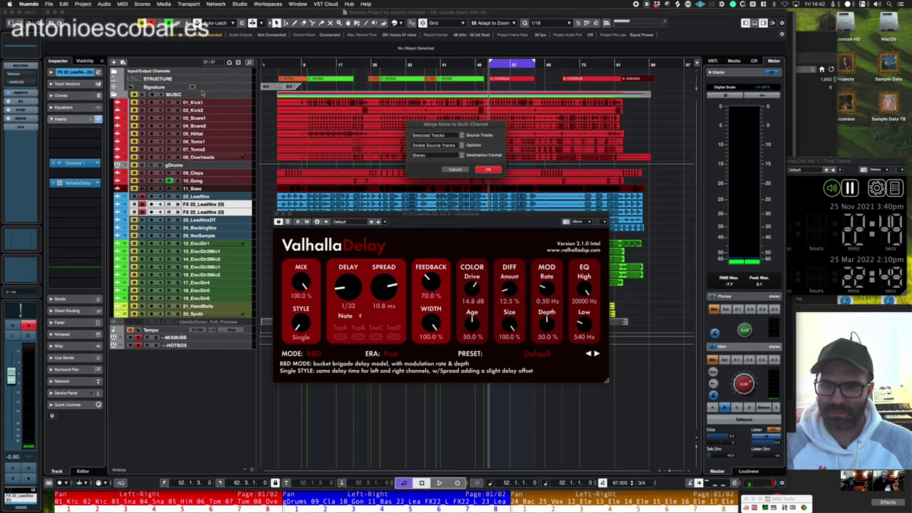
{"action": "key", "text": "Return"}
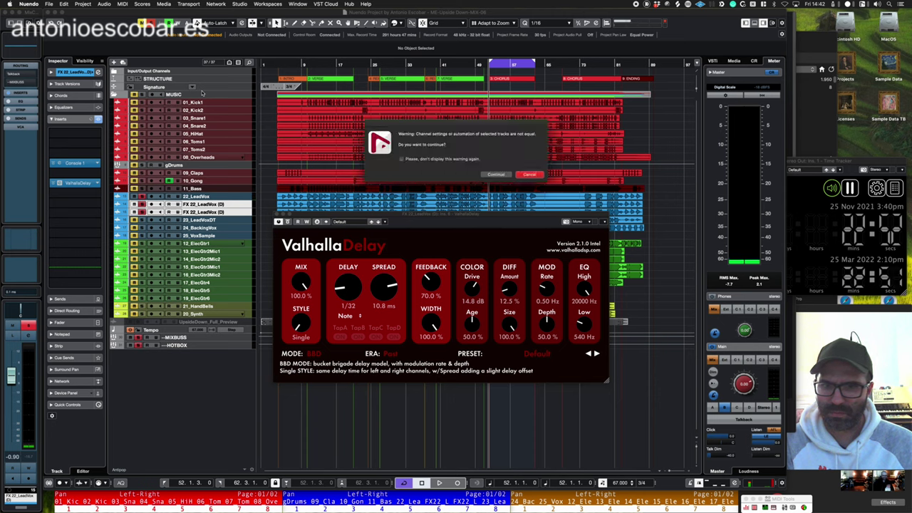
{"action": "key", "text": "Return"}
{"action": "left_click", "coordinate": [82, 3]}
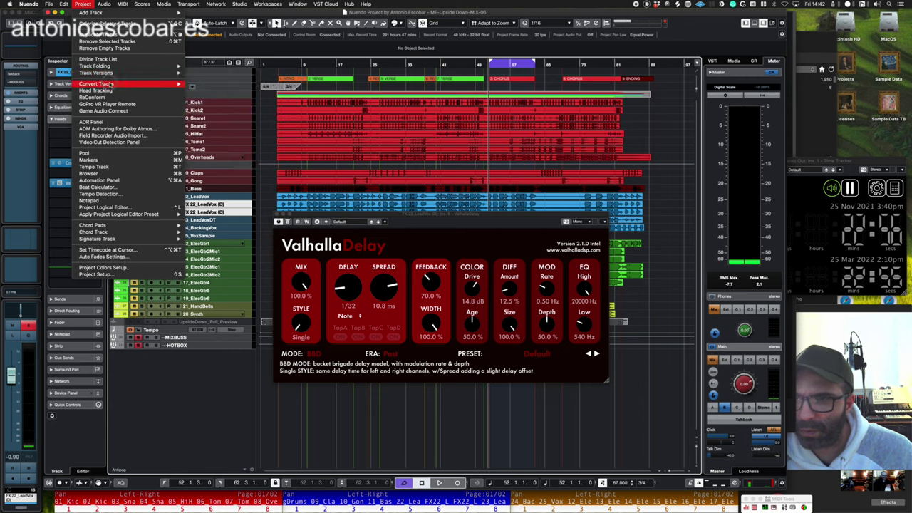
{"action": "mouse_move", "coordinate": [106, 66]}
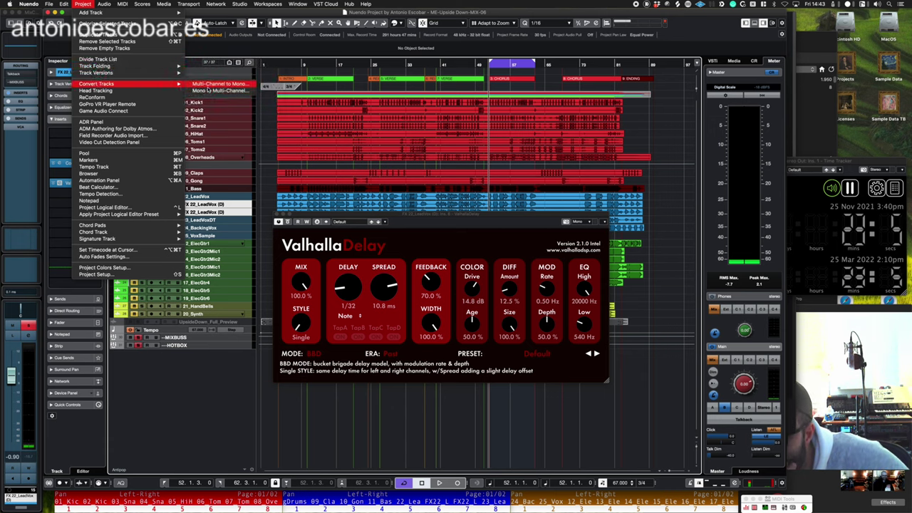
{"action": "left_click", "coordinate": [208, 83]}
{"action": "key", "text": "Escape"}
- Merge the two selected mono FX 22_LeadVox (D) tracks into one stereo track, deleting the source tracks and accepting differing channel settings
{"action": "left_click", "coordinate": [84, 4]}
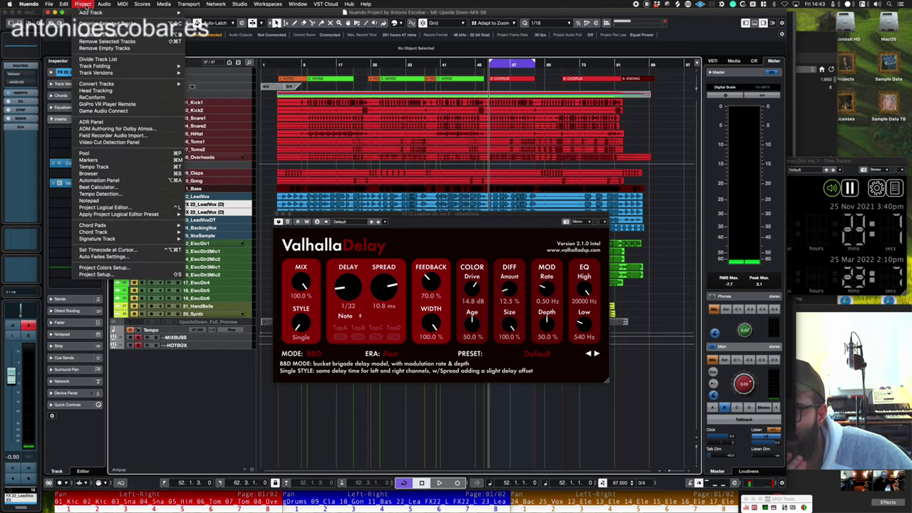
{"action": "mouse_move", "coordinate": [94, 74]}
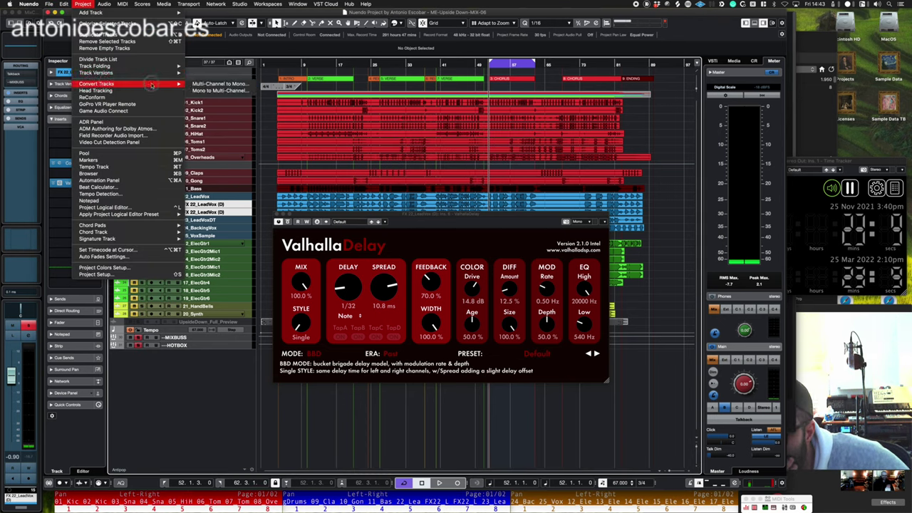
{"action": "left_click", "coordinate": [202, 92]}
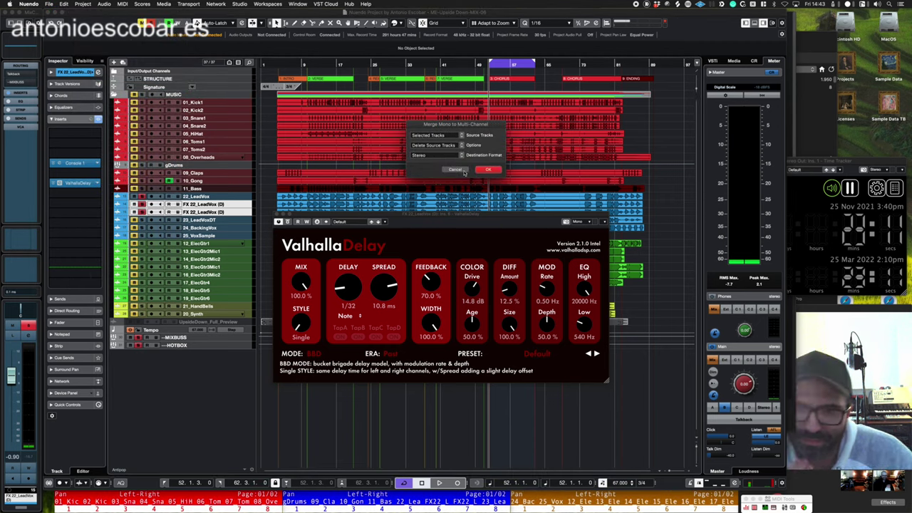
{"action": "left_click", "coordinate": [485, 169]}
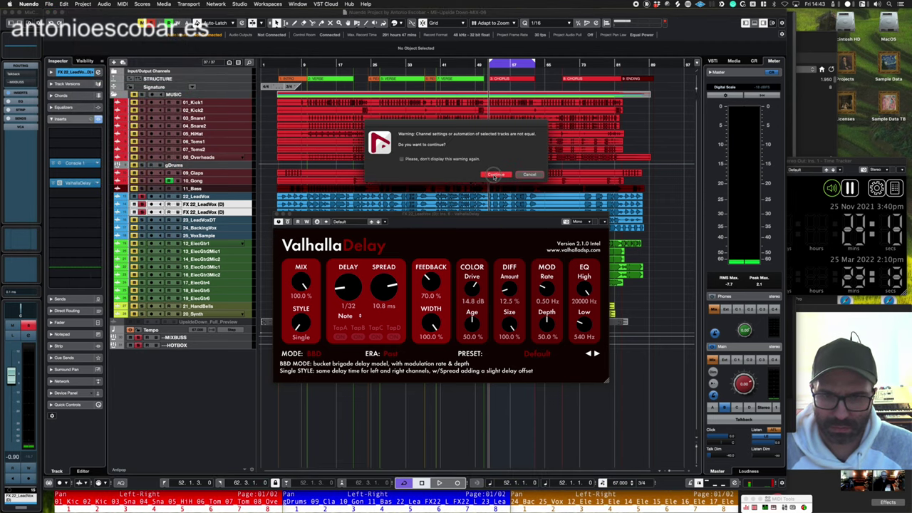
{"action": "left_click", "coordinate": [495, 175]}
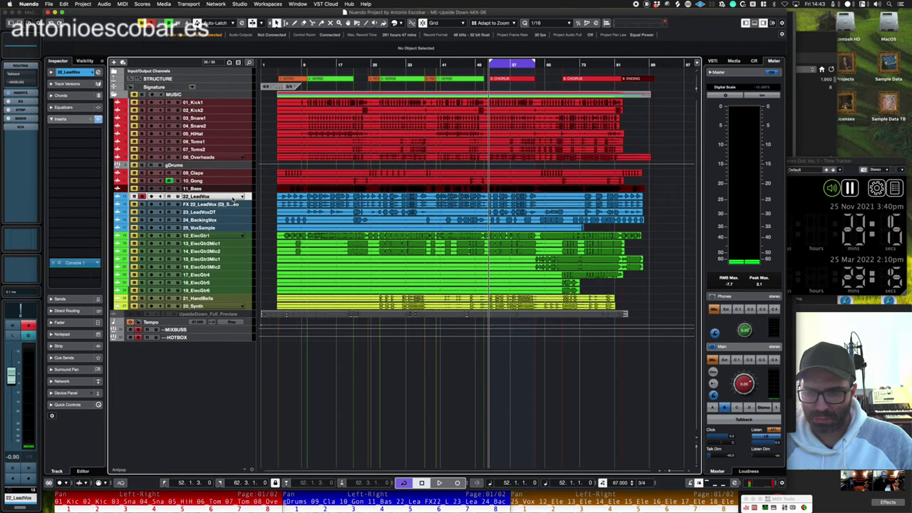
- Audition the merged stereo FX vocal track, stop playback and insert Decapitator directly after ValhallaDelay
{"action": "left_click", "coordinate": [228, 204]}
{"action": "key", "text": "space"}
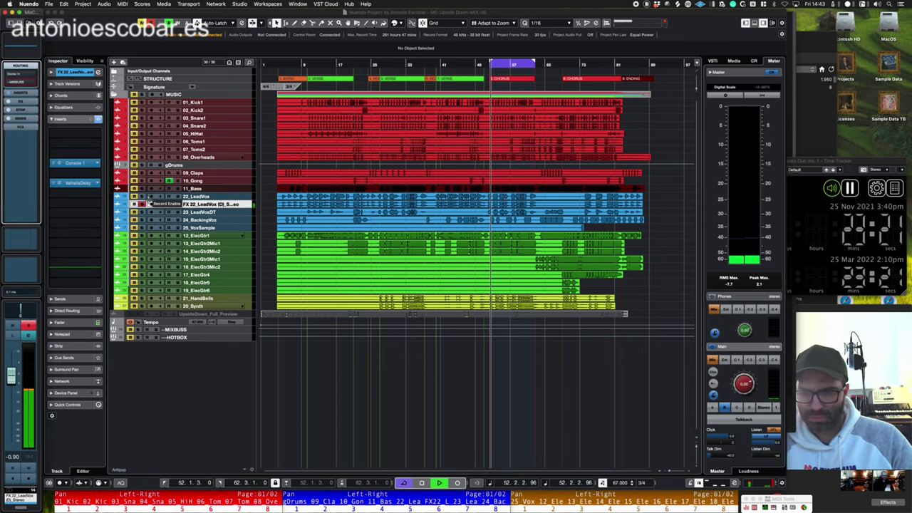
{"action": "key", "text": "space"}
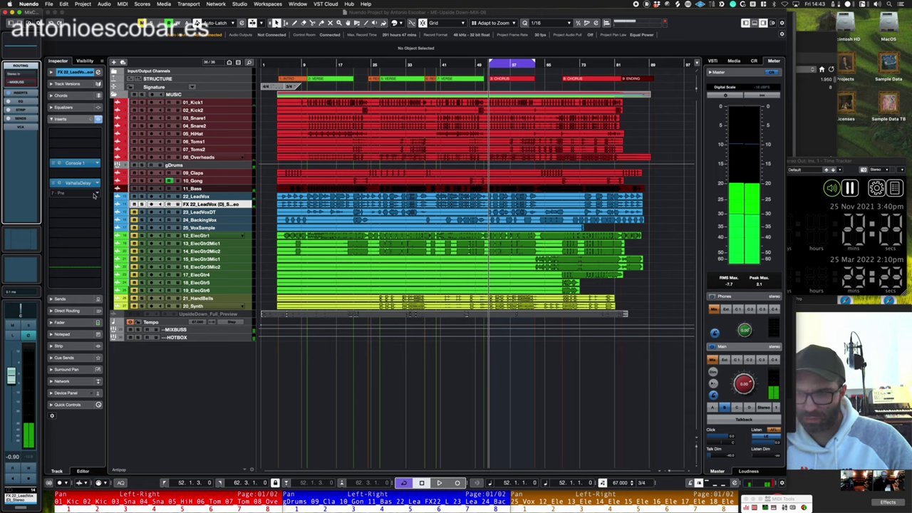
{"action": "left_click", "coordinate": [95, 195]}
{"action": "type", "text": "DECAP"}
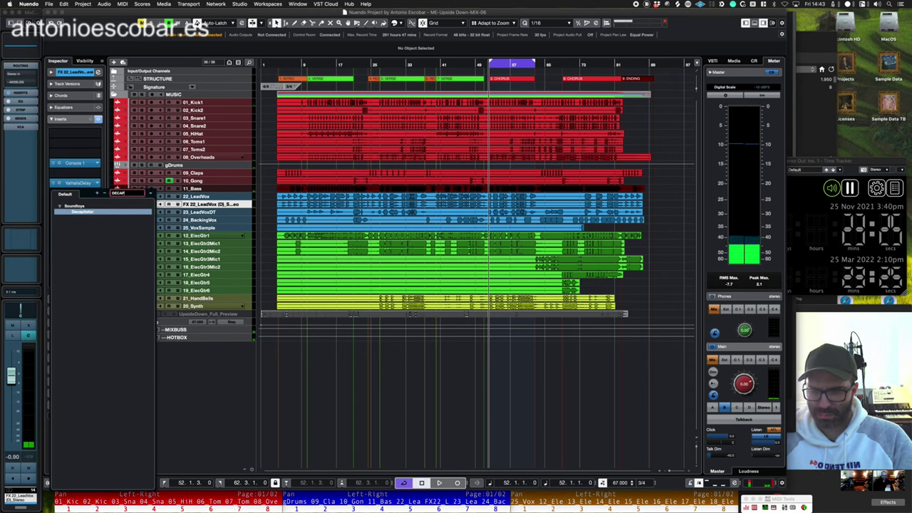
{"action": "key", "text": "Return"}
- During playback, lower the stereo FX vocal track to -17.3 dB and compare Decapitator's E style before returning to A
{"action": "key", "text": "space"}
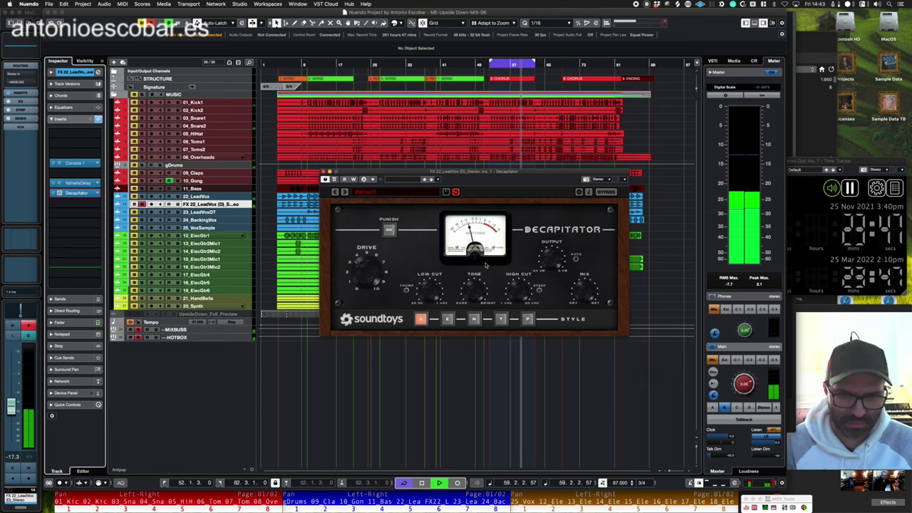
{"action": "left_click", "coordinate": [447, 320]}
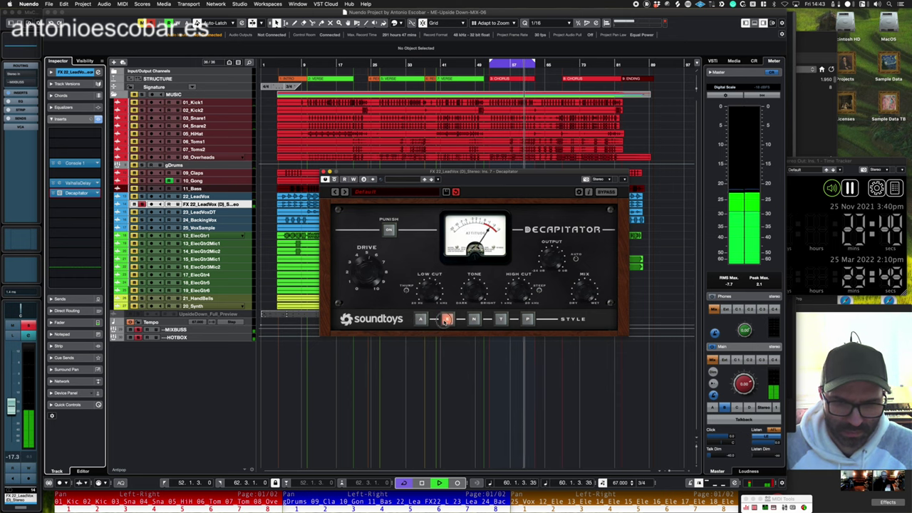
{"action": "left_click", "coordinate": [421, 319]}
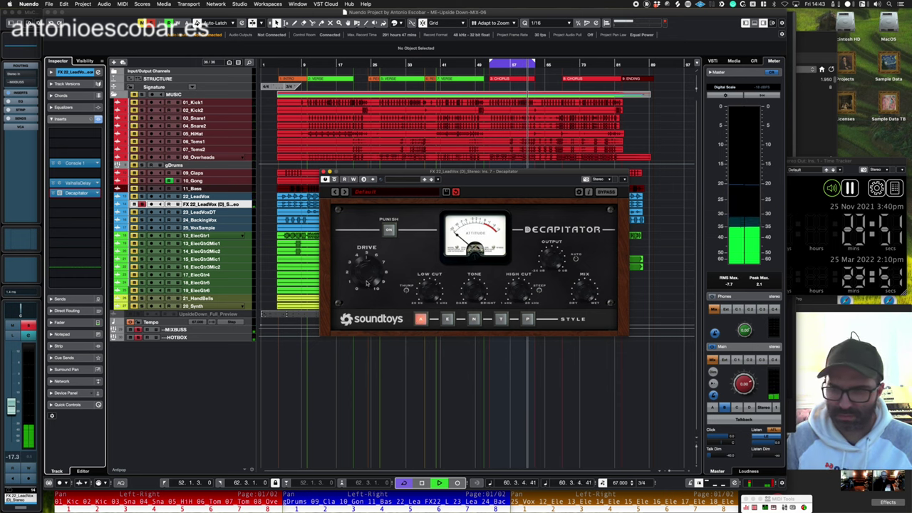
- Check the Console 1 settings on the stereo FX vocal track, then close the Console 1 and Decapitator windows
{"action": "left_click", "coordinate": [80, 164]}
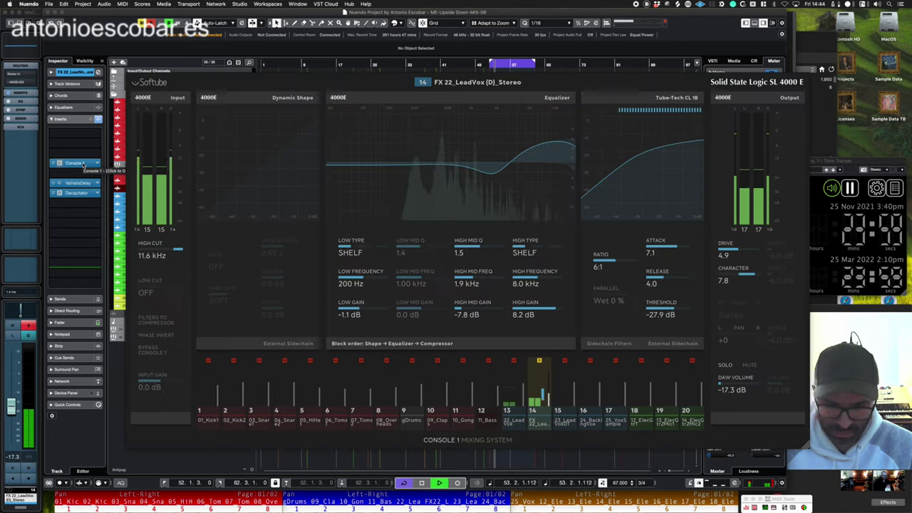
{"action": "left_click", "coordinate": [83, 164]}
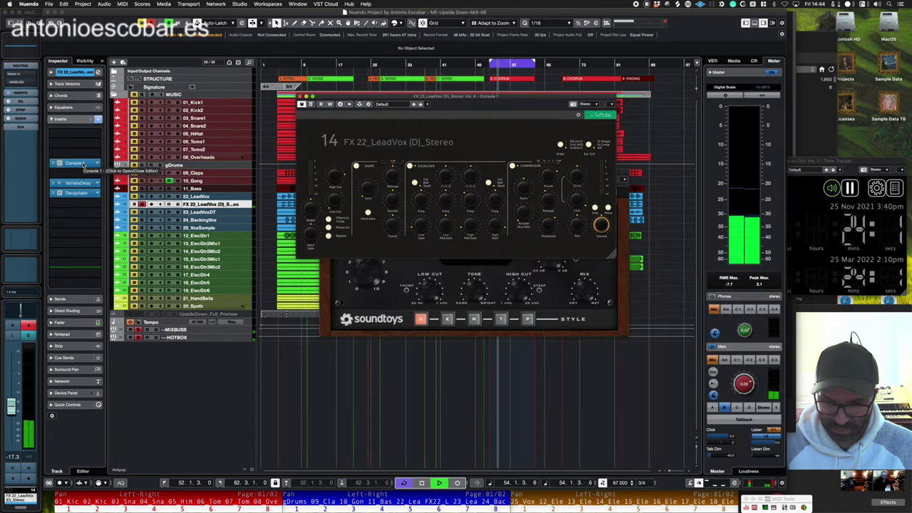
{"action": "left_click", "coordinate": [300, 96]}
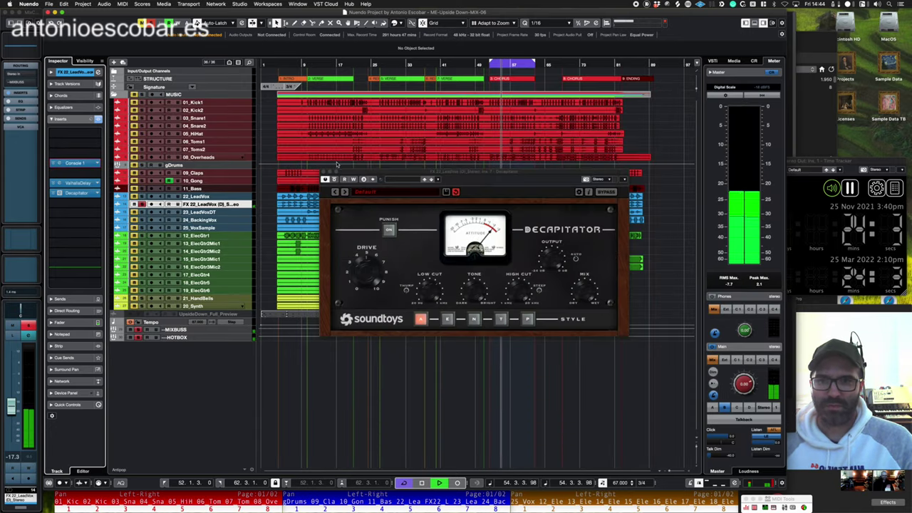
{"action": "left_click", "coordinate": [322, 173]}
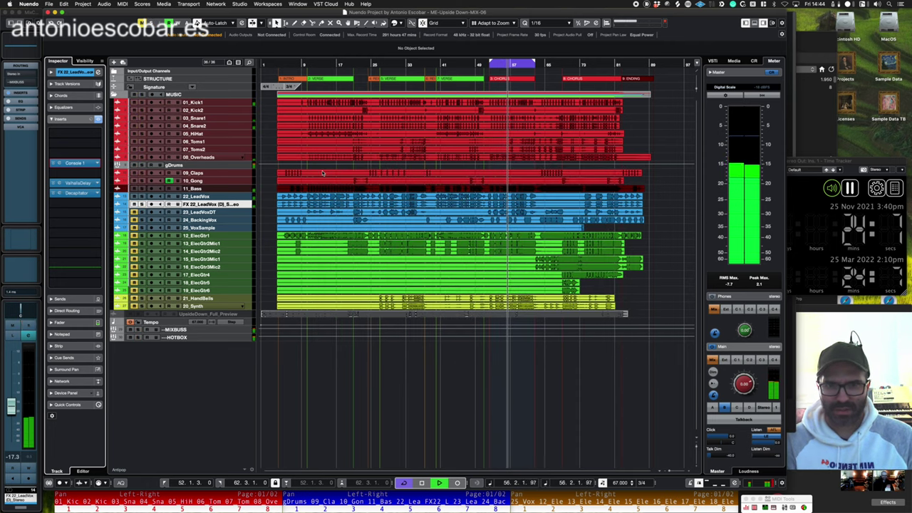
- Save the project as version ME-Upside Down-MIX-07, replay the chorus and bring 22_LeadVox to -2.47 dB
{"action": "left_click", "coordinate": [227, 189]}
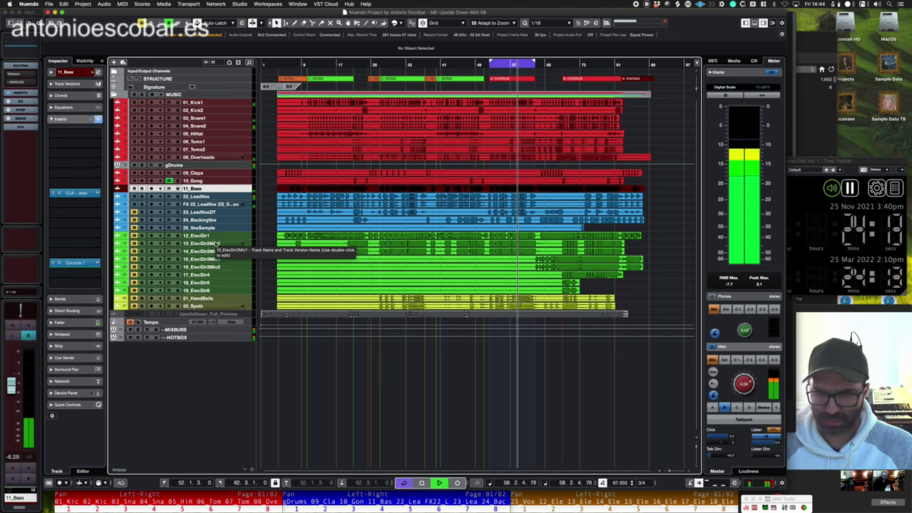
{"action": "key", "text": "space"}
{"action": "key", "text": "space"}
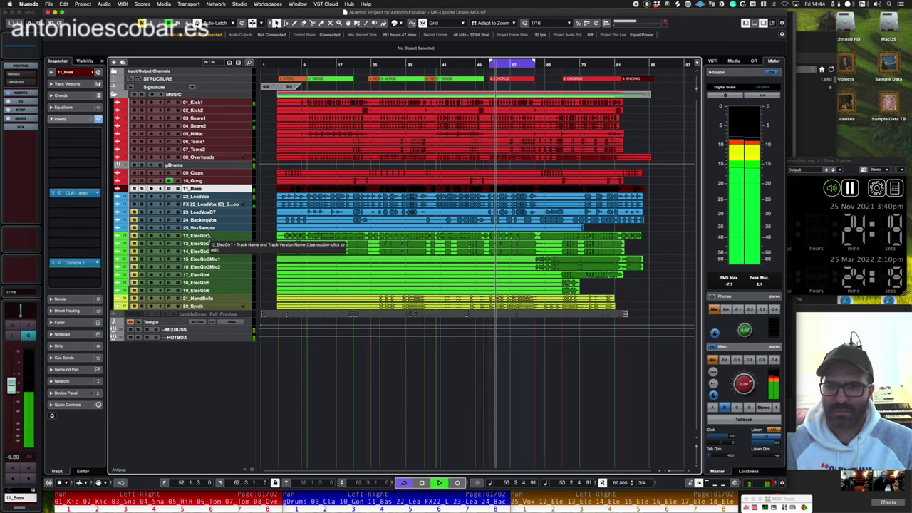
{"action": "left_click", "coordinate": [227, 198]}
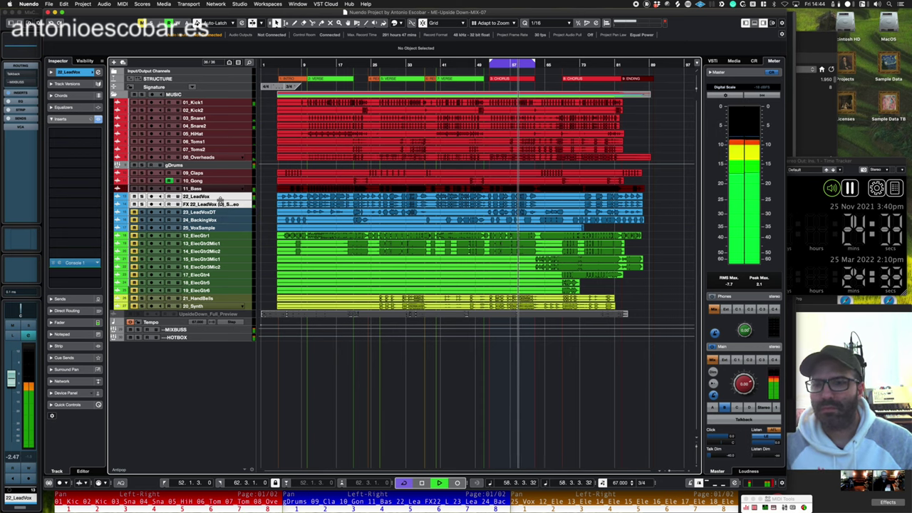
- Insert FabFilter Pro-Q 3 on the 01_Kick1 track in the slot directly after Console 1
{"action": "left_click", "coordinate": [212, 103]}
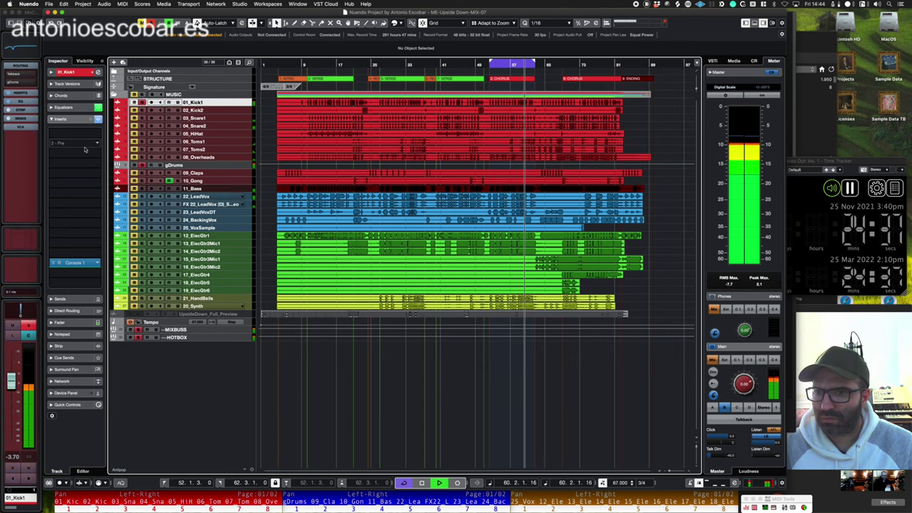
{"action": "left_click", "coordinate": [83, 161]}
{"action": "key", "text": "Escape"}
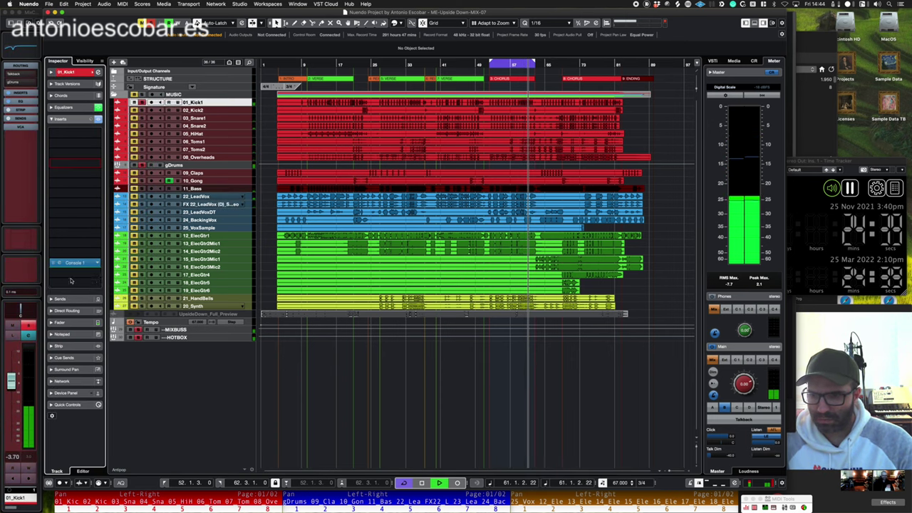
{"action": "left_click", "coordinate": [70, 275]}
{"action": "type", "text": "pro-q"}
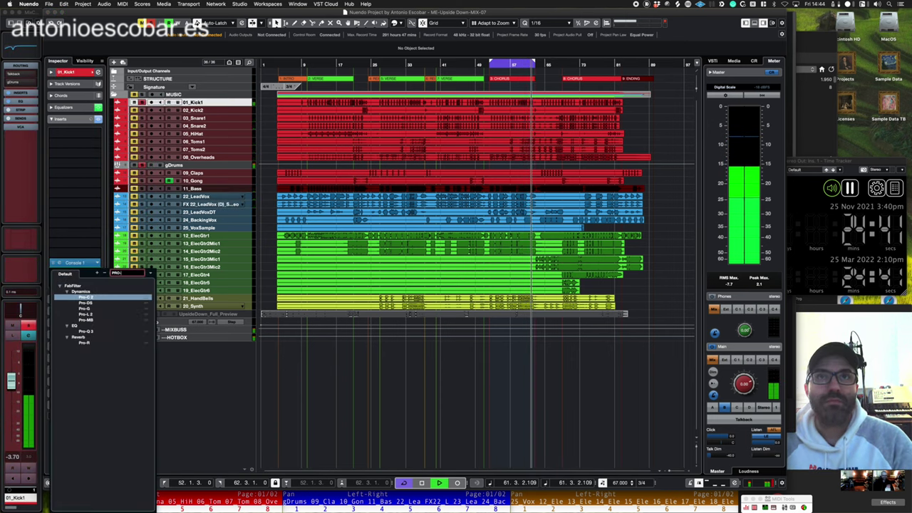
{"action": "key", "text": "Return"}
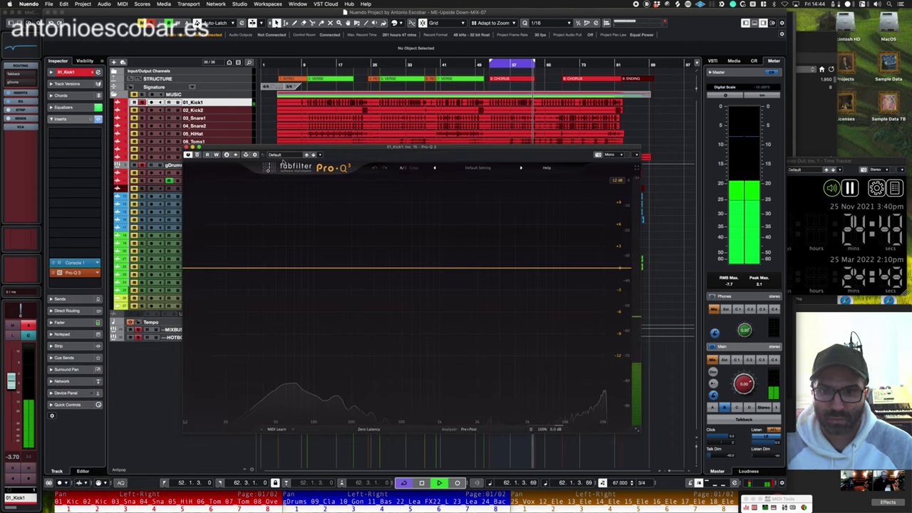
- Add a dynamic bell band at about 19 Hz to the kick's Pro-Q 3 with an upward range of about 8 dB
{"action": "left_click", "coordinate": [222, 268]}
{"action": "right_click", "coordinate": [223, 268]}
{"action": "mouse_move", "coordinate": [243, 279]}
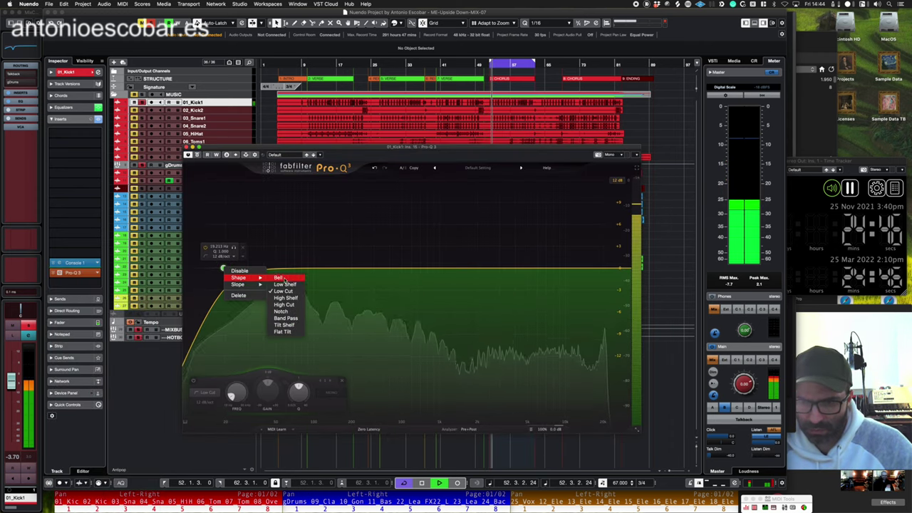
{"action": "left_click", "coordinate": [278, 278]}
{"action": "right_click", "coordinate": [224, 268]}
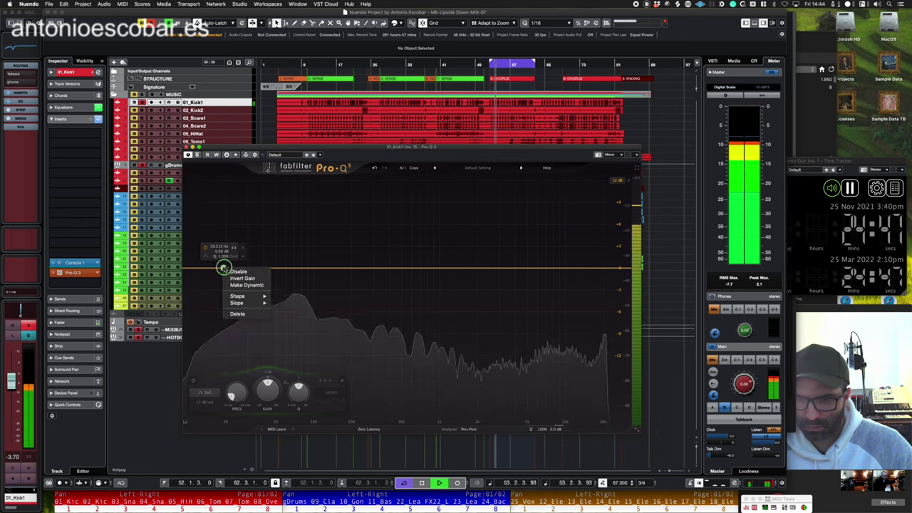
{"action": "left_click", "coordinate": [231, 286]}
{"action": "left_click_drag", "start_coordinate": [223, 268], "coordinate": [225, 210]}
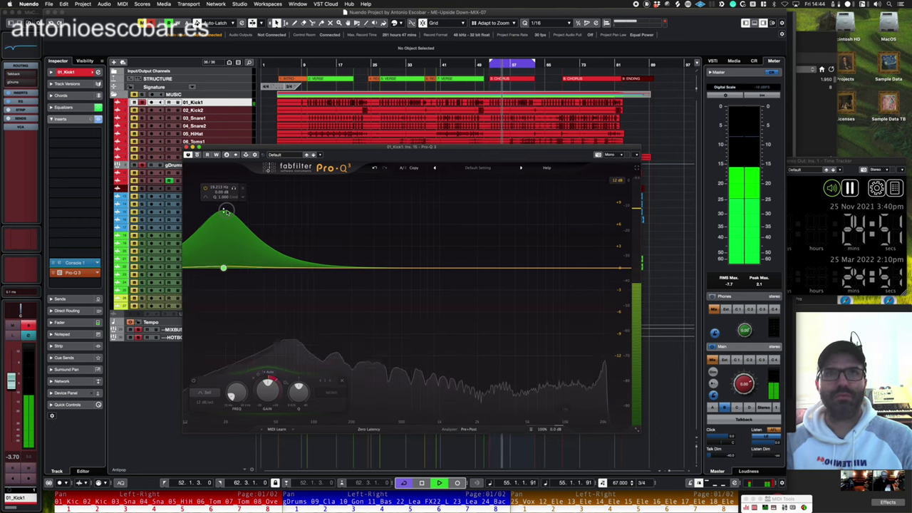
{"action": "key", "text": "super+w"}
{"action": "key", "text": "s"}
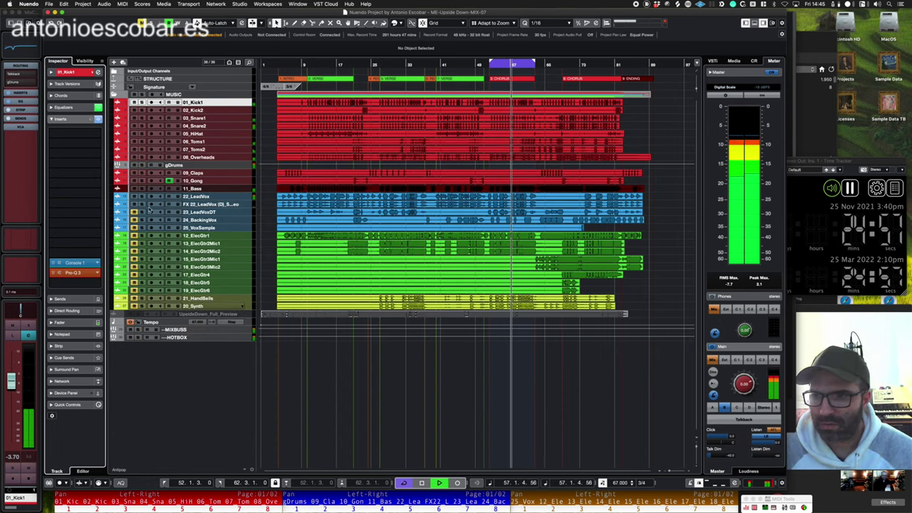
- Move the kick's dynamic bell band to about 25 Hz and raise its dynamic range to about 10 dB
{"action": "left_click", "coordinate": [74, 273]}
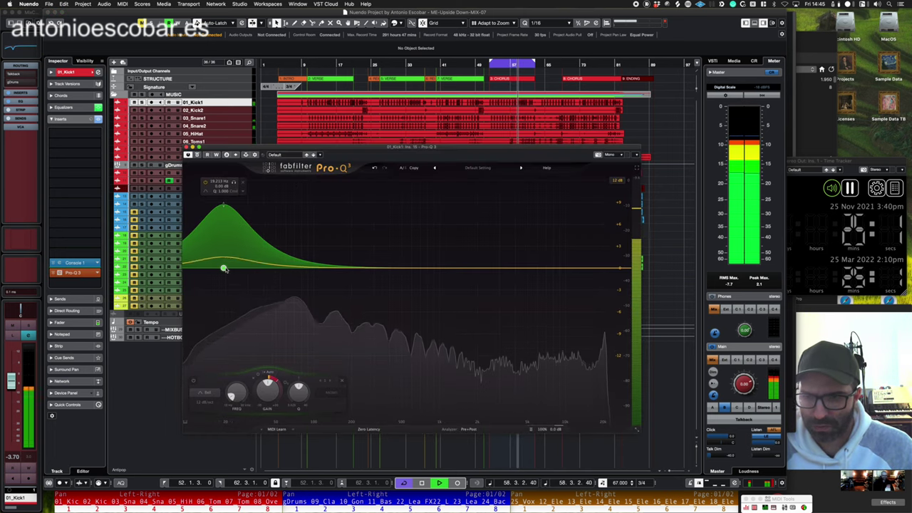
{"action": "left_click_drag", "start_coordinate": [223, 268], "coordinate": [237, 268]}
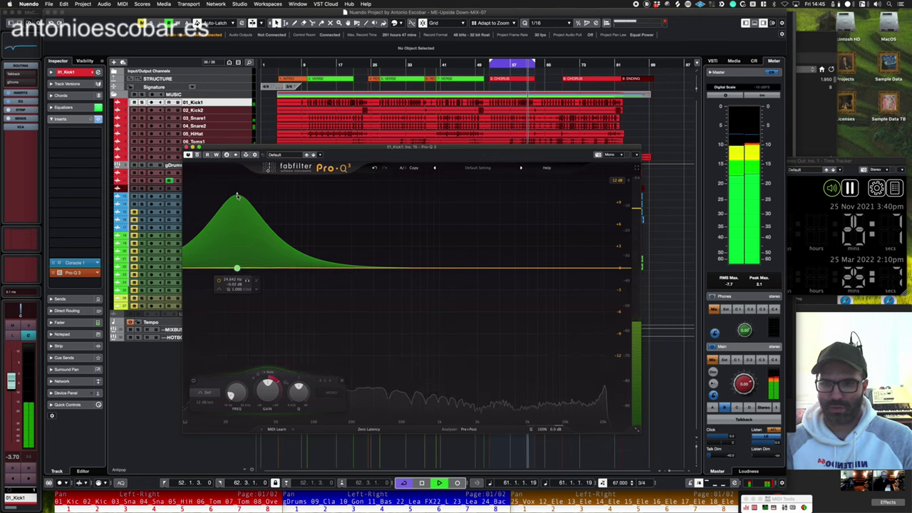
{"action": "key", "text": "super+w"}
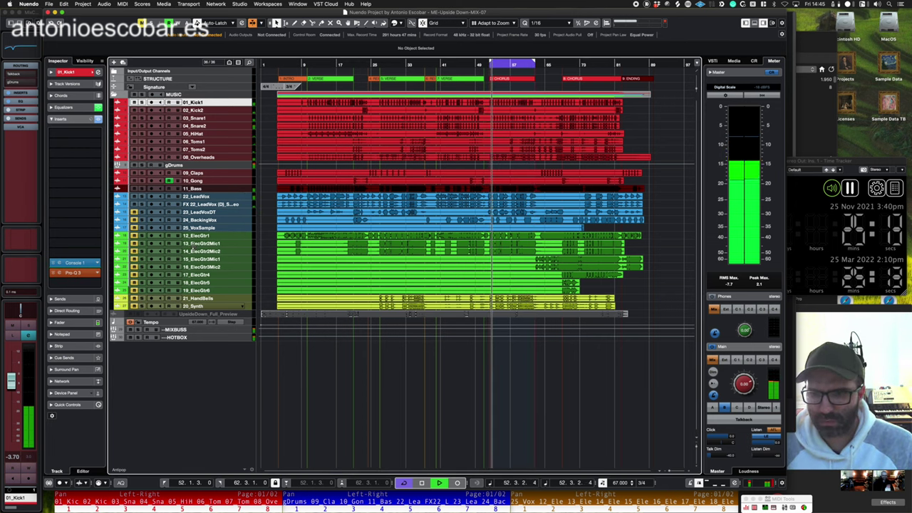
- Solo the 12_ElecGtr1 track and save the project as new version ME-Upside Down-MIX-08
{"action": "left_click", "coordinate": [196, 242]}
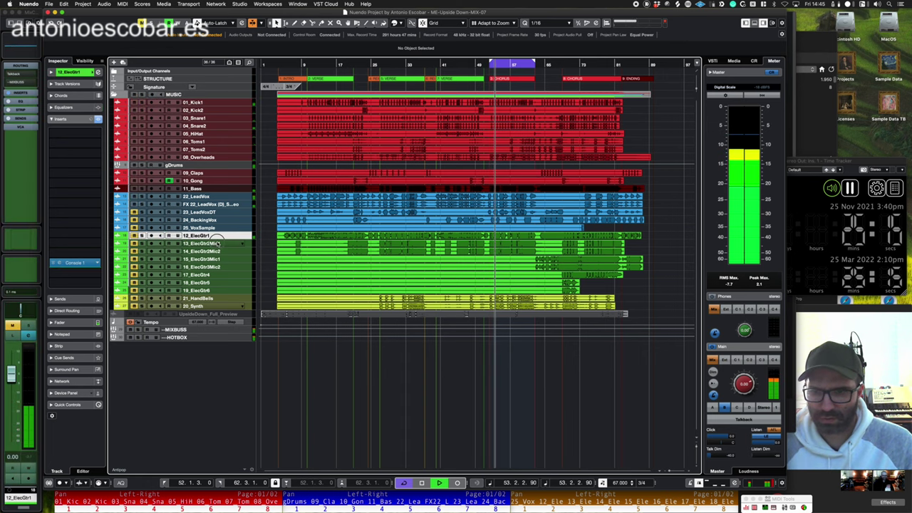
{"action": "left_click", "coordinate": [201, 228]}
{"action": "left_click", "coordinate": [202, 236]}
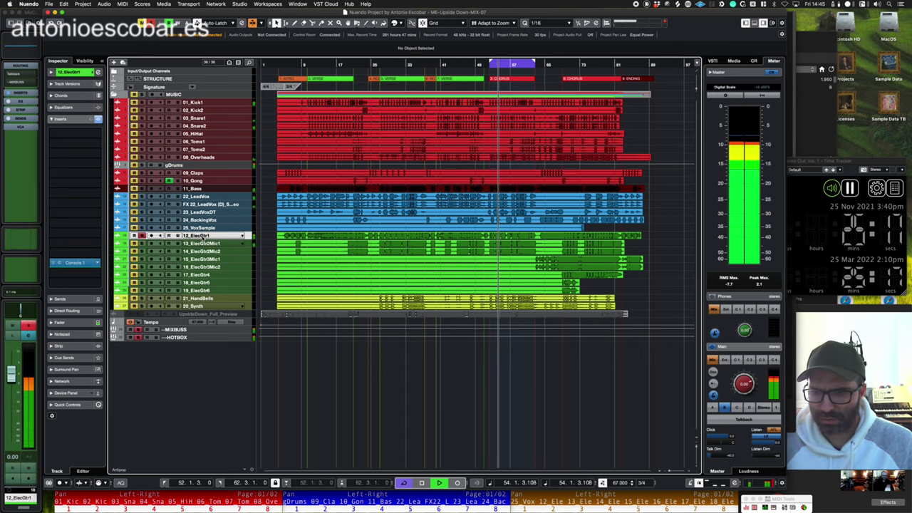
{"action": "key", "text": "alt+super+s"}
- Insert Soundtoys Decapitator on 12_ElecGtr1 ahead of Console 1 and close its window
{"action": "left_click", "coordinate": [93, 158]}
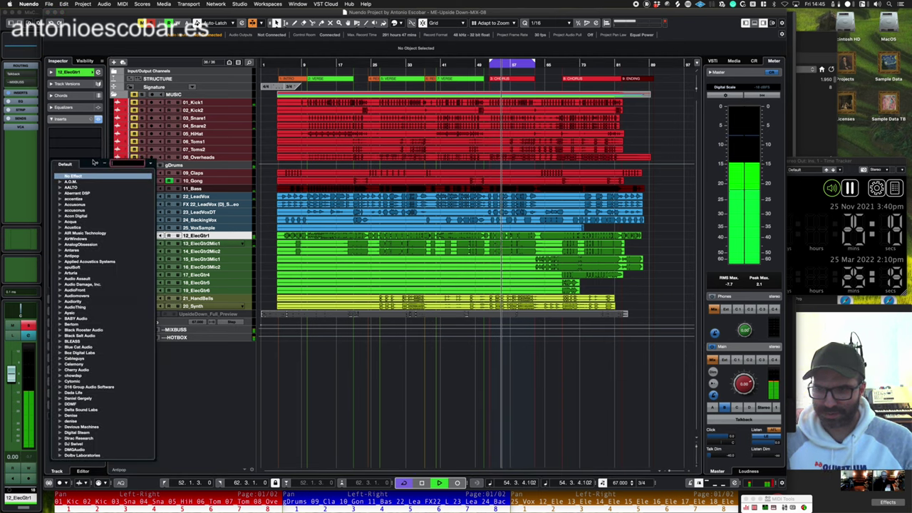
{"action": "type", "text": "decap"}
{"action": "key", "text": "Return"}
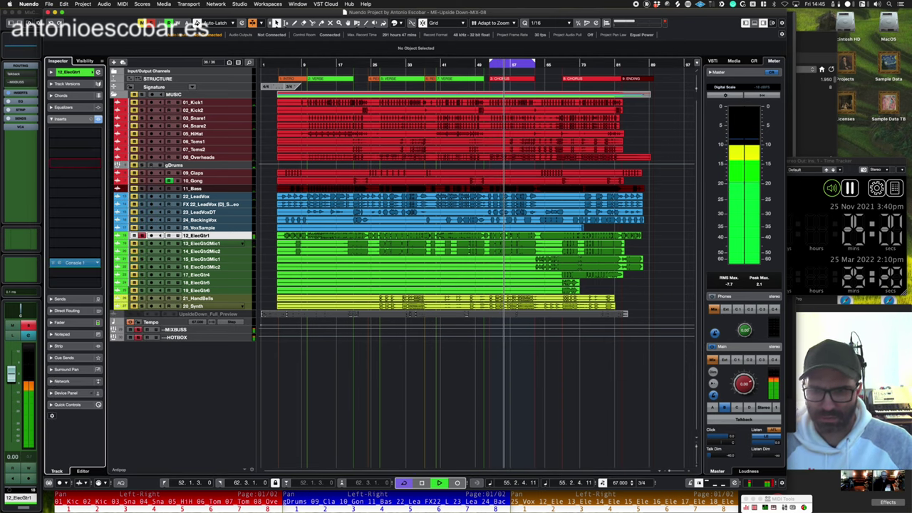
{"action": "left_click", "coordinate": [327, 116]}
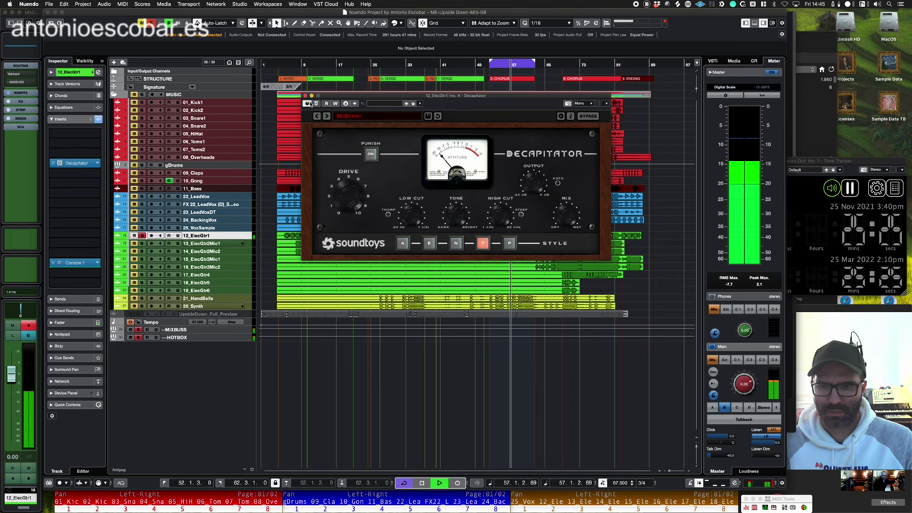
{"action": "left_click", "coordinate": [306, 96]}
- Insert Arturia Rev SPRING-636 on 12_ElecGtr1 in the slot directly after Decapitator
{"action": "left_click", "coordinate": [77, 173]}
{"action": "type", "text": "SP"}
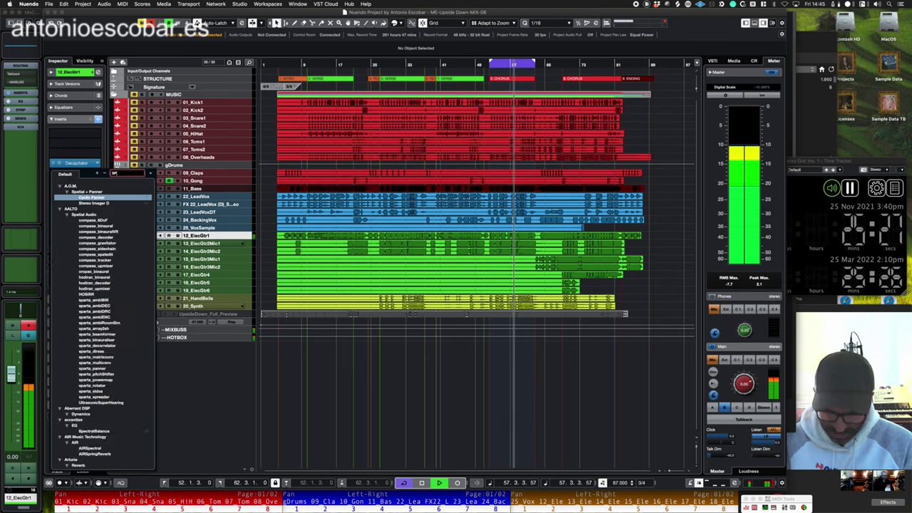
{"action": "type", "text": "RING"}
{"action": "left_click", "coordinate": [103, 215]}
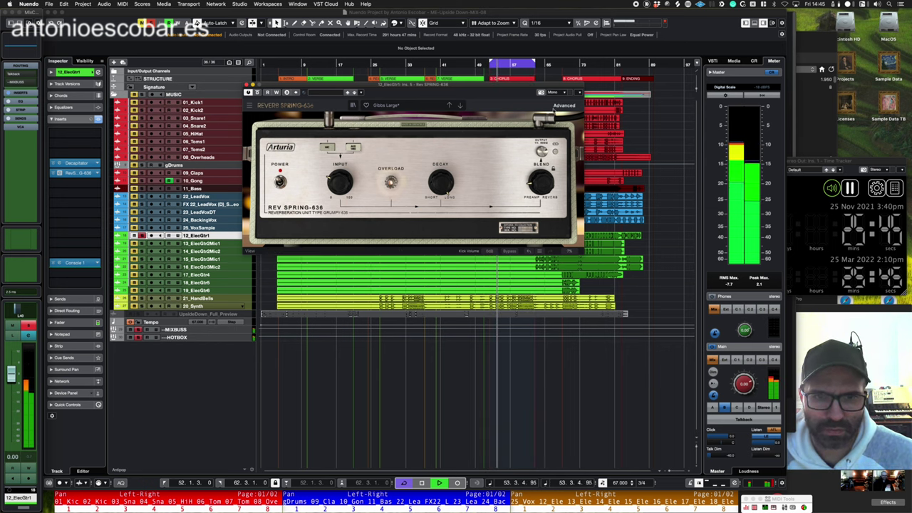
- Switch the Rev SPRING-636 tank to Space Echo in the advanced controls and adjust the input gain
{"action": "left_click", "coordinate": [555, 106]}
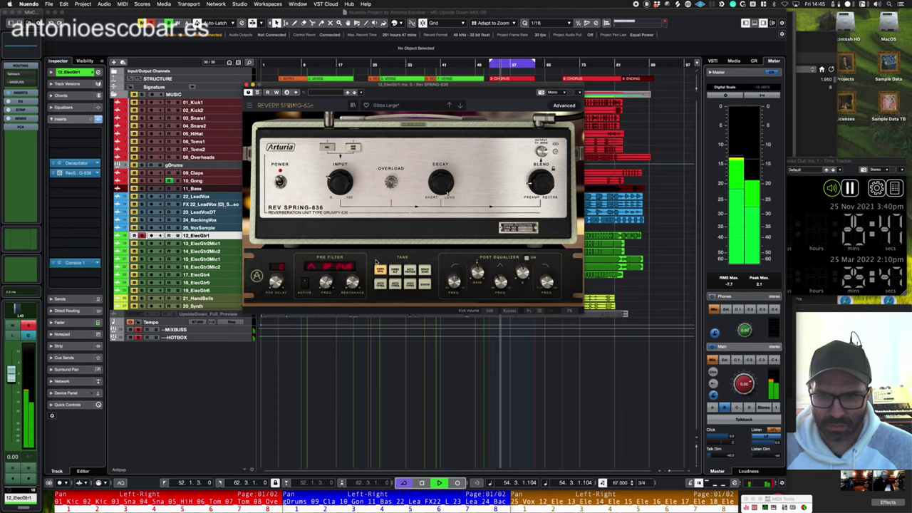
{"action": "left_click", "coordinate": [425, 270]}
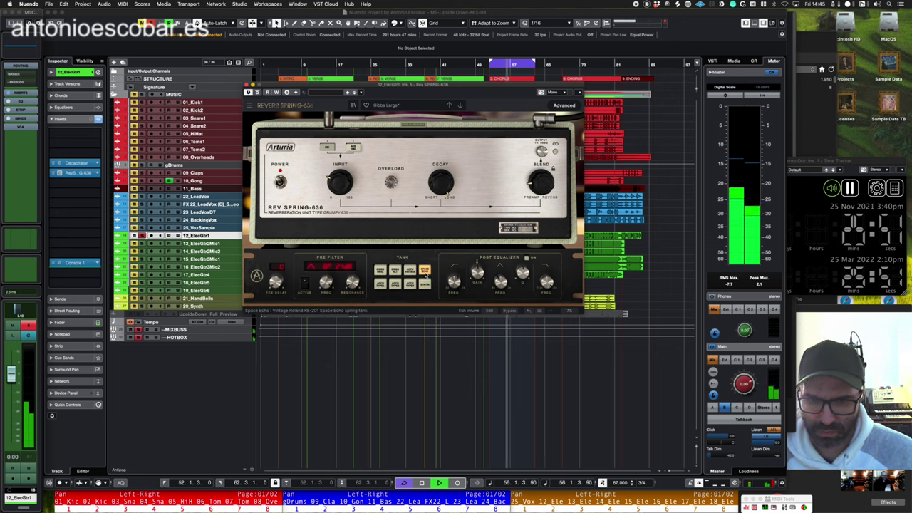
{"action": "key", "text": "space"}
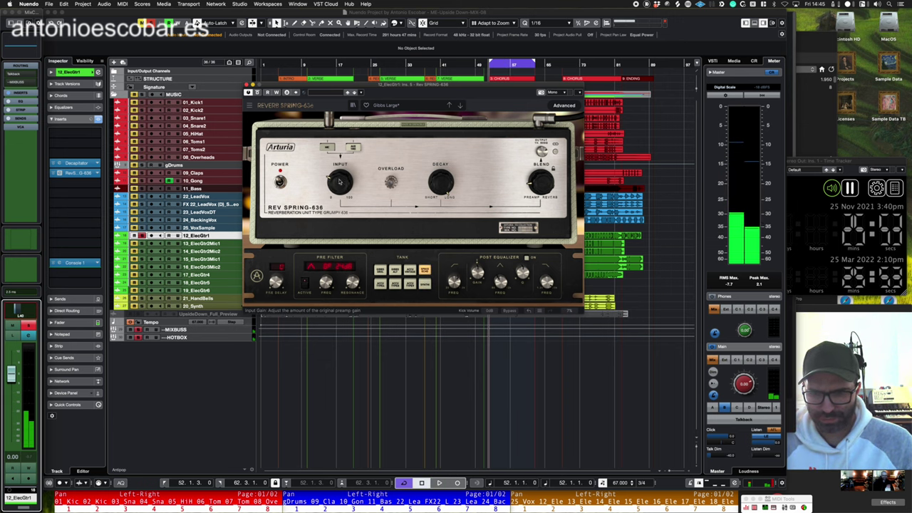
{"action": "mouse_move", "coordinate": [334, 172]}
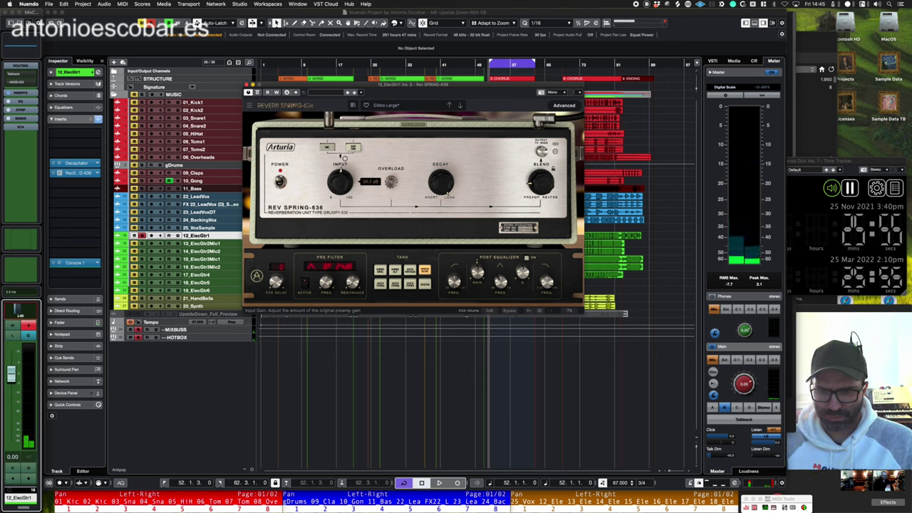
{"action": "key", "text": "space"}
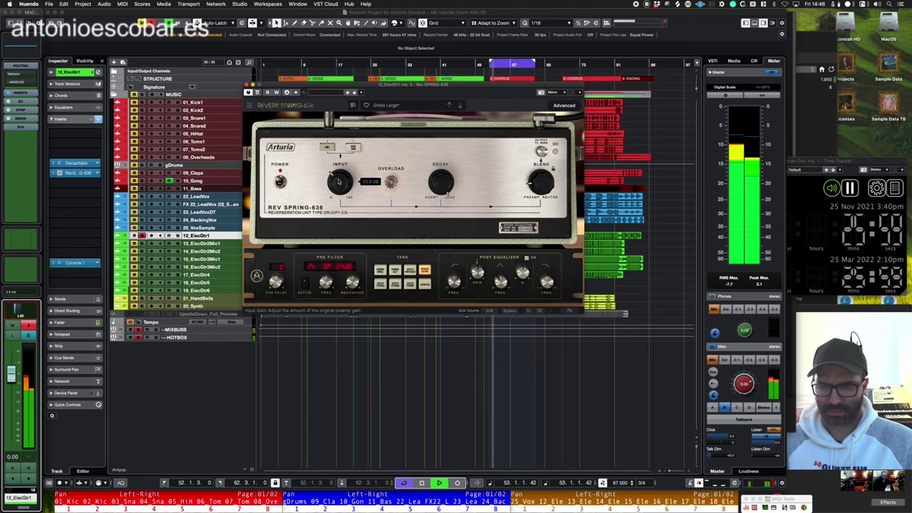
- Close the spring reverb's window and move the reverb to the slot directly after Console 1 on 12_ElecGtr1
{"action": "left_click", "coordinate": [247, 85]}
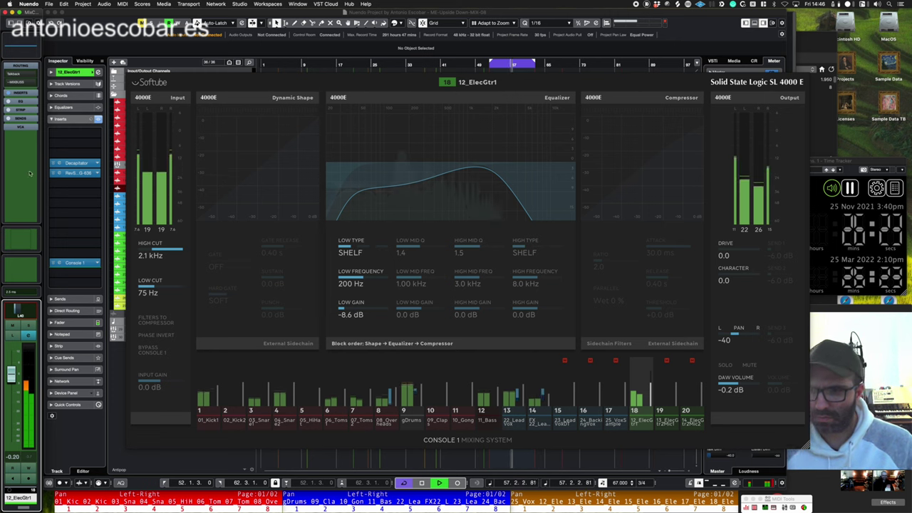
{"action": "left_click_drag", "start_coordinate": [77, 172], "coordinate": [91, 276]}
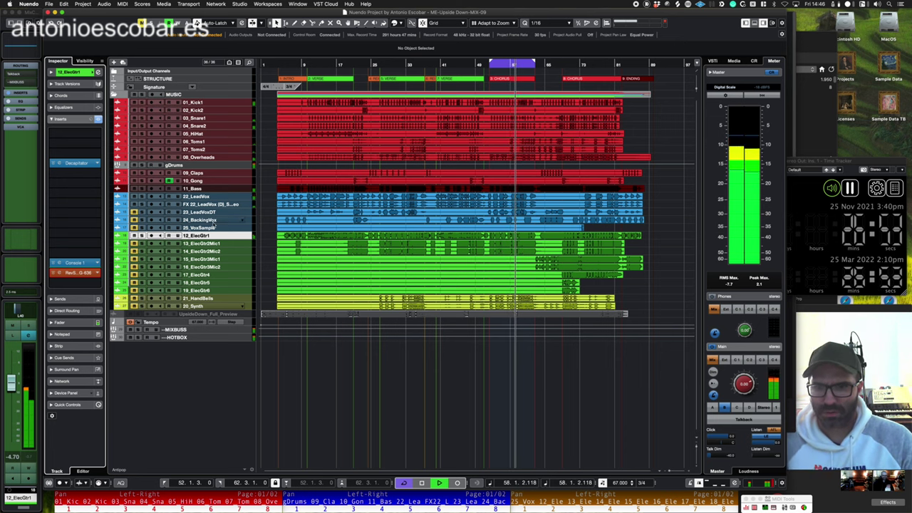
{"action": "key", "text": "space"}
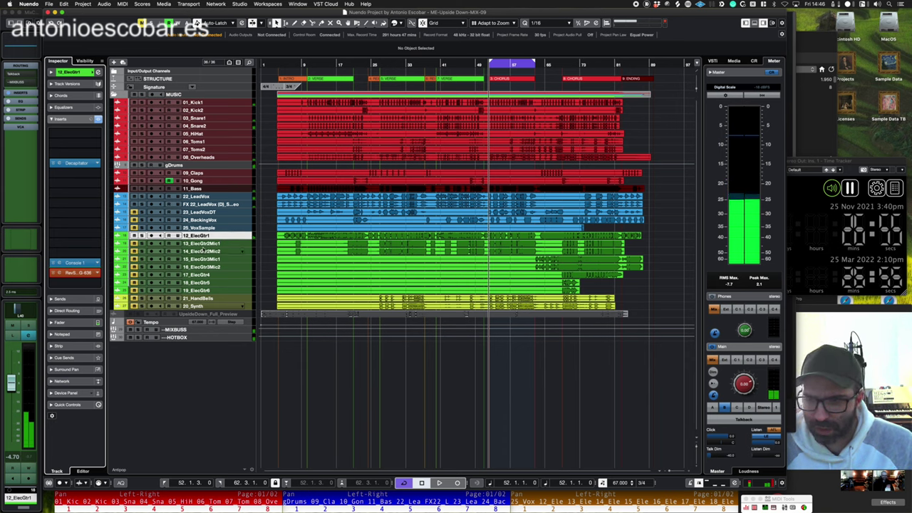
- Compare 14_ElecGtr2Mic2 and 13_ElecGtr2Mic1 in solo and disable the 13_ElecGtr2Mic1 track
{"action": "left_click", "coordinate": [203, 251]}
{"action": "key", "text": "space"}
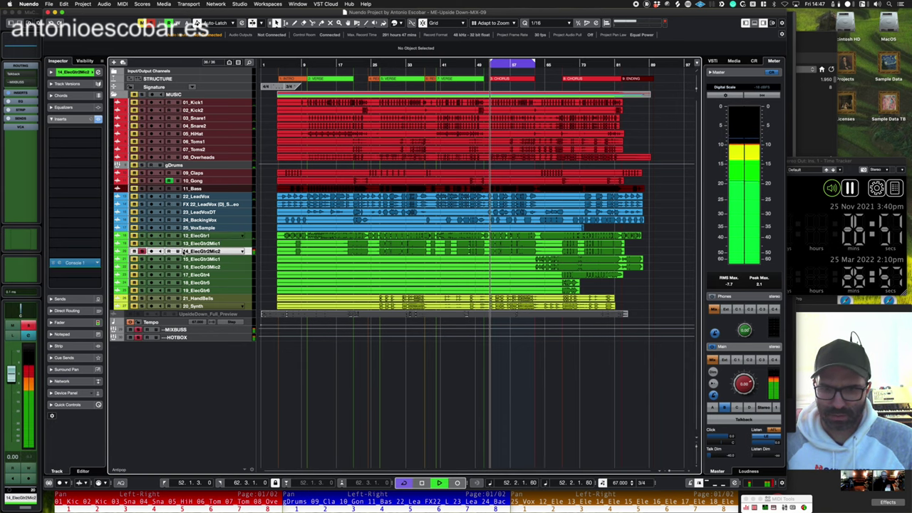
{"action": "key", "text": "space"}
{"action": "left_click", "coordinate": [207, 243]}
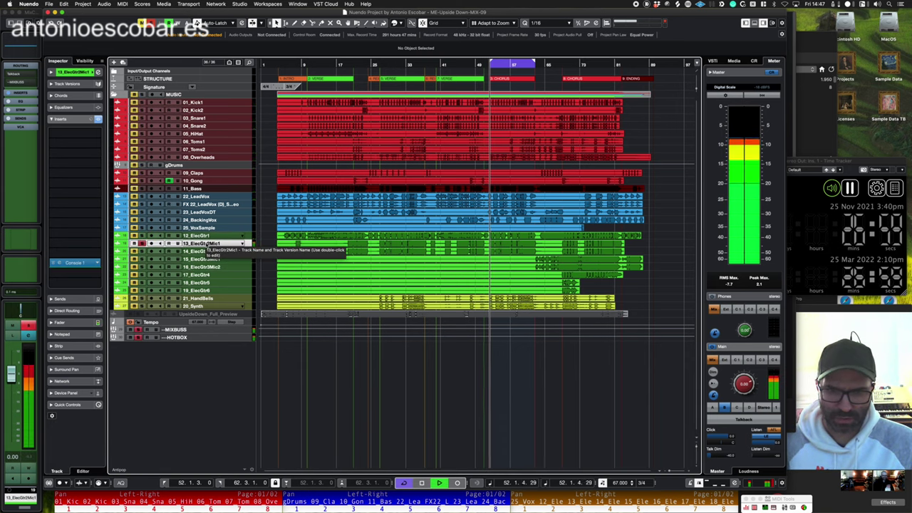
{"action": "right_click", "coordinate": [209, 245]}
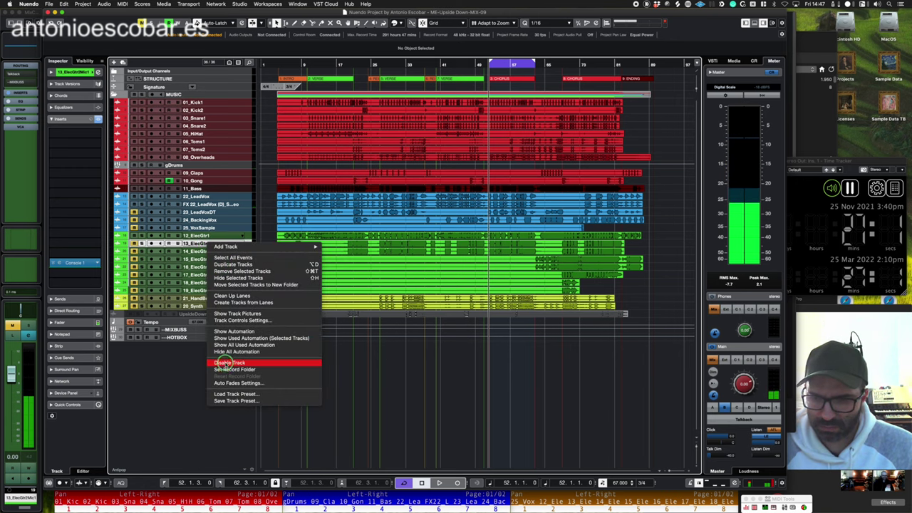
{"action": "left_click", "coordinate": [226, 362]}
- Unmute 14_ElecGtr2Mic2 and set its level to -5.11 dB while playing the chorus
{"action": "left_click", "coordinate": [216, 253]}
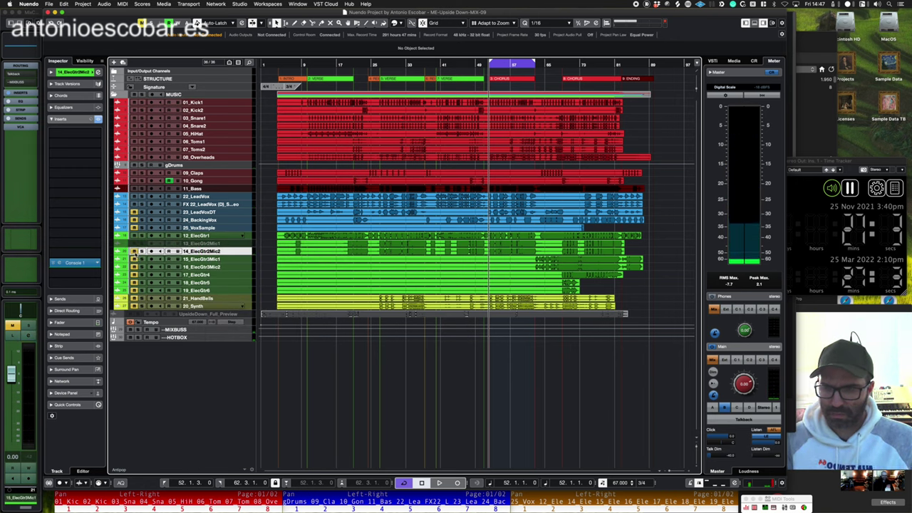
{"action": "left_click", "coordinate": [135, 253]}
{"action": "left_click", "coordinate": [214, 252]}
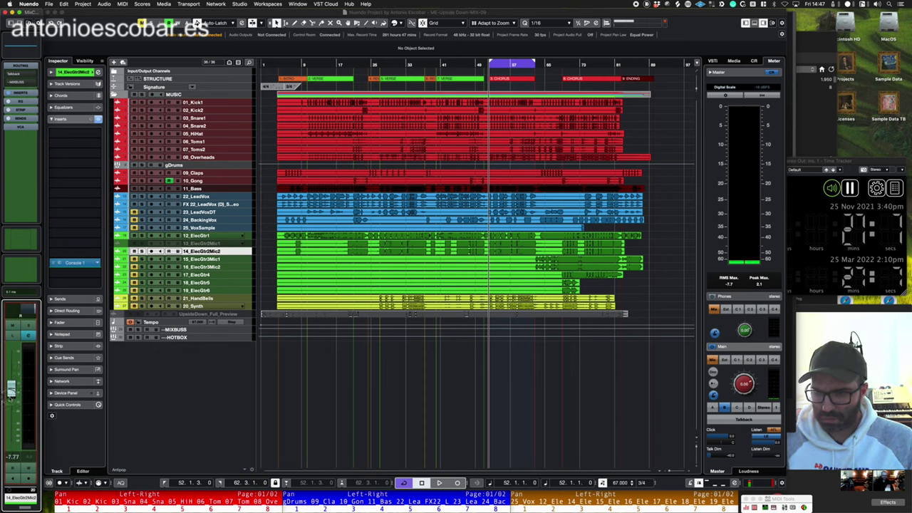
{"action": "key", "text": "space"}
{"action": "mouse_move", "coordinate": [10, 397]}
{"action": "left_mouse_down"}
{"action": "mouse_move", "coordinate": [10, 405]}
{"action": "mouse_move", "coordinate": [12, 394]}
{"action": "left_mouse_up"}
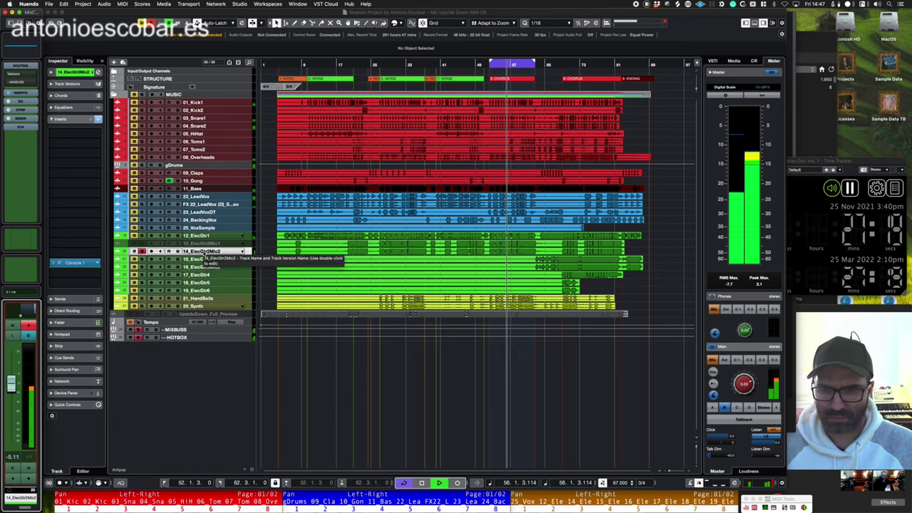
- Duplicate the 14_ElecGtr2Mic2 track and stop playback
{"action": "right_click", "coordinate": [203, 253]}
{"action": "left_click", "coordinate": [219, 271]}
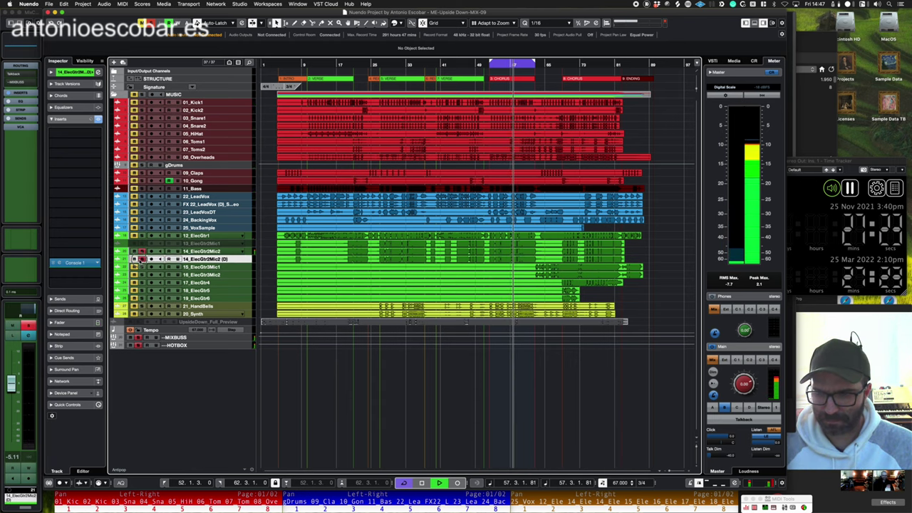
{"action": "key", "text": "space"}
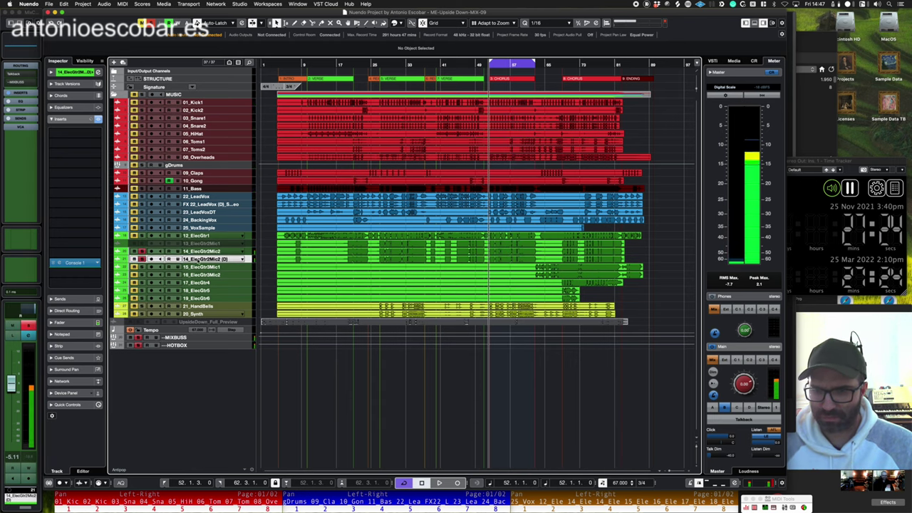
- Insert Rev SPRING-636 after Console 1 on the duplicated 14_ElecGtr2Mic2 track and play the chorus
{"action": "left_click", "coordinate": [83, 264]}
{"action": "type", "text": "SPRING"}
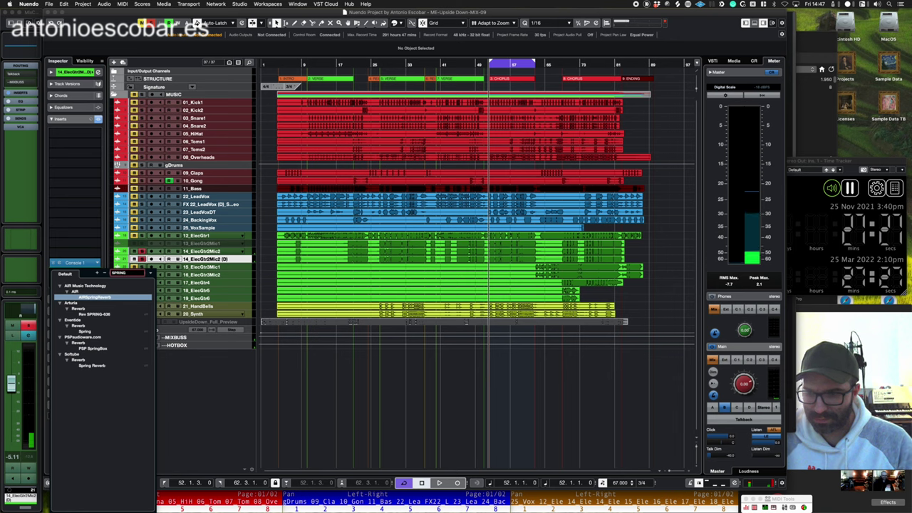
{"action": "left_click", "coordinate": [85, 315]}
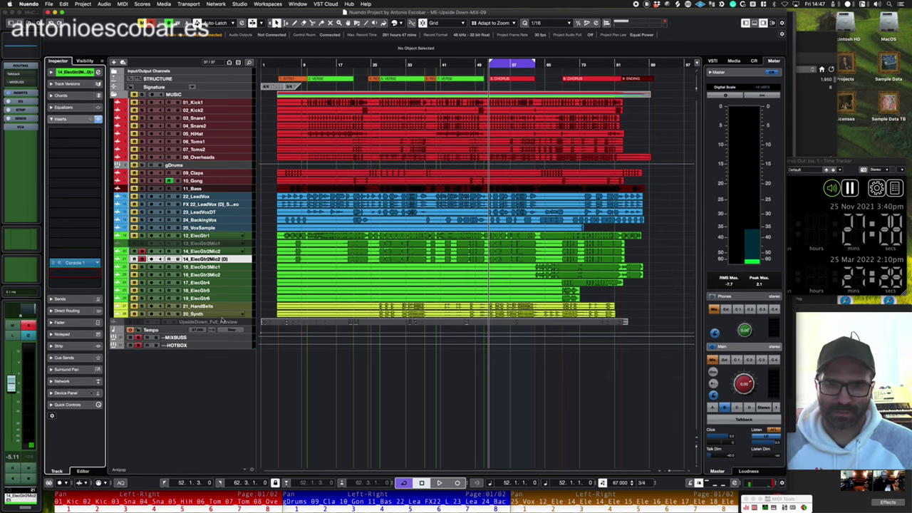
{"action": "key", "text": "space"}
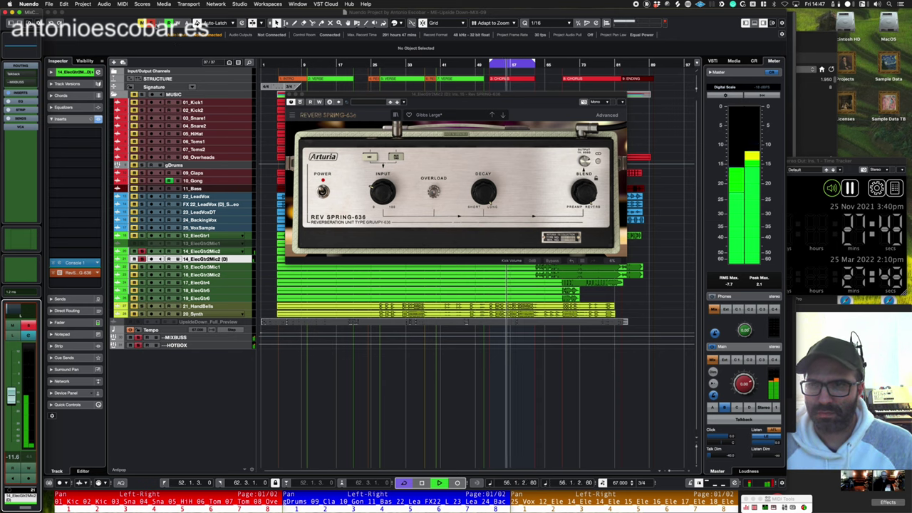
- Move the duplicate guitar's Rev SPRING-636 ahead of Console 1, close its window and solo the track
{"action": "left_click", "coordinate": [151, 24]}
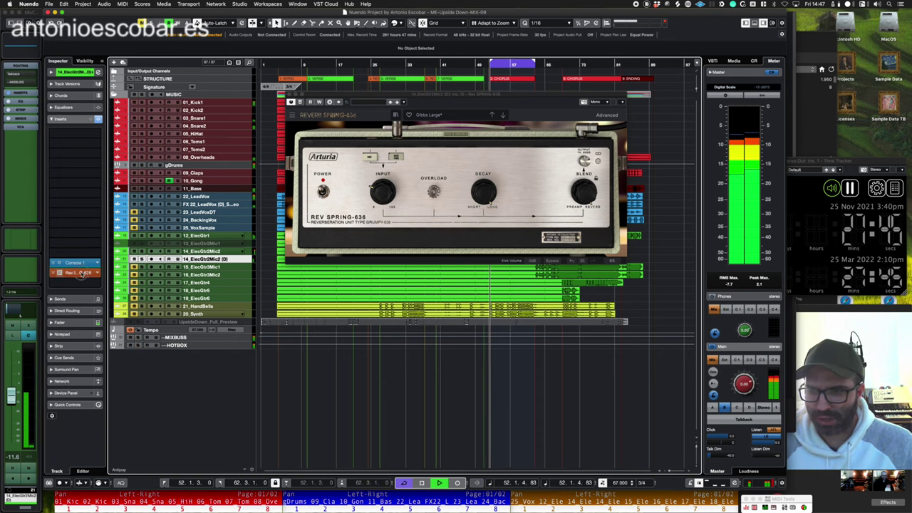
{"action": "left_click_drag", "start_coordinate": [81, 274], "coordinate": [77, 253]}
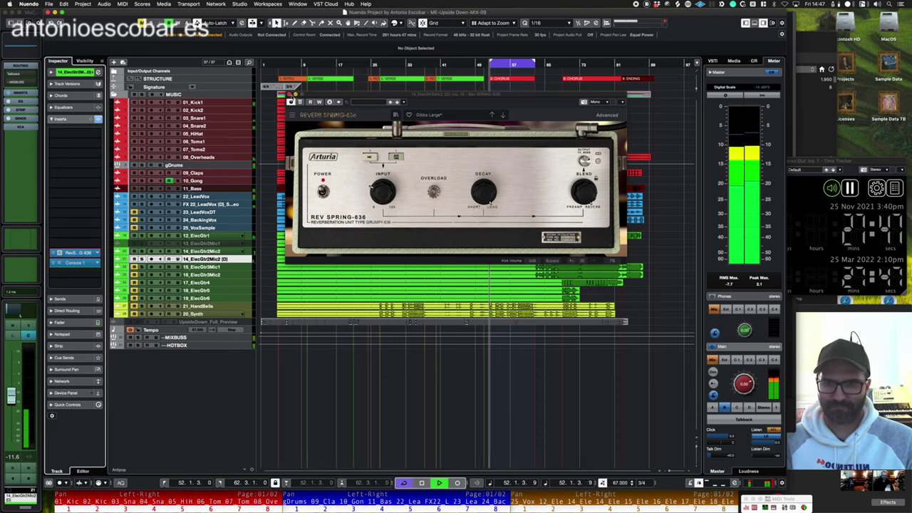
{"action": "left_click", "coordinate": [290, 95]}
{"action": "key", "text": "s"}
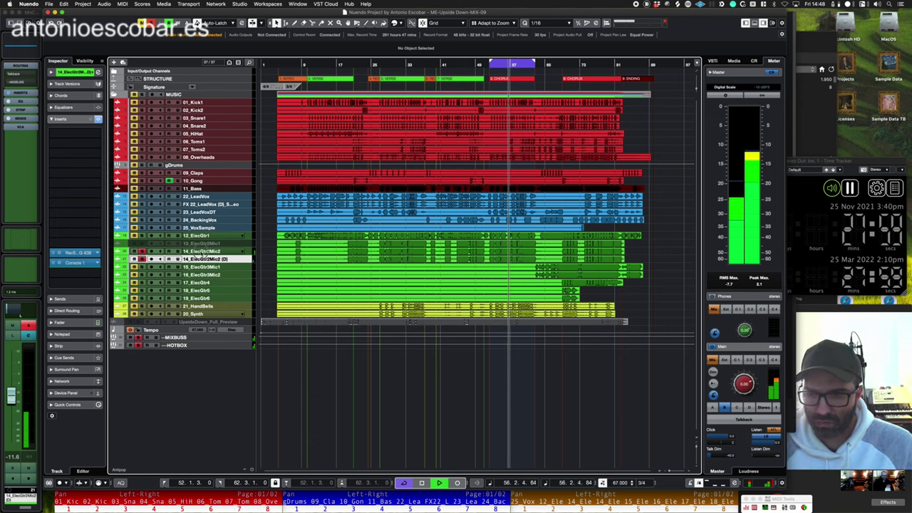
- Balance the two 14_ElecGtr2Mic2 tracks in the mix, lowering the duplicate to -21.4 dB
{"action": "left_click", "coordinate": [202, 252]}
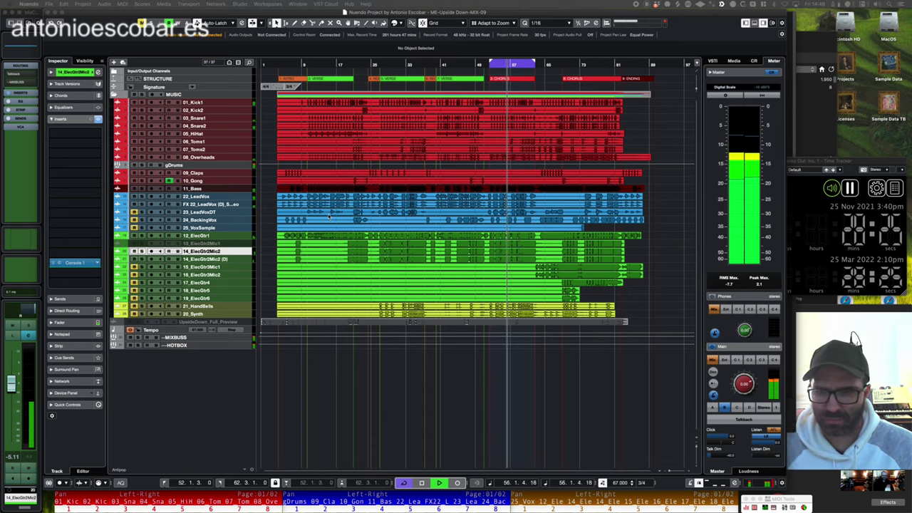
{"action": "left_click", "coordinate": [242, 260]}
{"action": "left_click", "coordinate": [225, 260]}
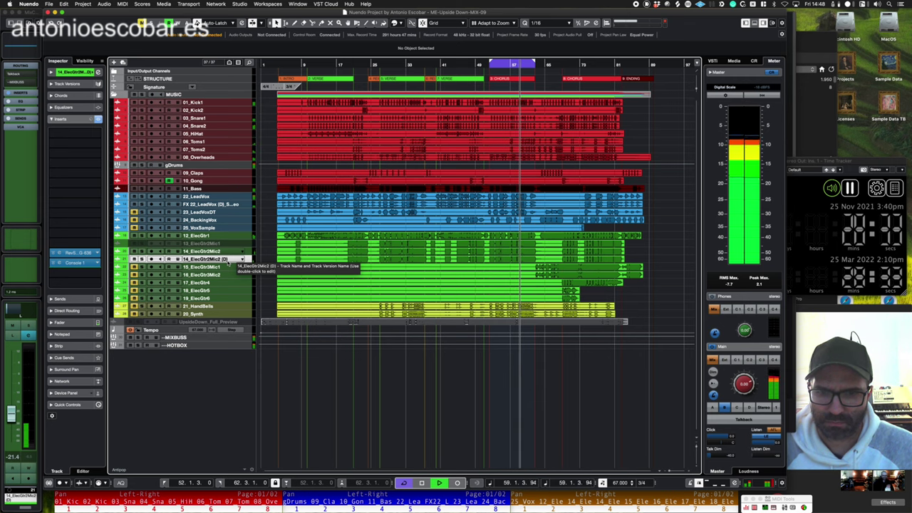
- Solo the 21_HandBells track and insert RC-20 Retro Color ahead of Console 1
{"action": "left_click", "coordinate": [214, 267]}
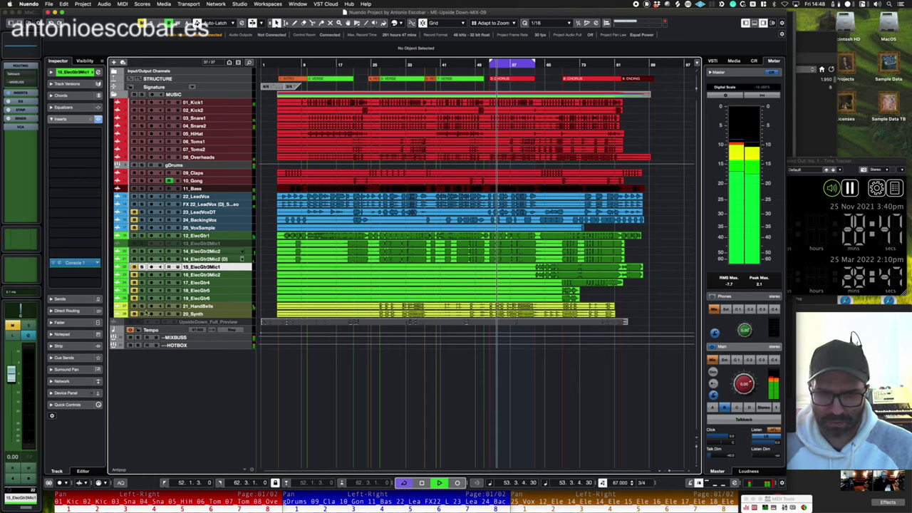
{"action": "left_click", "coordinate": [199, 307]}
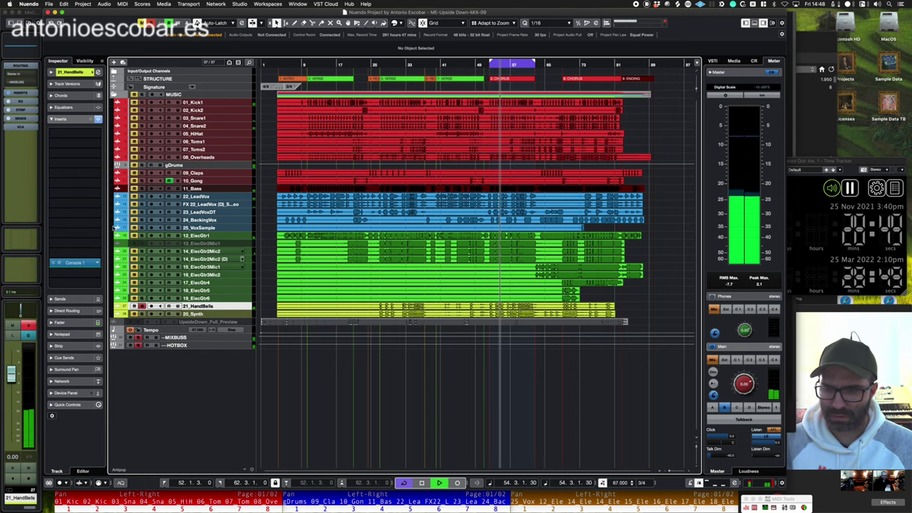
{"action": "left_click", "coordinate": [91, 191]}
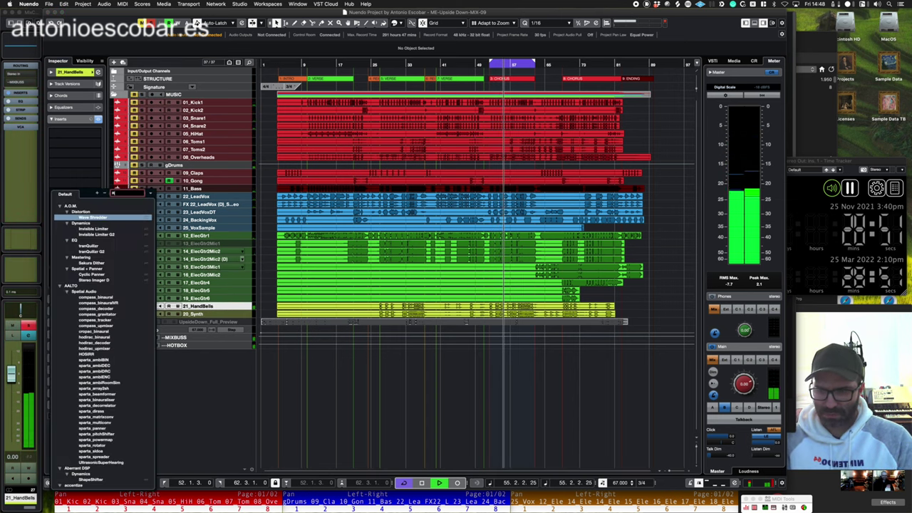
{"action": "type", "text": "RC2"}
{"action": "key", "text": "BackSpace"}
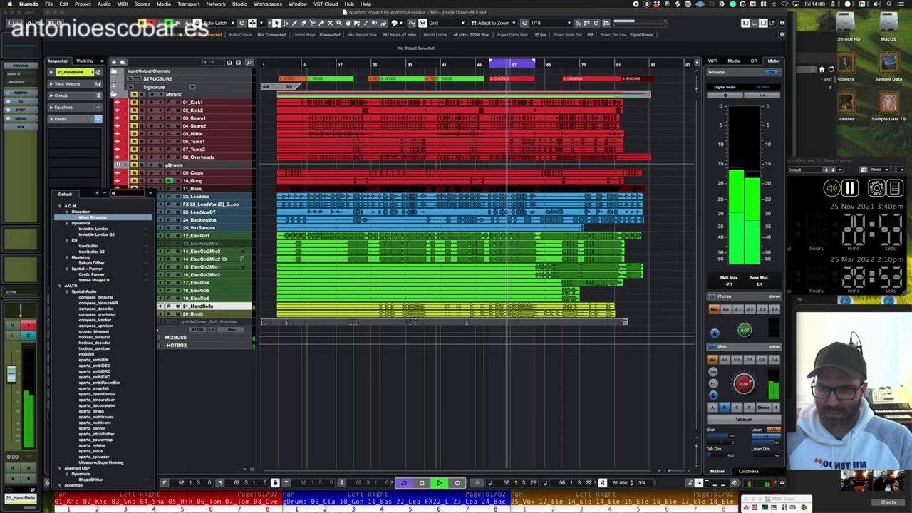
{"action": "type", "text": "-20"}
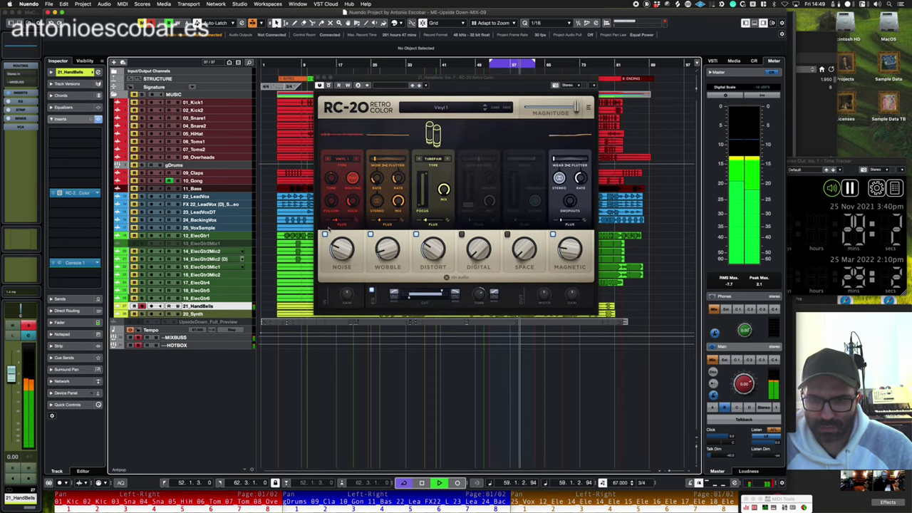
- Audition RC-20 Retro Color presets on the hand bells, load VHS and switch off its Noise module
{"action": "left_click", "coordinate": [325, 235]}
{"action": "left_click", "coordinate": [325, 234]}
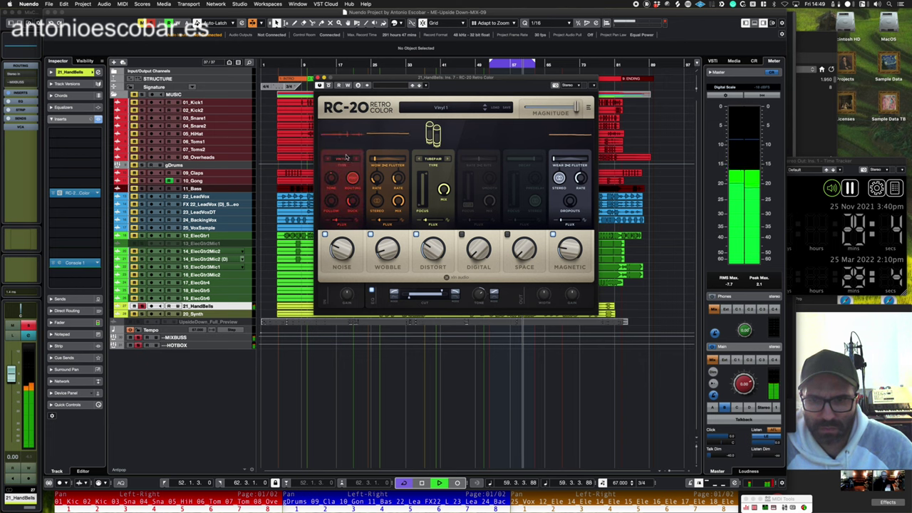
{"action": "left_click", "coordinate": [341, 159]}
{"action": "left_click", "coordinate": [342, 161]}
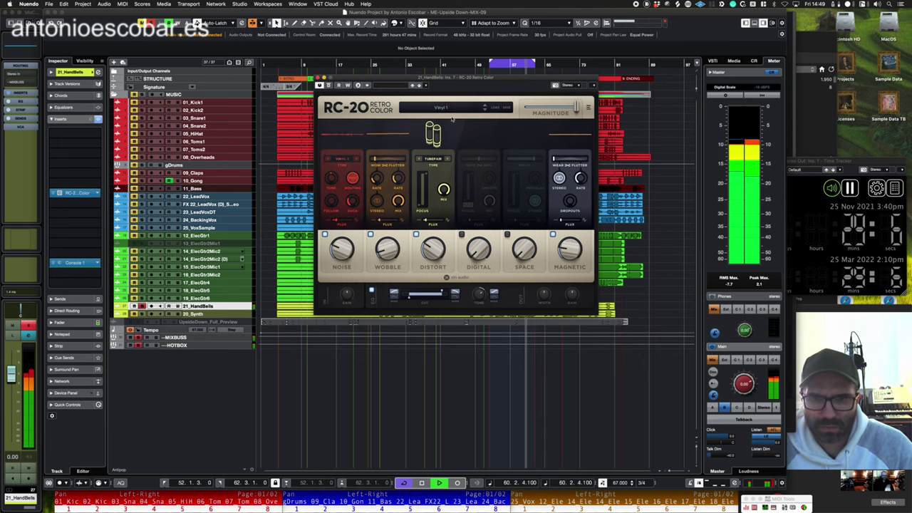
{"action": "left_click", "coordinate": [486, 108]}
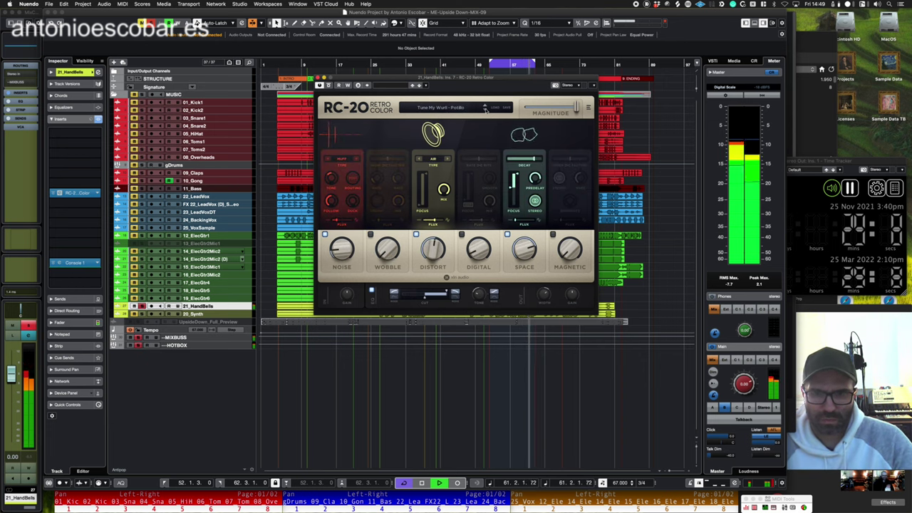
{"action": "left_click", "coordinate": [486, 109]}
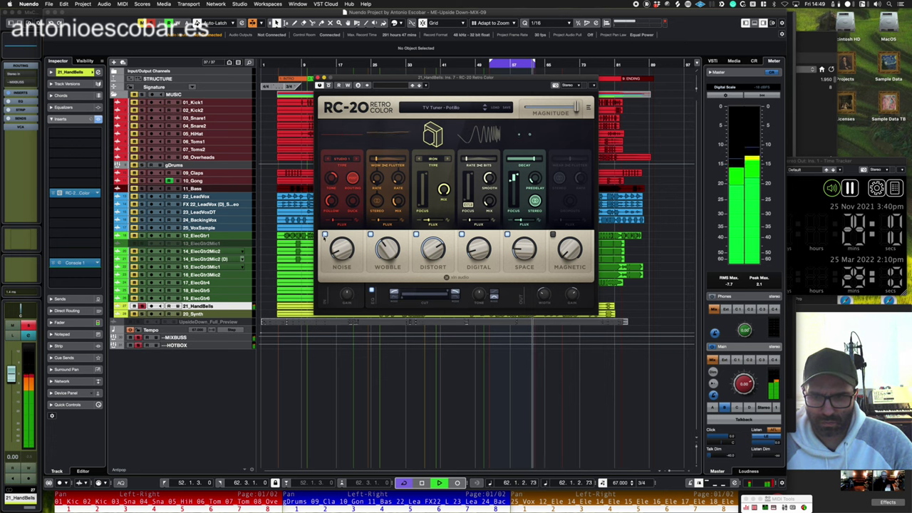
{"action": "left_click", "coordinate": [324, 234]}
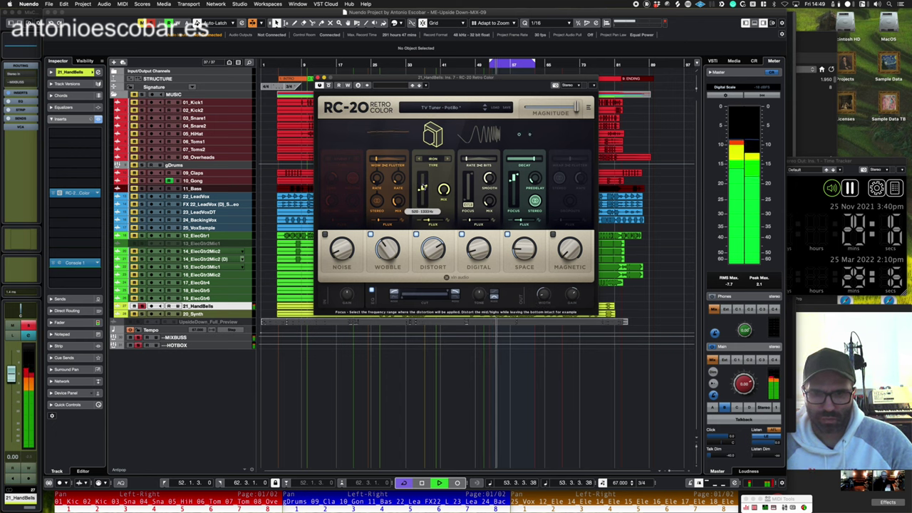
{"action": "left_click", "coordinate": [486, 108]}
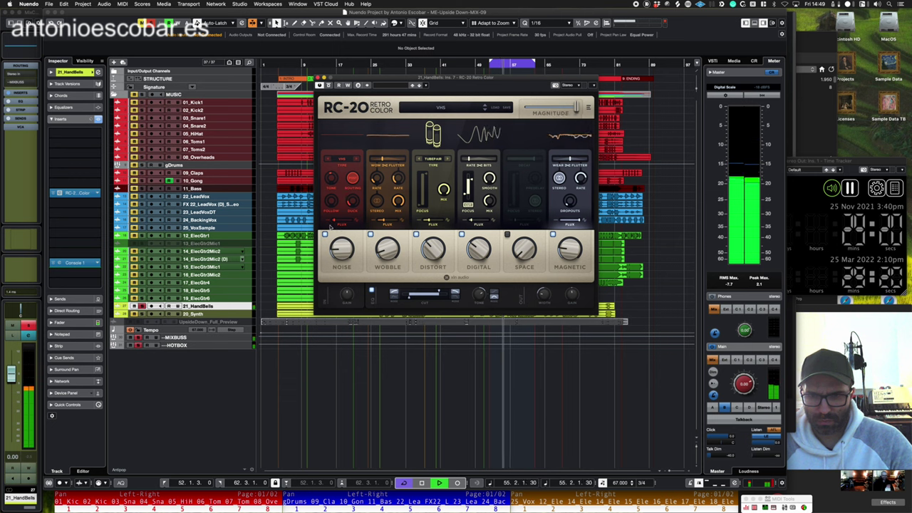
{"action": "left_click", "coordinate": [342, 159]}
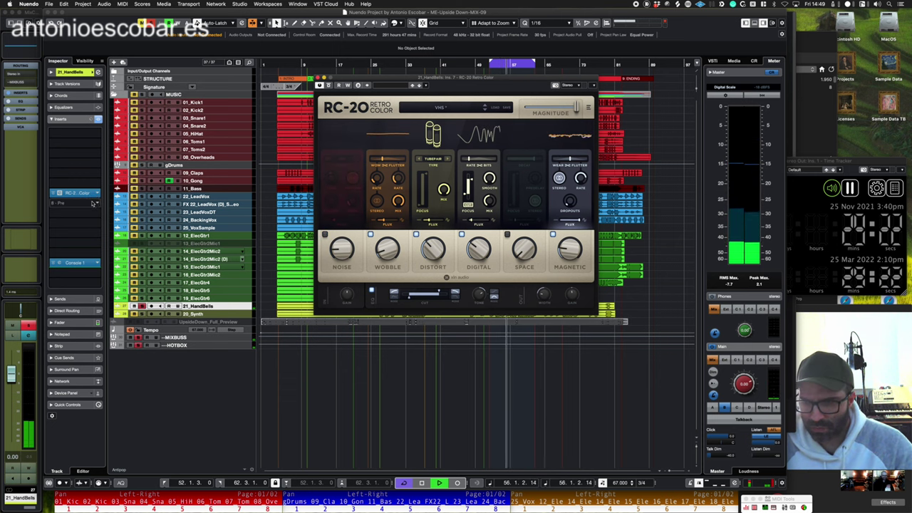
- Insert kHs Filter and Rev PLATE-140 after RC-20 Retro Color on the 21_HandBells track
{"action": "left_click", "coordinate": [75, 201]}
{"action": "type", "text": "KHS Fil"}
{"action": "key", "text": "Return"}
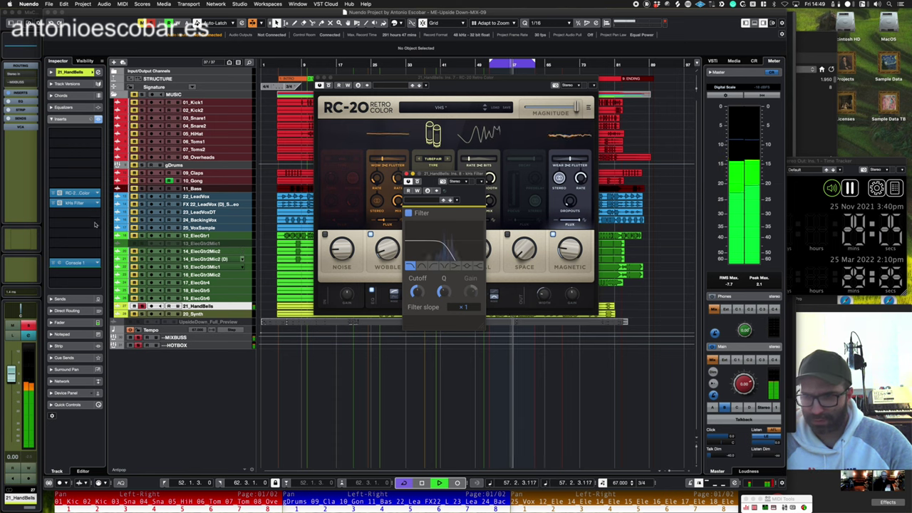
{"action": "left_click", "coordinate": [74, 212]}
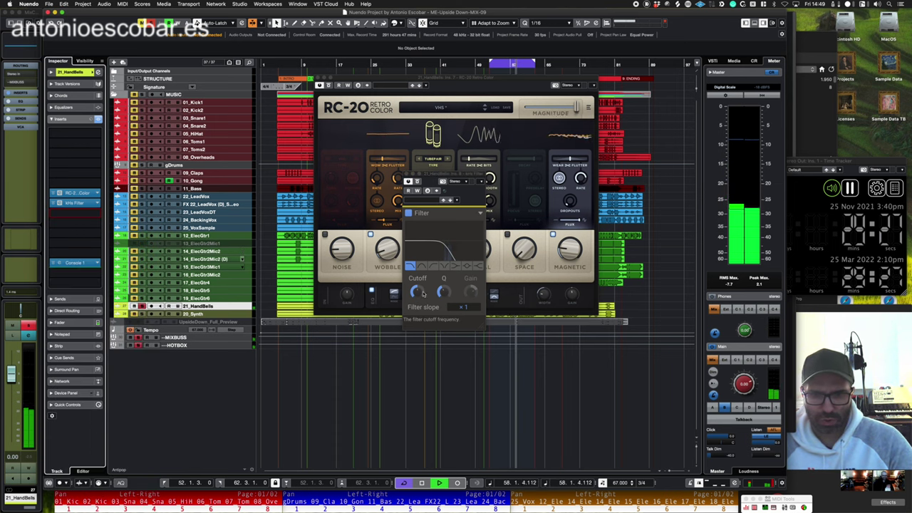
{"action": "left_click", "coordinate": [75, 213]}
{"action": "type", "text": "PLATE"}
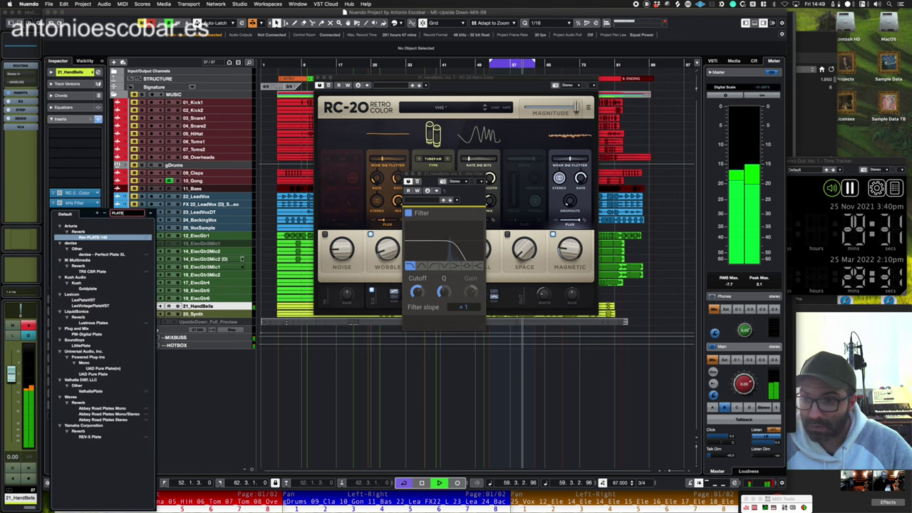
{"action": "left_click", "coordinate": [115, 235]}
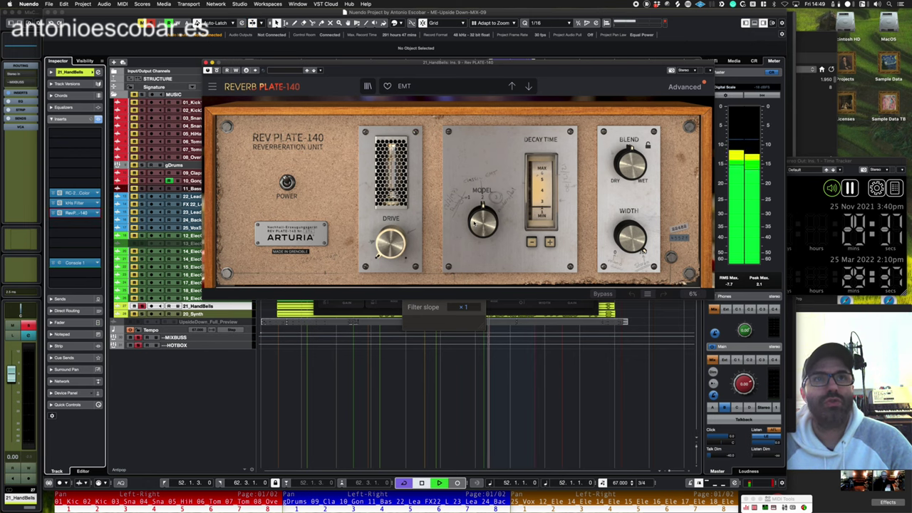
- Insert Pro-Q 3 ahead of Rev PLATE-140, cut about 10 dB around 900 Hz and close the equalizer window
{"action": "left_click", "coordinate": [77, 212]}
{"action": "type", "text": "pro-q"}
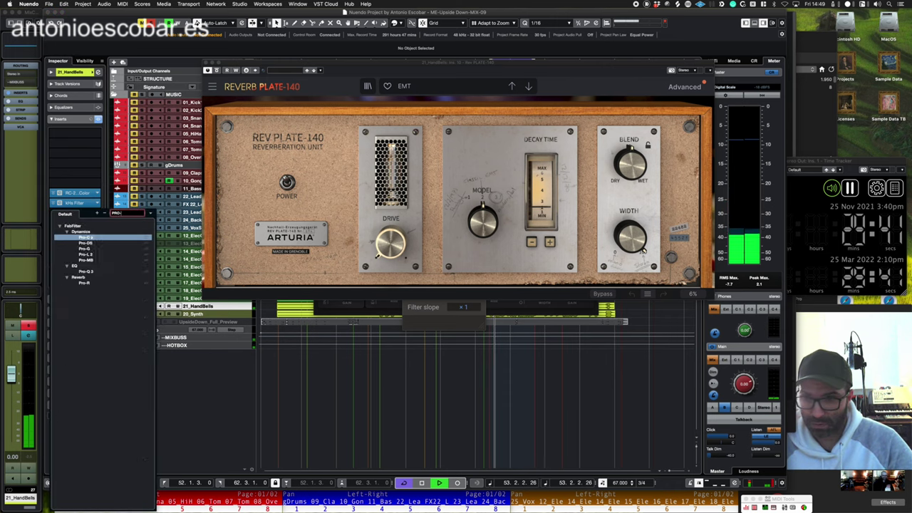
{"action": "key", "text": "Return"}
{"action": "left_click_drag", "start_coordinate": [528, 175], "coordinate": [495, 314]}
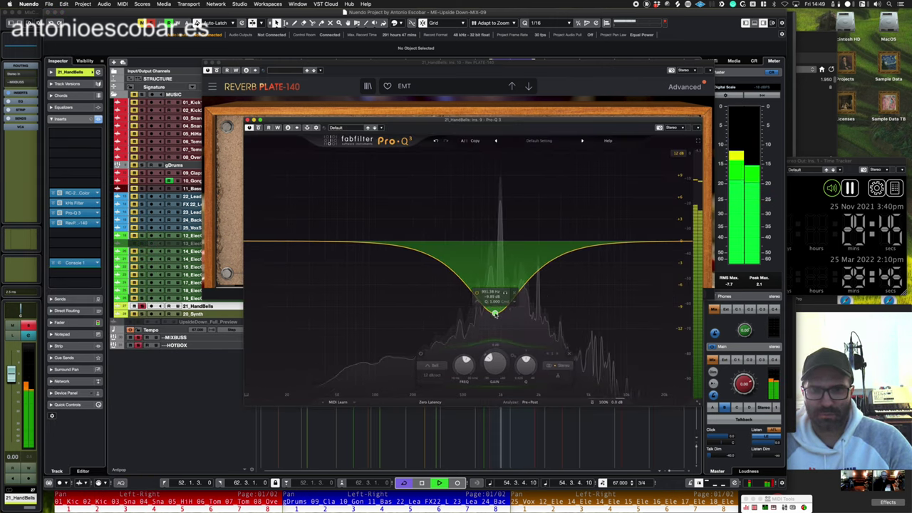
{"action": "key", "text": "super+w"}
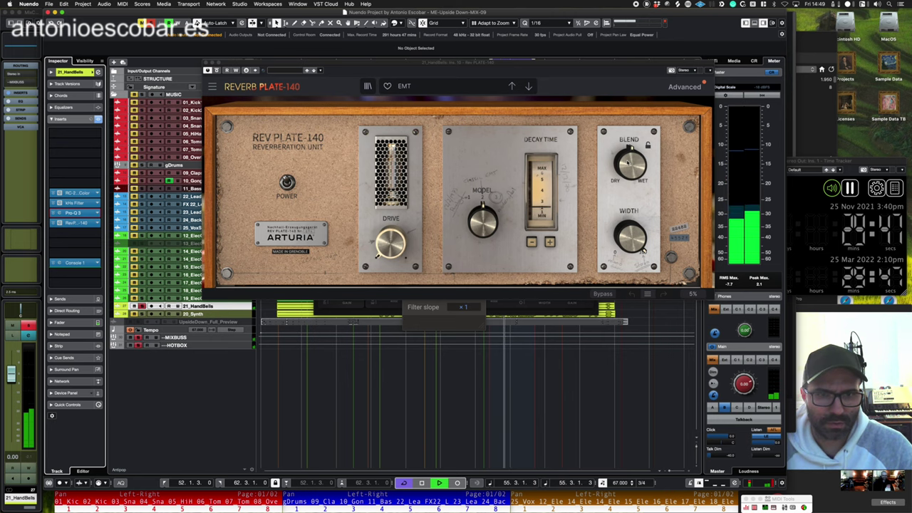
- Turn Rev PLATE-140's blend toward dry, raise its drive and close its window
{"action": "left_click_drag", "start_coordinate": [628, 162], "coordinate": [627, 165]}
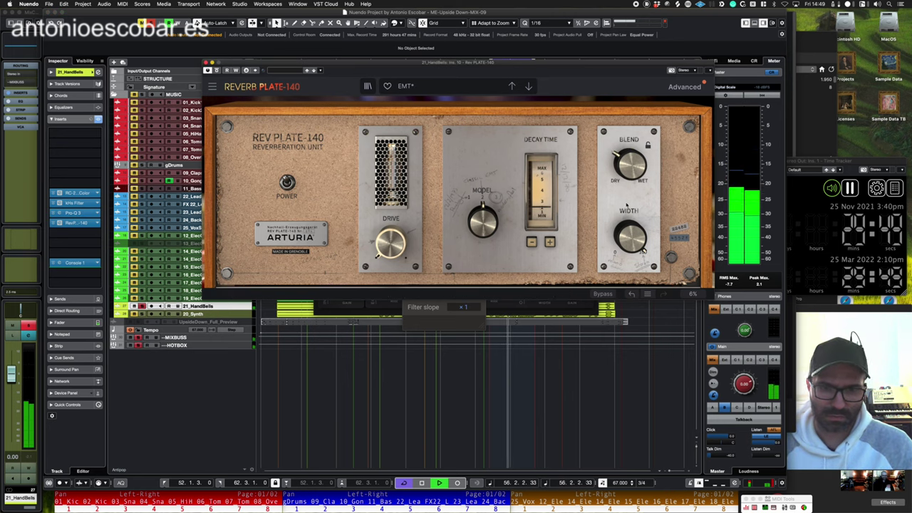
{"action": "mouse_move", "coordinate": [385, 228]}
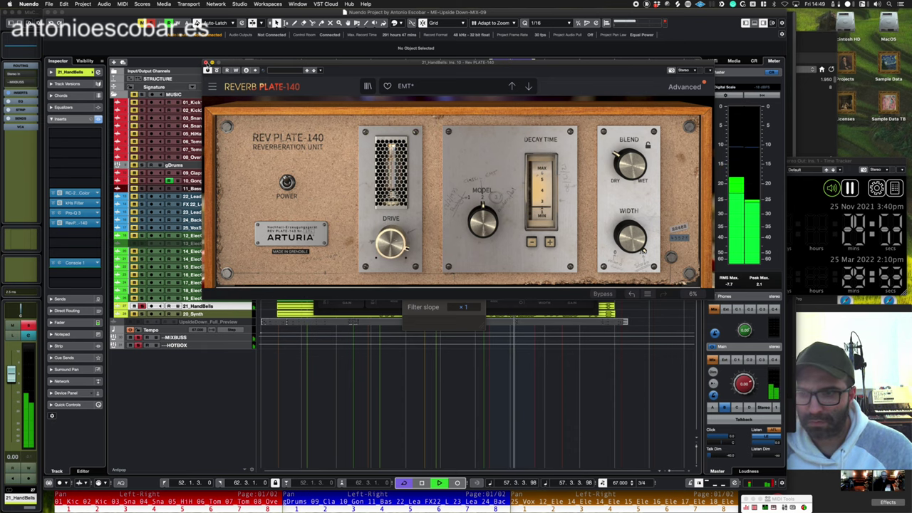
{"action": "left_click", "coordinate": [206, 63]}
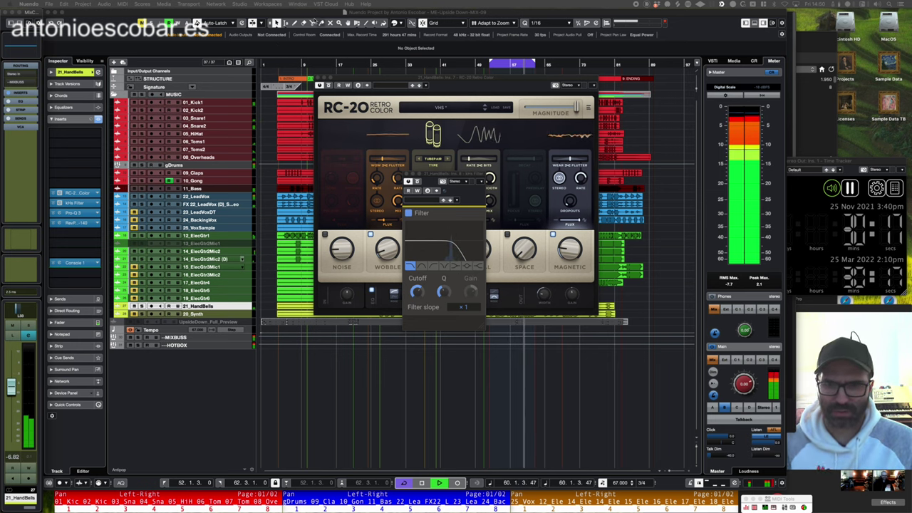
- Lower the 21_HandBells level to -6.82 dB in the full mix and close the kHs Filter and RC-20 windows
{"action": "left_click", "coordinate": [314, 22]}
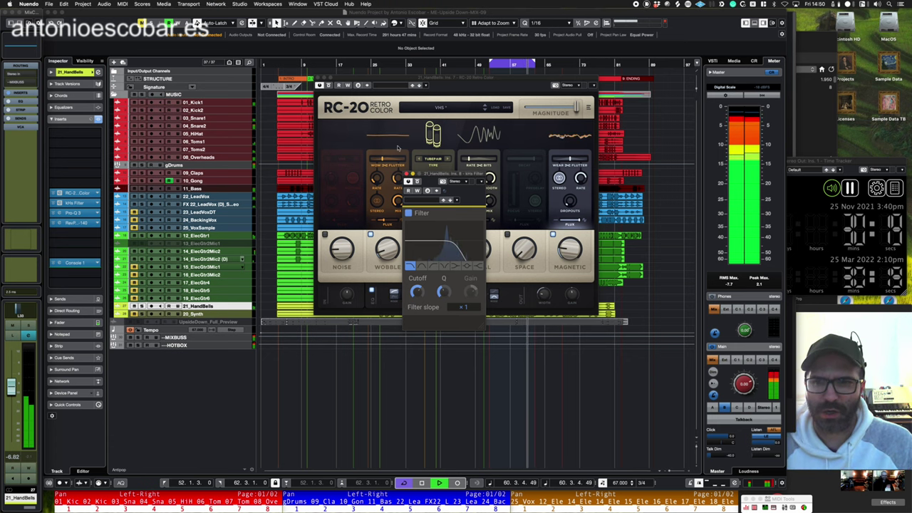
{"action": "left_click", "coordinate": [407, 174]}
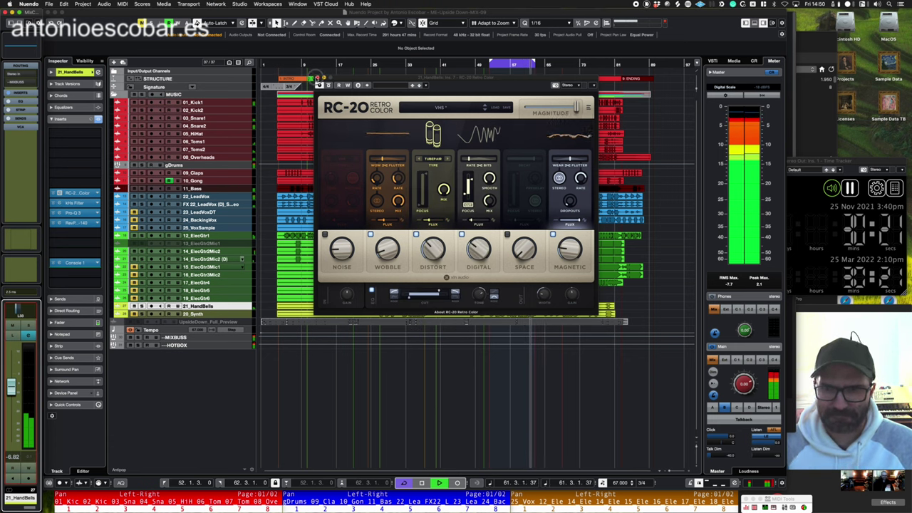
{"action": "left_click", "coordinate": [317, 78]}
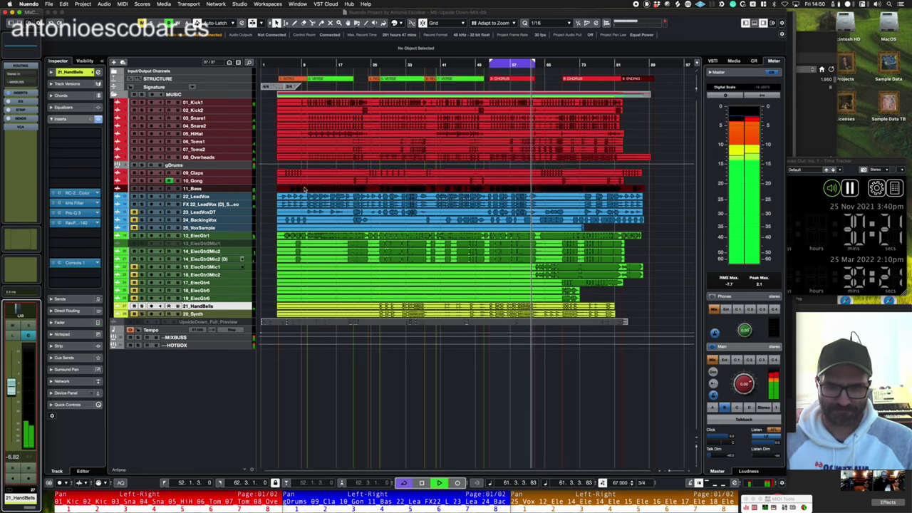
- Solo the 20_Synth track, insert Decapitator ahead of Console 1 and try its MidDriver preset
{"action": "left_click", "coordinate": [228, 314]}
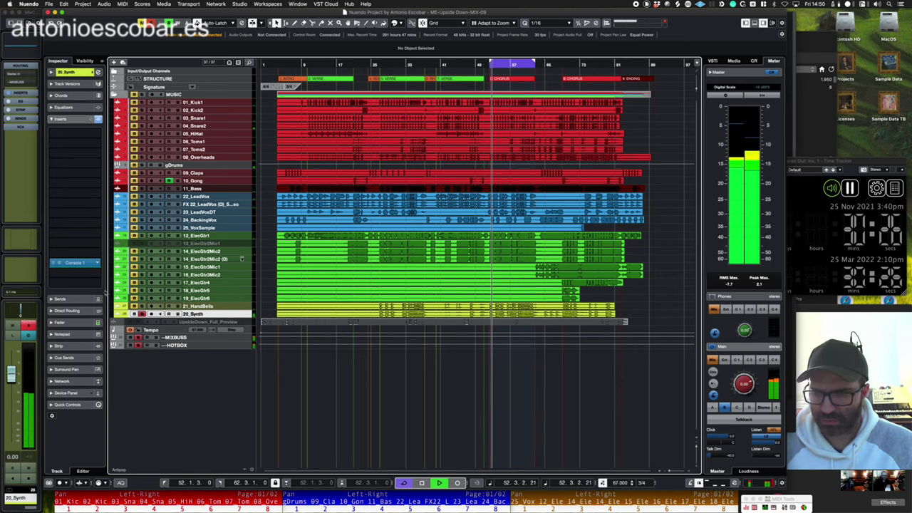
{"action": "left_click", "coordinate": [78, 214]}
{"action": "type", "text": "Deca"}
{"action": "key", "text": "Return"}
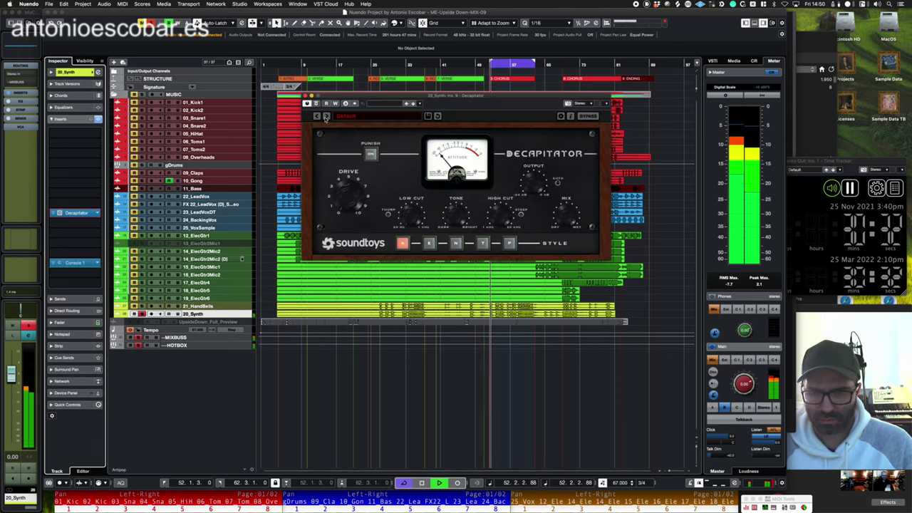
{"action": "left_click", "coordinate": [326, 117]}
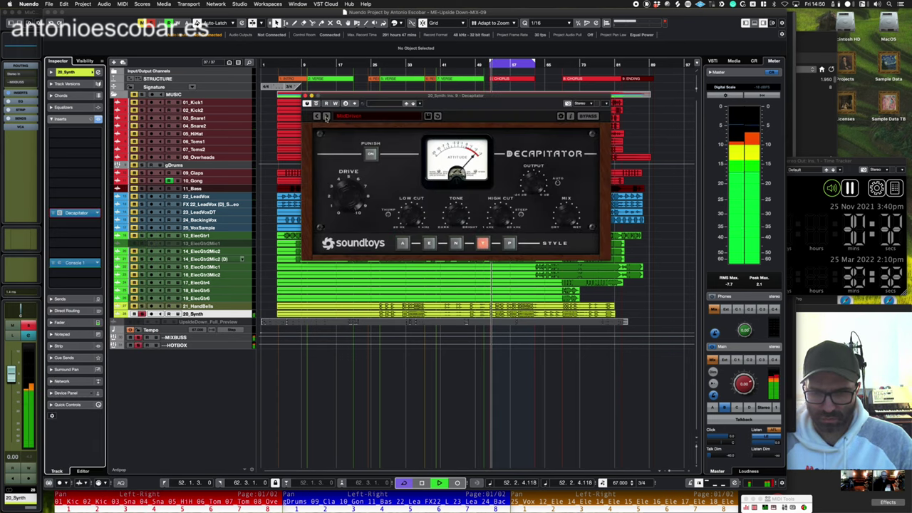
- Change 20_Synth's panner type and pan it right, load Decapitator's RollOffTheHighs preset and stop playback
{"action": "right_click", "coordinate": [20, 313]}
{"action": "left_click", "coordinate": [49, 449]}
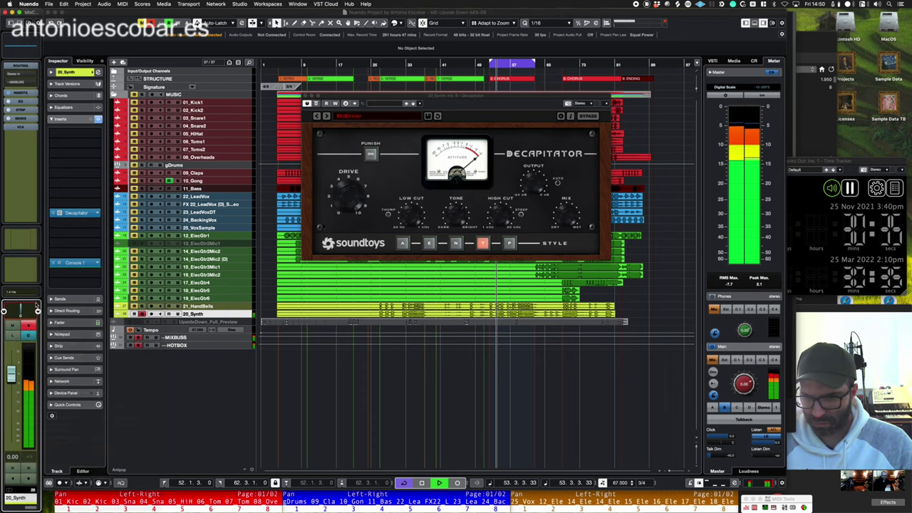
{"action": "left_click", "coordinate": [327, 117]}
{"action": "key", "text": "space"}
- Insert Timeless 2 ahead of Decapitator on the 20_Synth track and restart chorus playback
{"action": "left_click", "coordinate": [98, 180]}
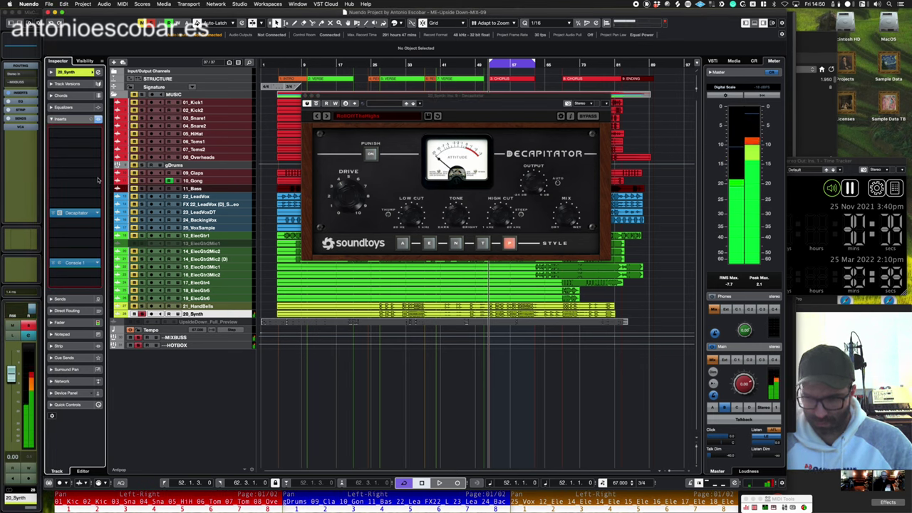
{"action": "left_click", "coordinate": [77, 179]}
{"action": "type", "text": "timeless"}
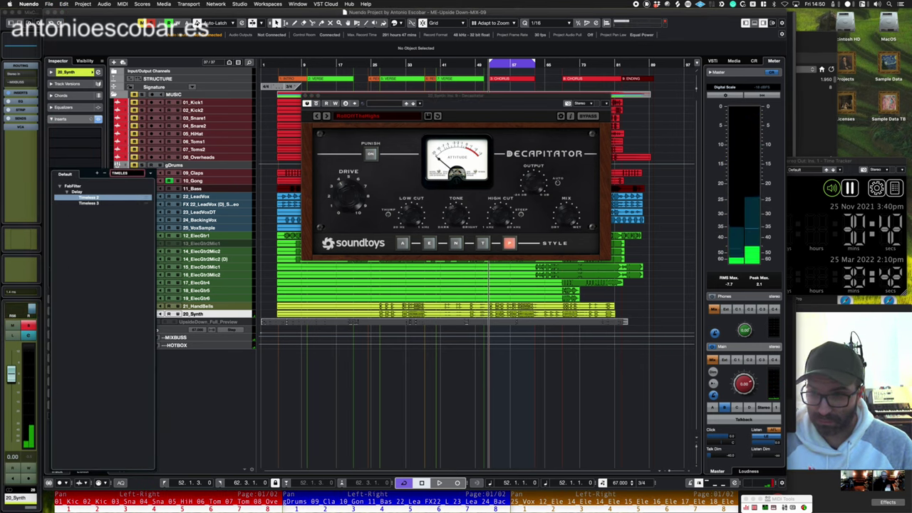
{"action": "key", "text": "Return"}
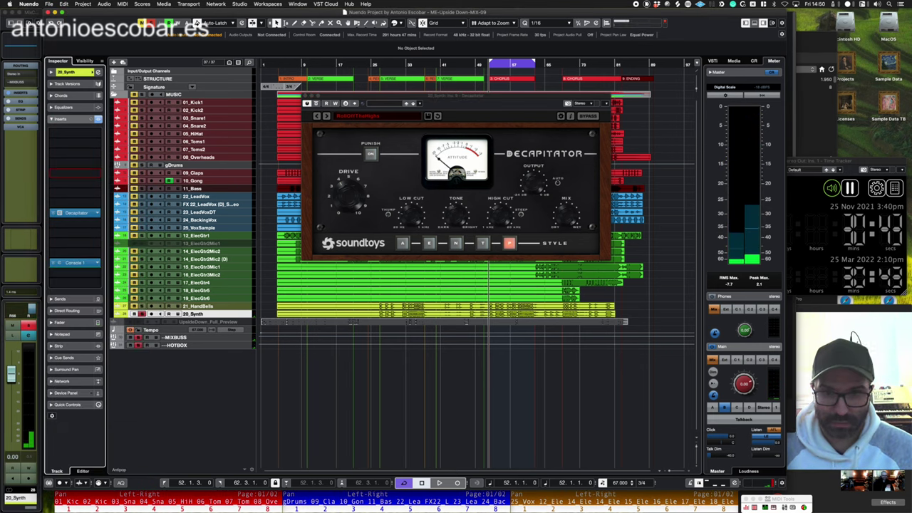
{"action": "key", "text": "space"}
- Compare the Timeless 2 presets Analog Tape Echo and Basic Stereo Delay, keeping Analog Tape Echo
{"action": "left_click", "coordinate": [551, 232]}
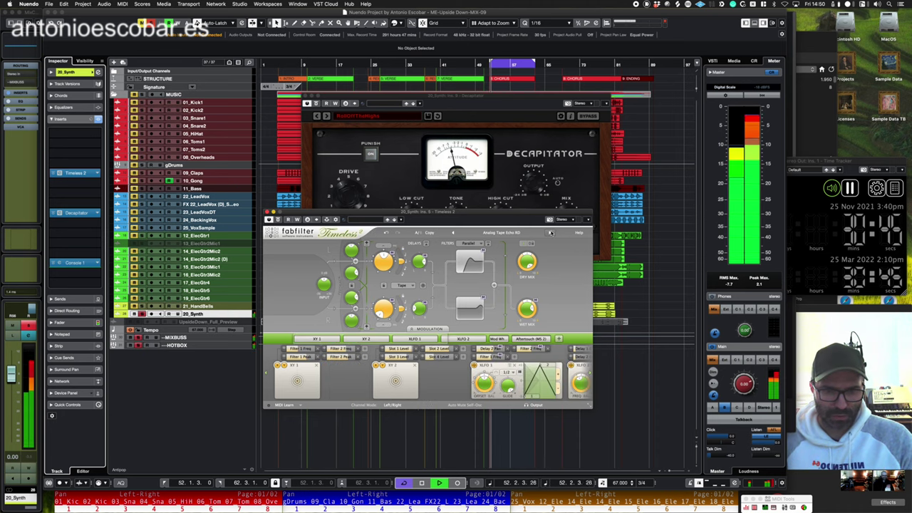
{"action": "left_click", "coordinate": [551, 233]}
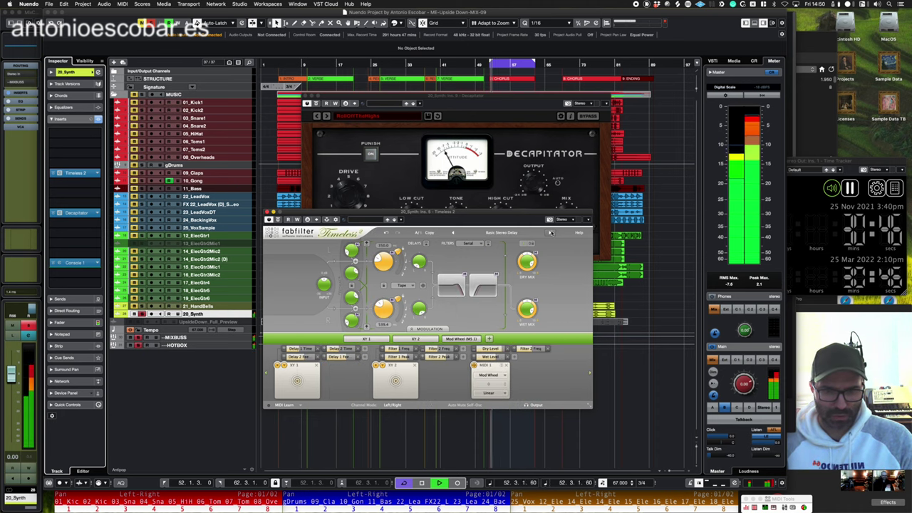
{"action": "left_click", "coordinate": [454, 234]}
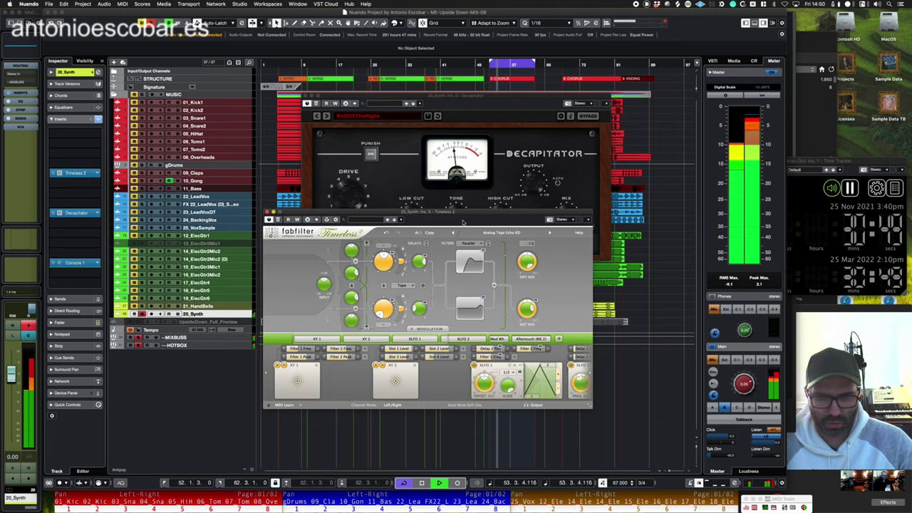
- Close Timeless 2, lower the 20_Synth level to -12.5 dB in the full mix, and solo the track
{"action": "left_click_drag", "start_coordinate": [465, 215], "coordinate": [462, 297]}
{"action": "key", "text": "super+w"}
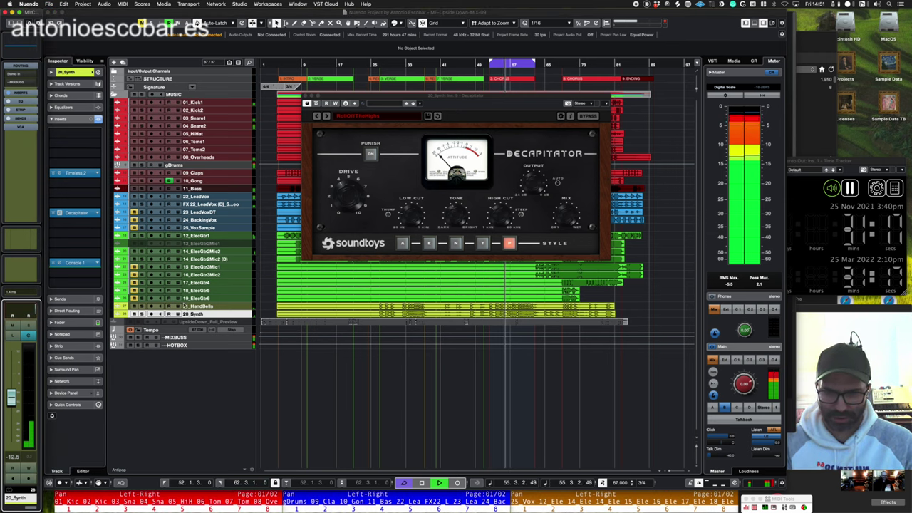
{"action": "left_click", "coordinate": [142, 314]}
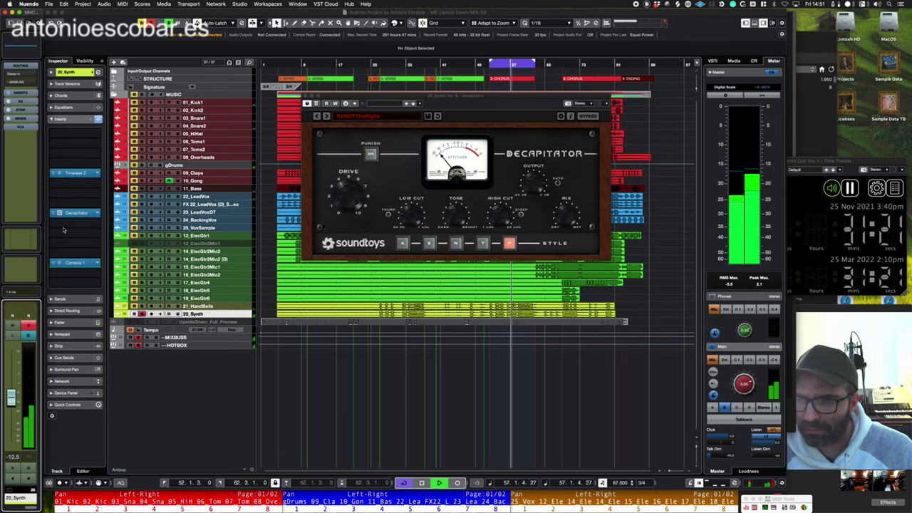
- Stop playback and insert S1 Imager Stereo ahead of Timeless 2 on the 20_Synth track
{"action": "key", "text": "space"}
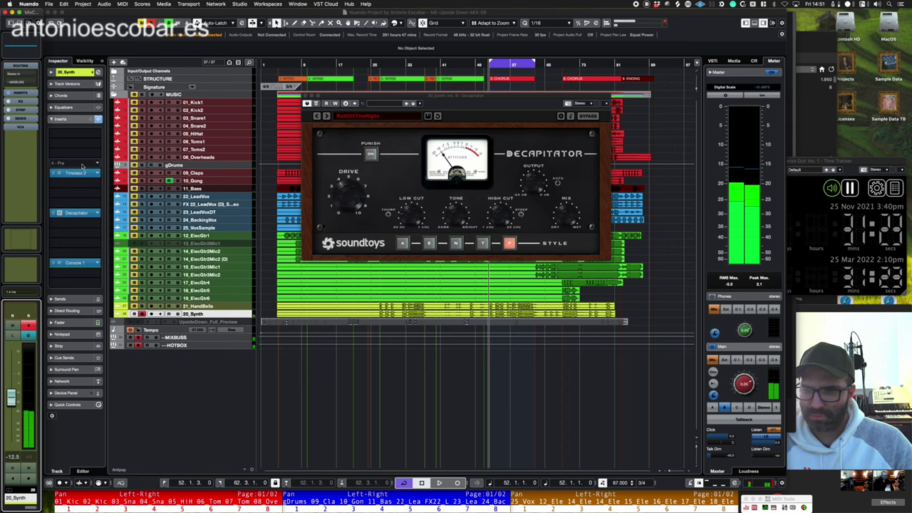
{"action": "left_click", "coordinate": [82, 166]}
{"action": "type", "text": "S1"}
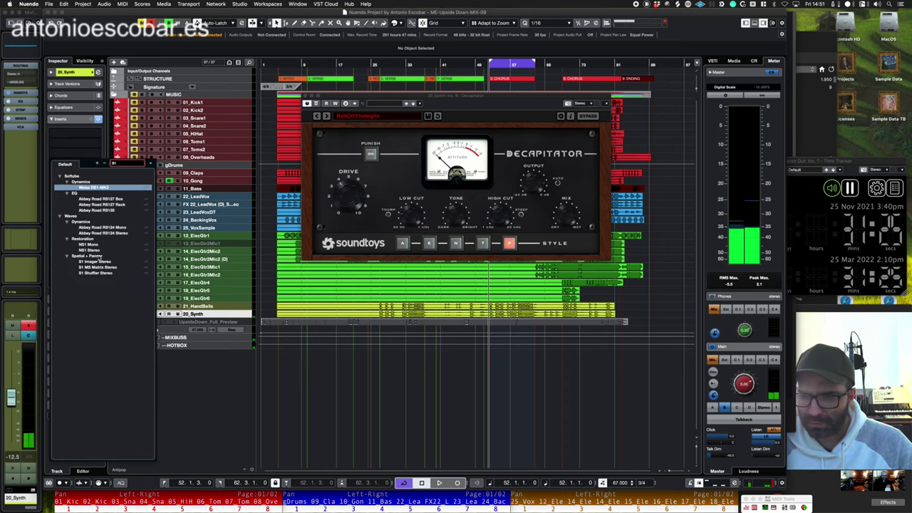
{"action": "left_click", "coordinate": [95, 261]}
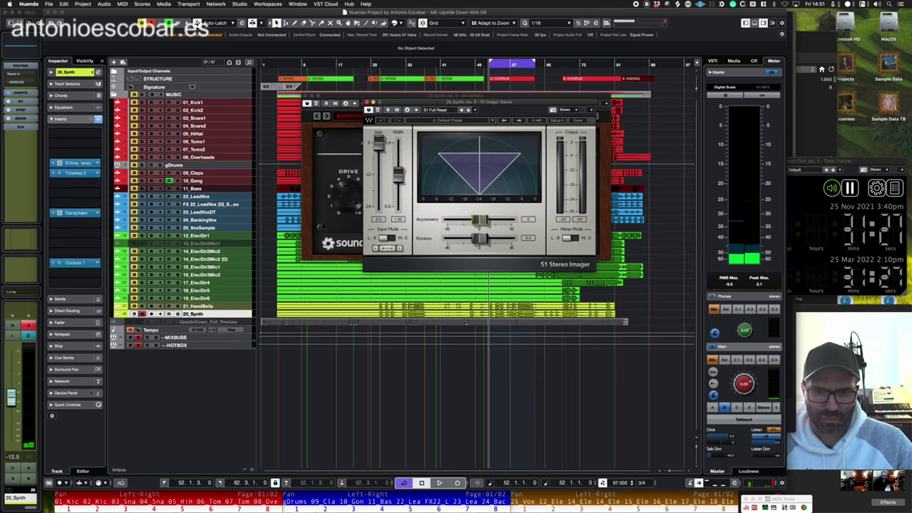
- Set S1 Imager's width to 0.00 and rotation to 44.5, and close the plug-in windows while the chorus plays
{"action": "left_click_drag", "start_coordinate": [480, 220], "coordinate": [513, 239]}
{"action": "left_click_drag", "start_coordinate": [399, 175], "coordinate": [399, 214]}
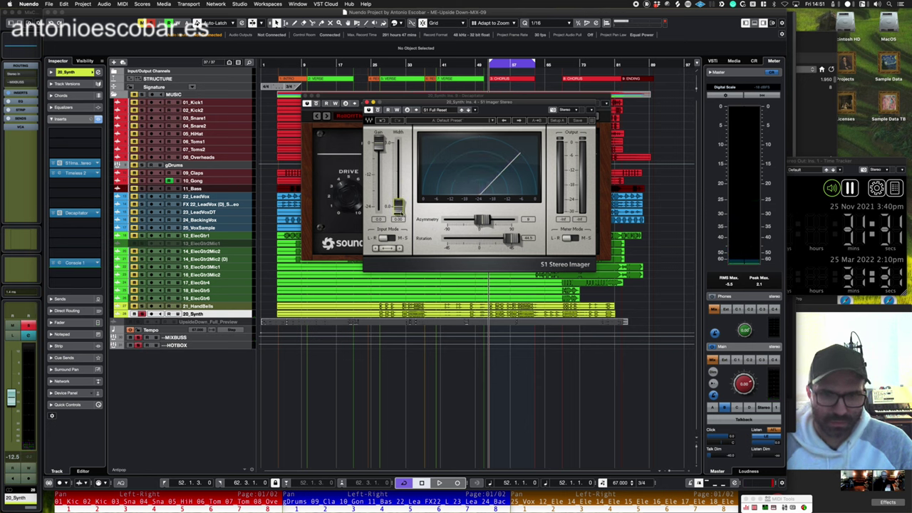
{"action": "key", "text": "space"}
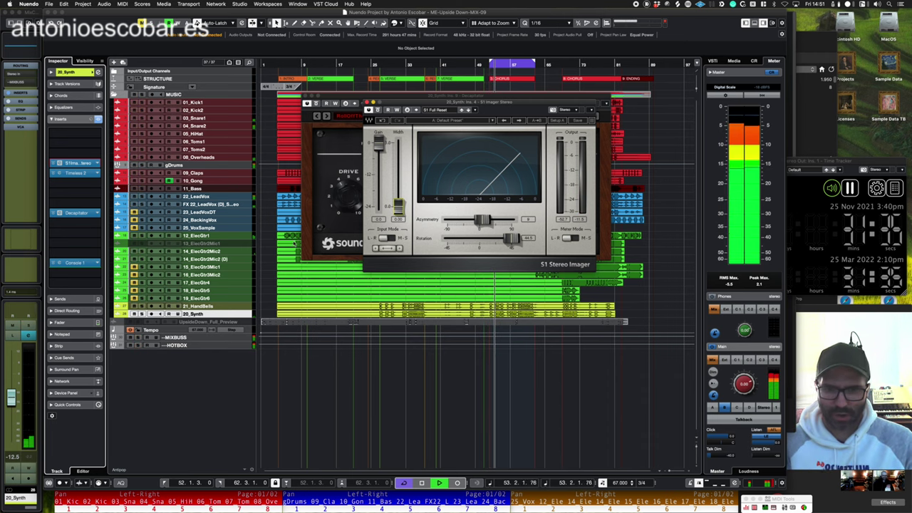
{"action": "left_click", "coordinate": [366, 102]}
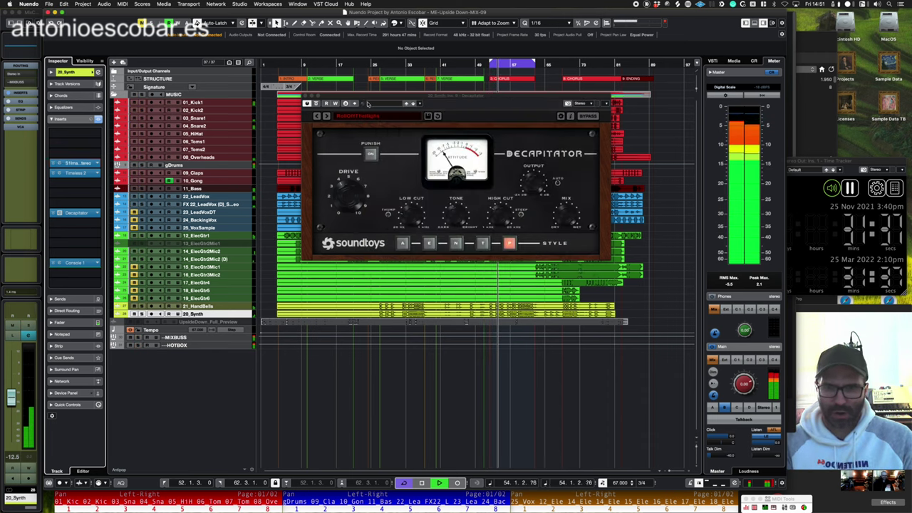
{"action": "left_click", "coordinate": [305, 96]}
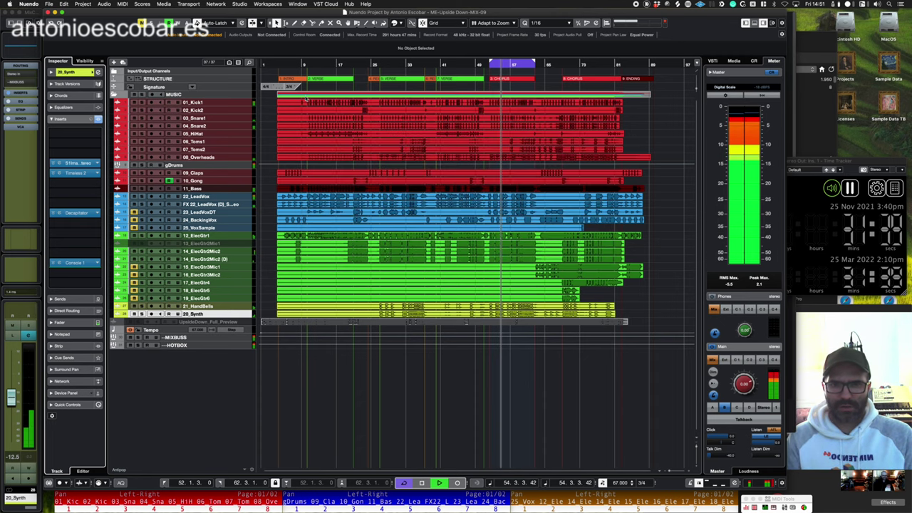
- Balance 12_ElecGtr1 and both 14_ElecGtr2Mic2 tracks by ear, comparing solo and full mix, and turn off loop playback
{"action": "left_click", "coordinate": [214, 235]}
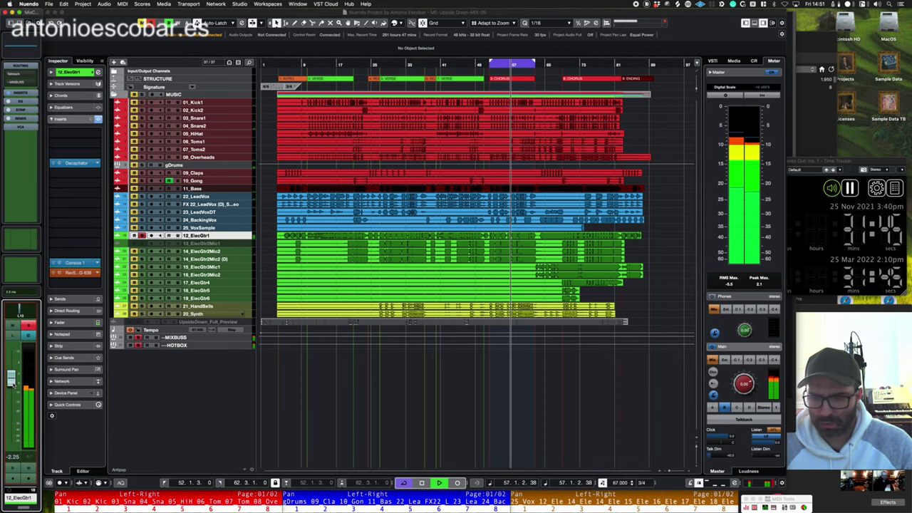
{"action": "key", "text": "Down"}
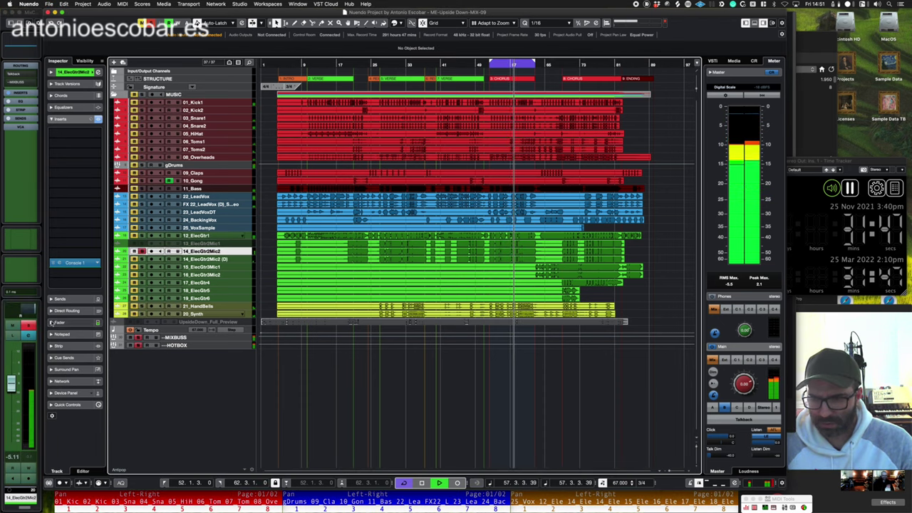
{"action": "key", "text": "Down"}
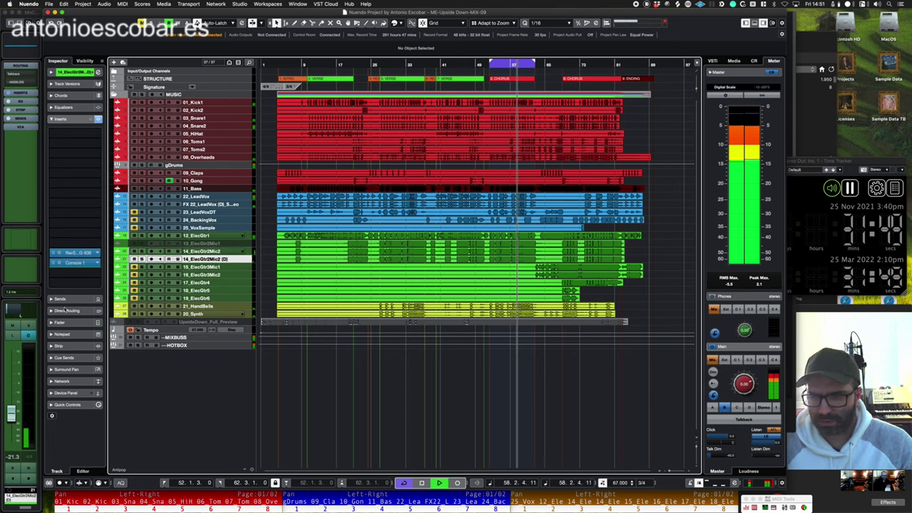
{"action": "left_click", "coordinate": [207, 252]}
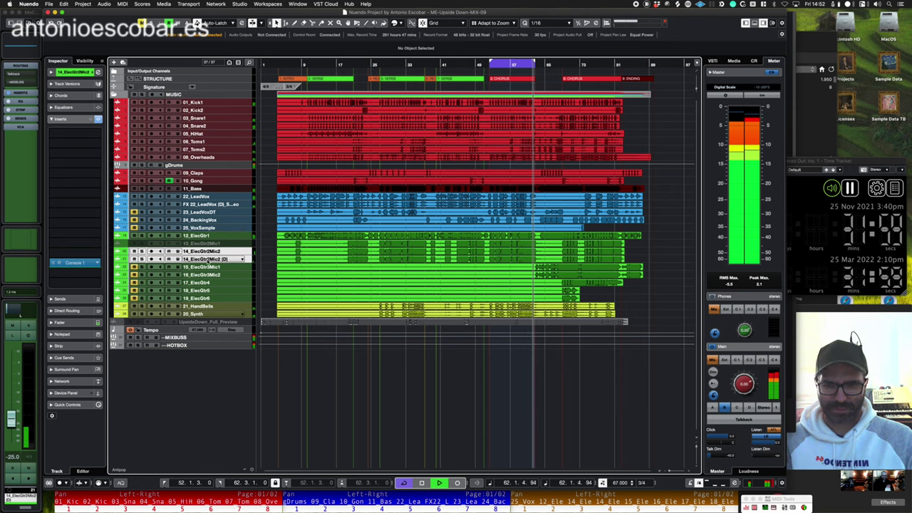
{"action": "left_click", "coordinate": [151, 265]}
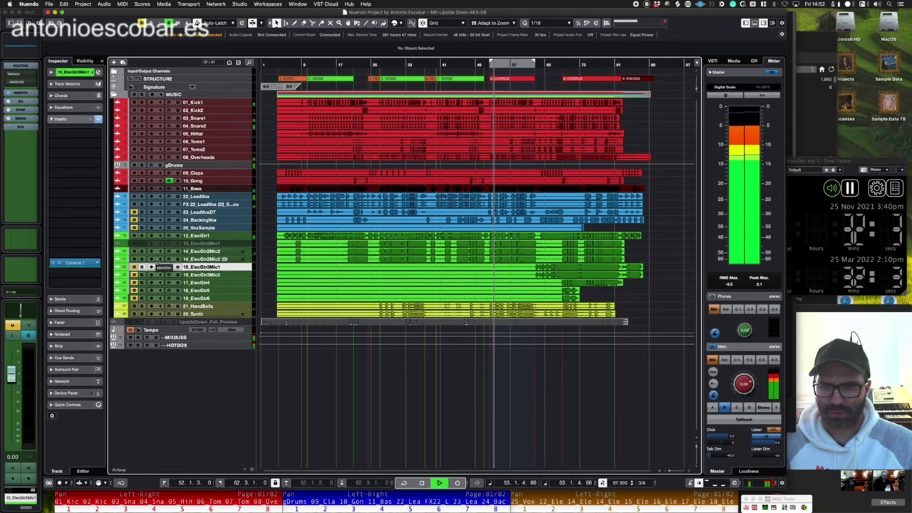
- Compare 03_Snare1 and 04_Snare2 in the chorus and set the 04_Snare2 level to -6.26 dB
{"action": "left_click", "coordinate": [204, 127]}
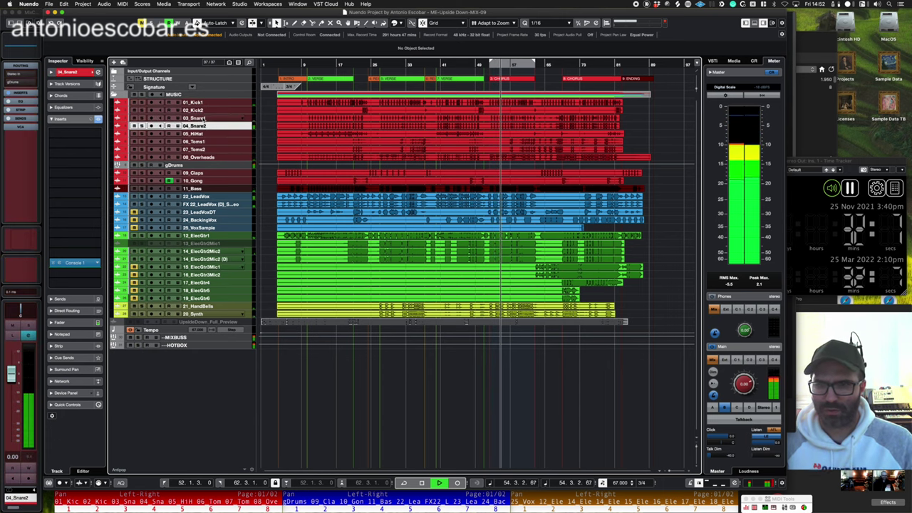
{"action": "left_click", "coordinate": [202, 117]}
{"action": "left_click", "coordinate": [203, 126]}
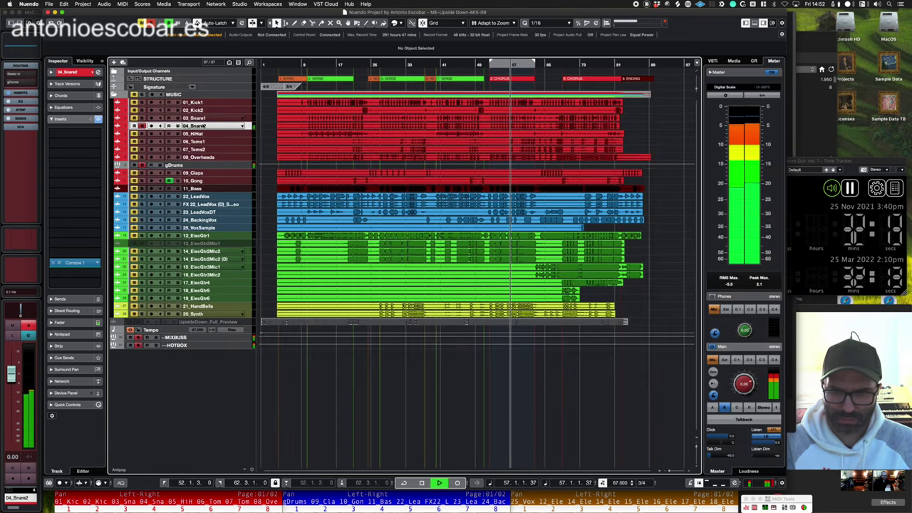
{"action": "left_click", "coordinate": [204, 118]}
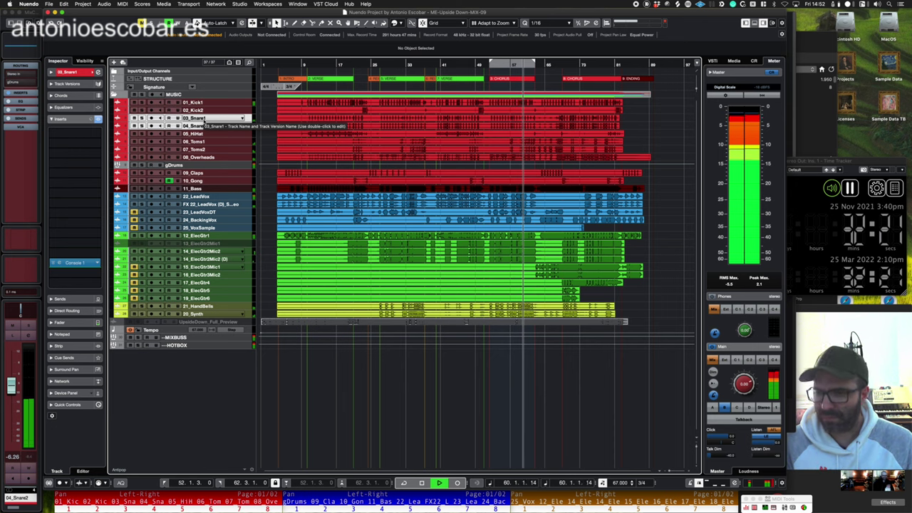
{"action": "left_click", "coordinate": [205, 125]}
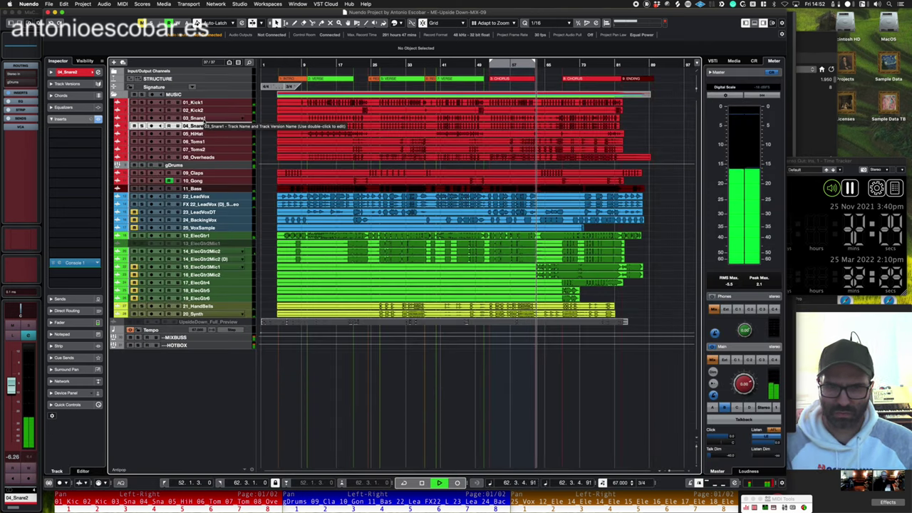
- Replay the chorus from its start with 04_Snare2 soloed and insert Torque Stereo on that track
{"action": "left_click", "coordinate": [490, 65]}
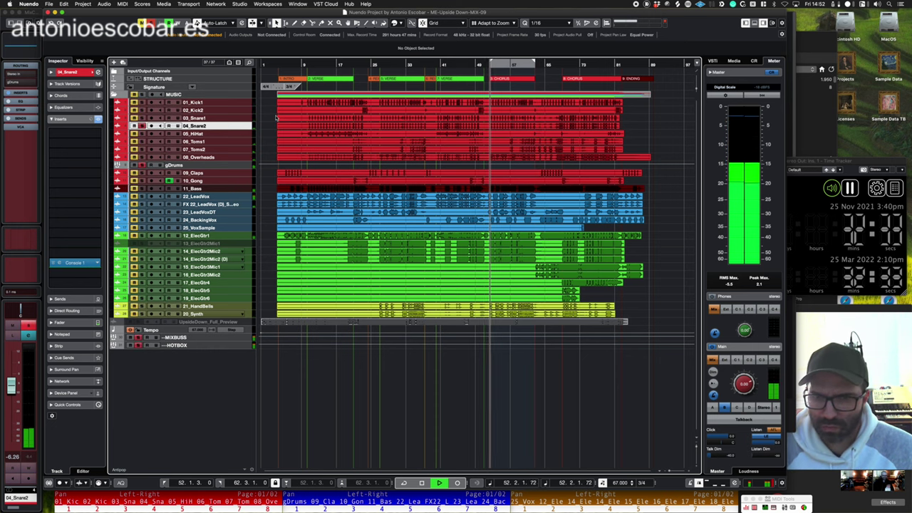
{"action": "left_click", "coordinate": [75, 133]}
{"action": "type", "text": "TORQUE"}
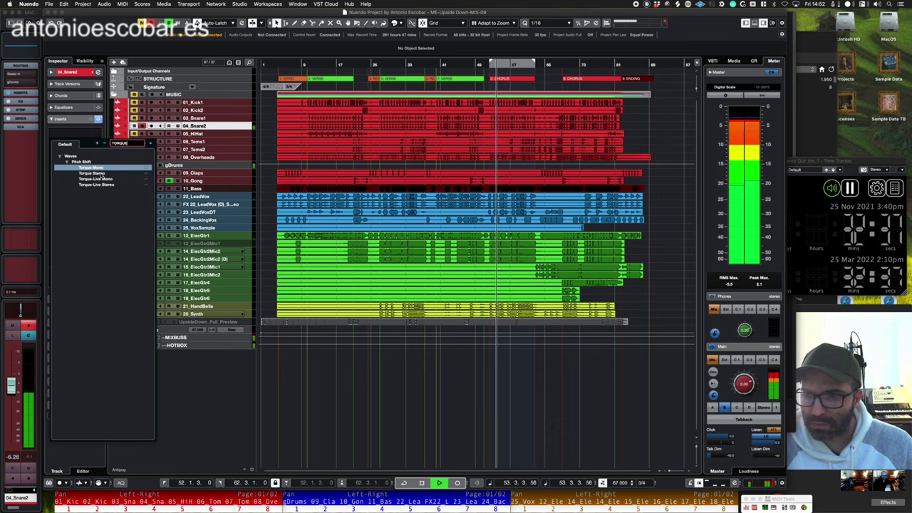
{"action": "left_click", "coordinate": [100, 174]}
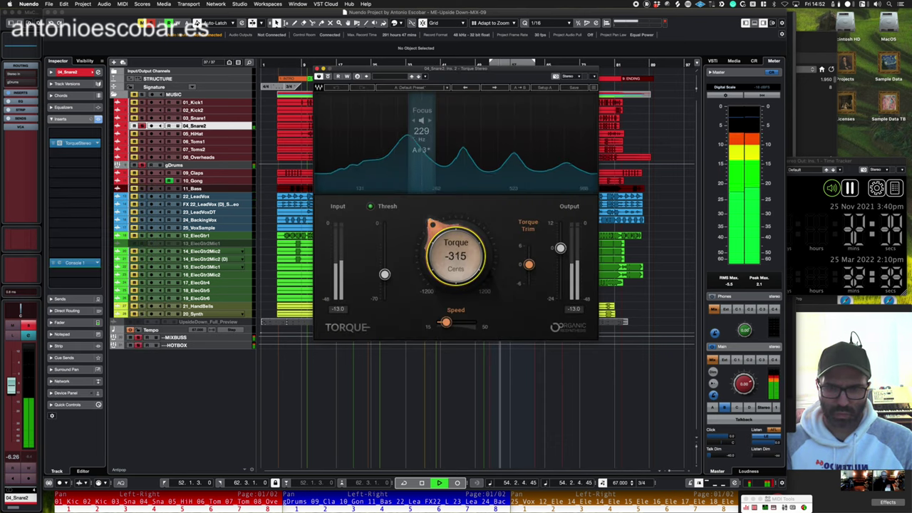
- Set Torque's focus to 214 Hz, threshold to -24.9 dB and pitch to -470 cents, and return 04_Snare2 to the full mix
{"action": "left_click_drag", "start_coordinate": [457, 257], "coordinate": [457, 266]}
{"action": "left_click_drag", "start_coordinate": [423, 157], "coordinate": [415, 157]}
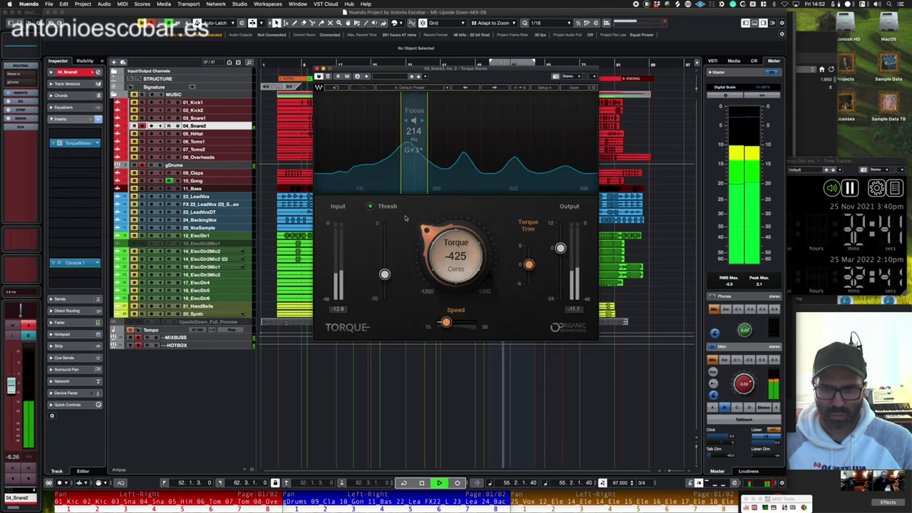
{"action": "left_click_drag", "start_coordinate": [385, 274], "coordinate": [385, 249]}
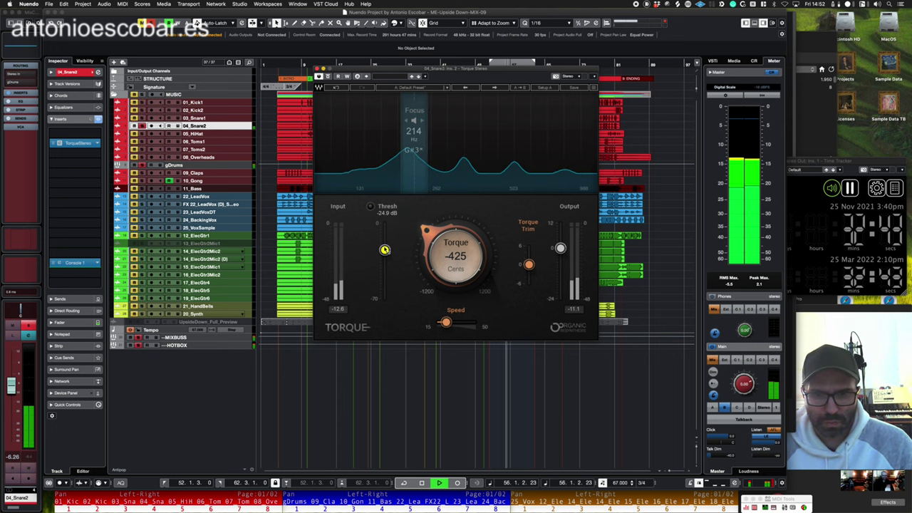
{"action": "left_click", "coordinate": [529, 265]}
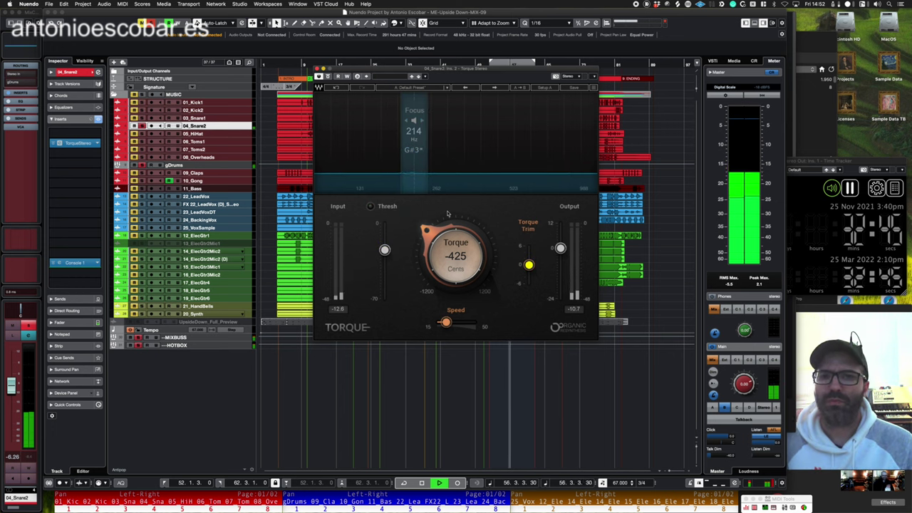
{"action": "left_click_drag", "start_coordinate": [456, 252], "coordinate": [456, 257]}
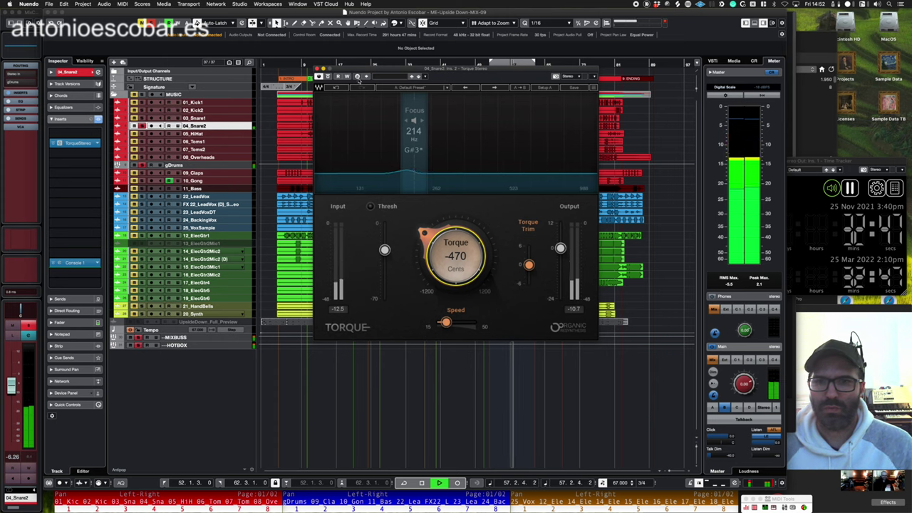
{"action": "key", "text": "s"}
{"action": "left_click", "coordinate": [318, 69]}
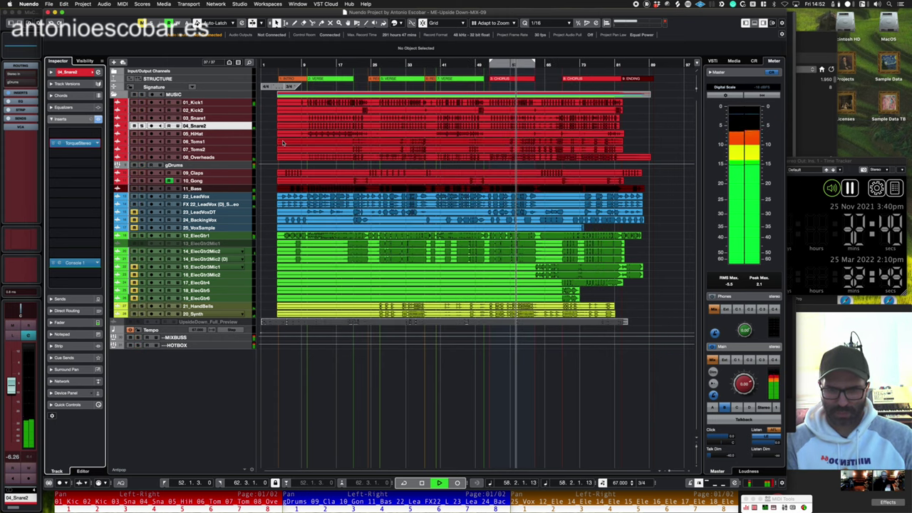
- Insert Decapitator between Torque and Console 1 on 04_Snare2 and audition it on the soloed snare
{"action": "key", "text": "space"}
{"action": "left_click", "coordinate": [88, 189]}
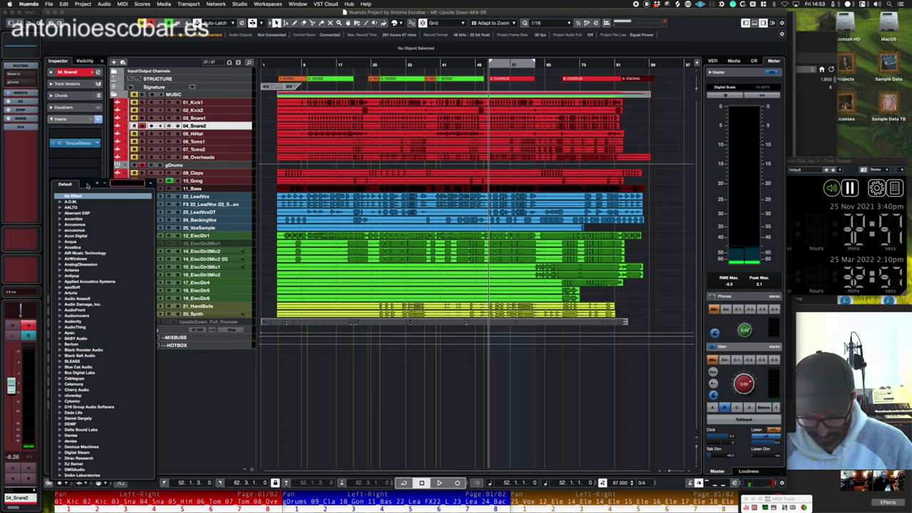
{"action": "type", "text": "decap"}
{"action": "key", "text": "Return"}
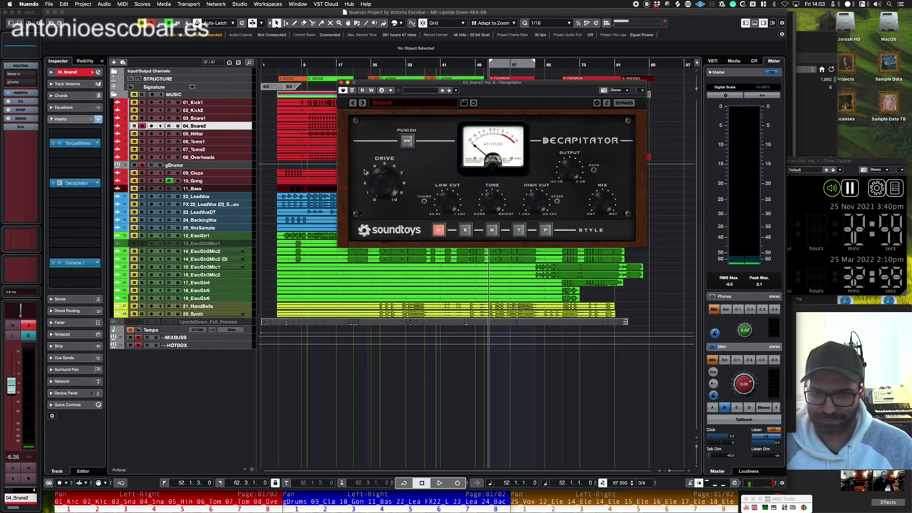
{"action": "key", "text": "space"}
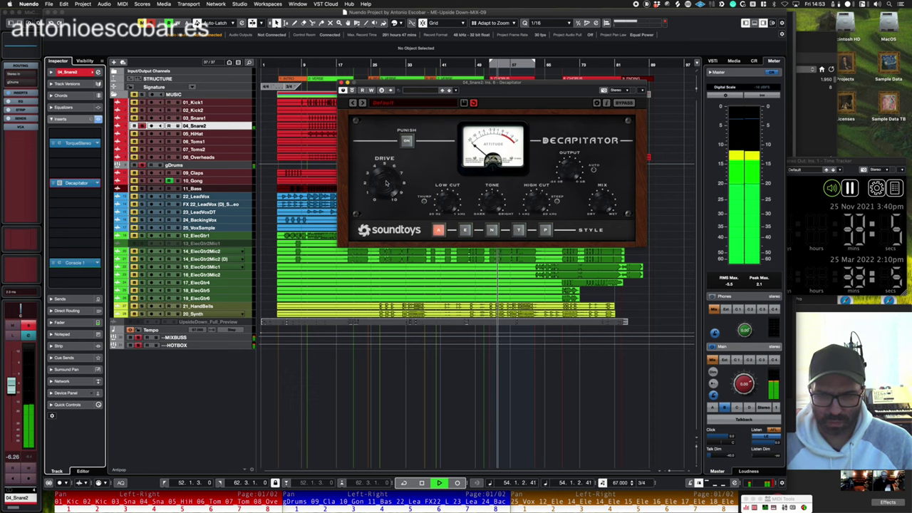
{"action": "key", "text": "super+w"}
{"action": "key", "text": "space"}
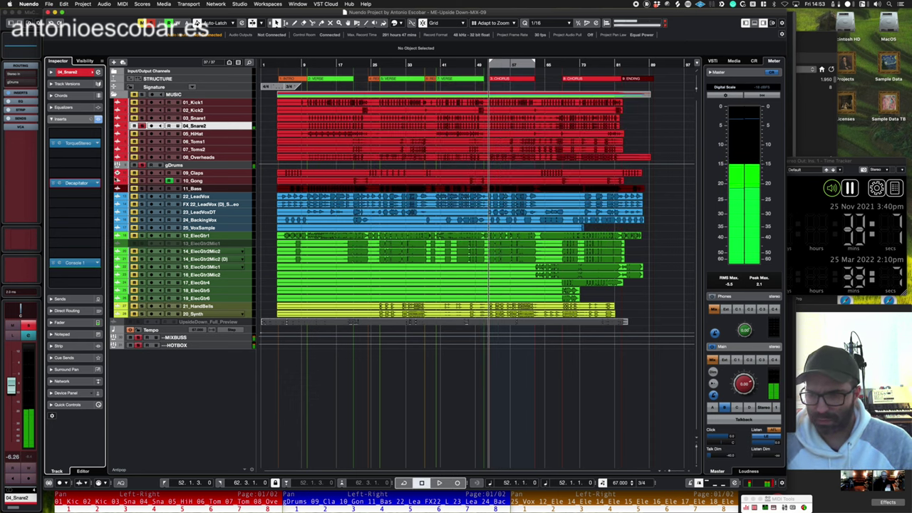
- Insert Arturia Rev SPRING-636 after Decapitator on 04_Snare2, play the chorus and switch the reverb to the Space Echo preset
{"action": "left_click", "coordinate": [75, 190]}
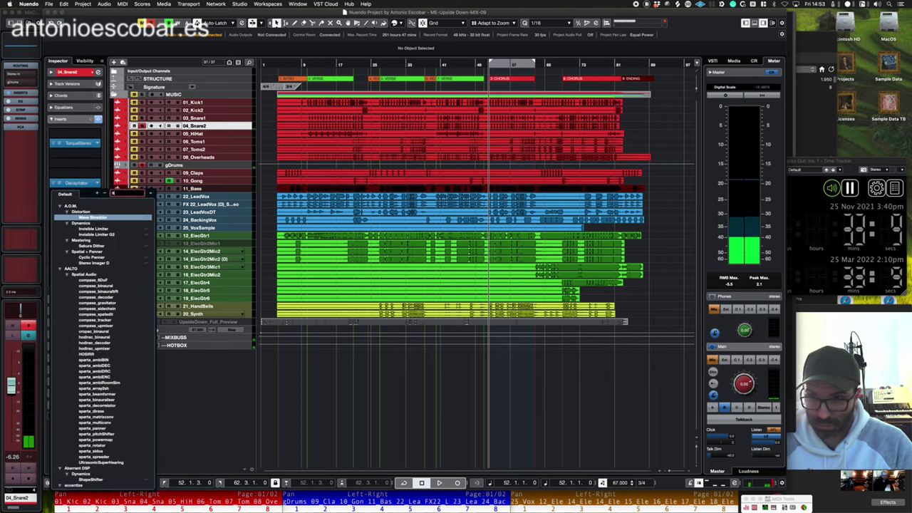
{"action": "type", "text": "spring"}
{"action": "left_click", "coordinate": [103, 235]}
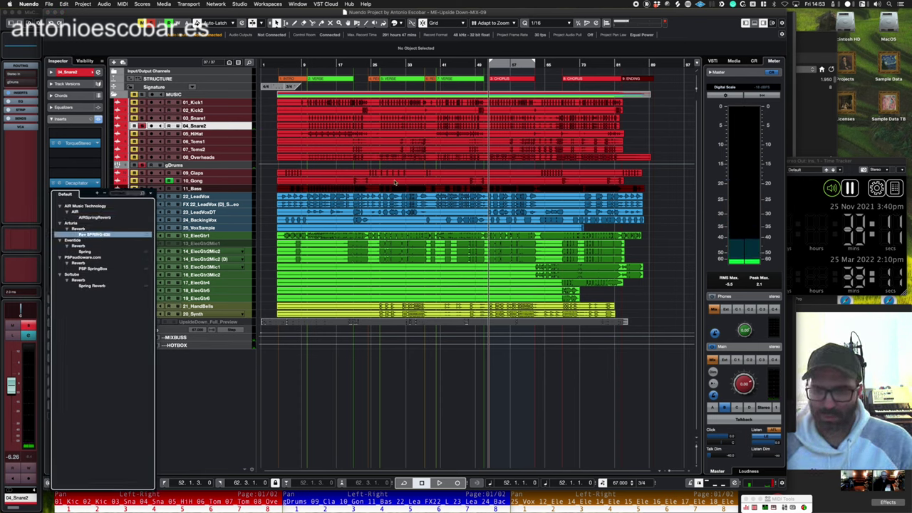
{"action": "key", "text": "Return"}
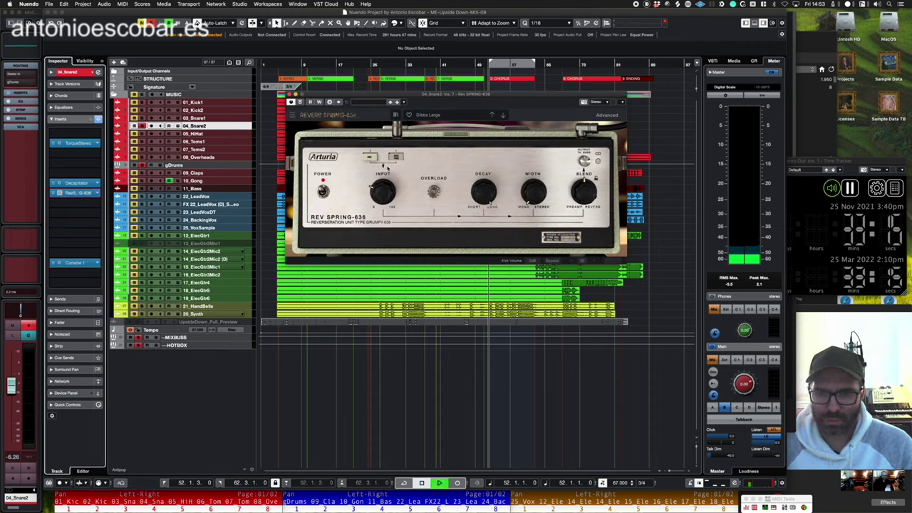
{"action": "key", "text": "space"}
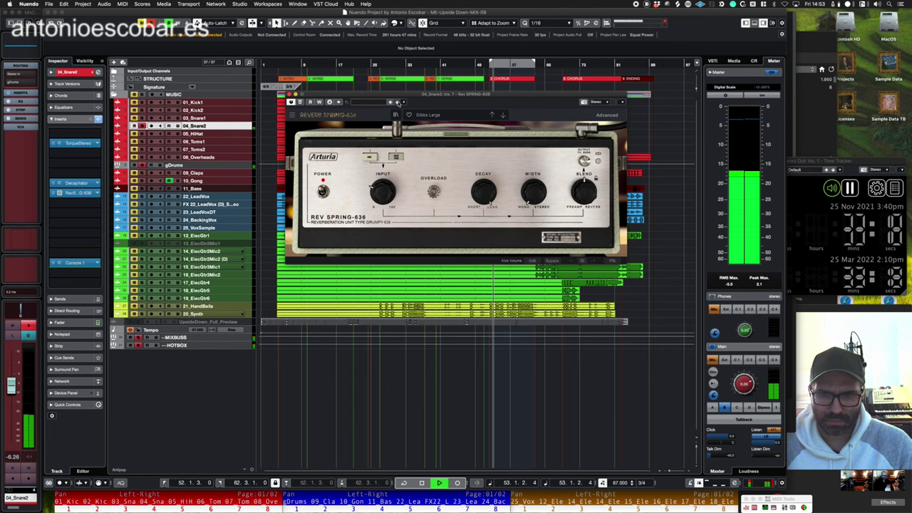
{"action": "left_click", "coordinate": [503, 116]}
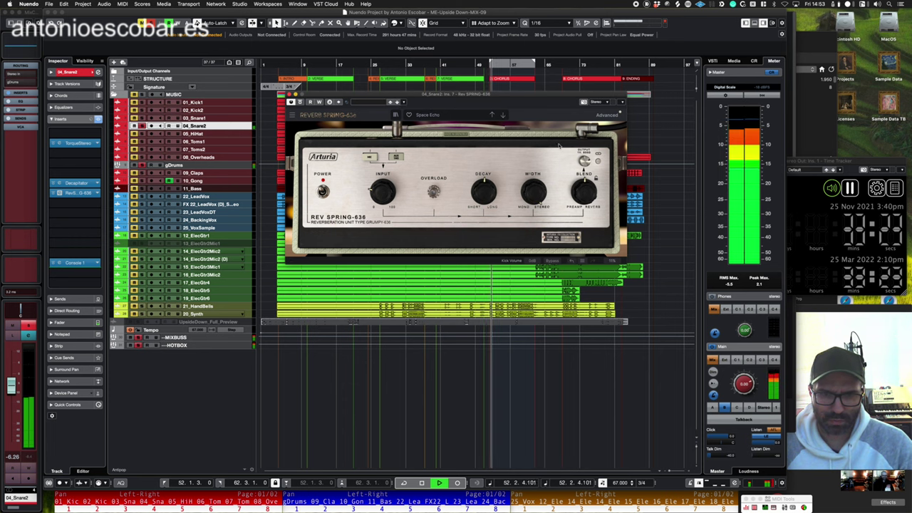
- Lower the decay and blend of Rev SPRING-636 on 04_Snare2 and return the track to the full mix
{"action": "left_click", "coordinate": [607, 115]}
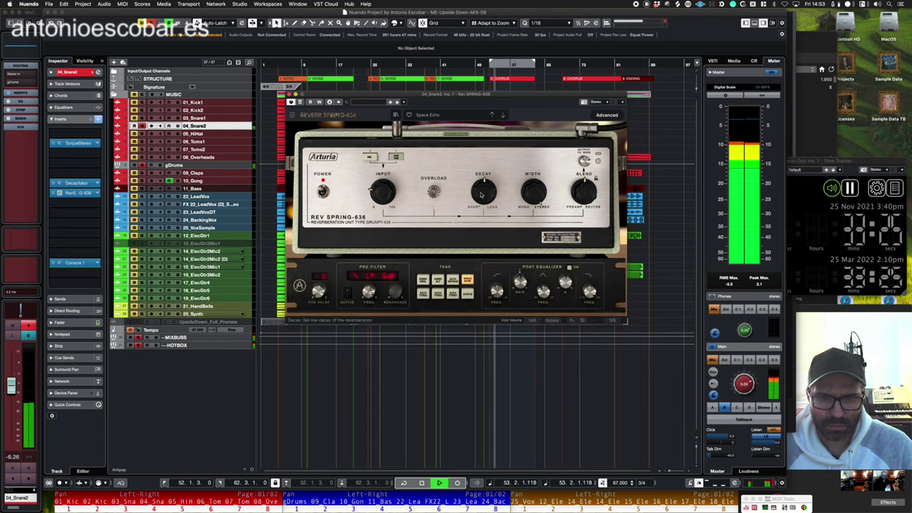
{"action": "left_click_drag", "start_coordinate": [484, 191], "coordinate": [472, 213]}
{"action": "left_click_drag", "start_coordinate": [581, 193], "coordinate": [566, 213]}
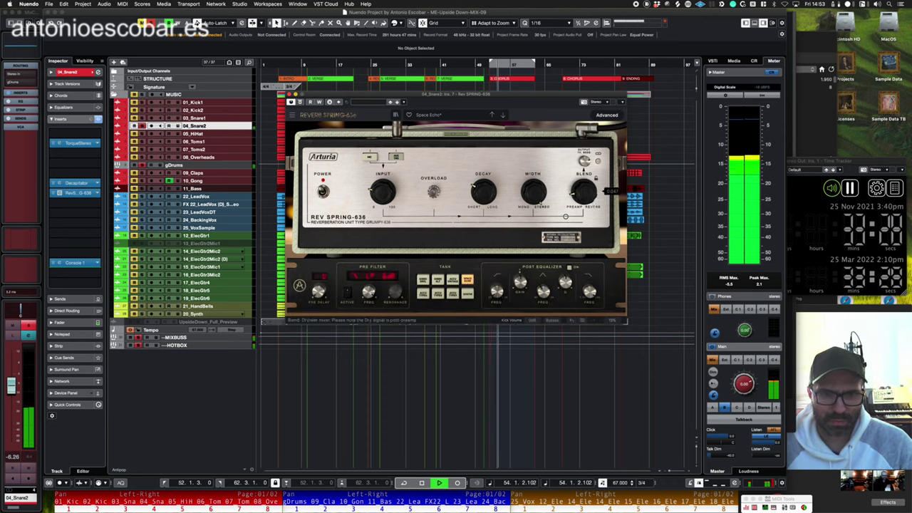
{"action": "key", "text": "s"}
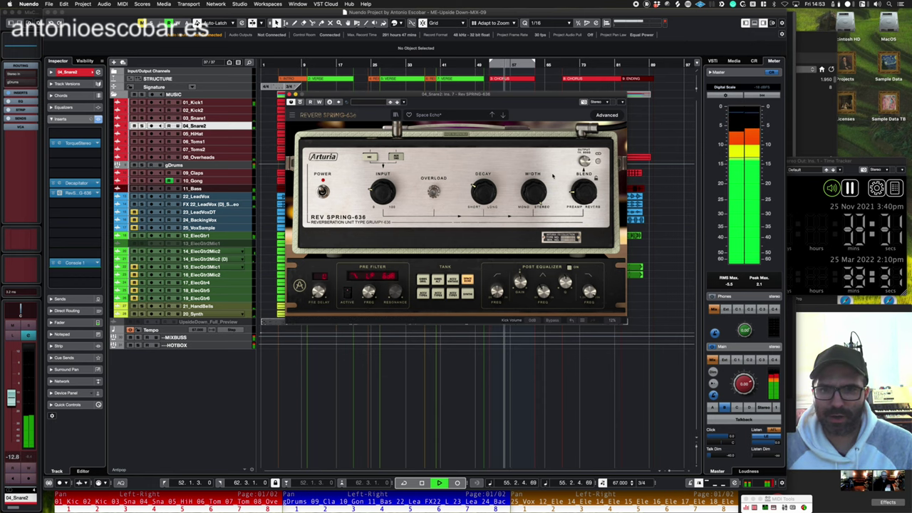
{"action": "left_click_drag", "start_coordinate": [501, 97], "coordinate": [501, 110]}
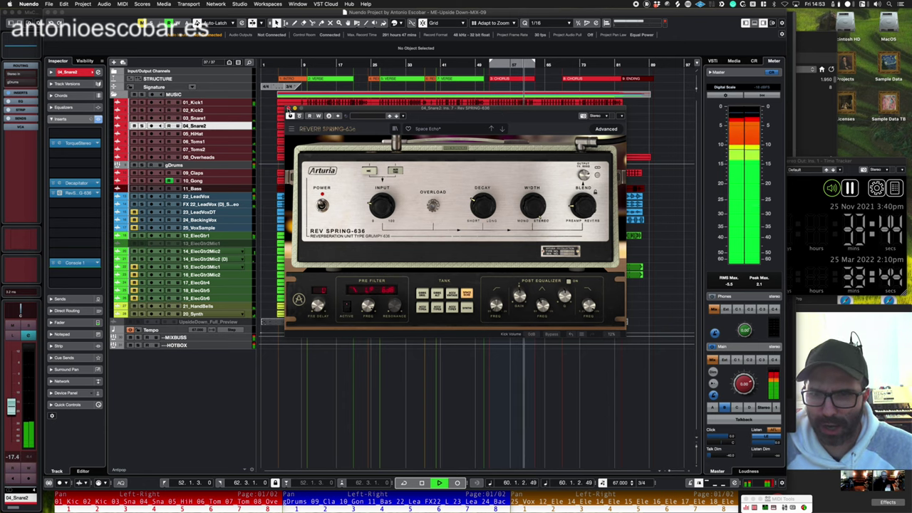
{"action": "left_click", "coordinate": [288, 108]}
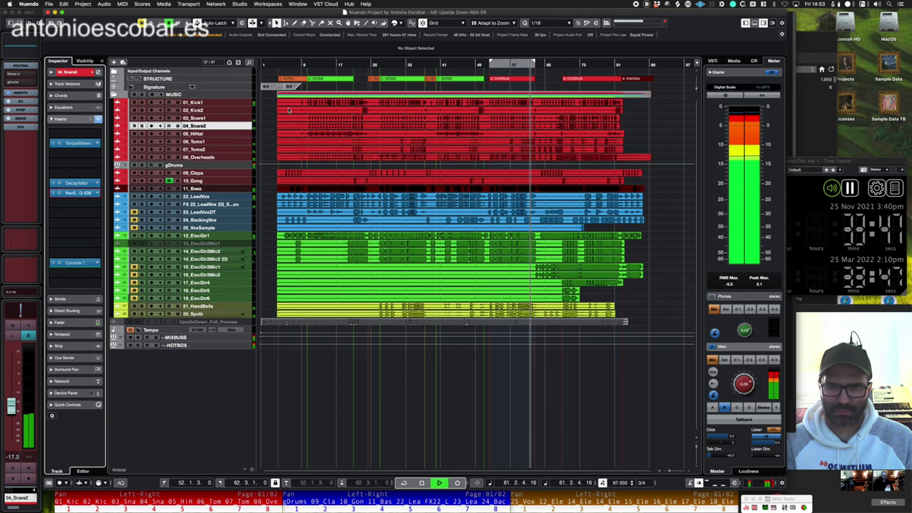
- Solo 09_Claps and insert DevilLocDeluxe on it
{"action": "left_click", "coordinate": [224, 158]}
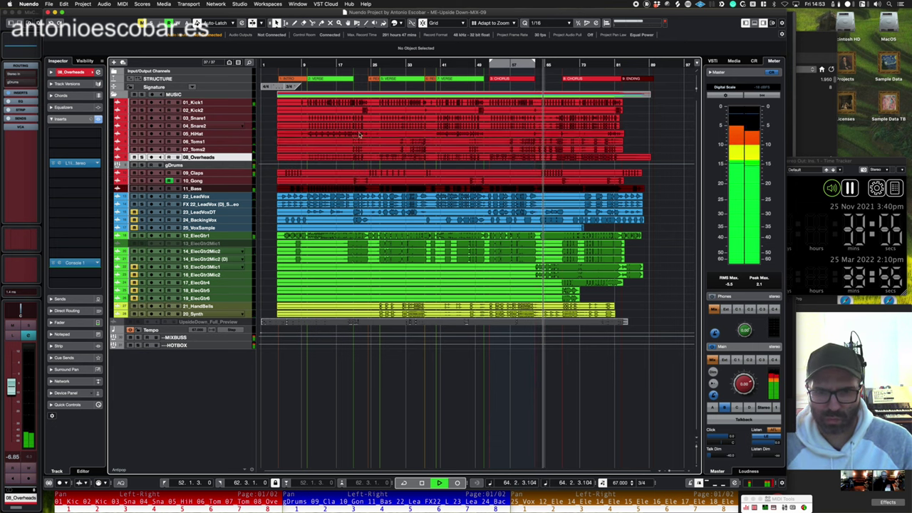
{"action": "key", "text": "Down"}
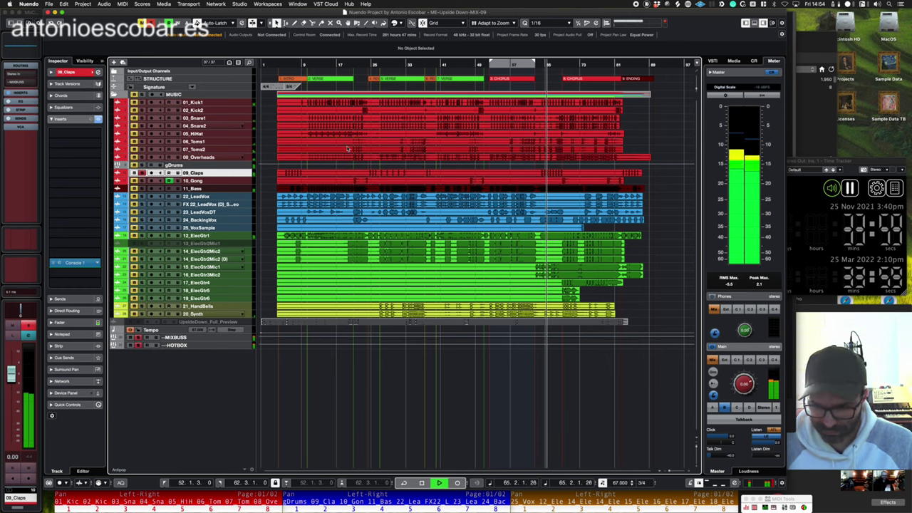
{"action": "left_click", "coordinate": [91, 144]}
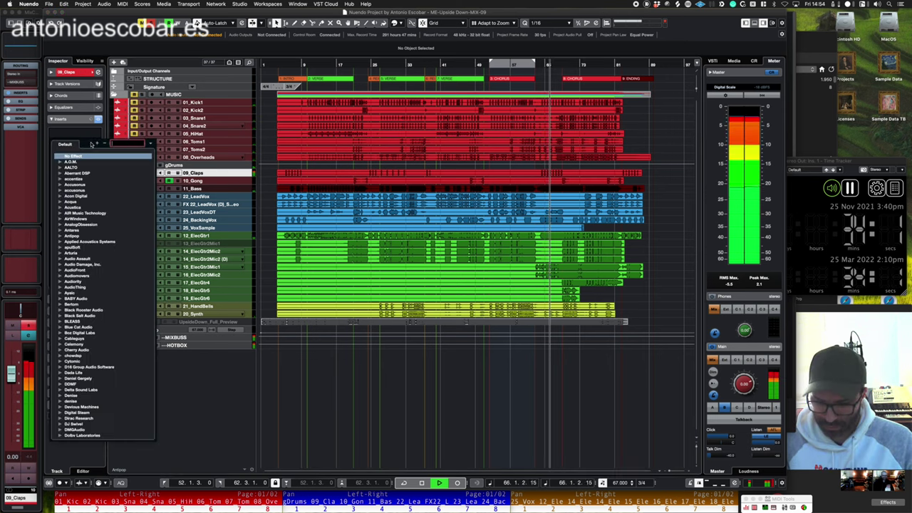
{"action": "type", "text": "devil"}
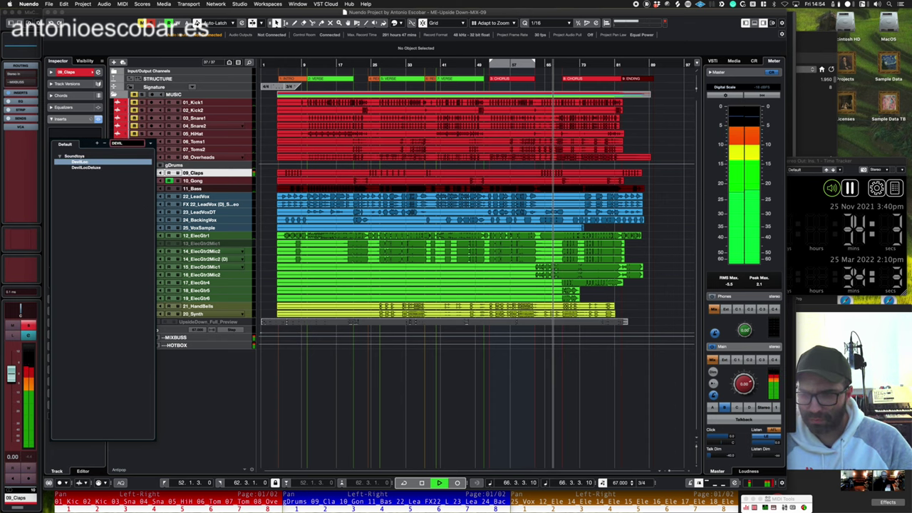
{"action": "left_click", "coordinate": [91, 168]}
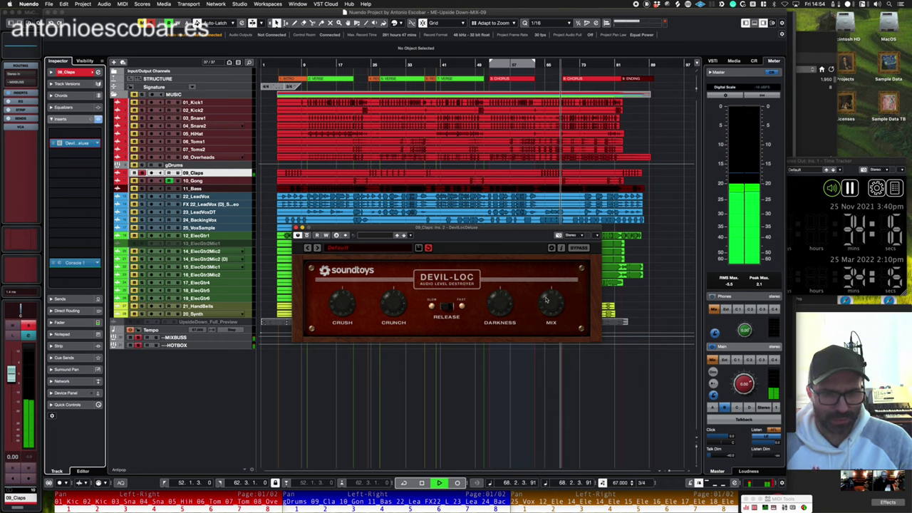
- Adjust Devil-Loc's mix on 09_Claps and audition the claps from bar 65, both soloed and in the full mix
{"action": "key", "text": "space"}
{"action": "key", "text": "space"}
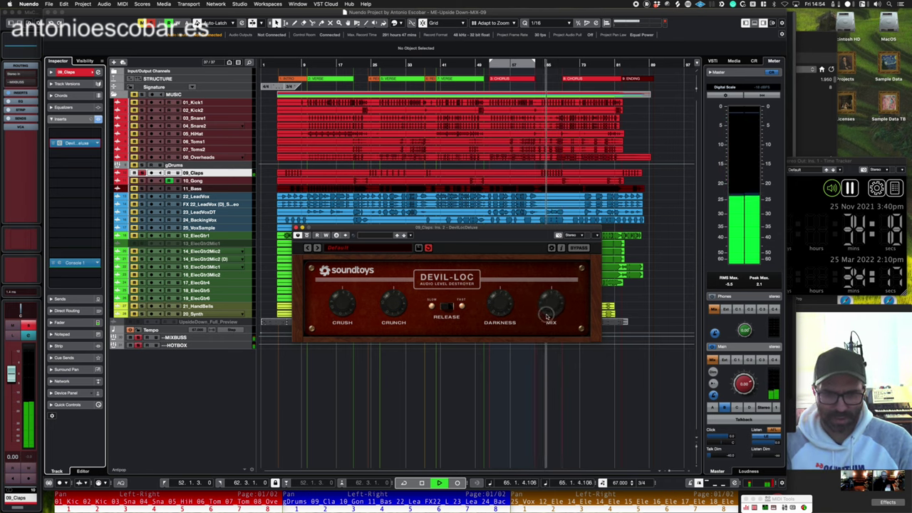
{"action": "key", "text": "space"}
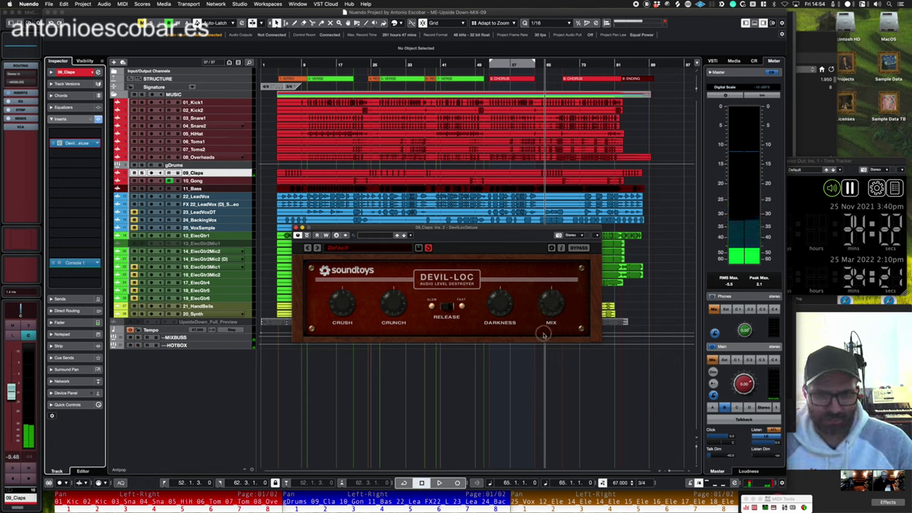
{"action": "key", "text": "space"}
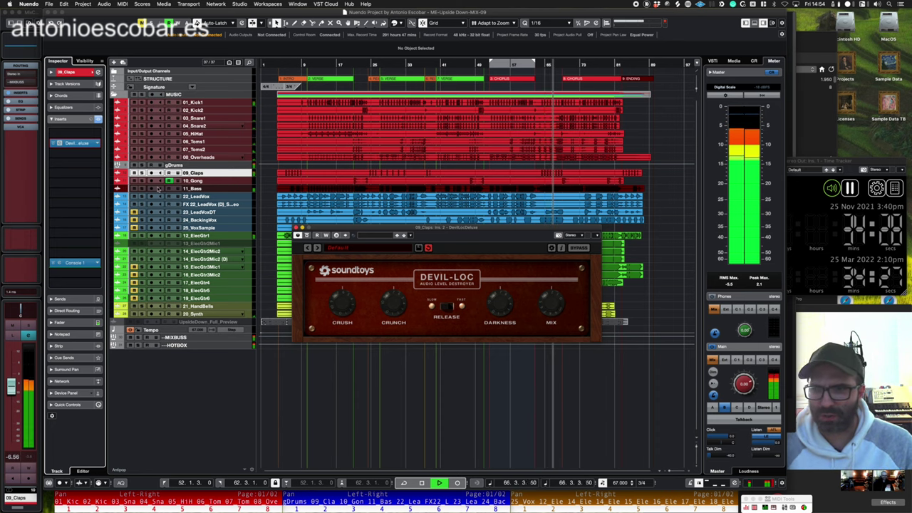
{"action": "key", "text": "space"}
- Insert ValhallaDelay after Devil-Loc on 09_Claps and play the soloed claps from bar 65
{"action": "left_click", "coordinate": [77, 143]}
{"action": "type", "text": "valha"}
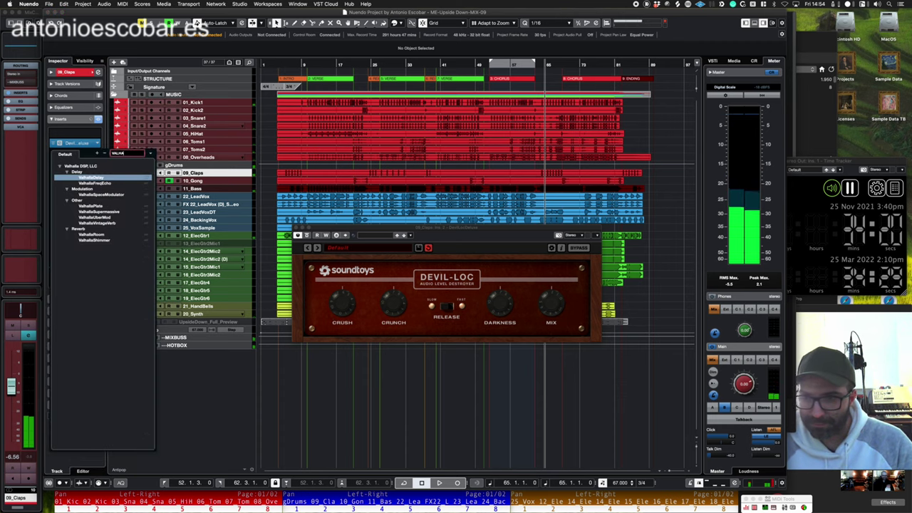
{"action": "key", "text": "Return"}
{"action": "key", "text": "space"}
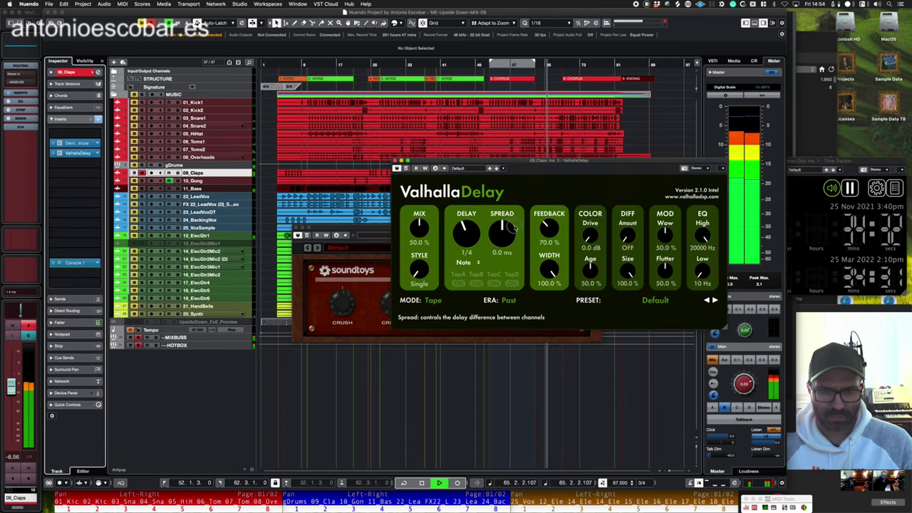
- Set ValhallaDelay's spread to 7.1 ms, delay to 1/32, feedback to 0% and diffusion amount to 17.4%
{"action": "left_click_drag", "start_coordinate": [514, 228], "coordinate": [516, 208]}
{"action": "left_click_drag", "start_coordinate": [463, 239], "coordinate": [450, 282]}
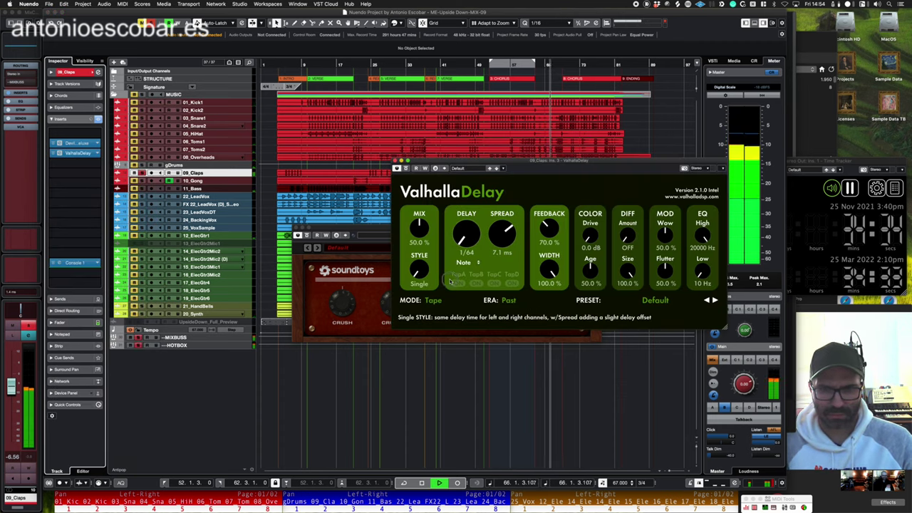
{"action": "left_click_drag", "start_coordinate": [548, 229], "coordinate": [540, 331]}
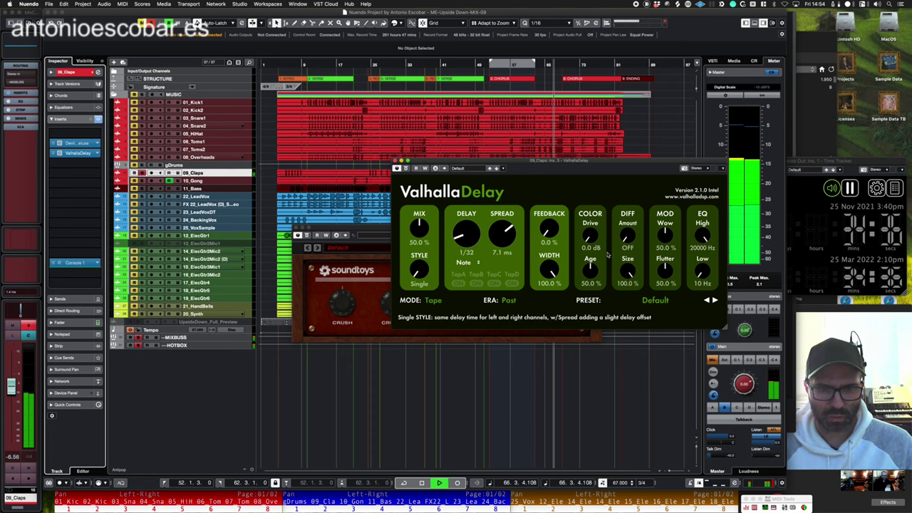
{"action": "left_click_drag", "start_coordinate": [627, 235], "coordinate": [628, 226]}
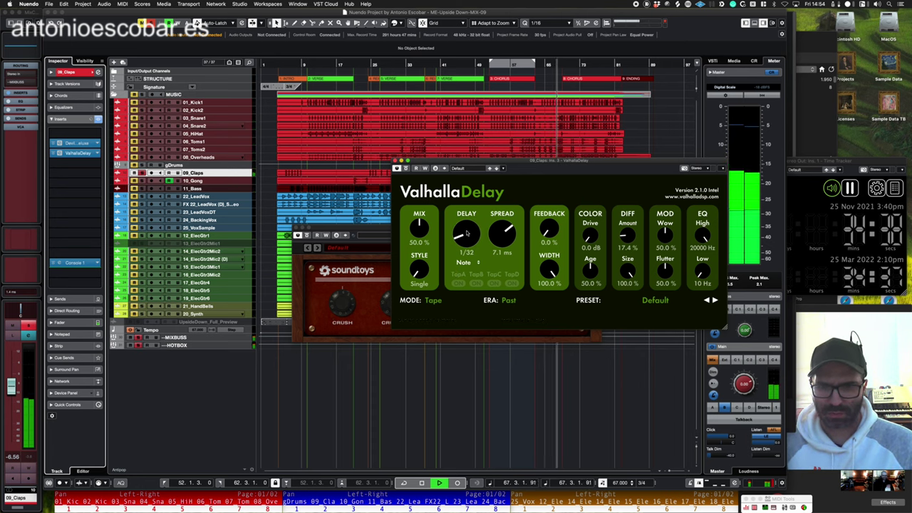
- Set ValhallaDelay's mix to 43.9%, color age to 0% and drive to 17.4 dB
{"action": "left_click_drag", "start_coordinate": [422, 230], "coordinate": [422, 233]}
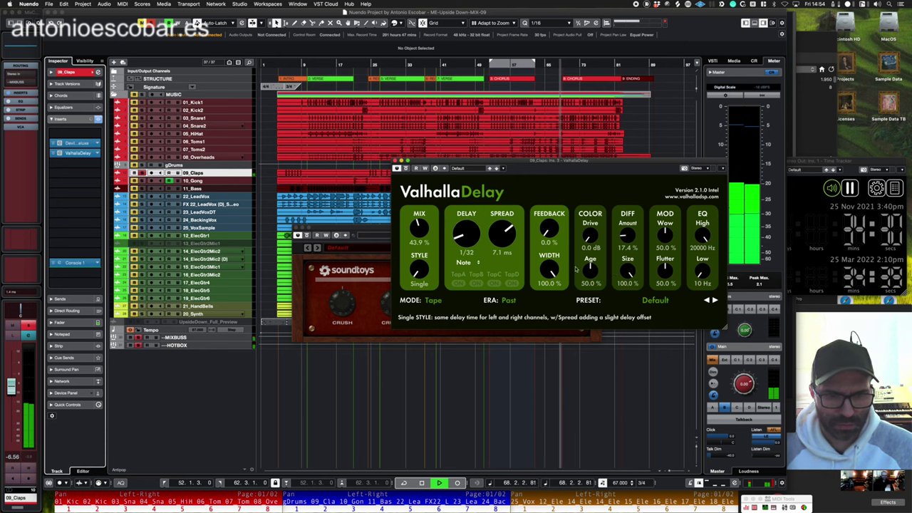
{"action": "left_click_drag", "start_coordinate": [597, 273], "coordinate": [582, 334]}
{"action": "left_click_drag", "start_coordinate": [600, 226], "coordinate": [600, 175]}
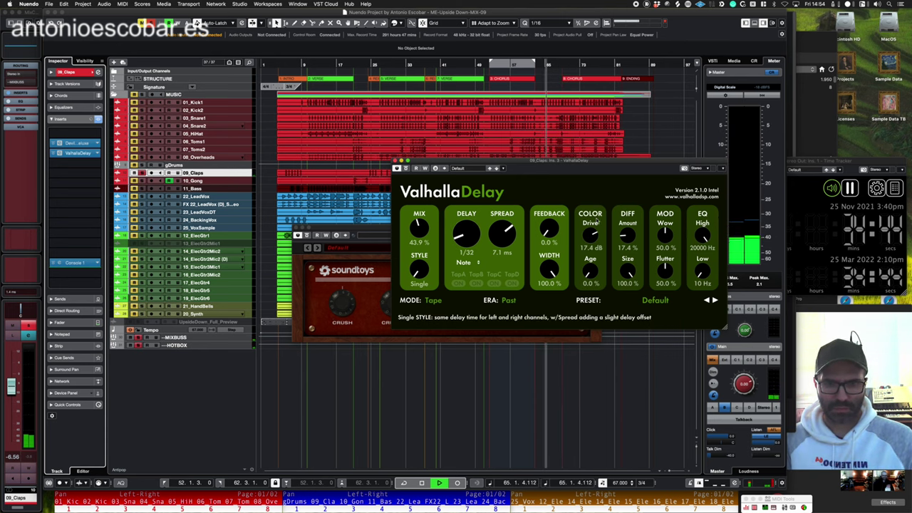
- Try the BBD mode in ValhallaDelay and switch the delay to HiFi
{"action": "left_click", "coordinate": [434, 301]}
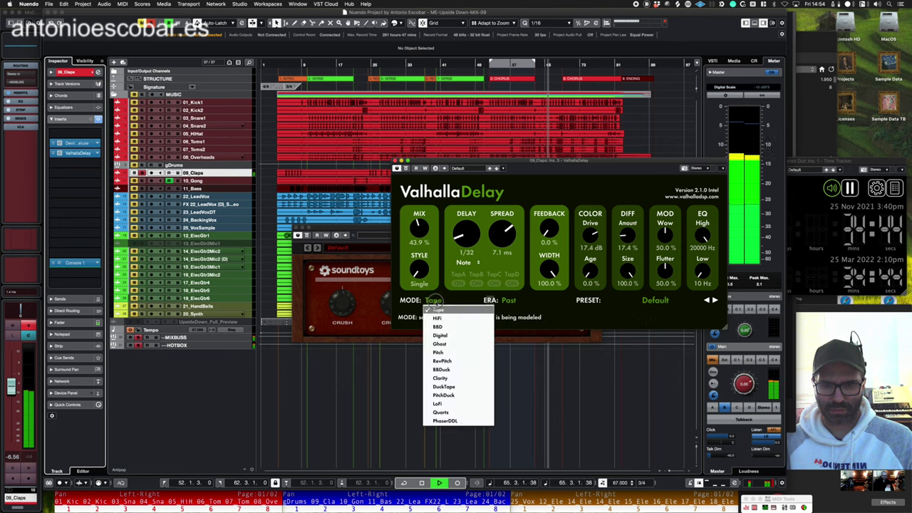
{"action": "left_click", "coordinate": [462, 327]}
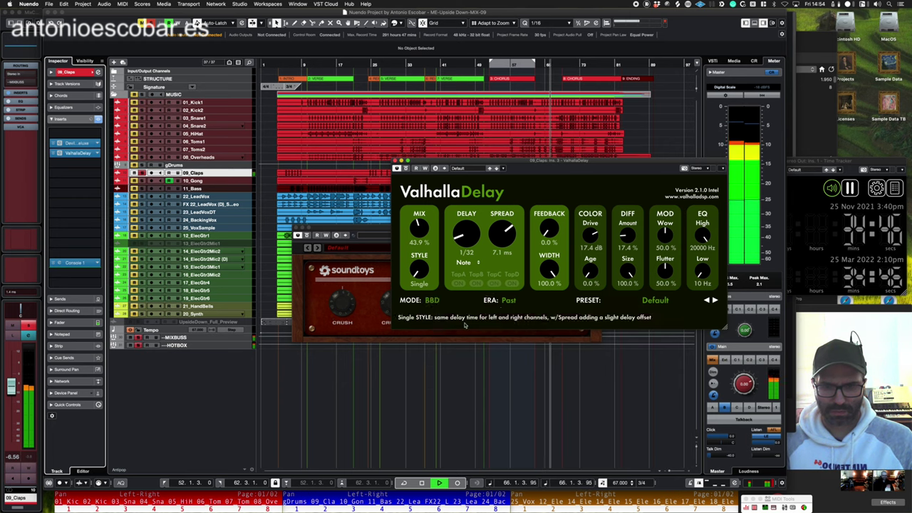
{"action": "left_click", "coordinate": [435, 301]}
{"action": "left_click", "coordinate": [438, 318]}
{"action": "left_click", "coordinate": [434, 300]}
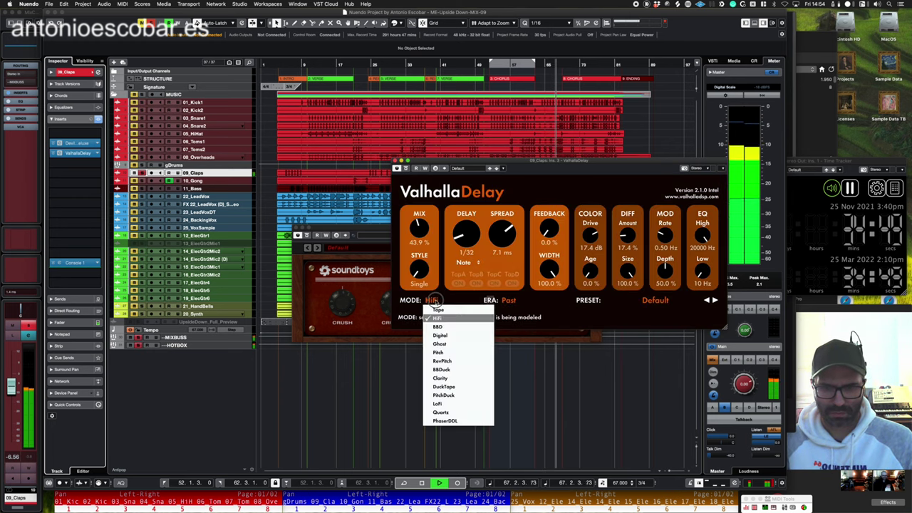
- Set ValhallaDelay's mix to 30.5%, delay to 1/64 and diffusion amount to 34.4%, and return 09_Claps to the full mix
{"action": "left_click", "coordinate": [421, 226]}
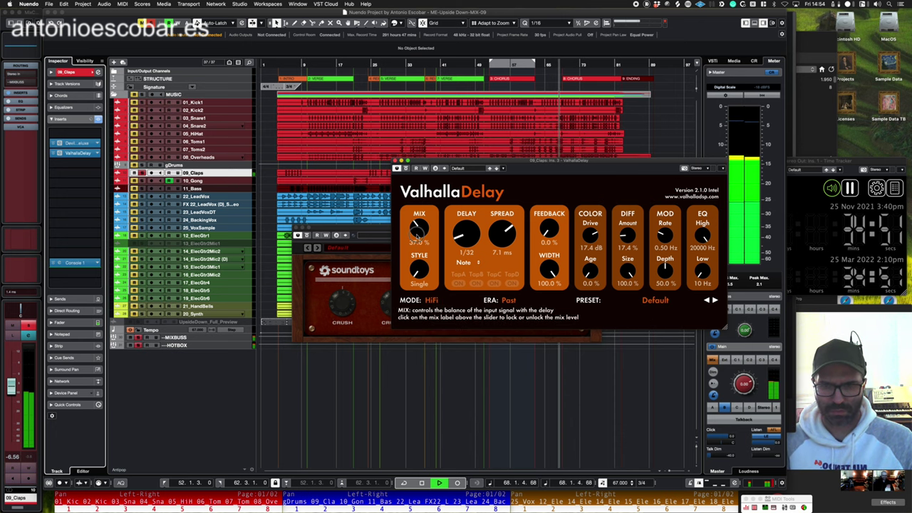
{"action": "left_click_drag", "start_coordinate": [419, 237], "coordinate": [467, 246]}
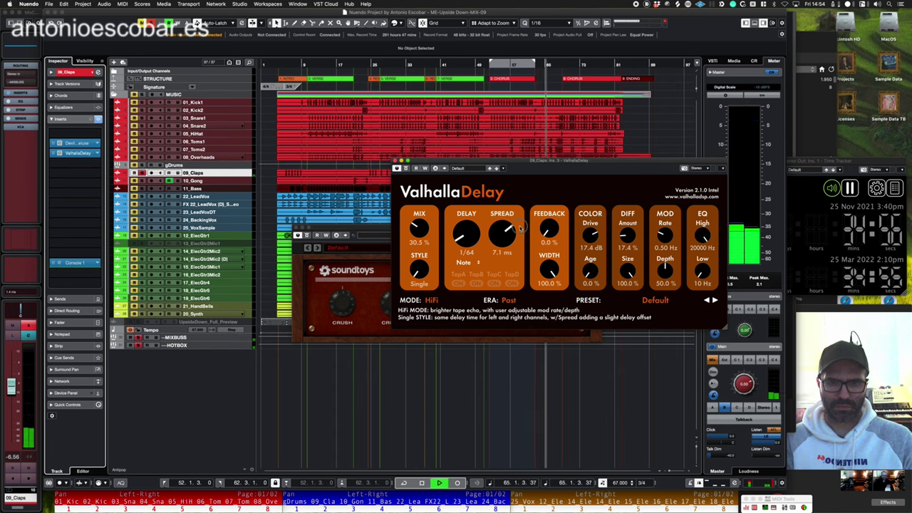
{"action": "left_click_drag", "start_coordinate": [627, 233], "coordinate": [626, 224]}
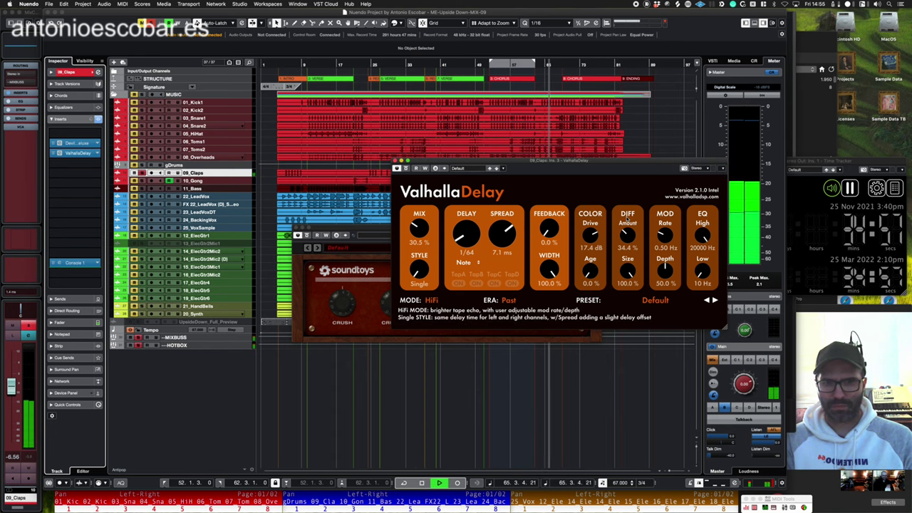
{"action": "key", "text": "super+w"}
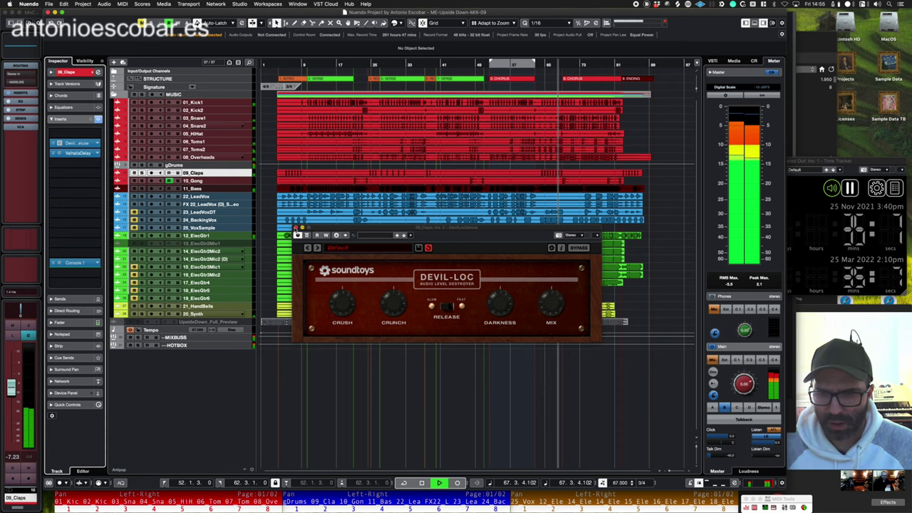
{"action": "left_click", "coordinate": [297, 228]}
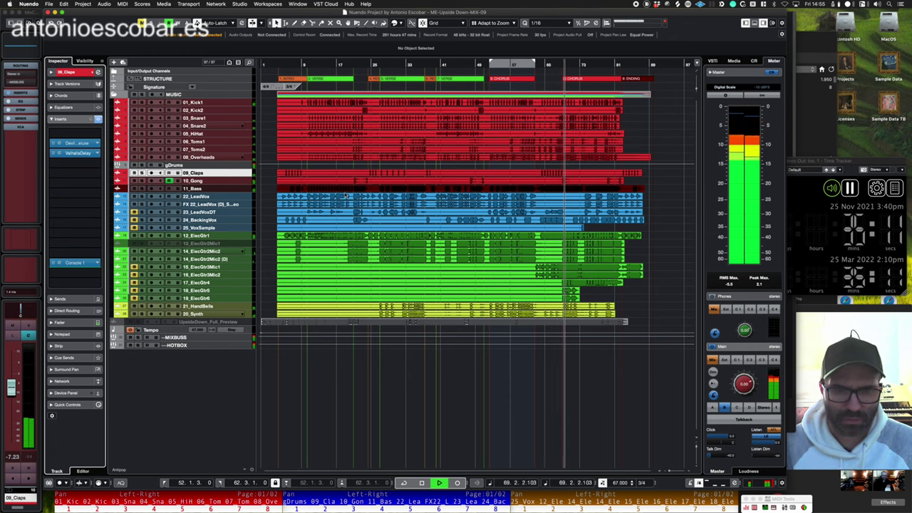
- Solo 10_Gong and audition it from the start of the final chorus at bar 69
{"action": "left_click", "coordinate": [233, 184]}
{"action": "key", "text": "space"}
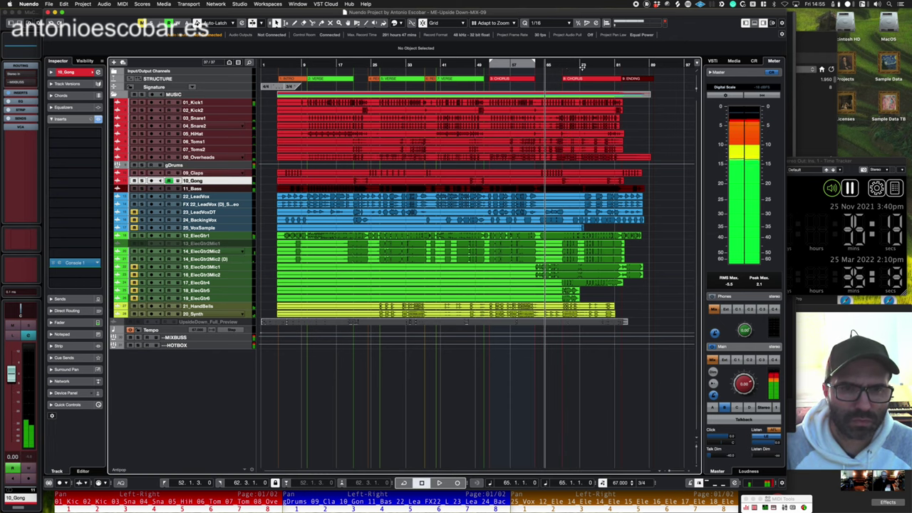
{"action": "left_click", "coordinate": [561, 64]}
{"action": "key", "text": "s"}
{"action": "key", "text": "space"}
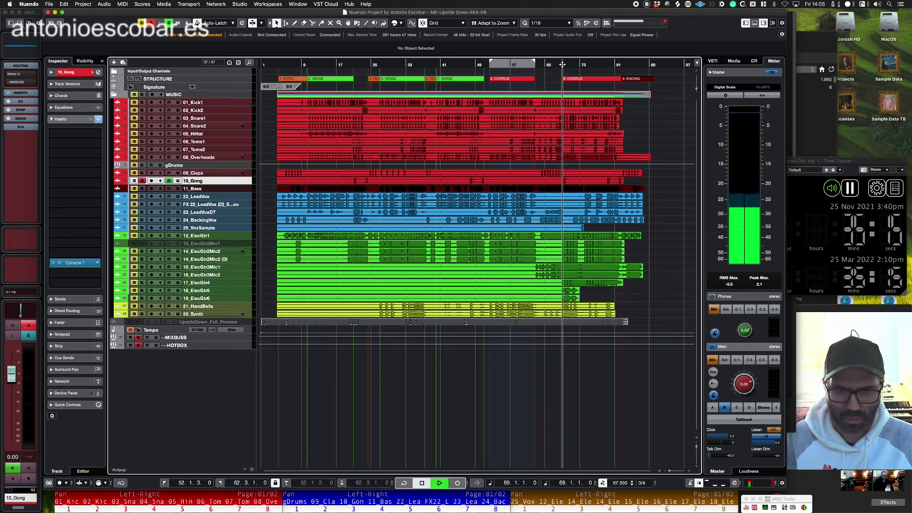
{"action": "left_click", "coordinate": [562, 64]}
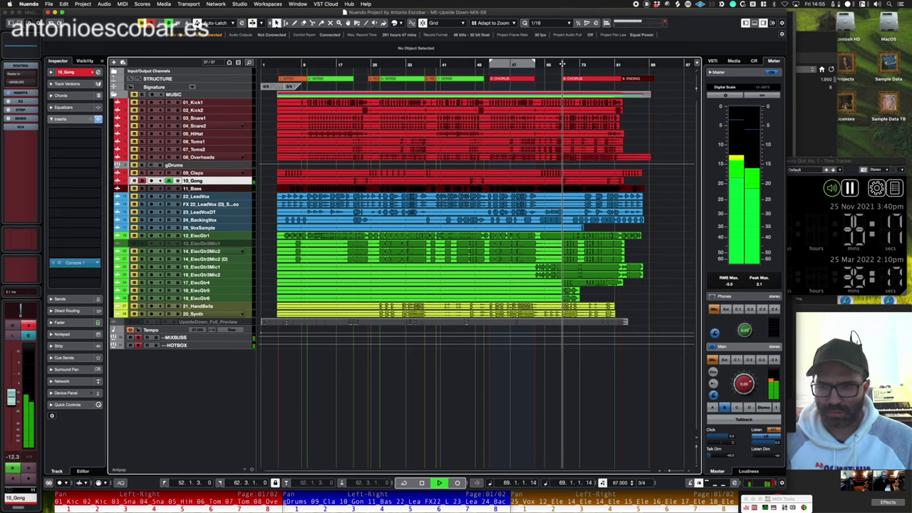
{"action": "key", "text": "space"}
- Insert the LexHallVST reverb before Console 1 on 10_Gong and audition it on the soloed gong
{"action": "left_click", "coordinate": [85, 186]}
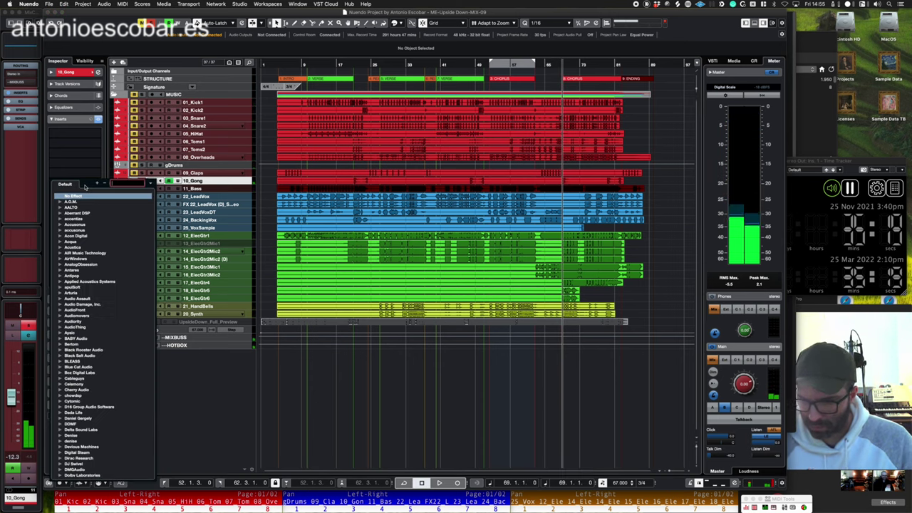
{"action": "type", "text": "lexha"}
{"action": "key", "text": "Return"}
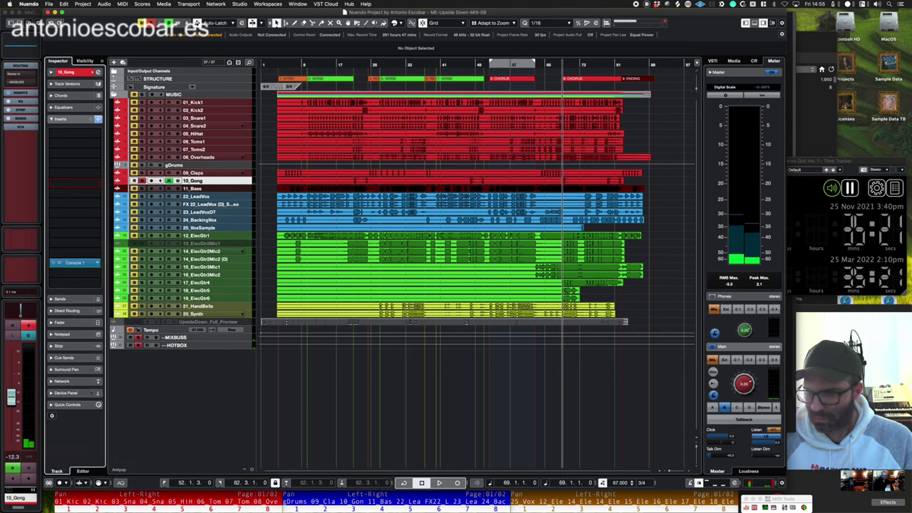
{"action": "key", "text": "space"}
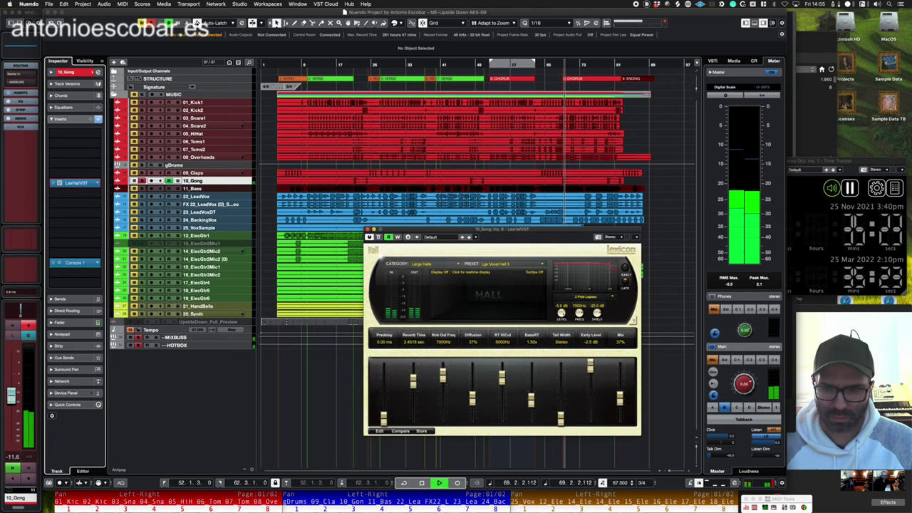
- Close the hall reverb, return 10_Gong to the full mix and replay the song from bar 69
{"action": "key", "text": "space"}
{"action": "key", "text": "super+w"}
{"action": "key", "text": "s"}
{"action": "key", "text": "space"}
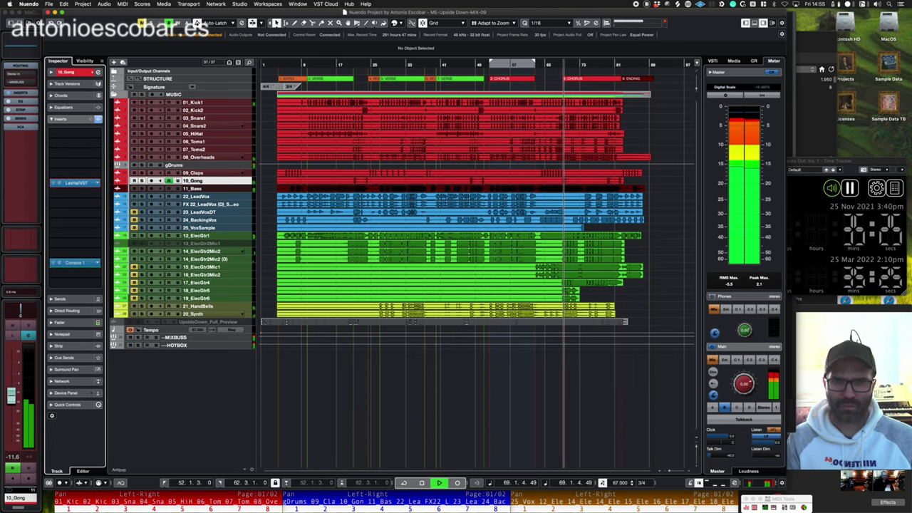
- Solo 14_ElecGtr2Mic2 (D) and audition it during the final chorus
{"action": "left_click", "coordinate": [203, 158]}
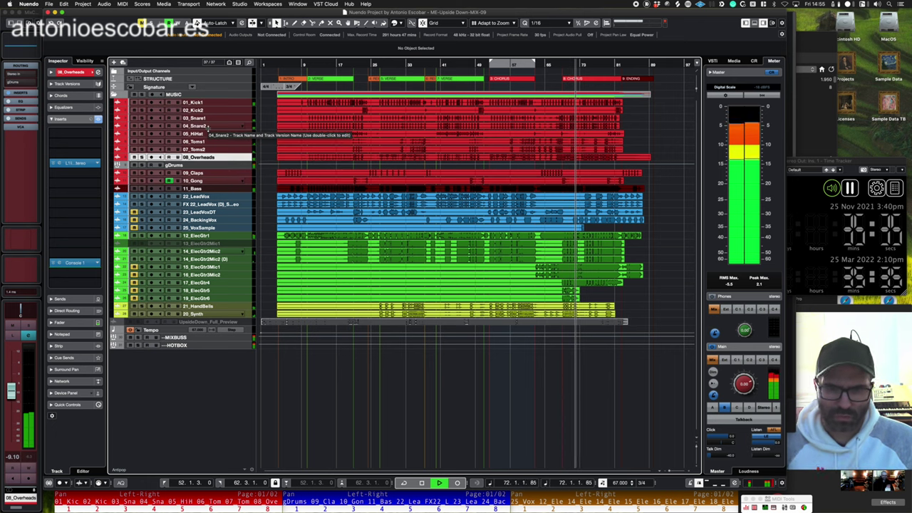
{"action": "left_click", "coordinate": [223, 259]}
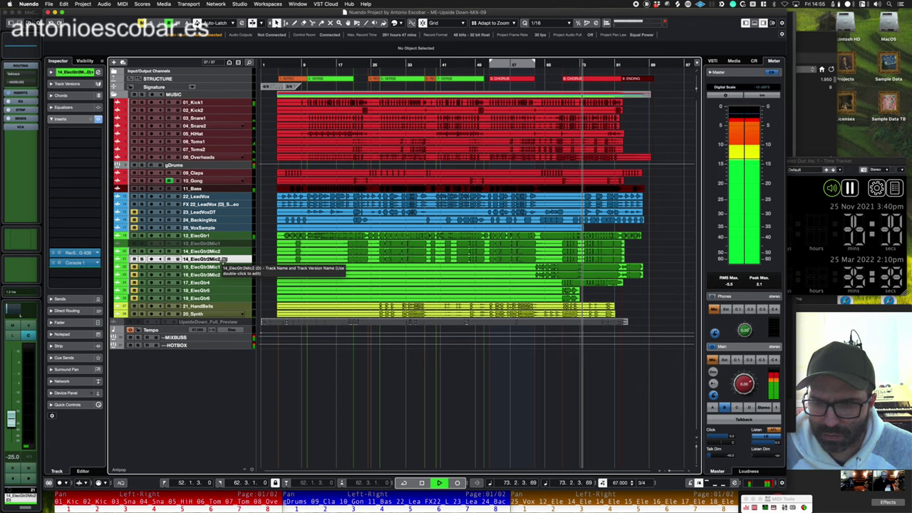
{"action": "key", "text": "s"}
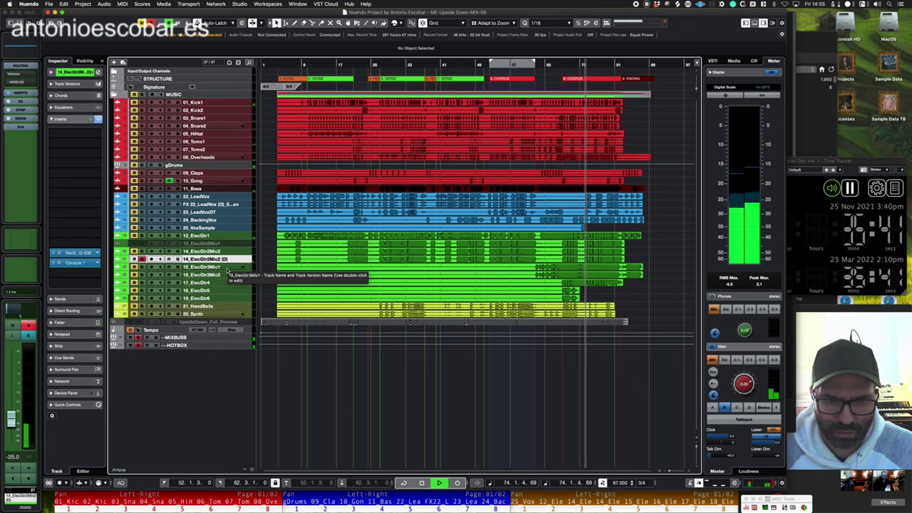
- Unmute and solo 15_ElecGtr3Mic1 and play it from the start of the final chorus at bar 69
{"action": "left_click", "coordinate": [221, 267]}
{"action": "key", "text": "space"}
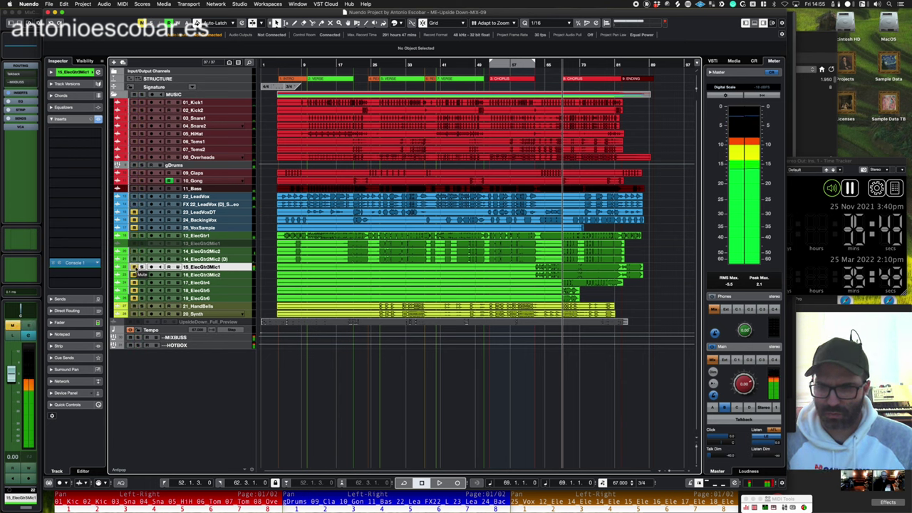
{"action": "key", "text": "space"}
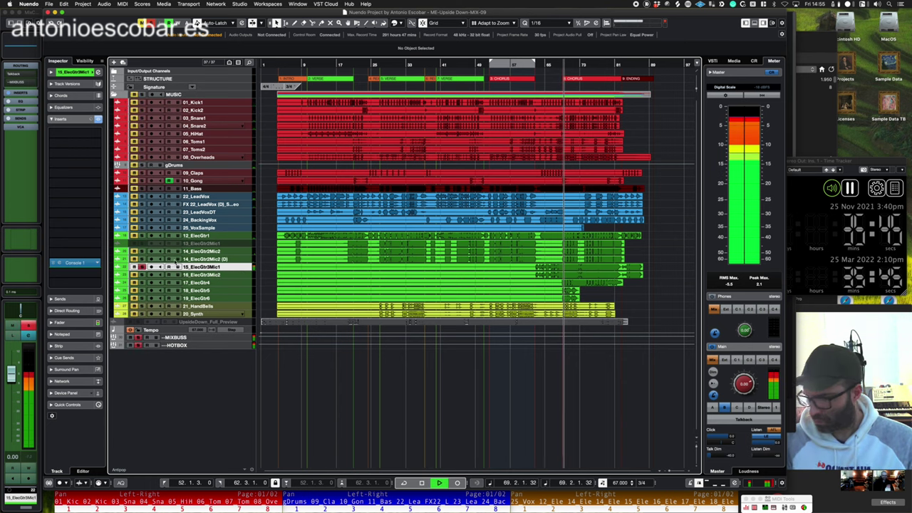
- Insert the Kramer Tape Mono plug-in before Console 1 on 15_ElecGtr3Mic1, raise its record level and close it
{"action": "left_click", "coordinate": [83, 177]}
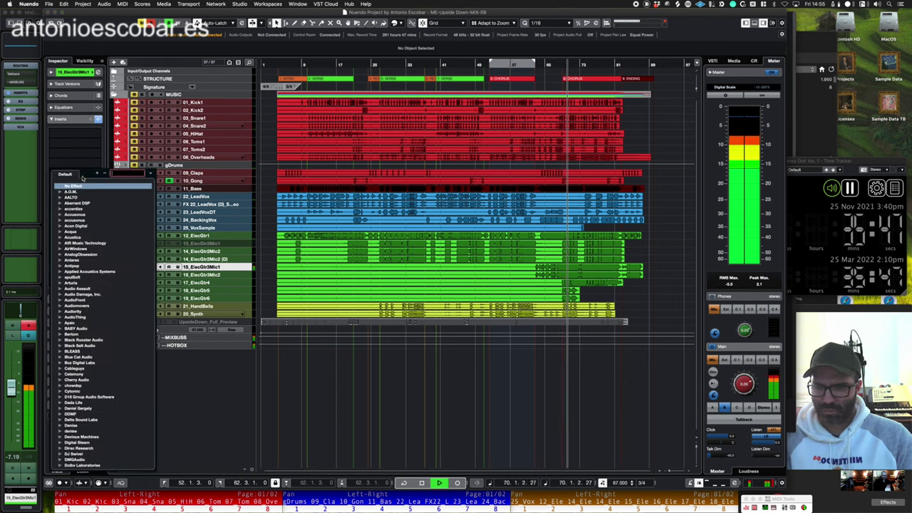
{"action": "type", "text": "de"}
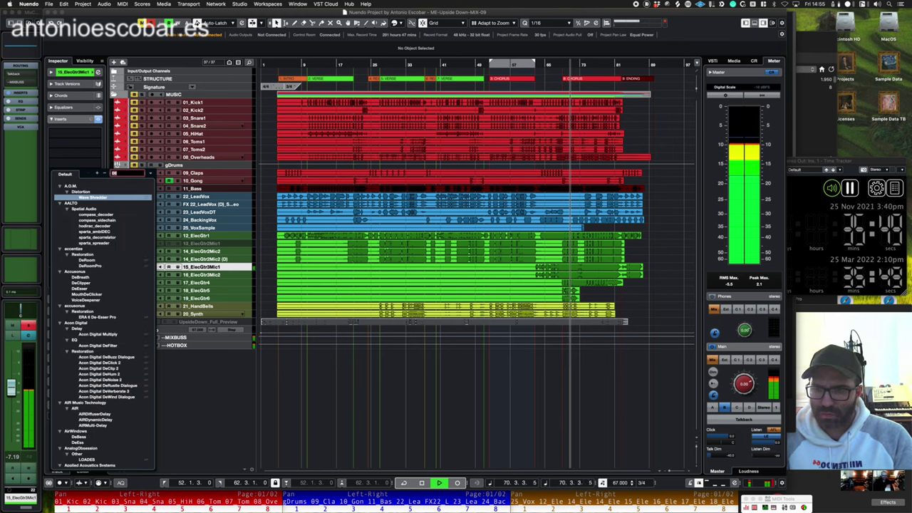
{"action": "type", "text": "kram"}
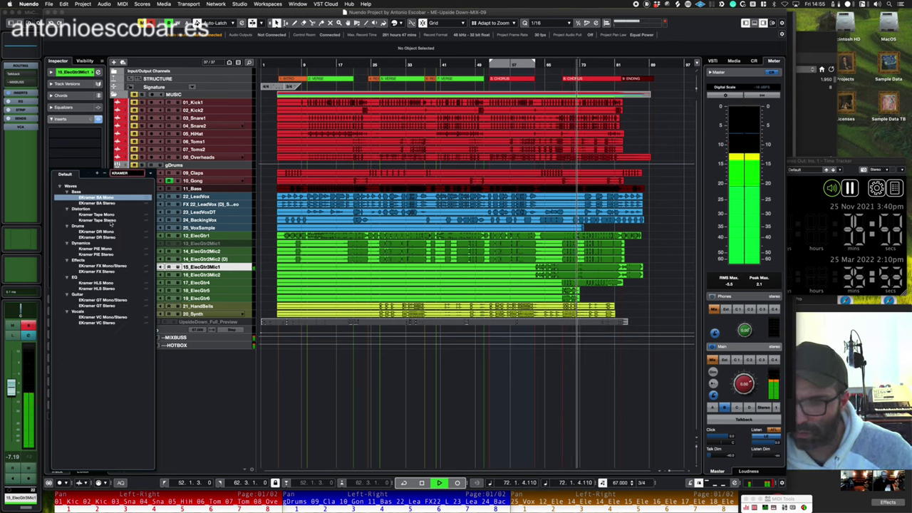
{"action": "left_click", "coordinate": [111, 215]}
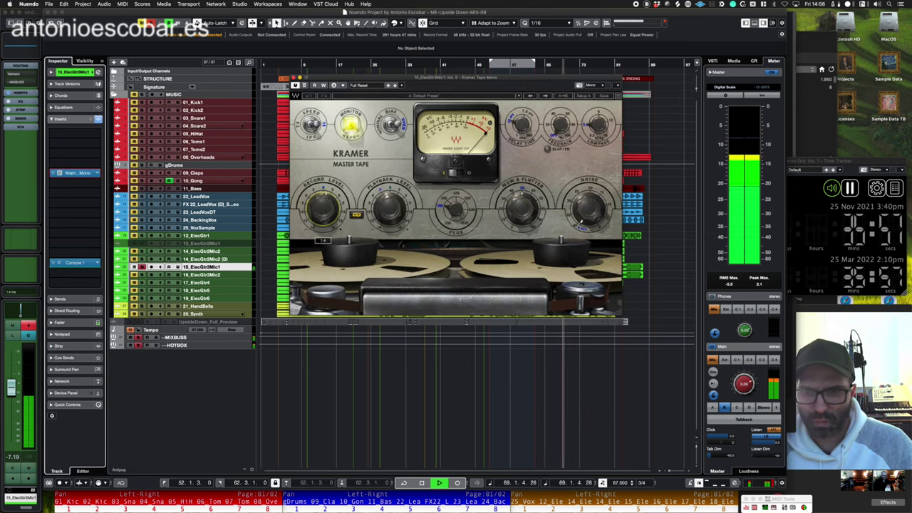
{"action": "left_click_drag", "start_coordinate": [322, 209], "coordinate": [322, 153]}
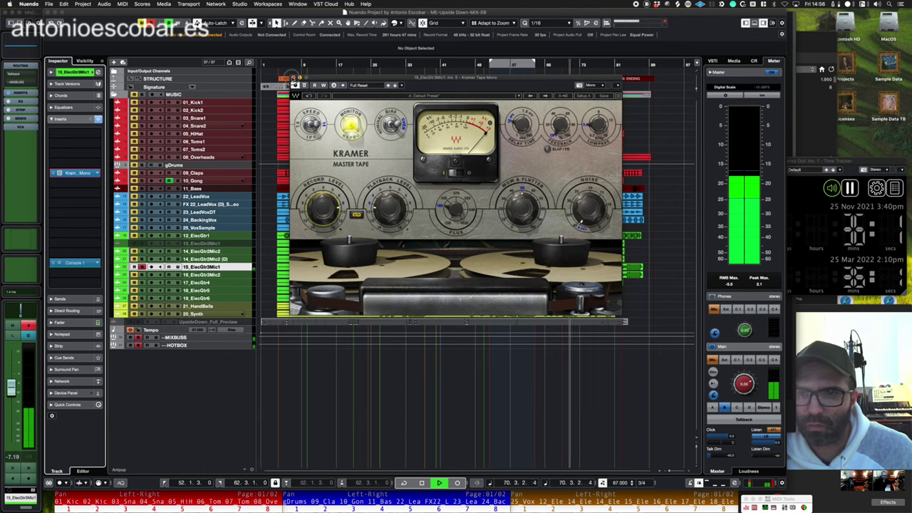
{"action": "left_click", "coordinate": [293, 77]}
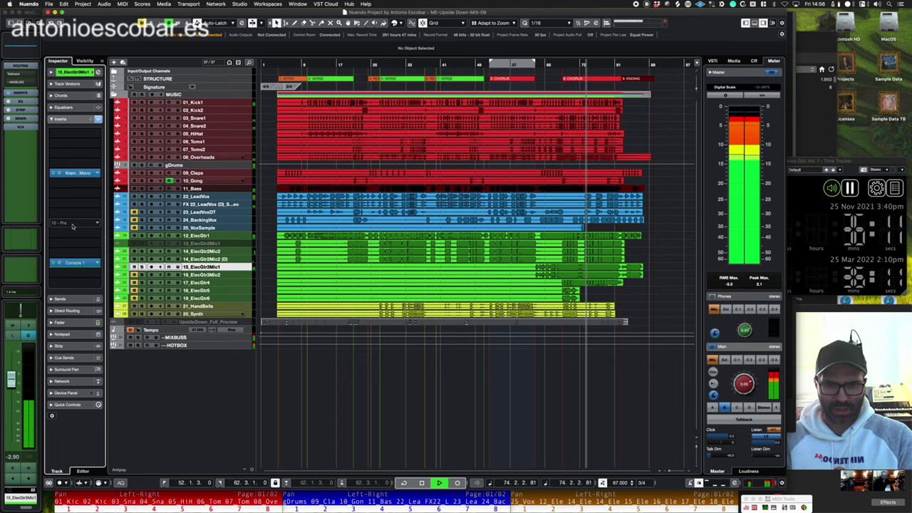
- Replay the song from just before the final chorus and solo 15_ElecGtr3Mic1 again
{"action": "key", "text": "shift+b"}
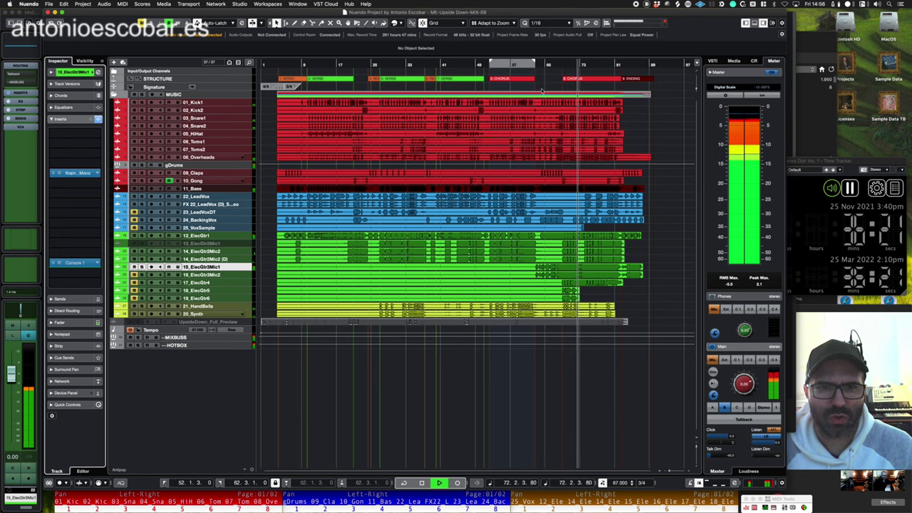
{"action": "left_click", "coordinate": [539, 64]}
{"action": "left_click", "coordinate": [28, 325]}
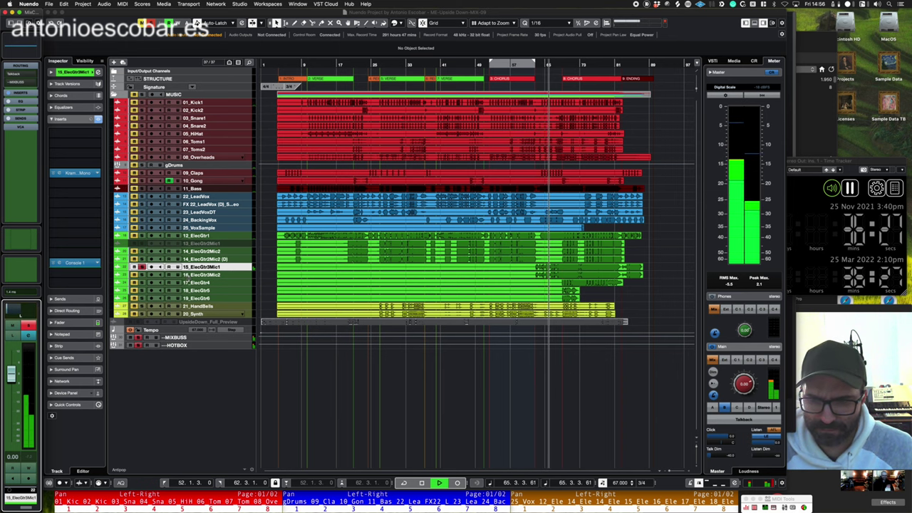
- Split the 15_ElecGtr3Mic1 event just before the final chorus, delete the earlier part and add a short fade-in to the rest
{"action": "left_click_drag", "start_coordinate": [204, 271], "coordinate": [203, 293]}
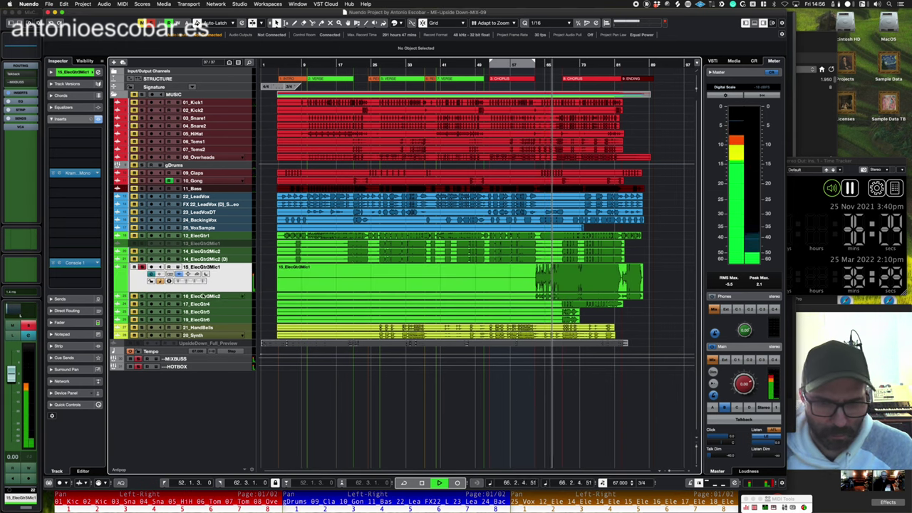
{"action": "key", "text": "h"}
{"action": "key", "text": "h"}
{"action": "key", "text": "h"}
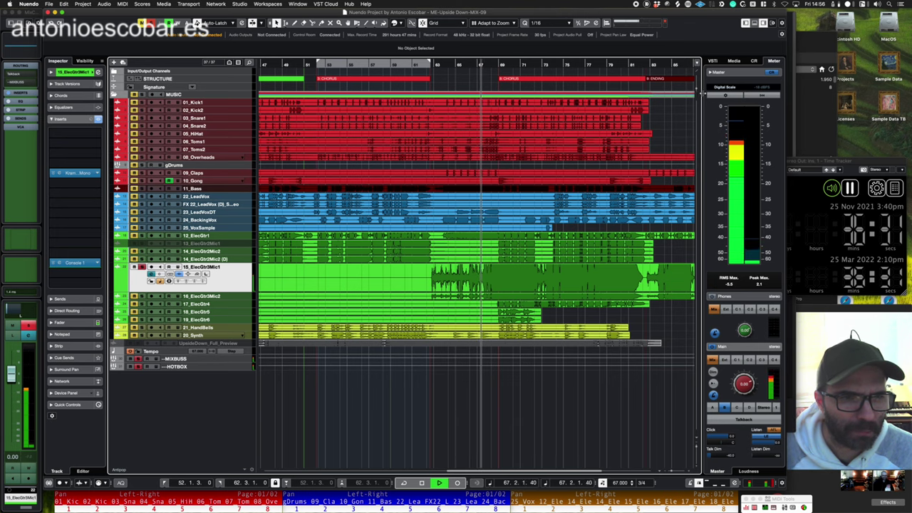
{"action": "key", "text": "h"}
{"action": "key", "text": "h"}
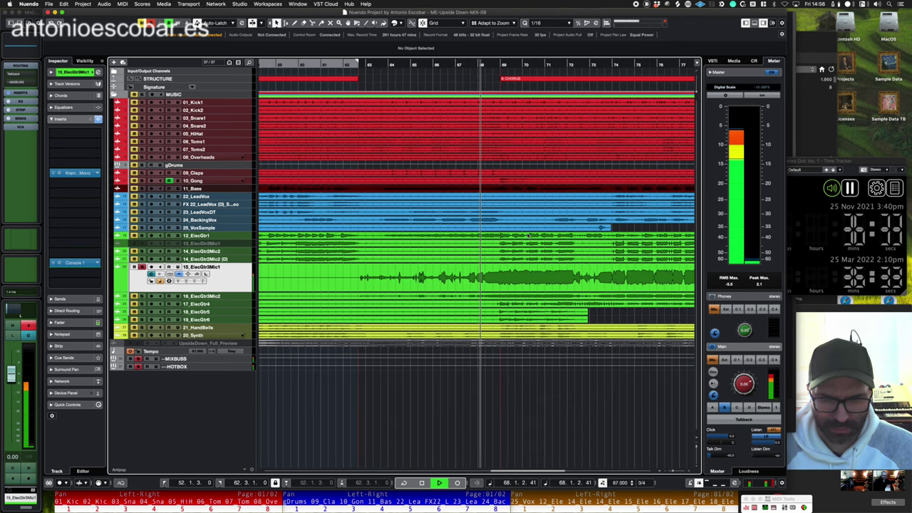
{"action": "left_click", "coordinate": [495, 279], "text": "alt"}
{"action": "left_click", "coordinate": [490, 283]}
{"action": "key", "text": "Delete"}
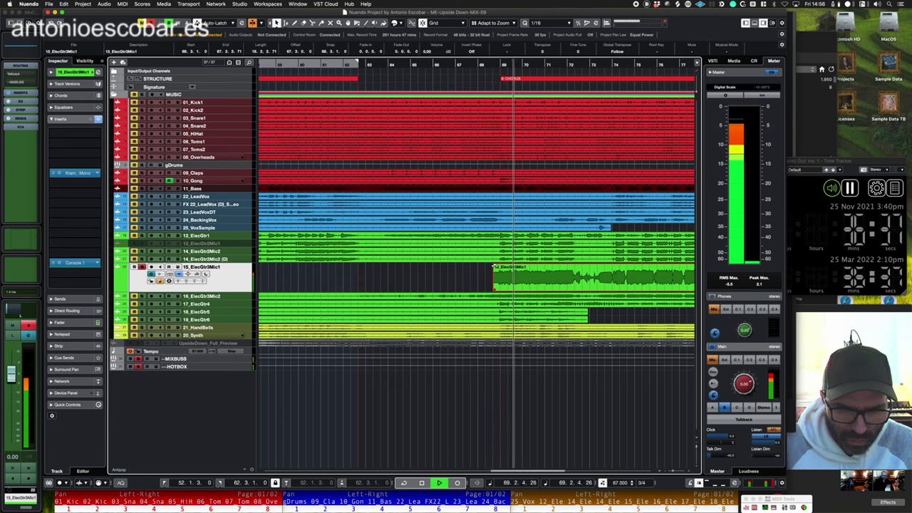
{"action": "left_click_drag", "start_coordinate": [494, 266], "coordinate": [500, 267]}
- Cut out the 15_ElecGtr3Mic1 section between bars 72 and 73 and add a fade-in to the event after the gap
{"action": "scroll", "coordinate": [509, 283], "scroll_direction": "right", "scroll_amount": 2}
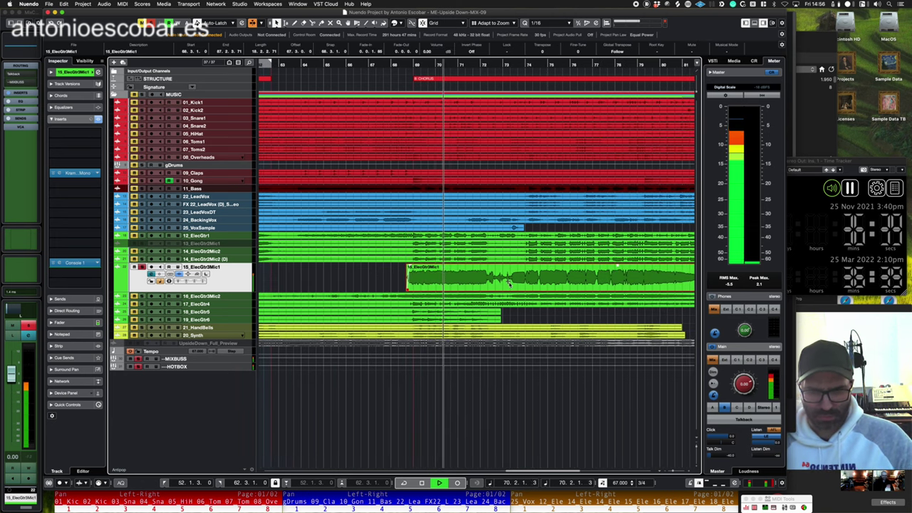
{"action": "scroll", "coordinate": [509, 283], "scroll_direction": "right", "scroll_amount": 3}
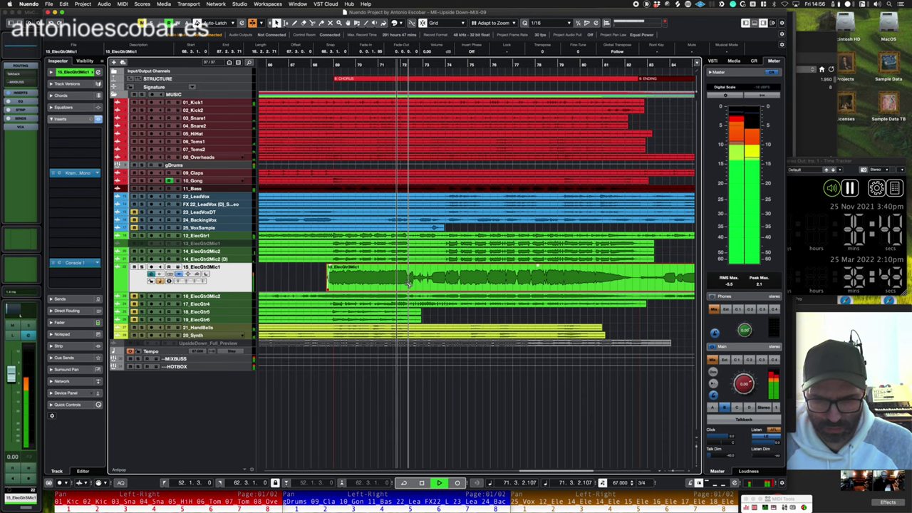
{"action": "left_click", "coordinate": [409, 283], "text": "alt"}
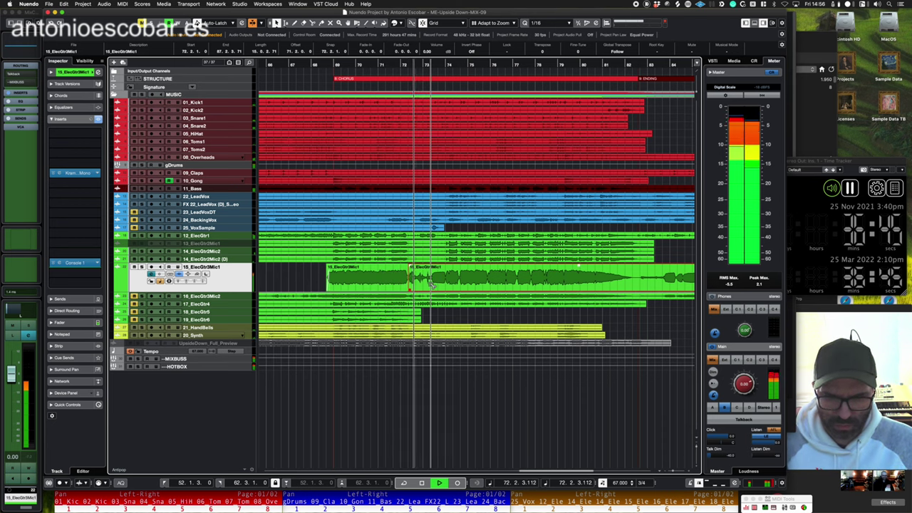
{"action": "left_click", "coordinate": [431, 283], "text": "alt"}
{"action": "left_click", "coordinate": [424, 285]}
{"action": "key", "text": "Delete"}
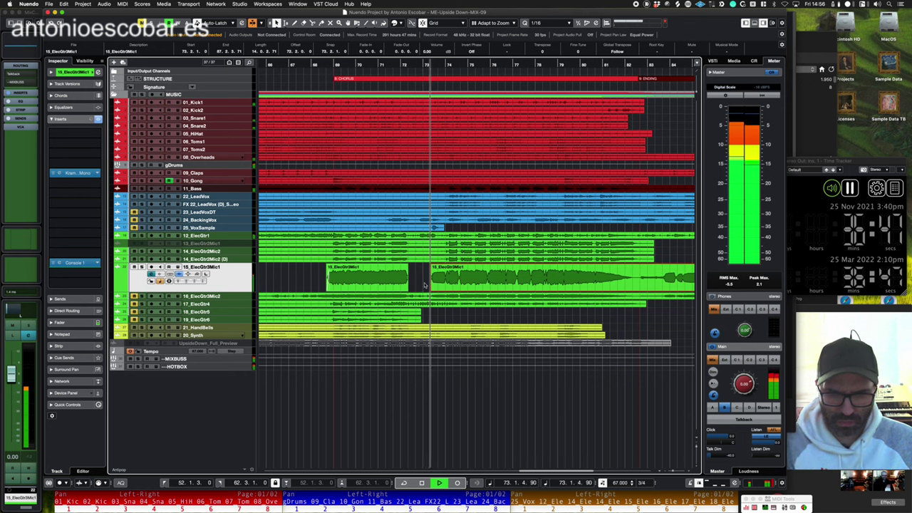
{"action": "left_click_drag", "start_coordinate": [433, 266], "coordinate": [443, 266]}
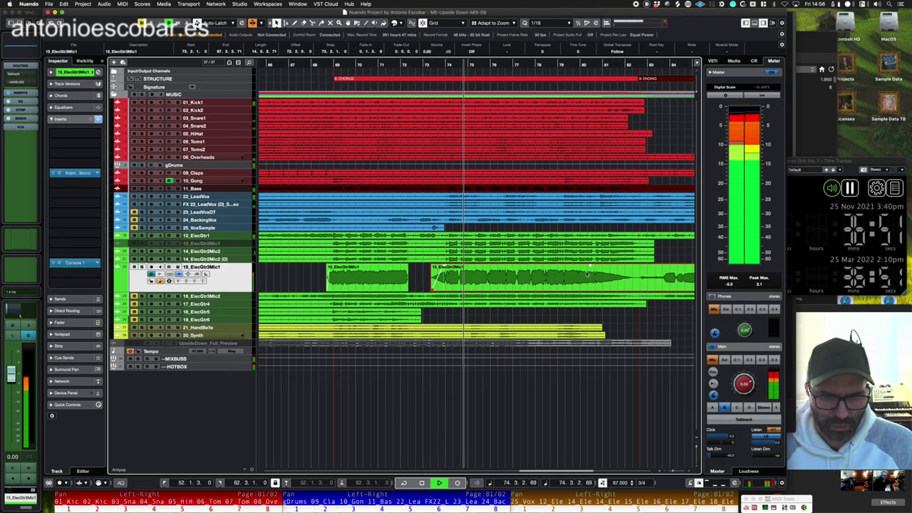
- Cut out the 15_ElecGtr3Mic1 section around the start of the ending, between bars 82 and 83
{"action": "left_click", "coordinate": [633, 282], "text": "alt"}
{"action": "left_click", "coordinate": [651, 281]}
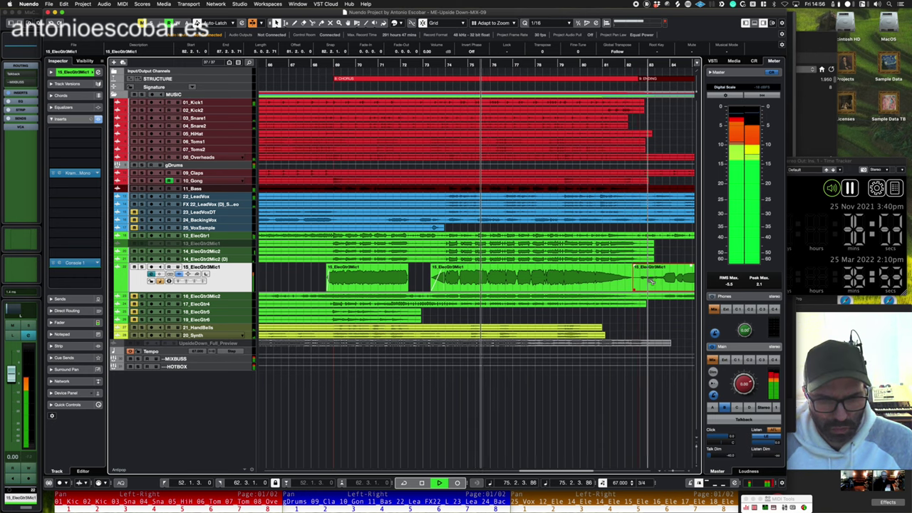
{"action": "left_click", "coordinate": [664, 282], "text": "alt"}
{"action": "left_click", "coordinate": [651, 281]}
{"action": "key", "text": "Delete"}
{"action": "scroll", "coordinate": [640, 281], "scroll_direction": "right", "scroll_amount": 5}
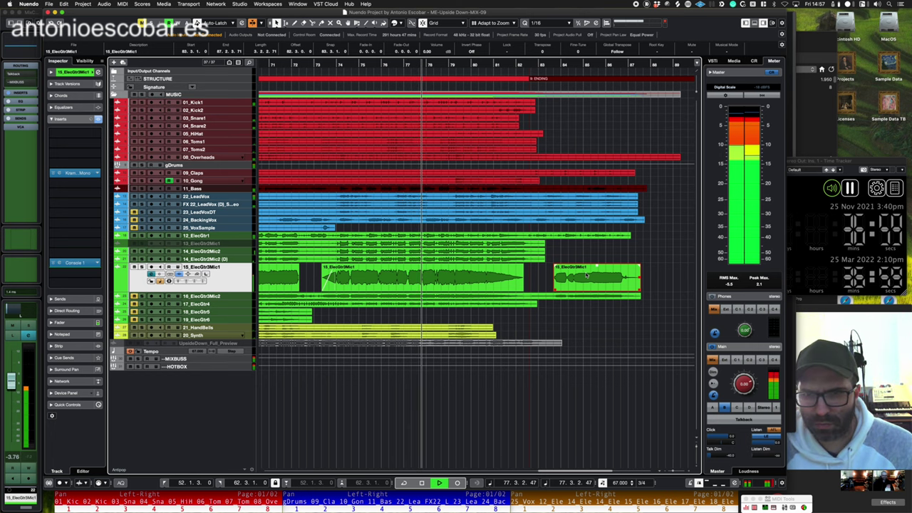
{"action": "left_click", "coordinate": [550, 284]}
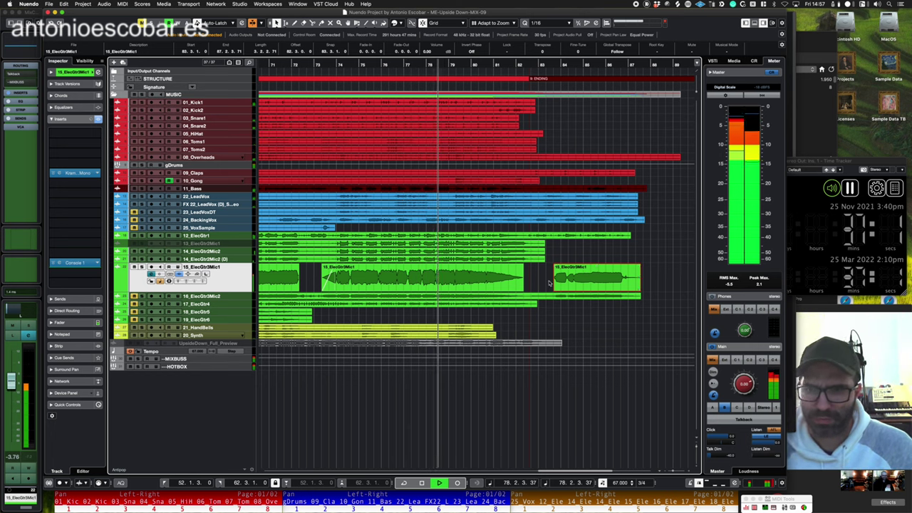
{"action": "scroll", "coordinate": [549, 285], "scroll_direction": "down", "scroll_amount": 5}
{"action": "key", "text": "z"}
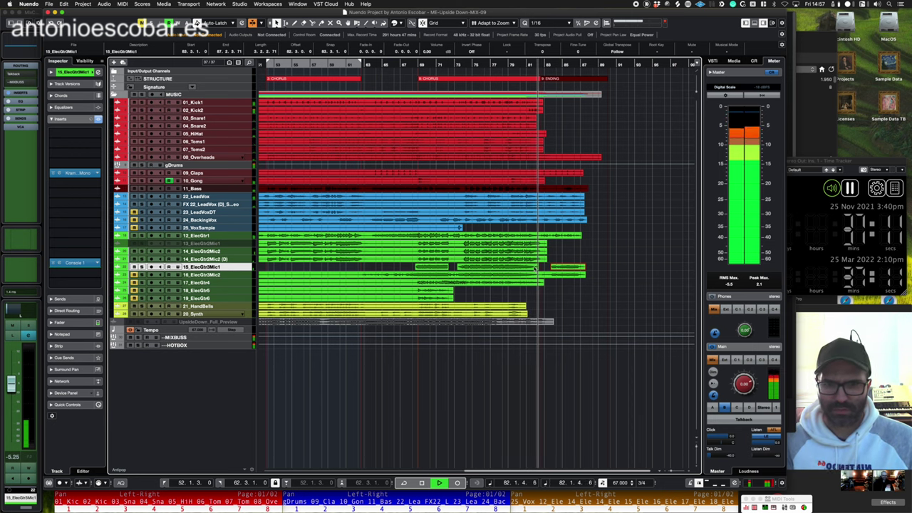
- Solo 02_Kick2, play it from near the end of the final chorus and open its channel settings
{"action": "left_click", "coordinate": [227, 111]}
{"action": "key", "text": "space"}
{"action": "left_click", "coordinate": [530, 68]}
{"action": "key", "text": "space"}
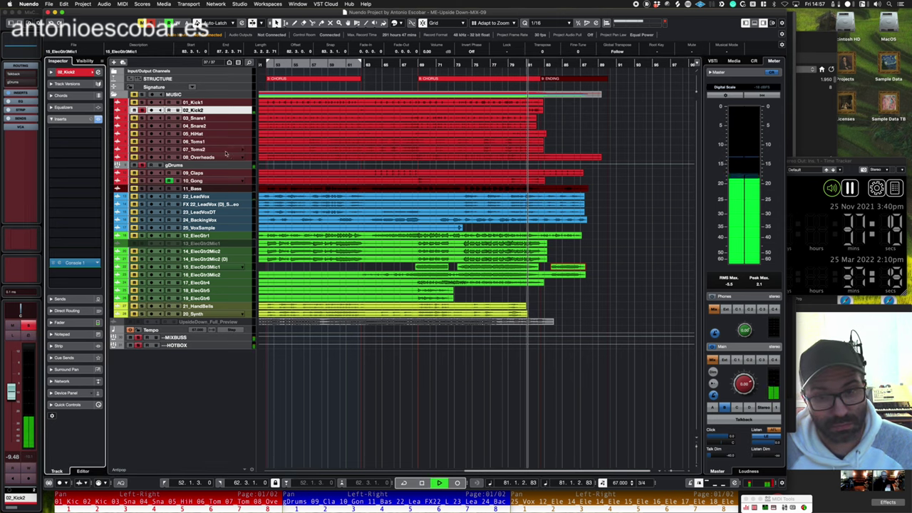
{"action": "left_click", "coordinate": [95, 74]}
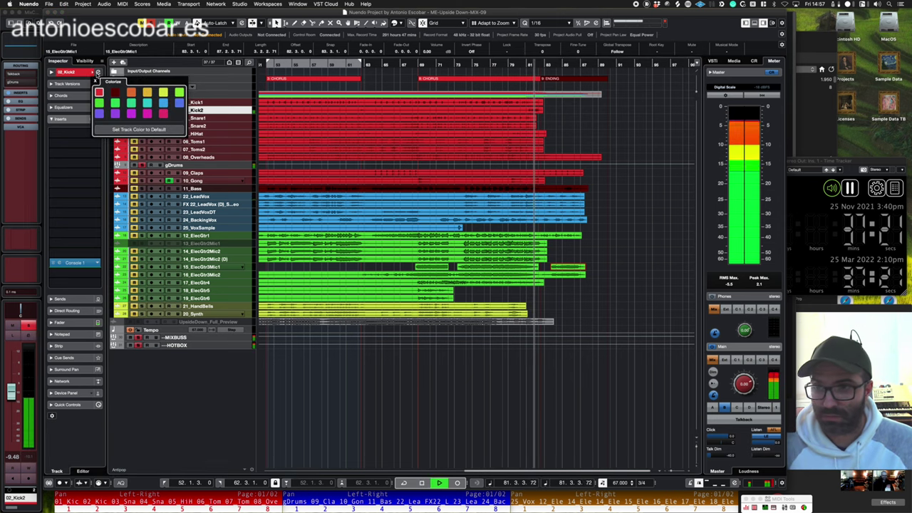
{"action": "left_click", "coordinate": [98, 73]}
{"action": "left_click", "coordinate": [99, 73]}
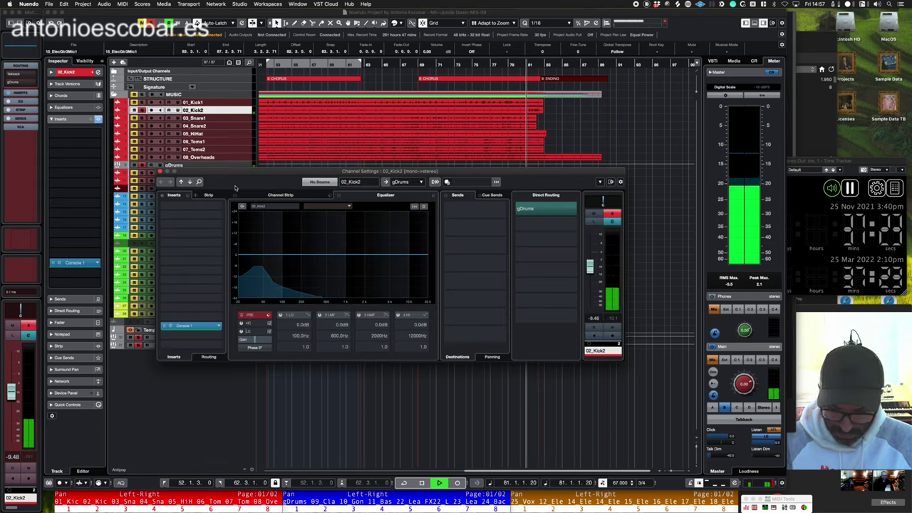
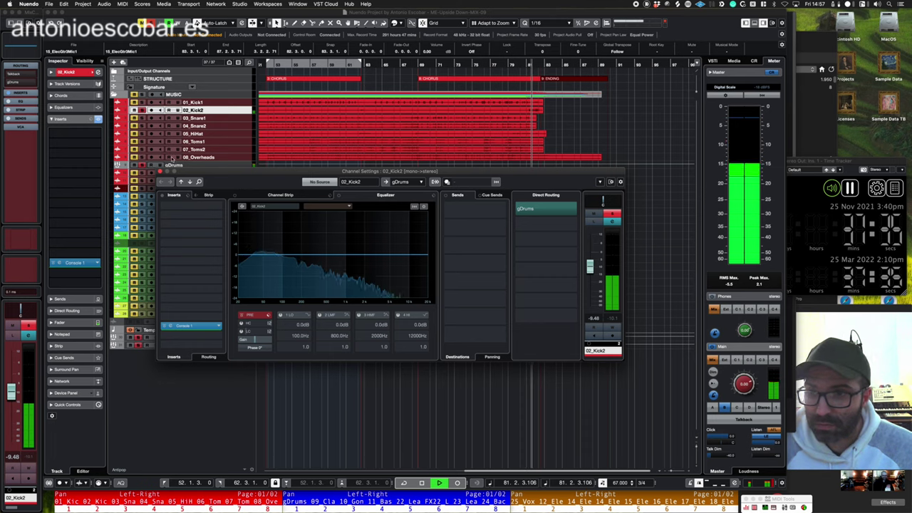
- Return 02_Kick2 to the full mix and replay the transition into the ending
{"action": "left_click", "coordinate": [142, 110]}
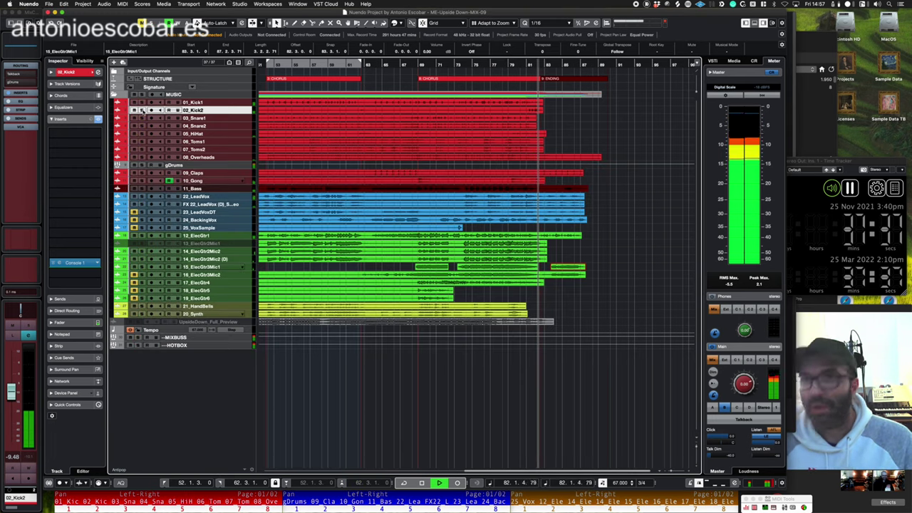
{"action": "key", "text": "space"}
{"action": "key", "text": "space"}
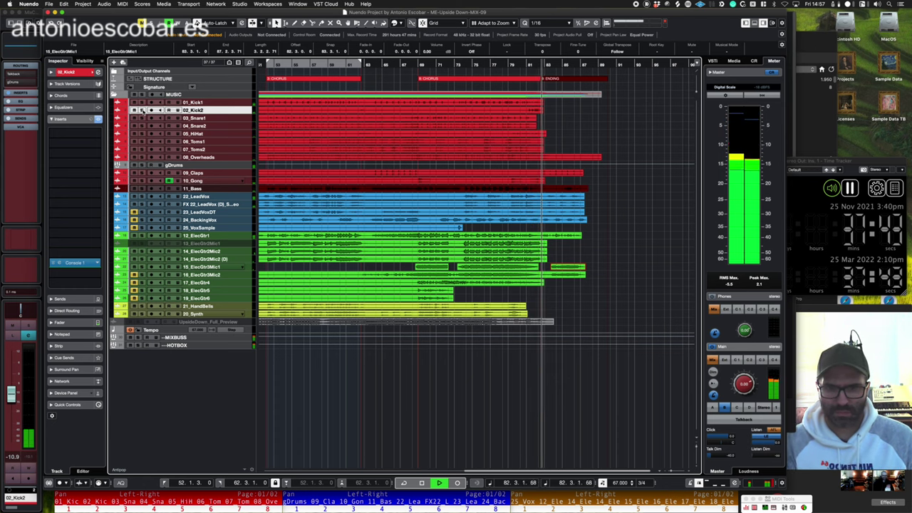
- Disable the muted track 16_ElecGtr3Mic2
{"action": "key", "text": "g"}
{"action": "key", "text": "g"}
{"action": "key", "text": "g"}
{"action": "key", "text": "g"}
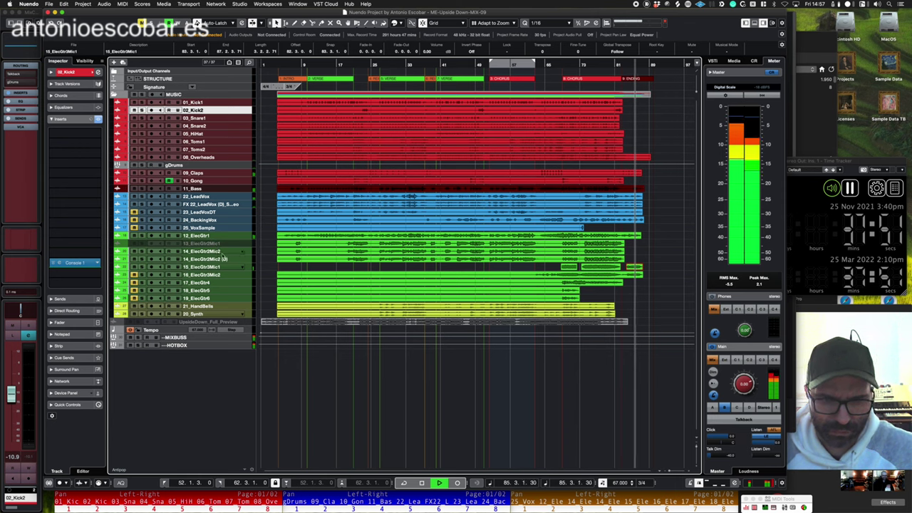
{"action": "right_click", "coordinate": [216, 274]}
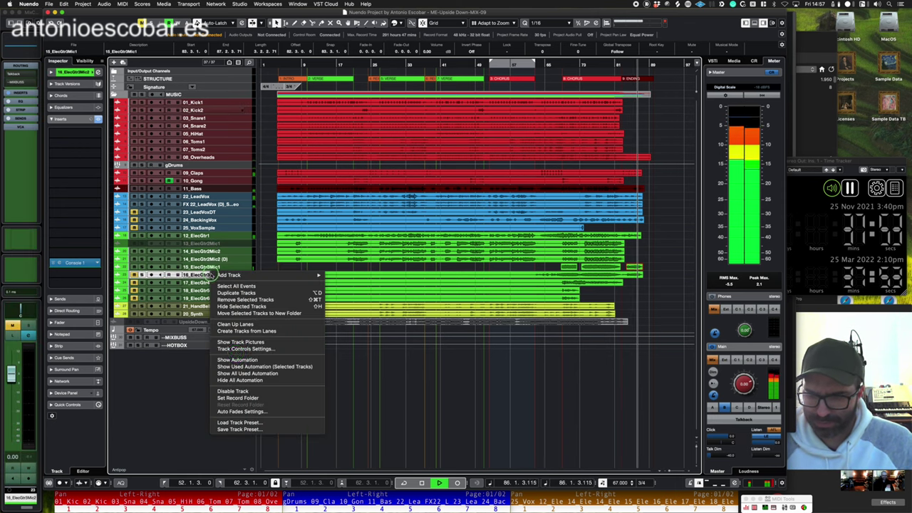
{"action": "left_click", "coordinate": [235, 391]}
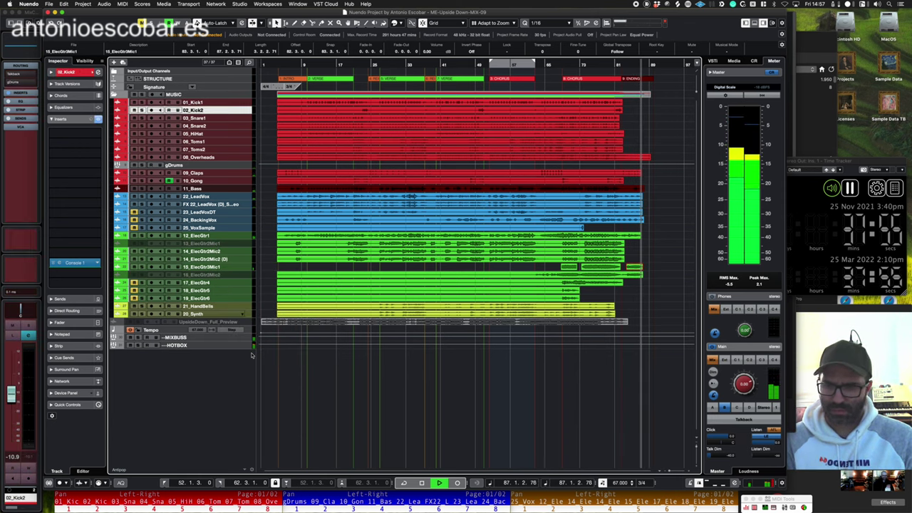
- Hide the disabled tracks from the project and replay the end of the final chorus
{"action": "key", "text": "alt+h"}
{"action": "key", "text": "space"}
{"action": "key", "text": "space"}
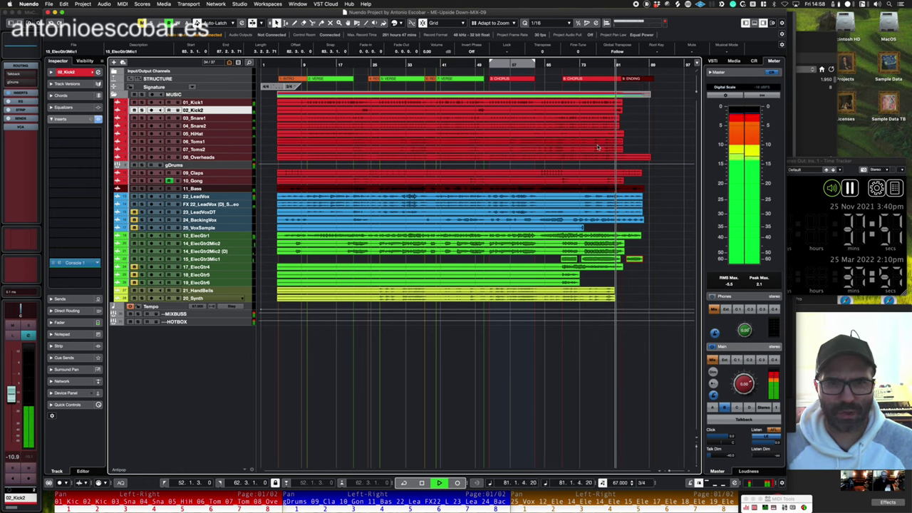
- Play from just before the final chorus, center the pan of 15_ElecGtr3Mic1 and set its level to about -0.22 dB
{"action": "left_click", "coordinate": [557, 65]}
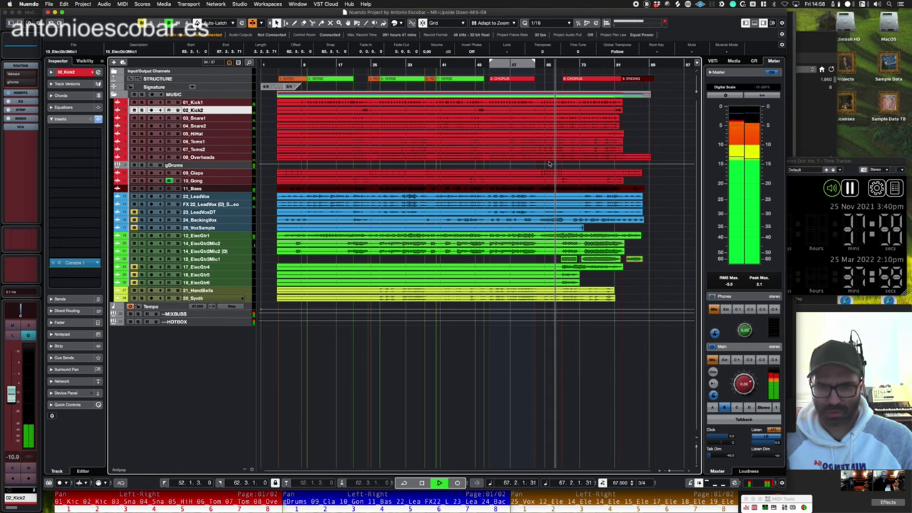
{"action": "left_click", "coordinate": [217, 260]}
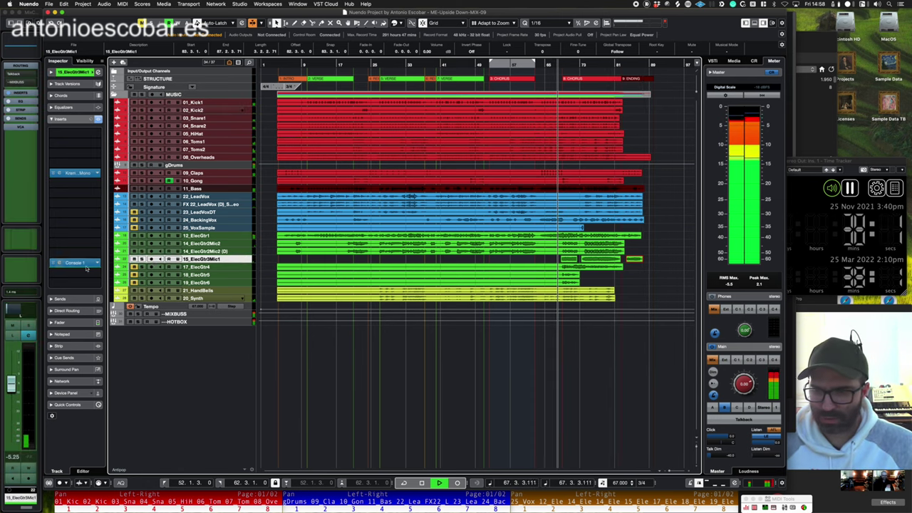
{"action": "left_click", "coordinate": [17, 312]}
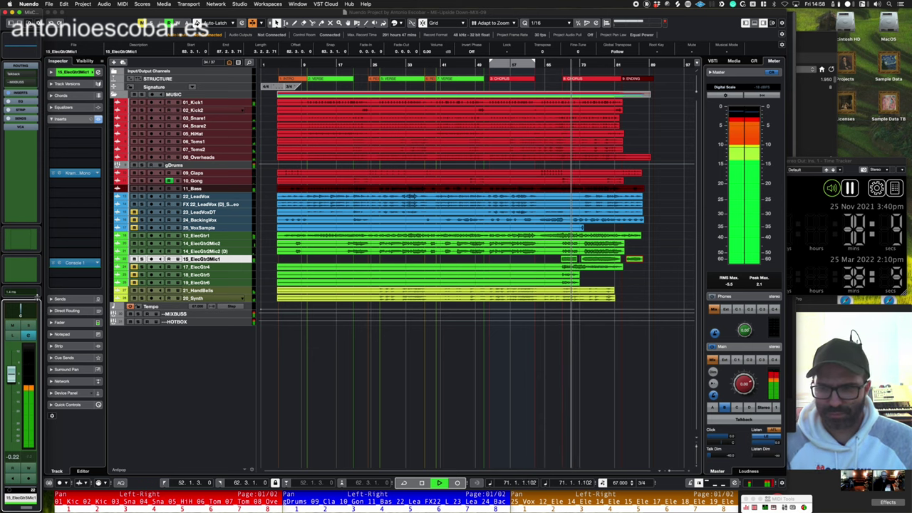
- Audition 15_ElecGtr3Mic1 soloed from the final chorus, toggling its Kramer Tape insert and checking its settings, and release the solo
{"action": "left_click", "coordinate": [28, 325]}
{"action": "left_click", "coordinate": [57, 174]}
{"action": "key", "text": "space"}
{"action": "key", "text": "space"}
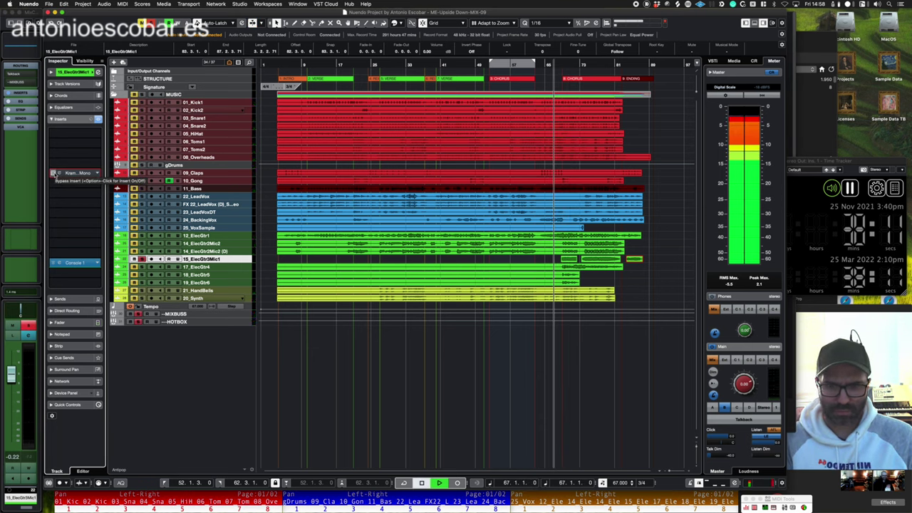
{"action": "key", "text": "space"}
{"action": "key", "text": "space"}
{"action": "left_click", "coordinate": [74, 173]}
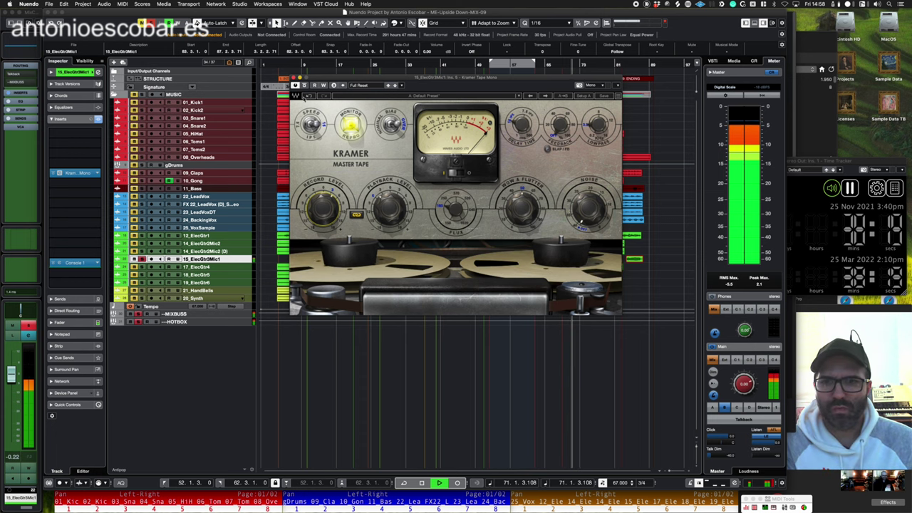
{"action": "left_click", "coordinate": [294, 79]}
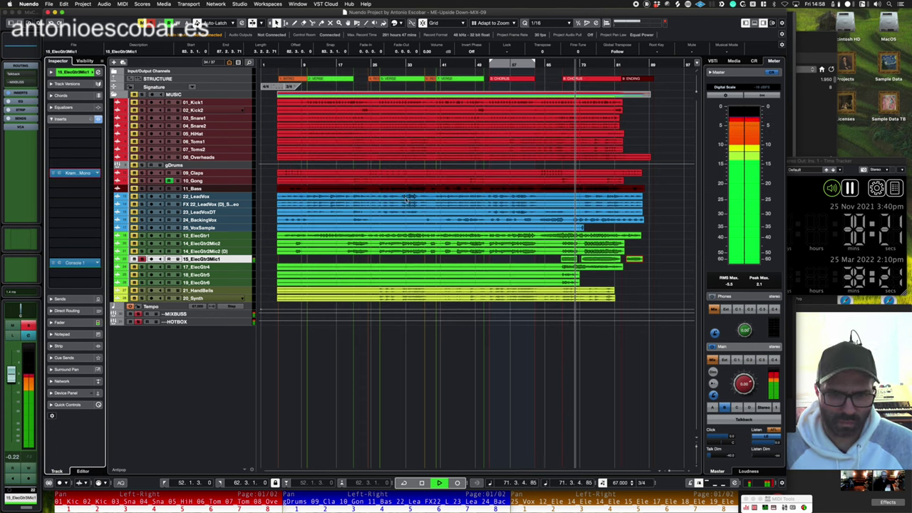
{"action": "key", "text": "space"}
{"action": "key", "text": "s"}
- Add one stereo audio track named GTR FX, routed to the MIXBUSS
{"action": "key", "text": "t"}
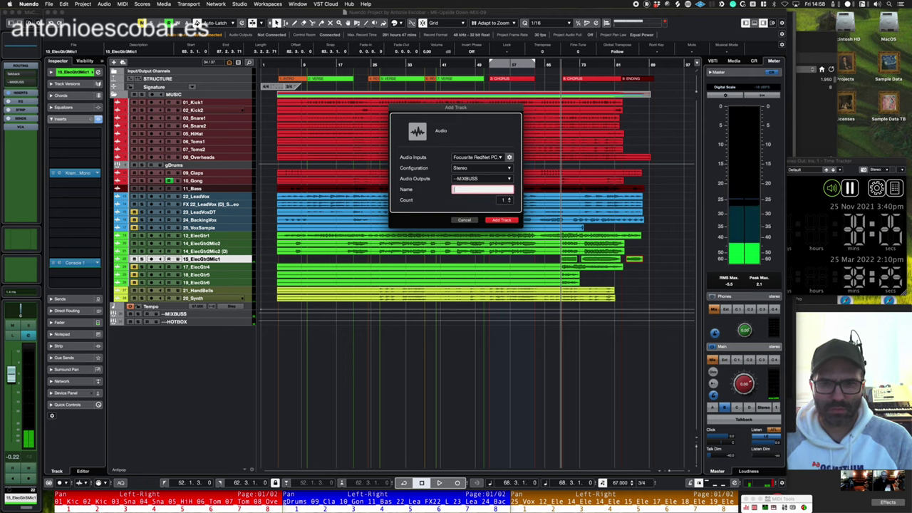
{"action": "type", "text": "GTR FX"}
{"action": "key", "text": "Return"}
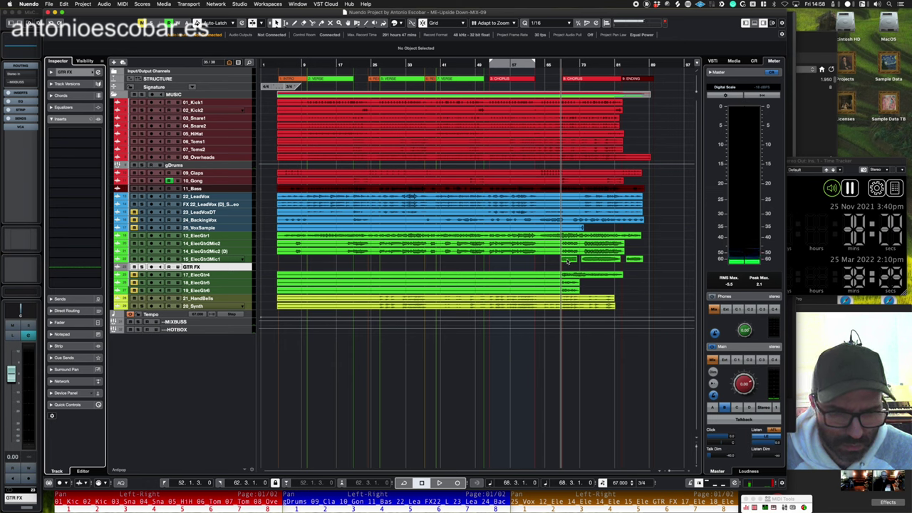
- Copy the three 15_ElecGtr3Mic1 clips onto GTR FX at the same positions and play the track soloed
{"action": "left_click_drag", "start_coordinate": [567, 261], "coordinate": [607, 269]}
{"action": "key", "text": "super+z"}
{"action": "left_click", "coordinate": [636, 260]}
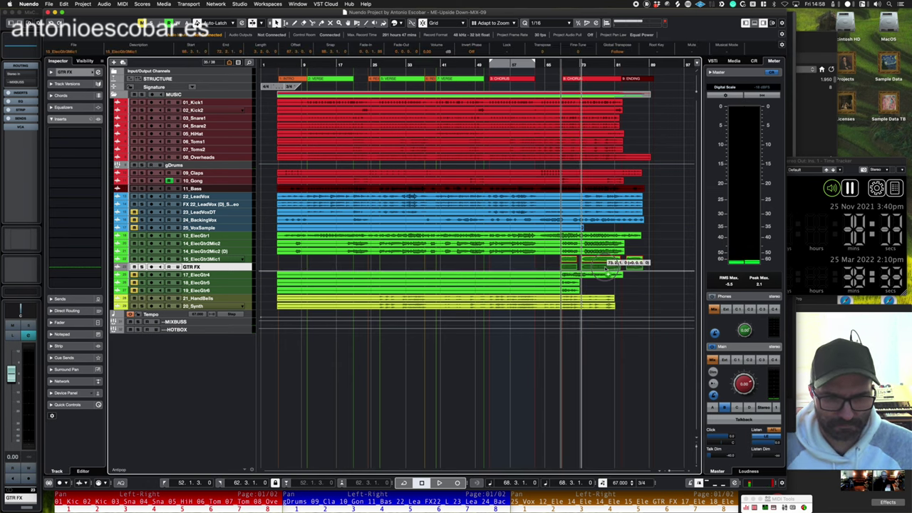
{"action": "key", "text": "space"}
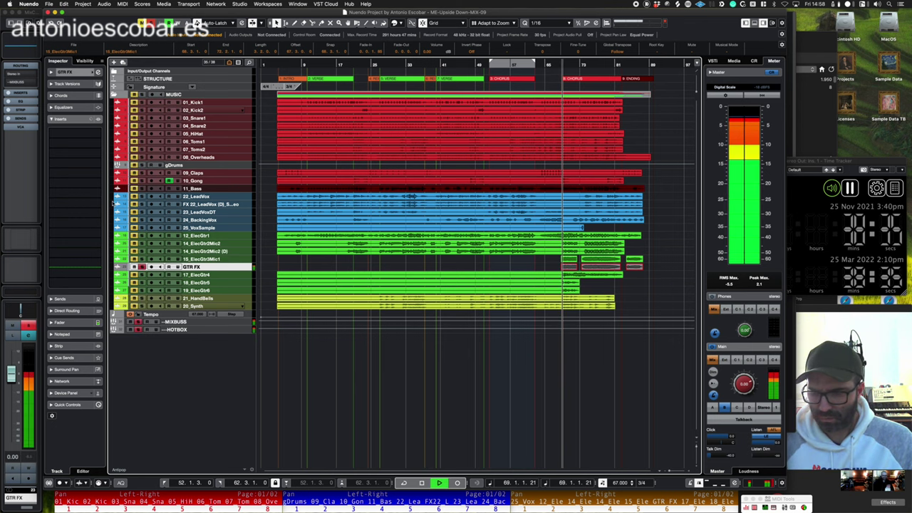
- Insert ValhallaDelay on GTR FX, load the 00 Longer Guitars preset and set its mix to 100%
{"action": "left_click", "coordinate": [95, 184]}
{"action": "left_click", "coordinate": [101, 380]}
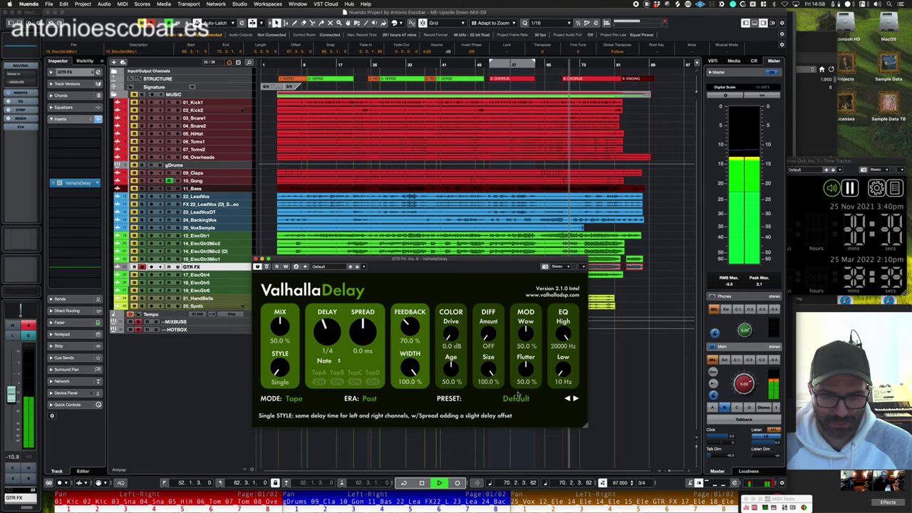
{"action": "left_click", "coordinate": [516, 398]}
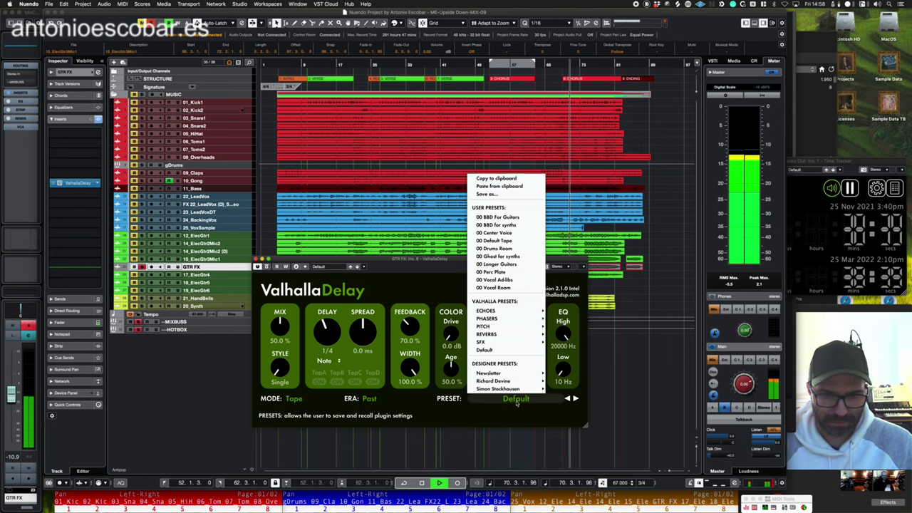
{"action": "left_click", "coordinate": [503, 264]}
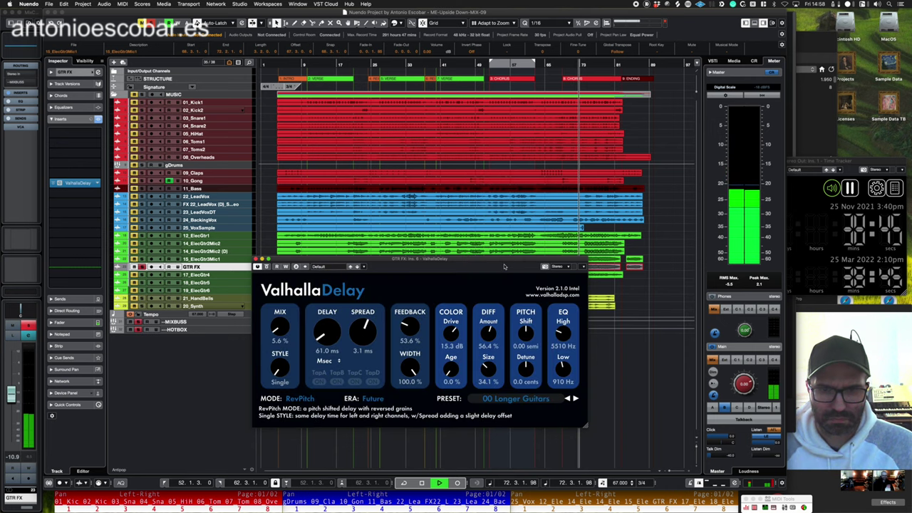
{"action": "left_click_drag", "start_coordinate": [280, 326], "coordinate": [285, 266]}
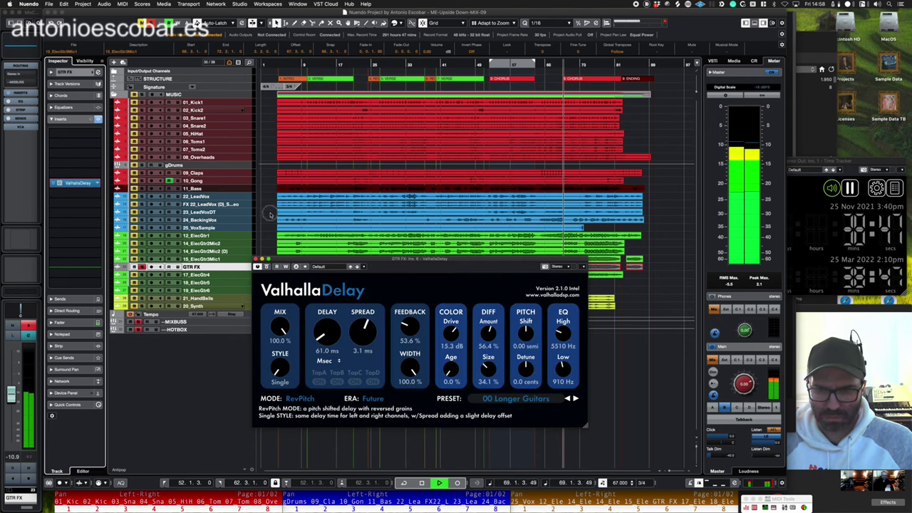
{"action": "left_click", "coordinate": [257, 260]}
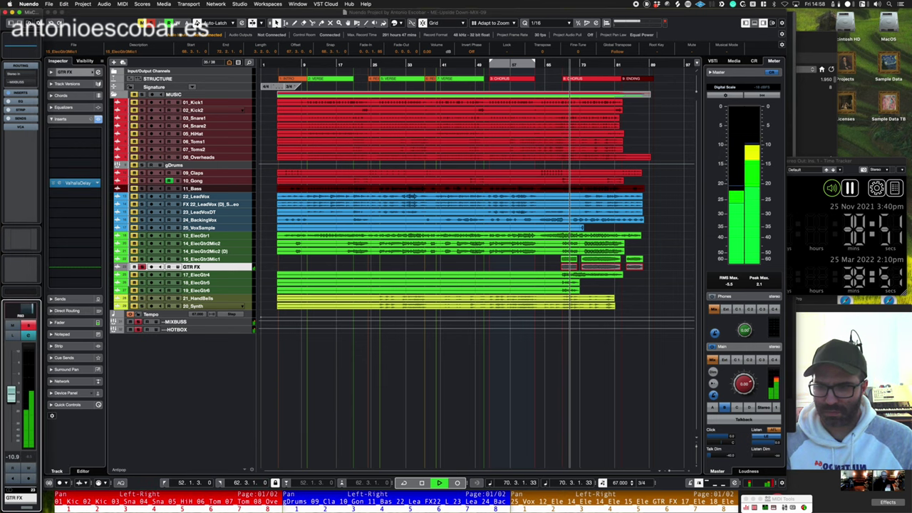
- Switch GTR FX to the Stereo Combined Panner and place its narrowed stereo image toward the right
{"action": "right_click", "coordinate": [31, 309]}
{"action": "left_click", "coordinate": [46, 448]}
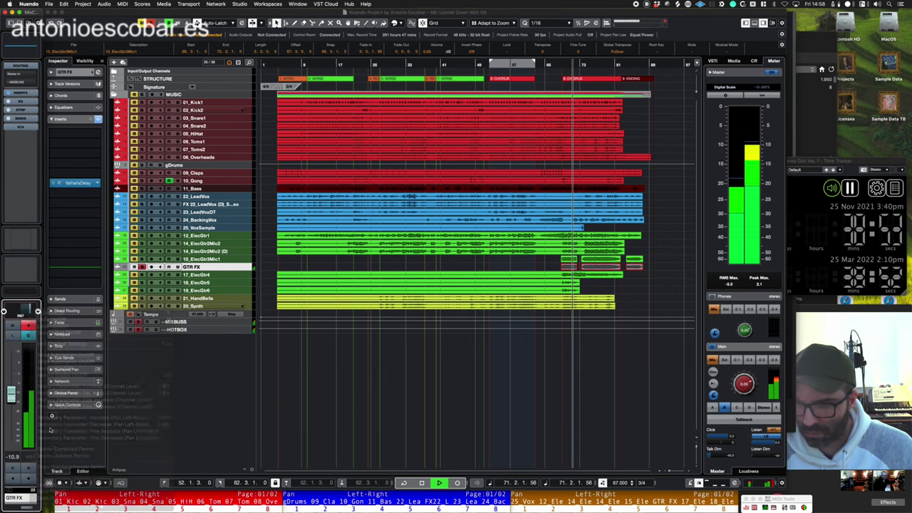
{"action": "right_click", "coordinate": [15, 311]}
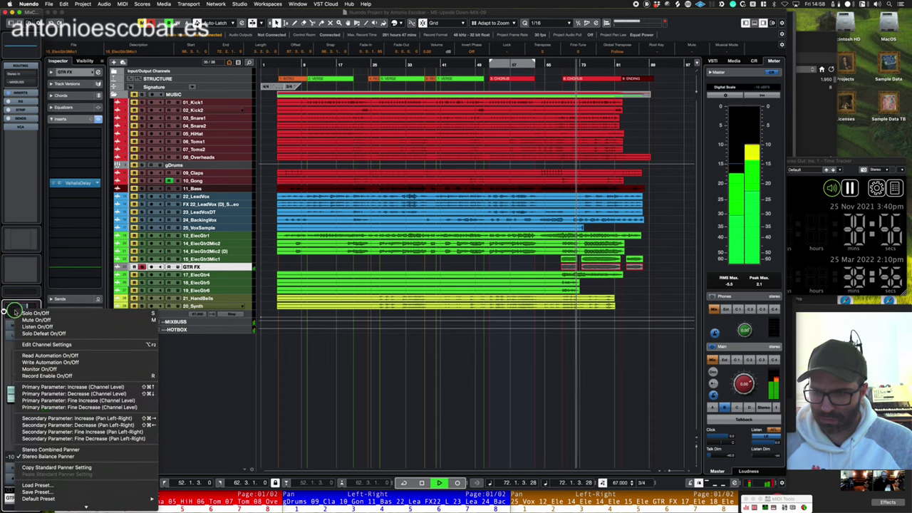
{"action": "left_click", "coordinate": [42, 450]}
{"action": "left_click_drag", "start_coordinate": [11, 312], "coordinate": [26, 313]}
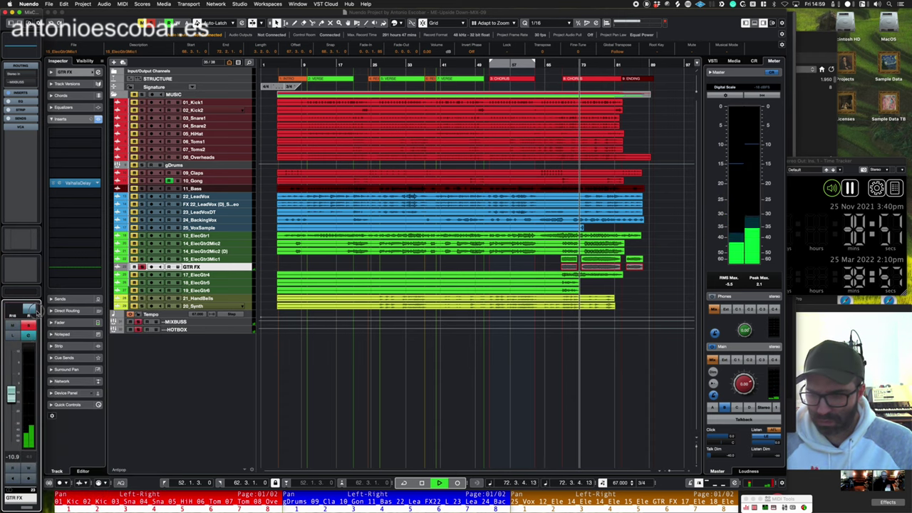
- Replay GTR FX from the final chorus, return it to the full mix and set its level to about -19.6 dB
{"action": "key", "text": "space"}
{"action": "key", "text": "space"}
{"action": "left_click", "coordinate": [28, 326]}
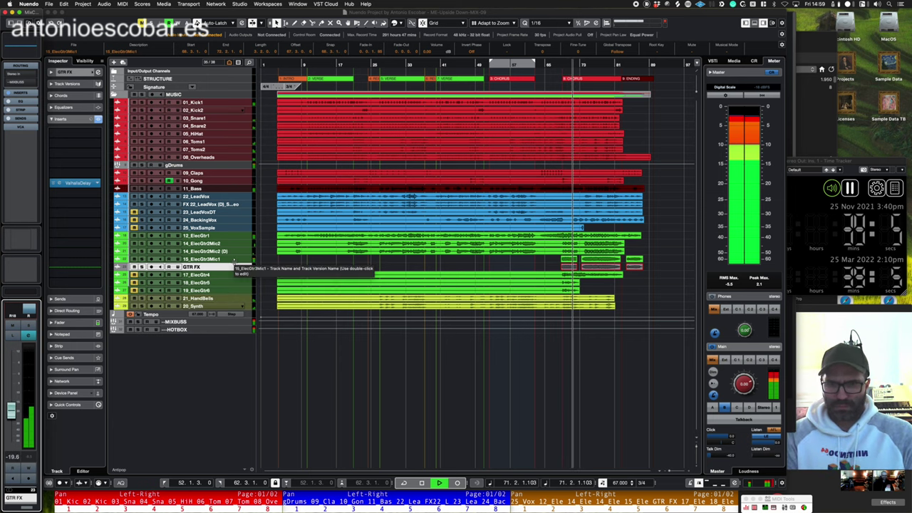
{"action": "key", "text": "space"}
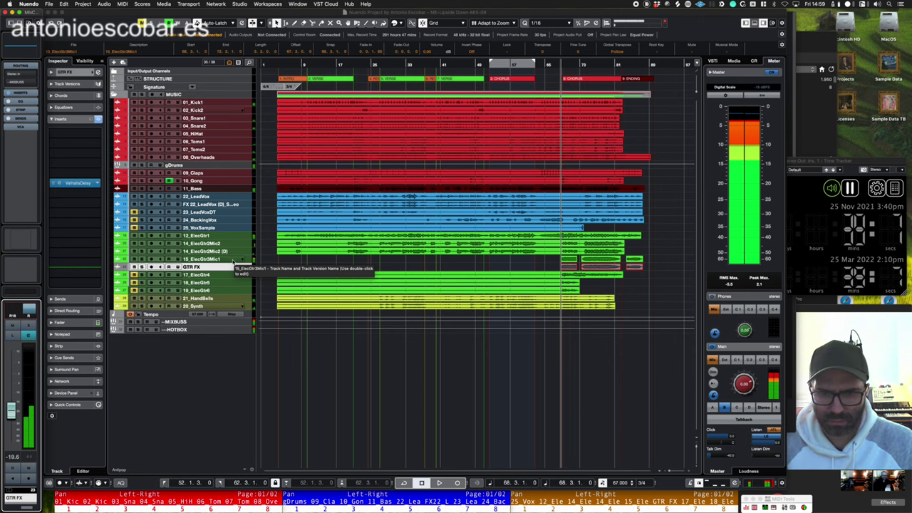
- Solo GTR FX during playback and duplicate the track with its clips and delay
{"action": "key", "text": "r"}
{"action": "left_click", "coordinate": [234, 265]}
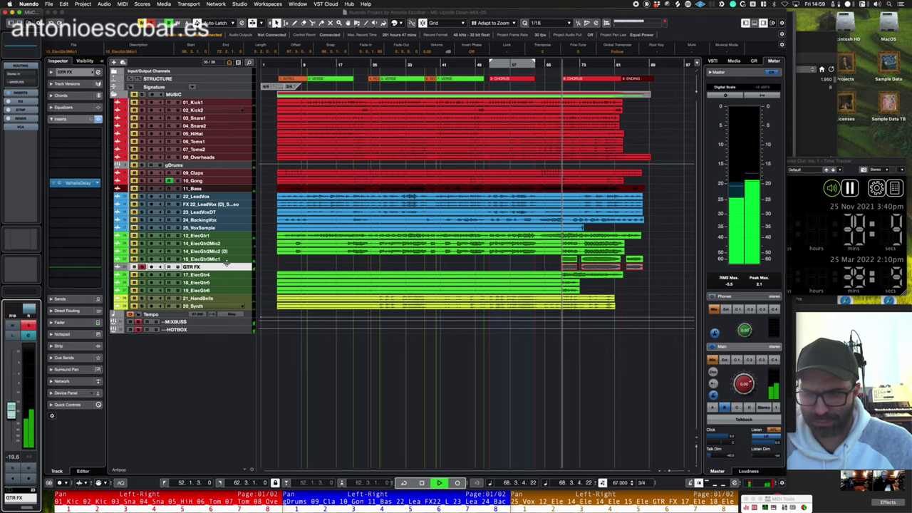
{"action": "right_click", "coordinate": [234, 265]}
{"action": "left_click", "coordinate": [208, 266]}
{"action": "right_click", "coordinate": [207, 266]}
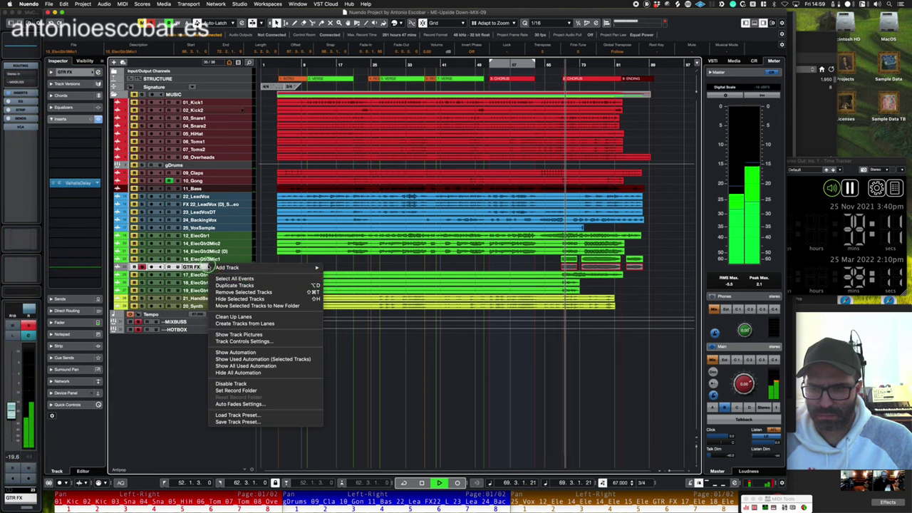
{"action": "left_click", "coordinate": [215, 286]}
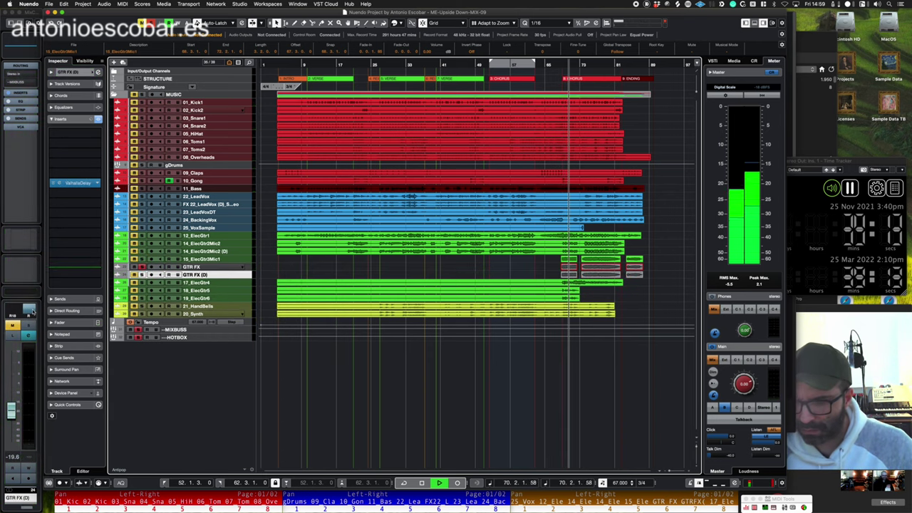
- Solo the duplicated GTR FX track, pan its stereo image toward the left and replay the final chorus
{"action": "left_click", "coordinate": [142, 274]}
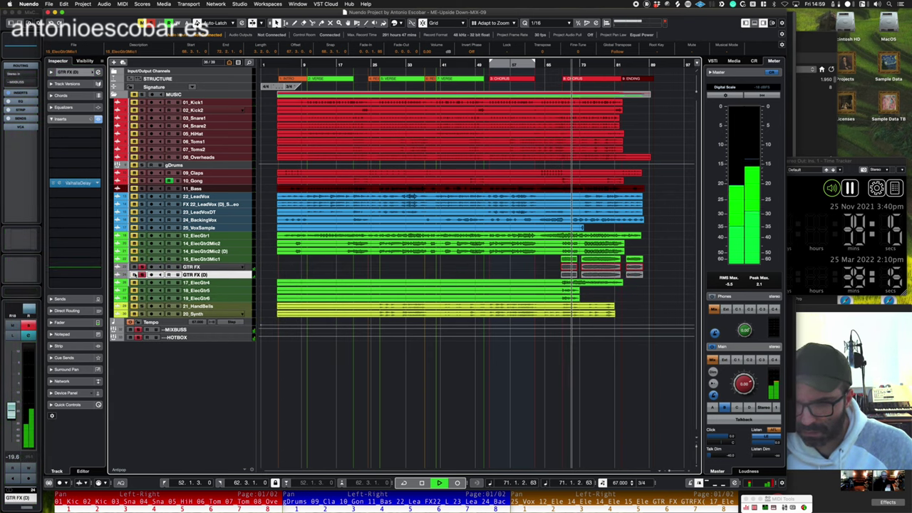
{"action": "key", "text": "space"}
{"action": "key", "text": "space"}
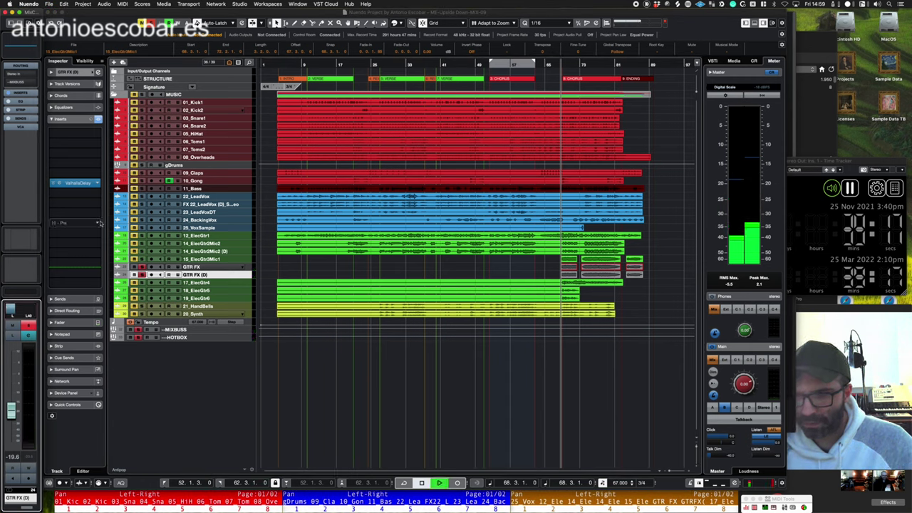
- Try another ValhallaDelay preset on the duplicated GTR FX track and load 00 BBD For Guitars
{"action": "left_click", "coordinate": [78, 183]}
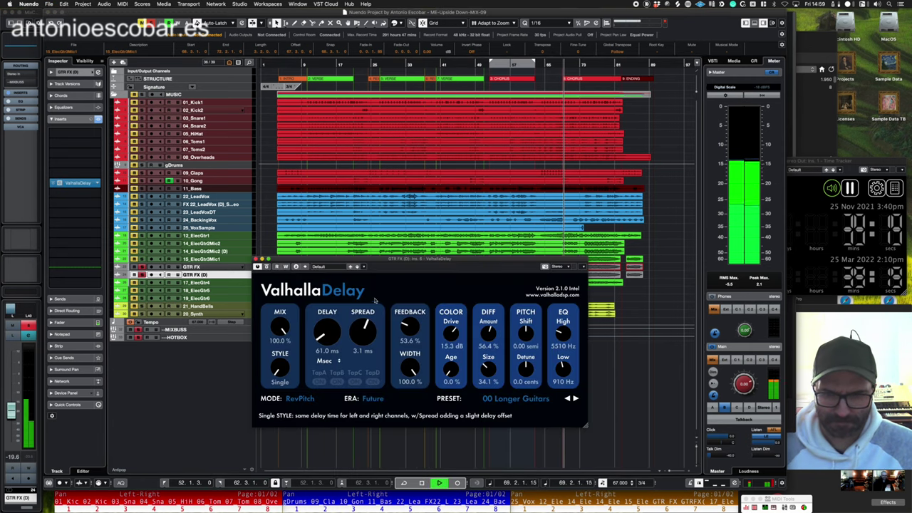
{"action": "left_click", "coordinate": [568, 400]}
{"action": "left_click", "coordinate": [535, 399]}
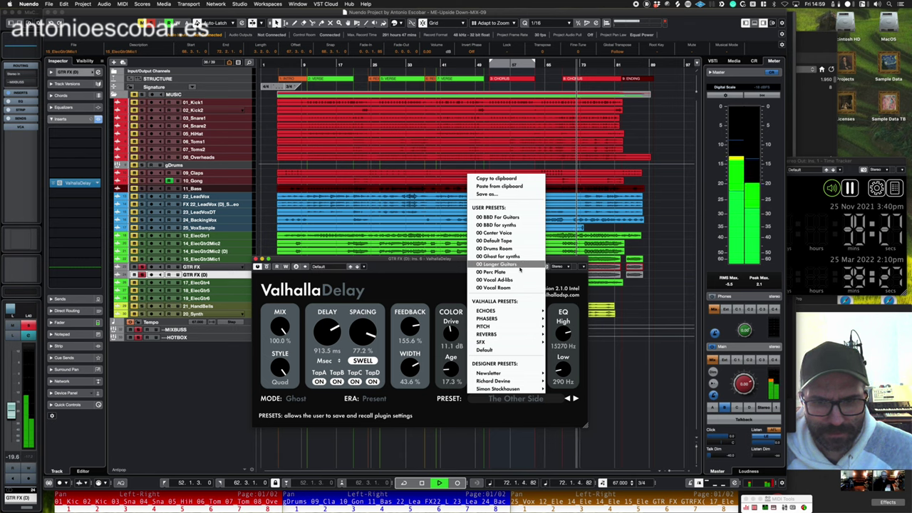
{"action": "left_click", "coordinate": [499, 217]}
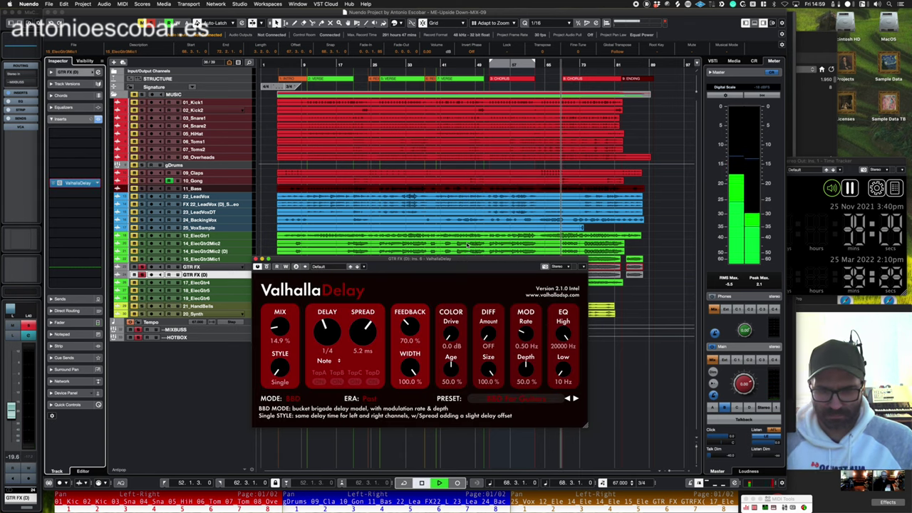
- Set the duplicate's ValhallaDelay to 100% mix, 0% feedback and a 1/8 note delay, with the track level at about -5.25 dB
{"action": "left_click_drag", "start_coordinate": [280, 327], "coordinate": [279, 243]}
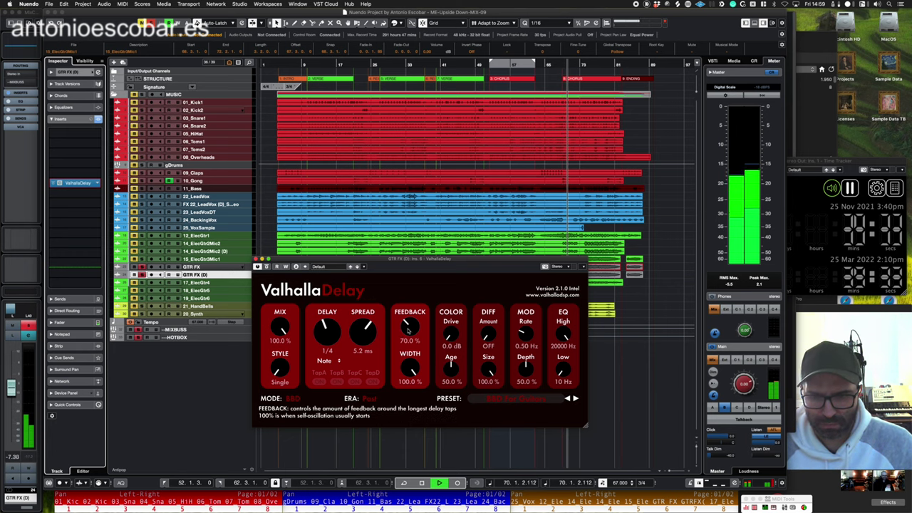
{"action": "left_click_drag", "start_coordinate": [409, 327], "coordinate": [405, 360]}
{"action": "left_click_drag", "start_coordinate": [326, 341], "coordinate": [318, 360]}
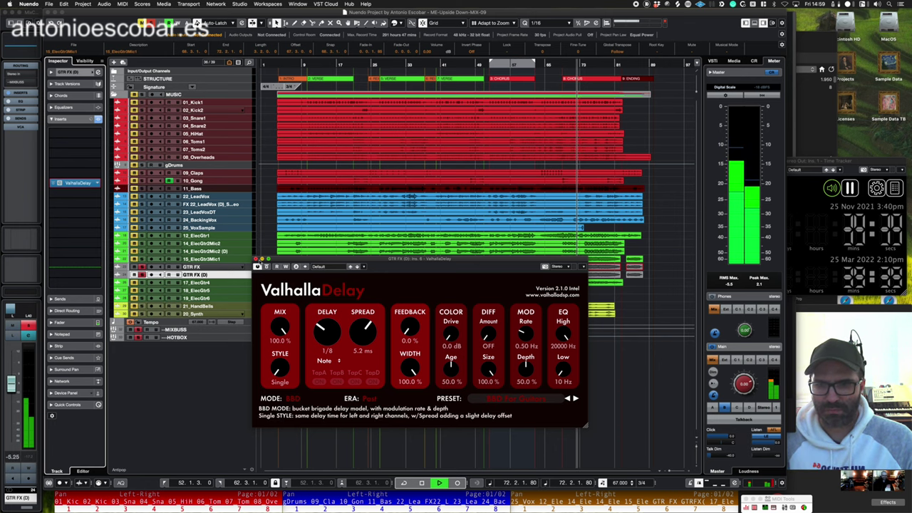
{"action": "left_click", "coordinate": [256, 258]}
- Return both GTR FX tracks to the full mix, setting GTR FX (D) to about -3.84 dB and 15_ElecGtr3Mic1 to about -5.95 dB
{"action": "key", "text": "space"}
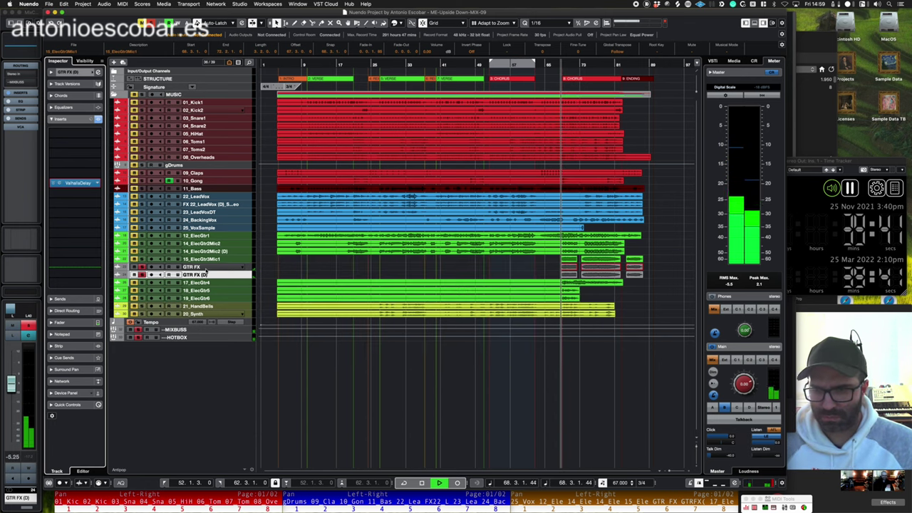
{"action": "left_click", "coordinate": [142, 275]}
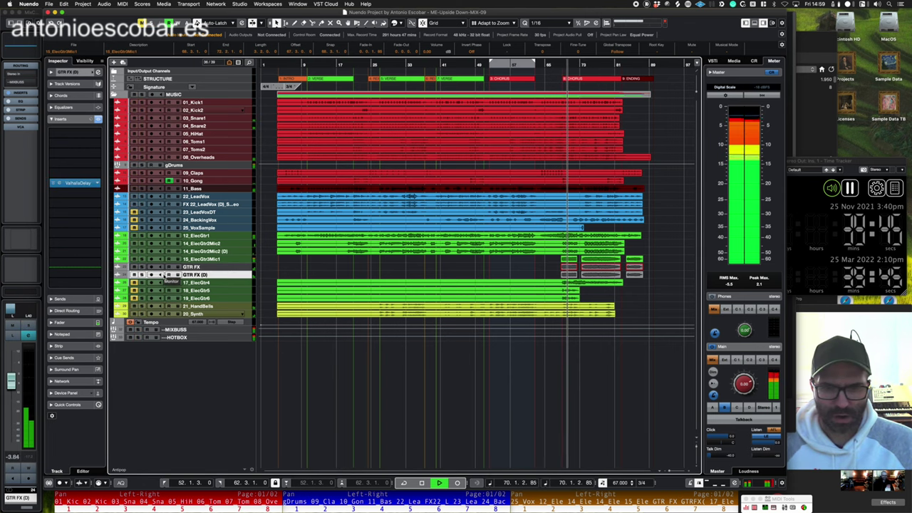
{"action": "left_click", "coordinate": [191, 260]}
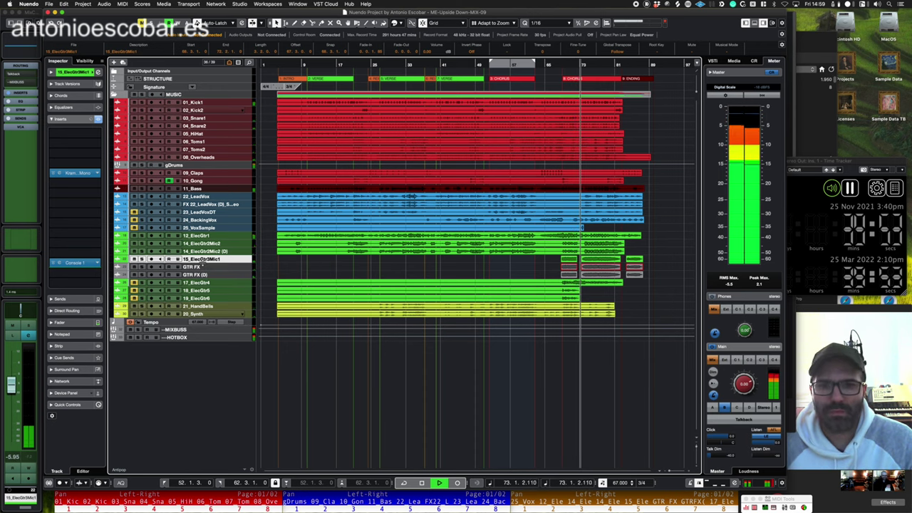
{"action": "key", "text": "h"}
{"action": "key", "text": "h"}
{"action": "key", "text": "h"}
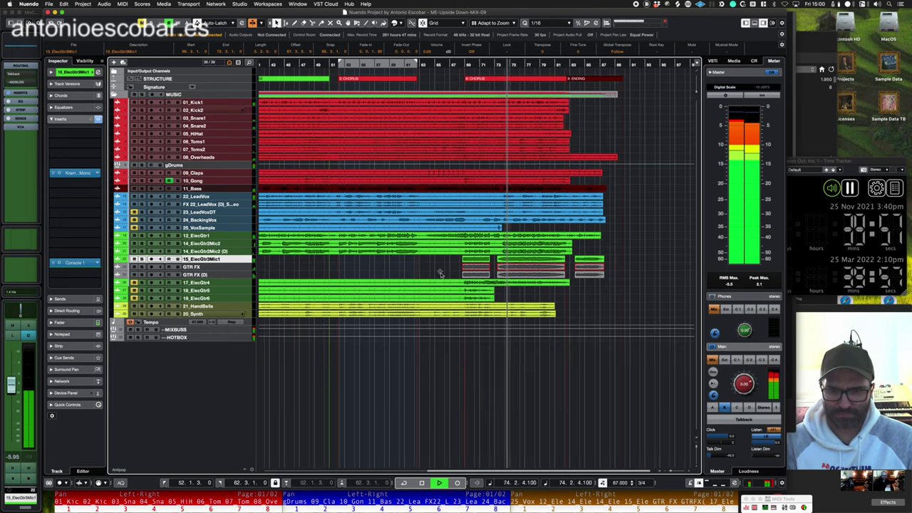
- Replay the final chorus and set GTR FX (D)'s ValhallaDelay to a 1/16 note delay, 30% feedback and 32.3% diffusion
{"action": "scroll", "coordinate": [443, 275], "scroll_direction": "left", "scroll_amount": 1}
{"action": "key", "text": "space"}
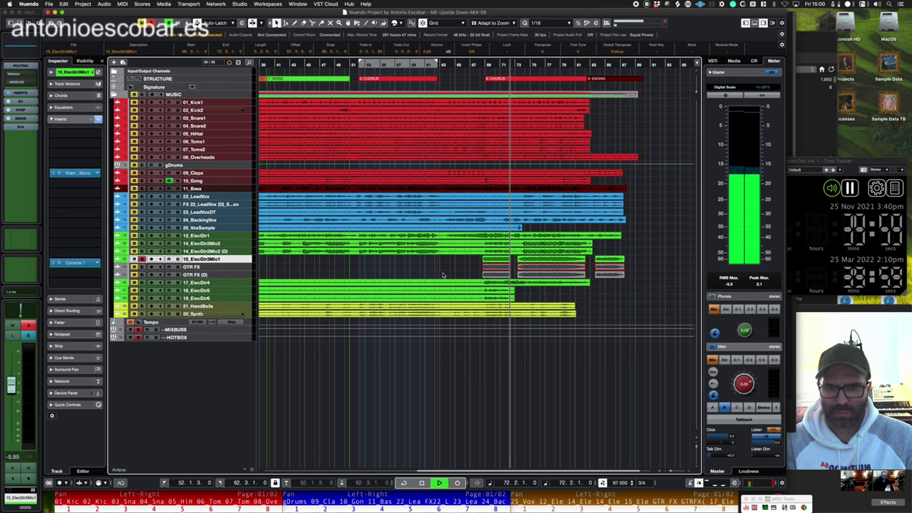
{"action": "key", "text": "space"}
{"action": "scroll", "coordinate": [442, 275], "scroll_direction": "right", "scroll_amount": 2}
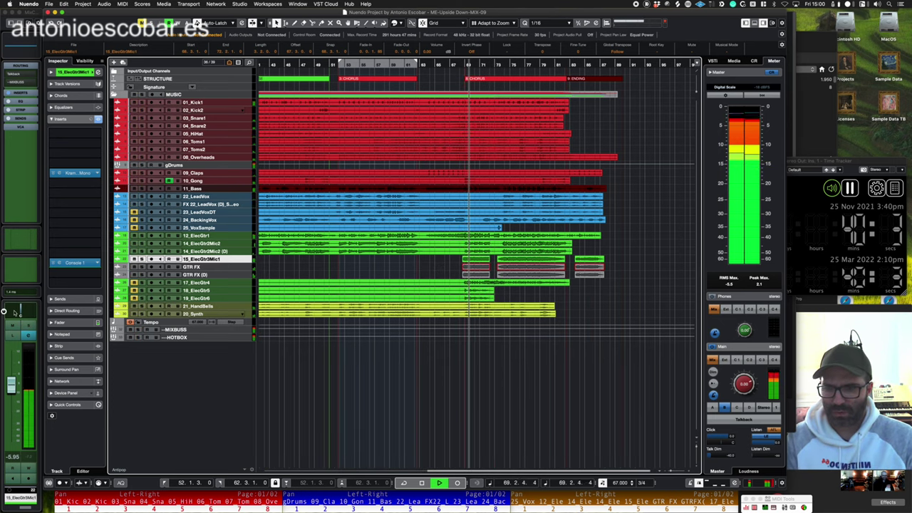
{"action": "left_click", "coordinate": [196, 274]}
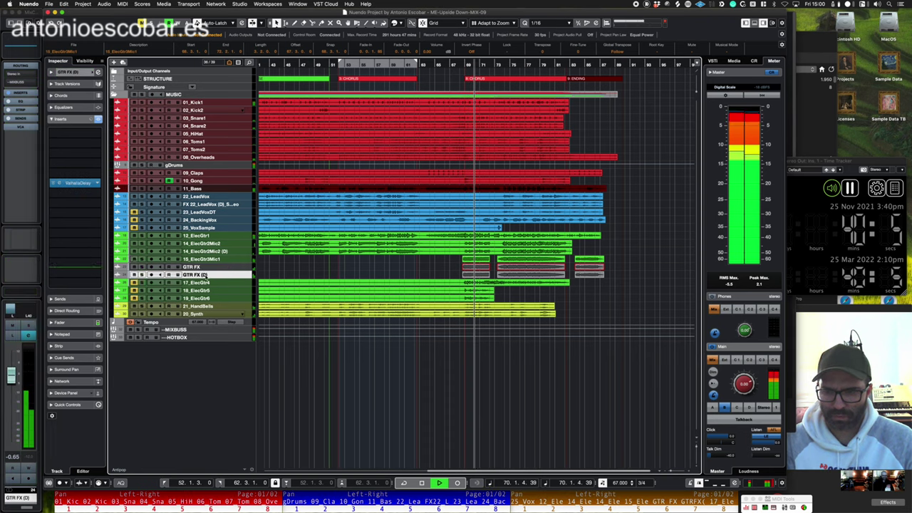
{"action": "left_click", "coordinate": [77, 183]}
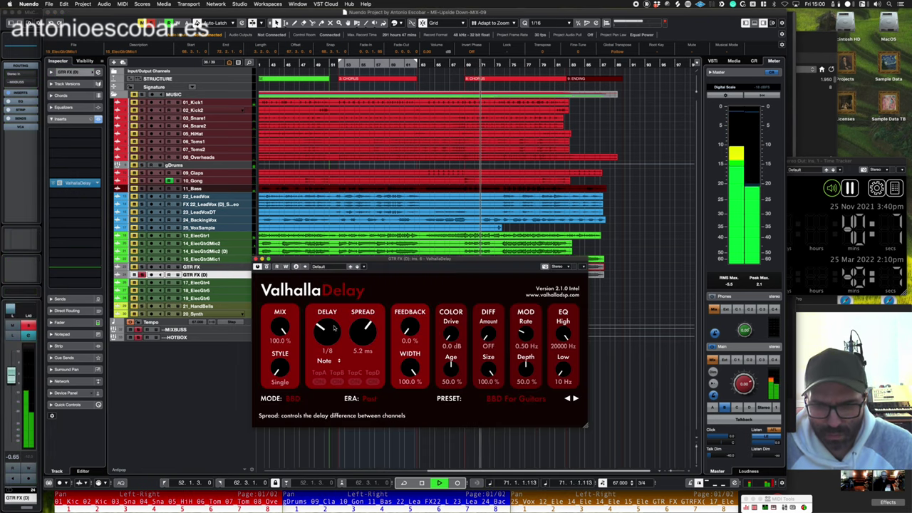
{"action": "left_click_drag", "start_coordinate": [327, 331], "coordinate": [328, 337]}
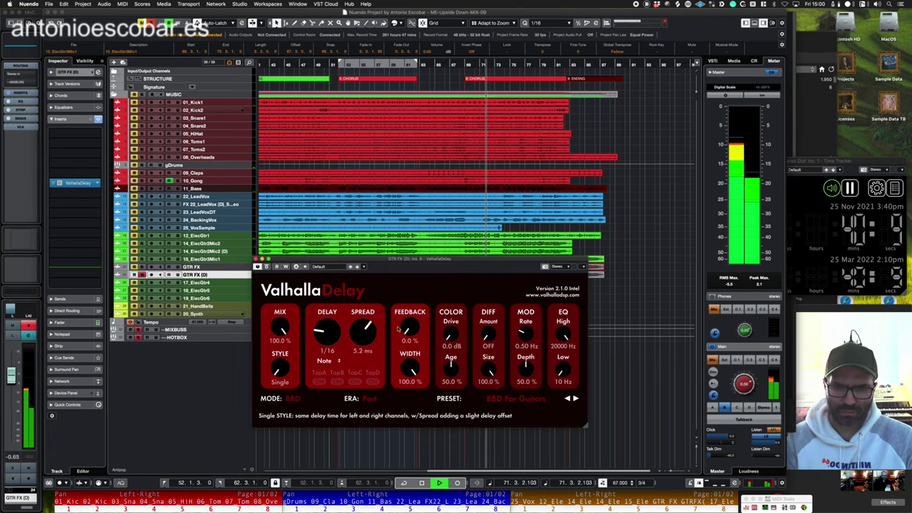
{"action": "left_click_drag", "start_coordinate": [404, 332], "coordinate": [404, 314]}
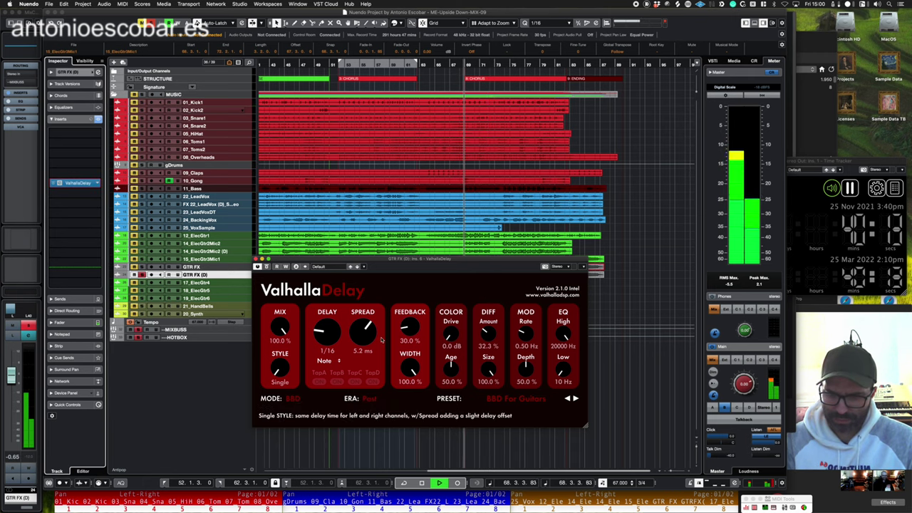
{"action": "key", "text": "super+w"}
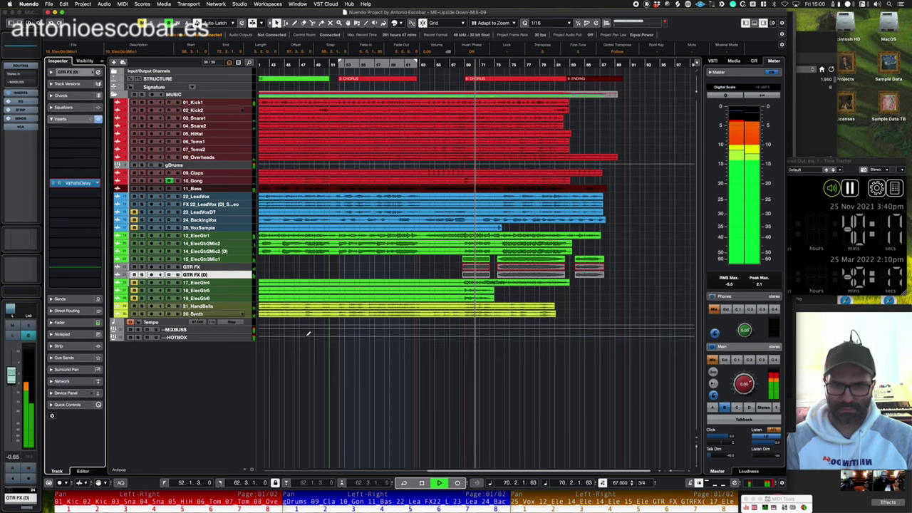
- Write pan automation on 15_ElecGtr3Mic1 so the guitar moves fully left at bar 73
{"action": "left_click", "coordinate": [221, 268]}
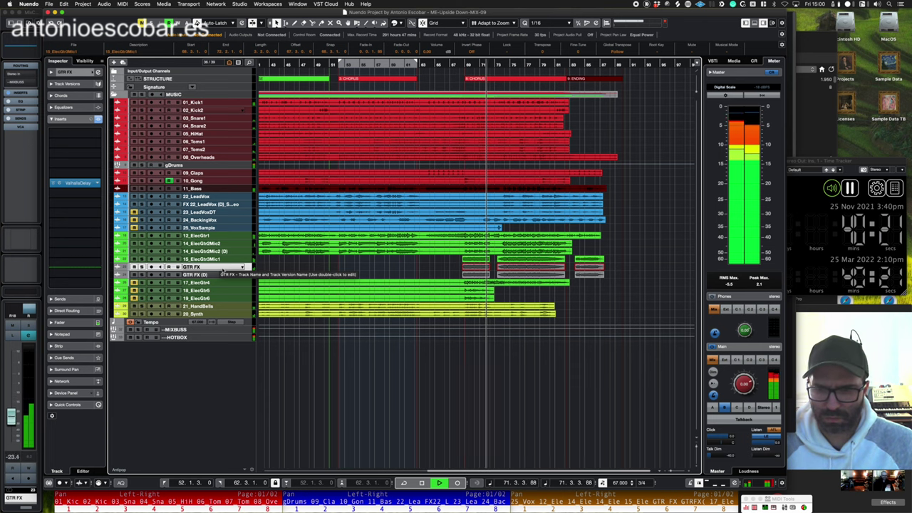
{"action": "left_click", "coordinate": [223, 261]}
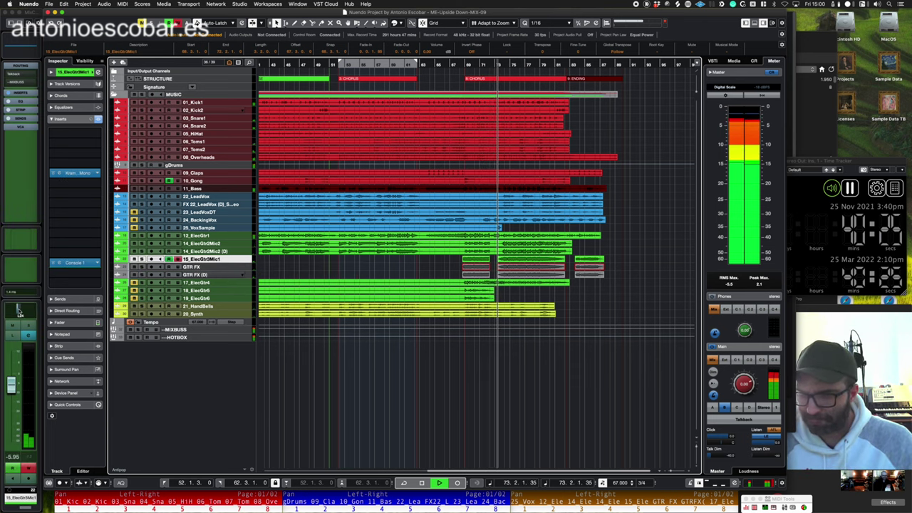
{"action": "left_click_drag", "start_coordinate": [19, 312], "coordinate": [12, 312]}
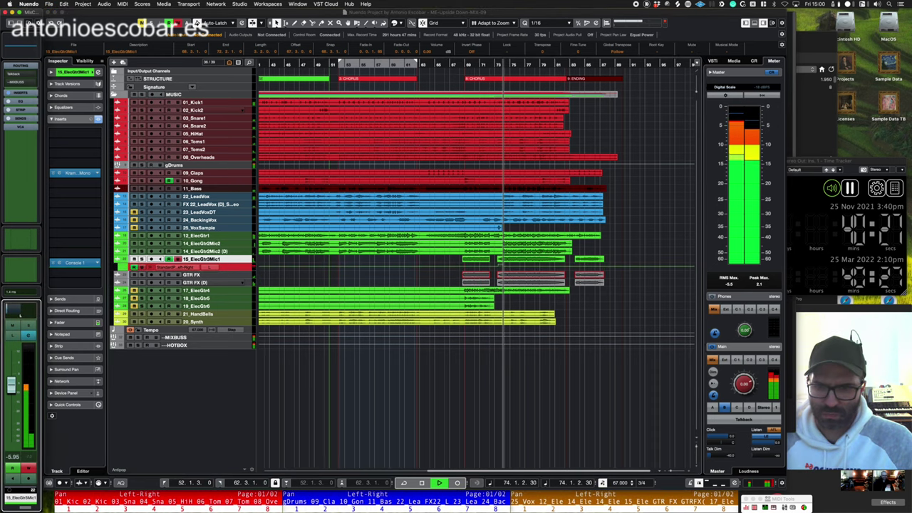
{"action": "double_click", "coordinate": [214, 259]}
{"action": "left_click", "coordinate": [178, 260]}
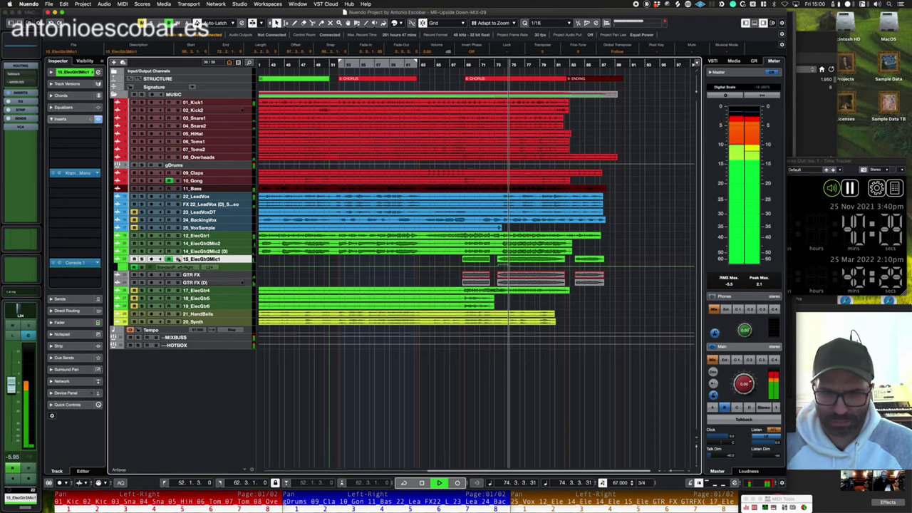
{"action": "left_click", "coordinate": [507, 267]}
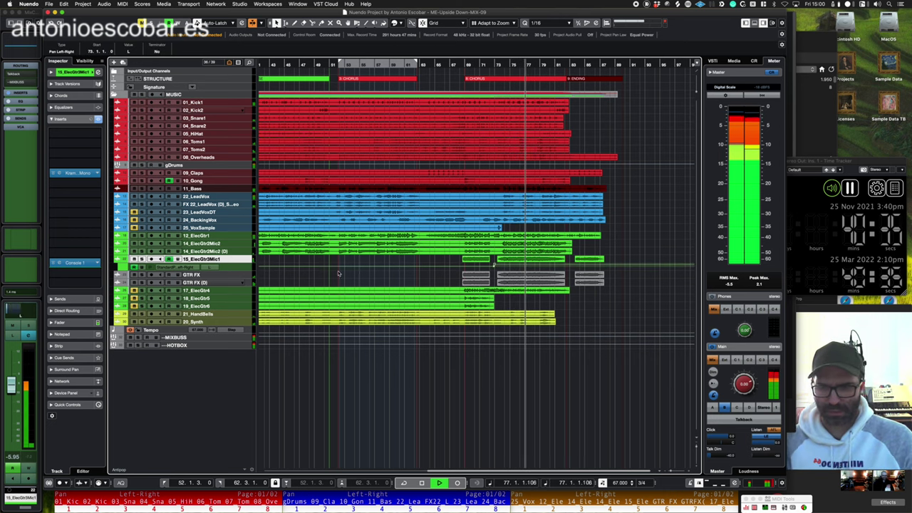
- Automate the Console 1 volume of 15_ElecGtr3Mic1 around bar 73 with points at 4.6 and -1.8, and replay the passage
{"action": "left_click", "coordinate": [78, 261]}
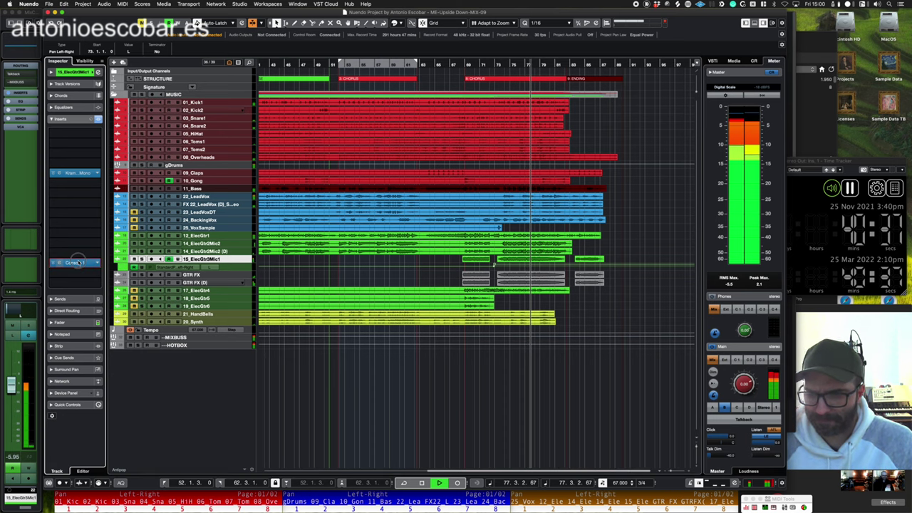
{"action": "left_click", "coordinate": [330, 104]}
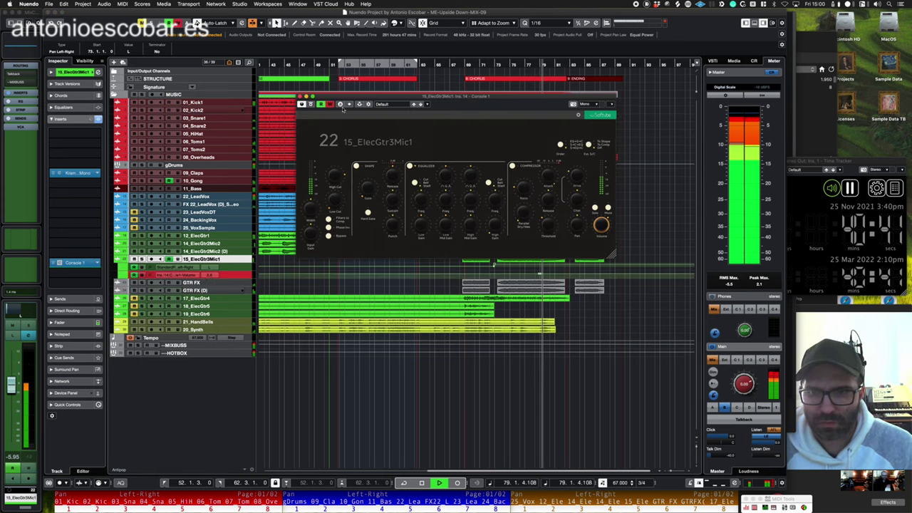
{"action": "left_click", "coordinate": [299, 96]}
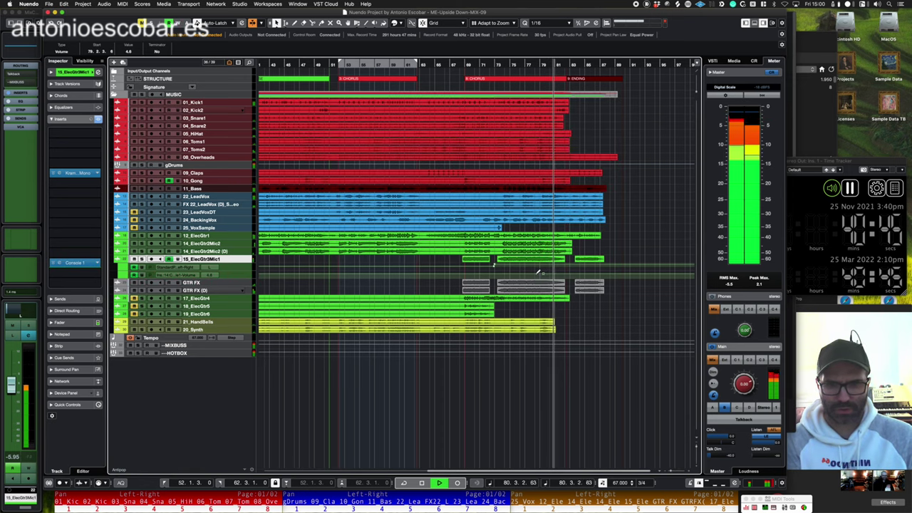
{"action": "key", "text": "super+z"}
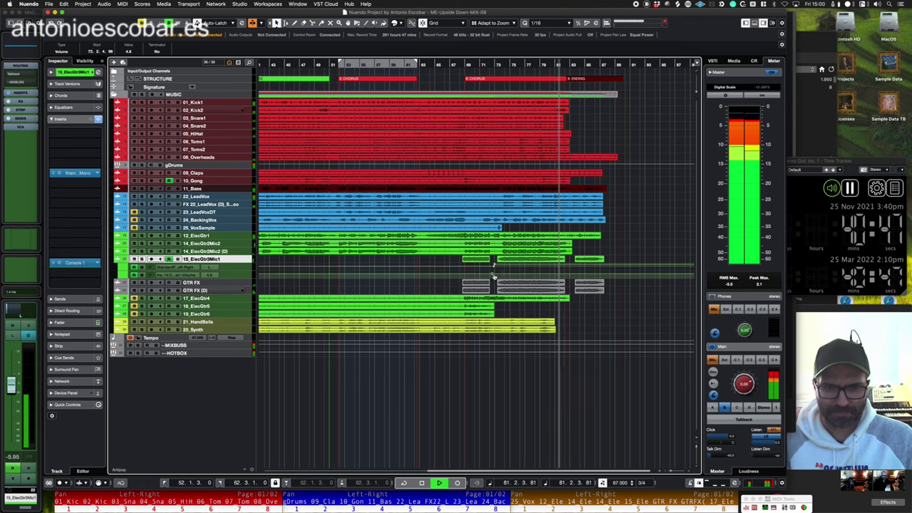
{"action": "left_click", "coordinate": [494, 273]}
{"action": "left_click_drag", "start_coordinate": [496, 274], "coordinate": [496, 274]}
{"action": "key", "text": "space"}
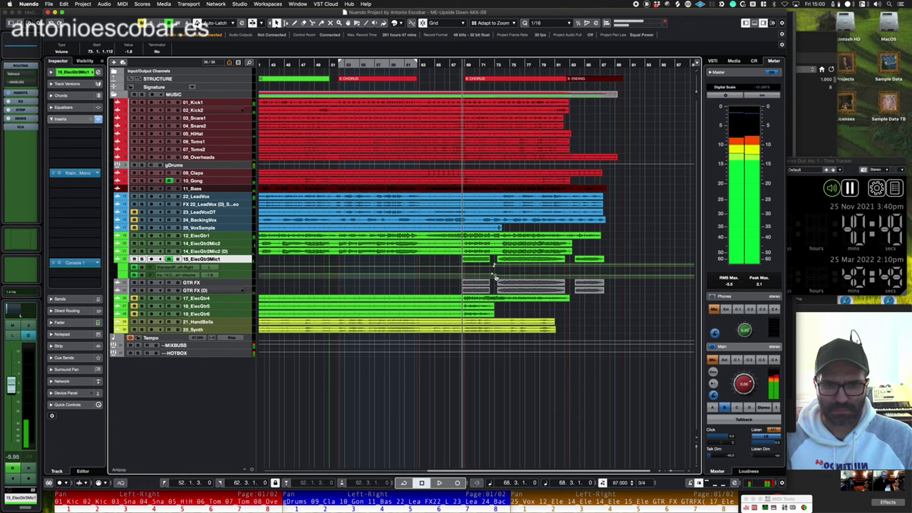
{"action": "key", "text": "space"}
{"action": "left_click", "coordinate": [500, 64]}
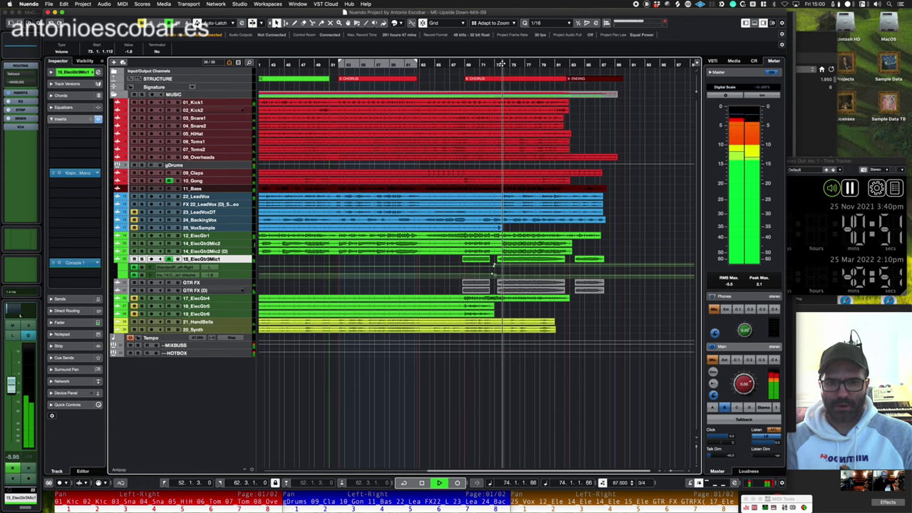
- Unmute 23_LeadVoxDT, solo it with 22_LeadVox and match its level to the lead vocal at -2.47 dB
{"action": "key", "text": "g"}
{"action": "key", "text": "g"}
{"action": "key", "text": "g"}
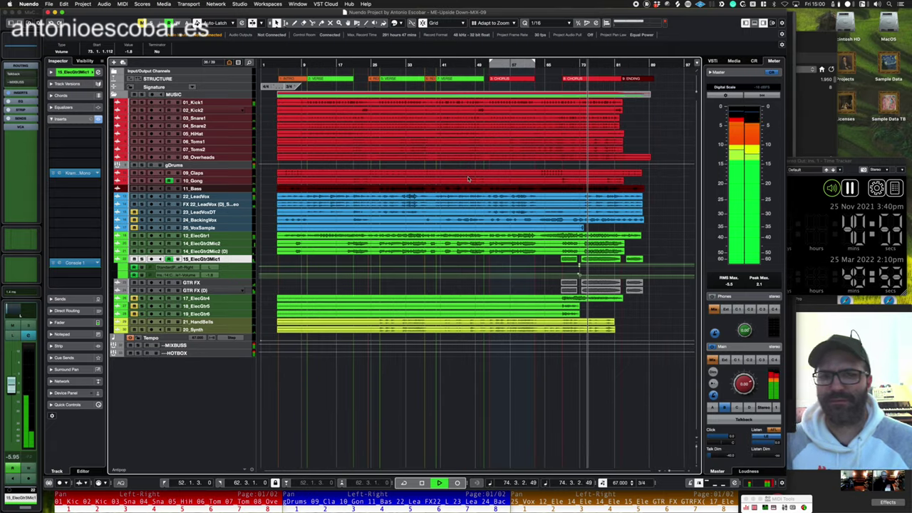
{"action": "left_click", "coordinate": [228, 212]}
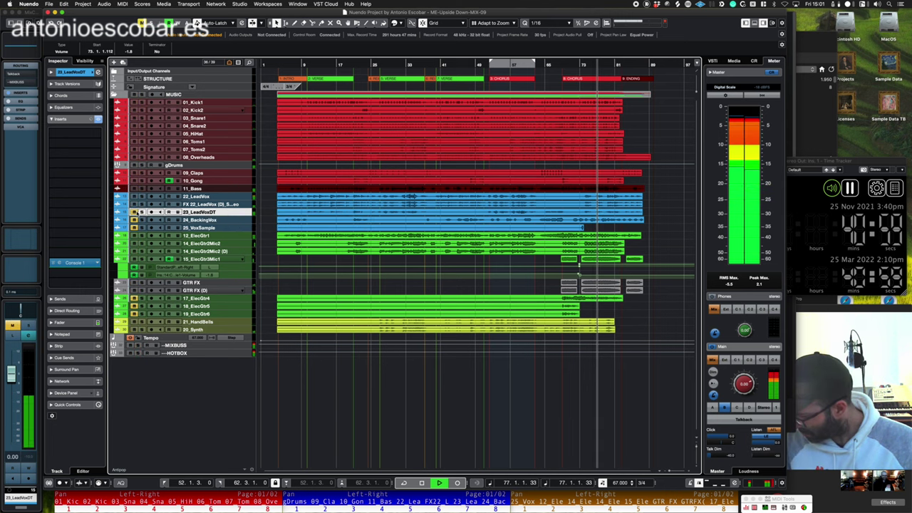
{"action": "left_click", "coordinate": [141, 212]}
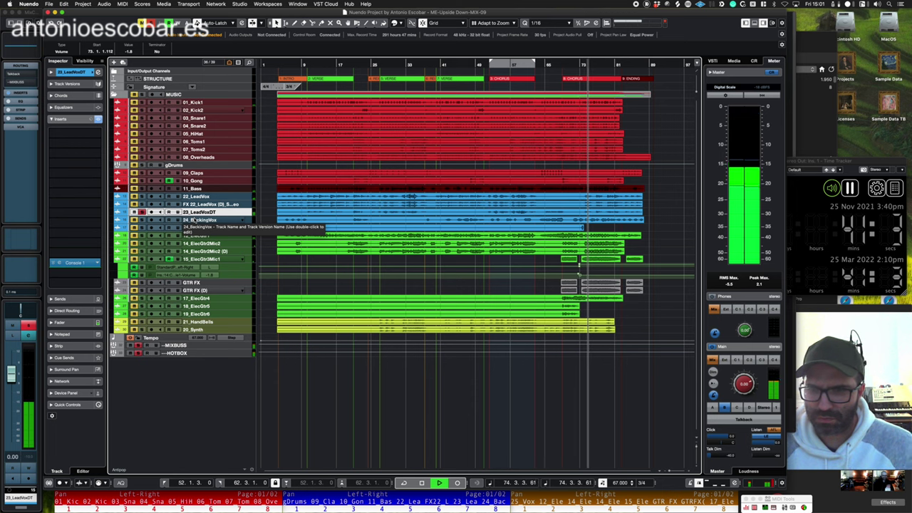
{"action": "left_click", "coordinate": [142, 197]}
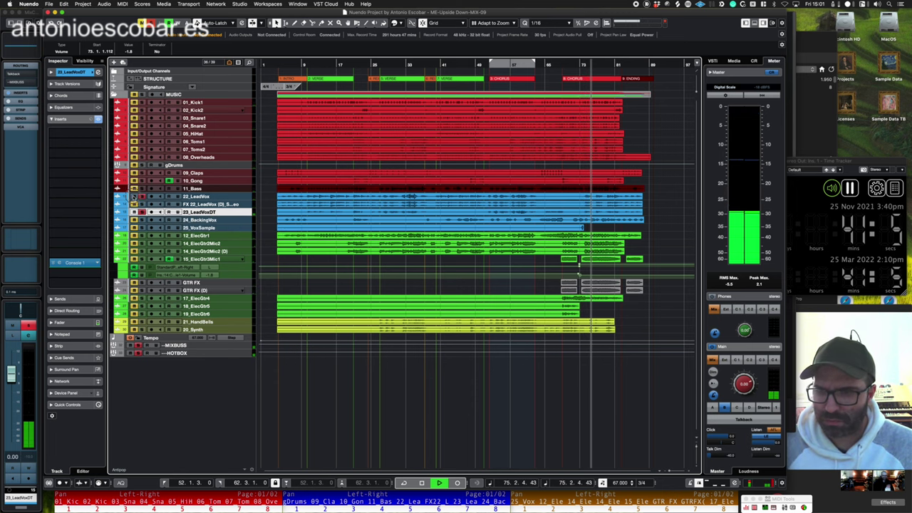
{"action": "key", "text": "KP_Subtract"}
{"action": "key", "text": "F3"}
{"action": "key", "text": "F3"}
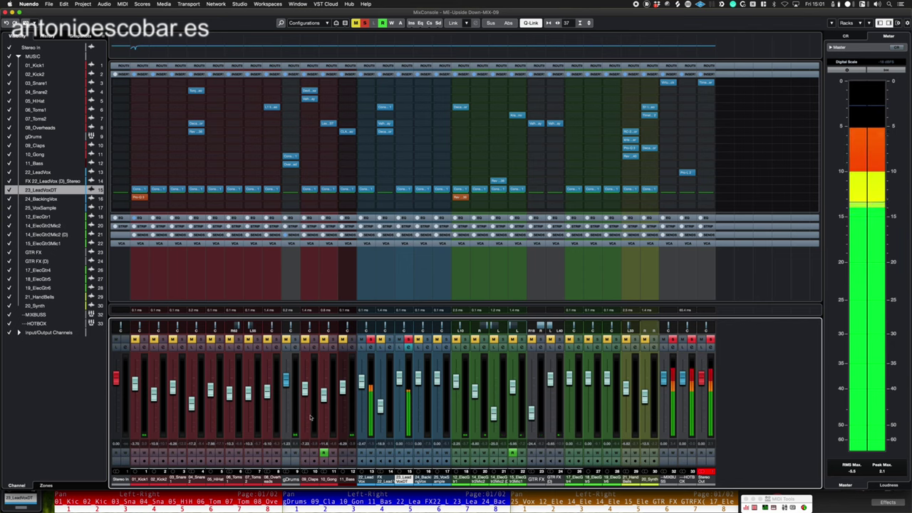
{"action": "left_click_drag", "start_coordinate": [362, 481], "coordinate": [401, 480]}
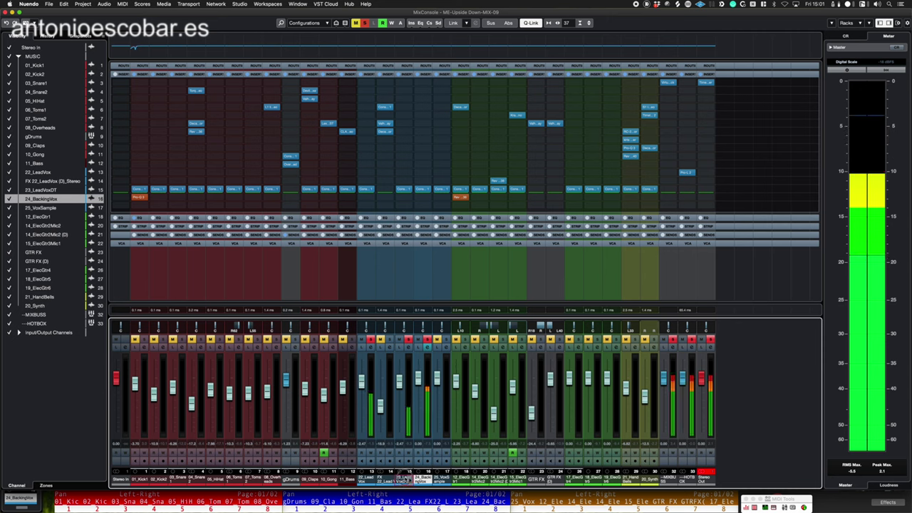
- Pan 24_BackingVox partly right, set its level to -4.73 dB and return the vocals to the full mix
{"action": "left_click_drag", "start_coordinate": [403, 480], "coordinate": [422, 480]}
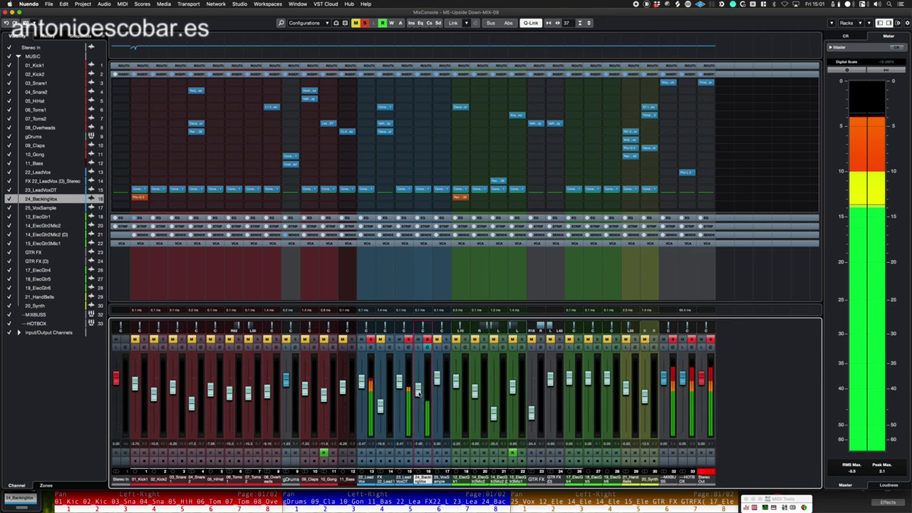
{"action": "left_click_drag", "start_coordinate": [422, 329], "coordinate": [427, 326]}
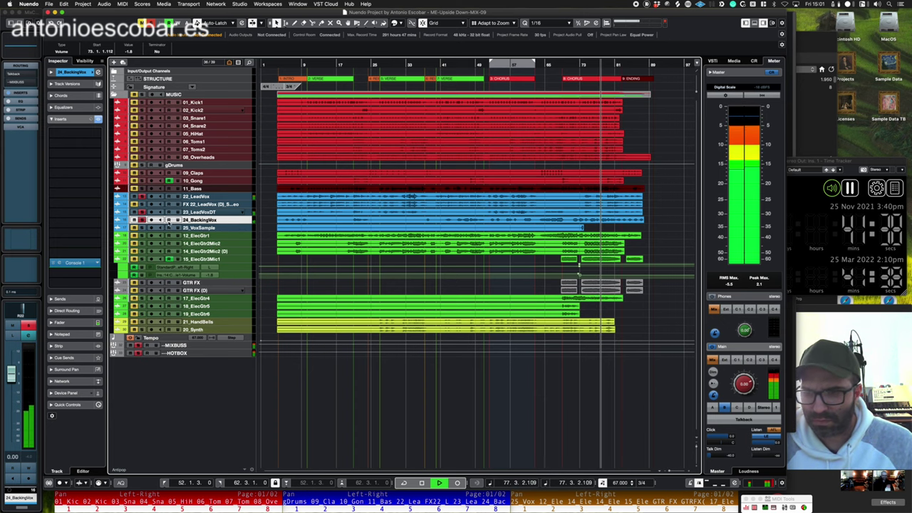
{"action": "left_click_drag", "start_coordinate": [10, 372], "coordinate": [12, 384]}
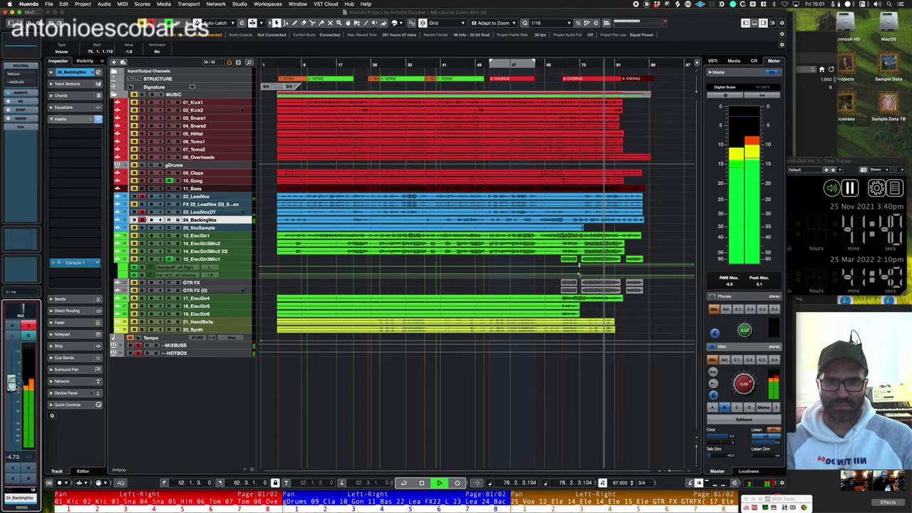
{"action": "key", "text": "space"}
{"action": "key", "text": "space"}
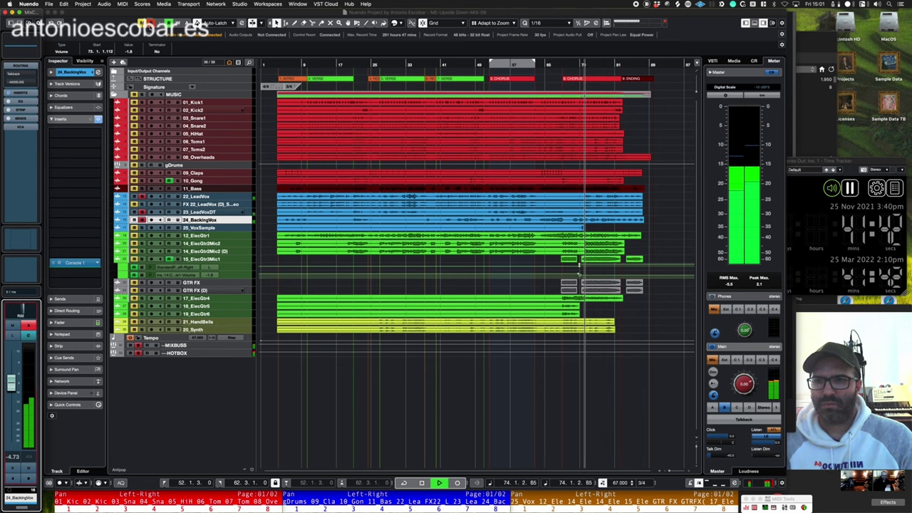
{"action": "left_click", "coordinate": [152, 24]}
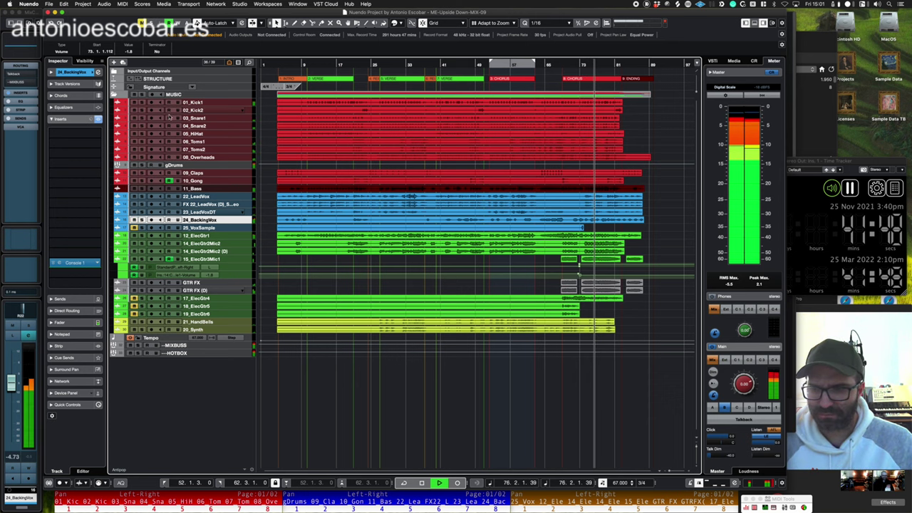
- Solo 24_BackingVox and insert ValhallaDelay on it with a 1/16 note delay
{"action": "left_click", "coordinate": [141, 220]}
{"action": "left_click", "coordinate": [75, 184]}
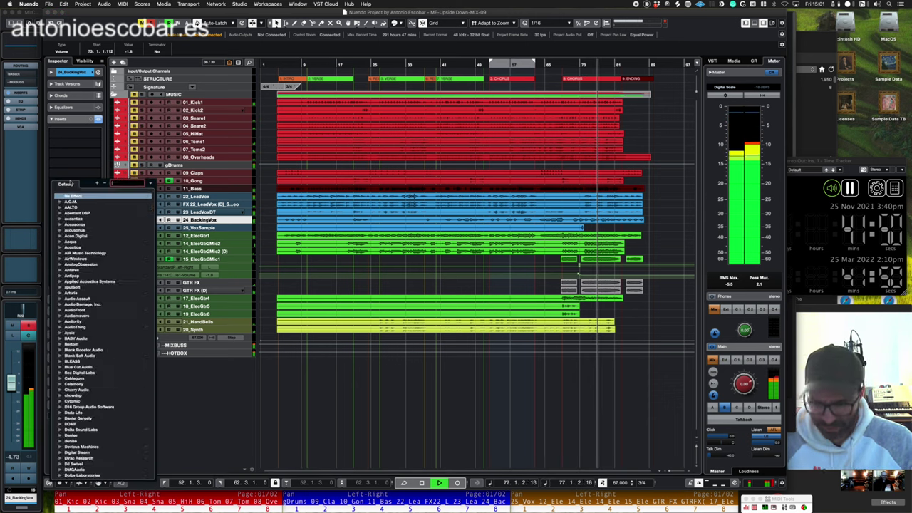
{"action": "type", "text": "valh"}
{"action": "key", "text": "Return"}
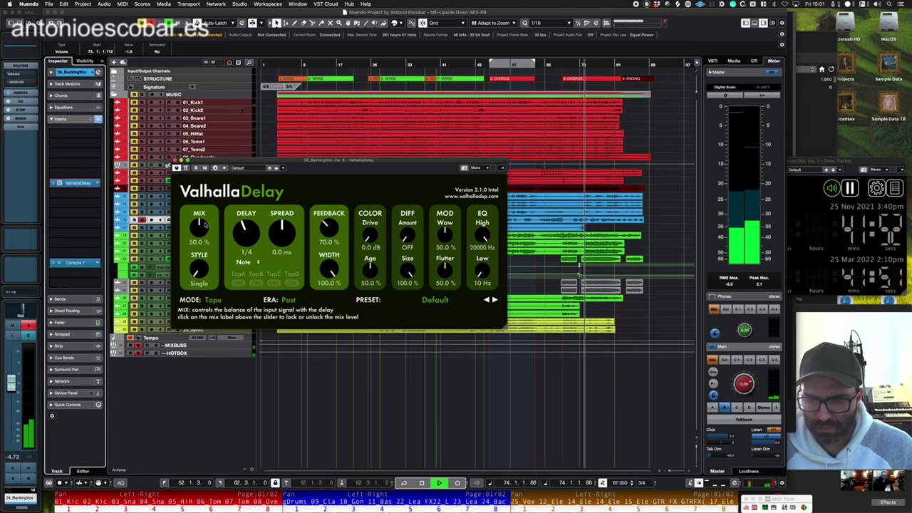
{"action": "left_click_drag", "start_coordinate": [245, 230], "coordinate": [246, 250]}
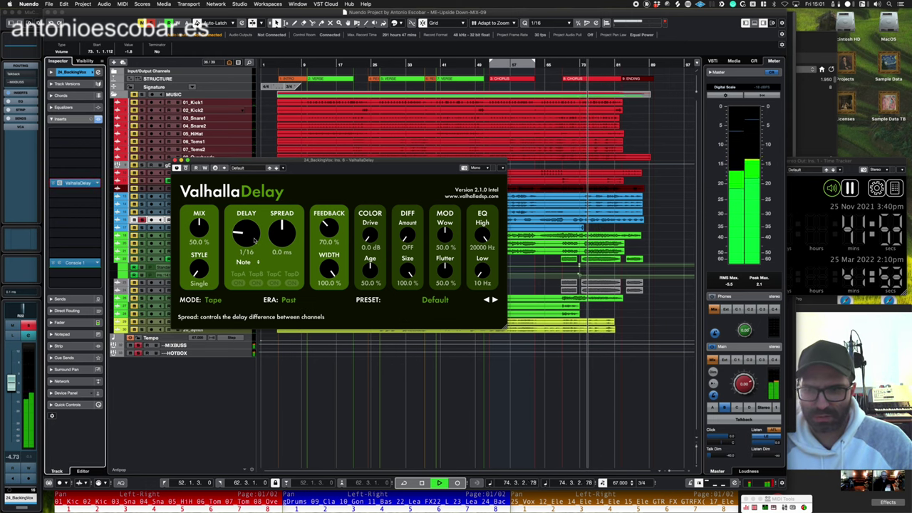
{"action": "key", "text": "space"}
{"action": "key", "text": "space"}
- Adjust the backing vocal's ValhallaDelay to 37.8% mix, 1/32 note delay, 3.9 ms spread, 46.4% feedback and 15.1% diffusion
{"action": "left_click_drag", "start_coordinate": [203, 235], "coordinate": [201, 243]}
{"action": "left_click_drag", "start_coordinate": [327, 227], "coordinate": [284, 224]}
{"action": "key", "text": "space"}
{"action": "key", "text": "space"}
{"action": "left_click_drag", "start_coordinate": [407, 234], "coordinate": [411, 223]}
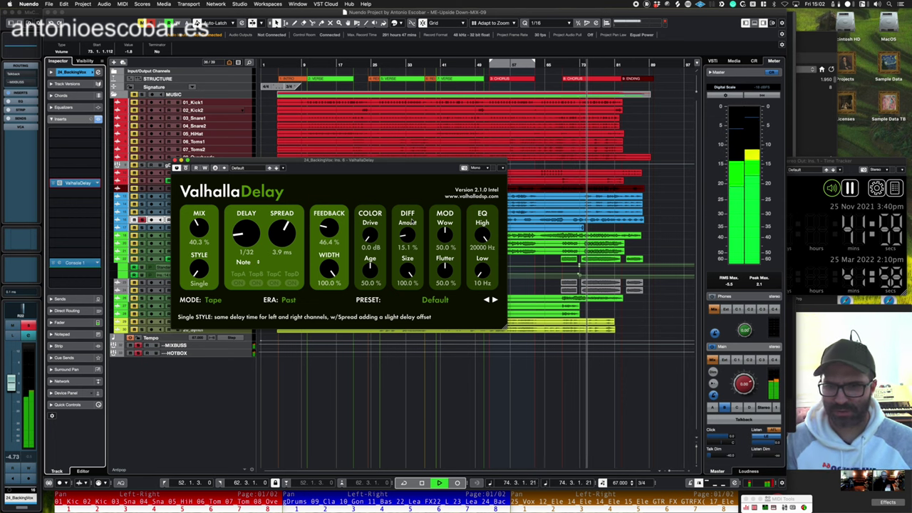
{"action": "left_click_drag", "start_coordinate": [199, 228], "coordinate": [200, 234]}
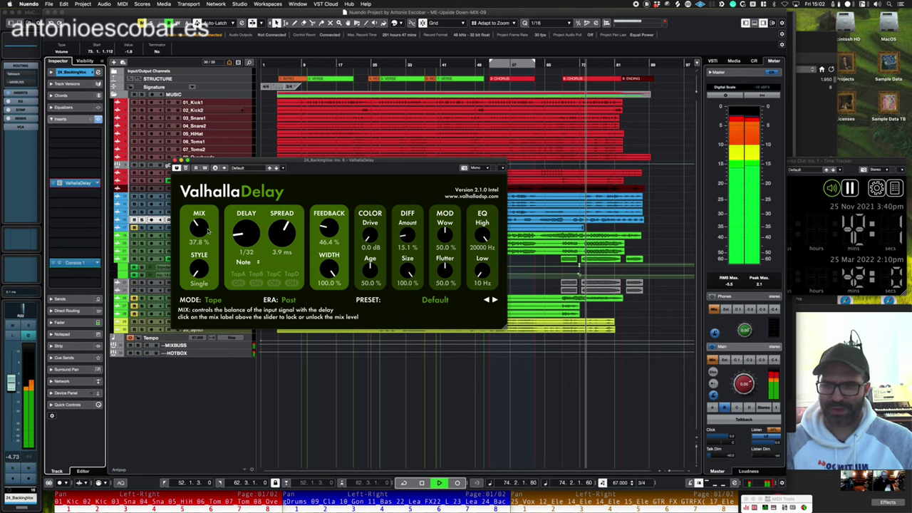
{"action": "left_click", "coordinate": [175, 160]}
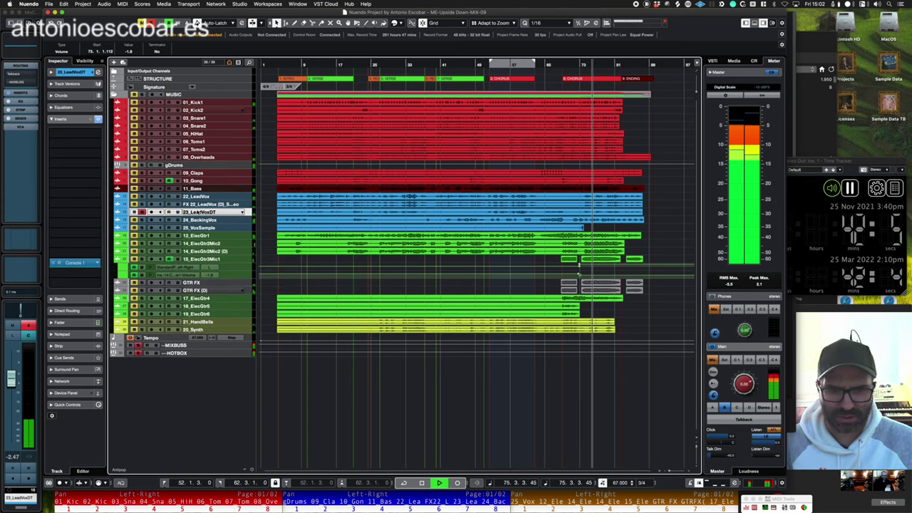
- Solo the 23_LeadVoxDT track and insert the Decapitator plug-in on it
{"action": "left_click", "coordinate": [171, 212]}
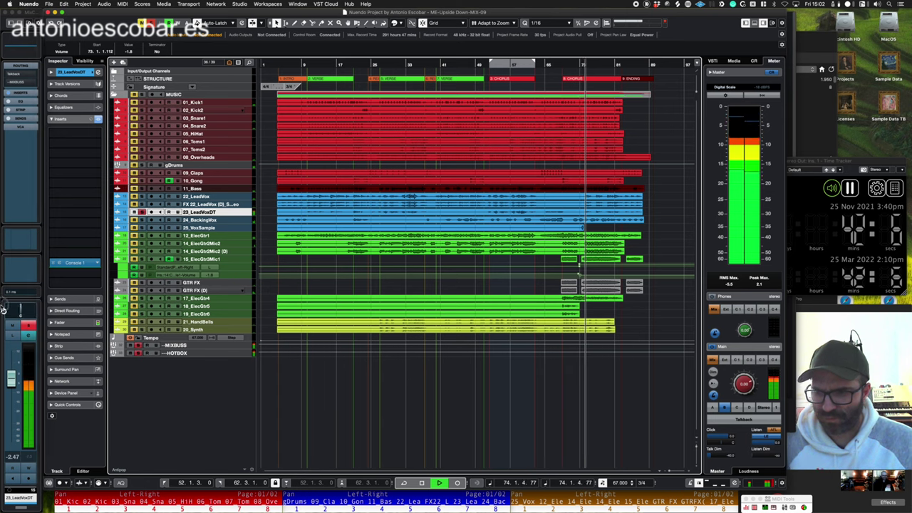
{"action": "left_click", "coordinate": [55, 174]}
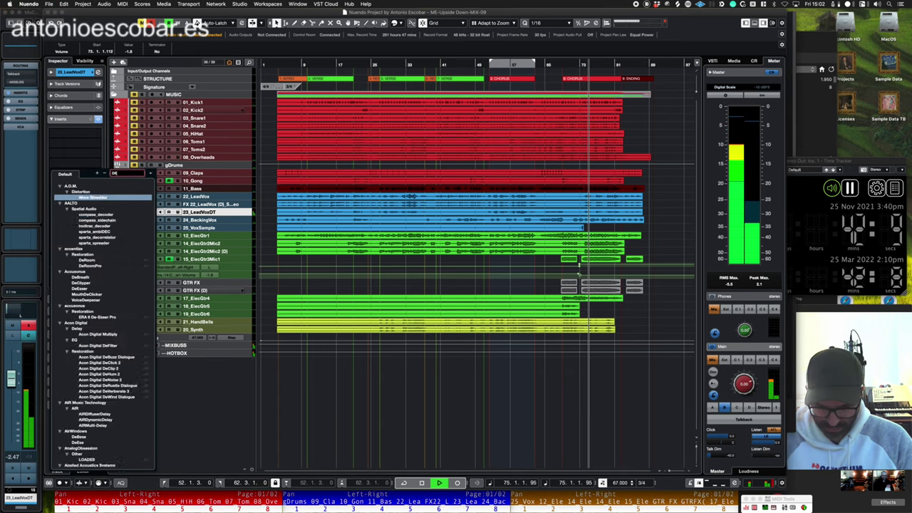
{"action": "type", "text": "DECAP"}
{"action": "key", "text": "Return"}
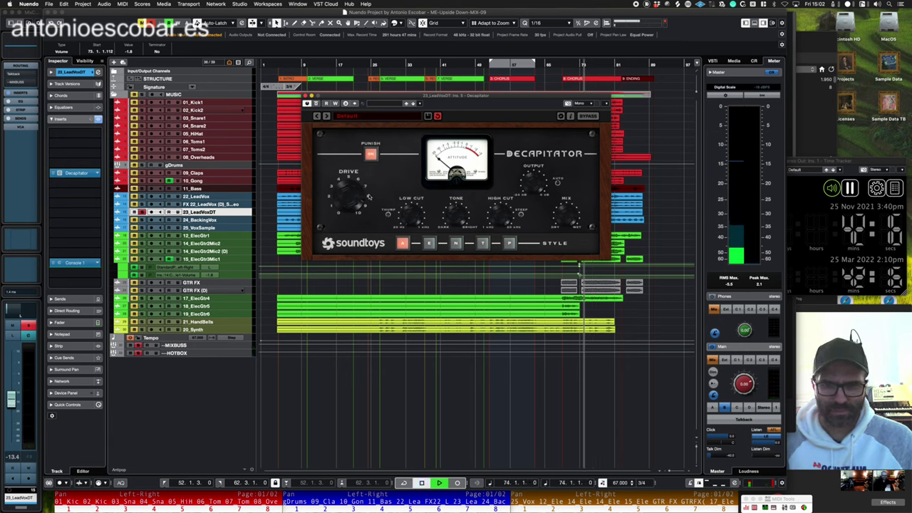
- Insert RVerb Stereo before Decapitator, with Reverb off, Early Ref at -17.8 dB and Wet/Dry at about 37.7
{"action": "left_click", "coordinate": [94, 163]}
{"action": "type", "text": "reverb"}
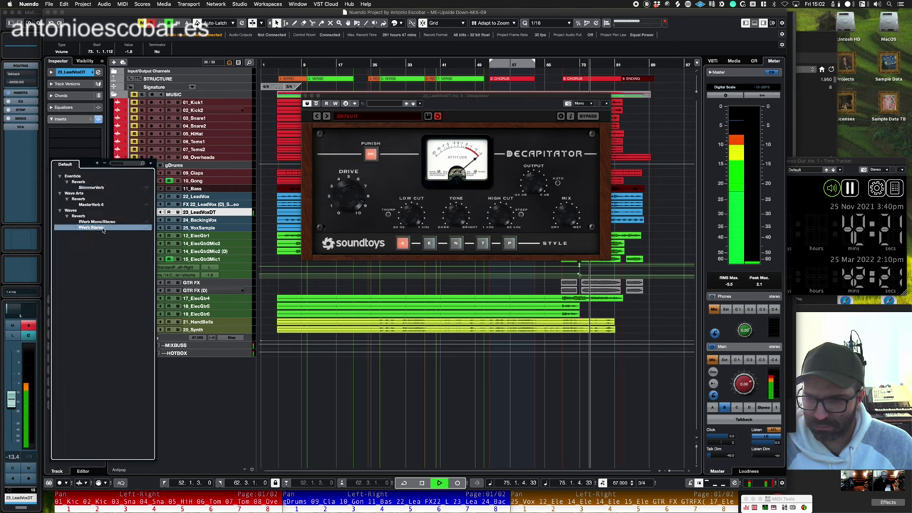
{"action": "left_click", "coordinate": [91, 227]}
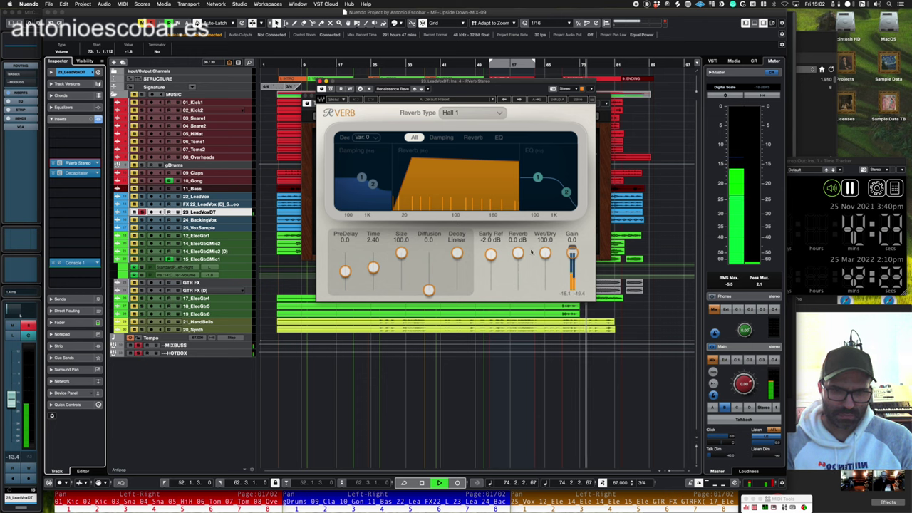
{"action": "left_click_drag", "start_coordinate": [518, 253], "coordinate": [517, 290]}
{"action": "left_click_drag", "start_coordinate": [490, 254], "coordinate": [545, 277]}
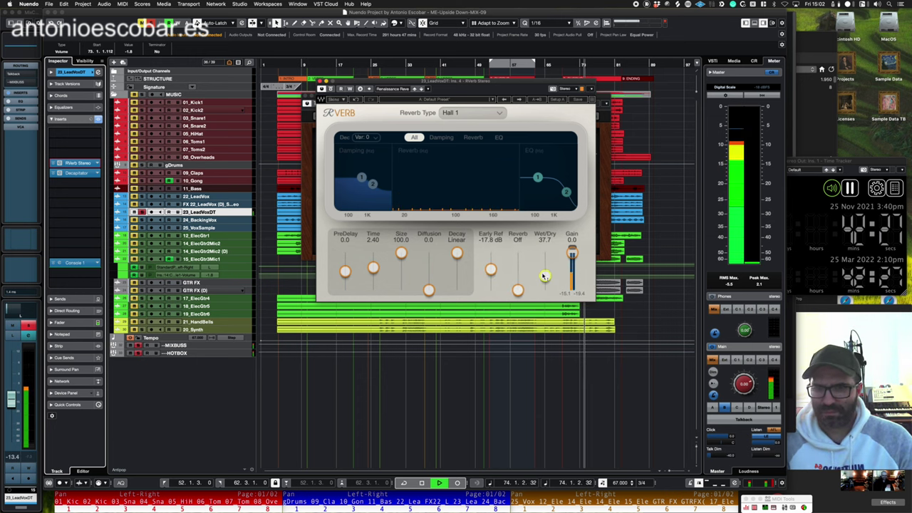
{"action": "left_click", "coordinate": [321, 81]}
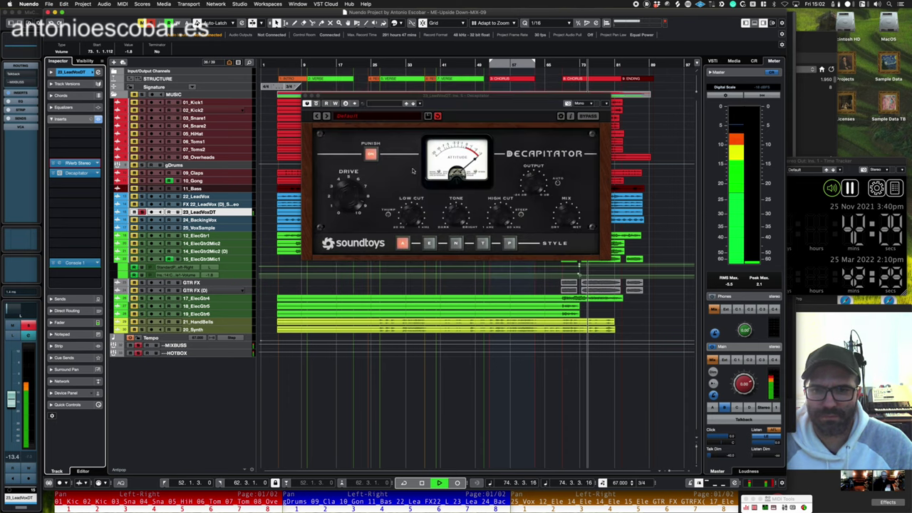
- Set the Decapitator style to T, then unsolo the doubled lead vocal and play it within the full mix
{"action": "left_click", "coordinate": [428, 243]}
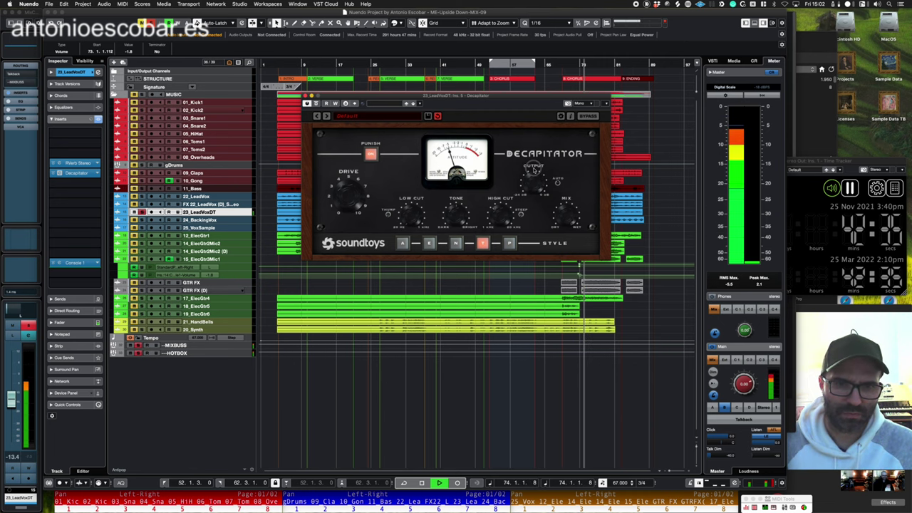
{"action": "key", "text": "super+w"}
{"action": "key", "text": "space"}
{"action": "key", "text": "s"}
{"action": "key", "text": "space"}
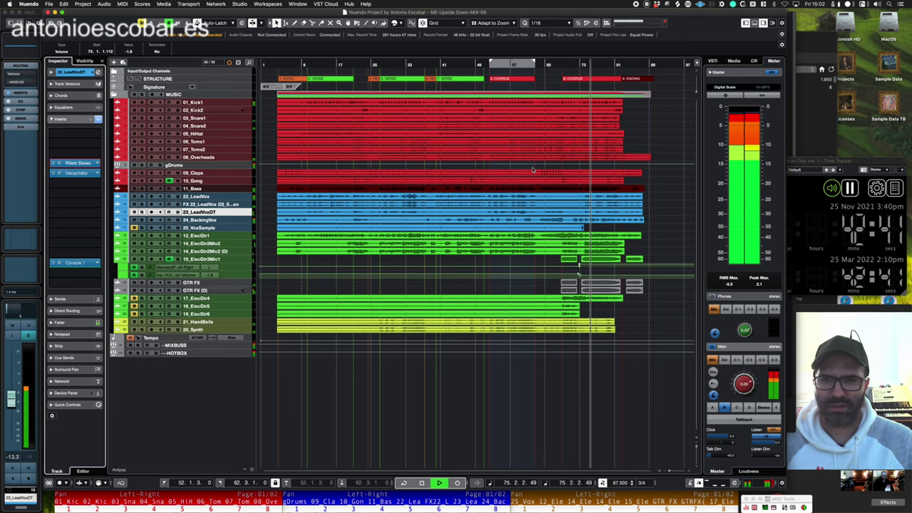
- Insert Newfangled Punctuate after Decapitator on the 23_LeadVoxDT track and load its 00 Soft Vocals preset
{"action": "left_click", "coordinate": [81, 178]}
{"action": "type", "text": "PUNCTU"}
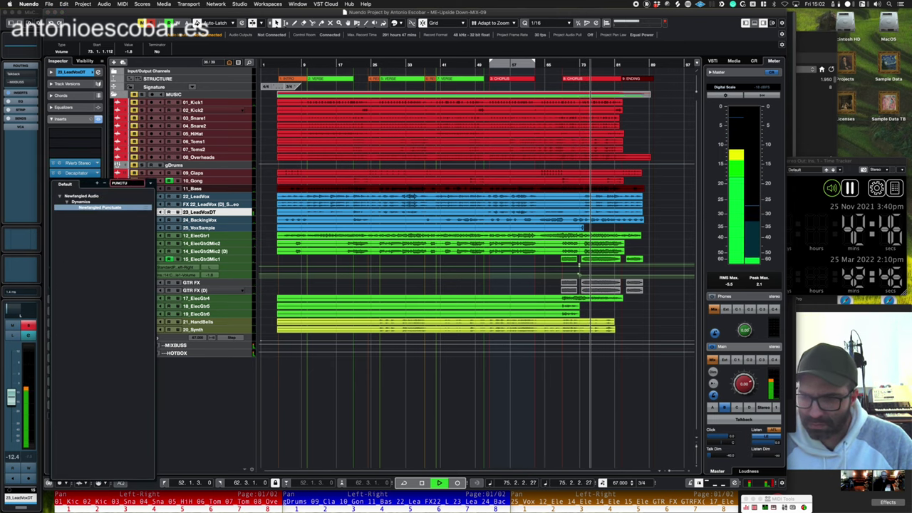
{"action": "key", "text": "Return"}
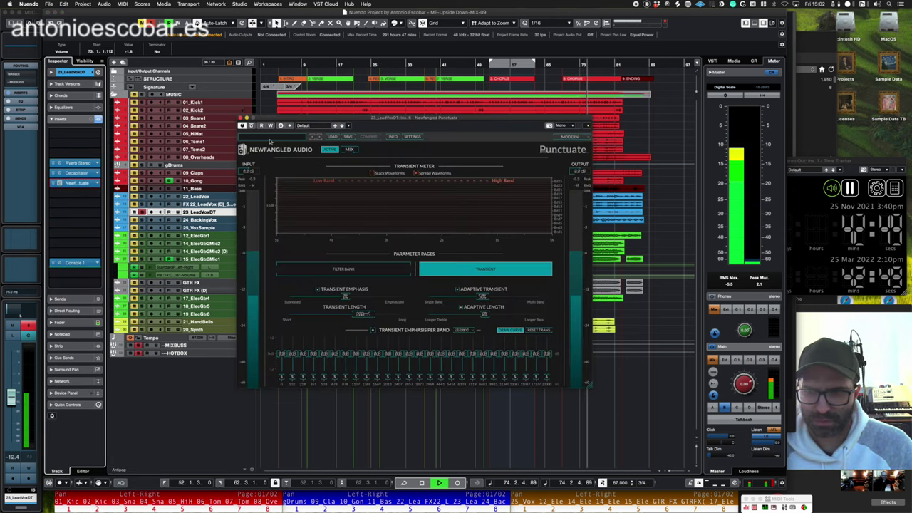
{"action": "left_click", "coordinate": [269, 139]}
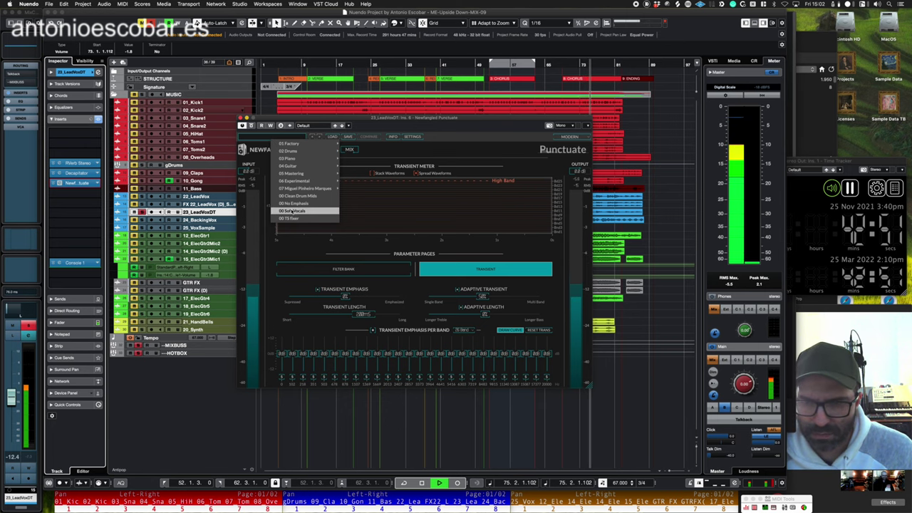
{"action": "left_click", "coordinate": [292, 212]}
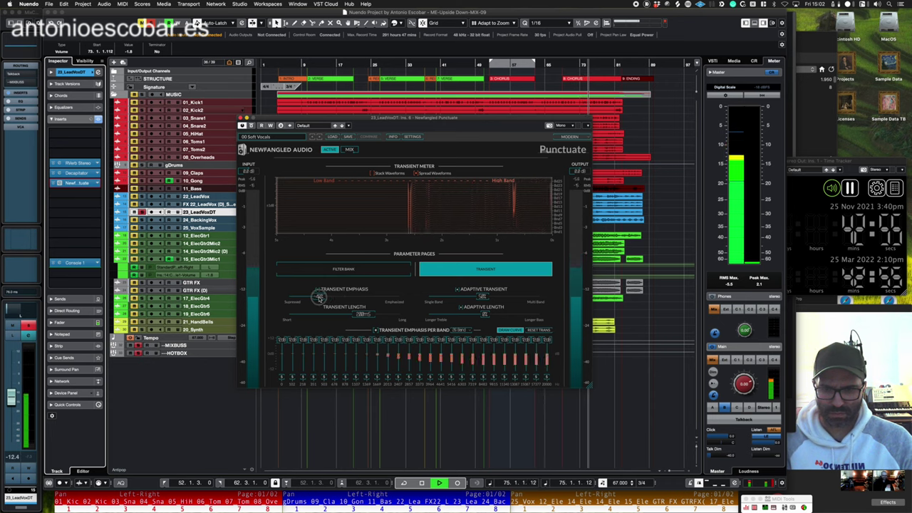
- Close Punctuate, turn off the track's solo and replay the chorus in the full mix
{"action": "key", "text": "super+w"}
{"action": "key", "text": "space"}
{"action": "key", "text": "s"}
{"action": "key", "text": "space"}
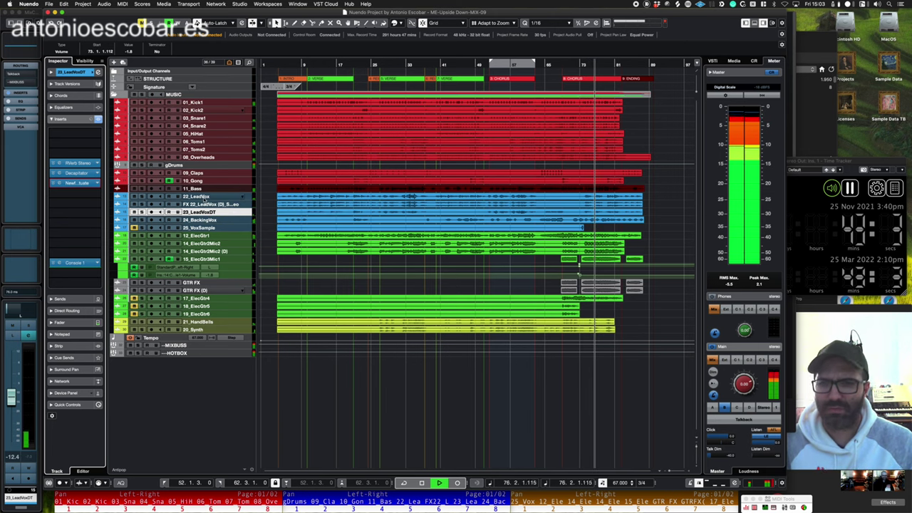
- Solo the gDrums group and insert the Sonnox Claro equalizer in the slot below its existing inserts
{"action": "left_click", "coordinate": [194, 165]}
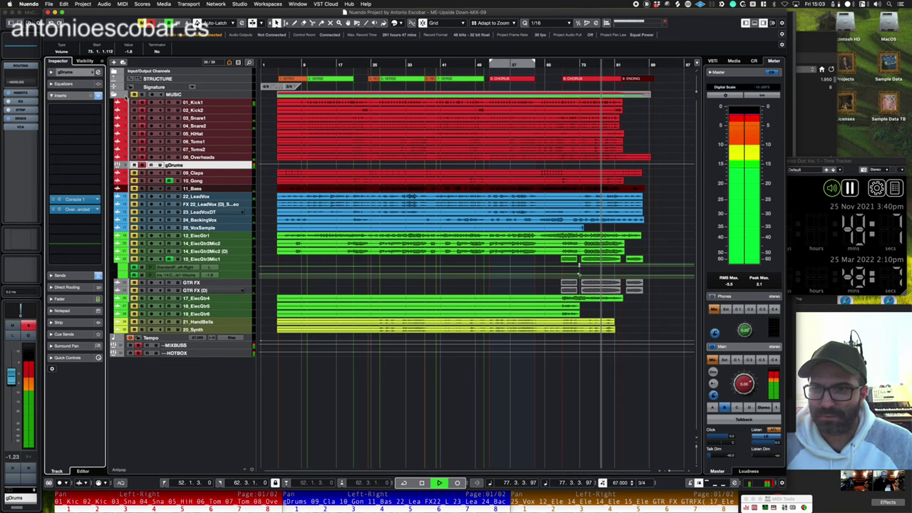
{"action": "left_click", "coordinate": [98, 72]}
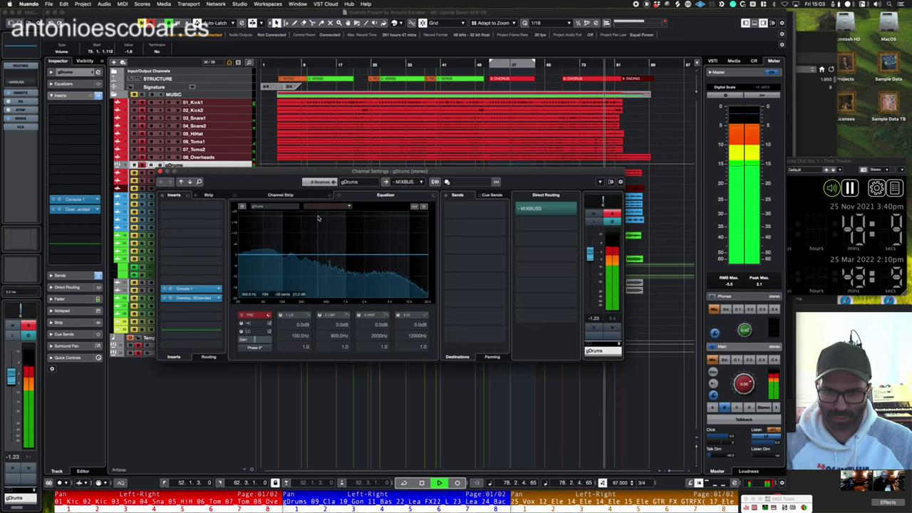
{"action": "left_click", "coordinate": [183, 308]}
{"action": "type", "text": "CLARO"}
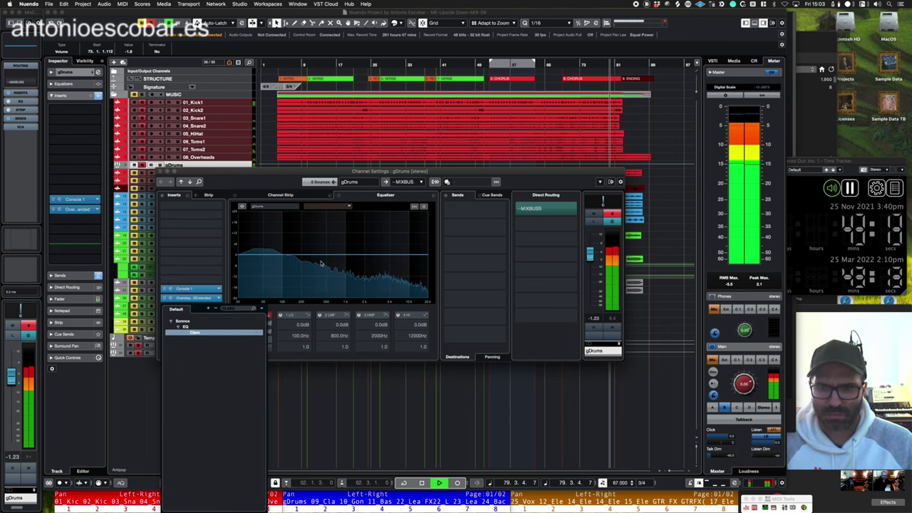
{"action": "key", "text": "Return"}
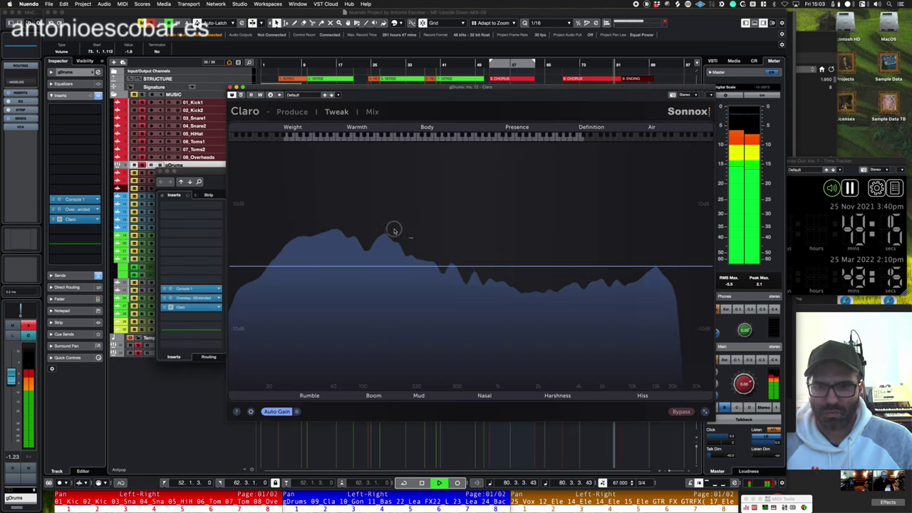
- Cut the drum group in Claro with one low-frequency band and one band at about 434.6 Hz and -4.1 dB
{"action": "left_click_drag", "start_coordinate": [385, 241], "coordinate": [377, 294]}
{"action": "left_click_drag", "start_coordinate": [439, 271], "coordinate": [449, 290]}
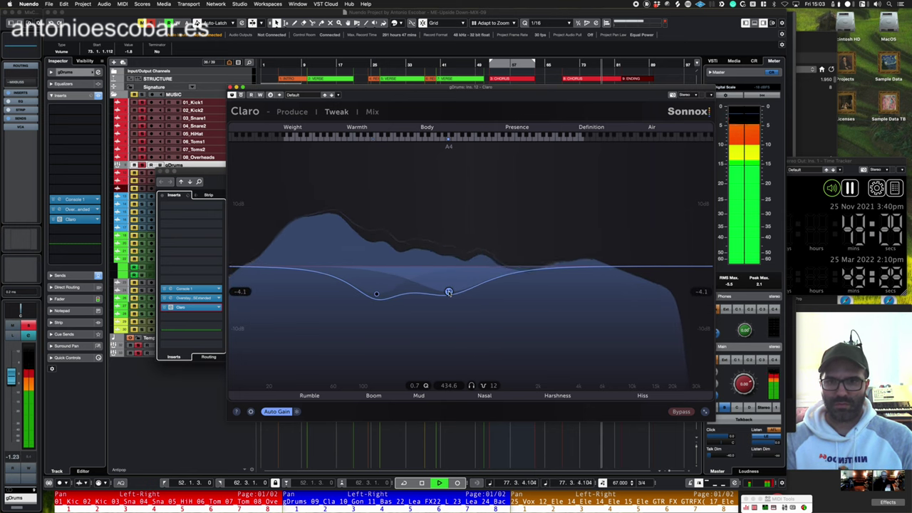
{"action": "key", "text": "super+w"}
{"action": "left_click", "coordinate": [162, 173]}
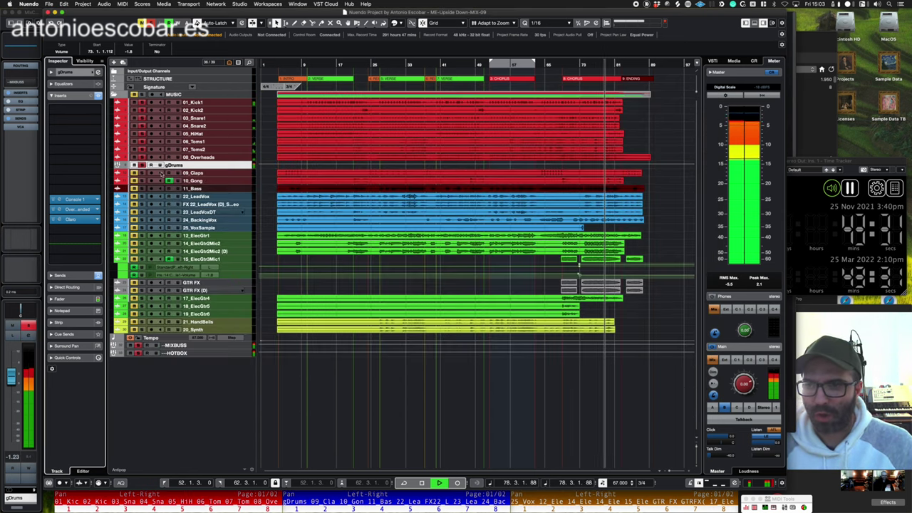
- Solo the bass with the drums, check the overheads and hi-hat tracks, and restart playback of the full mix
{"action": "left_click", "coordinate": [142, 185]}
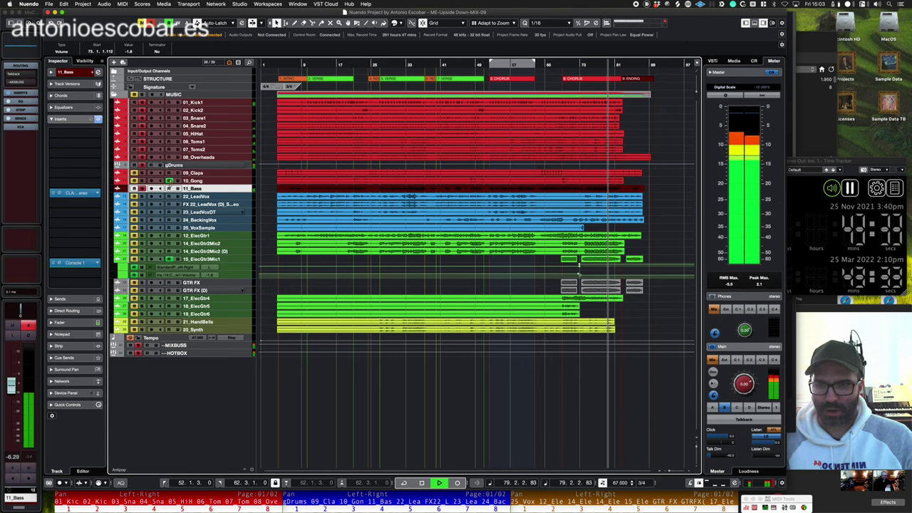
{"action": "left_click", "coordinate": [211, 157]}
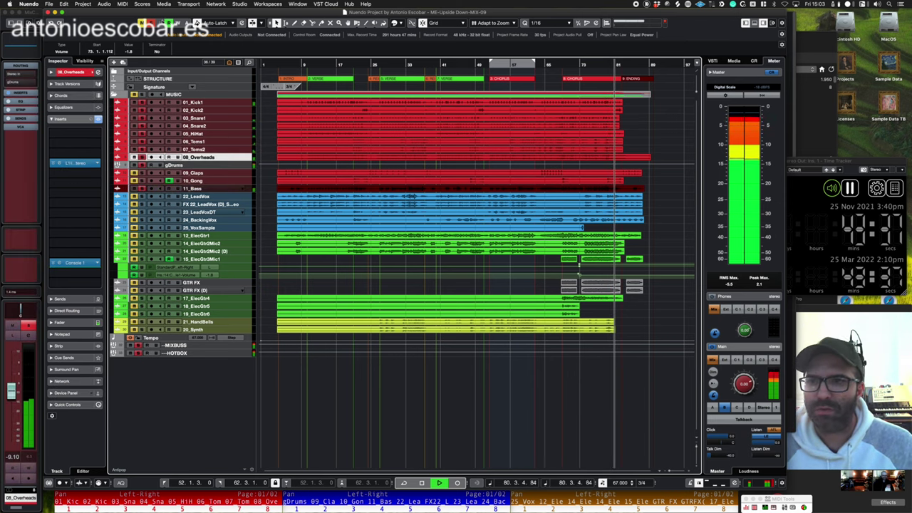
{"action": "left_click", "coordinate": [203, 134]}
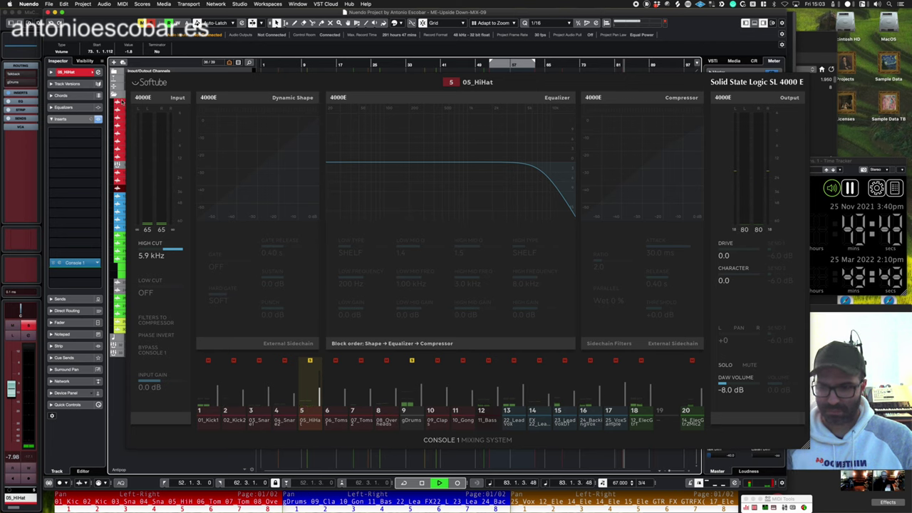
{"action": "key", "text": "space"}
{"action": "key", "text": "space"}
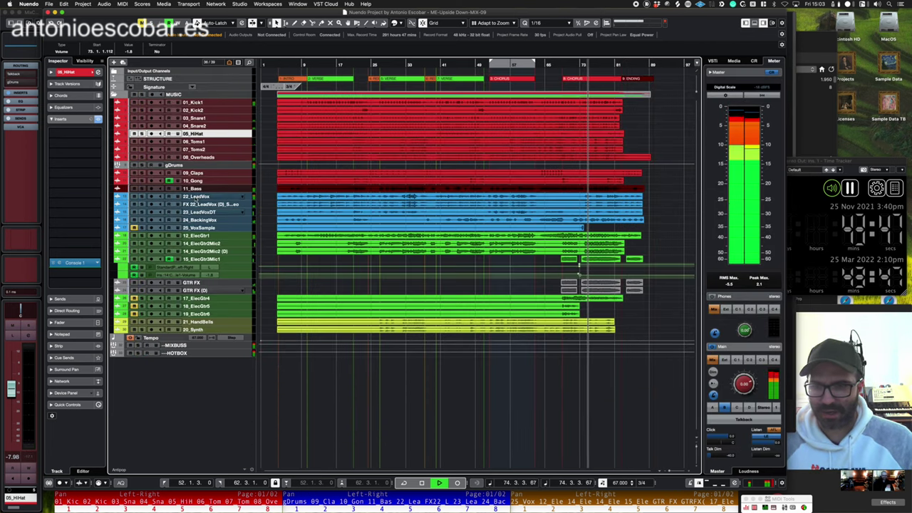
- Lower the soloed 24_BackingVox track's fader to about -11.2 dB and return to the full mix
{"action": "left_click", "coordinate": [200, 197]}
{"action": "left_click", "coordinate": [193, 227]}
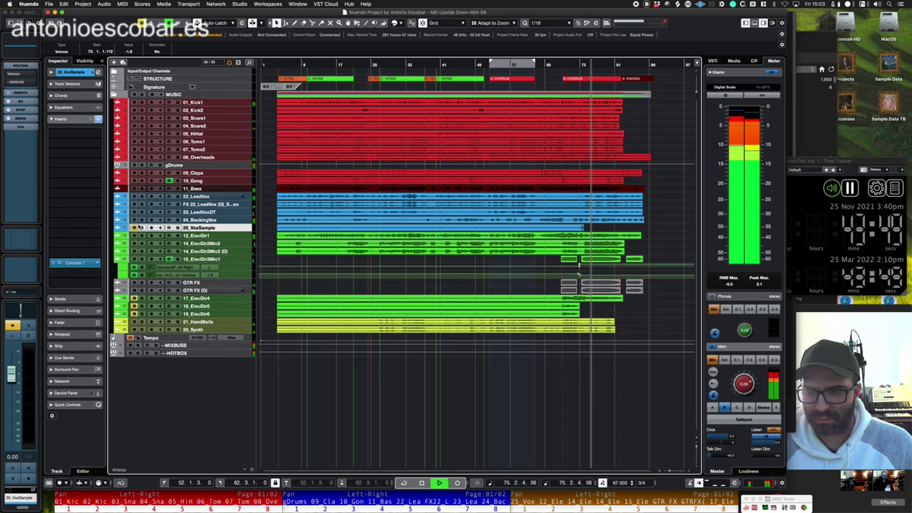
{"action": "key", "text": "Up"}
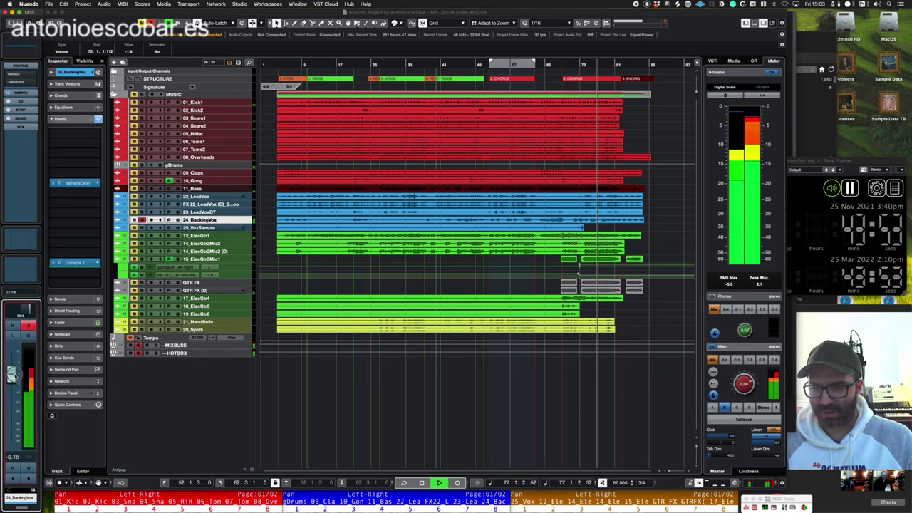
{"action": "left_click_drag", "start_coordinate": [11, 383], "coordinate": [12, 395]}
{"action": "key", "text": "KP_Subtract"}
{"action": "left_click", "coordinate": [28, 325]}
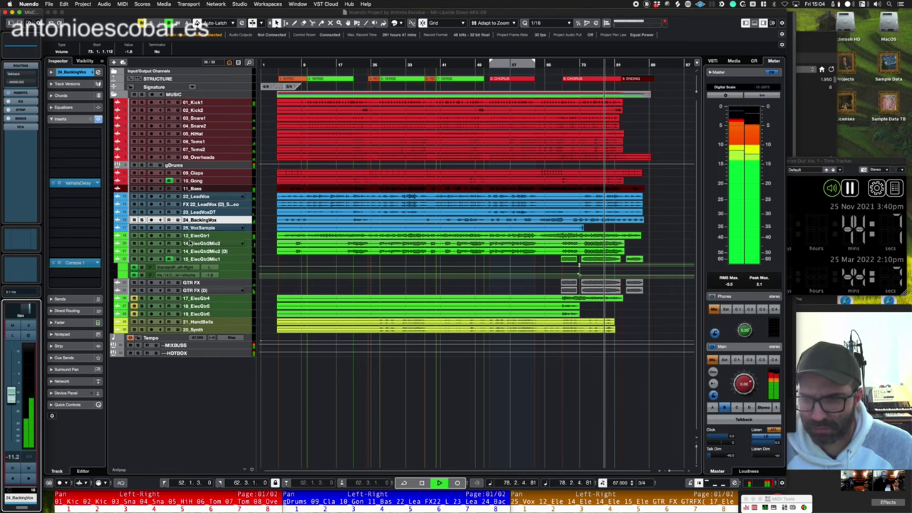
- Mute all tracks from 12_ElecGtr1 to 20_Synth and replay the drums and bass with the vocal tracks selected
{"action": "left_click", "coordinate": [194, 236]}
{"action": "left_click", "coordinate": [202, 332], "text": "shift"}
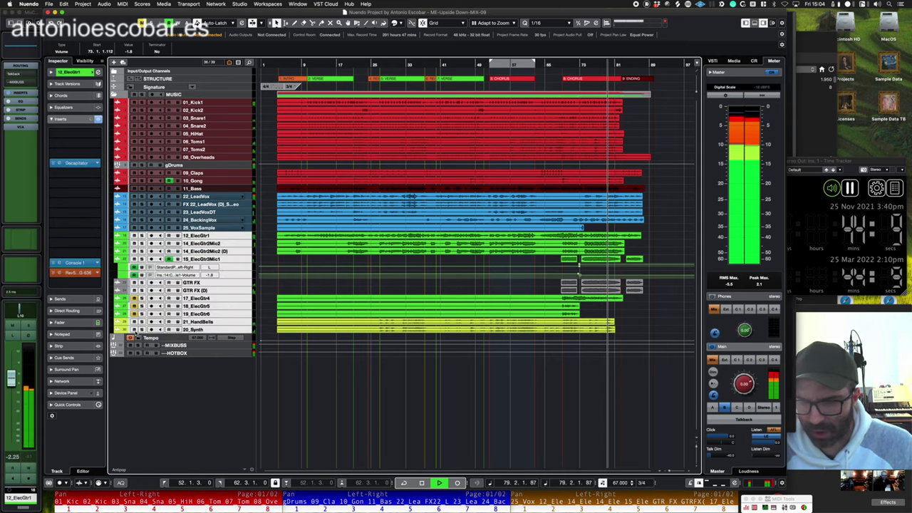
{"action": "left_click", "coordinate": [199, 197]}
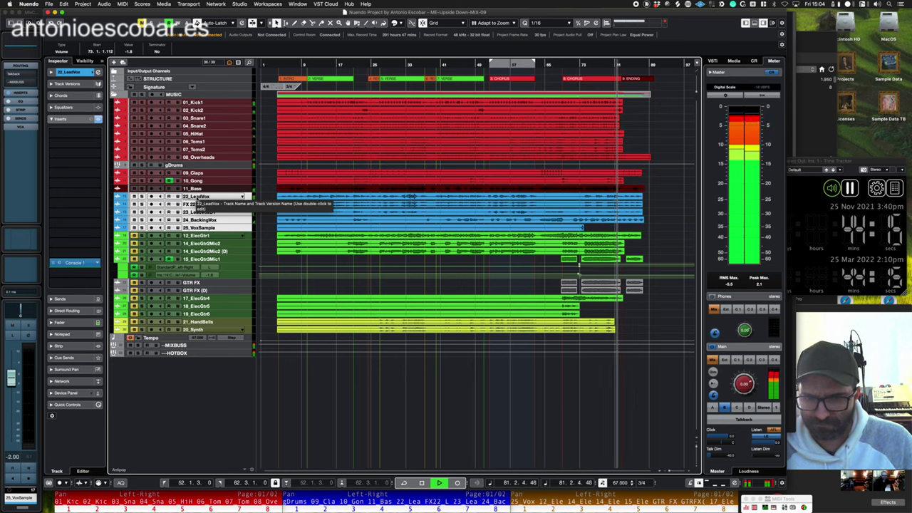
{"action": "key", "text": "space"}
{"action": "key", "text": "space"}
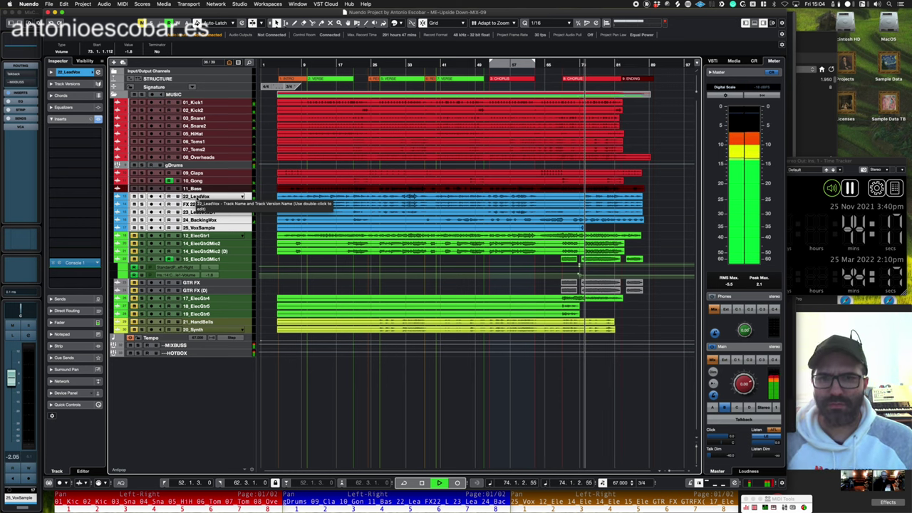
- Check the 02_Kick2, 03_Snare1 and 04_Snare2 tracks and inspect the Decapitator settings on 04_Snare2
{"action": "left_click", "coordinate": [193, 110]}
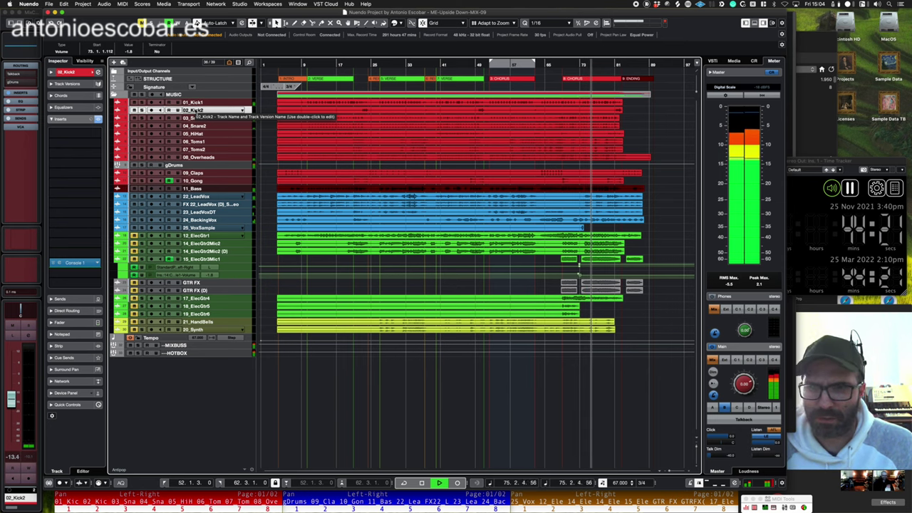
{"action": "left_click", "coordinate": [195, 118]}
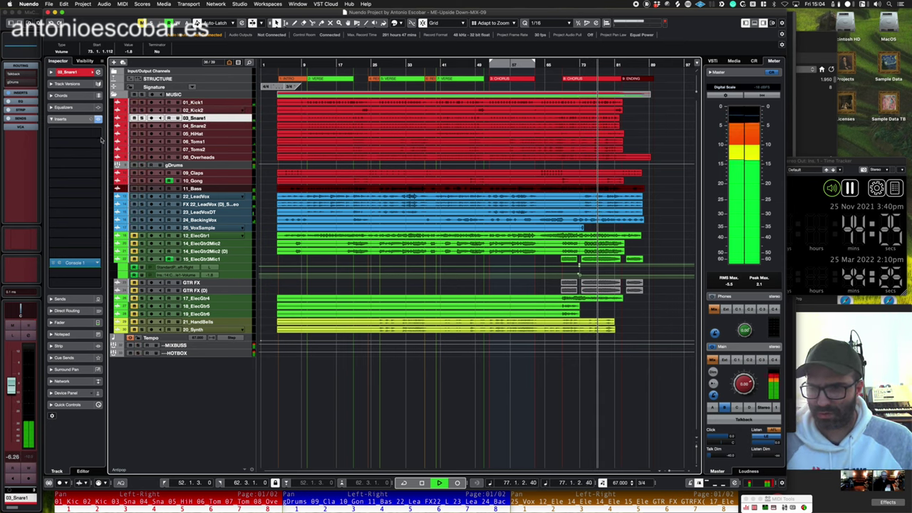
{"action": "left_click", "coordinate": [208, 126]}
{"action": "key", "text": "s"}
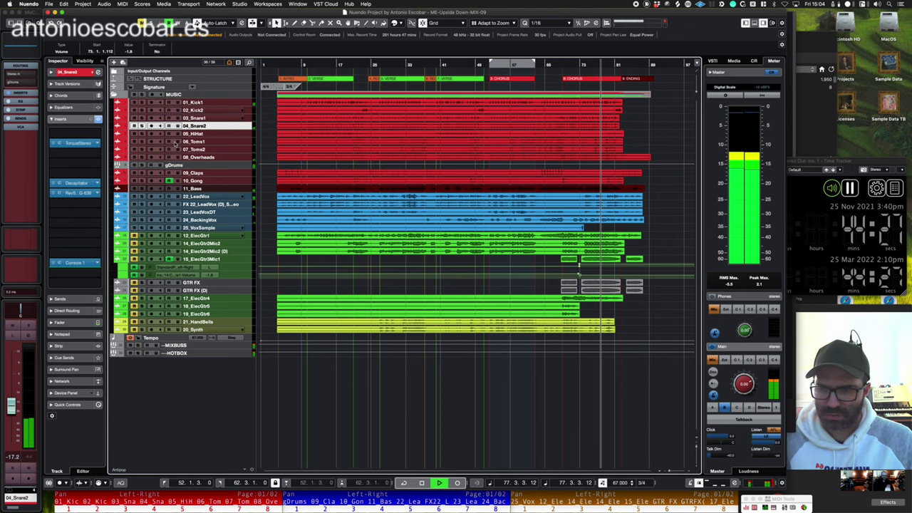
{"action": "left_click", "coordinate": [95, 182]}
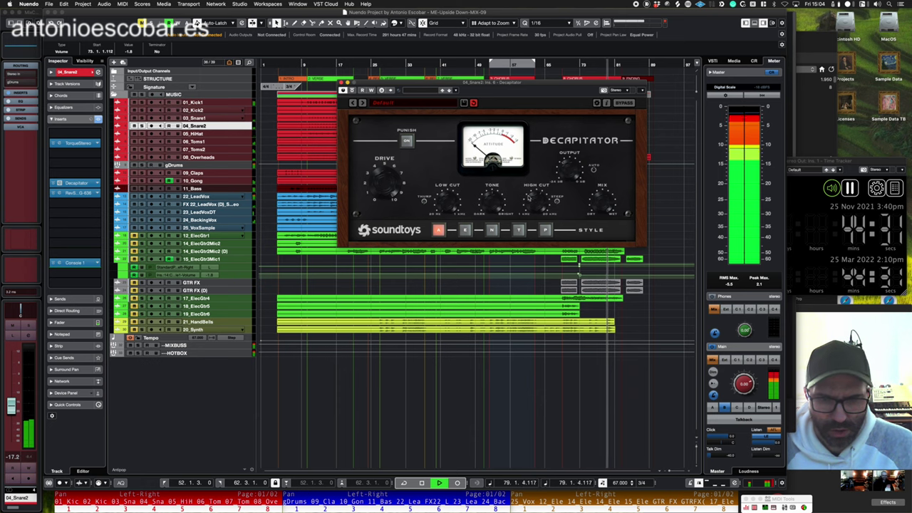
{"action": "left_click", "coordinate": [341, 82]}
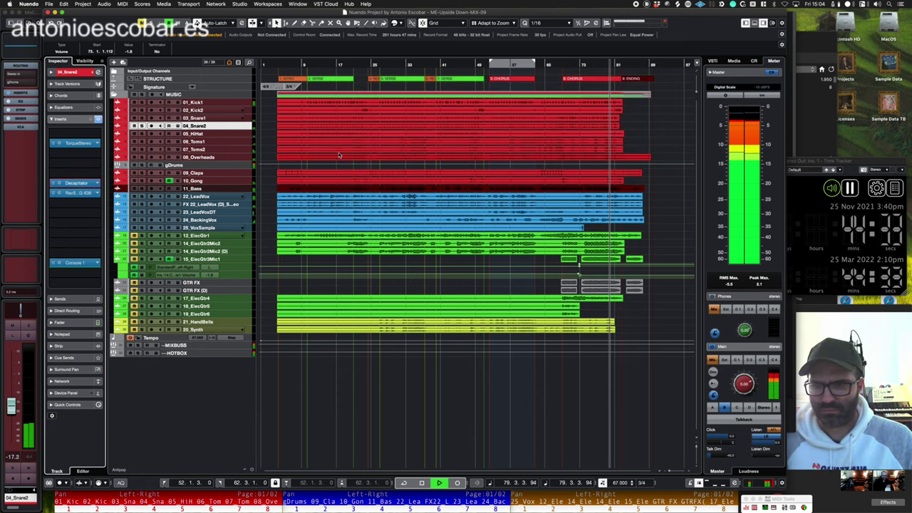
- Insert Torque Mono on 03_Snare1, lower its pitch by about 820 cents, and return to the full mix
{"action": "left_click", "coordinate": [196, 119]}
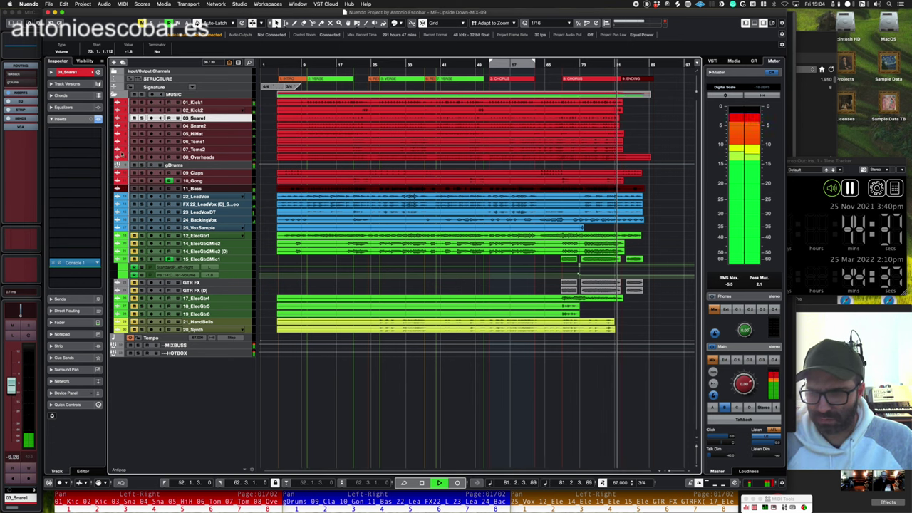
{"action": "left_click", "coordinate": [85, 175]}
{"action": "type", "text": "TORQUE"}
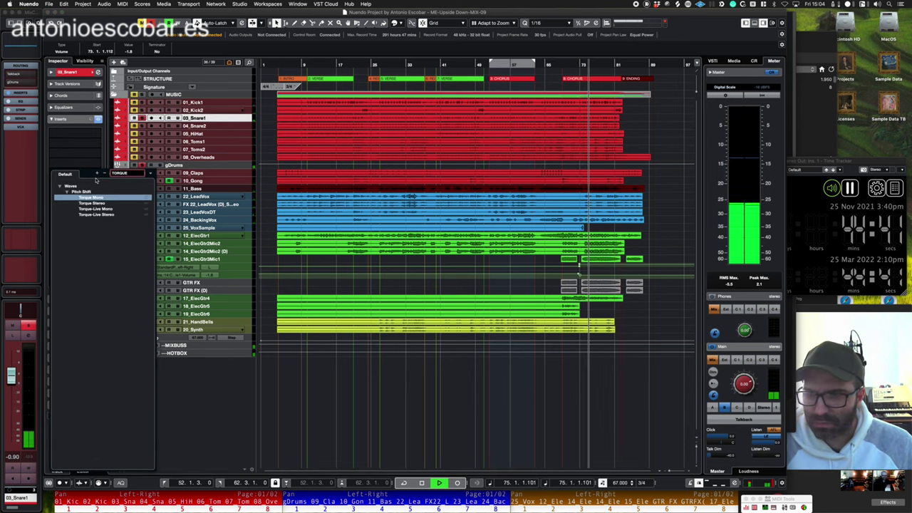
{"action": "key", "text": "Return"}
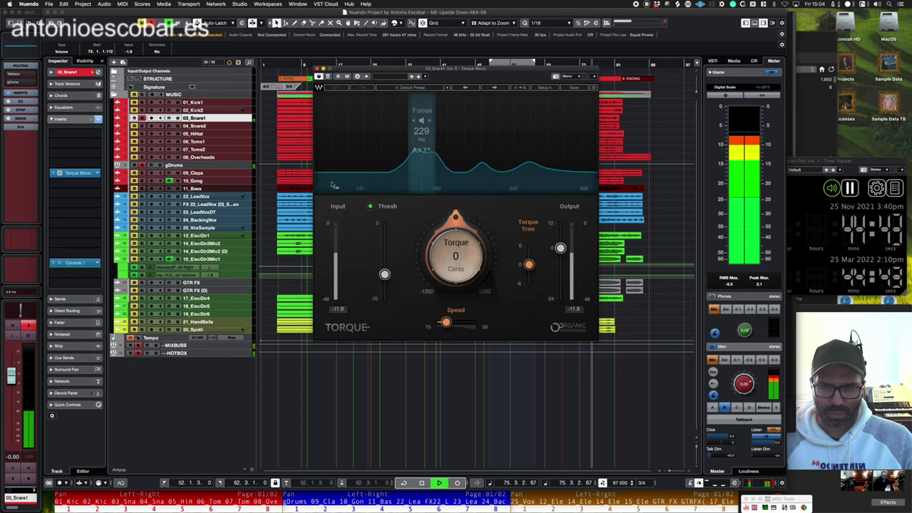
{"action": "left_click_drag", "start_coordinate": [456, 255], "coordinate": [456, 304]}
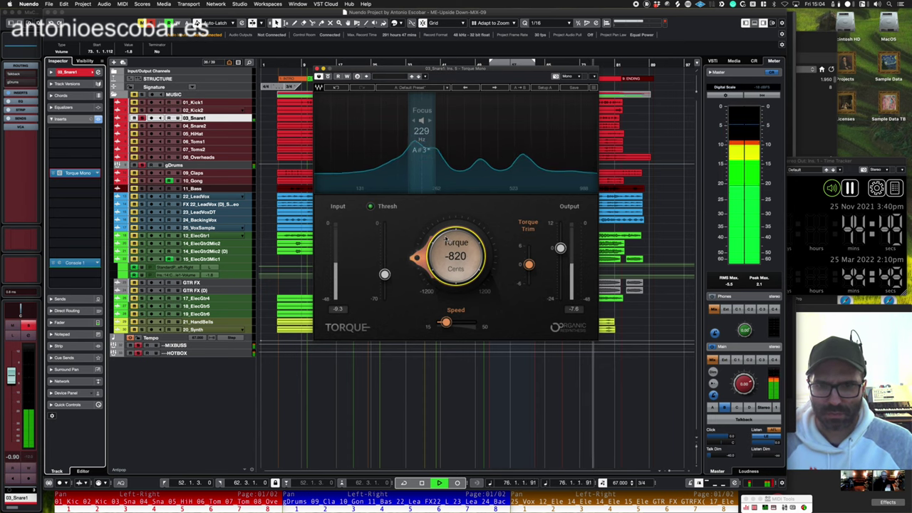
{"action": "key", "text": "super+w"}
{"action": "key", "text": "s"}
{"action": "key", "text": "space"}
{"action": "key", "text": "space"}
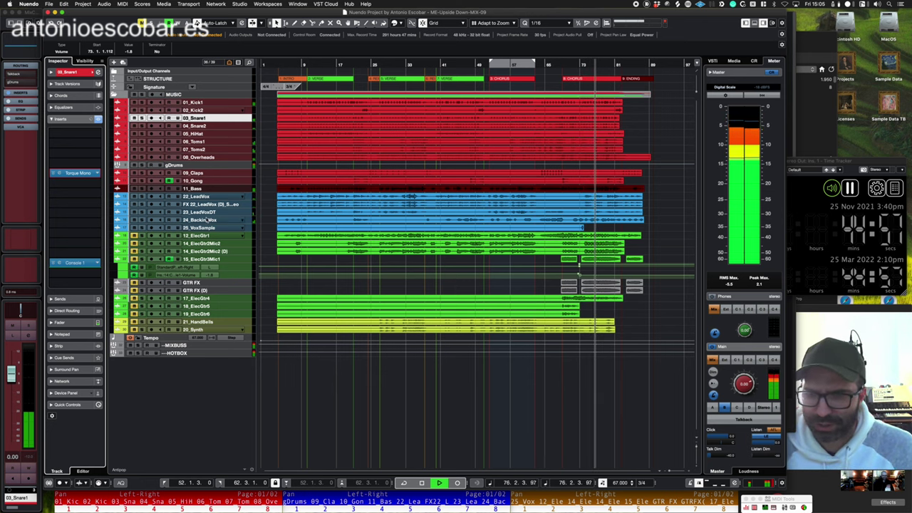
- Cut the 24_BackingVox EQ by about 4.3 dB near 3.66 kHz
{"action": "left_click", "coordinate": [207, 220]}
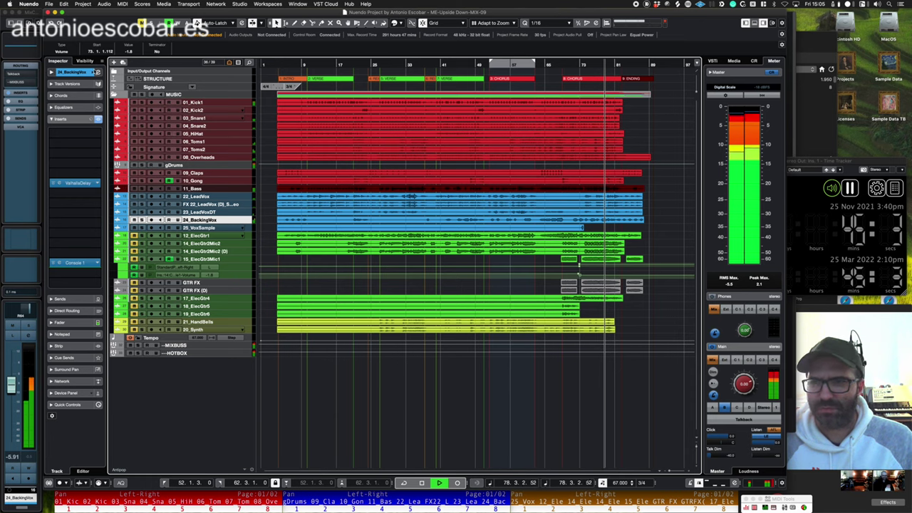
{"action": "left_click", "coordinate": [97, 72]}
{"action": "left_click", "coordinate": [377, 233]}
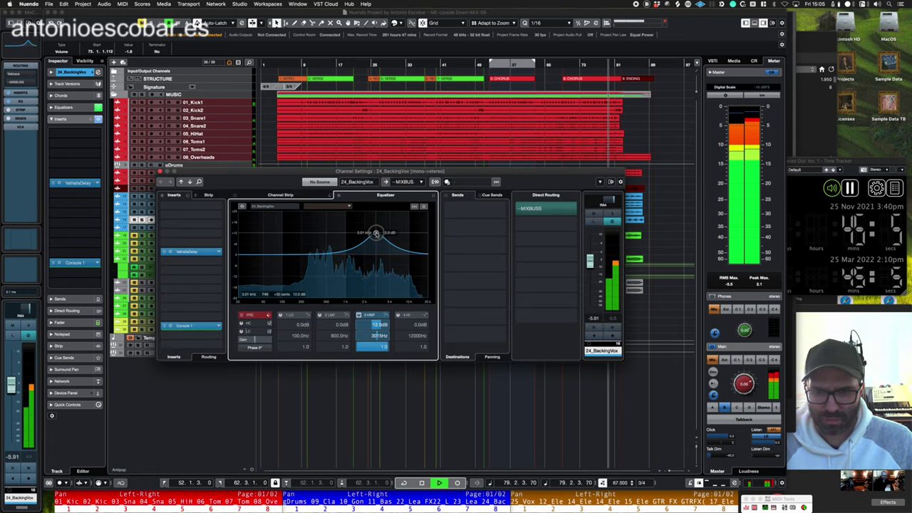
{"action": "left_click_drag", "start_coordinate": [376, 233], "coordinate": [383, 263]}
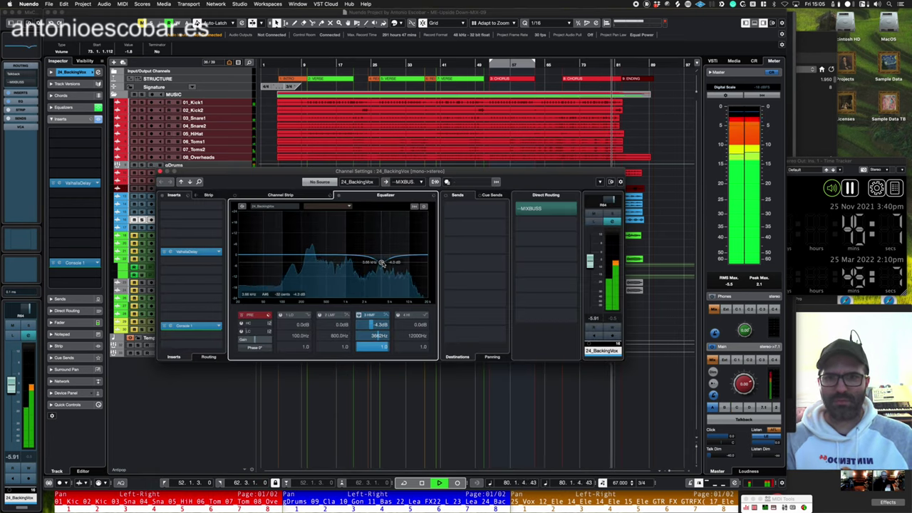
{"action": "key", "text": "super+w"}
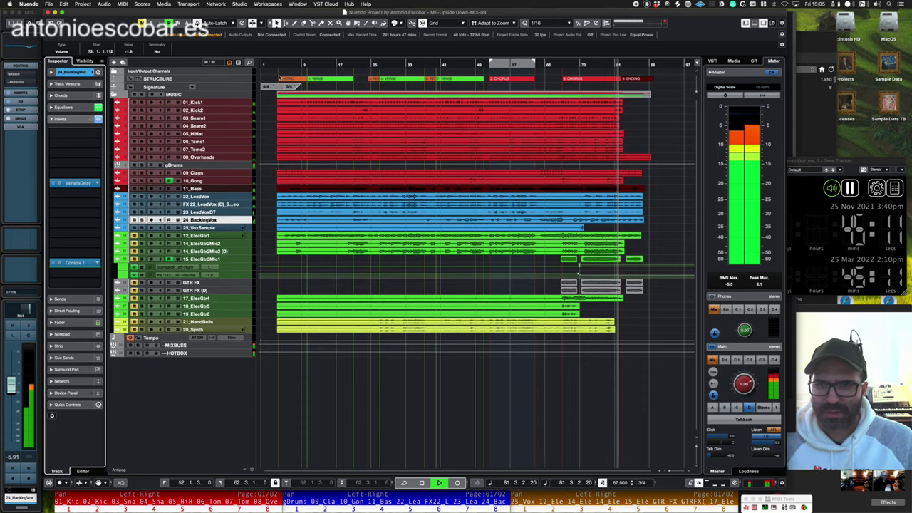
- Replay from around bar 9, unmute the guitar tracks from 12_ElecGtr1 to 15_ElecGtr3Mic1, and solo them
{"action": "left_click", "coordinate": [305, 64]}
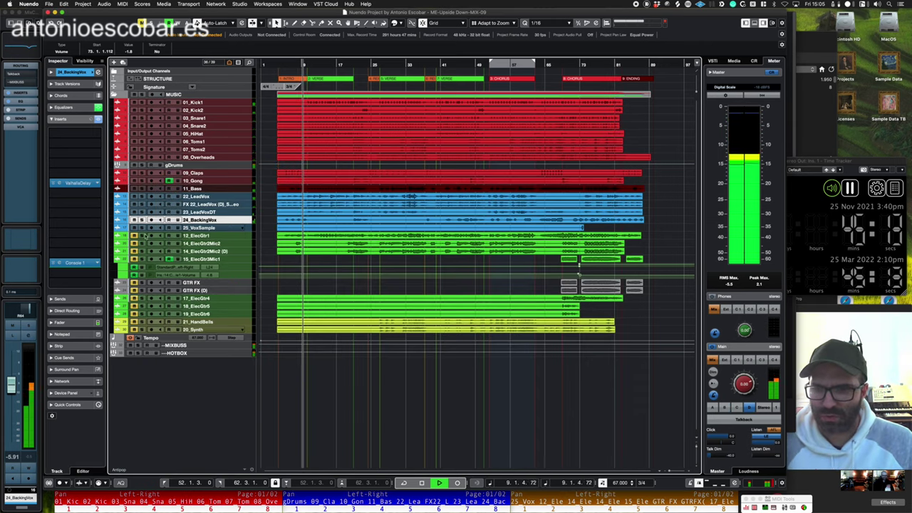
{"action": "left_click", "coordinate": [134, 236]}
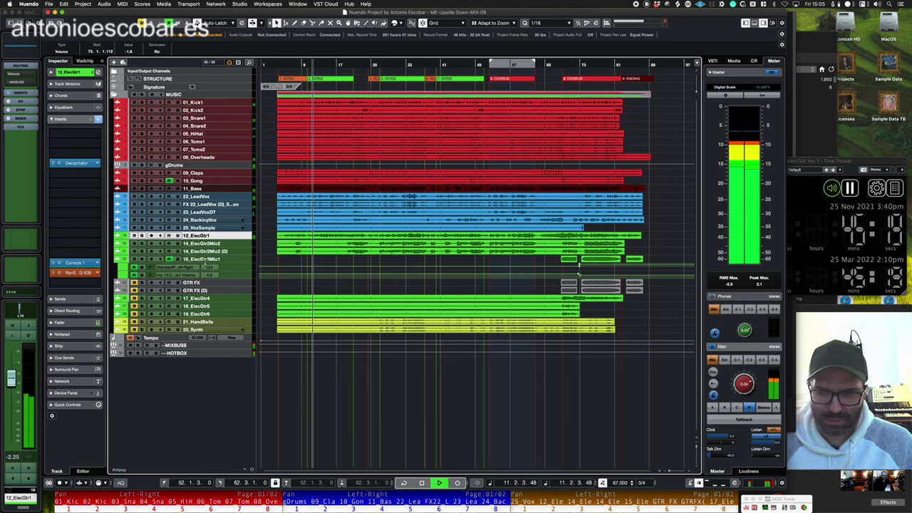
{"action": "left_click", "coordinate": [206, 260]}
{"action": "left_click", "coordinate": [205, 244], "text": "shift"}
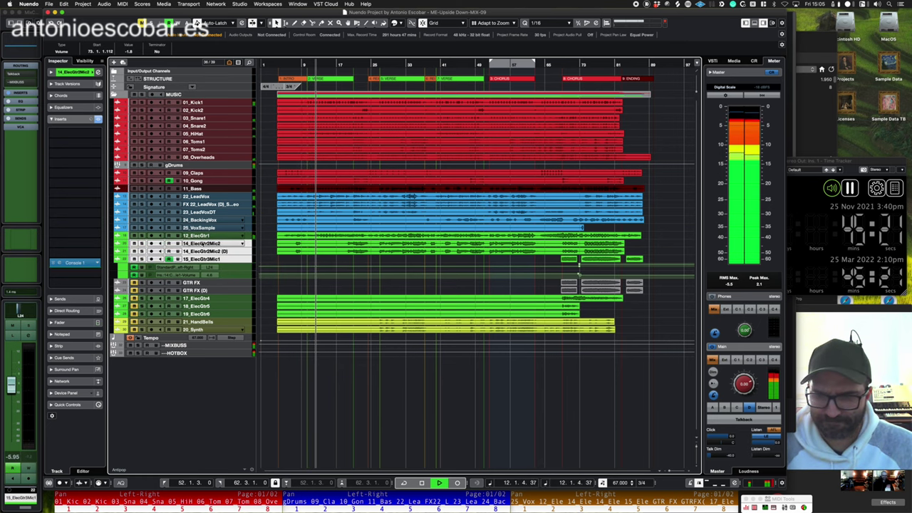
{"action": "left_click", "coordinate": [204, 237], "text": "shift"}
{"action": "key", "text": "z"}
{"action": "key", "text": "super+Up"}
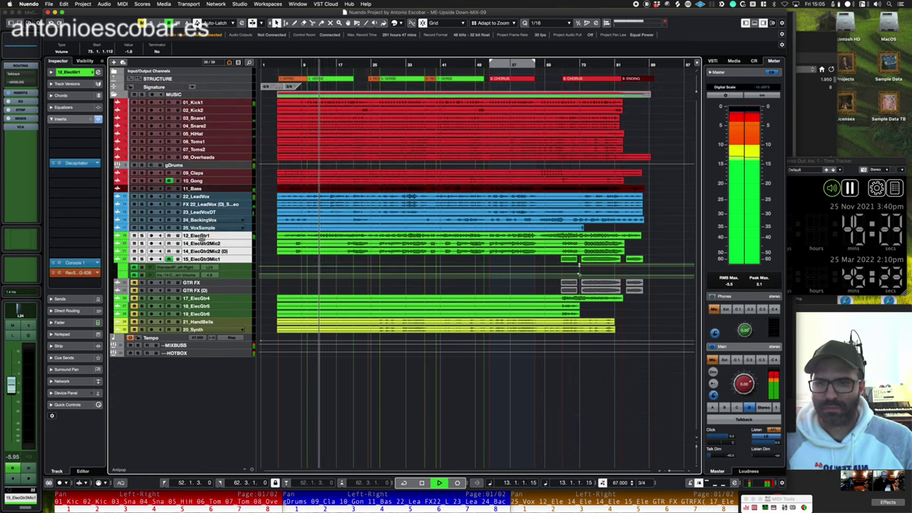
{"action": "key", "text": "r"}
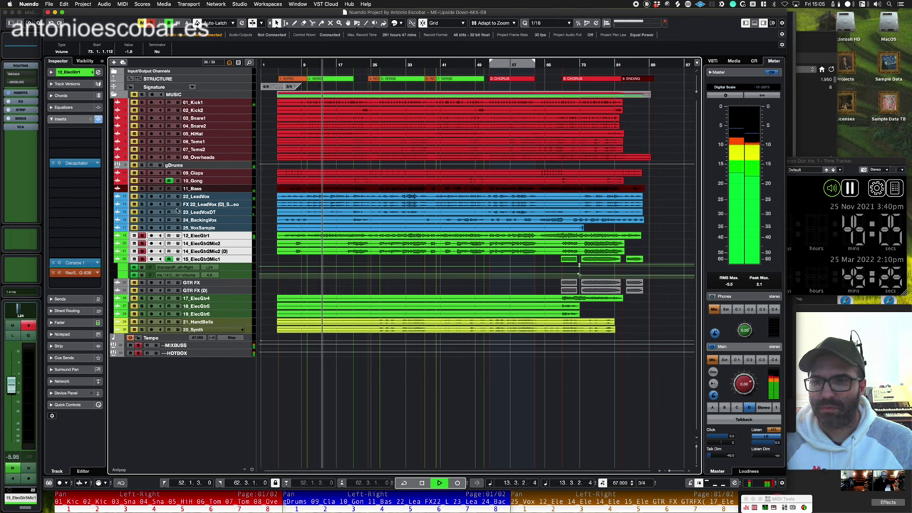
- Cut the lows of 12_ElecGtr1 with an EQ shelf of about -8.9 dB at 304 Hz
{"action": "key", "text": "e"}
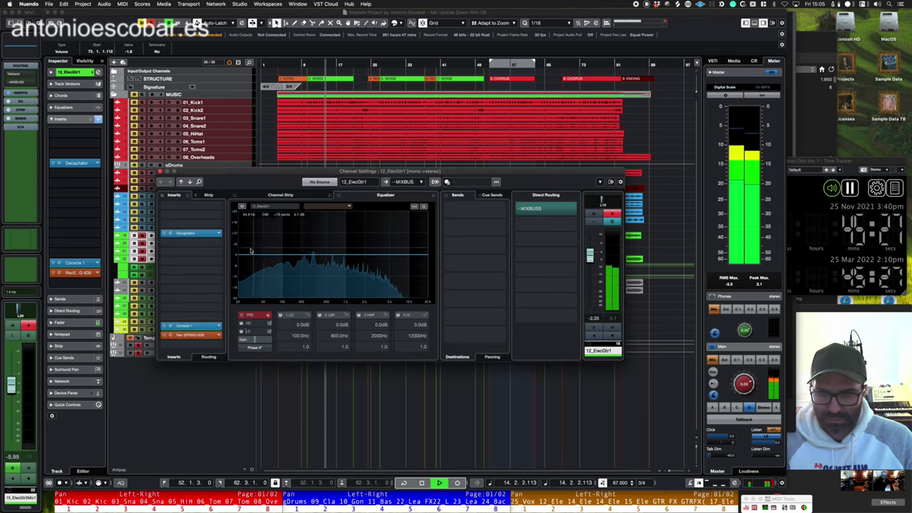
{"action": "left_click_drag", "start_coordinate": [251, 251], "coordinate": [303, 276]}
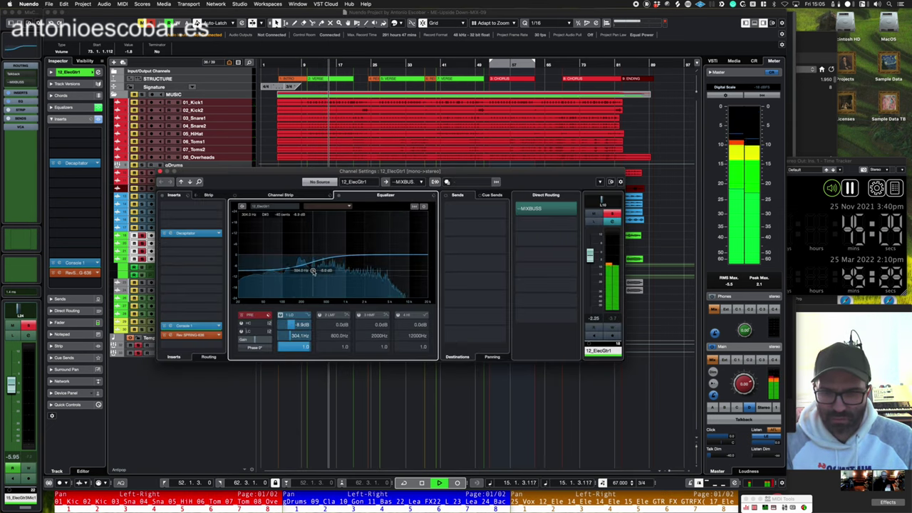
{"action": "key", "text": "e"}
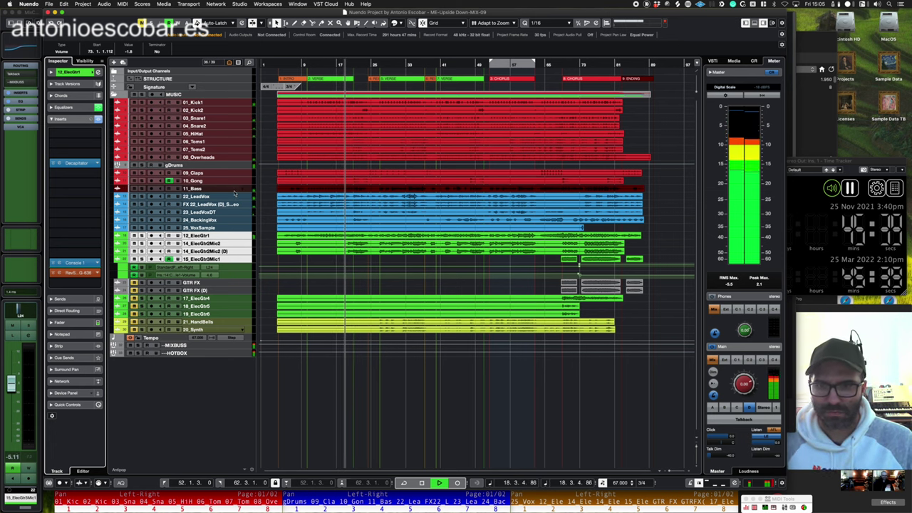
- Insert the Waves MV2 Mono dynamics plug-in on 22_LeadVox and stop playback
{"action": "left_click", "coordinate": [200, 196]}
{"action": "left_click", "coordinate": [100, 166]}
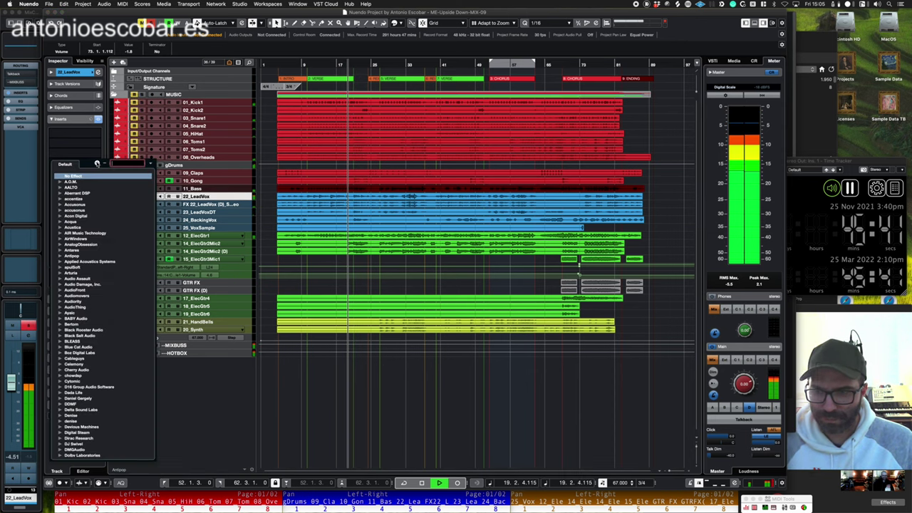
{"action": "type", "text": "MV2"}
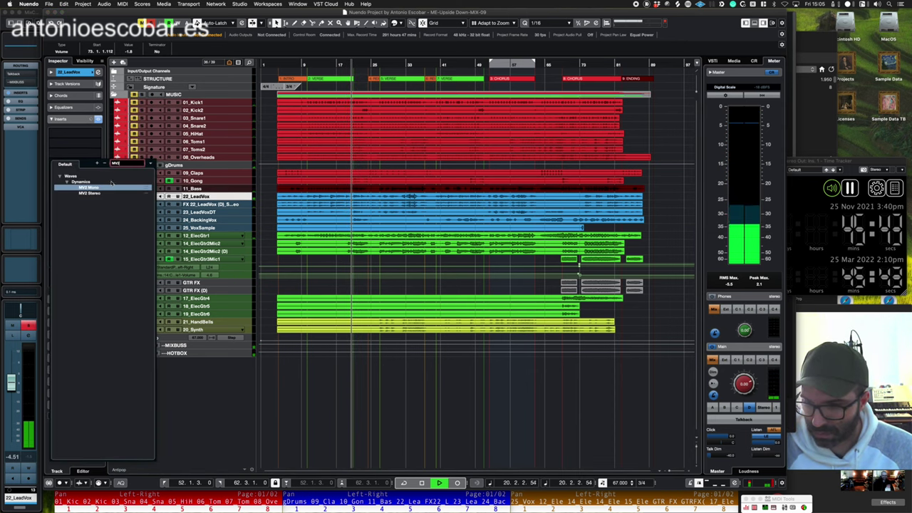
{"action": "left_click", "coordinate": [110, 186]}
{"action": "key", "text": "space"}
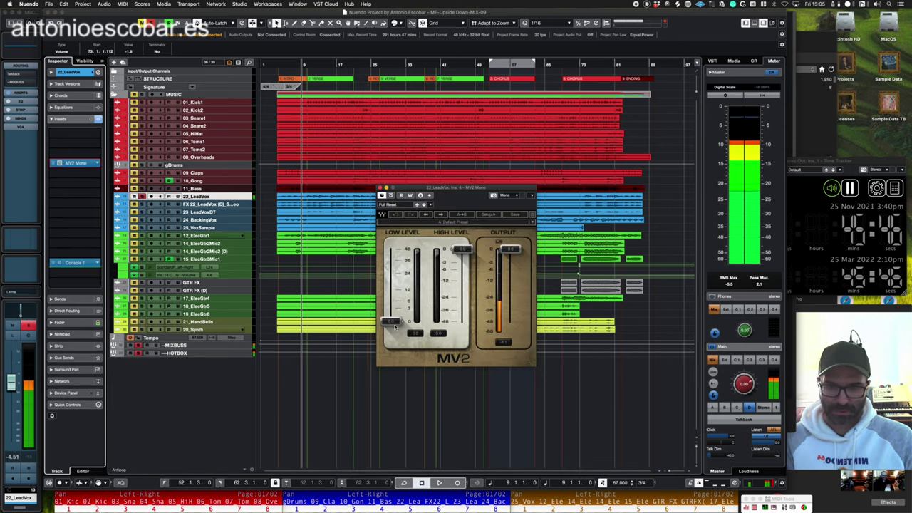
- Set MV2's low level to about 11.8 and high level to about -4.0, and replay the mix
{"action": "left_click_drag", "start_coordinate": [390, 321], "coordinate": [394, 291]}
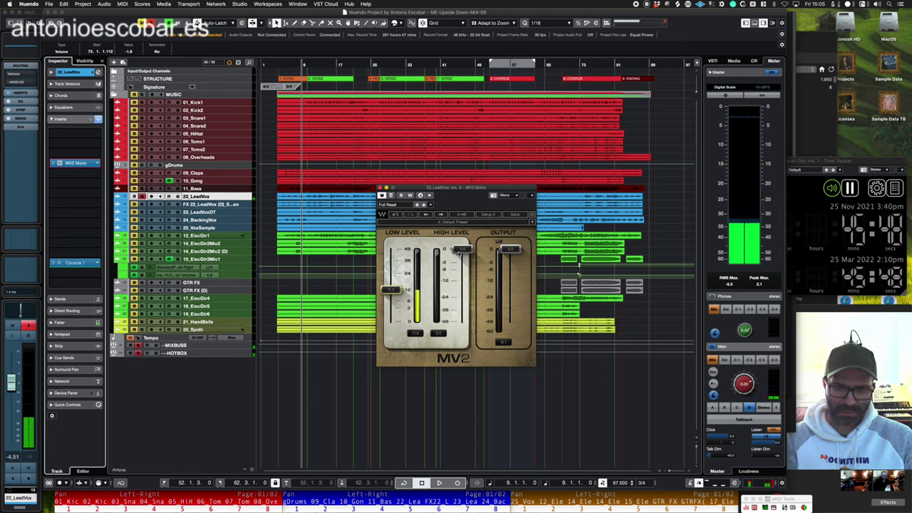
{"action": "left_click_drag", "start_coordinate": [460, 249], "coordinate": [462, 264]}
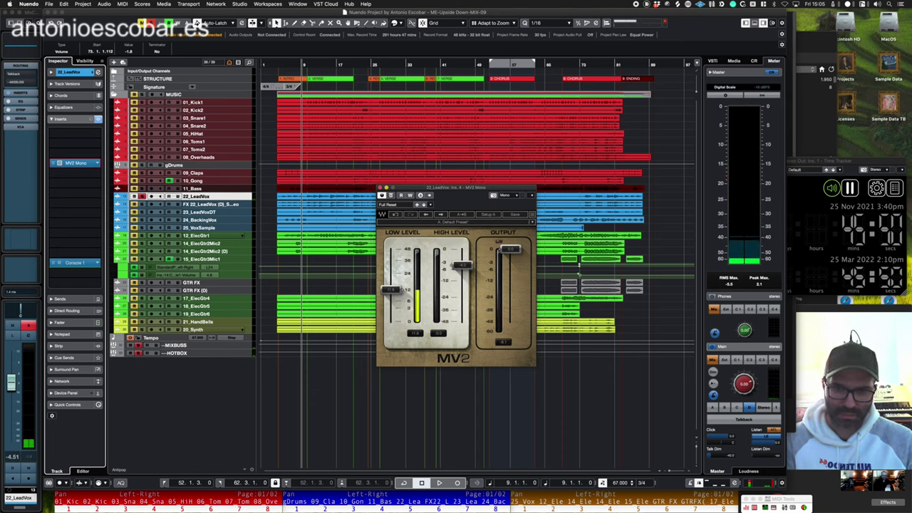
{"action": "left_click", "coordinate": [348, 433]}
{"action": "key", "text": "space"}
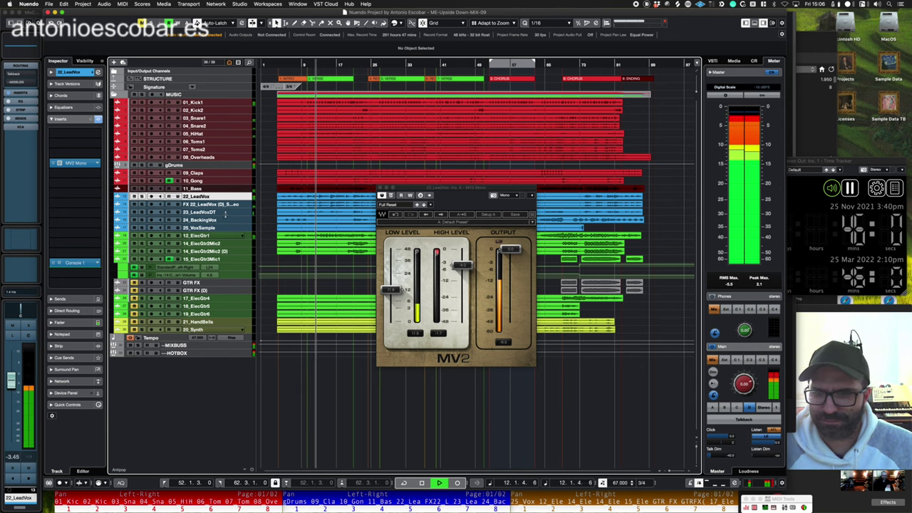
- Check 23_LeadVoxDT, raise the FX 22_LeadVox (D) track's fader to -12.7 dB, and select 22_LeadVox
{"action": "left_click", "coordinate": [213, 213]}
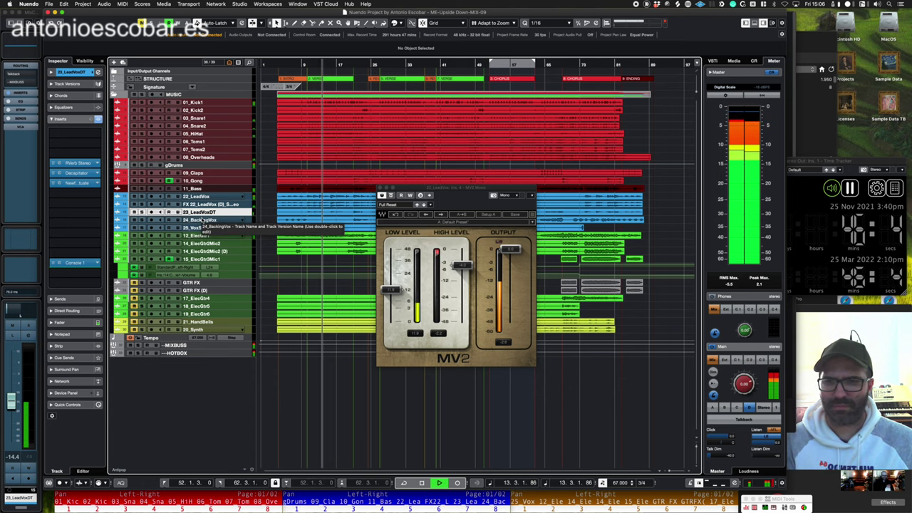
{"action": "left_click", "coordinate": [18, 312]}
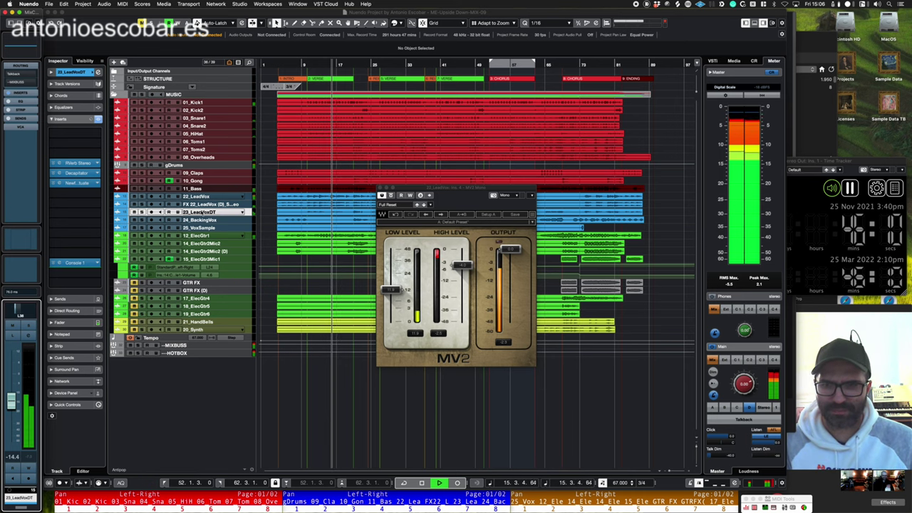
{"action": "left_click", "coordinate": [202, 207]}
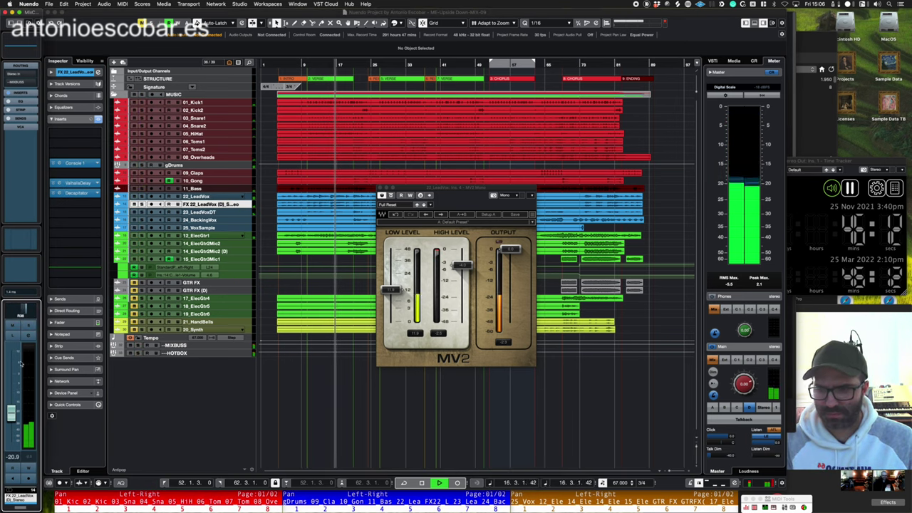
{"action": "left_click_drag", "start_coordinate": [12, 412], "coordinate": [11, 397]}
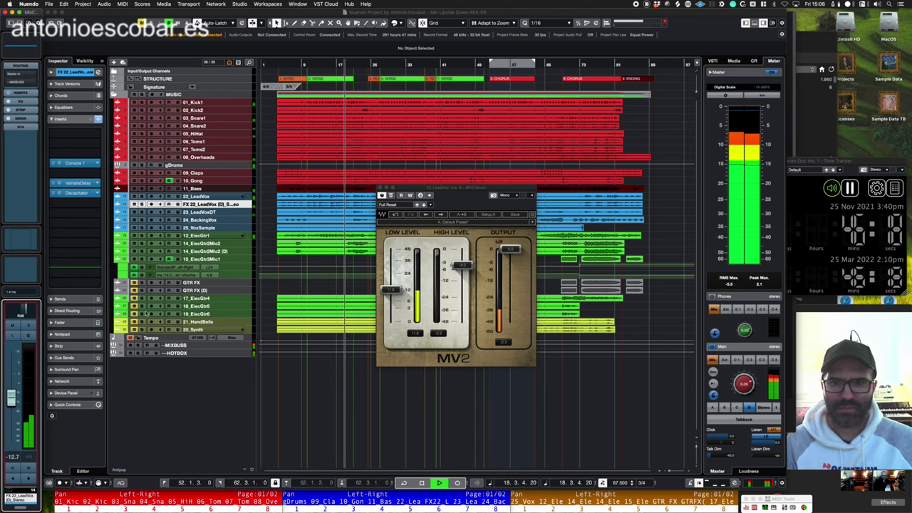
{"action": "left_click", "coordinate": [228, 197]}
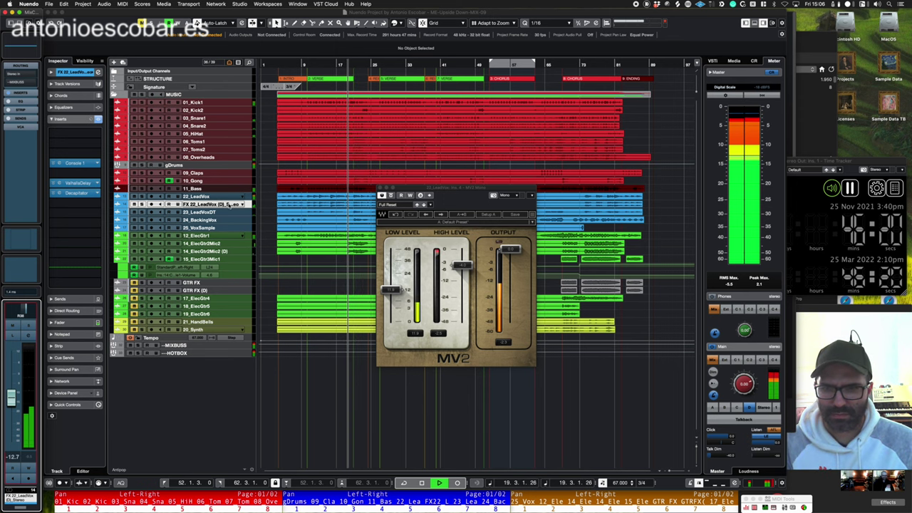
{"action": "left_click", "coordinate": [86, 174]}
{"action": "type", "text": "RDES"}
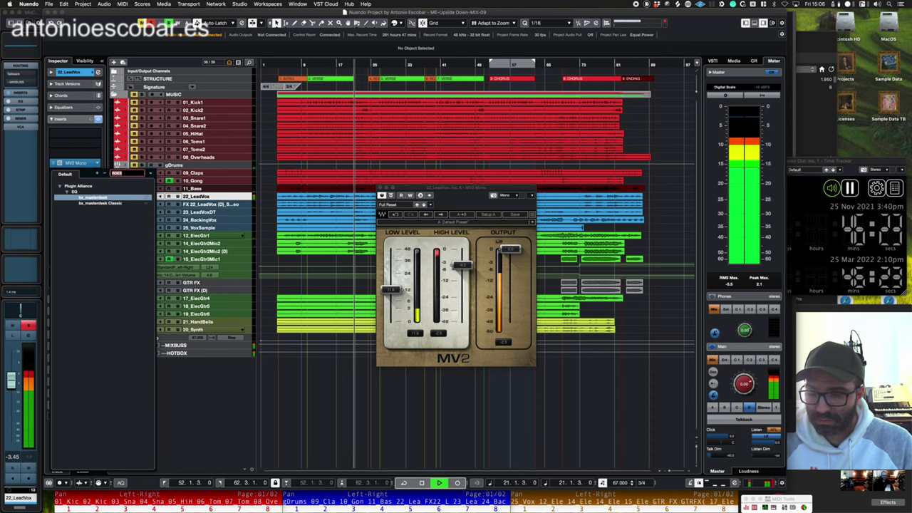
{"action": "type", "text": "PREF"}
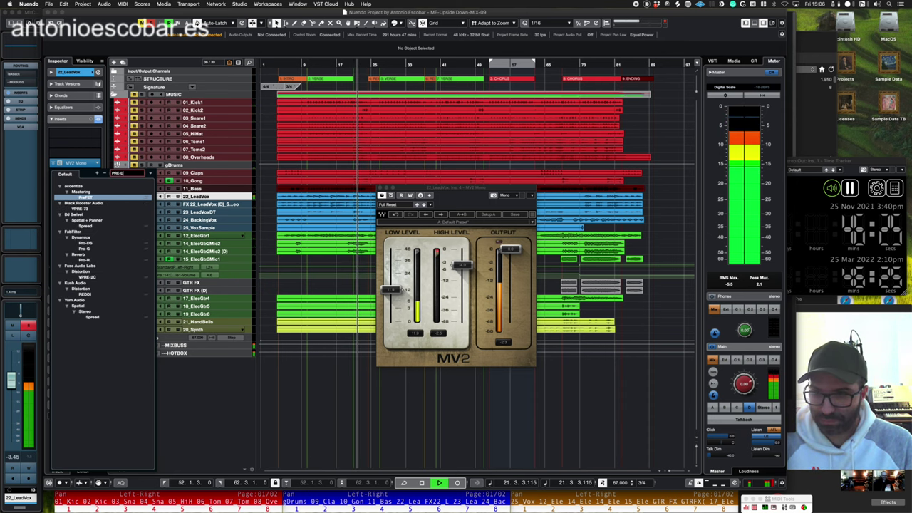
{"action": "key", "text": "Return"}
{"action": "key", "text": "space"}
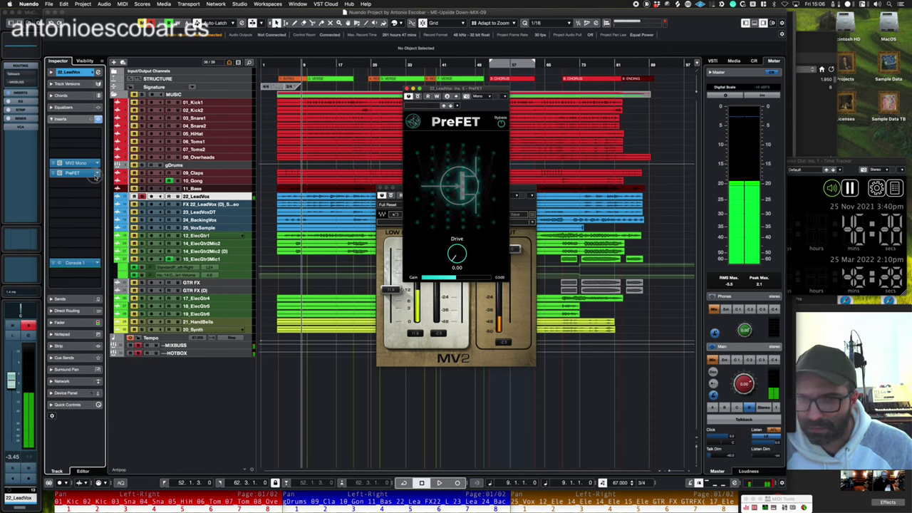
- Replace the PreFET insert on 22_LeadVox with FabFilter Pro-DS, restart playback, and check its threshold and range
{"action": "left_click", "coordinate": [96, 178]}
{"action": "type", "text": "PRO-DES"}
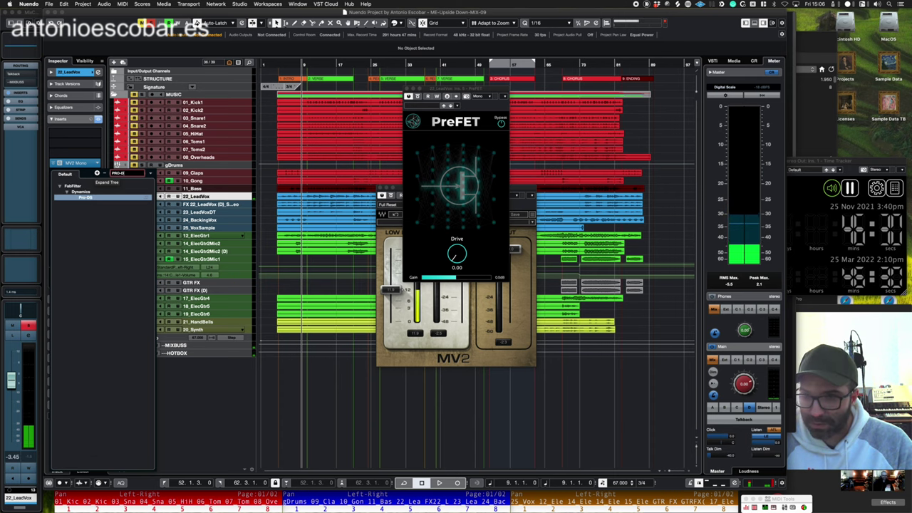
{"action": "key", "text": "Return"}
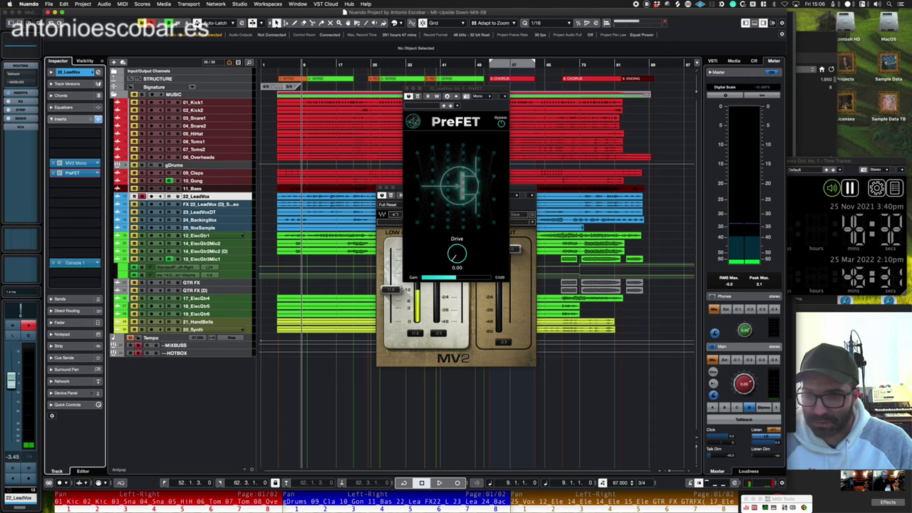
{"action": "key", "text": "space"}
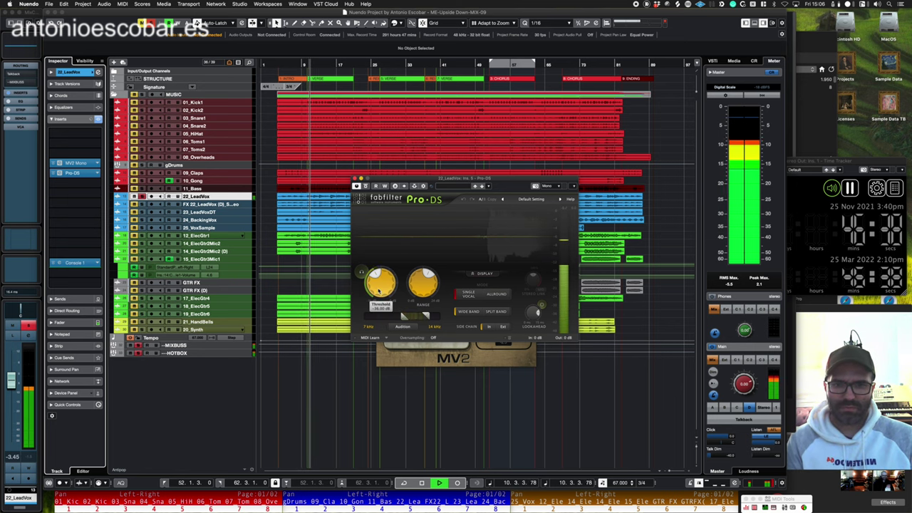
{"action": "mouse_move", "coordinate": [420, 284]}
{"action": "mouse_move", "coordinate": [385, 288]}
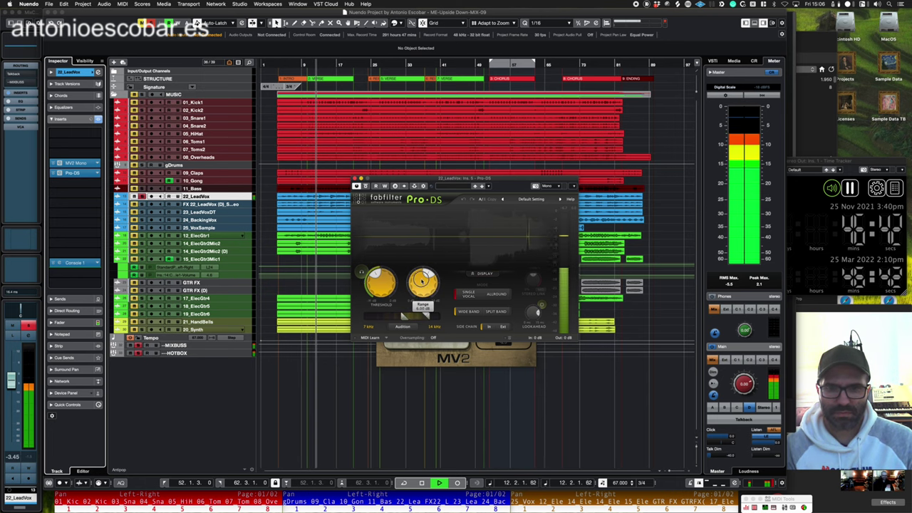
- Set the Pro-DS threshold on 22_LeadVox to about -37.7 dB and close the plug-in window
{"action": "left_click_drag", "start_coordinate": [387, 287], "coordinate": [388, 291]}
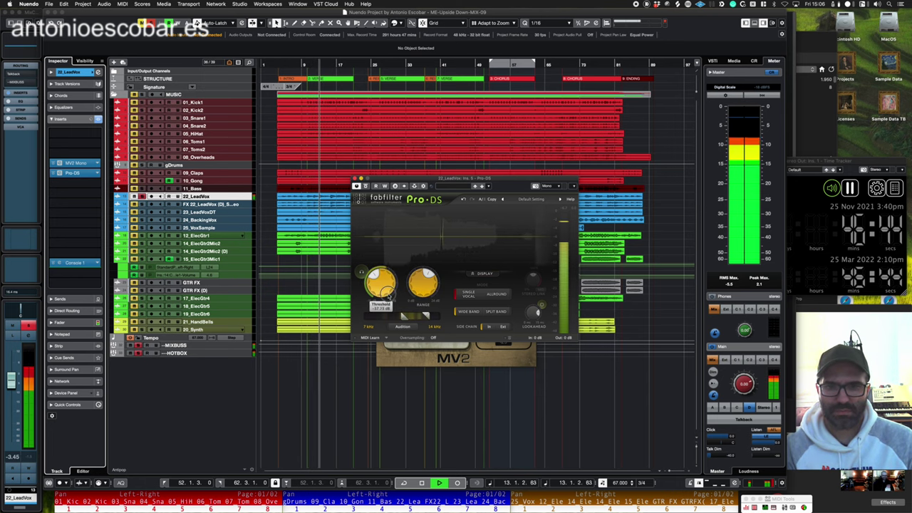
{"action": "scroll", "coordinate": [424, 289], "scroll_direction": "up", "scroll_amount": 1}
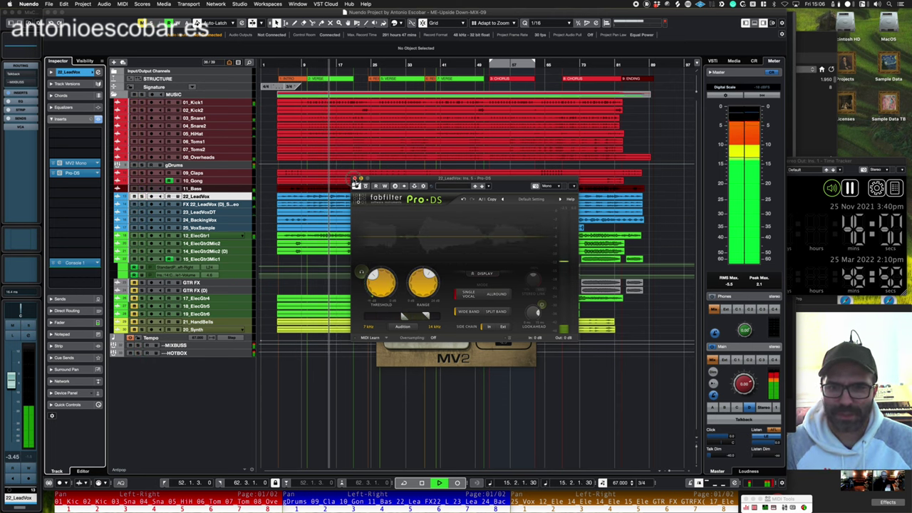
{"action": "left_click", "coordinate": [355, 179]}
- Check the Rev Spring-636 reverb on 12_ElecGtr1, select it through 14_ElecGtr2Mic2 (D), and lower 12_ElecGtr1's fader to -2.62 dB
{"action": "left_click", "coordinate": [223, 236]}
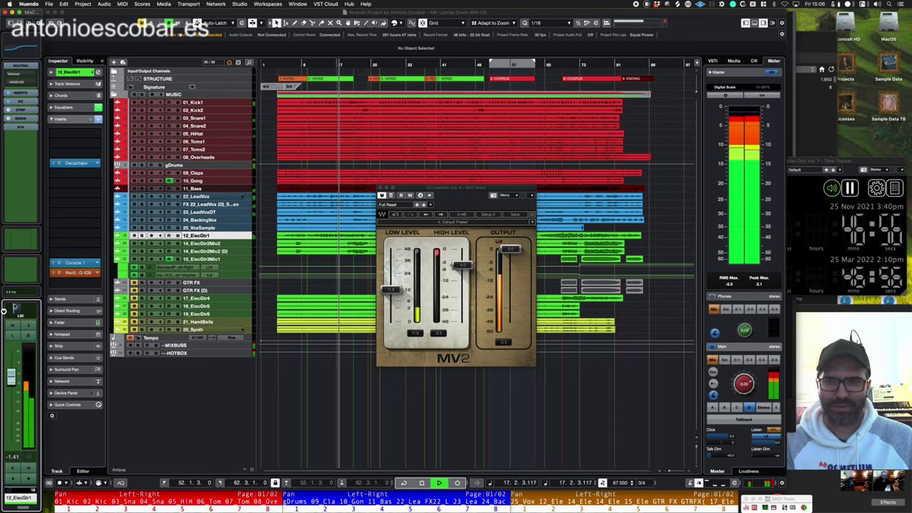
{"action": "left_click", "coordinate": [381, 189]}
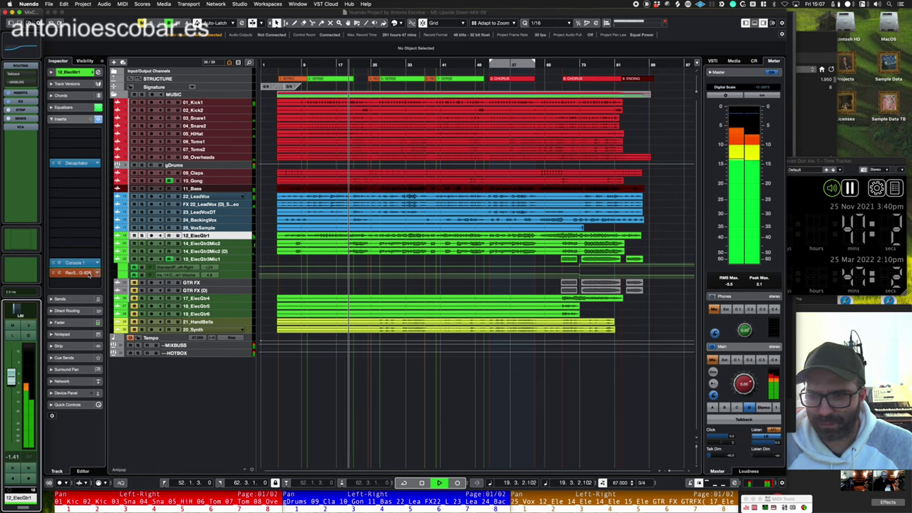
{"action": "left_click", "coordinate": [87, 274]}
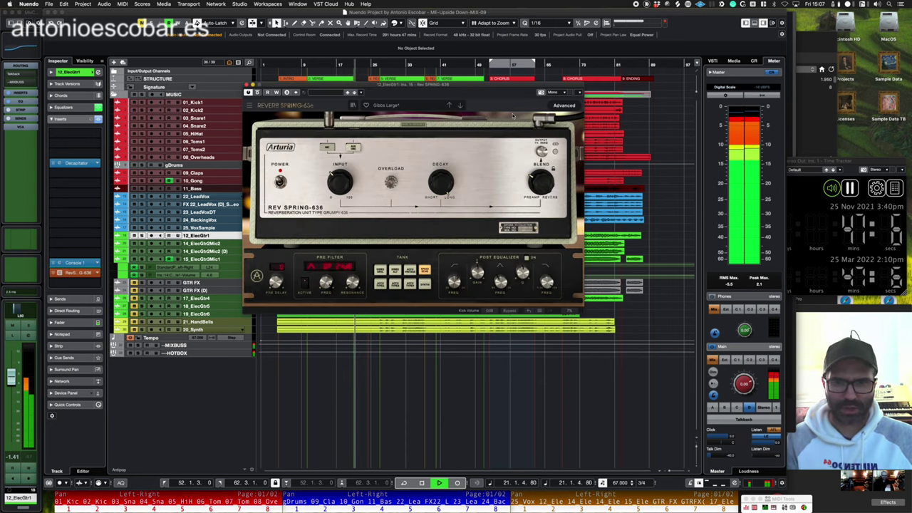
{"action": "key", "text": "super+w"}
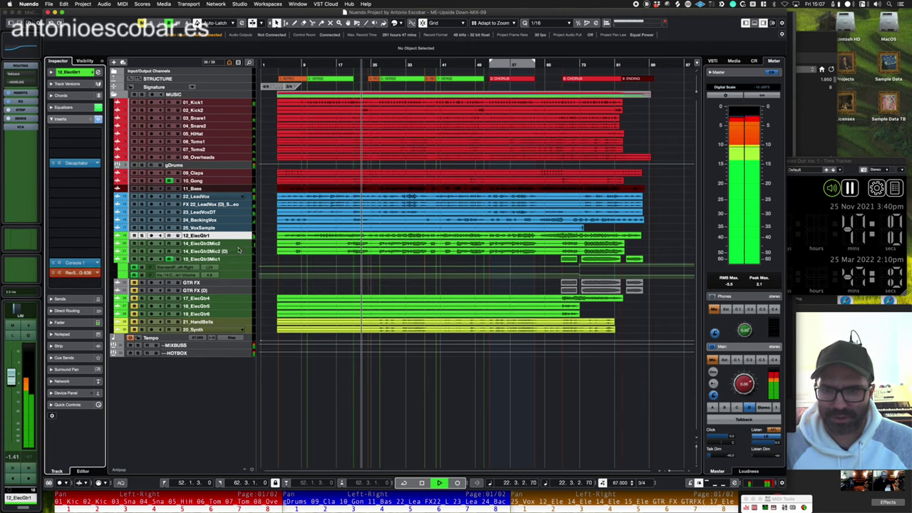
{"action": "left_click", "coordinate": [232, 253], "text": "shift"}
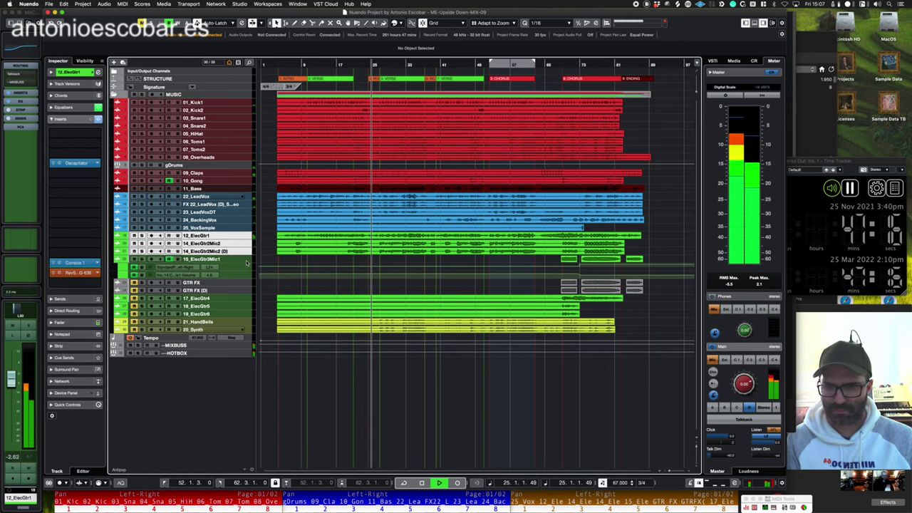
- Unmute 21_HandBells and 20_Synth, lower the 21_HandBells fader to -9.25 dB, and solo both tracks
{"action": "left_click", "coordinate": [161, 322]}
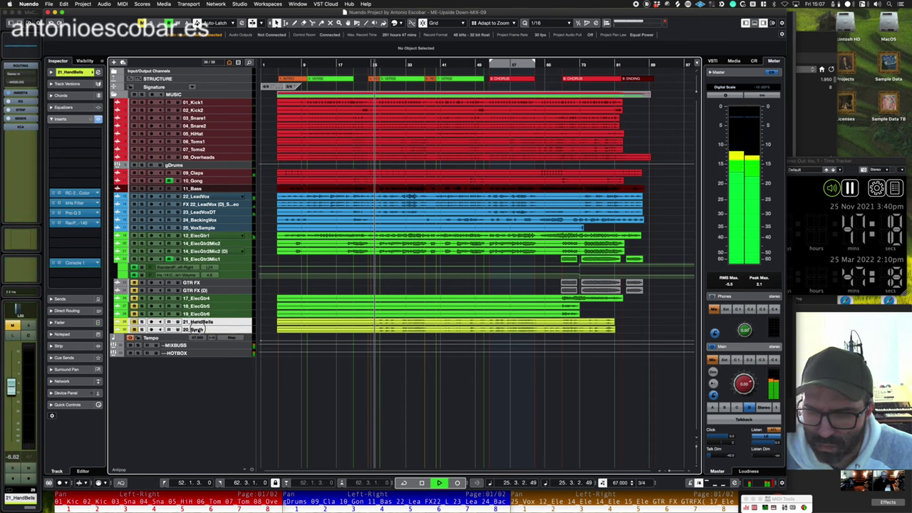
{"action": "key", "text": "Down"}
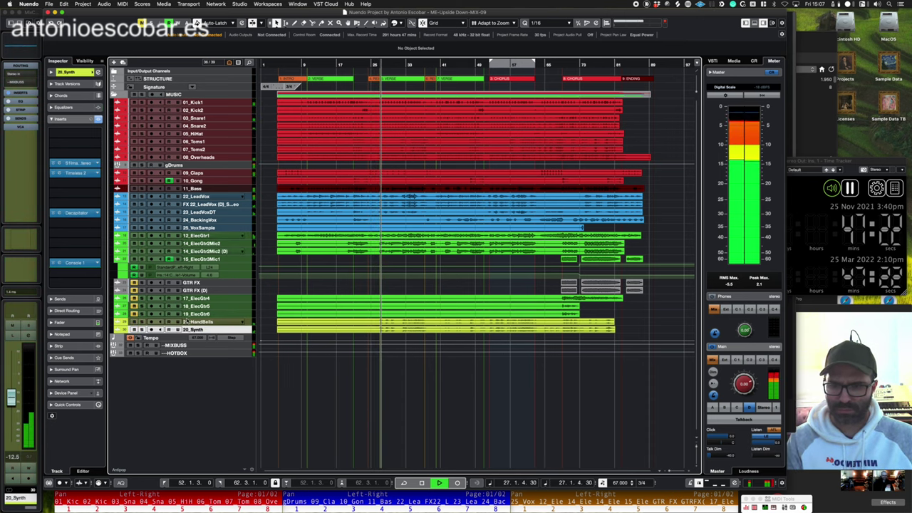
{"action": "left_click", "coordinate": [206, 323]}
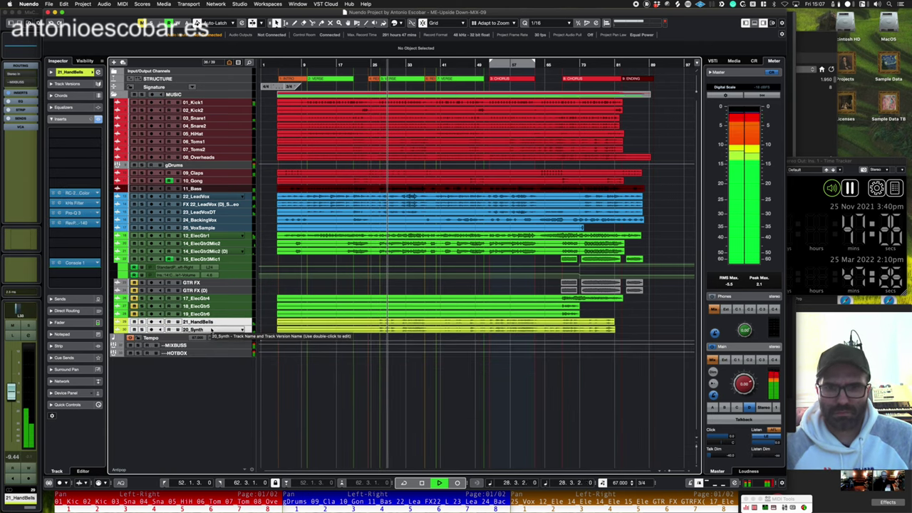
{"action": "key", "text": "s"}
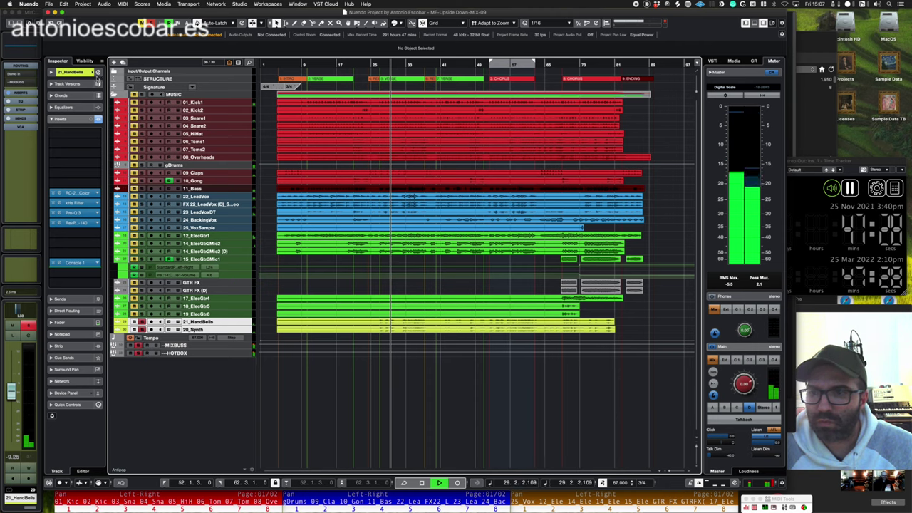
- Cut the midrange of 21_HandBells with the channel equalizer, and replay the soloed tracks from about bar 25
{"action": "left_click", "coordinate": [98, 72]}
{"action": "left_click", "coordinate": [349, 236]}
{"action": "left_click_drag", "start_coordinate": [348, 235], "coordinate": [347, 266]}
{"action": "key", "text": "e"}
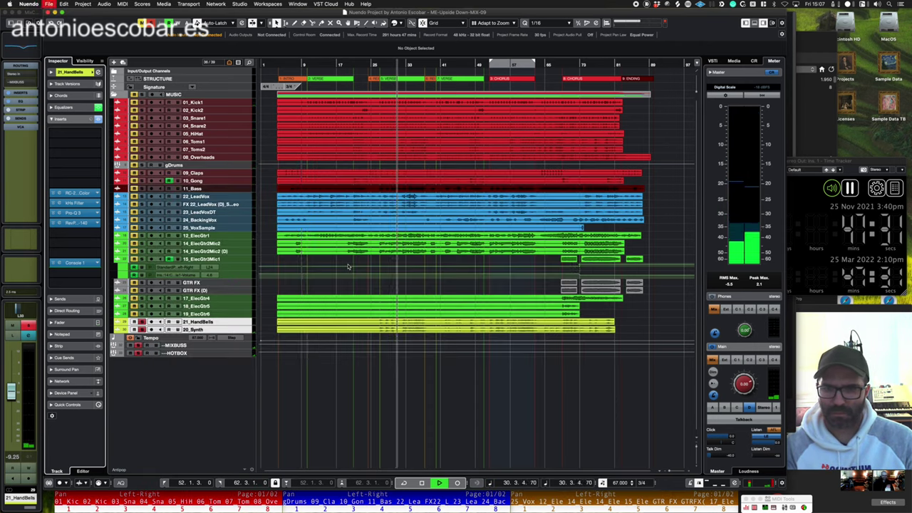
{"action": "left_click", "coordinate": [377, 66]}
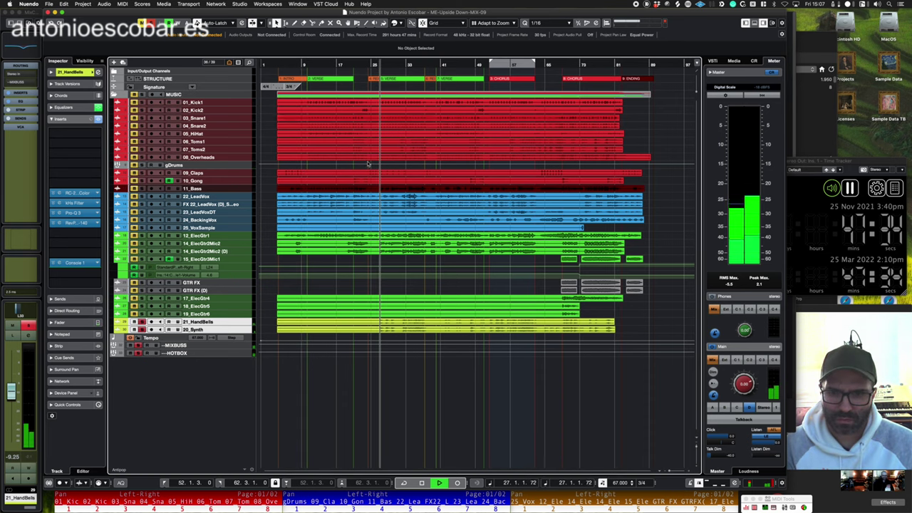
- Delete the silent starts of 20_Synth and 21_HandBells before bar 25, and of 17_ElecGtr4 through 19_ElecGtr6 before bar 68
{"action": "left_click", "coordinate": [367, 329]}
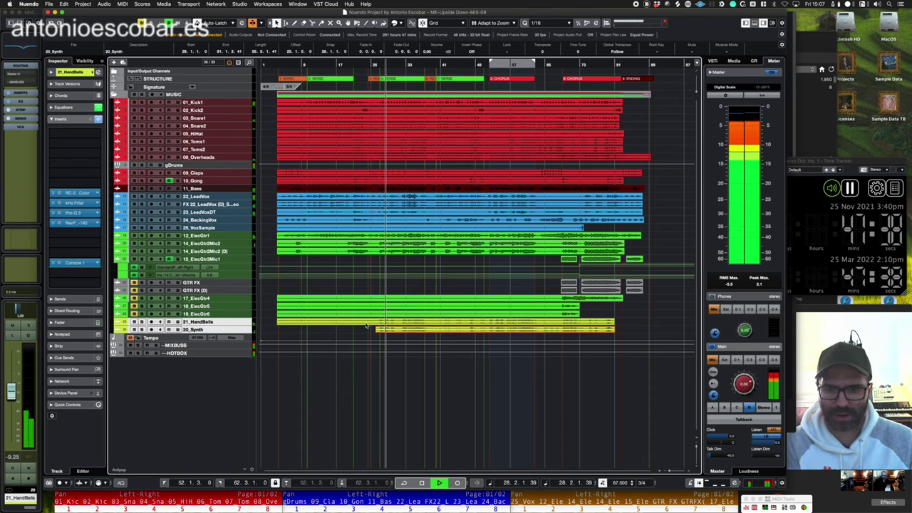
{"action": "left_click", "coordinate": [366, 323]}
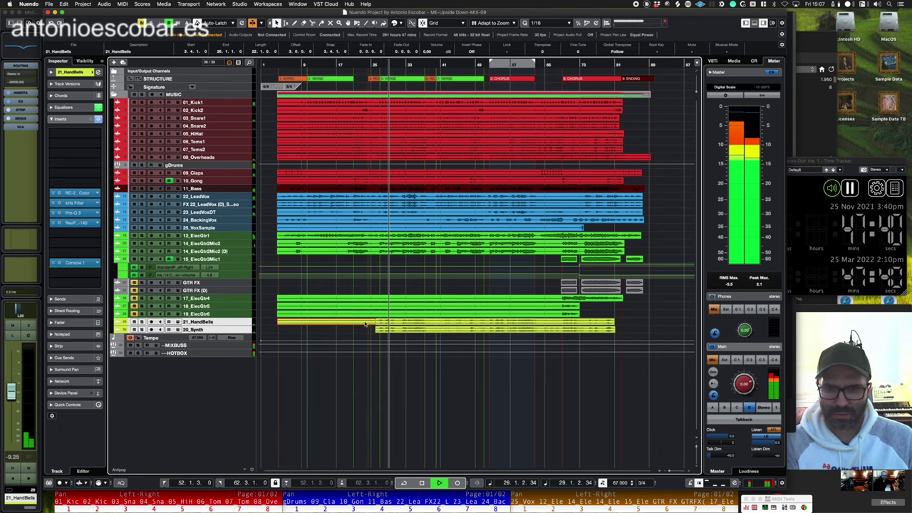
{"action": "key", "text": "Delete"}
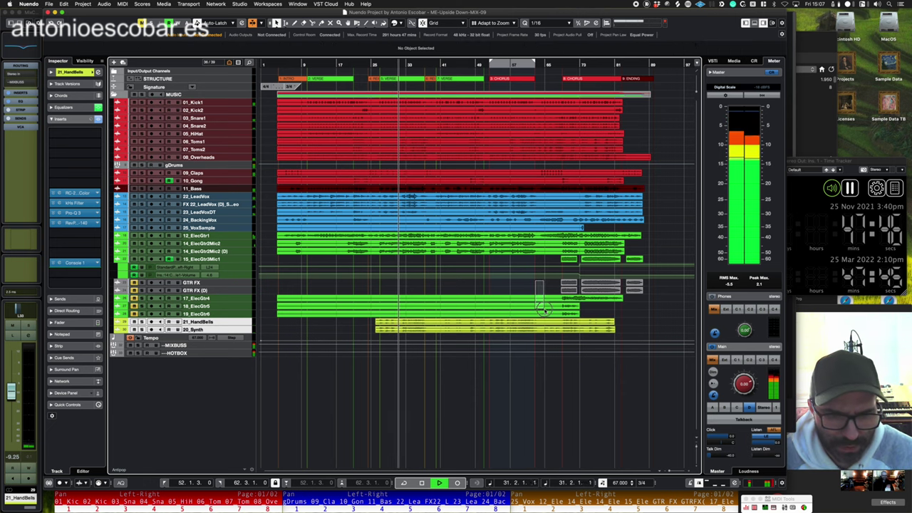
{"action": "left_click", "coordinate": [543, 296]}
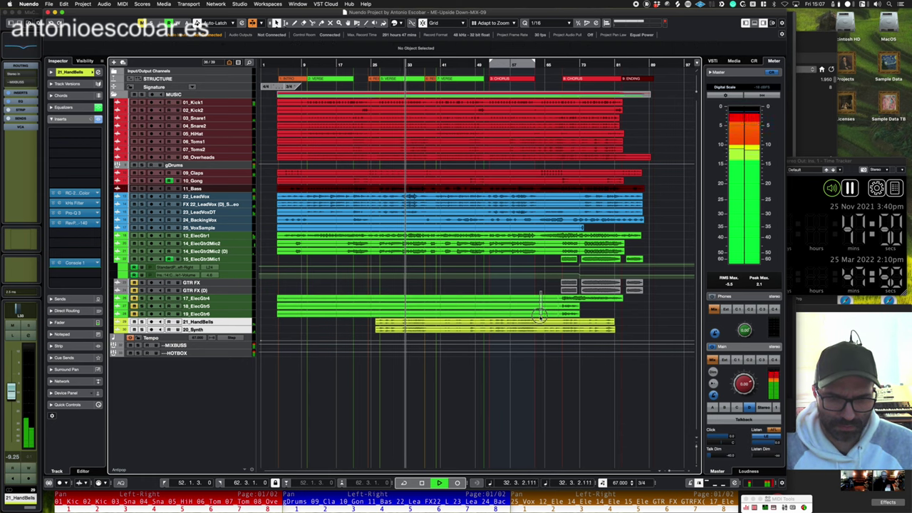
{"action": "key", "text": "Delete"}
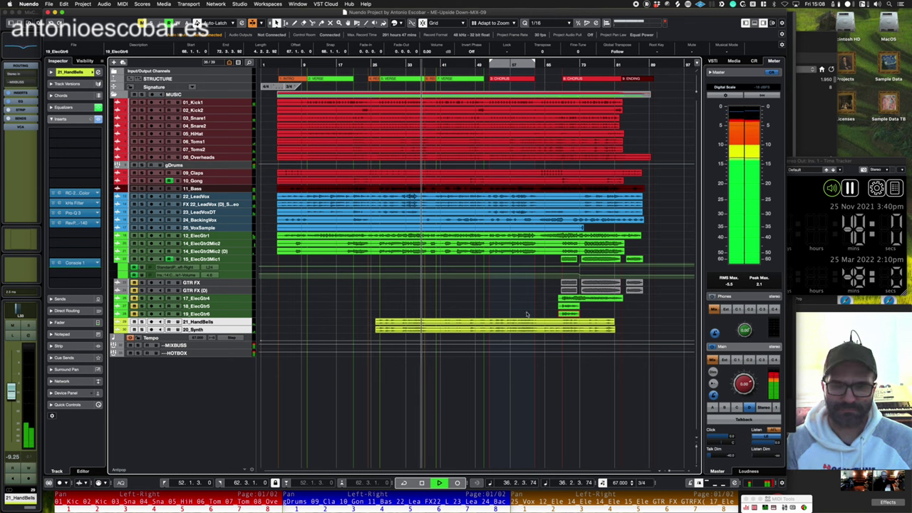
- Insert the Soundtheory Gullfoss plug-in in the fourth slot of the MIXBUSS group
{"action": "left_click", "coordinate": [227, 346]}
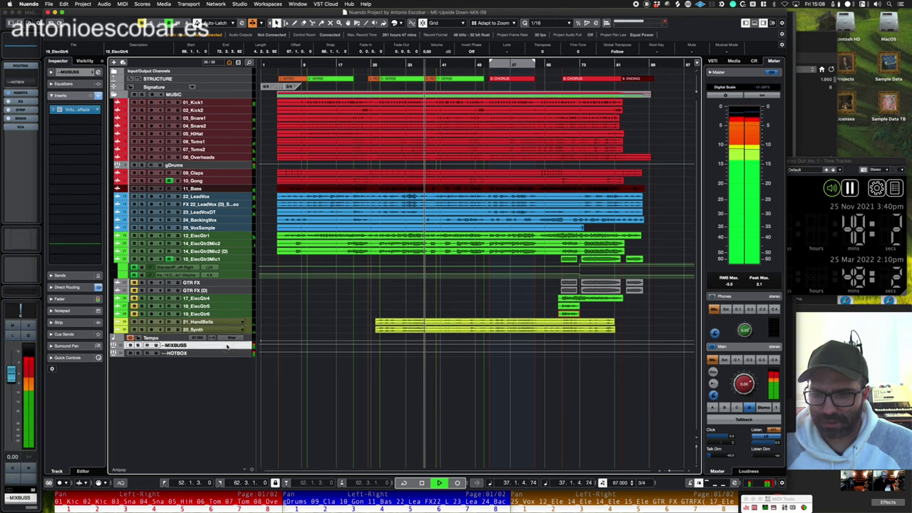
{"action": "left_click", "coordinate": [98, 140]}
{"action": "type", "text": "GULFO"}
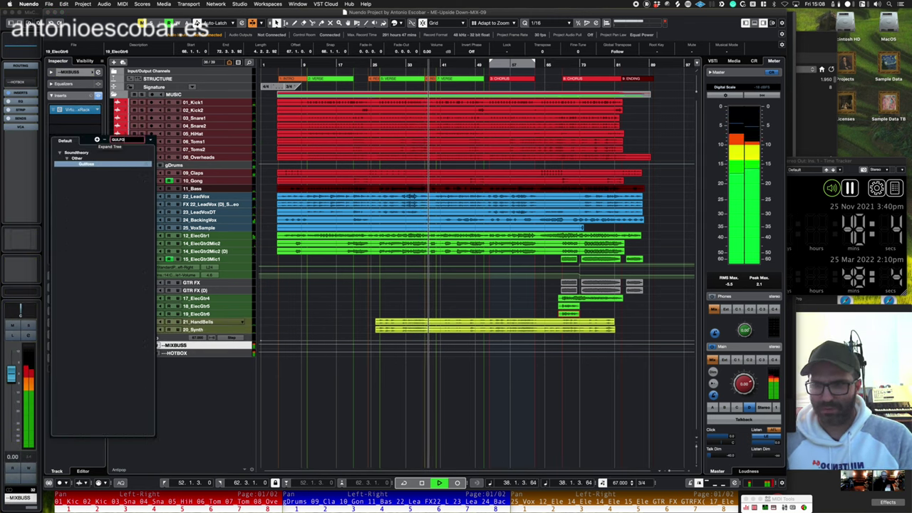
{"action": "key", "text": "Return"}
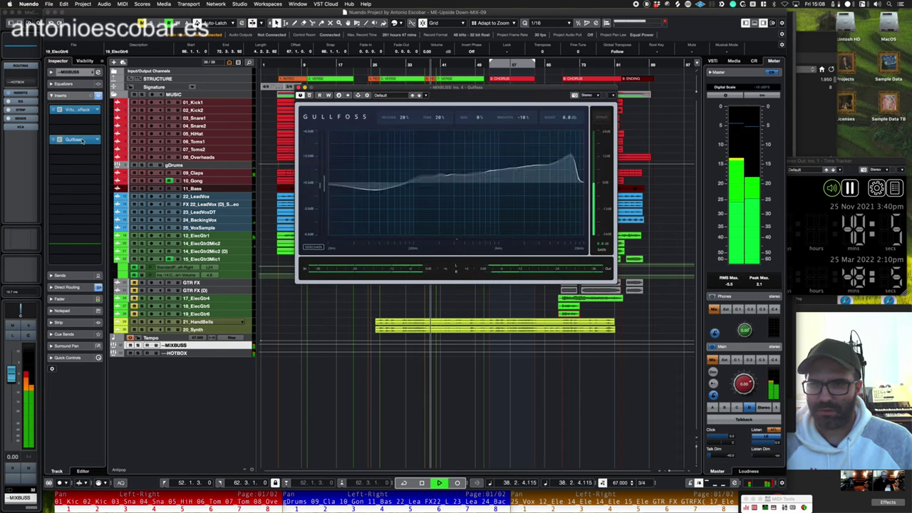
- Replace Gullfoss on MIXBUSS with Gullfoss Master and move its window out of the way
{"action": "left_click", "coordinate": [98, 140]}
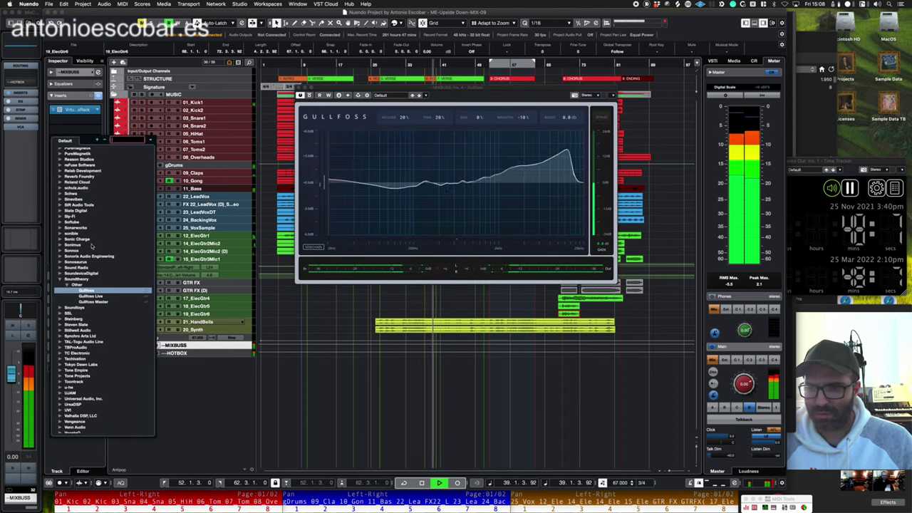
{"action": "left_click", "coordinate": [91, 303]}
{"action": "key", "text": "Return"}
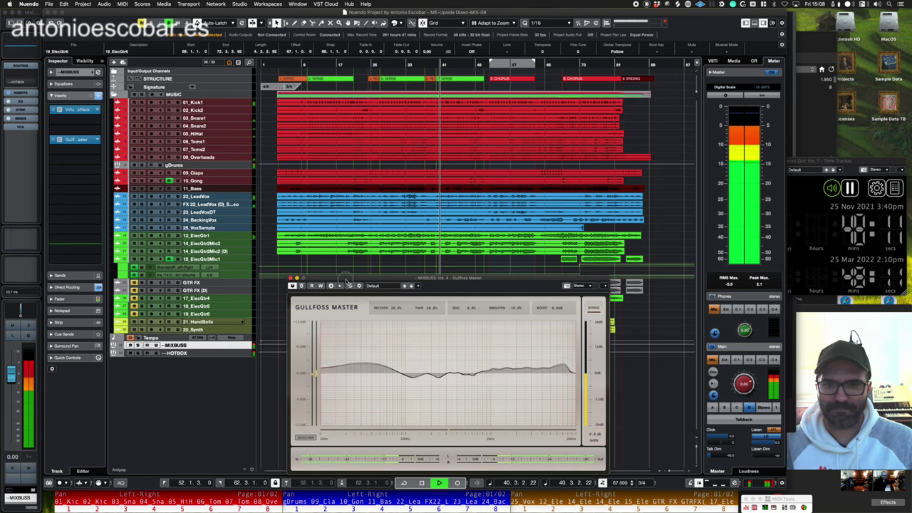
{"action": "left_click_drag", "start_coordinate": [343, 278], "coordinate": [235, 1]}
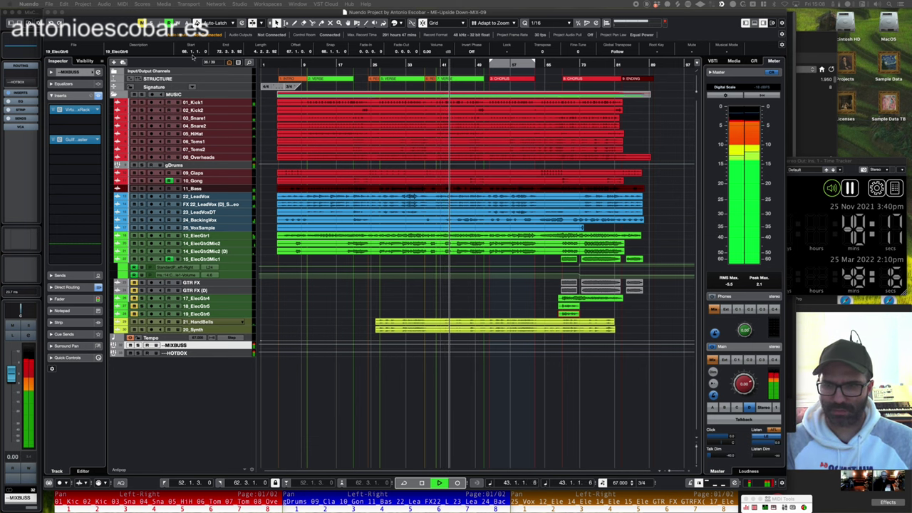
- Search the plug-ins for "shad" and load the match in the MIXBUSS slot below Gullfoss Master
{"action": "left_click", "coordinate": [84, 139]}
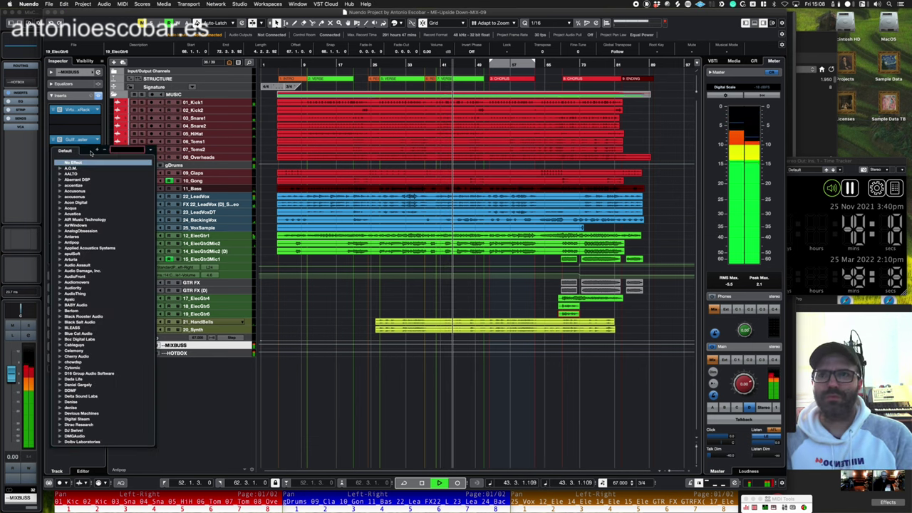
{"action": "type", "text": "shad"}
{"action": "key", "text": "Return"}
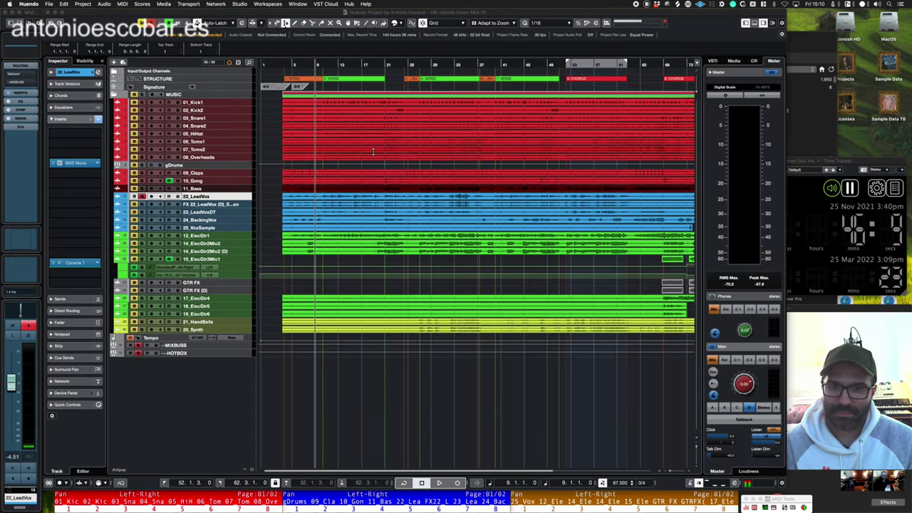
- Play the mix, set MV2 on 22_LeadVox to a low level of about 10 and a high level of about -3, and move its window aside
{"action": "left_click", "coordinate": [421, 395]}
{"action": "key", "text": "space"}
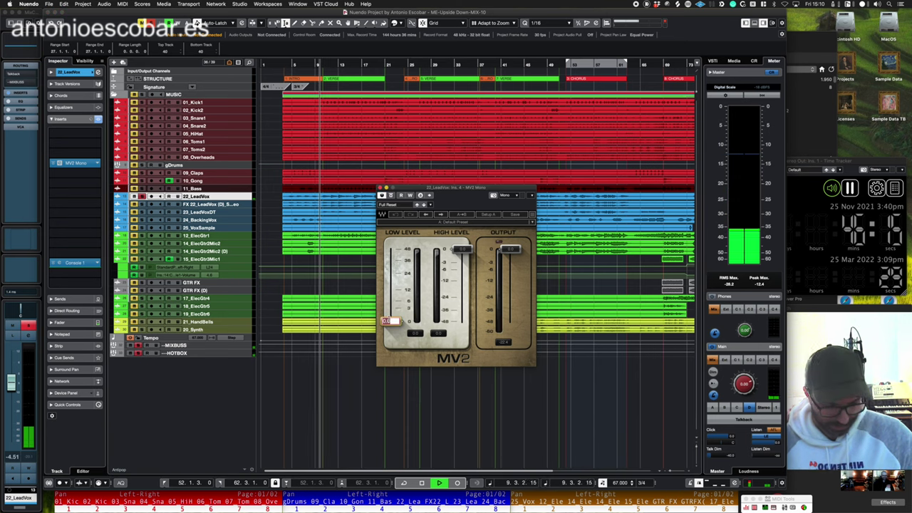
{"action": "left_click_drag", "start_coordinate": [389, 321], "coordinate": [420, 274]}
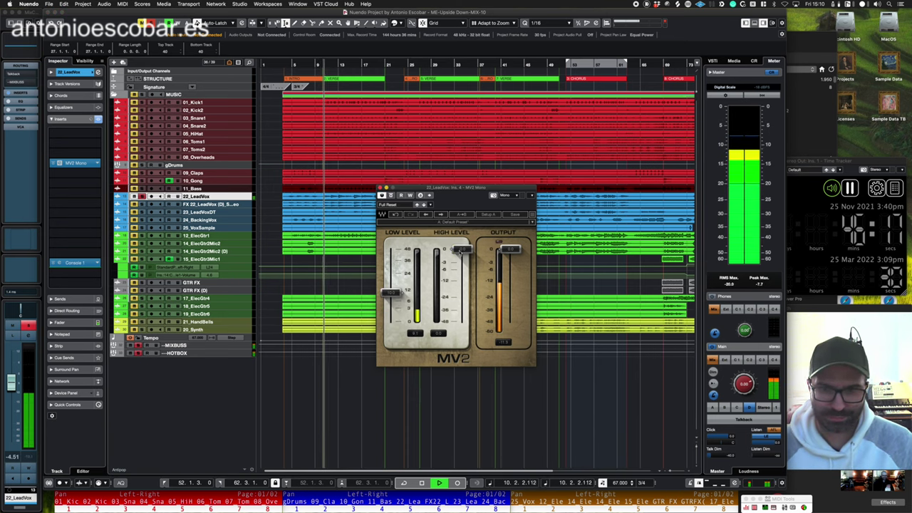
{"action": "left_click_drag", "start_coordinate": [462, 249], "coordinate": [463, 259]}
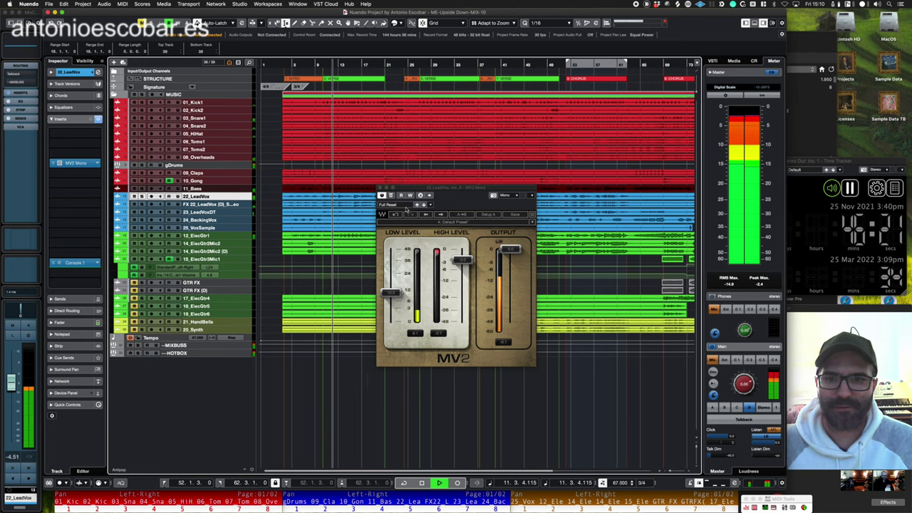
{"action": "left_click_drag", "start_coordinate": [414, 190], "coordinate": [376, 208]}
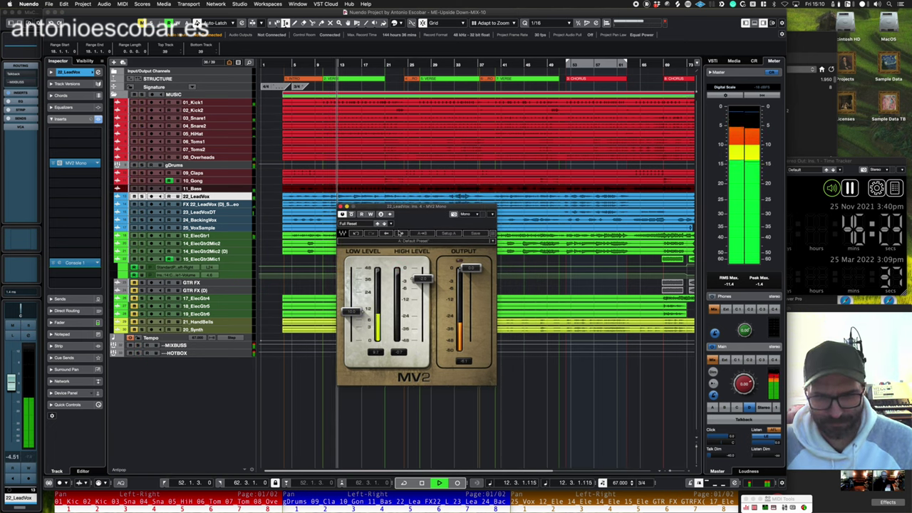
{"action": "key", "text": "g"}
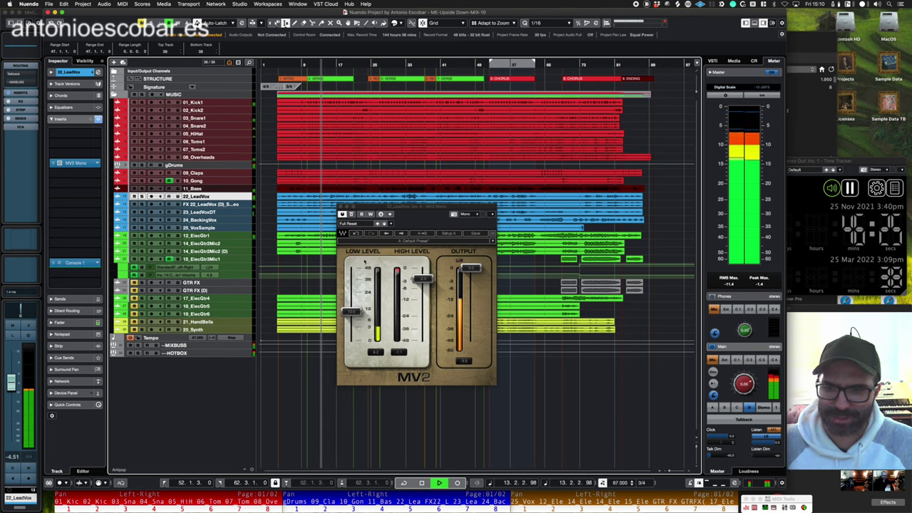
{"action": "left_click_drag", "start_coordinate": [400, 210], "coordinate": [612, 304]}
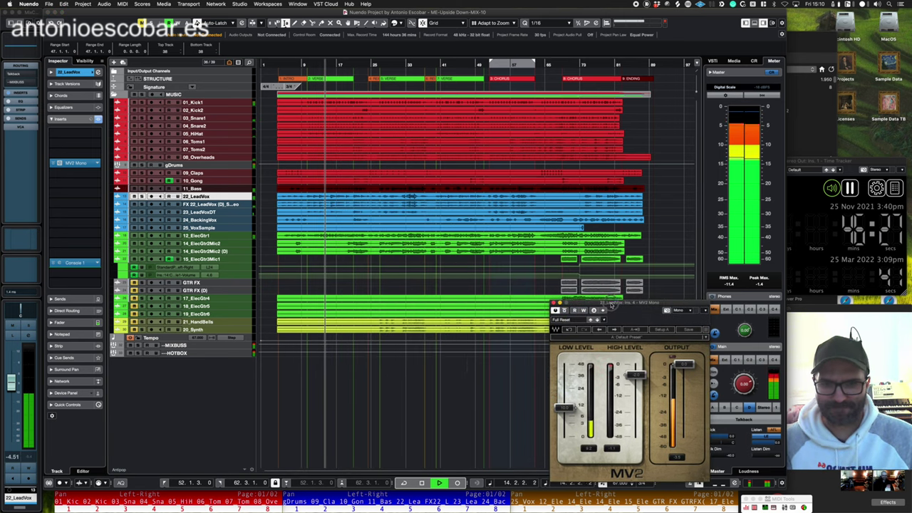
- Solo the 21_HandBells and 20_Synth tracks and cut 21_HandBells by about 5.9 dB at 1201 Hz with a Q of 0.4
{"action": "left_click", "coordinate": [211, 330]}
{"action": "left_click", "coordinate": [208, 322]}
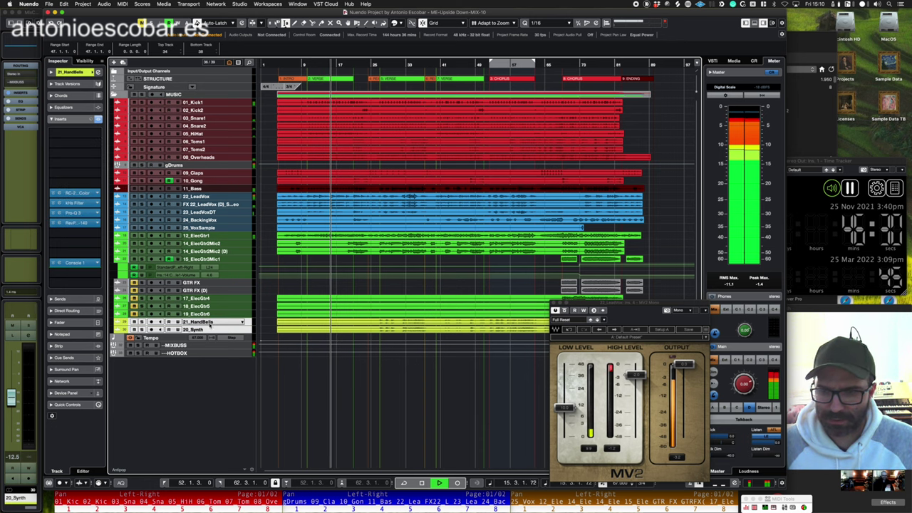
{"action": "key", "text": "F3"}
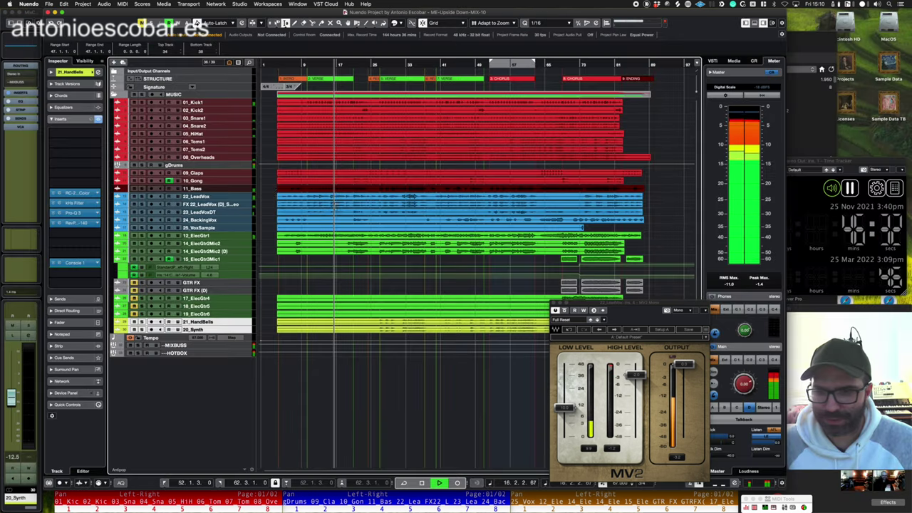
{"action": "key", "text": "e"}
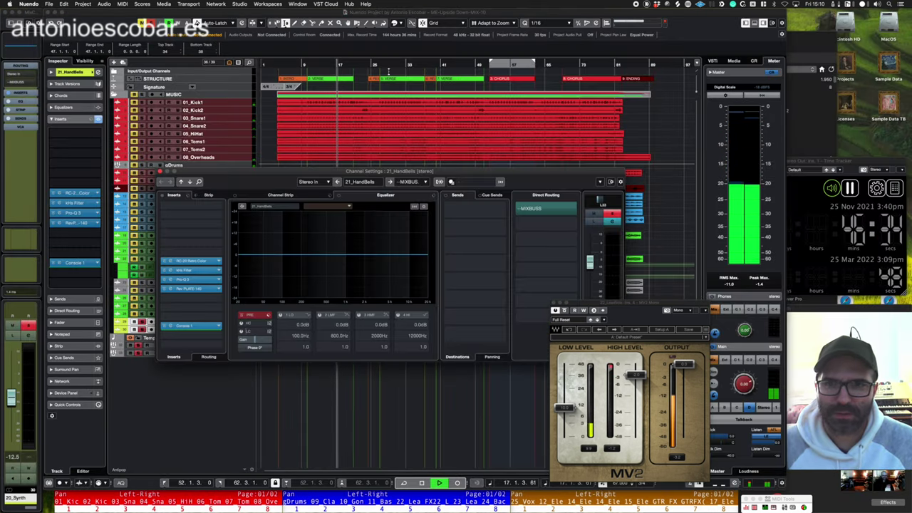
{"action": "key", "text": "e"}
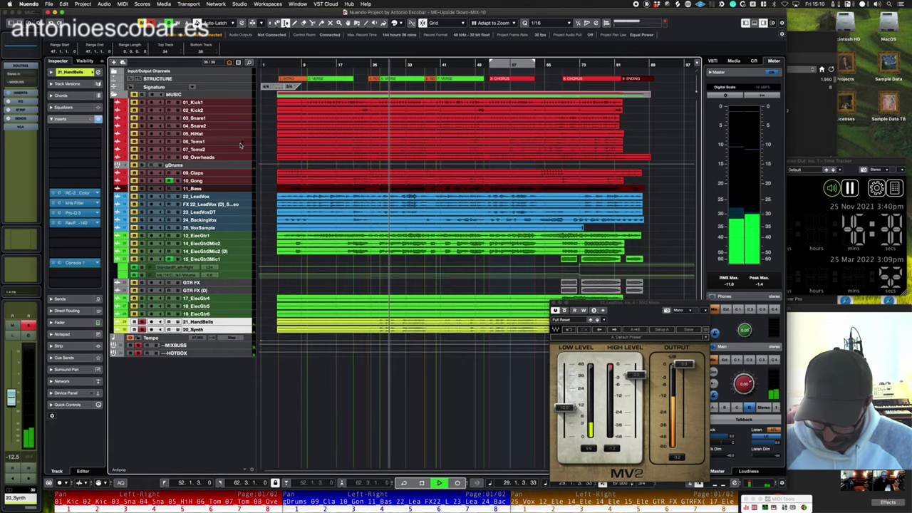
{"action": "key", "text": "e"}
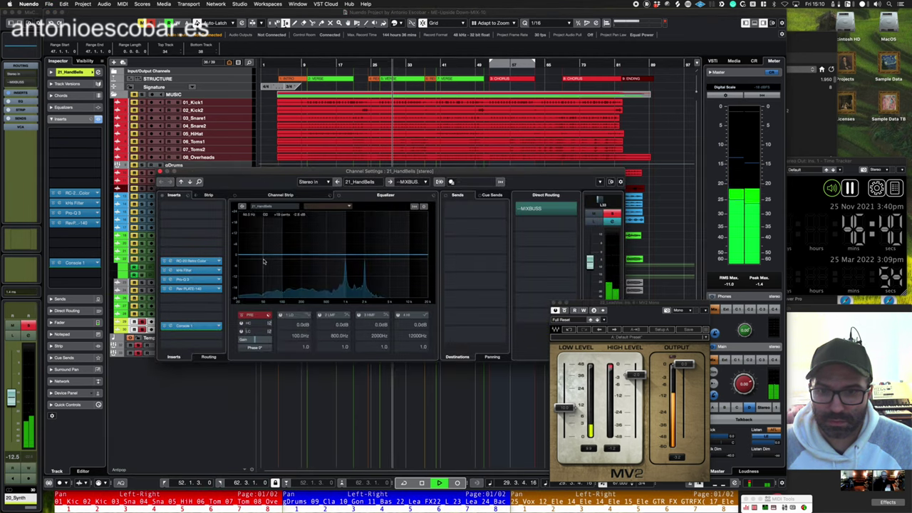
{"action": "left_click_drag", "start_coordinate": [324, 255], "coordinate": [351, 257]}
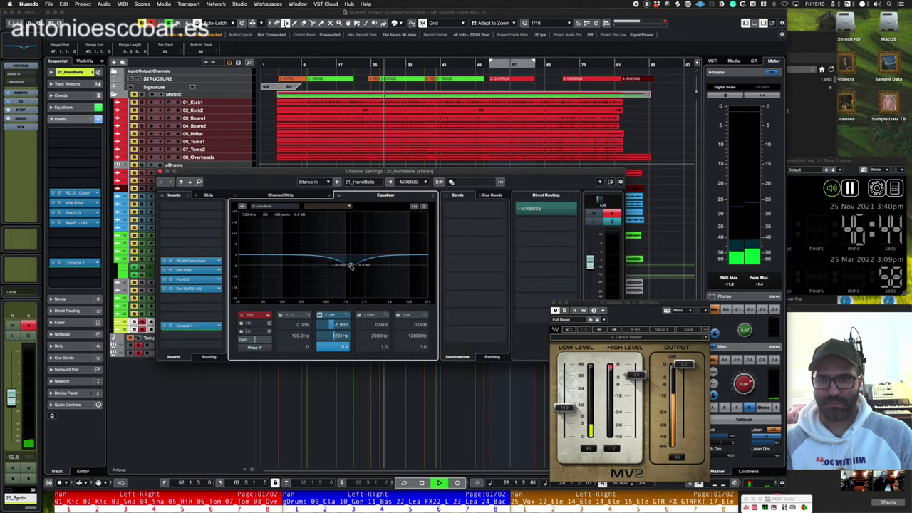
{"action": "key", "text": "e"}
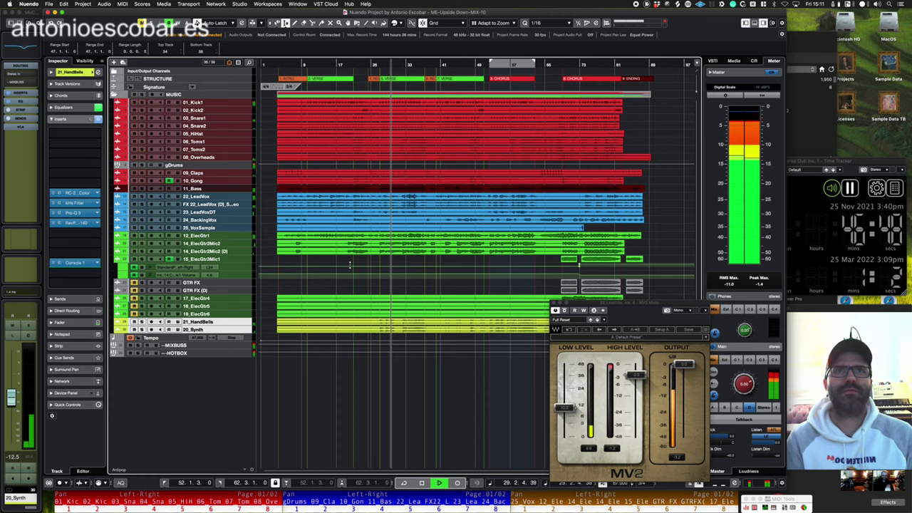
- Pan the FX 22_LeadVox (D) stereo track to the right, raise its fader to about -16.9 and replay the passage
{"action": "left_click", "coordinate": [241, 189]}
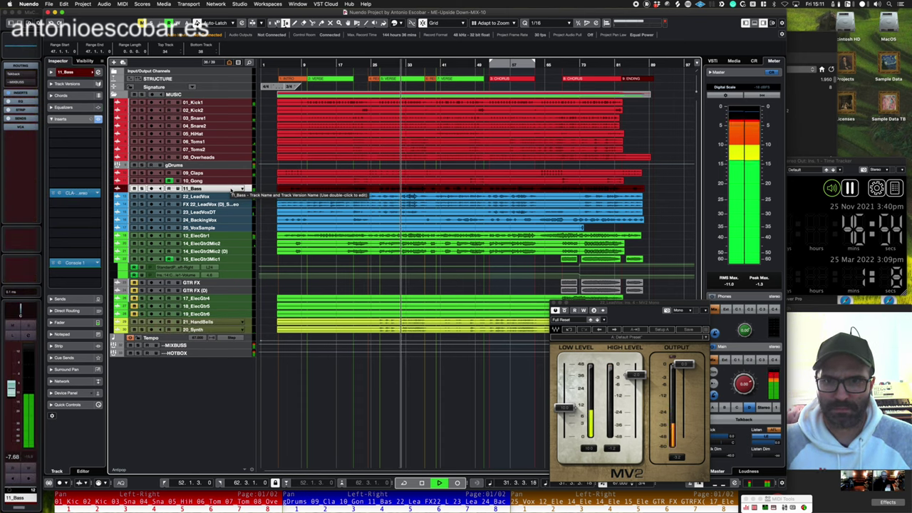
{"action": "left_click", "coordinate": [211, 235]}
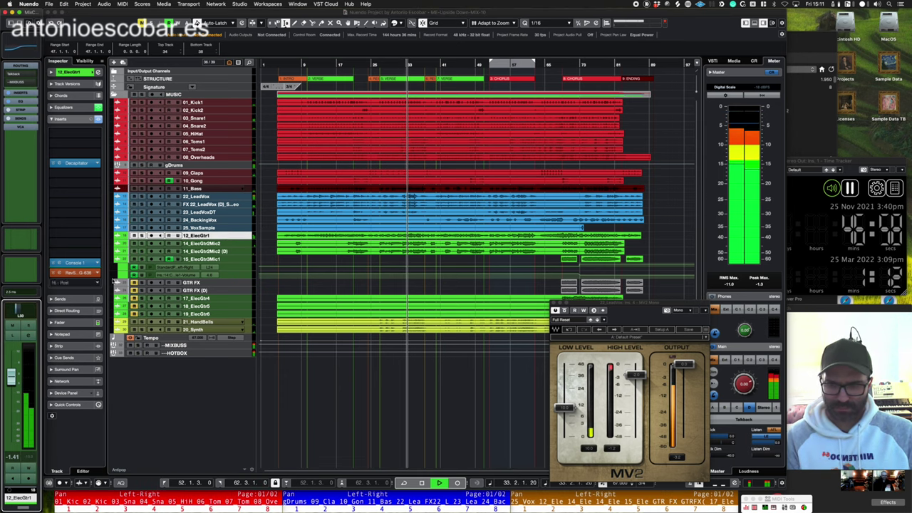
{"action": "left_click", "coordinate": [142, 205]}
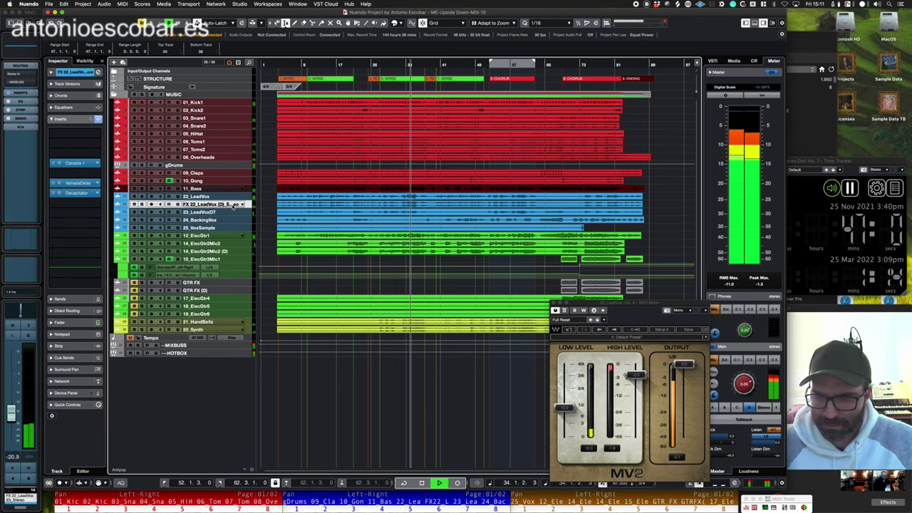
{"action": "left_click_drag", "start_coordinate": [21, 312], "coordinate": [27, 311]}
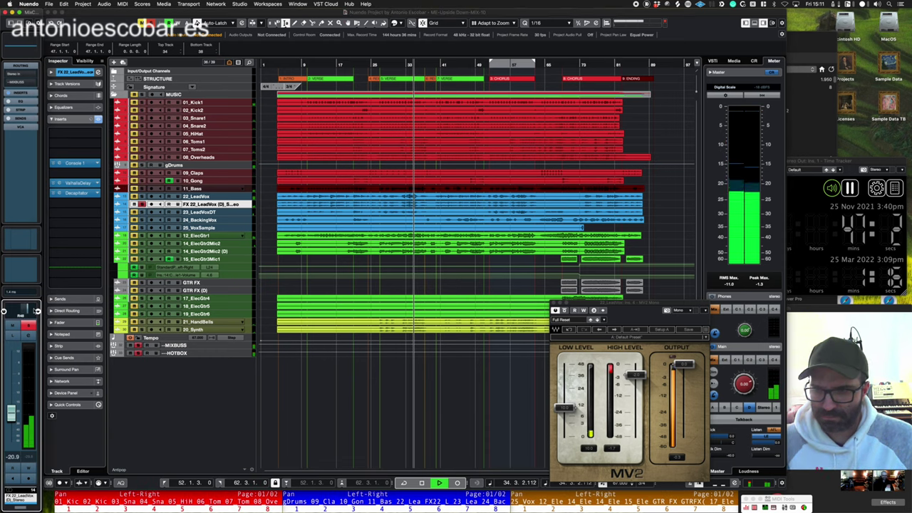
{"action": "right_click", "coordinate": [34, 309]}
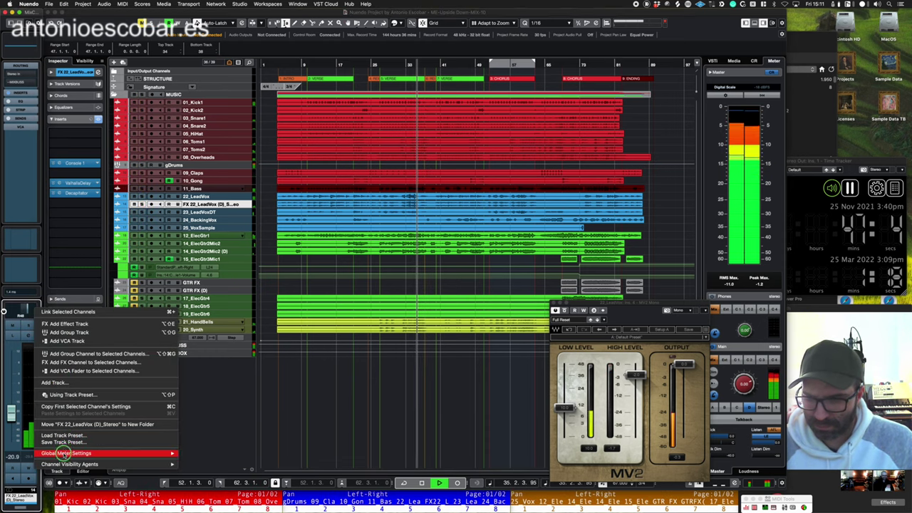
{"action": "left_click", "coordinate": [30, 307]}
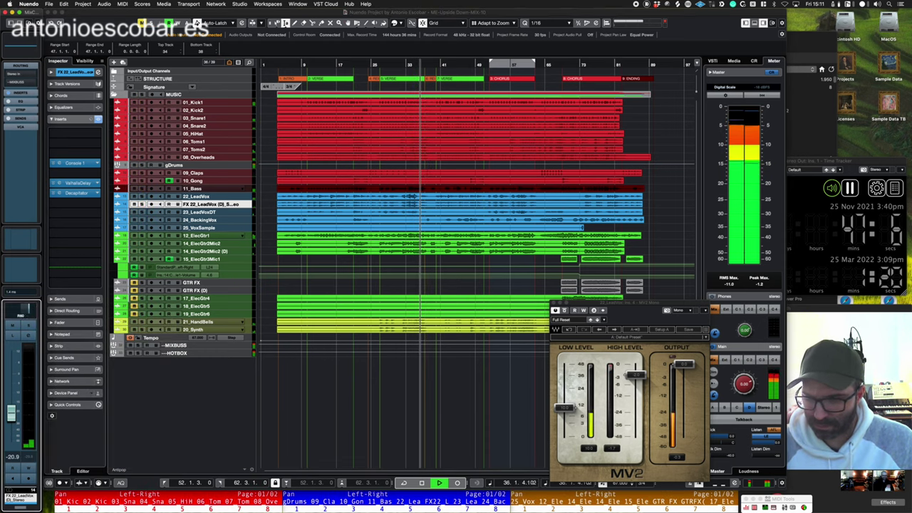
{"action": "left_click_drag", "start_coordinate": [11, 412], "coordinate": [10, 407]}
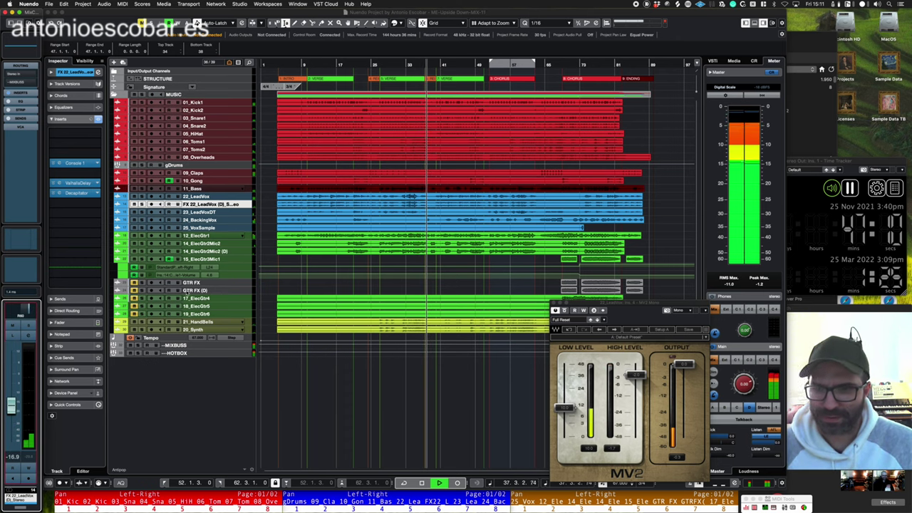
{"action": "key", "text": "space"}
{"action": "key", "text": "space"}
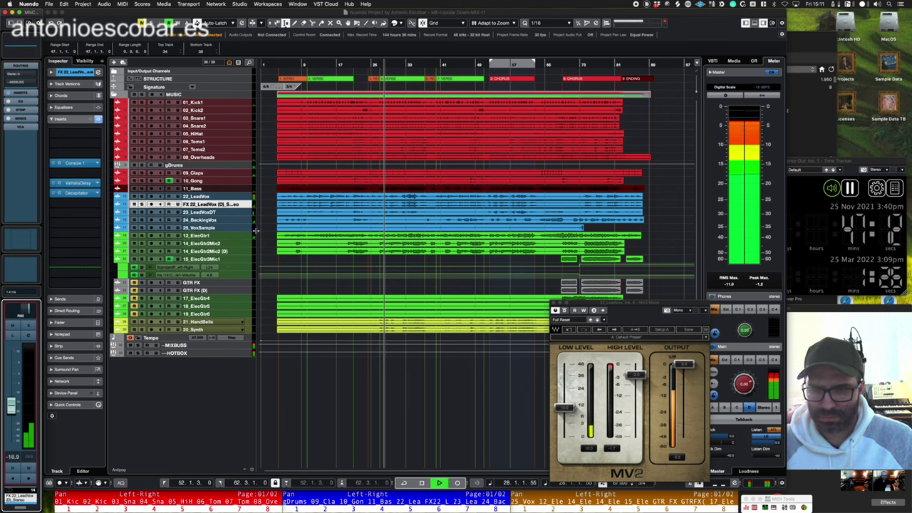
- Set the 21_HandBells fader to about -5.50 and close the MV2 window
{"action": "left_click", "coordinate": [275, 321]}
{"action": "right_click", "coordinate": [425, 270]}
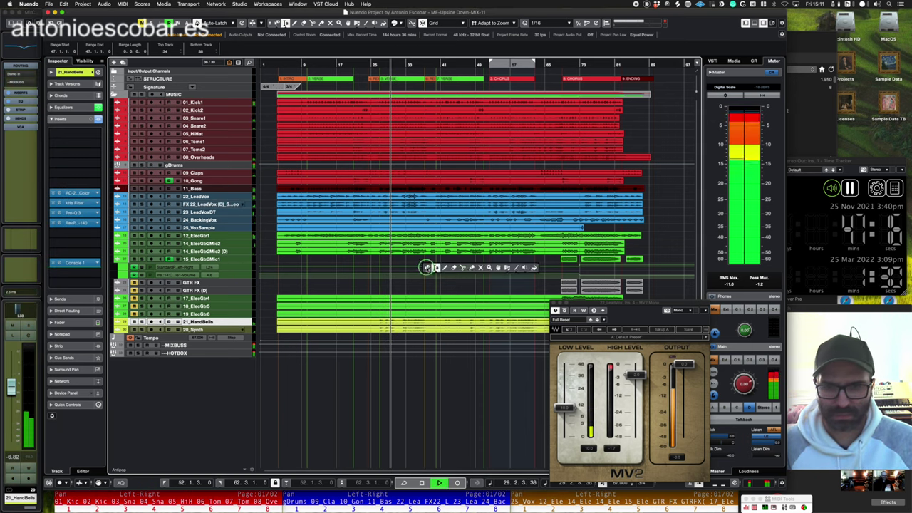
{"action": "left_click", "coordinate": [426, 268]}
{"action": "left_click", "coordinate": [224, 332], "text": "shift"}
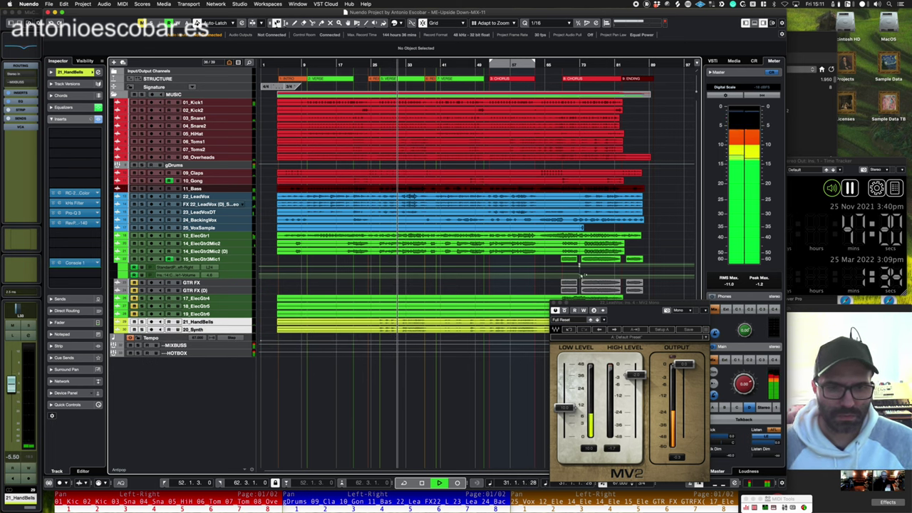
{"action": "left_click", "coordinate": [553, 302]}
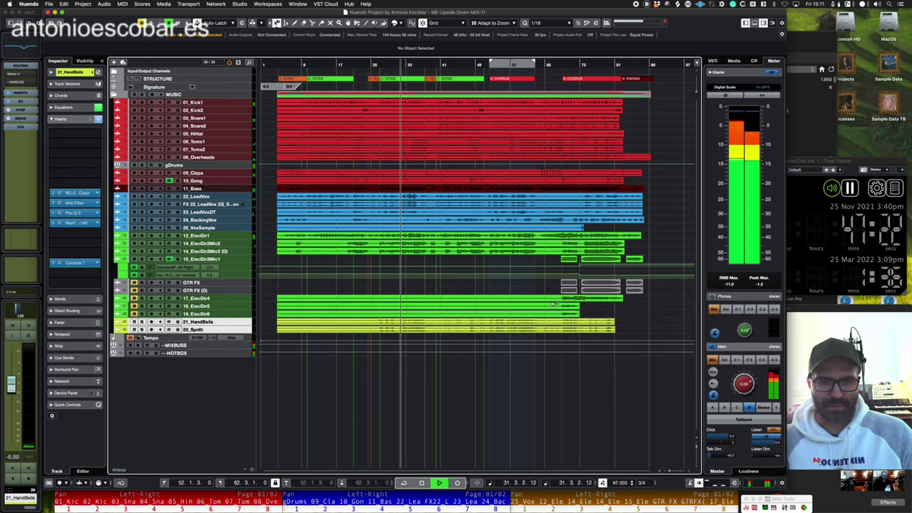
- Listen to the last chorus, then split the 18_ElecGtr5 clip at bar 68 and delete the part before it
{"action": "left_click", "coordinate": [561, 65]}
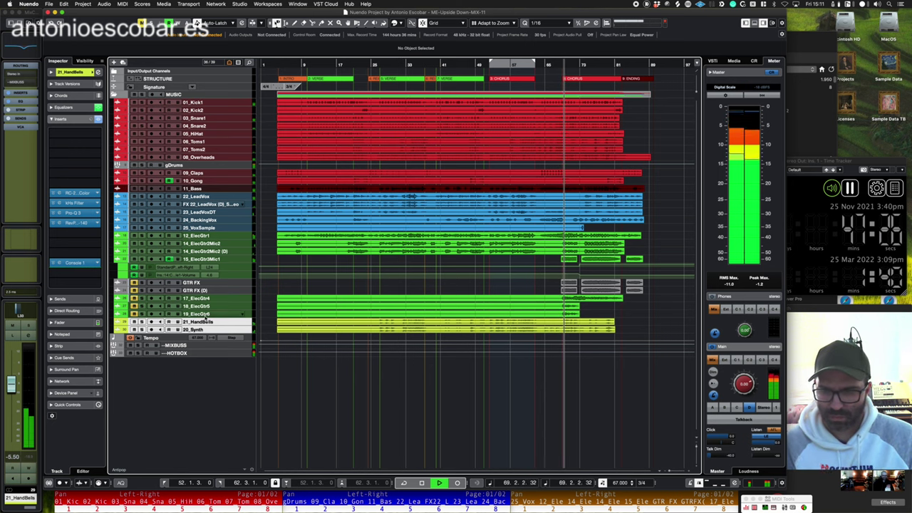
{"action": "left_click", "coordinate": [228, 314]}
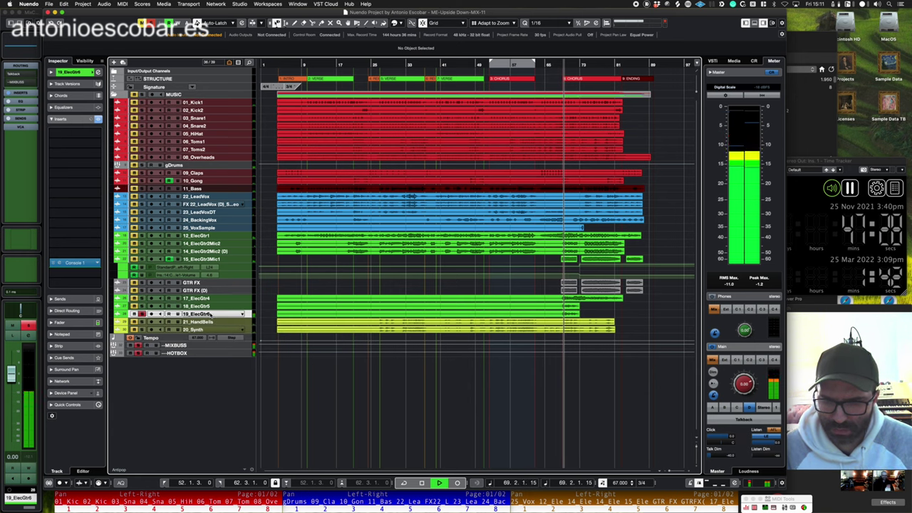
{"action": "left_click", "coordinate": [216, 306]}
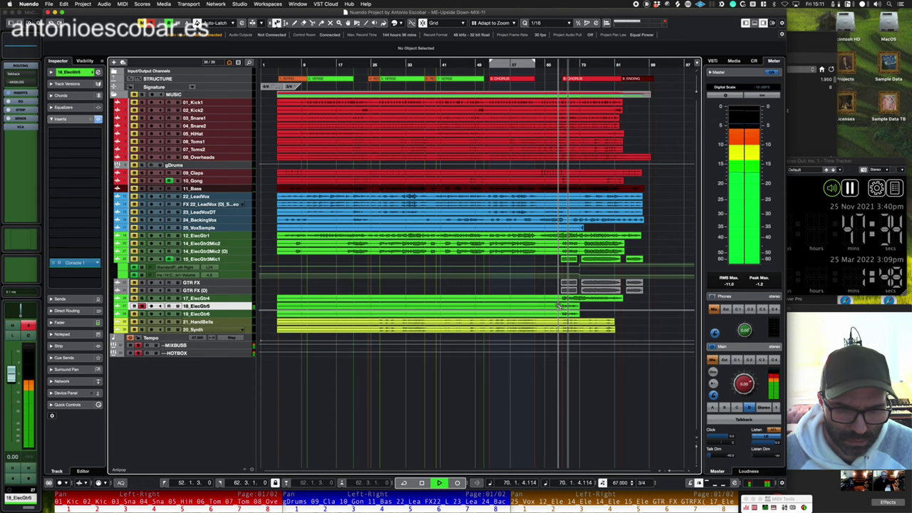
{"action": "left_click", "coordinate": [559, 306], "text": "alt"}
{"action": "left_click", "coordinate": [293, 306]}
{"action": "key", "text": "Delete"}
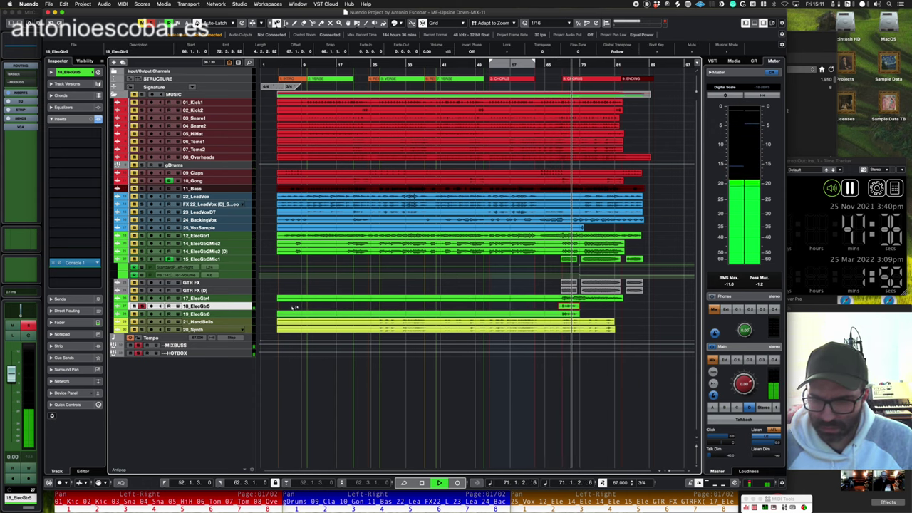
- Play the soloed 19_ElecGtr6 from the last chorus, split its clip at bar 68 and delete the earlier part
{"action": "key", "text": "space"}
{"action": "left_click", "coordinate": [241, 314]}
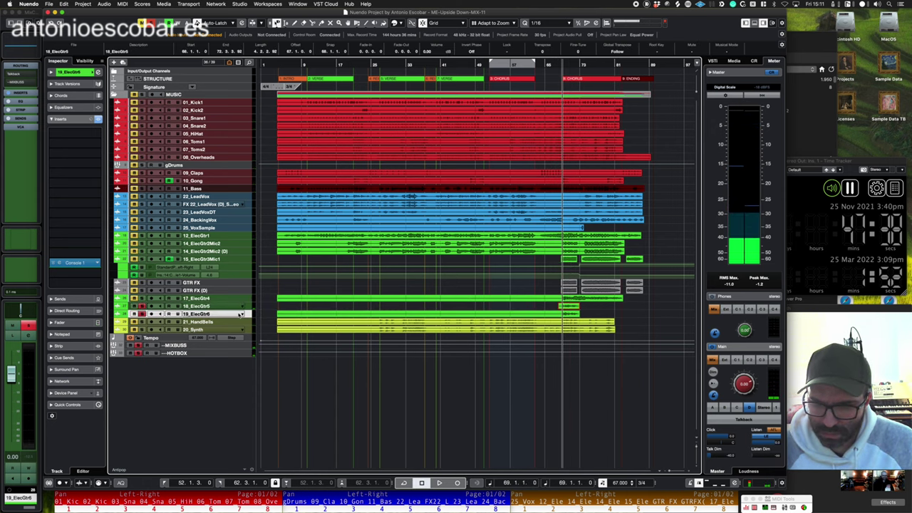
{"action": "key", "text": "space"}
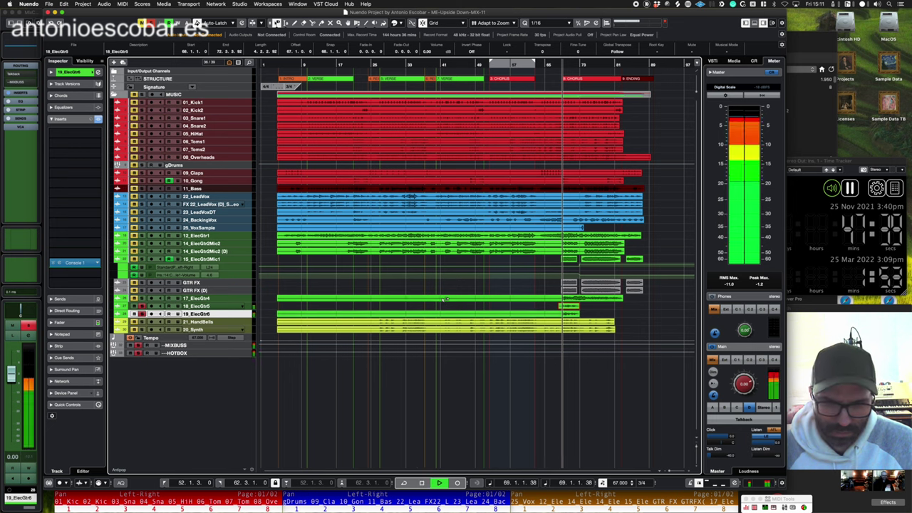
{"action": "left_click", "coordinate": [559, 316], "text": "alt"}
{"action": "left_click", "coordinate": [545, 316]}
{"action": "key", "text": "Delete"}
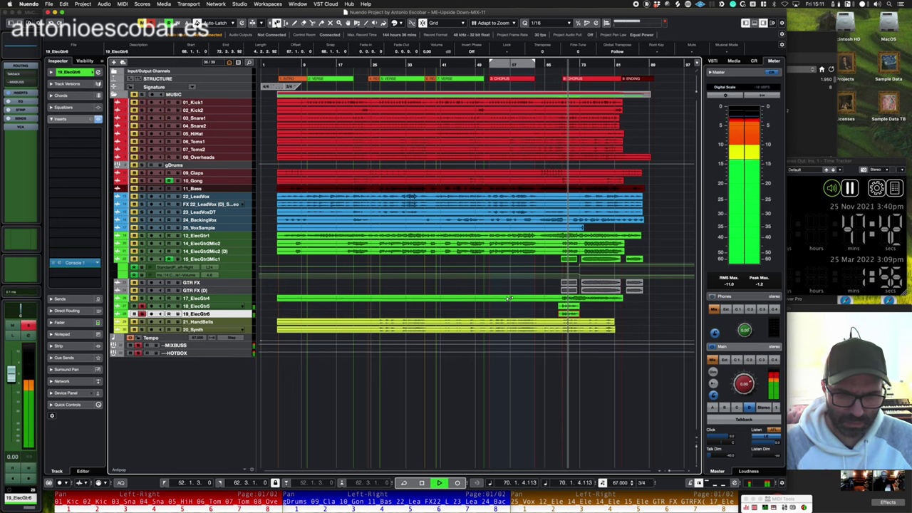
- Split the 17_ElecGtr4 clip at bar 68 and delete everything before the last chorus
{"action": "left_click", "coordinate": [559, 299], "text": "alt"}
{"action": "left_click", "coordinate": [545, 299]}
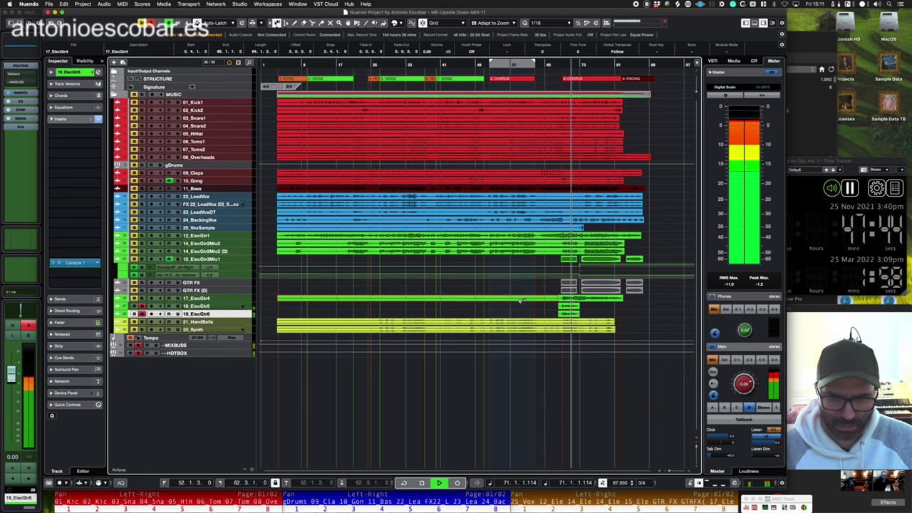
{"action": "key", "text": "Delete"}
{"action": "key", "text": "space"}
{"action": "key", "text": "space"}
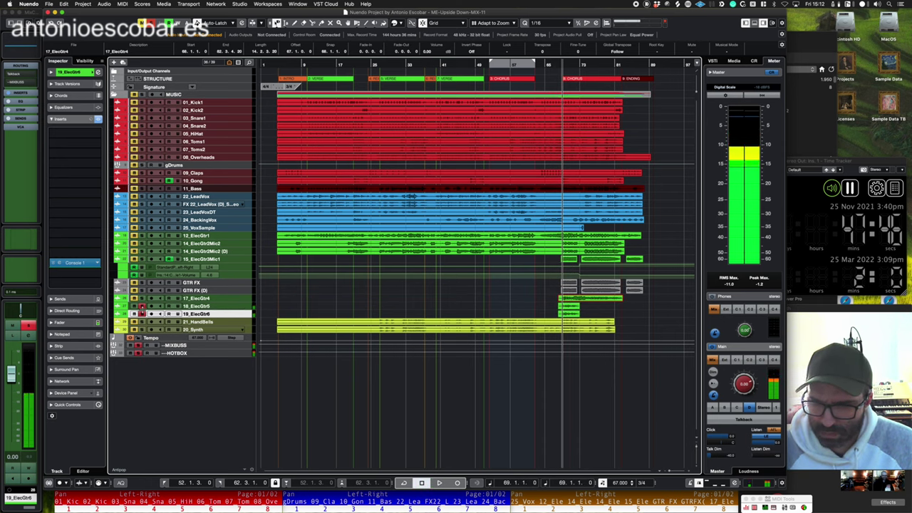
- Clear the solos on 18_ElecGtr5 and 19_ElecGtr6, and listen to 17_ElecGtr4 alone from the start of the last chorus
{"action": "left_click", "coordinate": [142, 306]}
{"action": "left_click", "coordinate": [142, 314]}
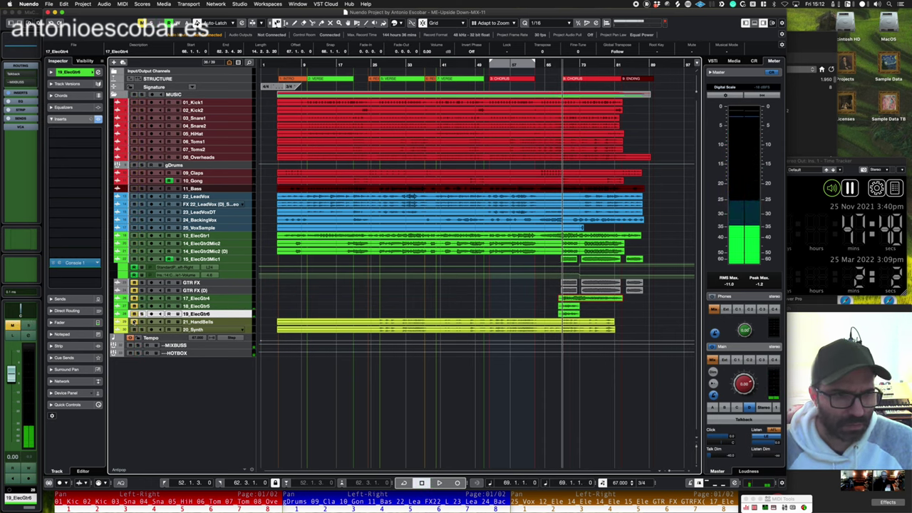
{"action": "left_click", "coordinate": [223, 300]}
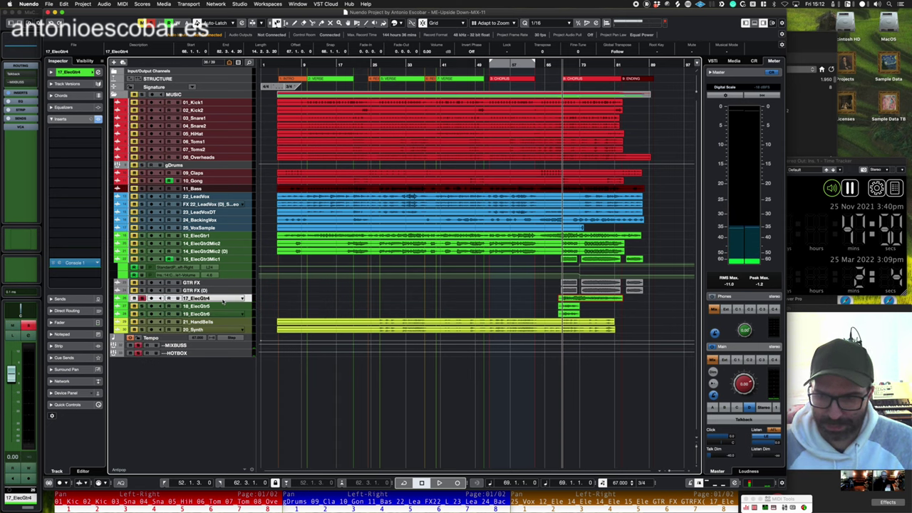
{"action": "key", "text": "space"}
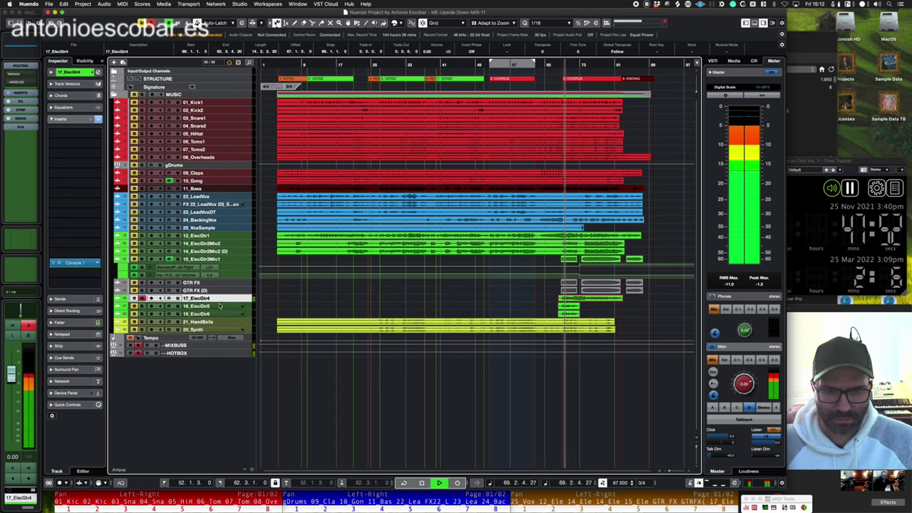
{"action": "key", "text": "space"}
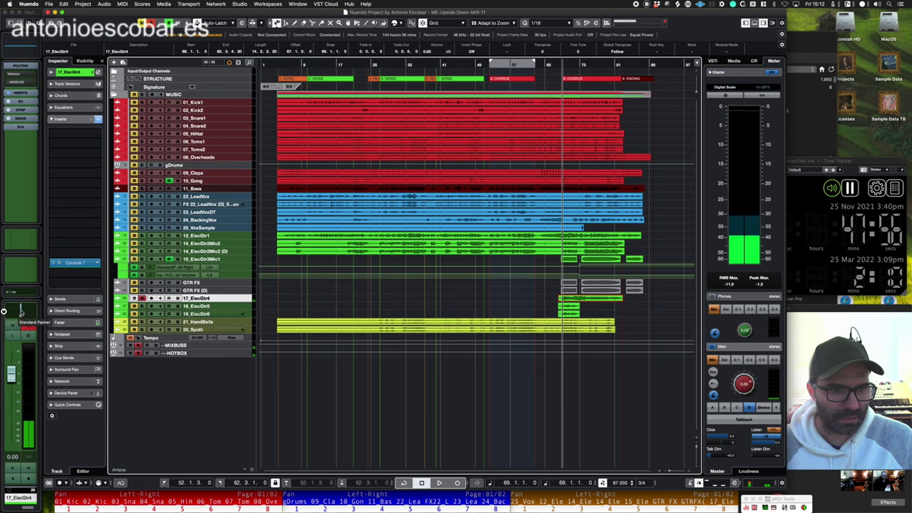
- Pan 17_ElecGtr4 to about R76, lower its fader to -4.73 and unmute it in the full mix
{"action": "left_click_drag", "start_coordinate": [20, 312], "coordinate": [26, 312]}
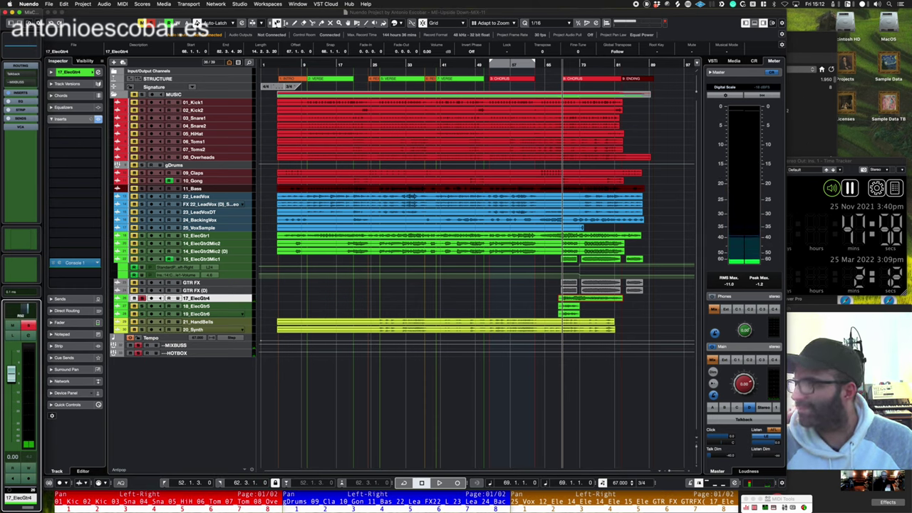
{"action": "key", "text": "space"}
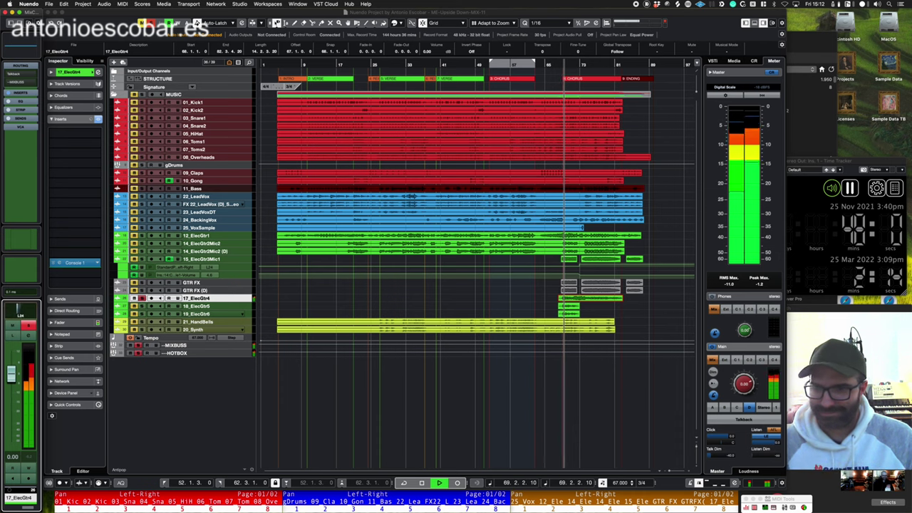
{"action": "left_click_drag", "start_coordinate": [12, 372], "coordinate": [16, 389]}
{"action": "key", "text": "space"}
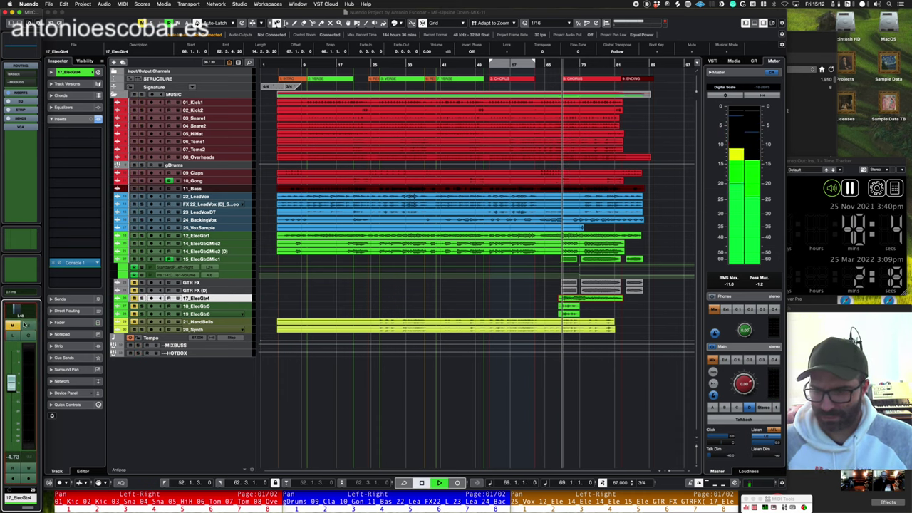
{"action": "key", "text": "space"}
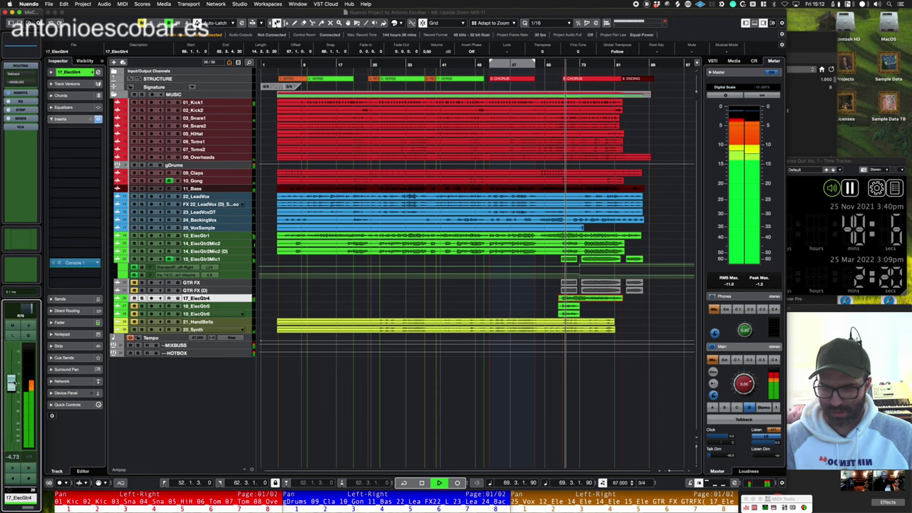
- Lower the 17_ElecGtr4 fader to -9.11 in the full mix
{"action": "left_click_drag", "start_coordinate": [12, 382], "coordinate": [11, 392]}
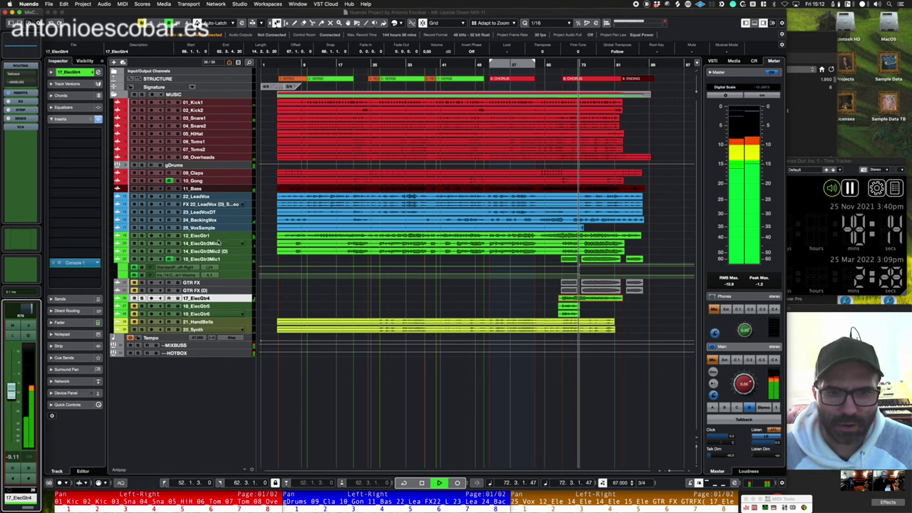
- Solo 25_VoxSample, play it around bar 73 and pan it to about L30
{"action": "left_click", "coordinate": [272, 227]}
{"action": "key", "text": "space"}
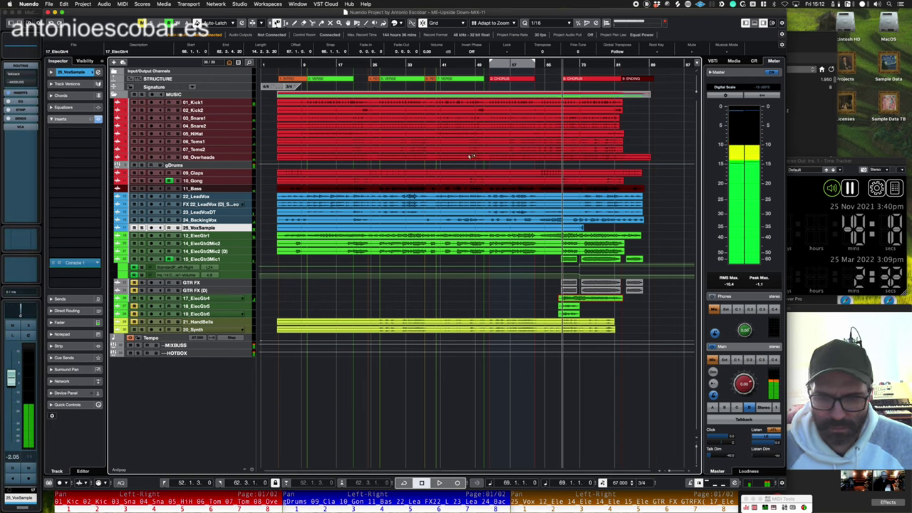
{"action": "left_click", "coordinate": [579, 65]}
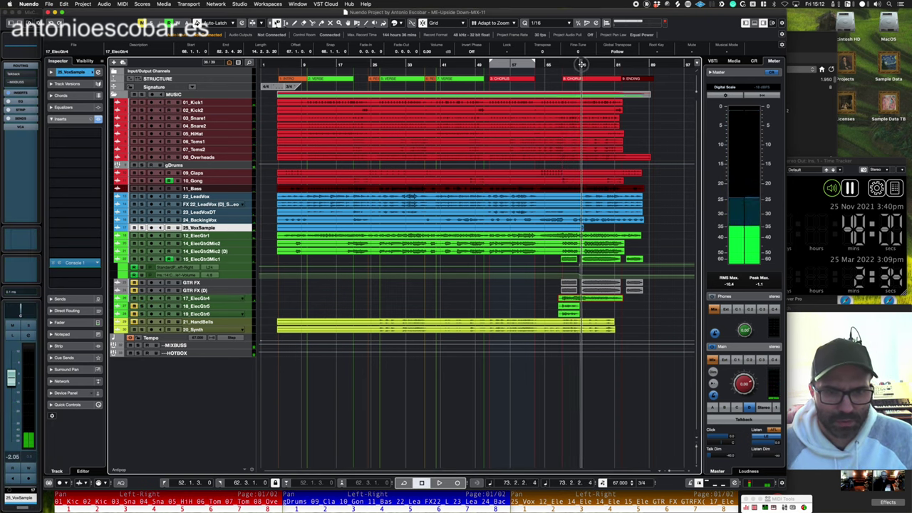
{"action": "key", "text": "space"}
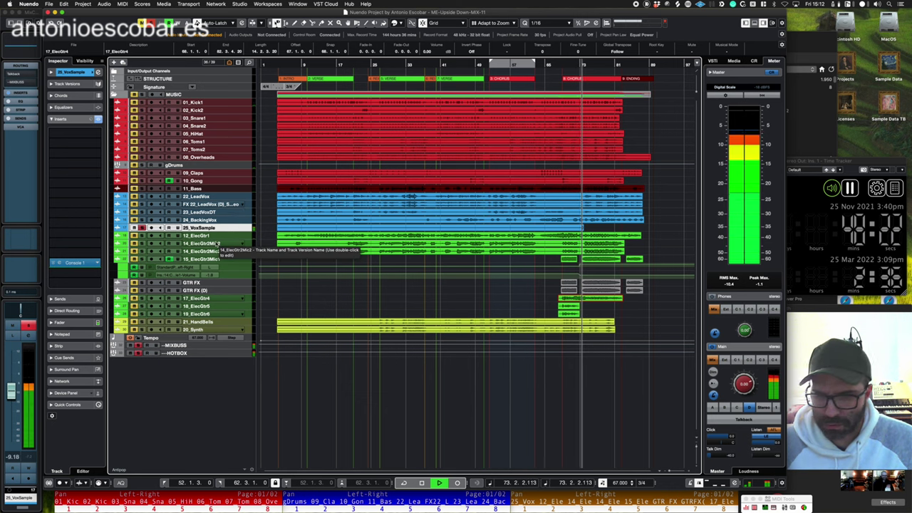
{"action": "key", "text": "KP_Subtract"}
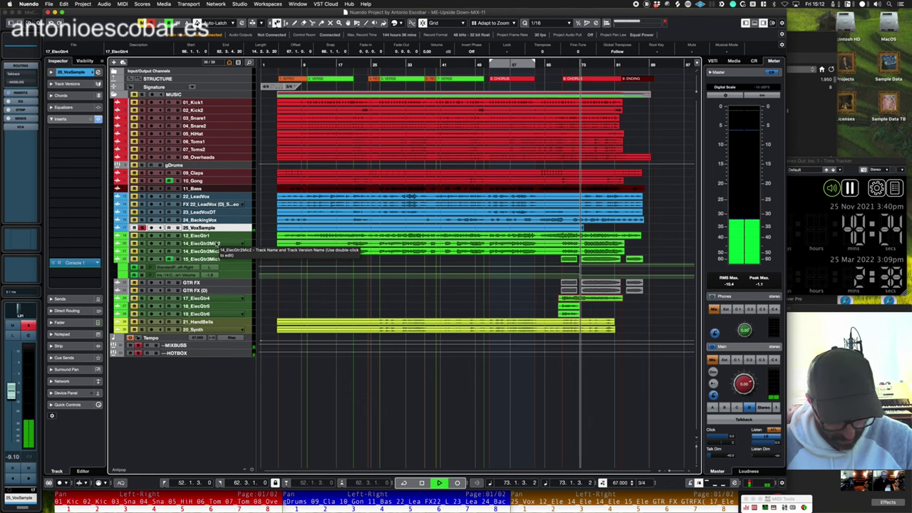
{"action": "key", "text": "KP_Subtract"}
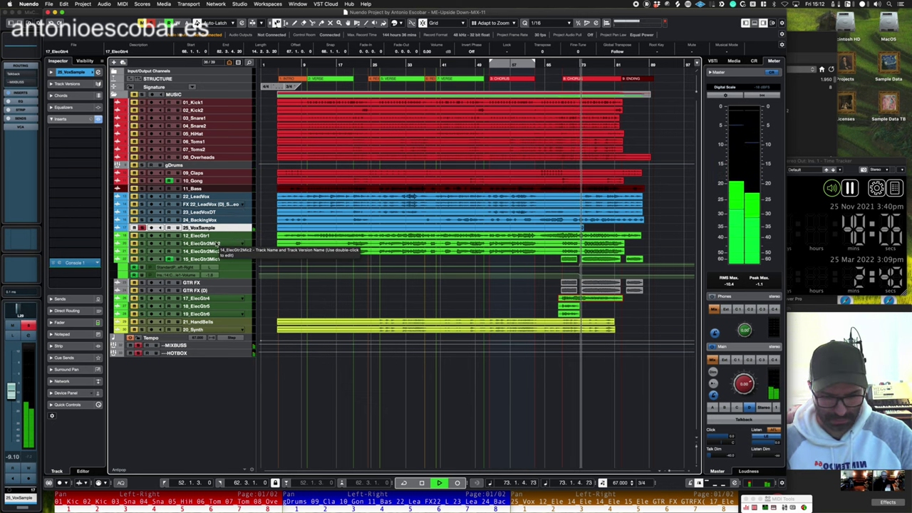
- Copy the ValhallaDelay insert from 24_BackingVox to 25_VoxSample and clear the solo on 25_VoxSample
{"action": "key", "text": "F3"}
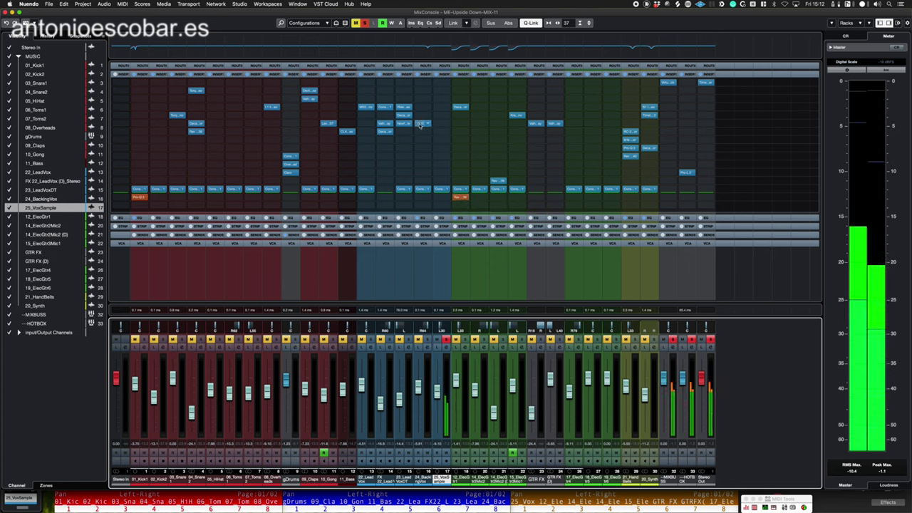
{"action": "left_click_drag", "start_coordinate": [458, 199], "coordinate": [441, 126]}
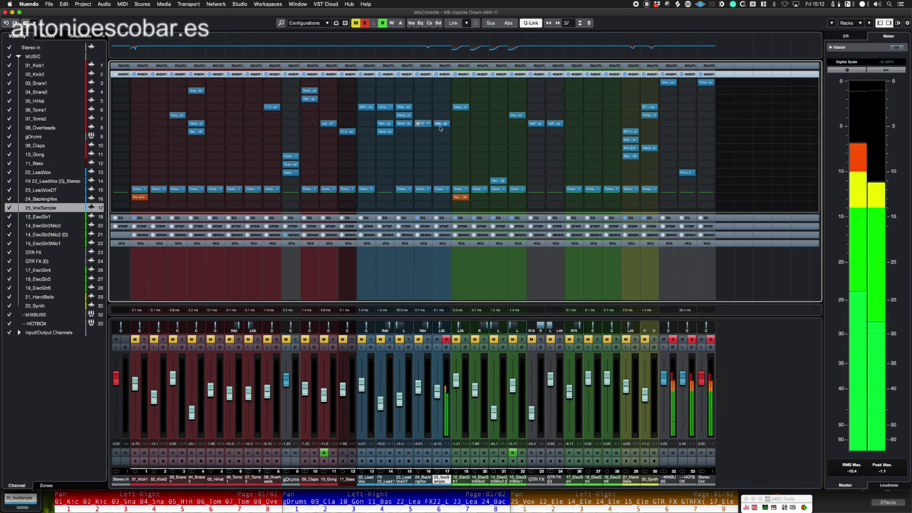
{"action": "key", "text": "F3"}
{"action": "key", "text": "s"}
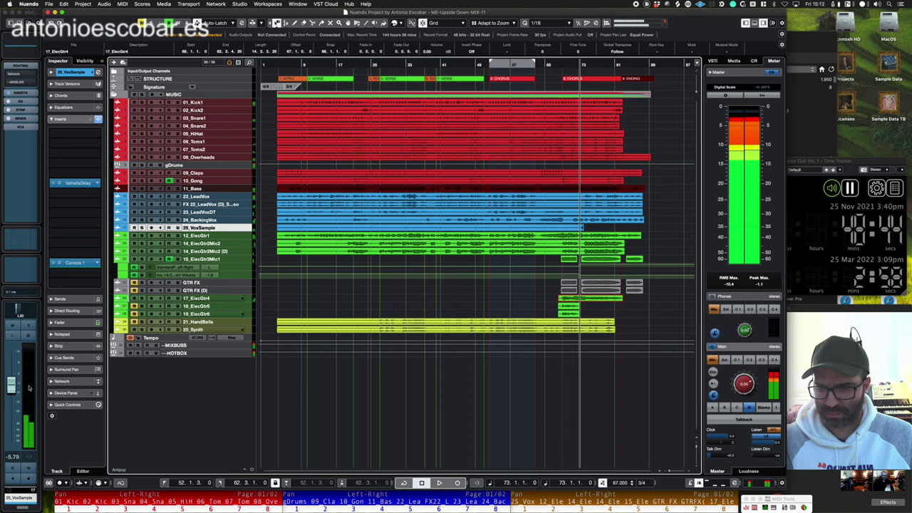
- Play the full mix around bar 73, panning 25_VoxSample hard left and lowering its fader to -9.30
{"action": "left_click_drag", "start_coordinate": [11, 388], "coordinate": [11, 388]}
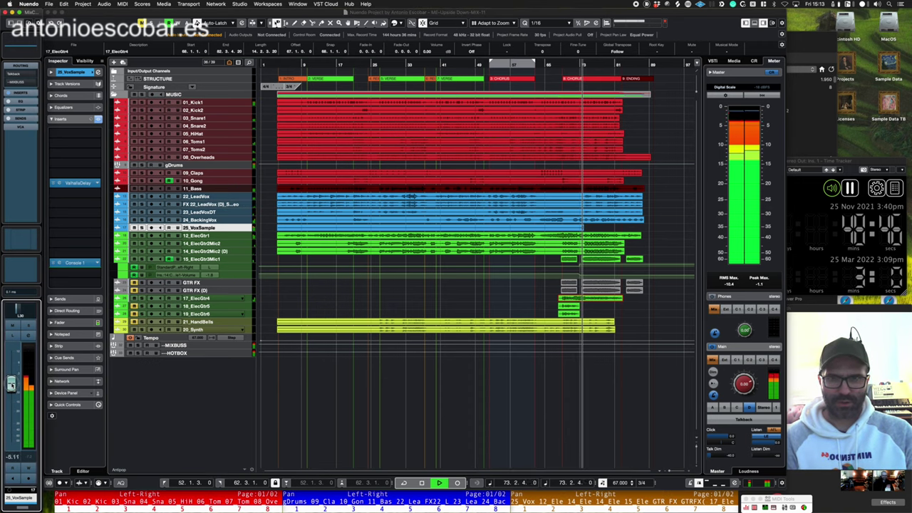
{"action": "key", "text": "space"}
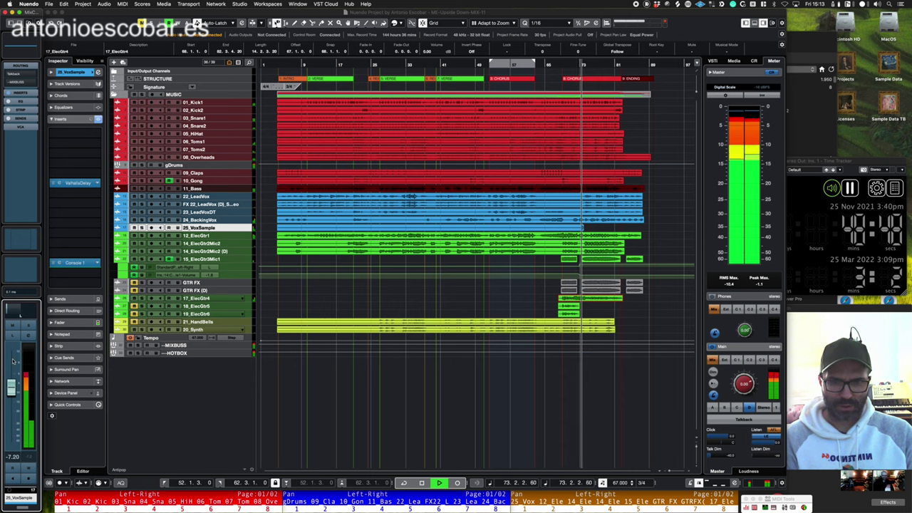
{"action": "left_click_drag", "start_coordinate": [12, 387], "coordinate": [11, 389]}
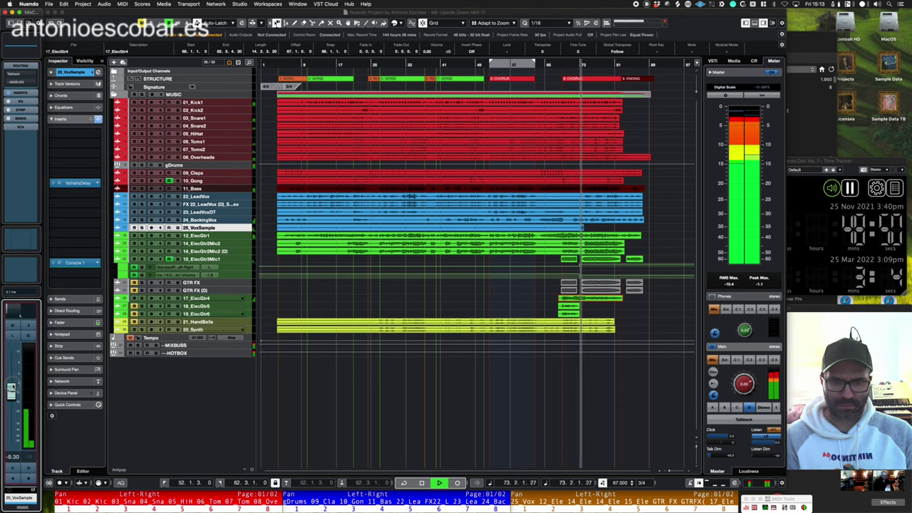
{"action": "left_click", "coordinate": [197, 299]}
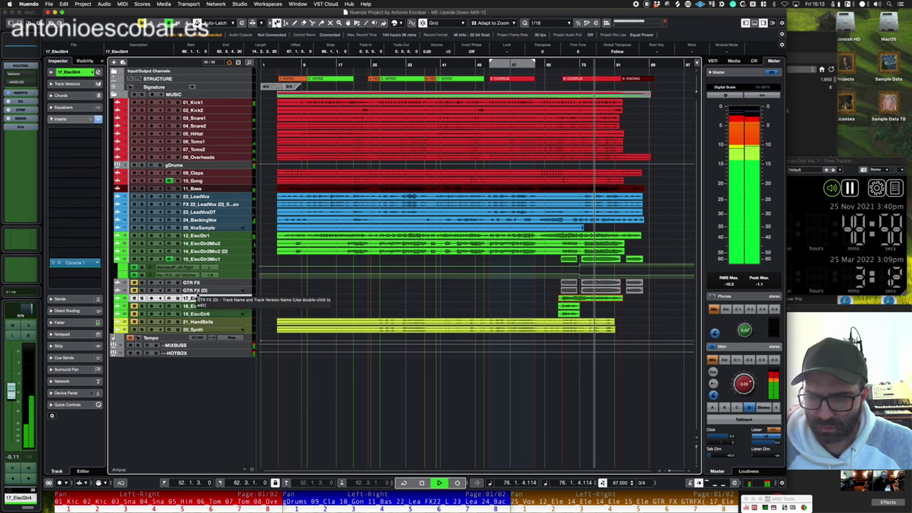
{"action": "key", "text": "s"}
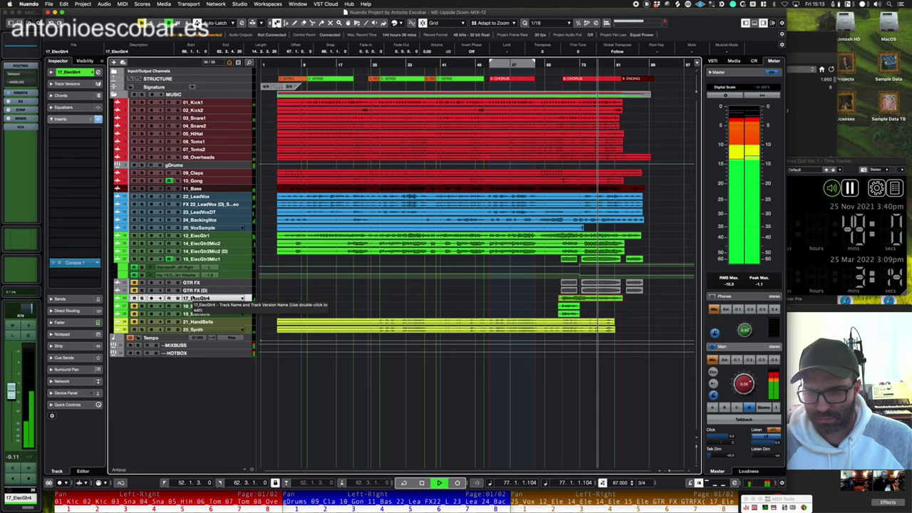
{"action": "left_click", "coordinate": [198, 259]}
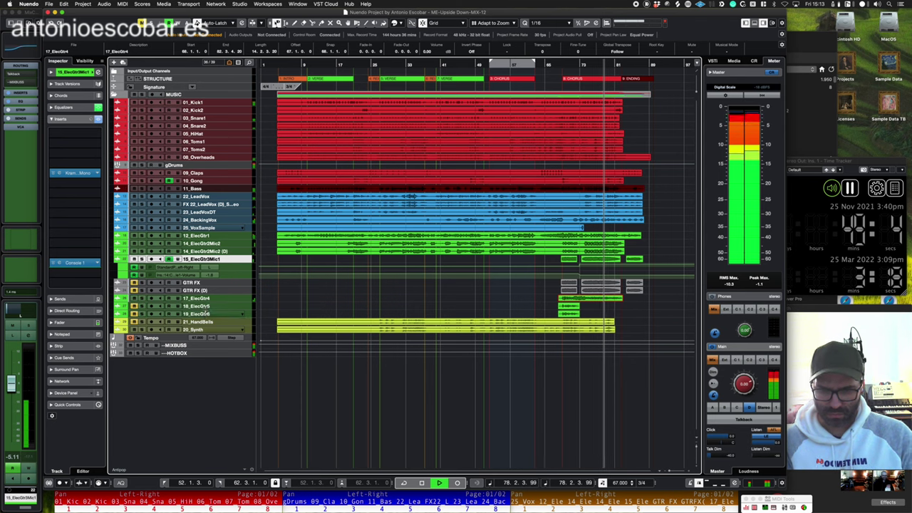
- Unmute 18_ElecGtr5 and 19_ElecGtr6 and solo them together from the start of the last chorus
{"action": "left_click", "coordinate": [203, 307]}
{"action": "left_click", "coordinate": [200, 314]}
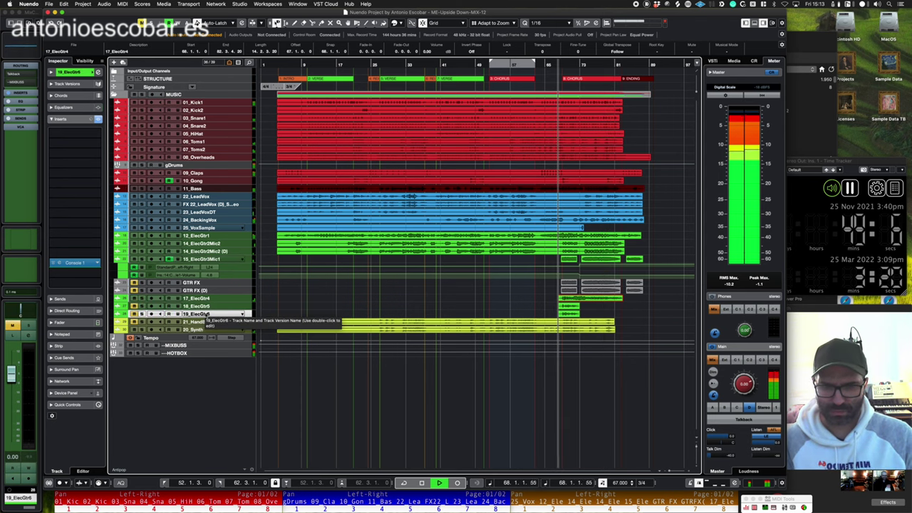
{"action": "left_click", "coordinate": [134, 314]}
{"action": "left_click", "coordinate": [134, 306]}
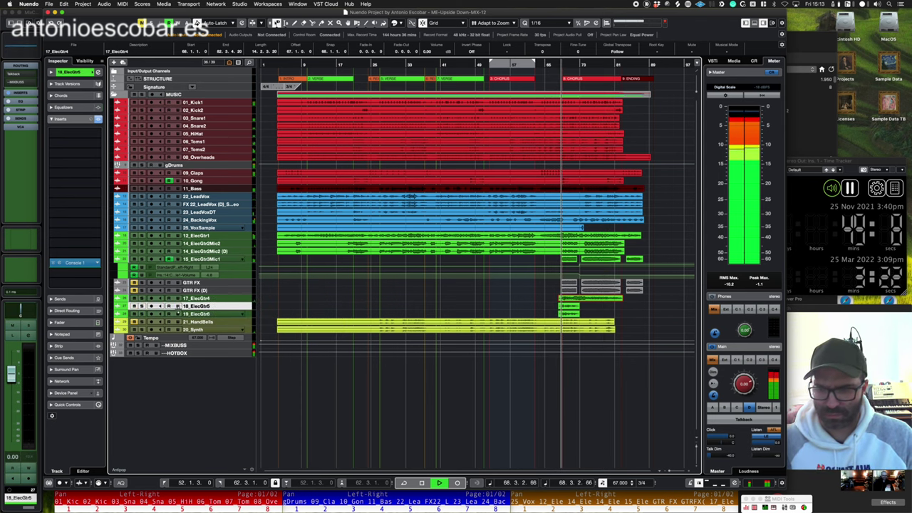
{"action": "left_click", "coordinate": [197, 315], "text": "shift"}
{"action": "key", "text": "s"}
- Pan 19_ElecGtr6 hard right and 18_ElecGtr5 hard left
{"action": "left_click", "coordinate": [197, 314]}
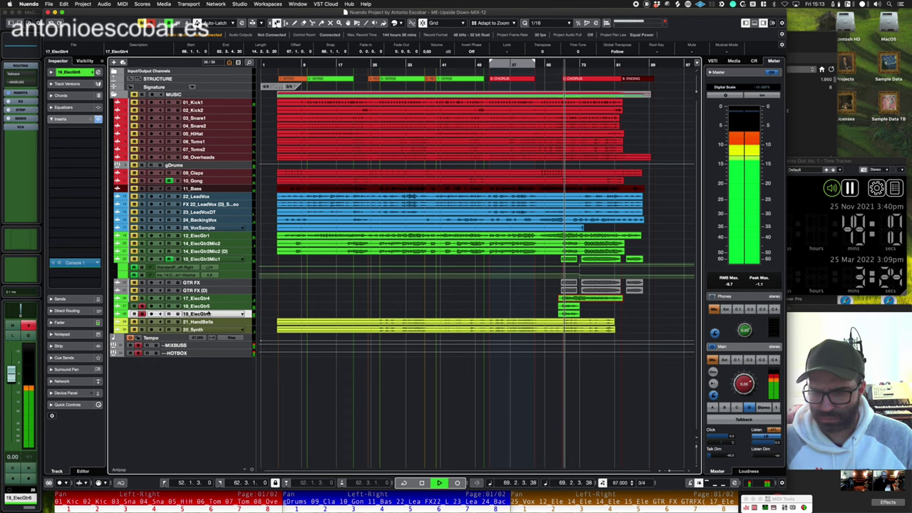
{"action": "key", "text": "Up"}
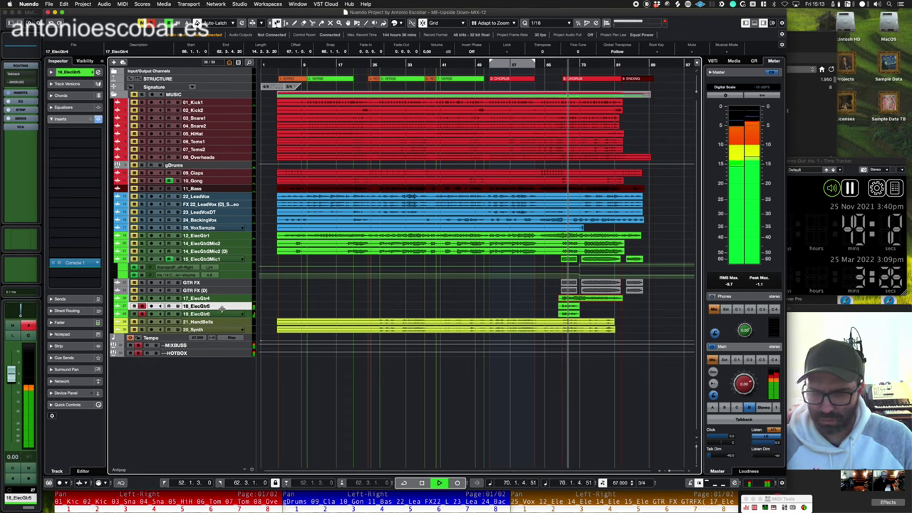
- Stop playback and insert the Amp Room plug-in on both 18_ElecGtr5 and 19_ElecGtr6
{"action": "left_click", "coordinate": [206, 314]}
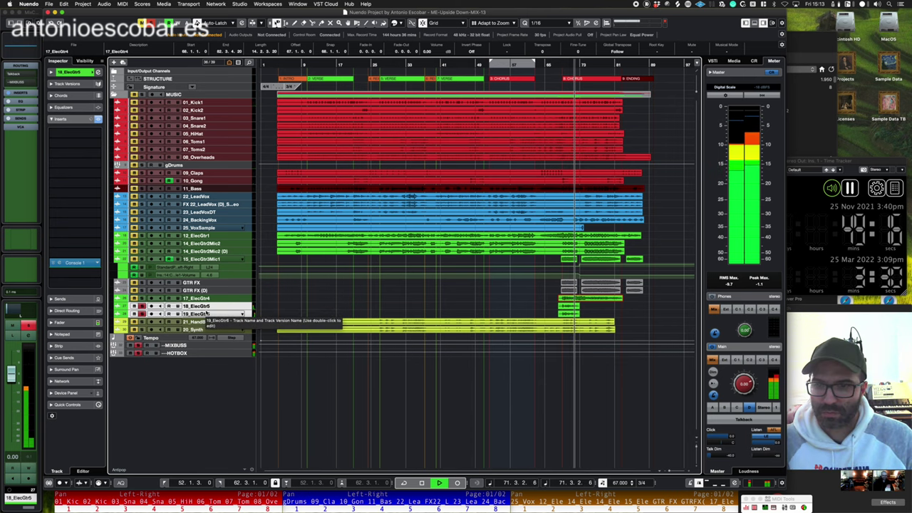
{"action": "key", "text": "space"}
{"action": "left_click", "coordinate": [88, 163]}
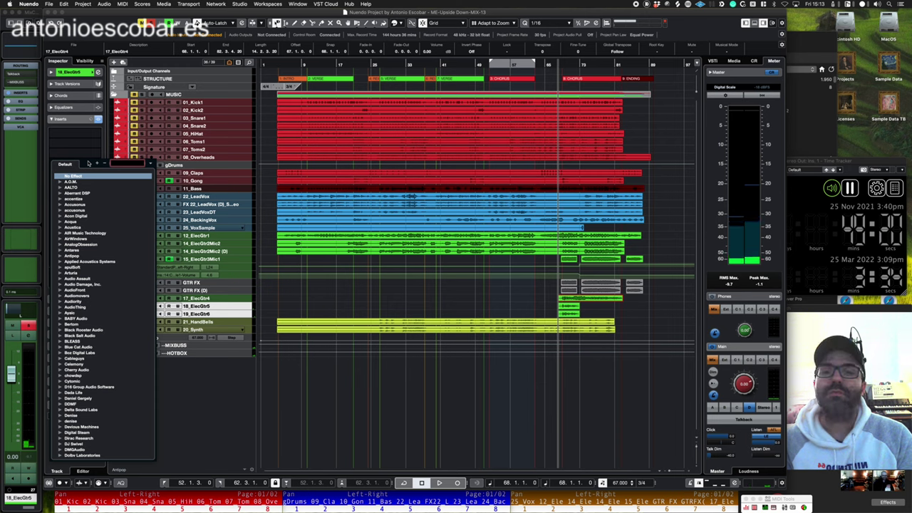
{"action": "type", "text": "amp r"}
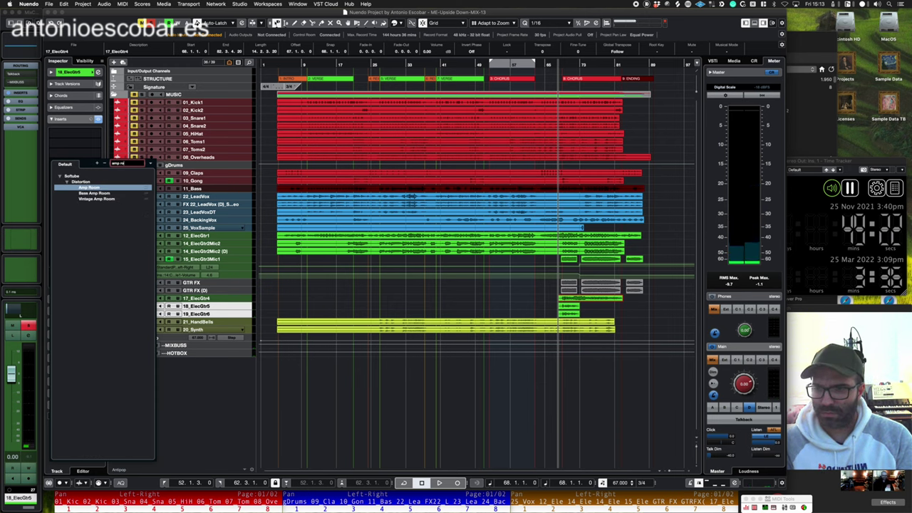
{"action": "type", "text": "o"}
{"action": "key", "text": "Return"}
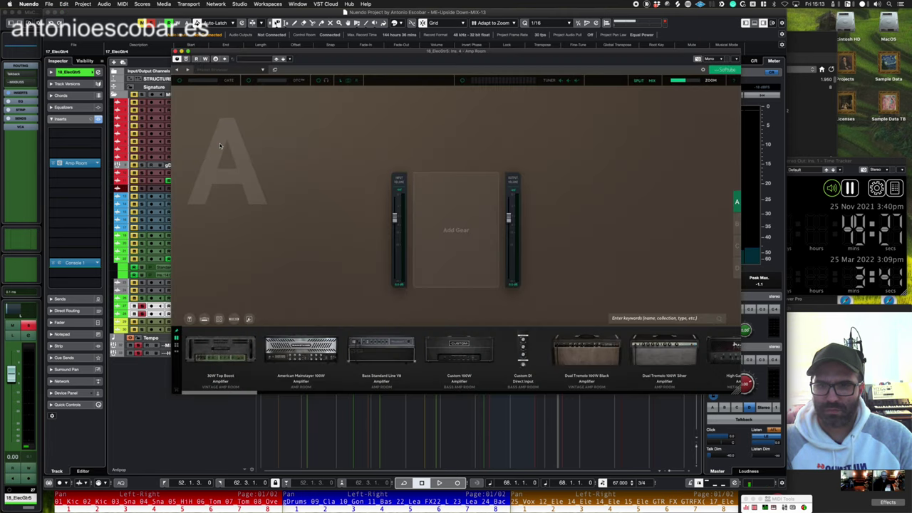
- Start playback and search Amp Room's preset collection for "surf"
{"action": "key", "text": "space"}
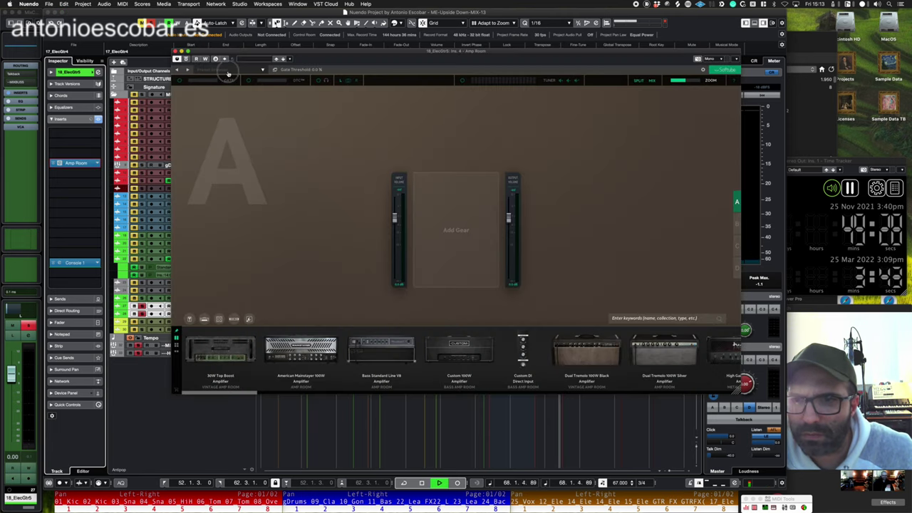
{"action": "left_click", "coordinate": [228, 74]}
{"action": "left_click", "coordinate": [270, 74]}
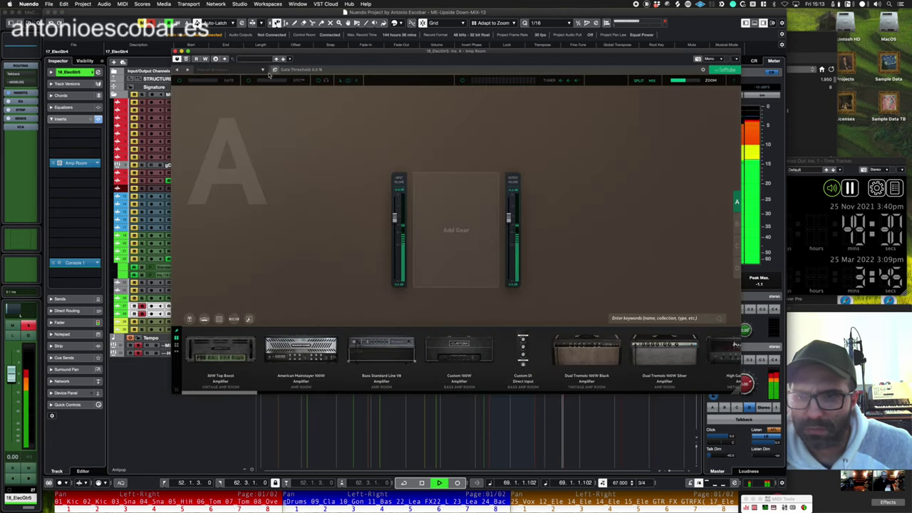
{"action": "left_click", "coordinate": [231, 74]}
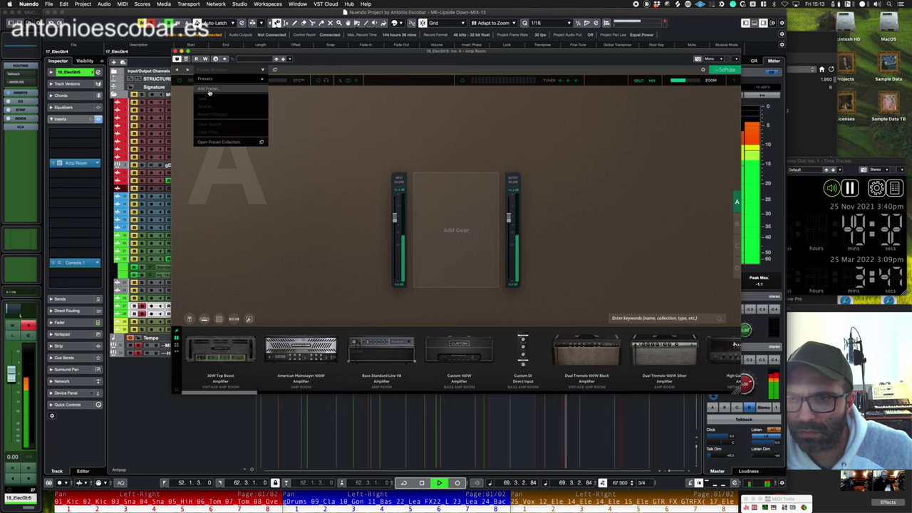
{"action": "left_click", "coordinate": [277, 158]}
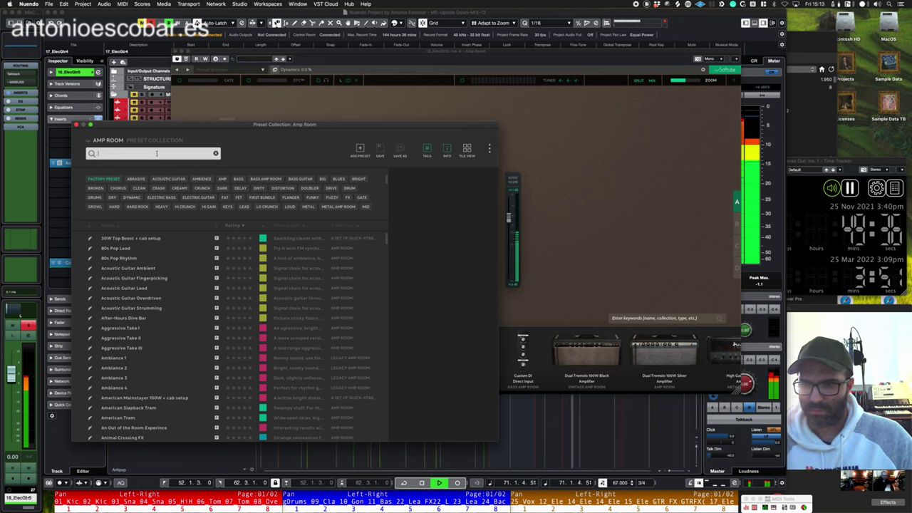
{"action": "type", "text": "surf"}
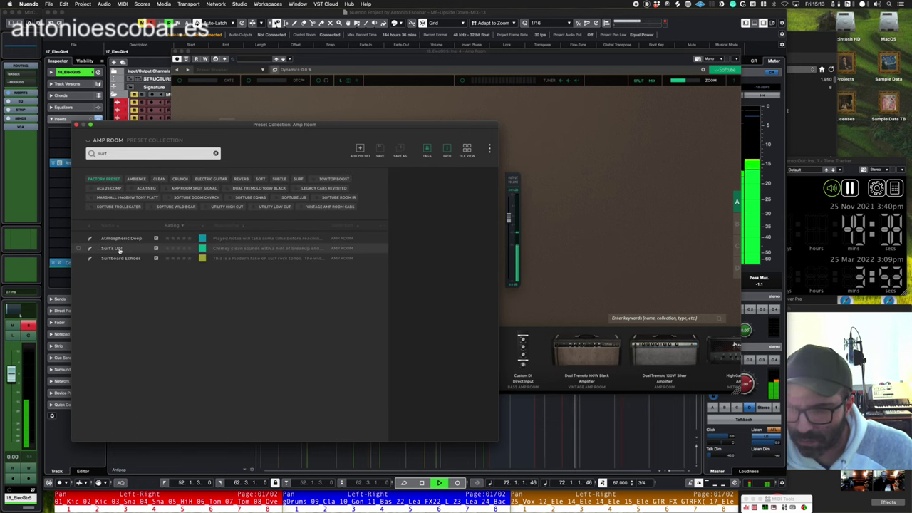
- Audition the Surf's Up!, Surfboard Echoes and Atmospheric Deep presets, load Surf's Up! and close the Amp Room windows
{"action": "left_click", "coordinate": [119, 250]}
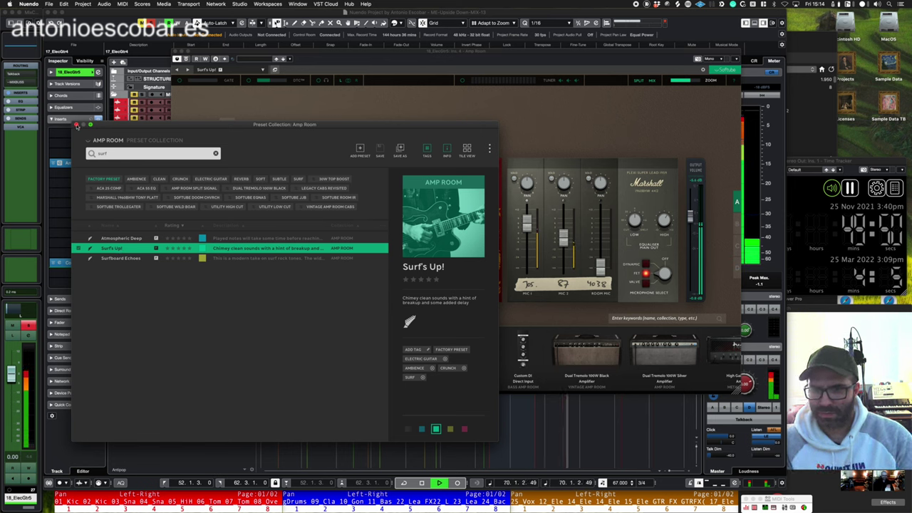
{"action": "left_click", "coordinate": [107, 257]}
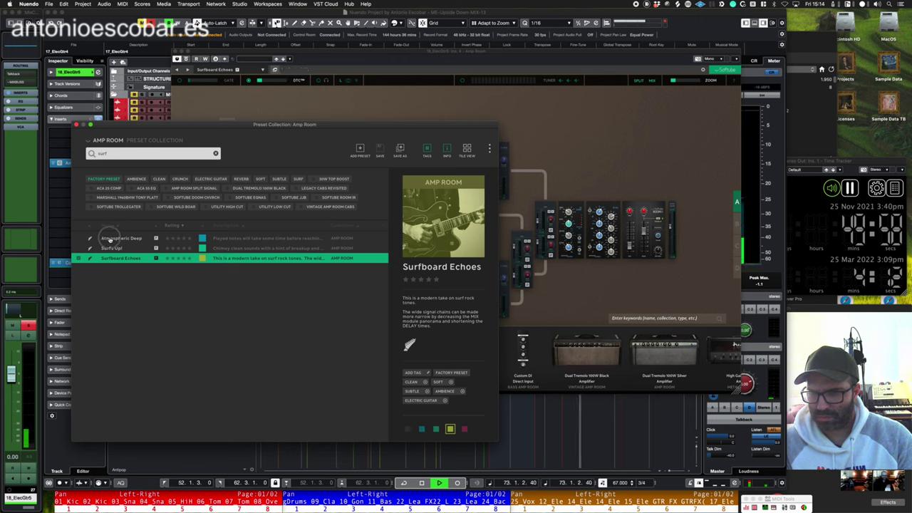
{"action": "left_click", "coordinate": [109, 239]}
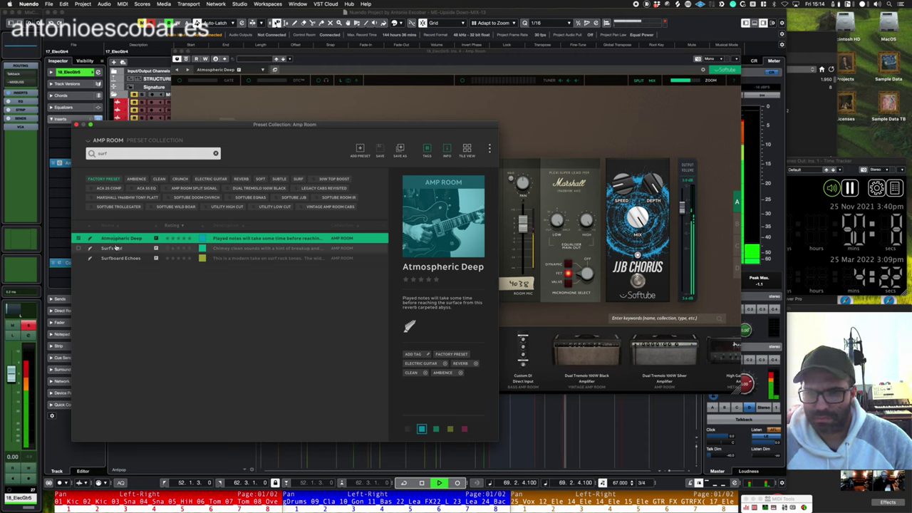
{"action": "left_click", "coordinate": [110, 248]}
{"action": "left_click", "coordinate": [78, 125]}
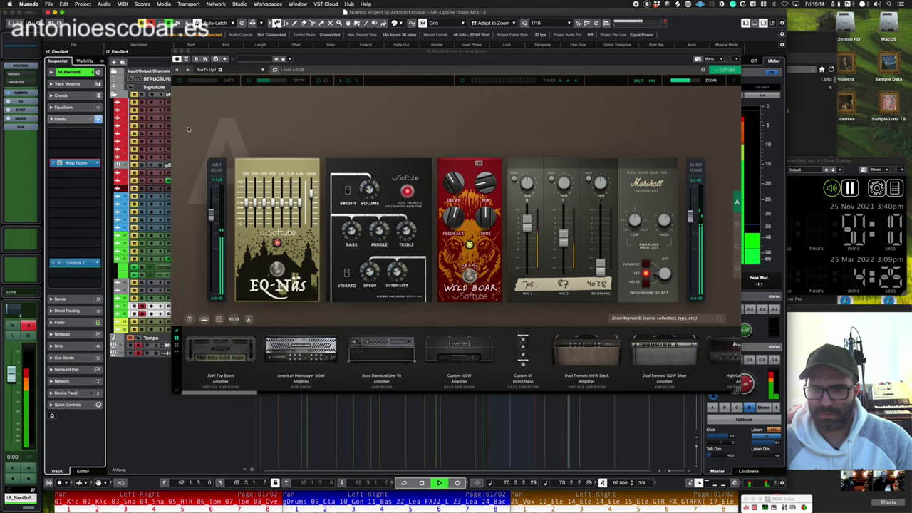
{"action": "left_click", "coordinate": [176, 53]}
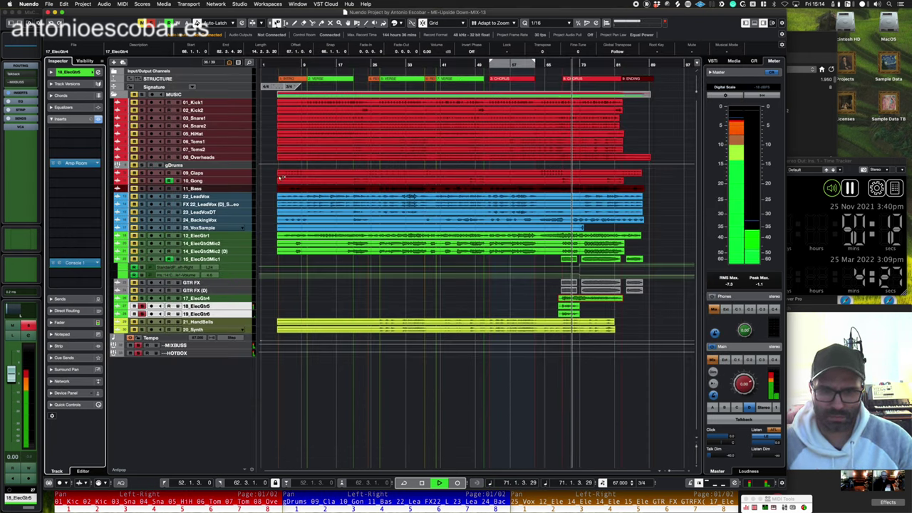
- Turn off Q-Link in the mixer and copy the Amp Room insert from 18_ElecGtr5 to 19_ElecGtr6
{"action": "key", "text": "F3"}
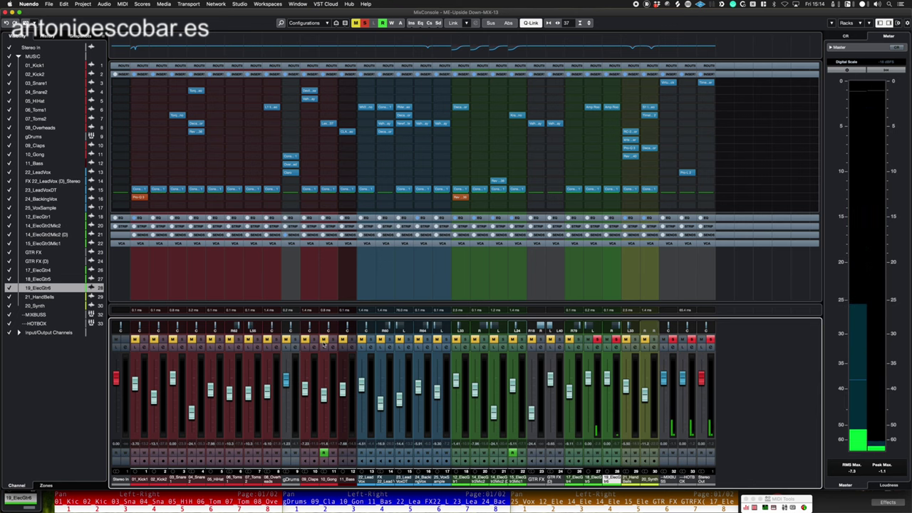
{"action": "left_click_drag", "start_coordinate": [613, 109], "coordinate": [612, 109]}
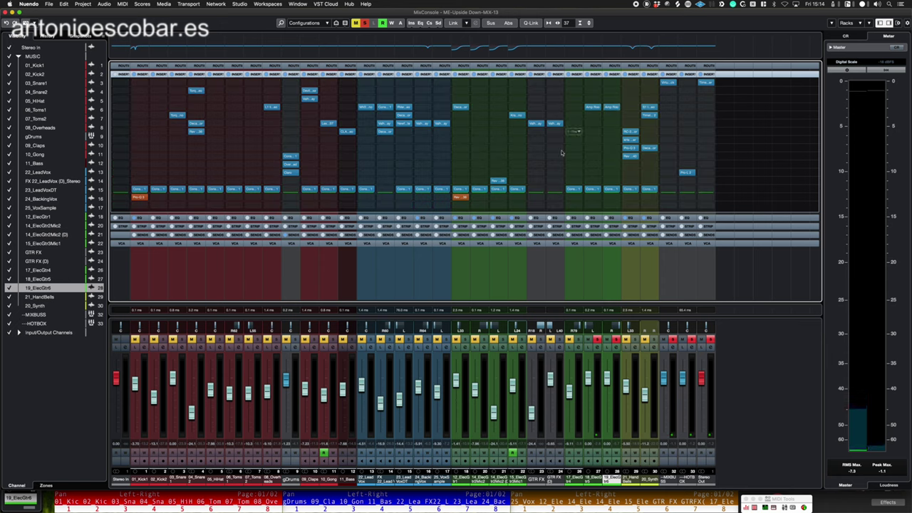
- Return to the project view, lower 18_ElecGtr5 and 19_ElecGtr6 to about -10.5 dB during playback, and take both out of solo
{"action": "left_click", "coordinate": [585, 483]}
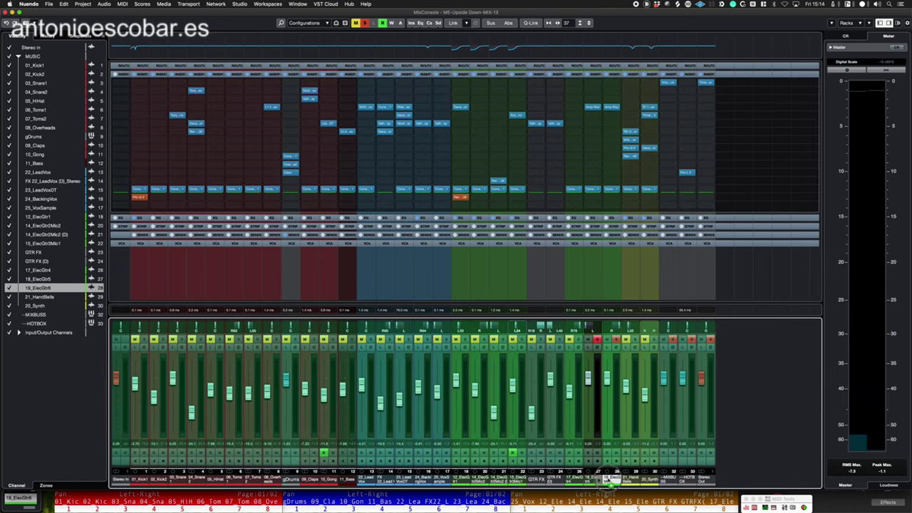
{"action": "key", "text": "F3"}
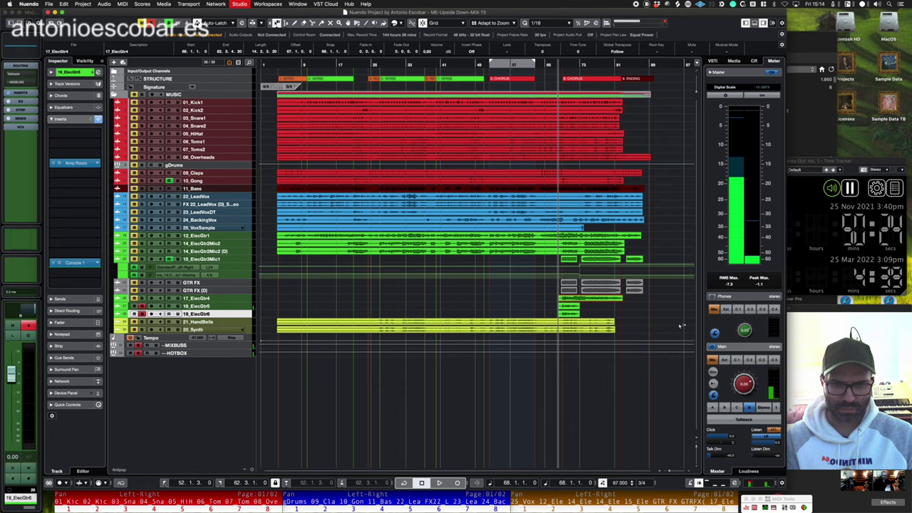
{"action": "key", "text": "space"}
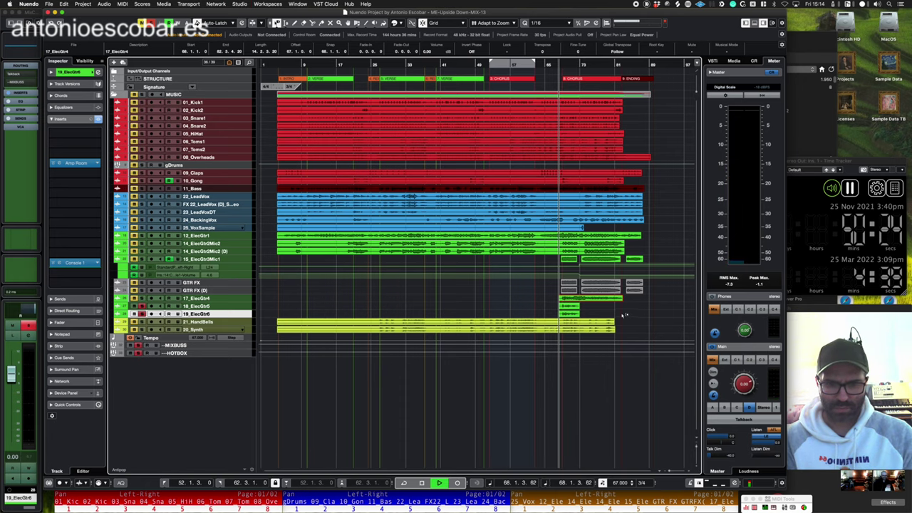
{"action": "left_click", "coordinate": [208, 305]}
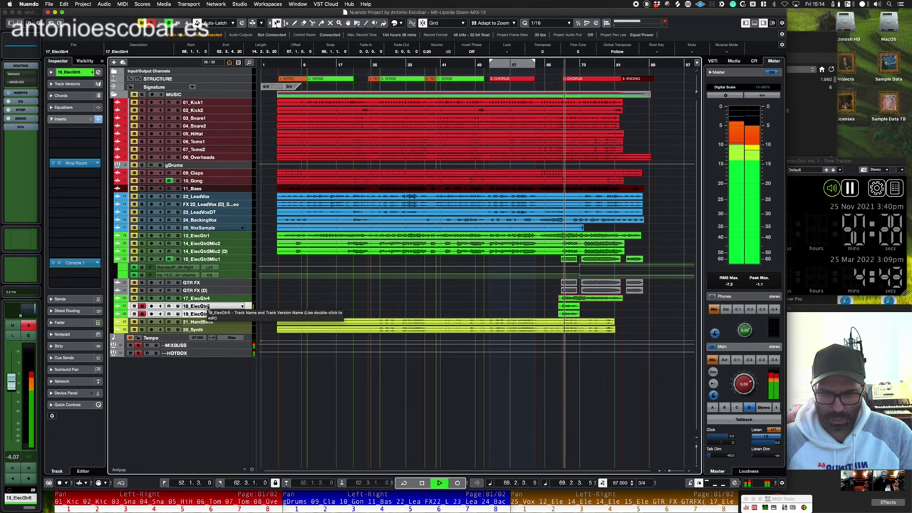
{"action": "key", "text": "Down"}
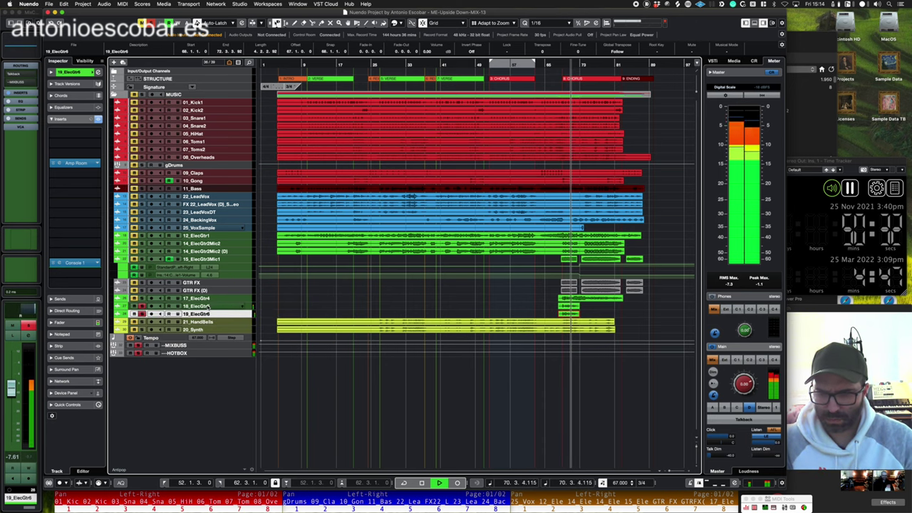
{"action": "left_click", "coordinate": [208, 306], "text": "shift"}
{"action": "key", "text": "space"}
{"action": "key", "text": "s"}
{"action": "key", "text": "space"}
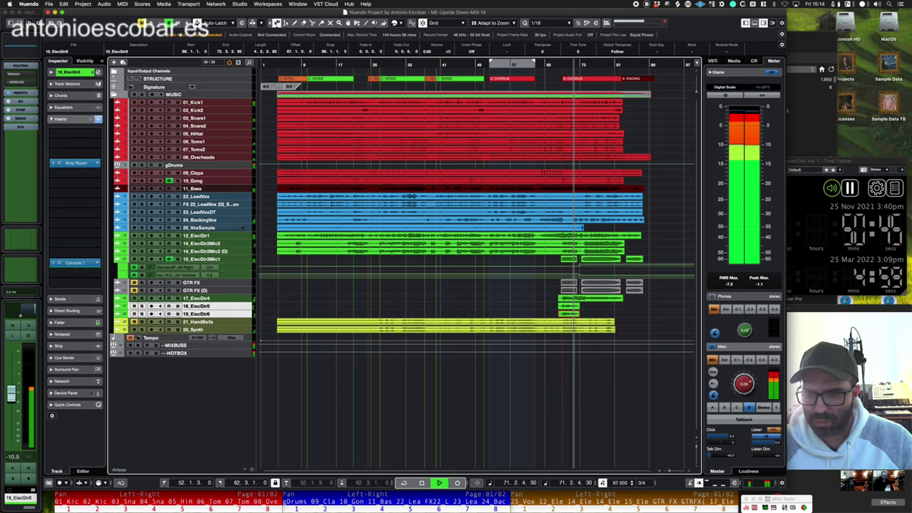
- Solo 01_Kick1 during playback, raise its level to about 1.13 dB and bring it back into the full mix
{"action": "left_click", "coordinate": [125, 103]}
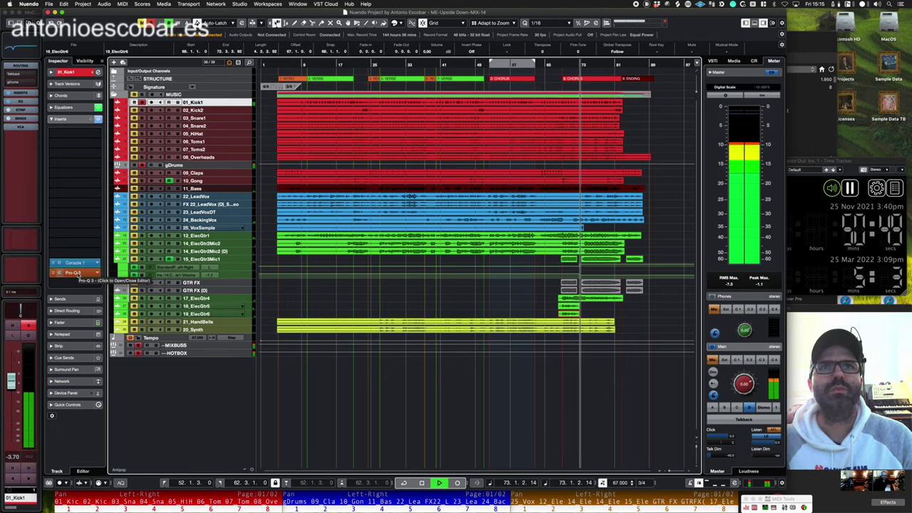
{"action": "key", "text": "space"}
{"action": "key", "text": "space"}
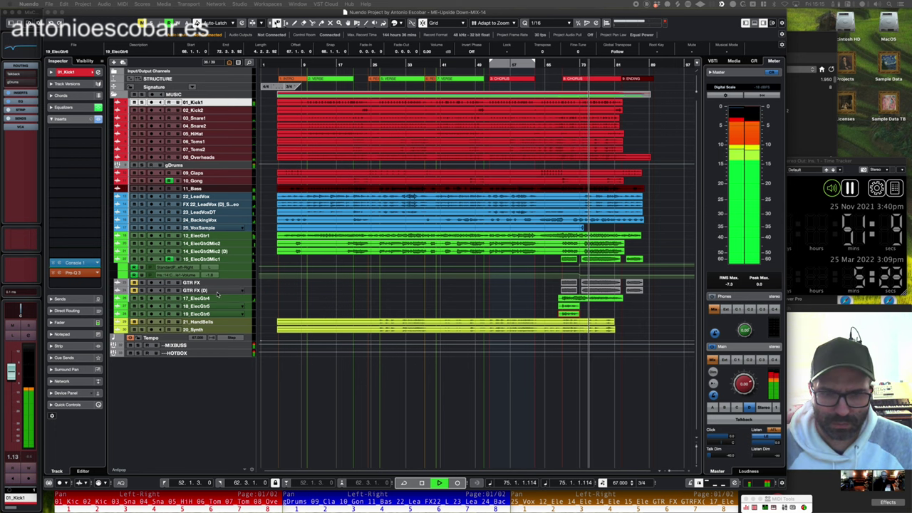
- Play from the first chorus, unmute GTR FX and GTR FX (D), and lower their level to about -28.3 dB
{"action": "left_click", "coordinate": [230, 261]}
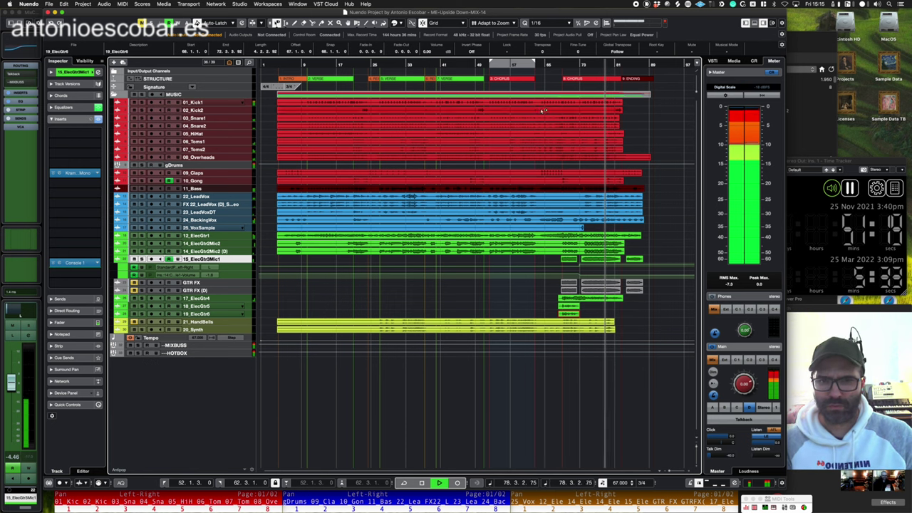
{"action": "left_click", "coordinate": [490, 66]}
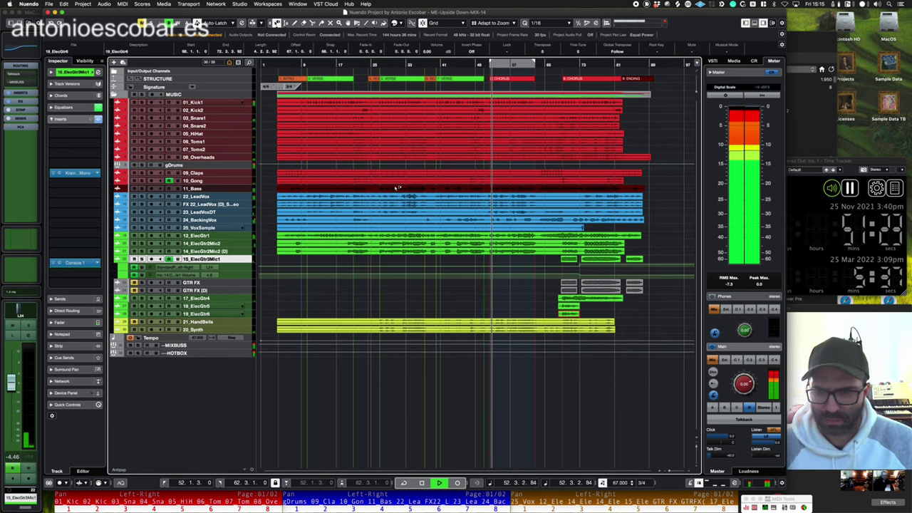
{"action": "left_click", "coordinate": [212, 284]}
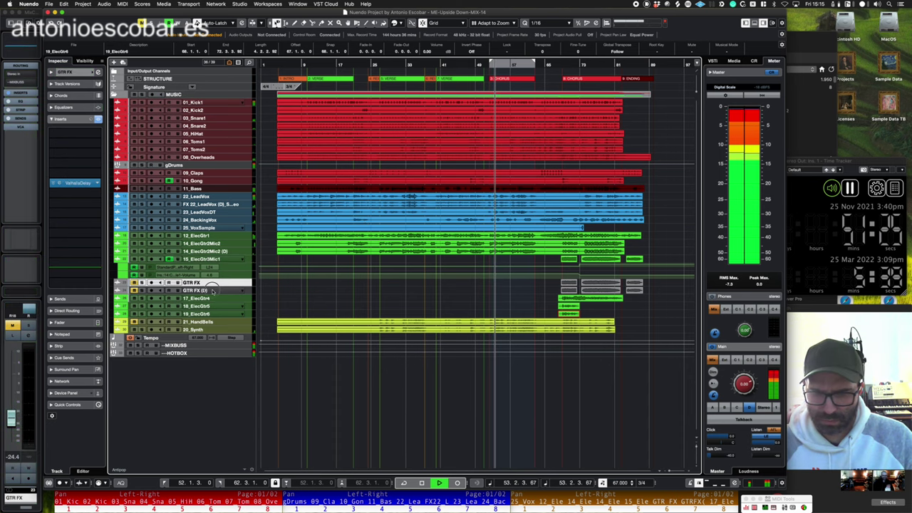
{"action": "left_click", "coordinate": [213, 291], "text": "shift"}
{"action": "key", "text": "m"}
{"action": "key", "text": "n"}
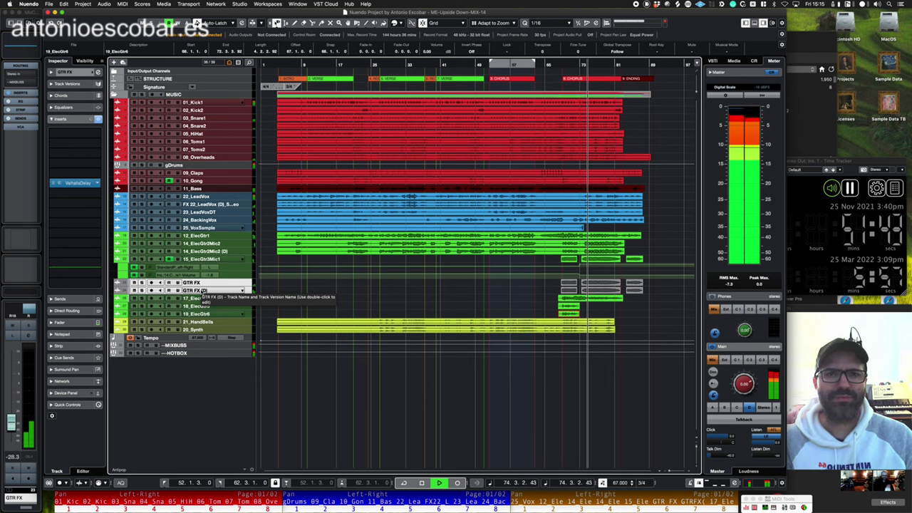
- Raise the gain of the Pro-L 2 limiter on the --HOTBOX group and close the plug-in window
{"action": "left_click", "coordinate": [182, 353]}
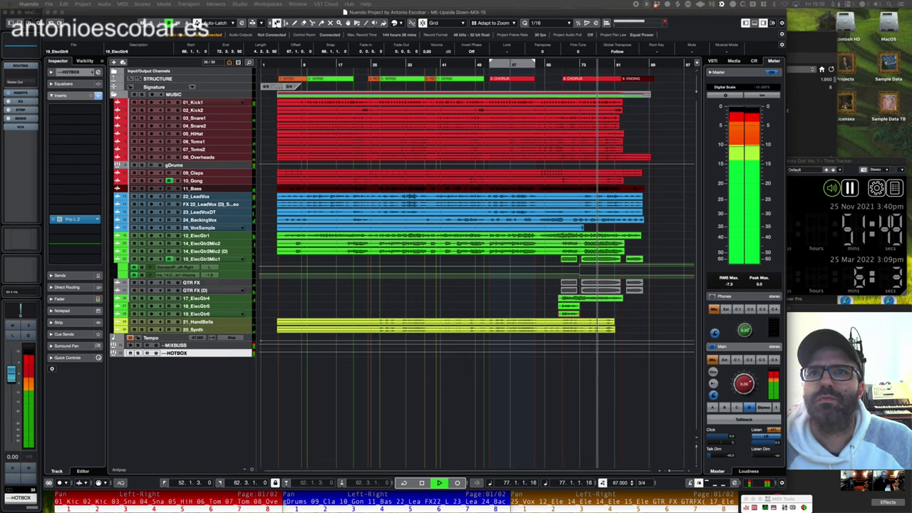
{"action": "left_click", "coordinate": [69, 221]}
{"action": "left_click_drag", "start_coordinate": [239, 17], "coordinate": [228, 175]}
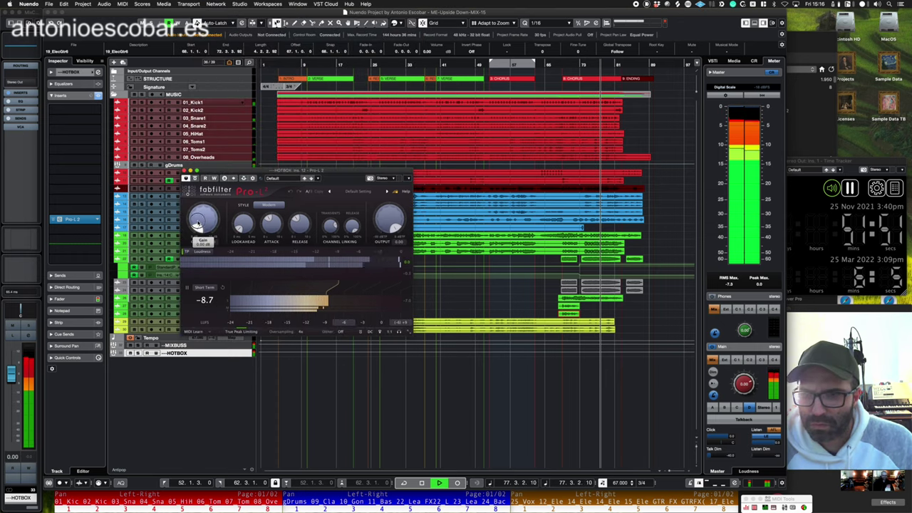
{"action": "left_click_drag", "start_coordinate": [200, 219], "coordinate": [181, 18]}
{"action": "left_click", "coordinate": [159, 17]}
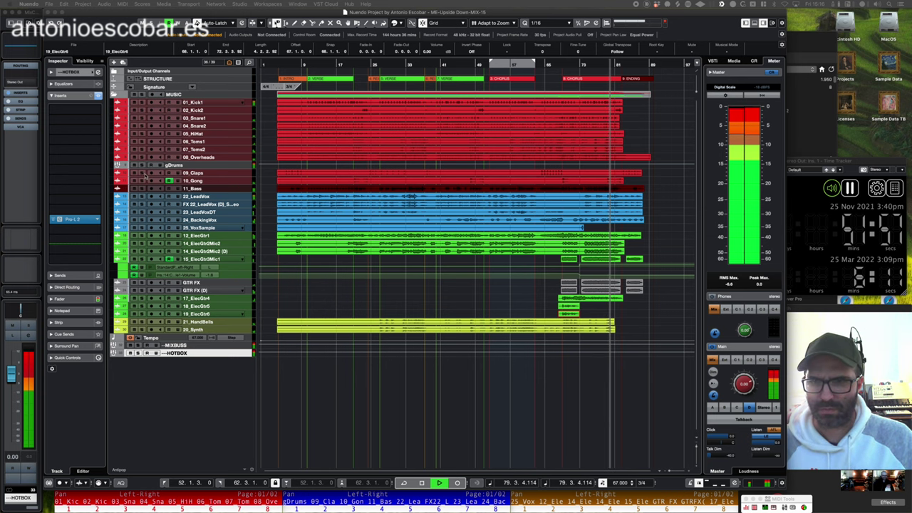
- Move playback to the song's start, stop it, and insert Gullfoss Master on the --MIXBUSS group
{"action": "left_click", "coordinate": [271, 65]}
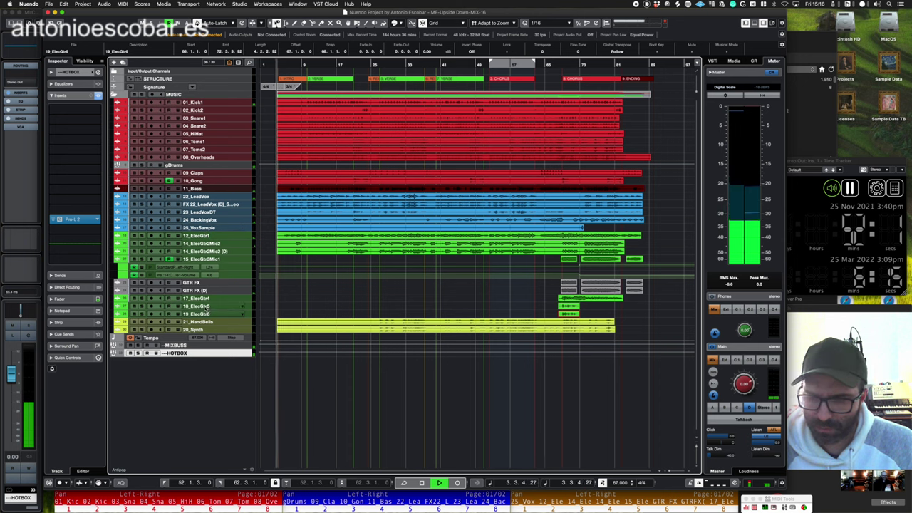
{"action": "left_click", "coordinate": [197, 346]}
{"action": "key", "text": "space"}
{"action": "left_click", "coordinate": [98, 168]}
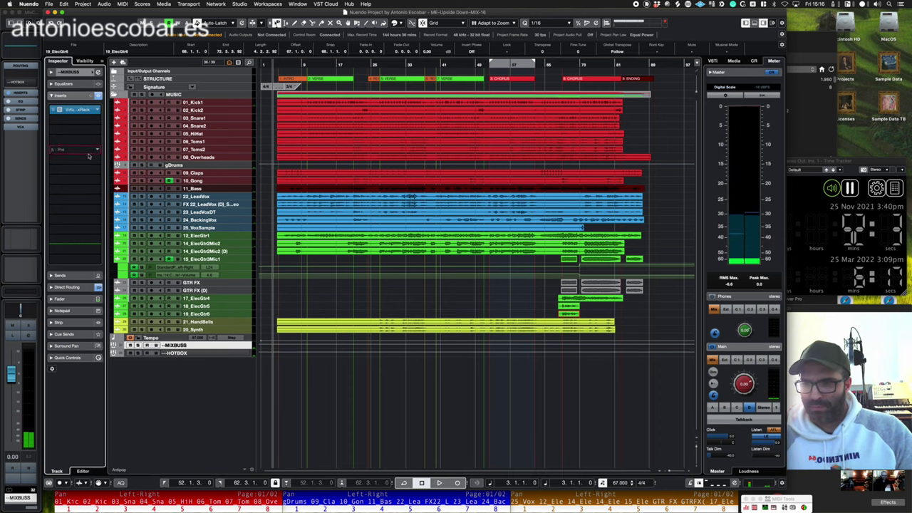
{"action": "type", "text": "gullfoss mast"}
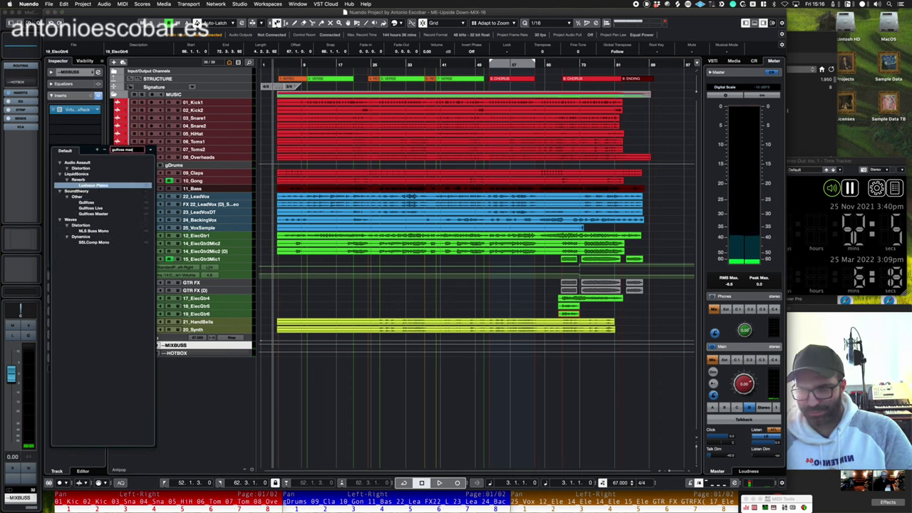
{"action": "double_click", "coordinate": [102, 200]}
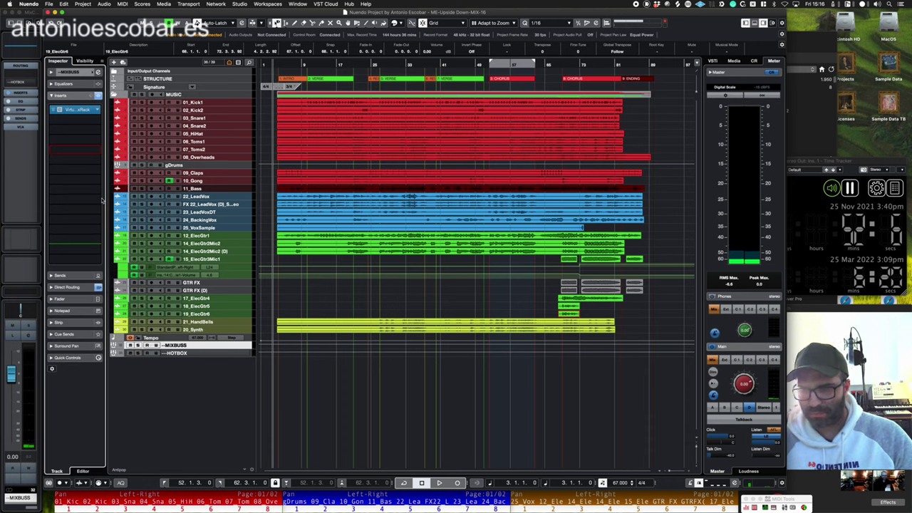
- Insert the bx_townhouse Buss Compressor on --MIXBUSS directly after Gullfoss Master
{"action": "left_click", "coordinate": [84, 160]}
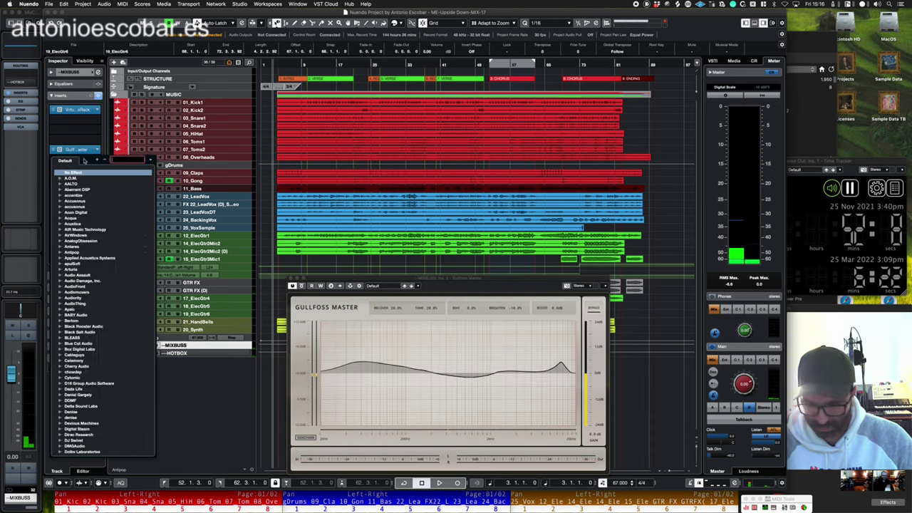
{"action": "type", "text": "tow"}
{"action": "key", "text": "Return"}
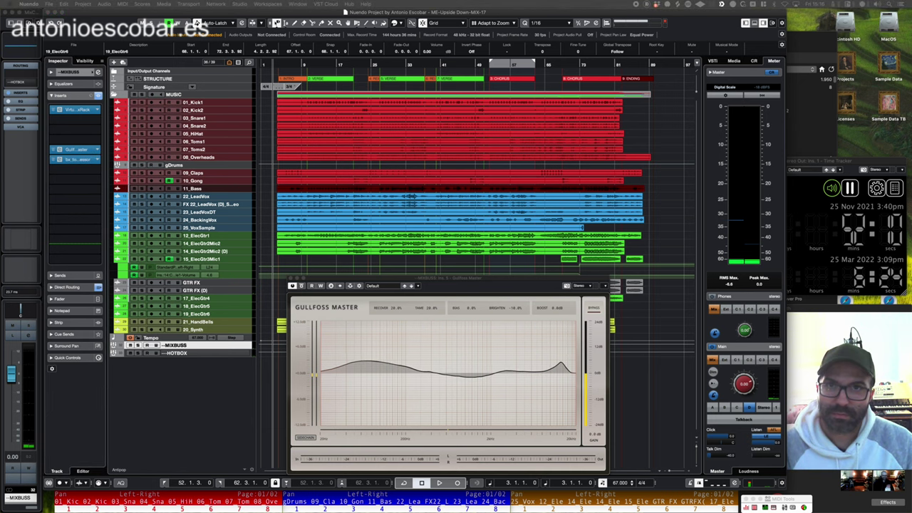
- Play the first chorus and adjust the threshold of the bx_townhouse Buss Compressor
{"action": "key", "text": "space"}
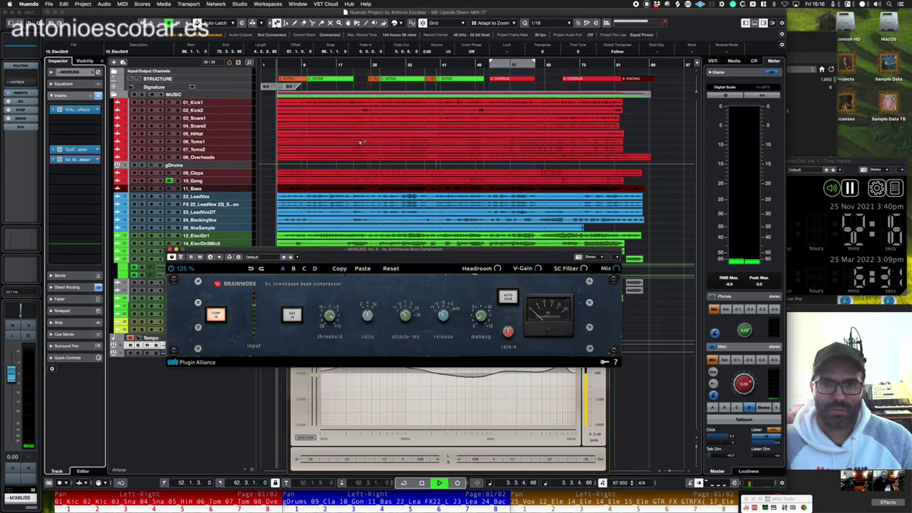
{"action": "left_click", "coordinate": [492, 64]}
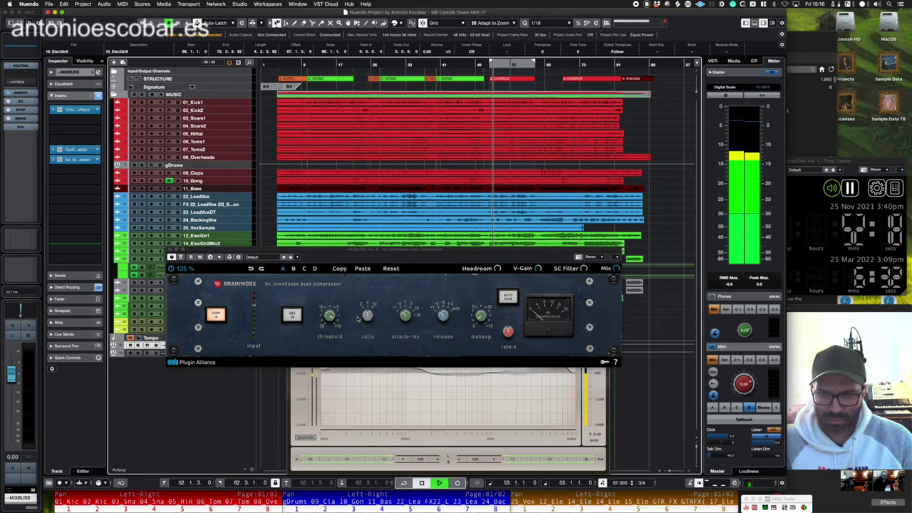
{"action": "left_click_drag", "start_coordinate": [333, 322], "coordinate": [335, 316]}
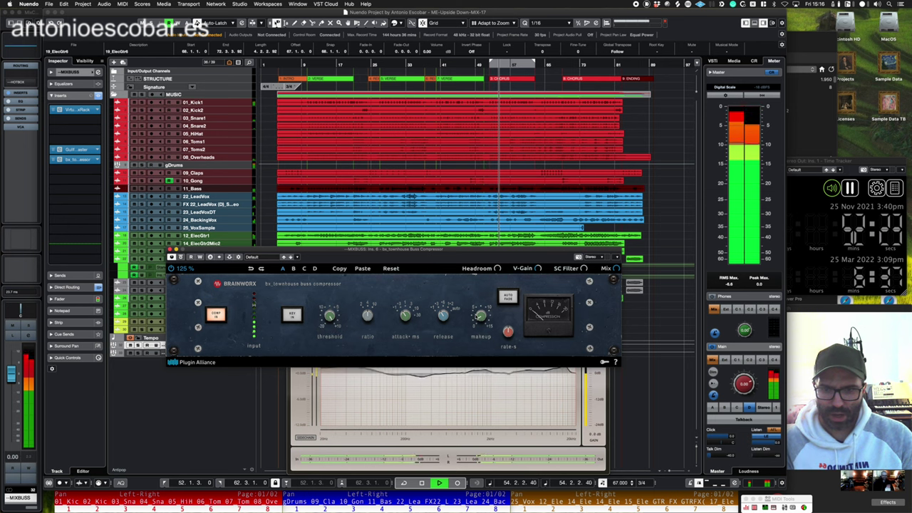
- Close the Gullfoss Master and bx_townhouse Buss Compressor windows, checking the compressor once more
{"action": "mouse_move", "coordinate": [477, 340]}
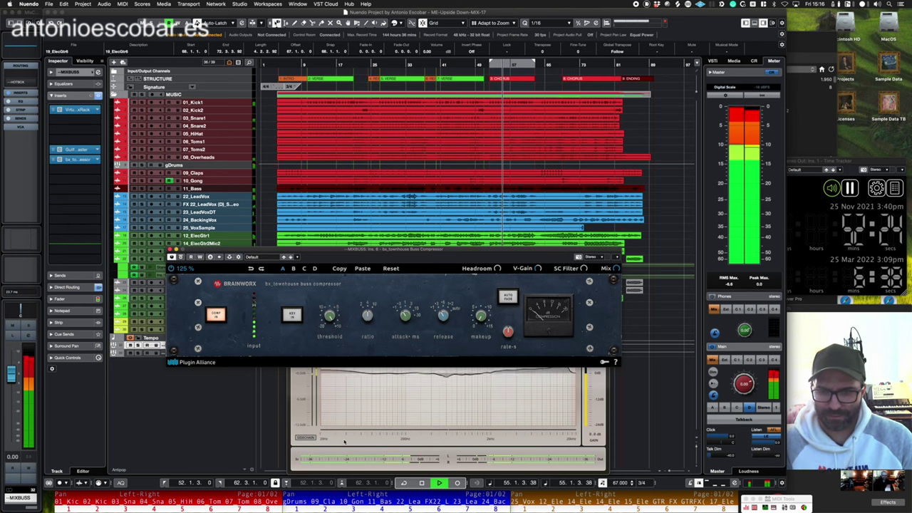
{"action": "left_click", "coordinate": [316, 385]}
{"action": "left_click", "coordinate": [292, 279]}
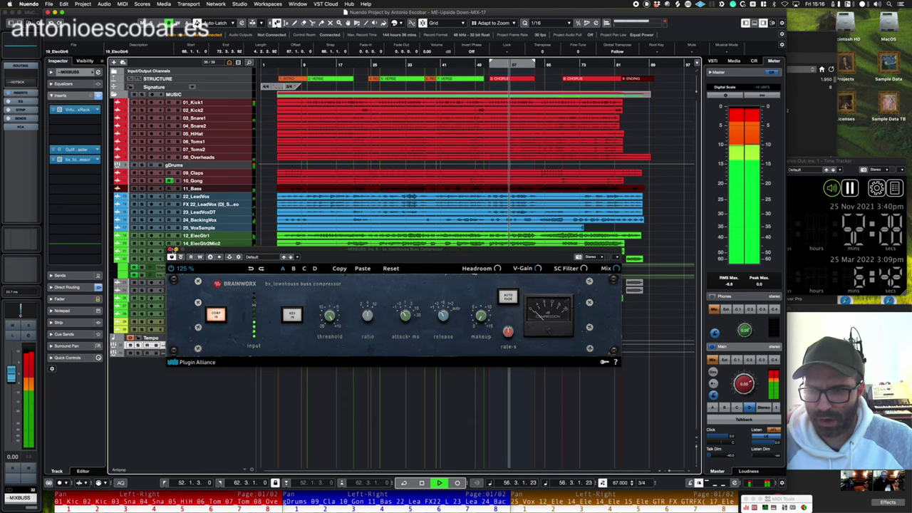
{"action": "left_click", "coordinate": [171, 255]}
{"action": "left_click", "coordinate": [78, 159]}
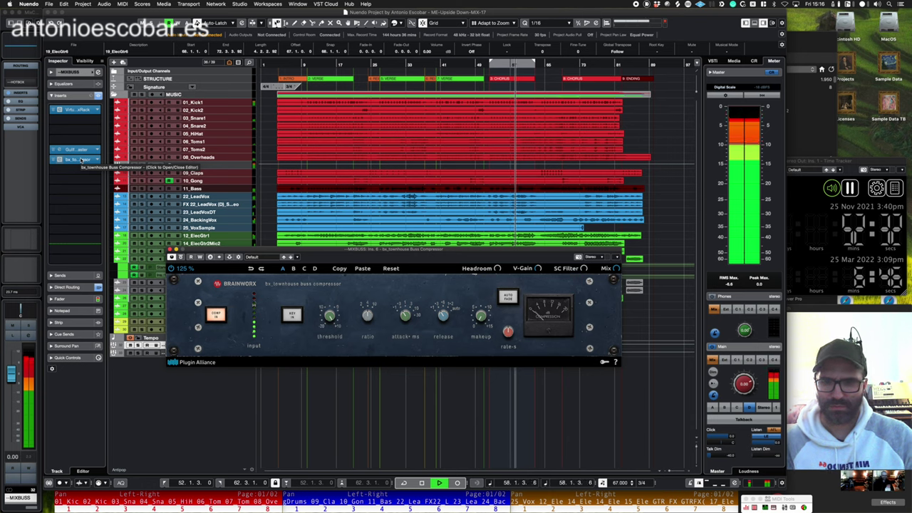
{"action": "left_click", "coordinate": [171, 256]}
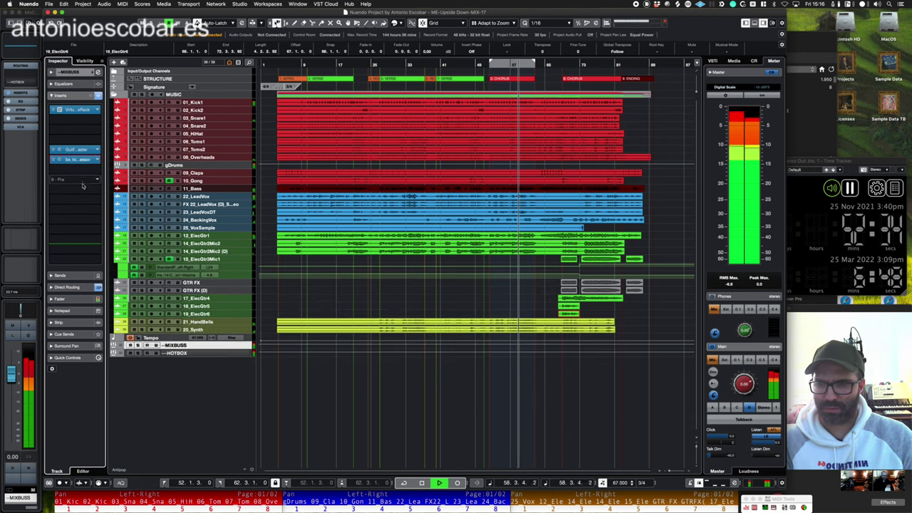
- Search the plug-ins for "shadow" and insert the Shadow Hills Class A Mastering Comp on --MIXBUSS, leaving a gap after the buss compressor
{"action": "left_click", "coordinate": [83, 189]}
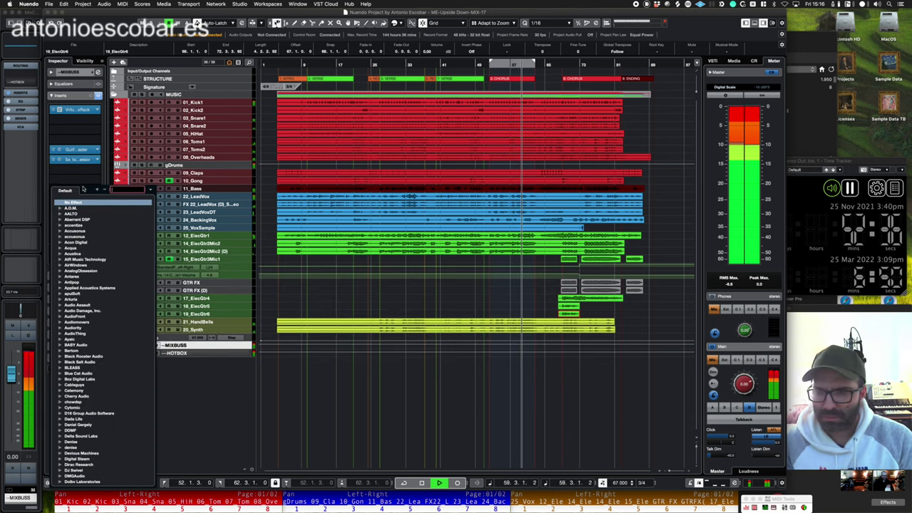
{"action": "type", "text": "sha"}
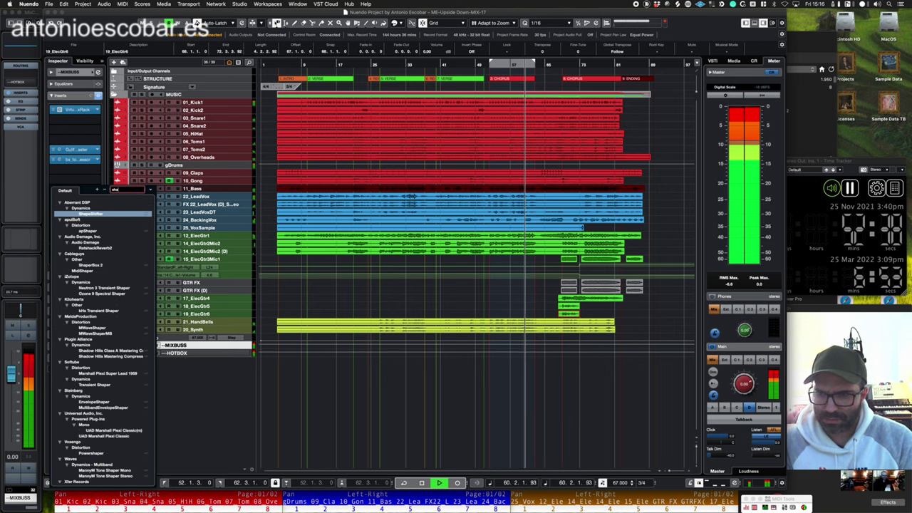
{"action": "type", "text": "dow"}
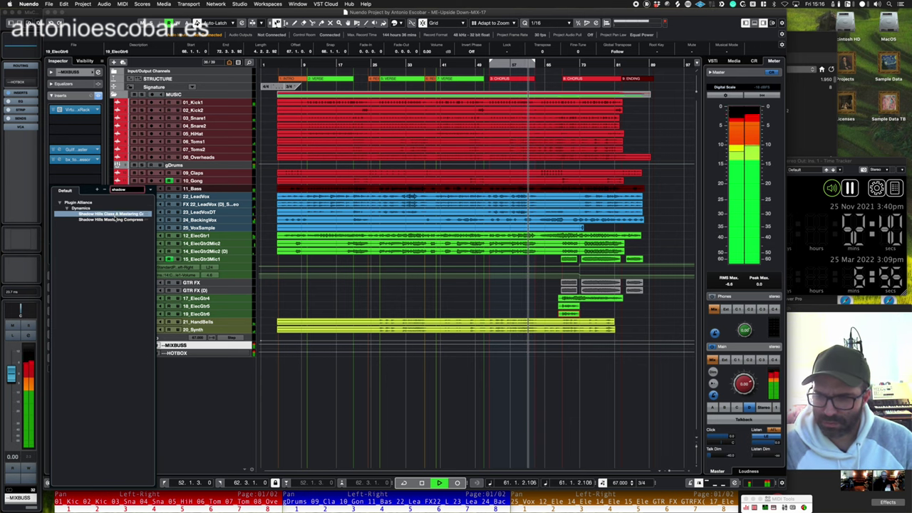
{"action": "left_click", "coordinate": [117, 214]}
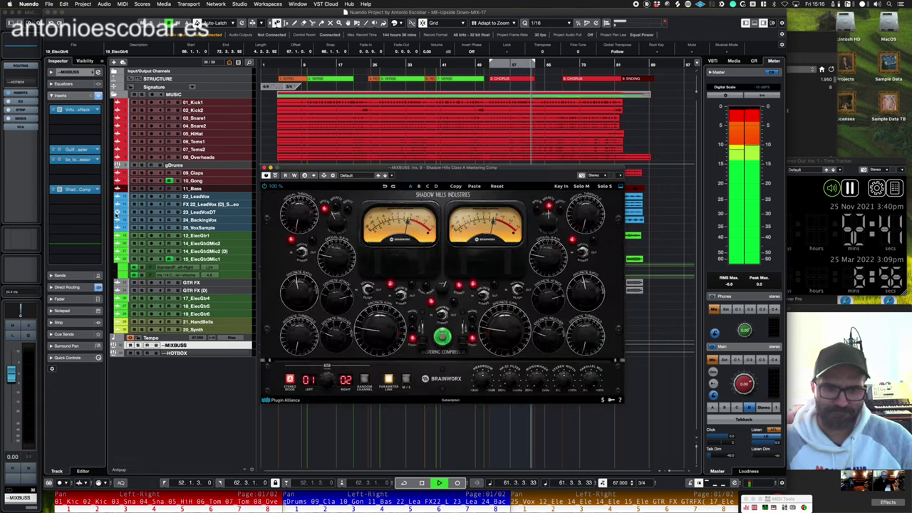
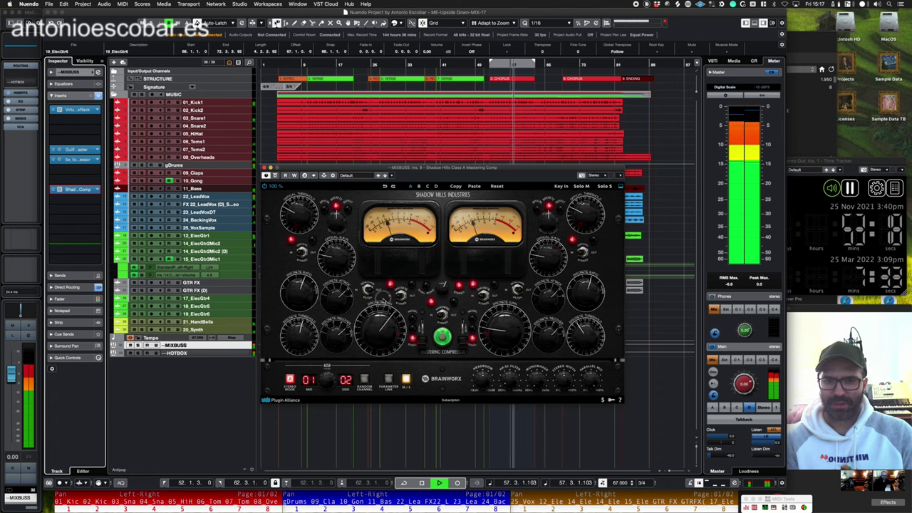
- Compare the mix with the Shadow Hills compressor bypassed and active during chorus playback
{"action": "left_click", "coordinate": [275, 176]}
{"action": "left_click", "coordinate": [275, 176]}
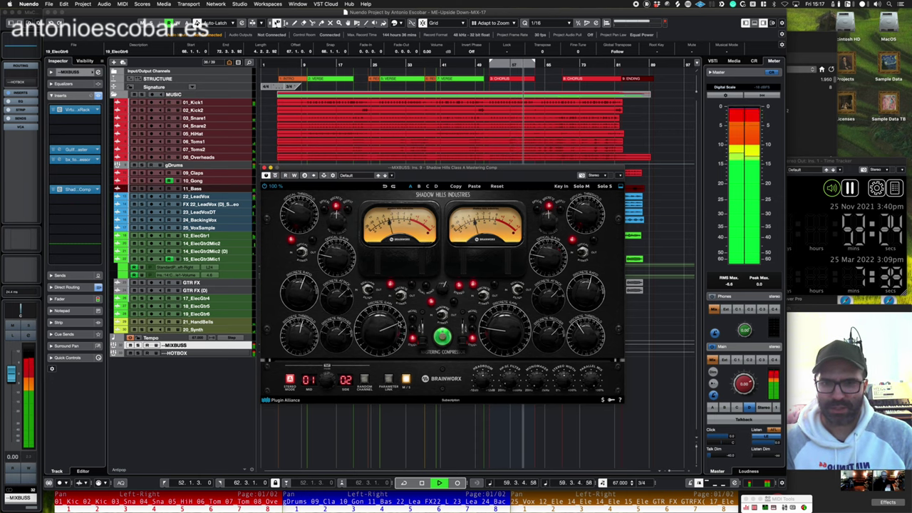
{"action": "left_click", "coordinate": [276, 176]}
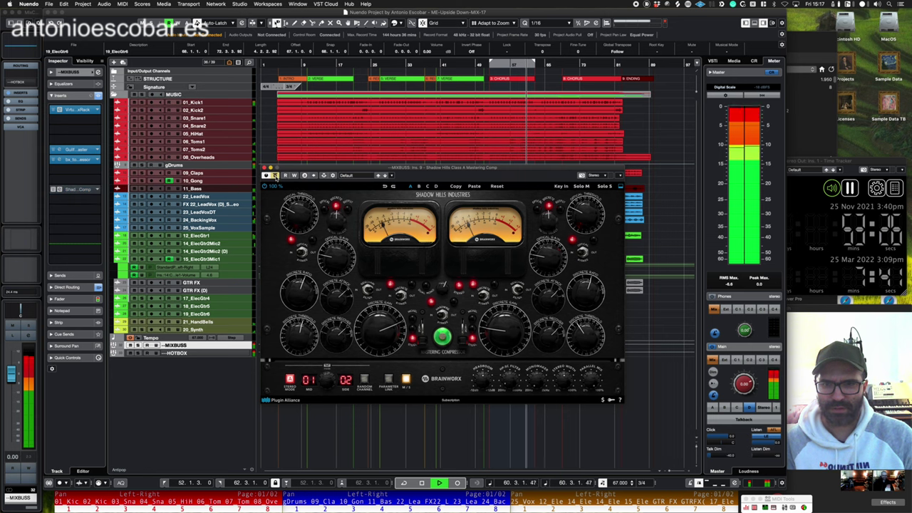
- Reactivate the bypassed Shadow Hills compressor and move its window down to uncover the tracks beneath it
{"action": "left_click", "coordinate": [275, 176]}
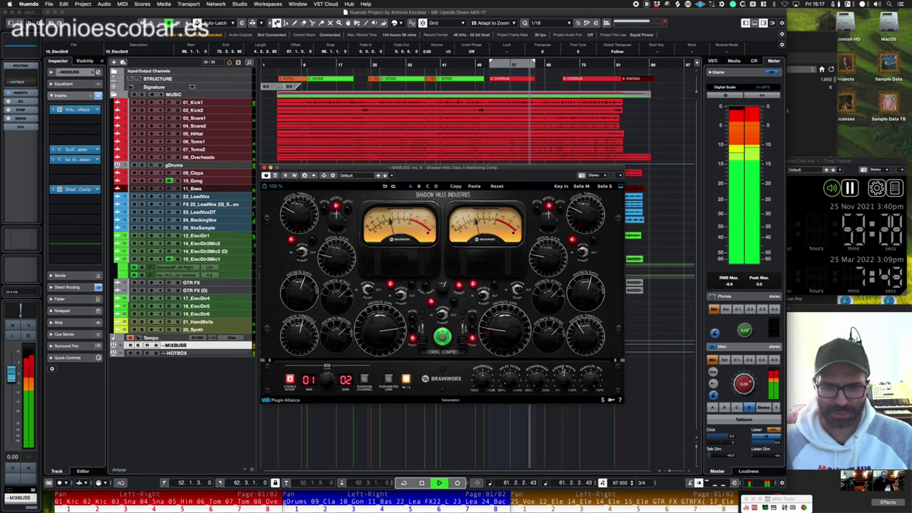
{"action": "mouse_move", "coordinate": [573, 378]}
{"action": "left_click_drag", "start_coordinate": [575, 374], "coordinate": [576, 372]}
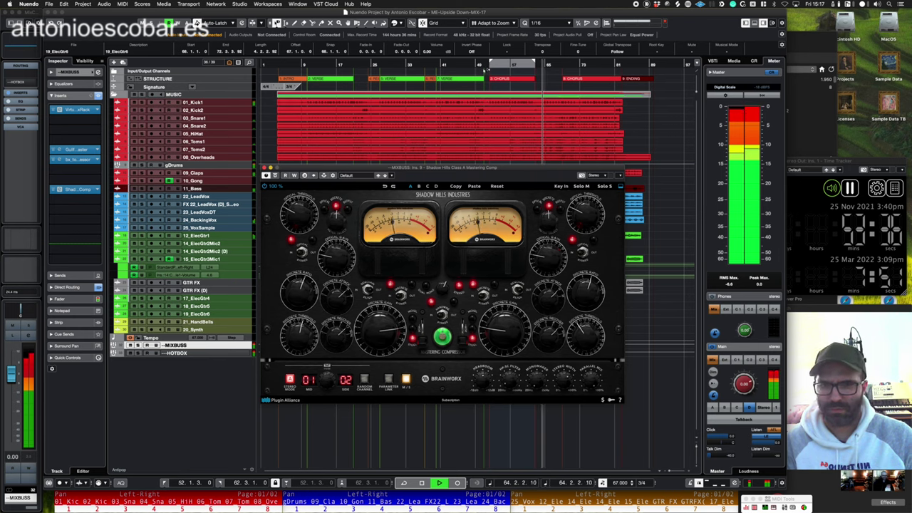
{"action": "left_click_drag", "start_coordinate": [483, 168], "coordinate": [477, 249]}
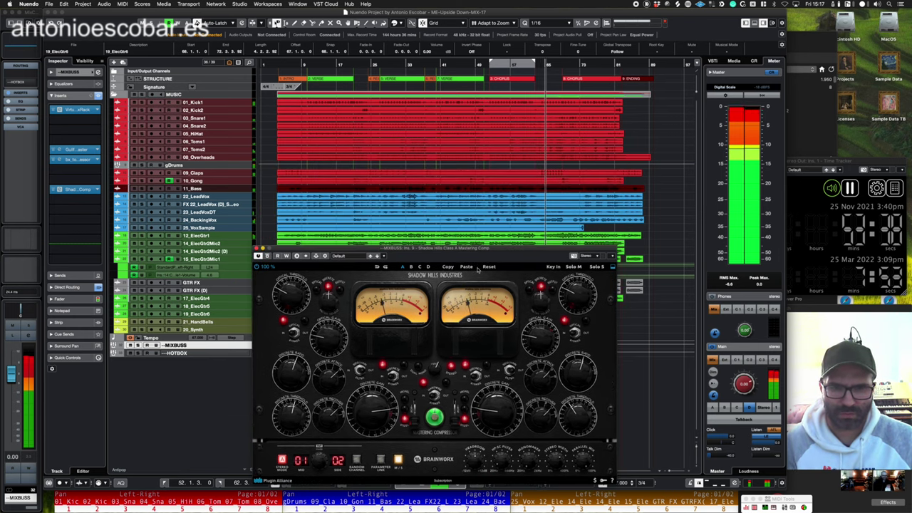
- Solo the 09_Claps track, search the plug-ins for "smack" and insert Smack Attack Stereo on it
{"action": "left_click", "coordinate": [228, 173]}
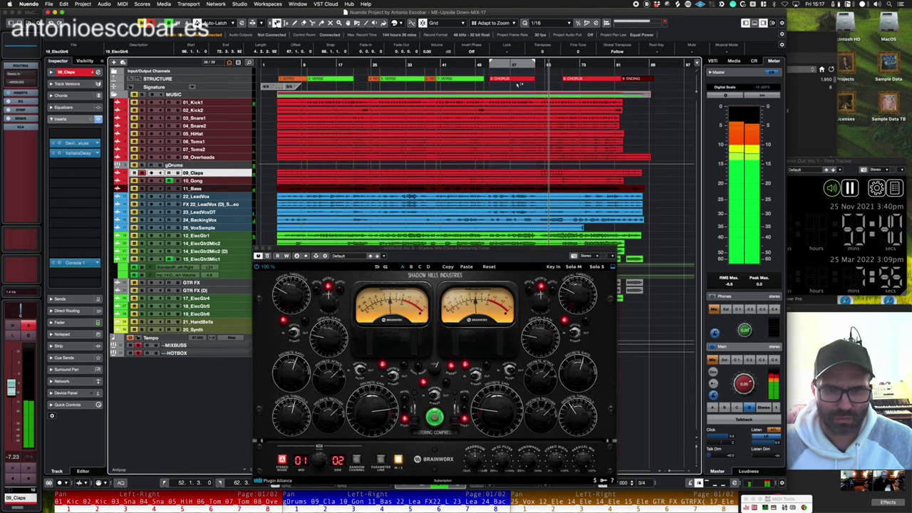
{"action": "left_click", "coordinate": [96, 173]}
{"action": "type", "text": "smack"}
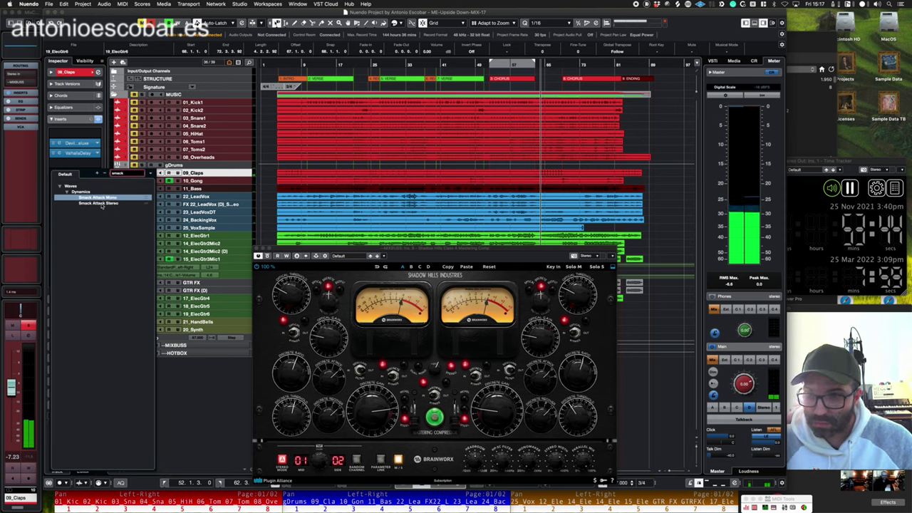
{"action": "left_click", "coordinate": [103, 205]}
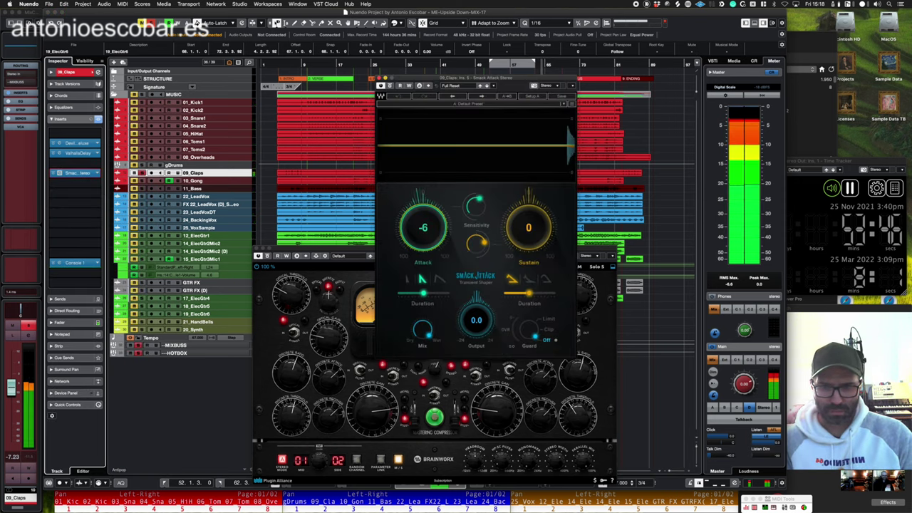
- Lower the Smack Attack attack to about -51, lengthen the attack duration, then close the plug-in and unsolo the claps
{"action": "left_click_drag", "start_coordinate": [423, 228], "coordinate": [423, 246]}
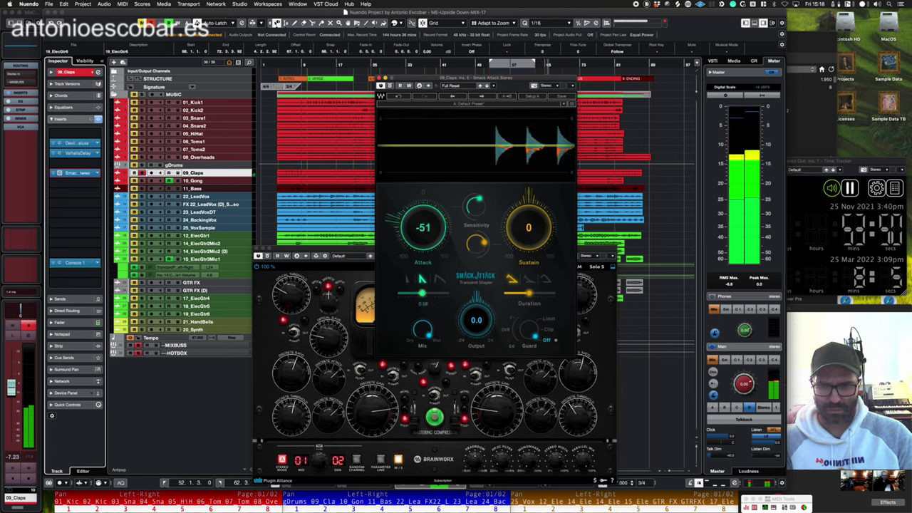
{"action": "mouse_move", "coordinate": [422, 293]}
{"action": "left_click_drag", "start_coordinate": [423, 294], "coordinate": [432, 294]}
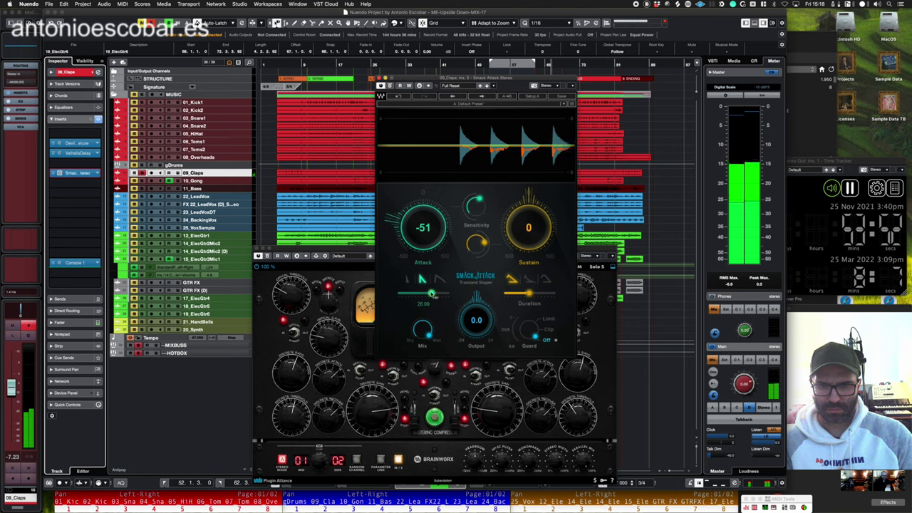
{"action": "left_click_drag", "start_coordinate": [422, 247], "coordinate": [422, 249]}
{"action": "key", "text": "super+w"}
{"action": "key", "text": "s"}
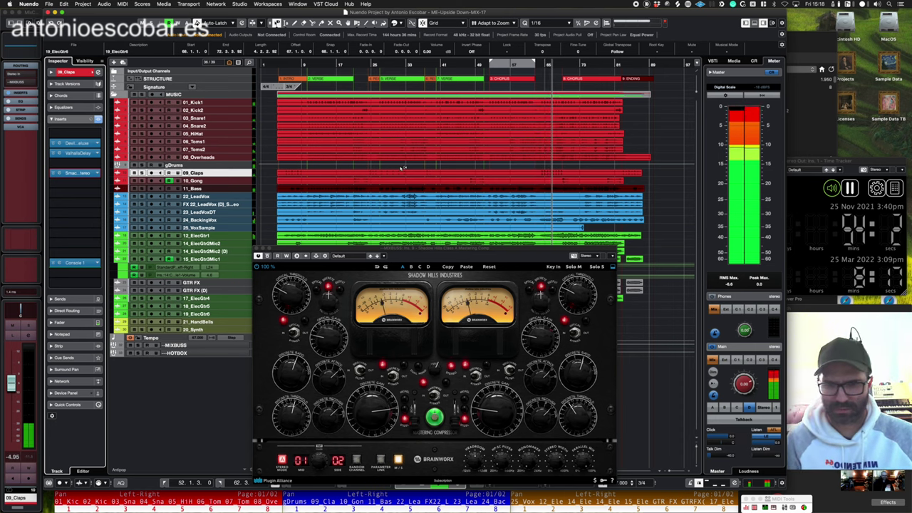
- Adjust the Shadow Hills compressor's parallel mix and discrete threshold while replaying the chorus from its start
{"action": "left_click", "coordinate": [581, 454]}
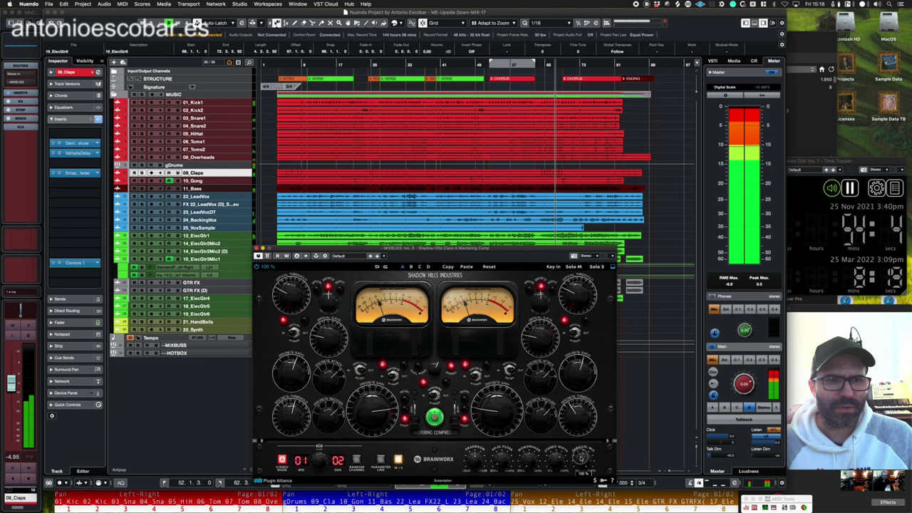
{"action": "left_click_drag", "start_coordinate": [581, 460], "coordinate": [582, 468]}
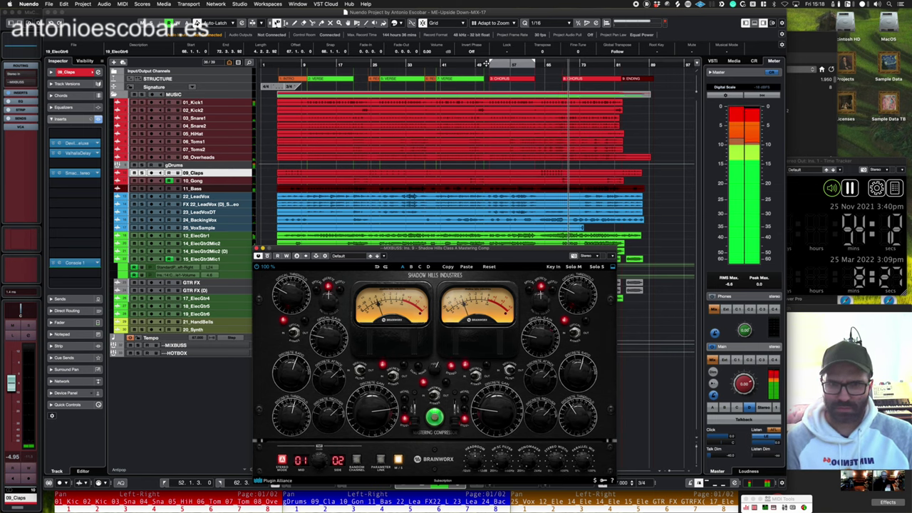
{"action": "left_click", "coordinate": [489, 64]}
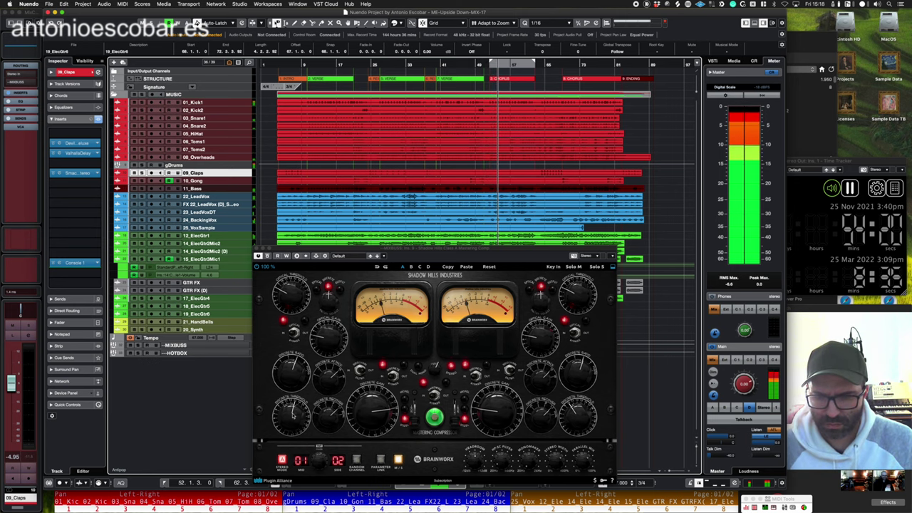
{"action": "left_click", "coordinate": [293, 422]}
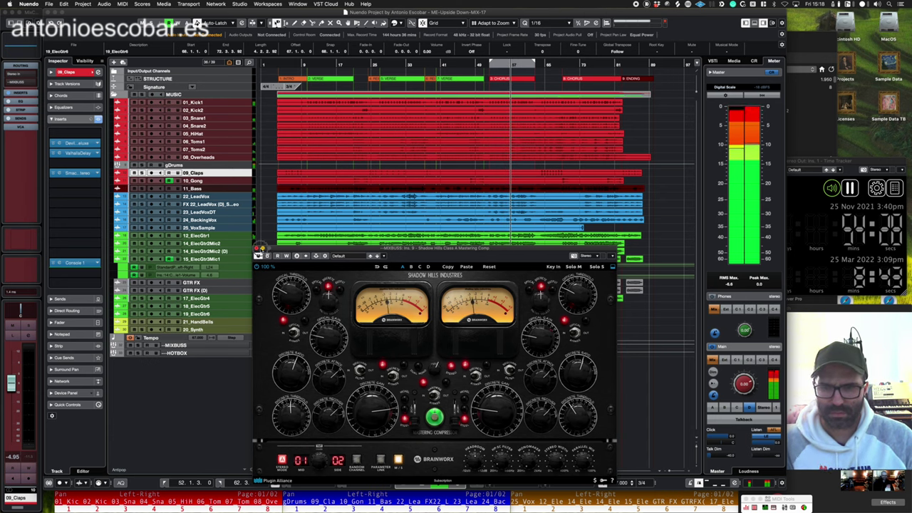
- Close the Shadow Hills window and check the 23_LeadVoxDT and 24_BackingVox tracks during playback
{"action": "left_click", "coordinate": [255, 248]}
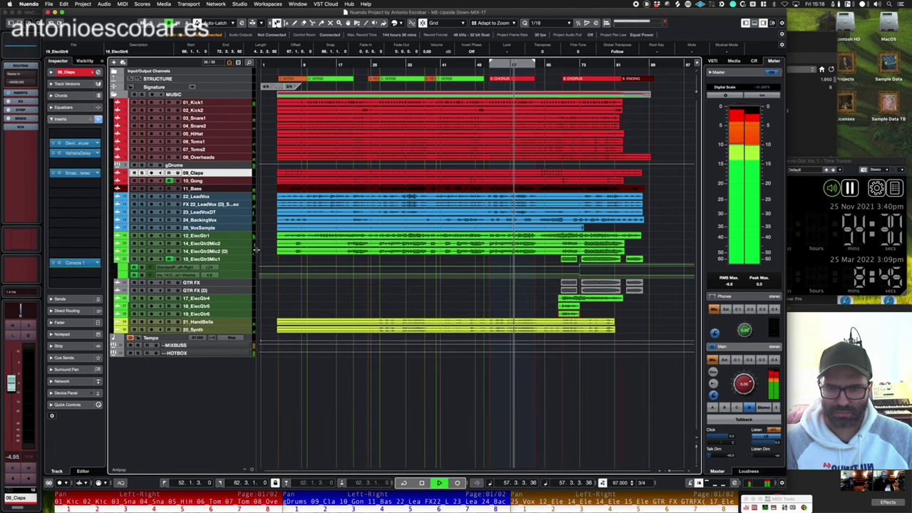
{"action": "left_click", "coordinate": [218, 212]}
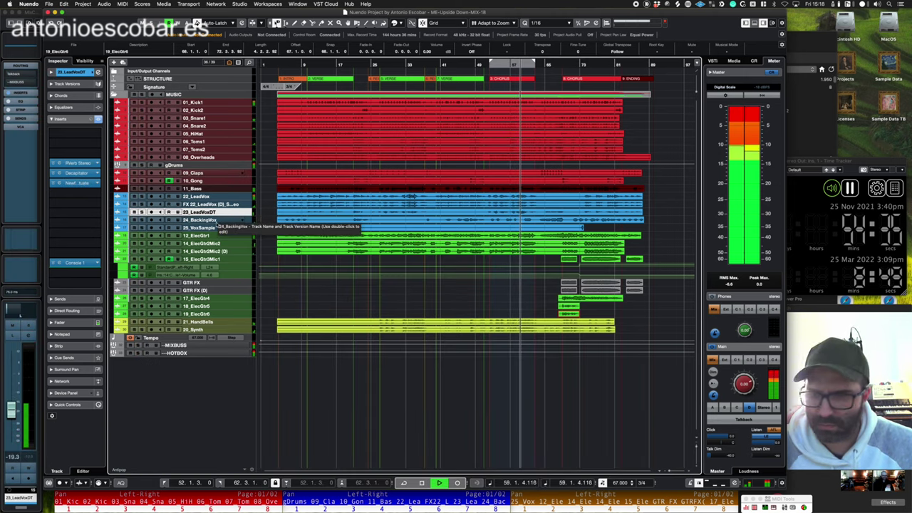
{"action": "left_click", "coordinate": [214, 221]}
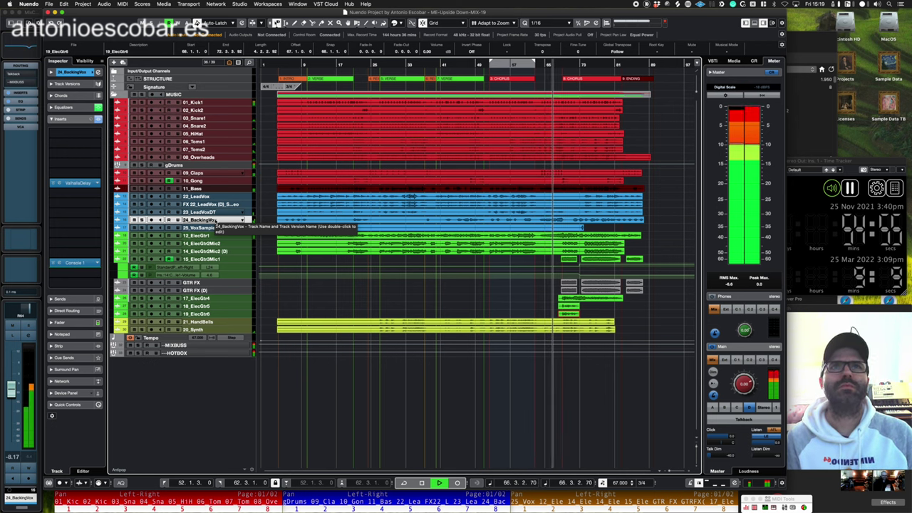
- Solo the 11_Bass track, stop playback and duplicate the track
{"action": "left_click", "coordinate": [232, 187]}
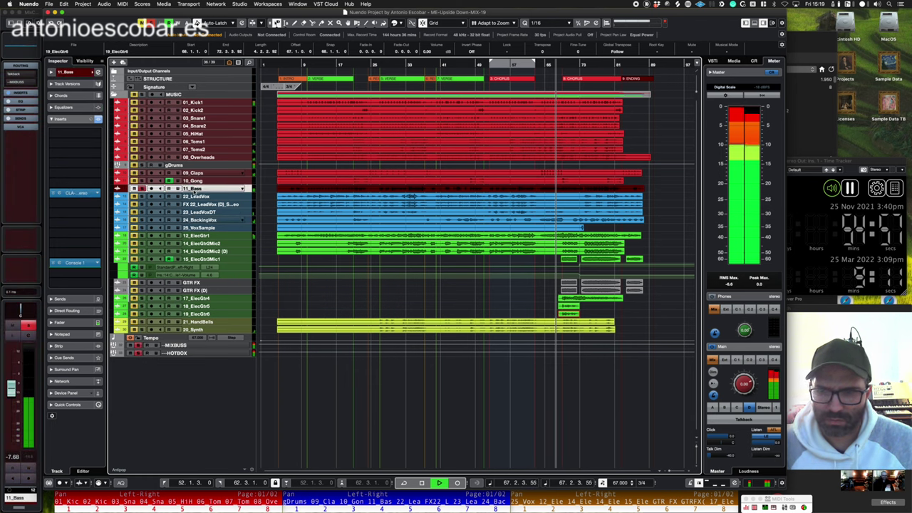
{"action": "key", "text": "space"}
{"action": "right_click", "coordinate": [219, 192]}
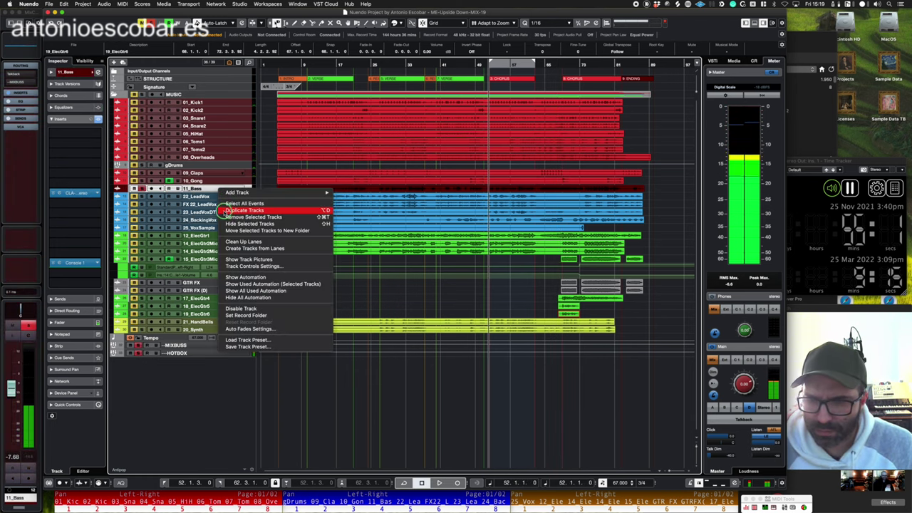
{"action": "left_click", "coordinate": [227, 212]}
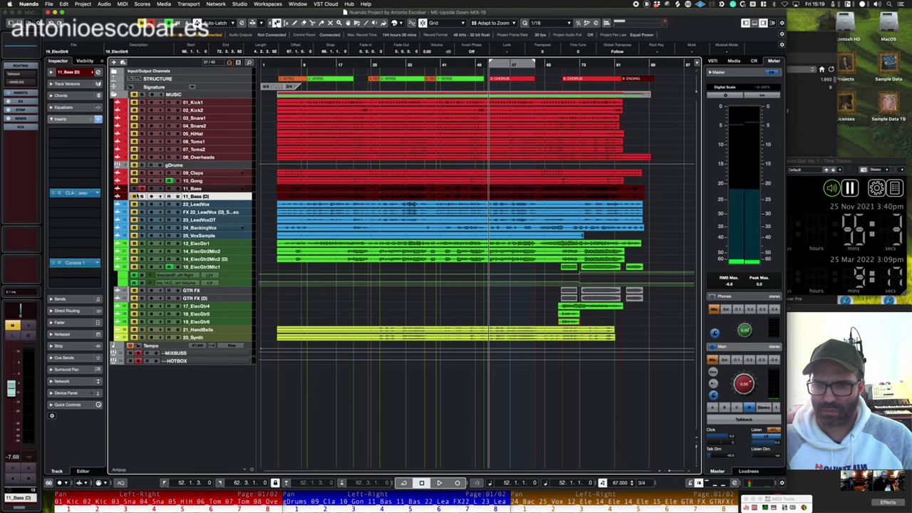
- Search the plug-ins for "decapi" and insert Decapitator after the CLA compressor on 11_Bass (D)
{"action": "left_click_drag", "start_coordinate": [97, 204], "coordinate": [94, 187]}
{"action": "left_click", "coordinate": [97, 206]}
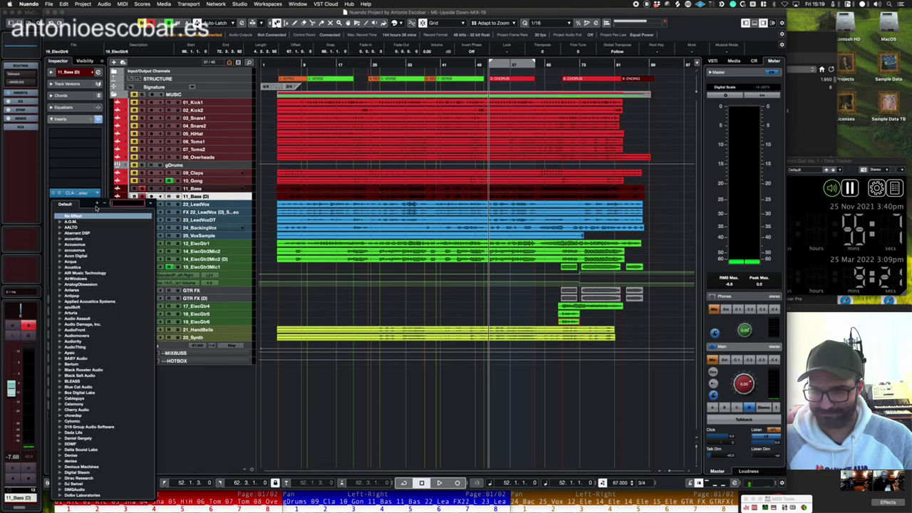
{"action": "type", "text": "decapi"}
{"action": "key", "text": "Return"}
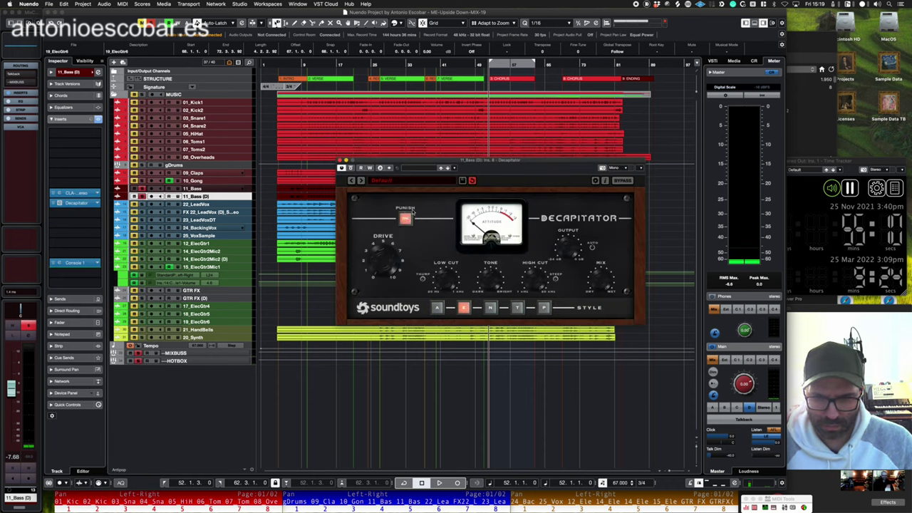
- Audition Decapitator's N, T, P and E styles on the duplicated bass during chorus playback, then stop
{"action": "key", "text": "space"}
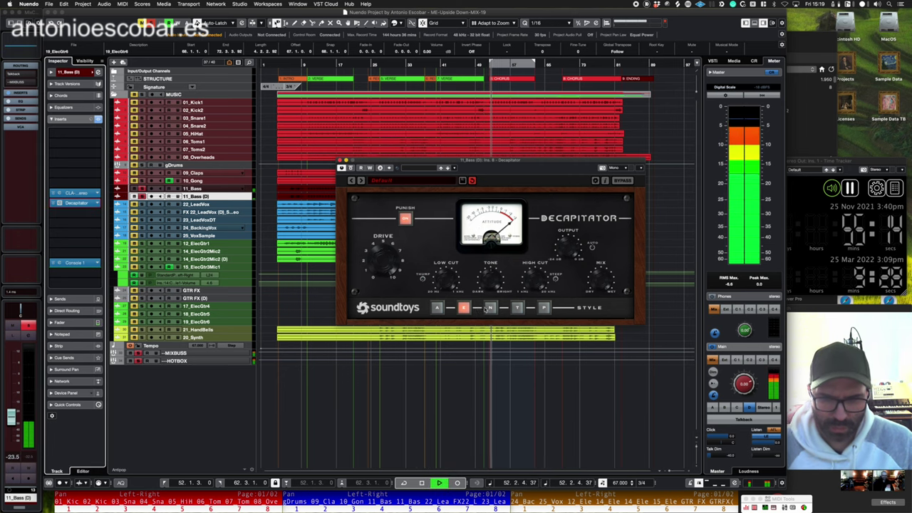
{"action": "left_click", "coordinate": [490, 307]}
{"action": "left_click", "coordinate": [516, 307]}
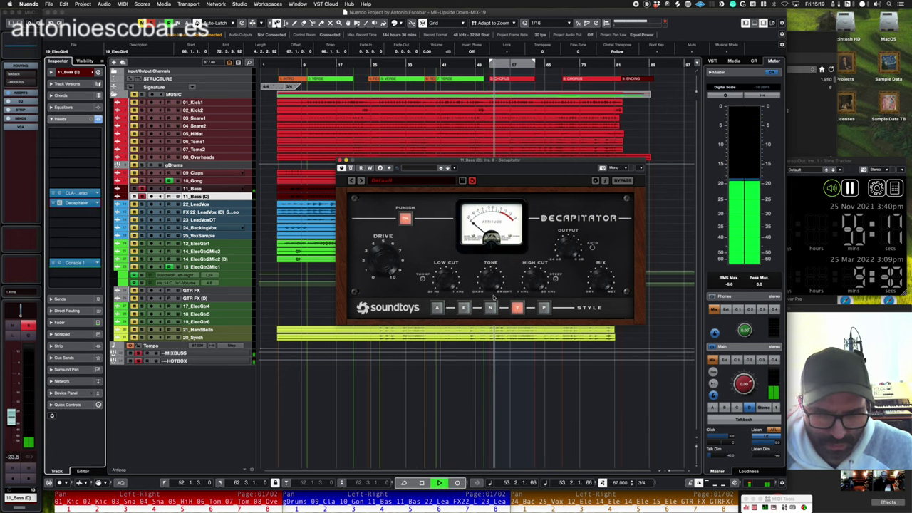
{"action": "left_click", "coordinate": [544, 308]}
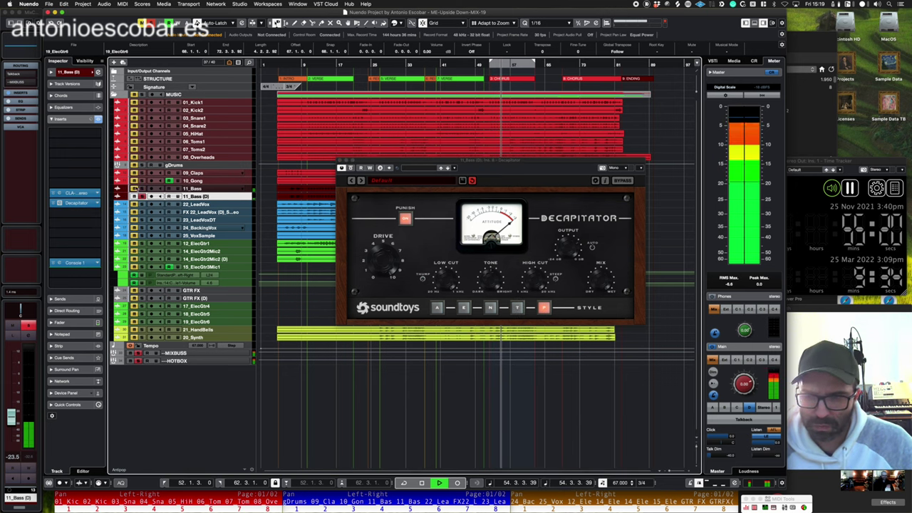
{"action": "left_click", "coordinate": [489, 307]}
{"action": "left_click", "coordinate": [464, 307]}
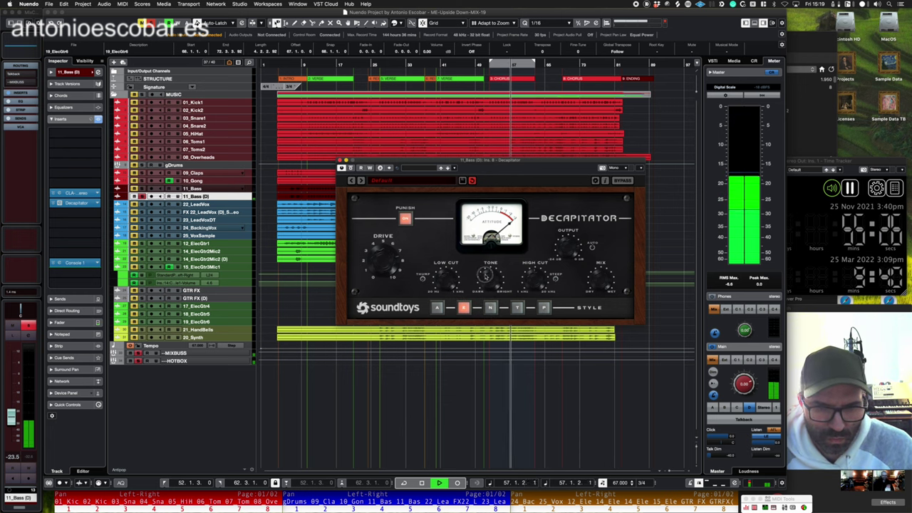
{"action": "key", "text": "space"}
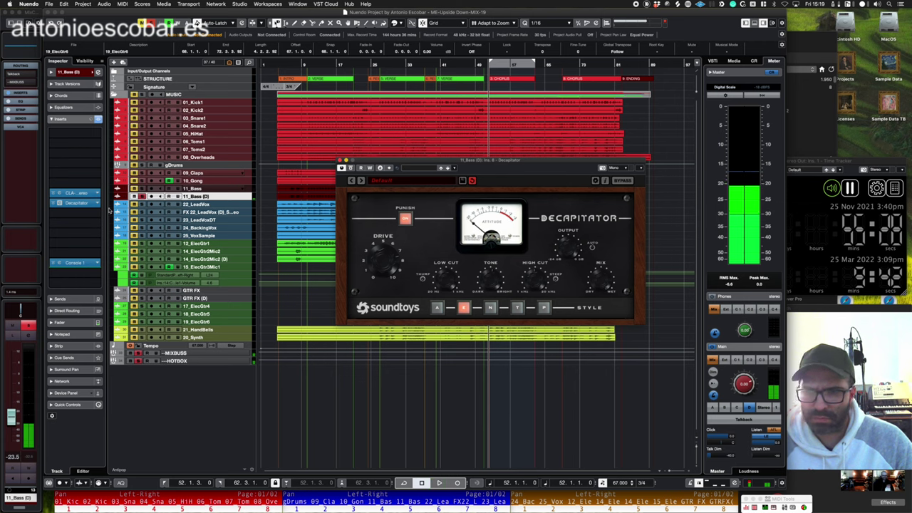
- Search the plug-ins for "fuz" and replace Decapitator on 11_Bass (D) with MDMX Fuzz Mono
{"action": "left_click", "coordinate": [98, 204]}
{"action": "type", "text": "fuz"}
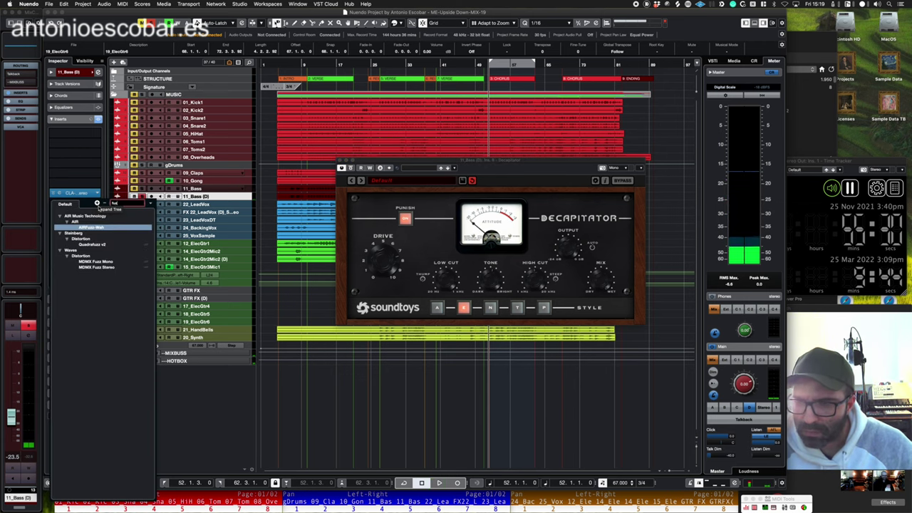
{"action": "left_click", "coordinate": [114, 263]}
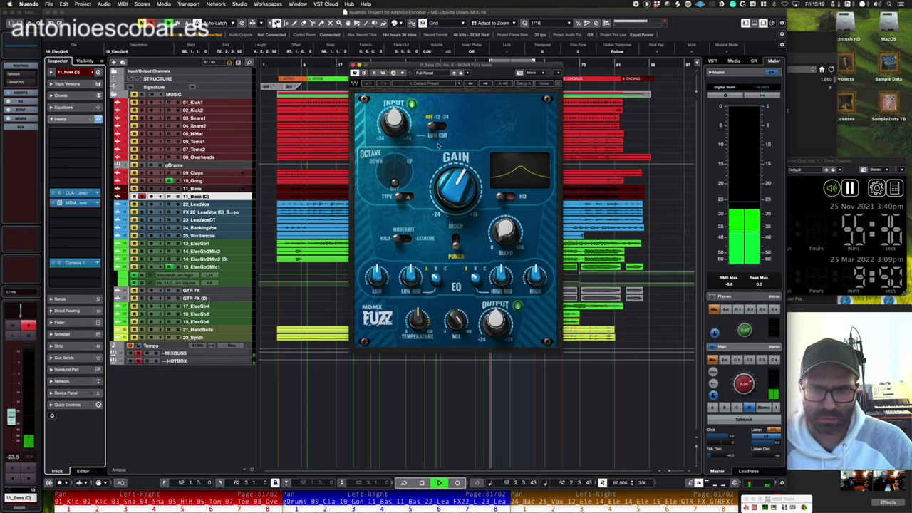
- Audition MDMX Fuzz presets and higher gain settings on 11_Bass (D) during chorus playback, settling on the "I Got The Power" preset
{"action": "left_click_drag", "start_coordinate": [457, 189], "coordinate": [460, 163]}
{"action": "left_click", "coordinate": [484, 84]}
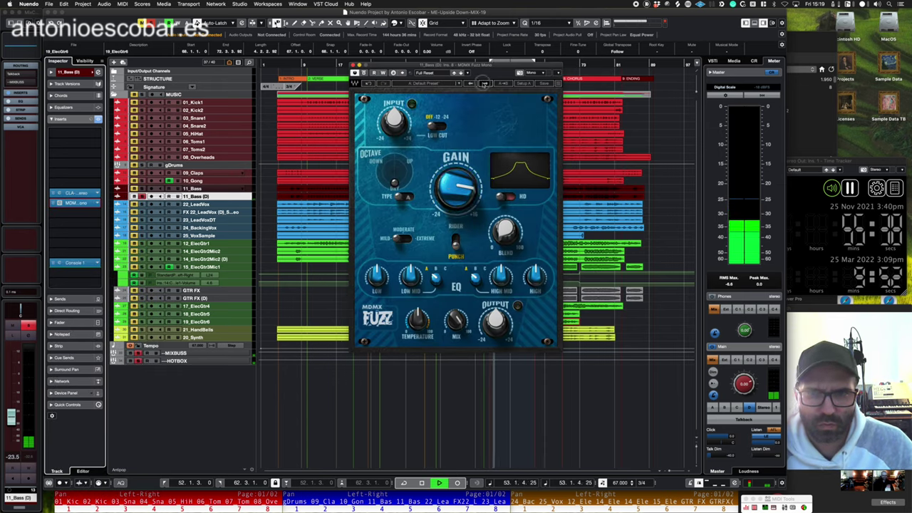
{"action": "left_click", "coordinate": [484, 83]}
{"action": "left_click", "coordinate": [484, 83]}
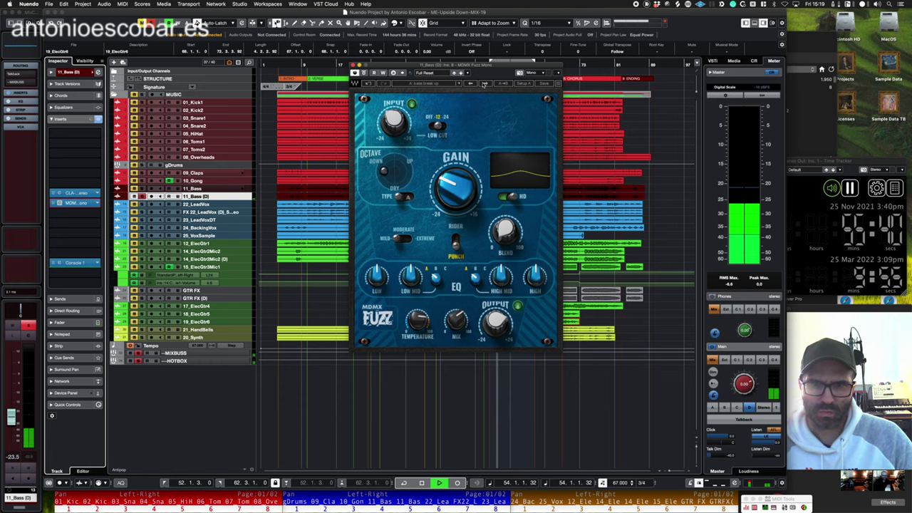
{"action": "left_click", "coordinate": [484, 84]}
{"action": "left_click", "coordinate": [484, 84]}
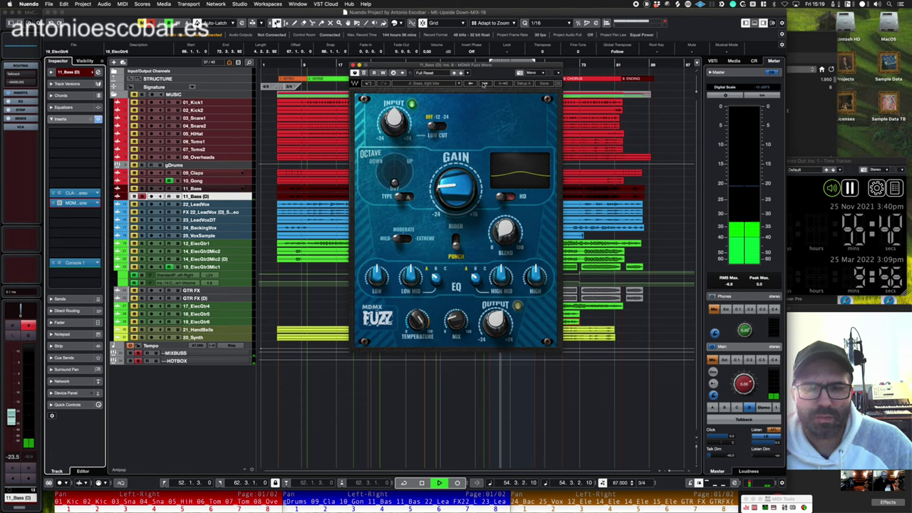
{"action": "left_click", "coordinate": [484, 84]}
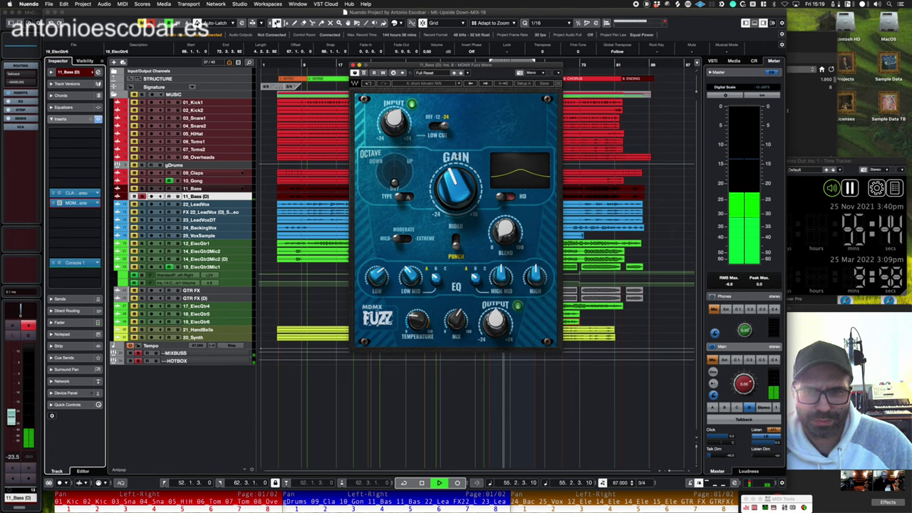
{"action": "left_click_drag", "start_coordinate": [465, 188], "coordinate": [492, 166]}
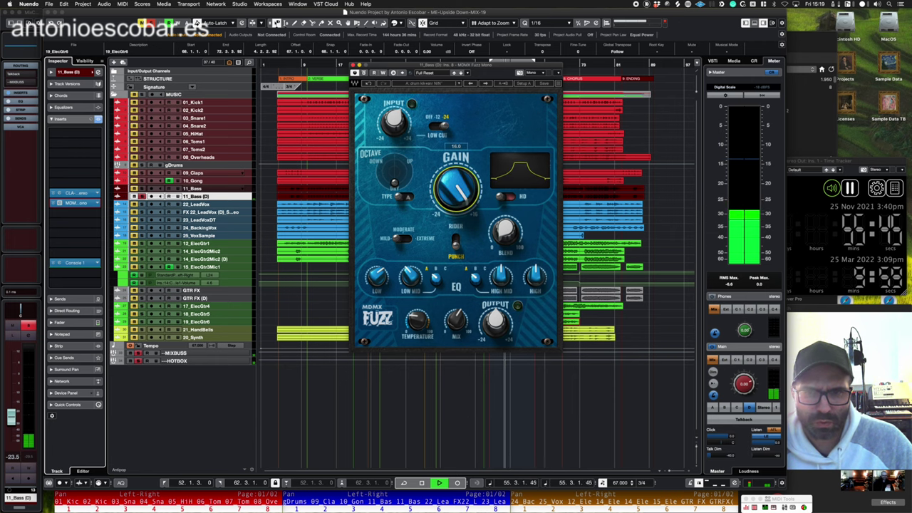
{"action": "left_click", "coordinate": [486, 84]}
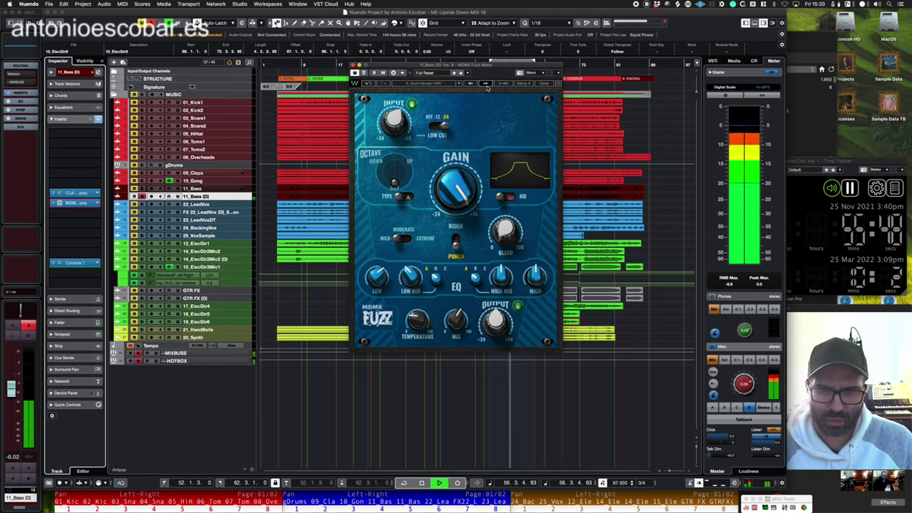
{"action": "mouse_move", "coordinate": [502, 239]}
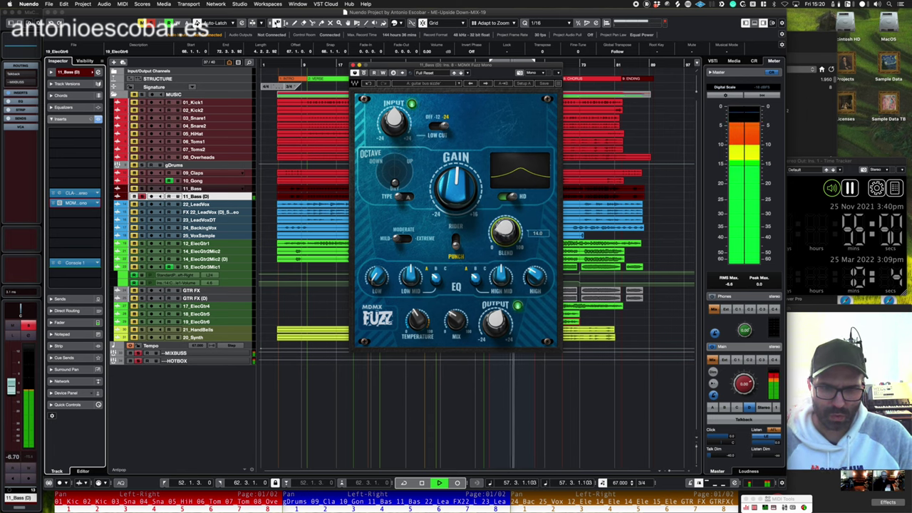
{"action": "left_click", "coordinate": [486, 84]}
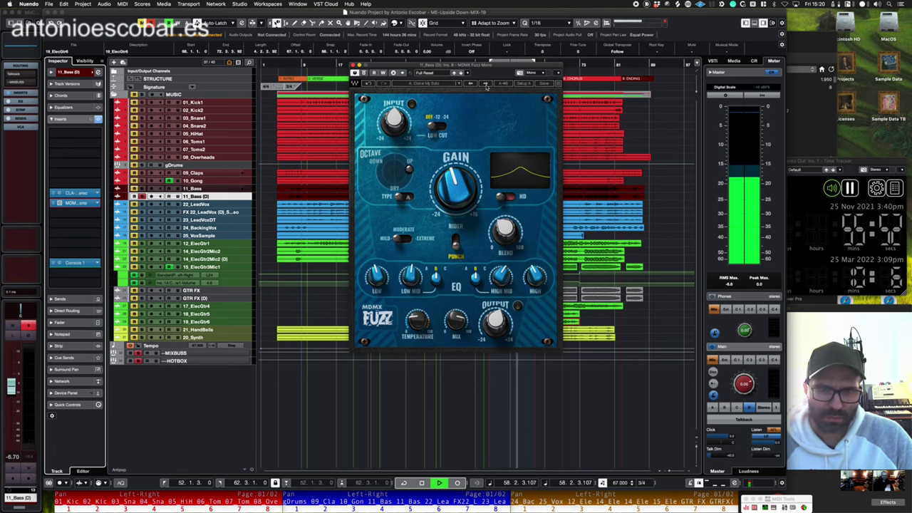
{"action": "left_click", "coordinate": [487, 85]}
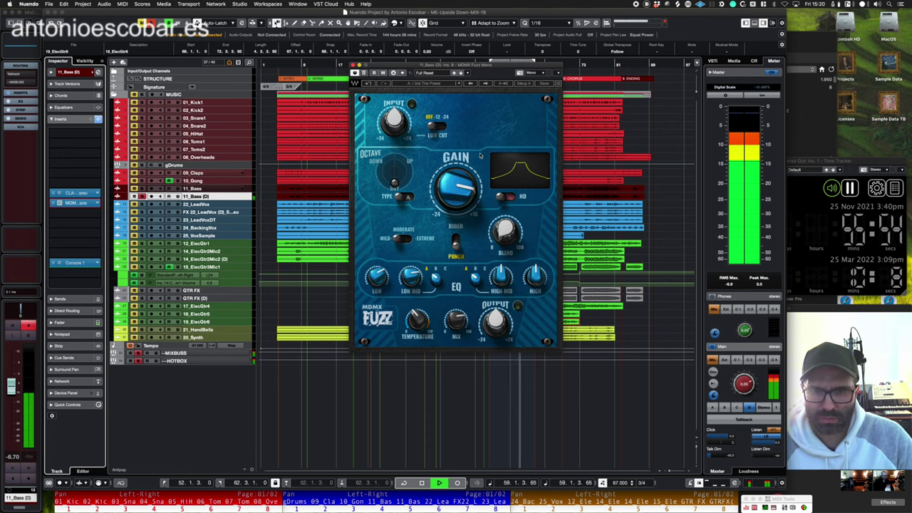
- Set the fuzz mode to Extreme and turn the octave control to Up while replaying the chorus, and close the plug-in
{"action": "left_click", "coordinate": [404, 238]}
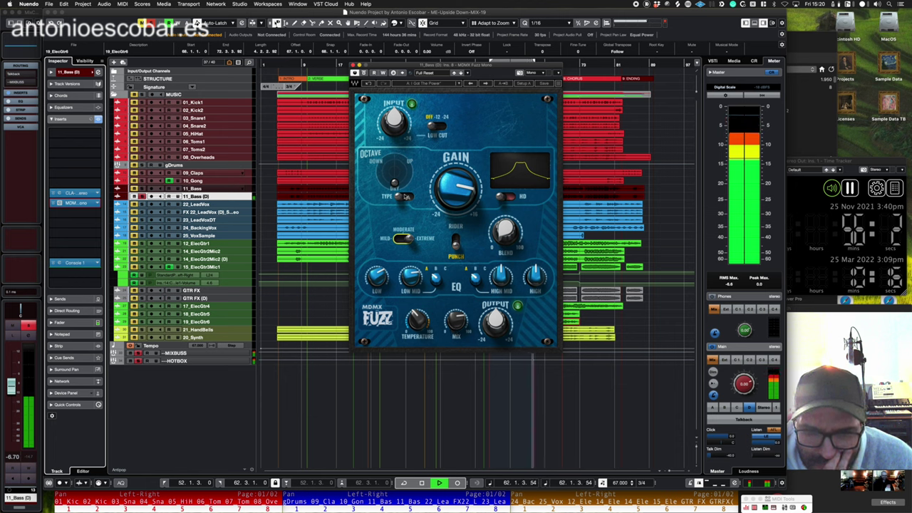
{"action": "key", "text": "space"}
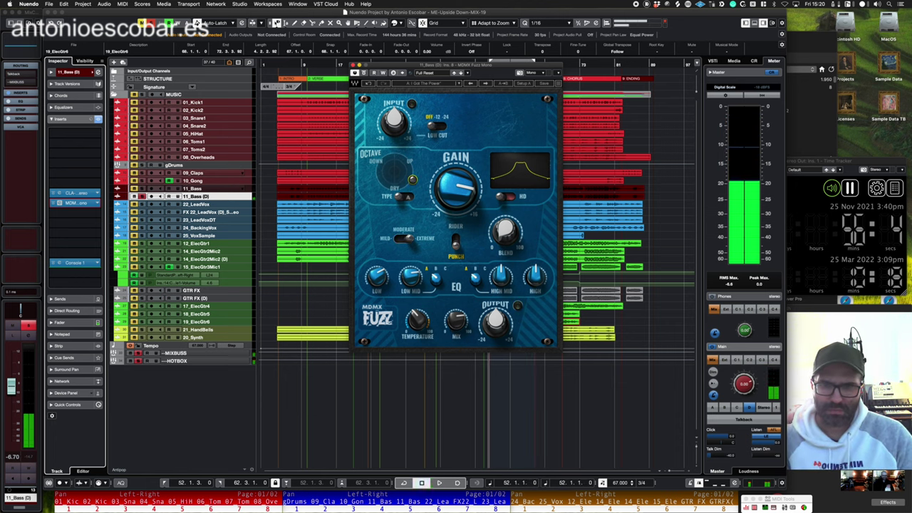
{"action": "key", "text": "space"}
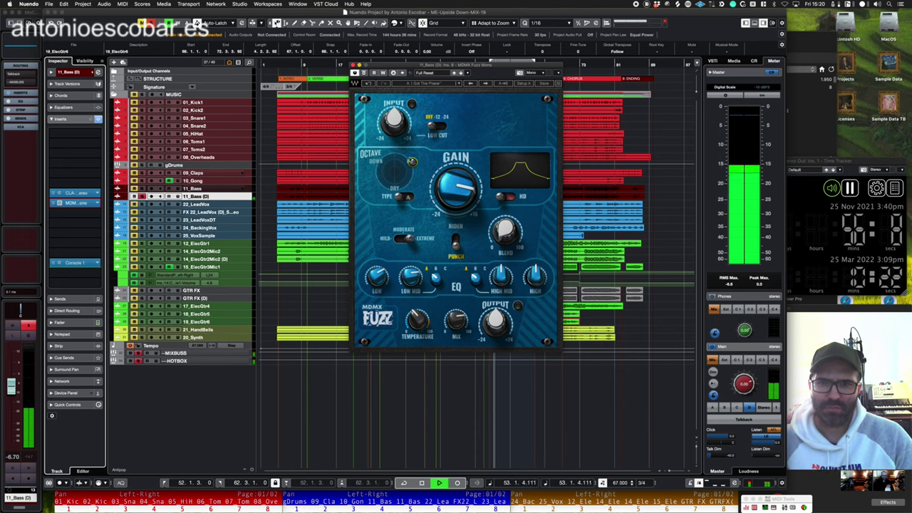
{"action": "left_click", "coordinate": [353, 65]}
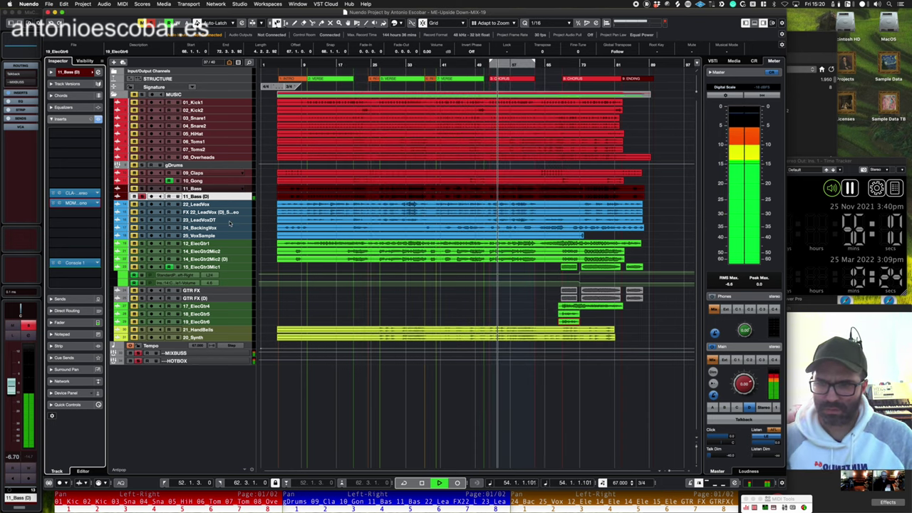
- Replay the chorus with the bass tracks unsoloed, and split 11_Bass (D) at the chorus start, muting the part before it
{"action": "key", "text": "space"}
{"action": "key", "text": "space"}
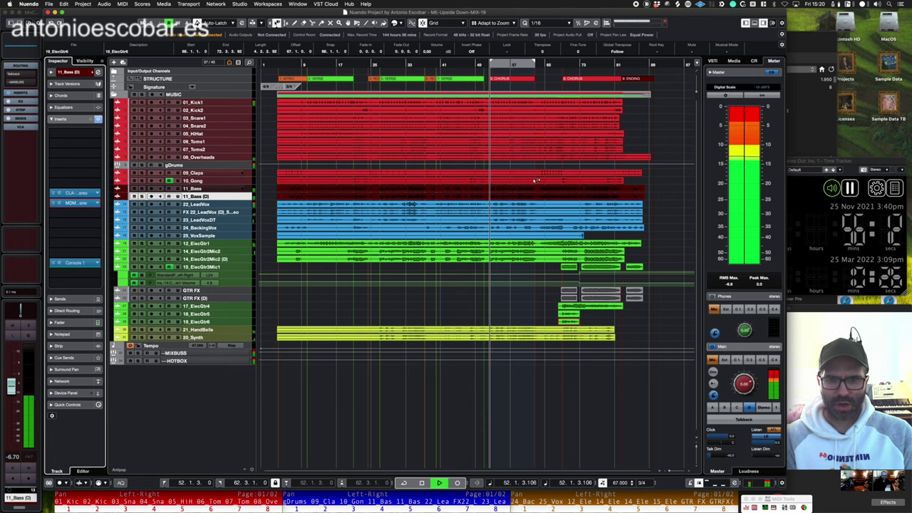
{"action": "left_click", "coordinate": [481, 198]}
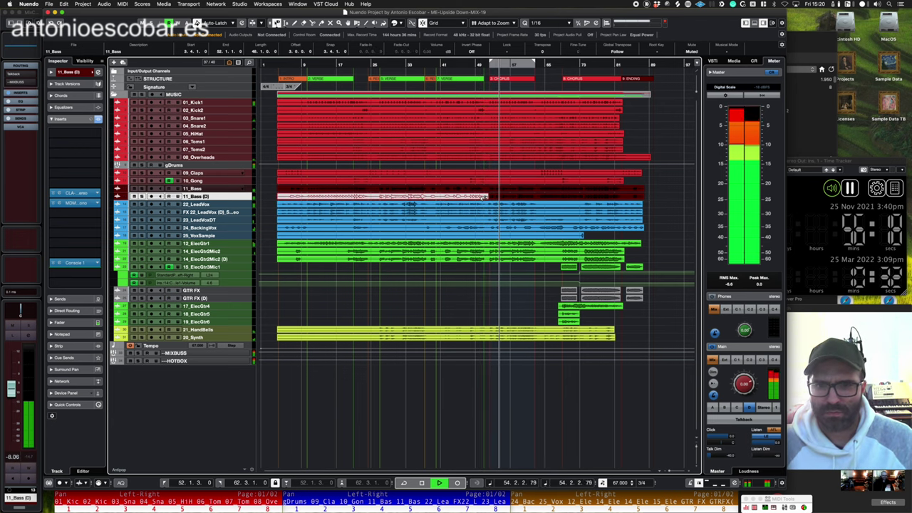
- Check the 11_Bass and 01_Kick1 channels and select tracks 12_ElecGtr1 through 20_Synth, saving the project as version MIX-20
{"action": "left_click", "coordinate": [229, 188]}
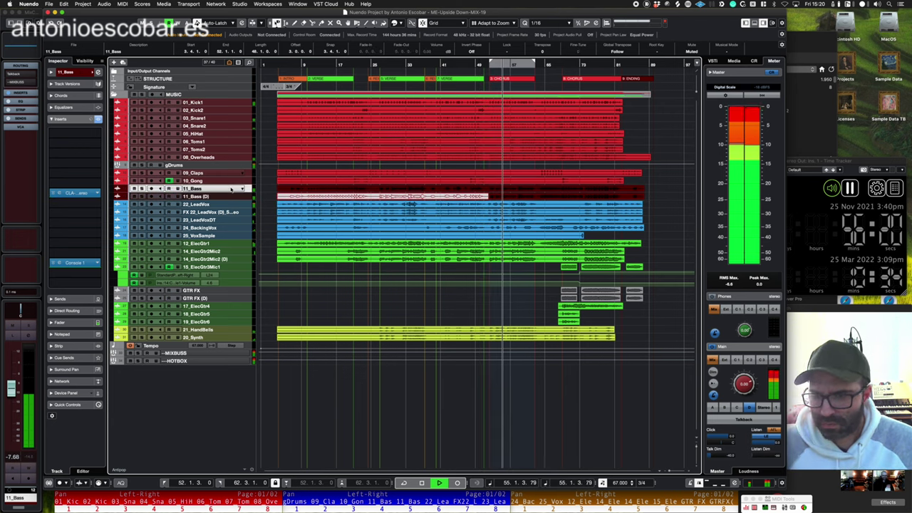
{"action": "left_click", "coordinate": [226, 104]}
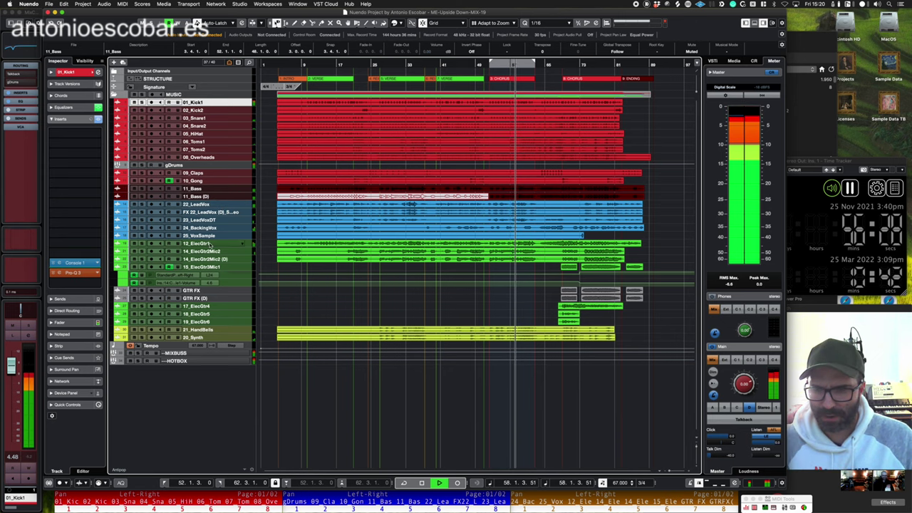
{"action": "left_click", "coordinate": [209, 245]}
{"action": "left_click", "coordinate": [211, 338], "text": "shift"}
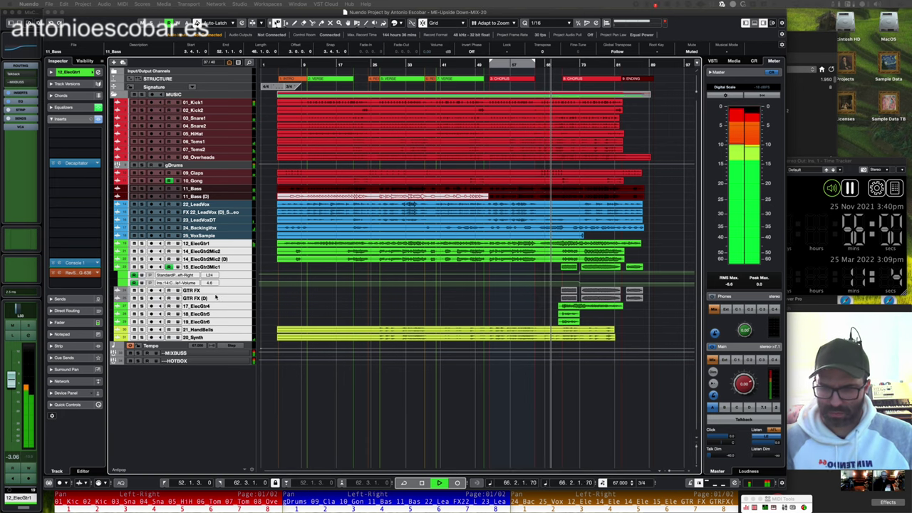
- Search the plug-ins for "claro" and insert Claro on the MIXBUSS group in the slot after the Shadow Hills compressor
{"action": "left_click", "coordinate": [217, 352]}
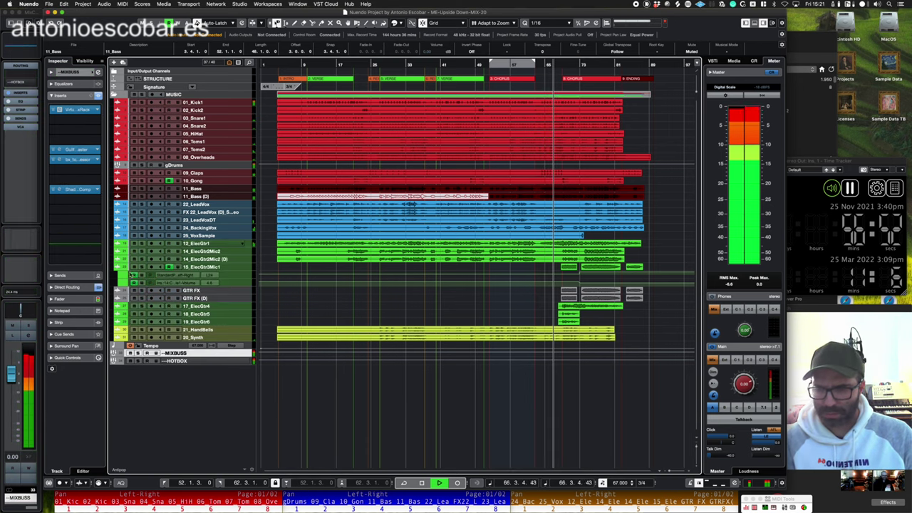
{"action": "left_click", "coordinate": [99, 198]}
{"action": "type", "text": "cl"}
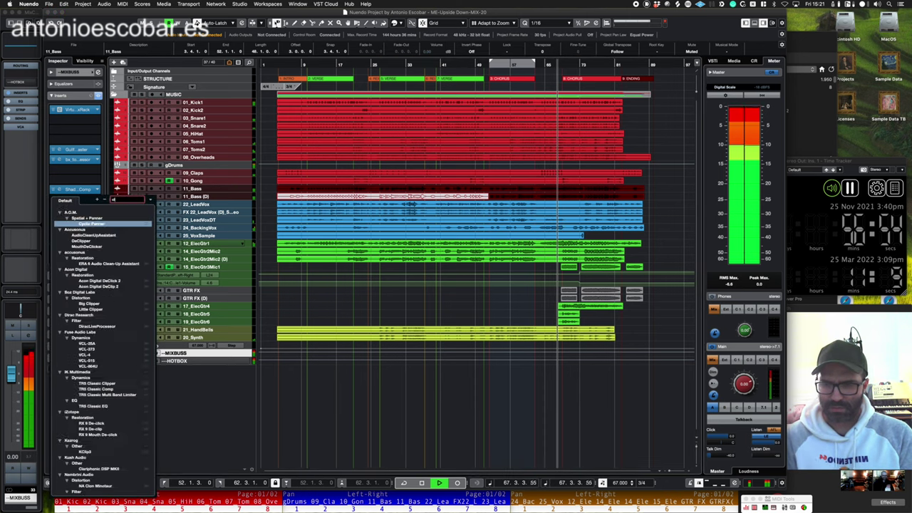
{"action": "type", "text": "aro"}
{"action": "key", "text": "Return"}
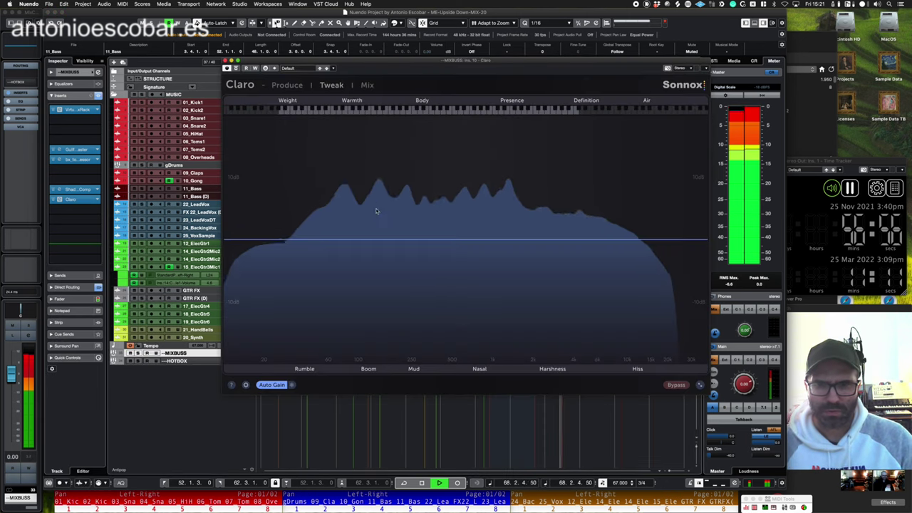
- Shape Claro with a cut of about 3.1 dB at 163 Hz, 0.7 dB at 5292 Hz and a high shelf of about +2.5 dB
{"action": "left_click", "coordinate": [386, 240]}
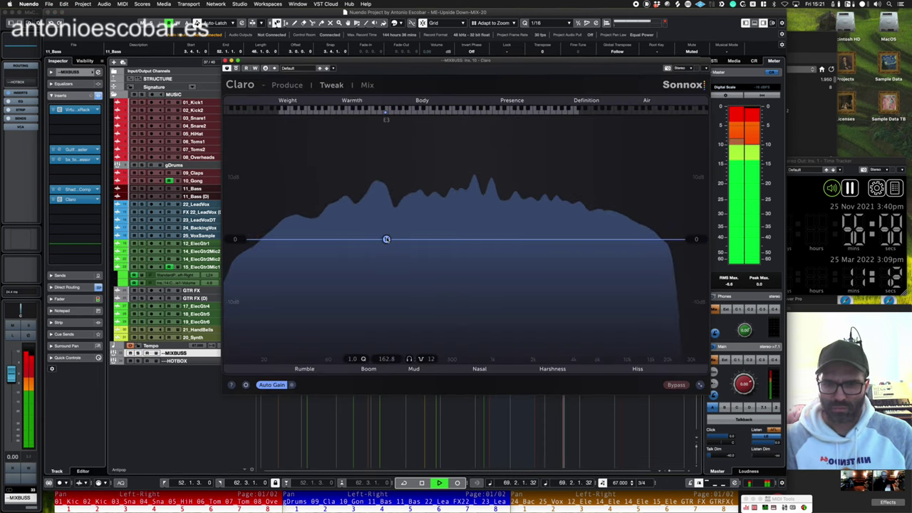
{"action": "left_click_drag", "start_coordinate": [386, 239], "coordinate": [386, 258]}
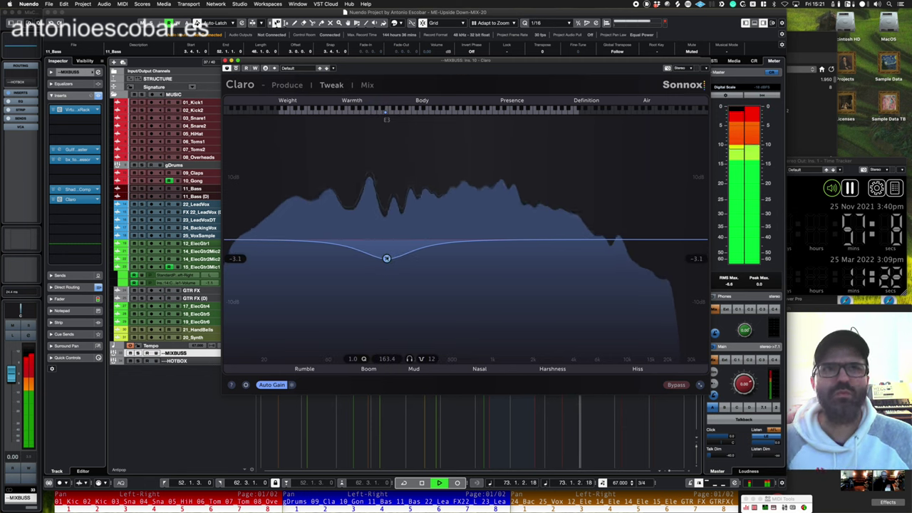
{"action": "double_click", "coordinate": [586, 208]}
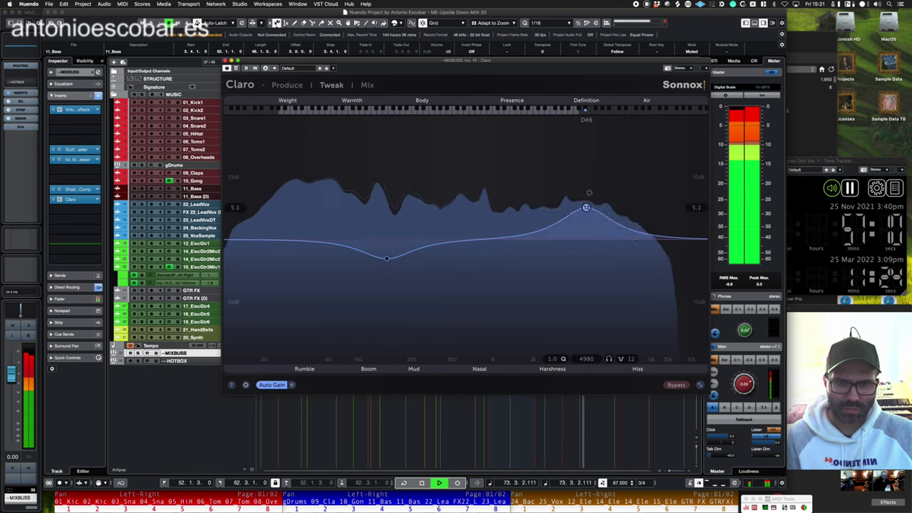
{"action": "left_click_drag", "start_coordinate": [586, 207], "coordinate": [590, 244]}
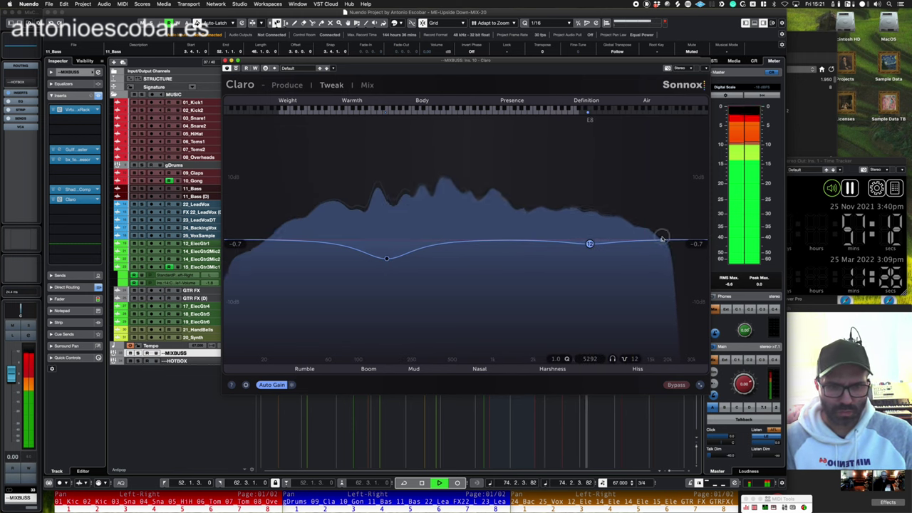
{"action": "left_click_drag", "start_coordinate": [662, 239], "coordinate": [691, 224]}
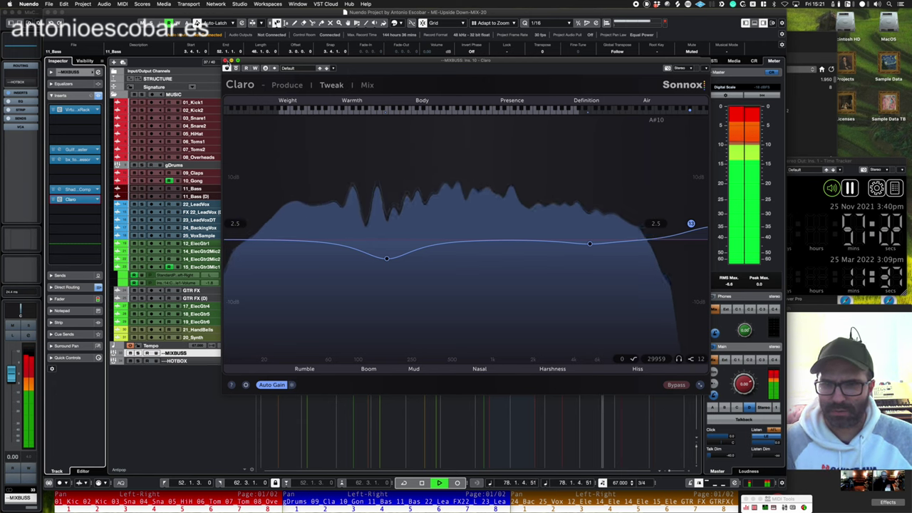
{"action": "left_click", "coordinate": [226, 61]}
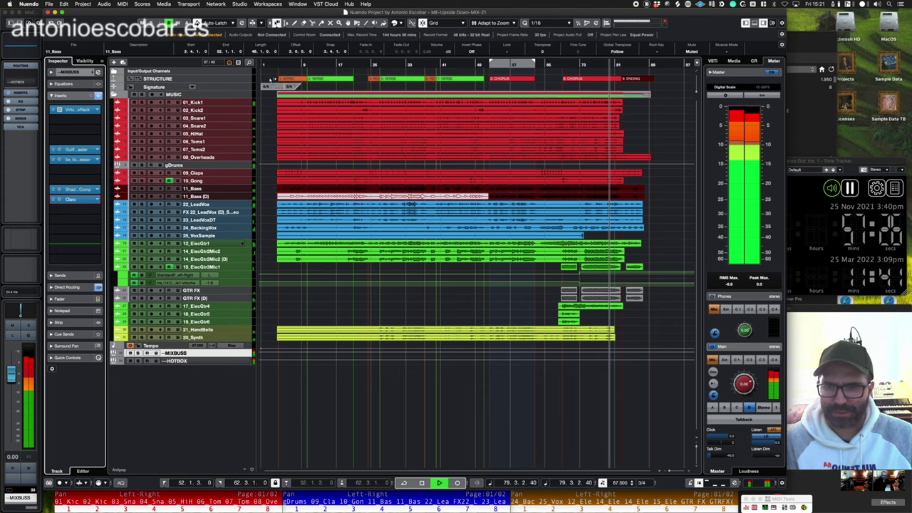
- Set the locators around the whole song, from the INTRO section to the ENDING section
{"action": "left_click_drag", "start_coordinate": [271, 79], "coordinate": [650, 79]}
{"action": "key", "text": "p"}
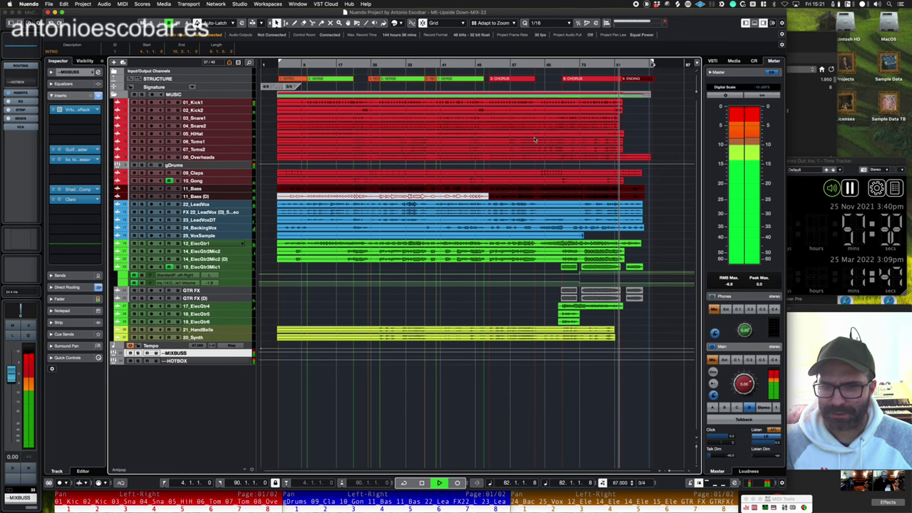
- Group tracks 12_ElecGtr1 through 19_ElecGtr6 into a new stereo group named gGuitars routed to MIXBUSS, and solo it
{"action": "left_click", "coordinate": [212, 244]}
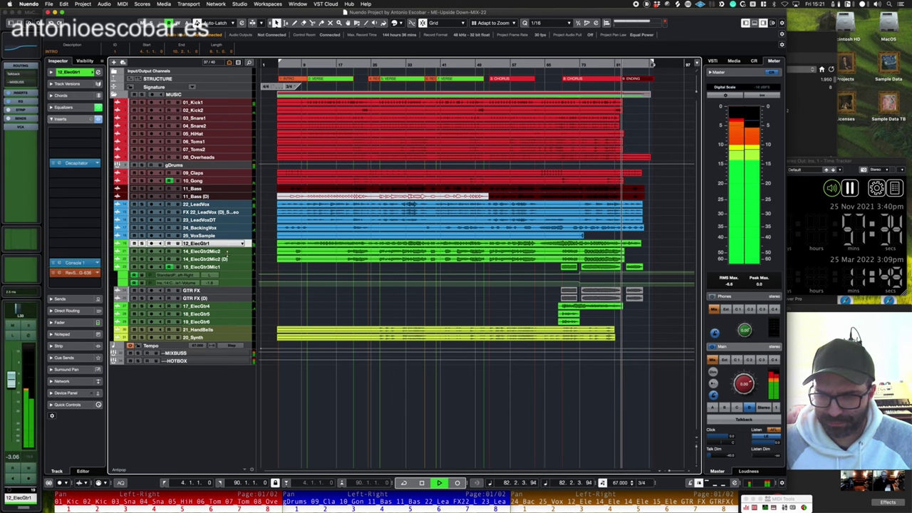
{"action": "left_click", "coordinate": [213, 322], "text": "shift"}
{"action": "key", "text": "space"}
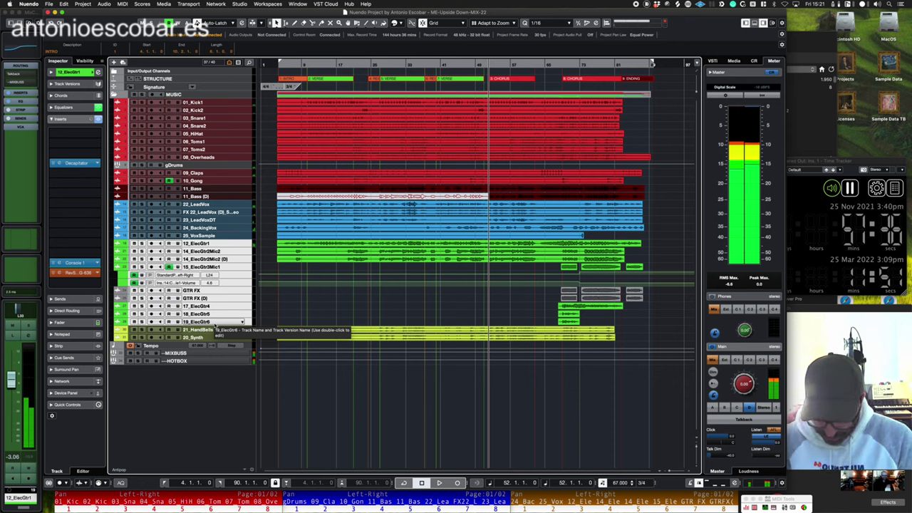
{"action": "key", "text": "super+shift+g"}
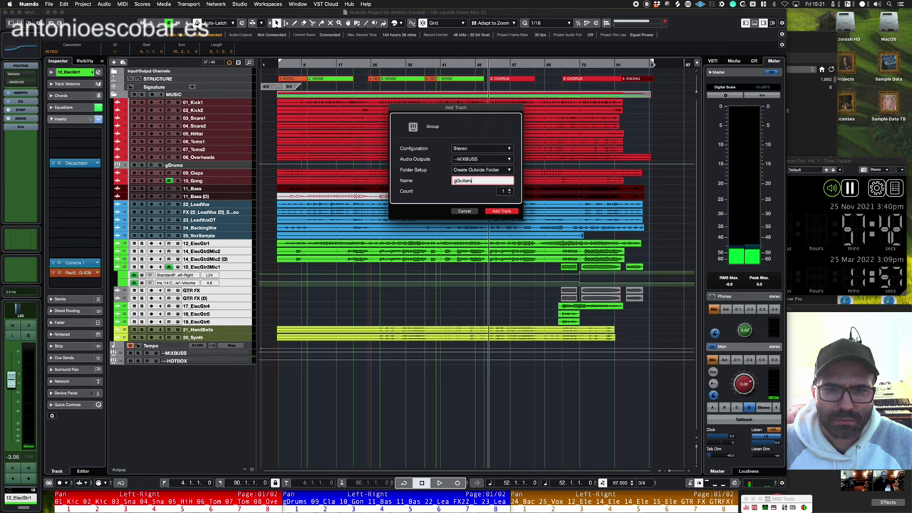
{"action": "type", "text": "gGuitars"}
{"action": "key", "text": "Return"}
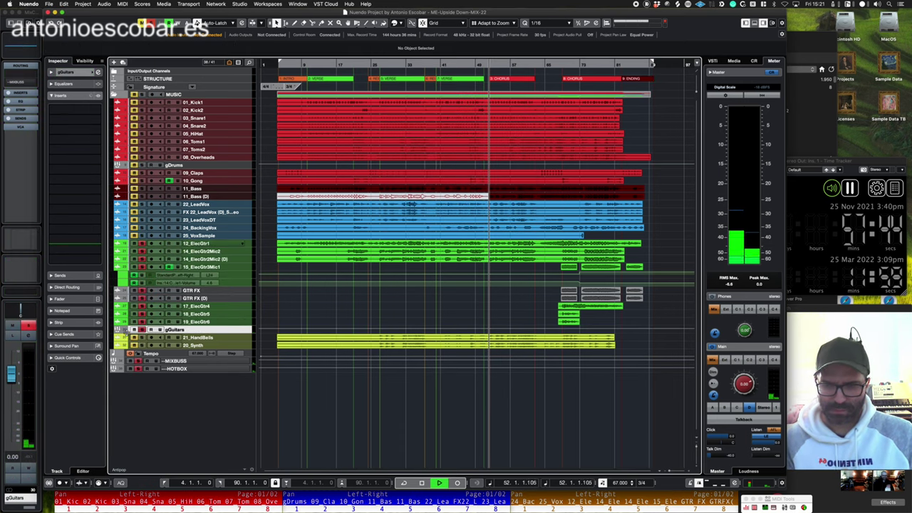
- Search the plug-ins for "tracks", insert Trackspacer 2.5 on gGuitars, and unmute 22_LeadVox alongside the soloed guitars
{"action": "left_click", "coordinate": [91, 181]}
{"action": "type", "text": "smod"}
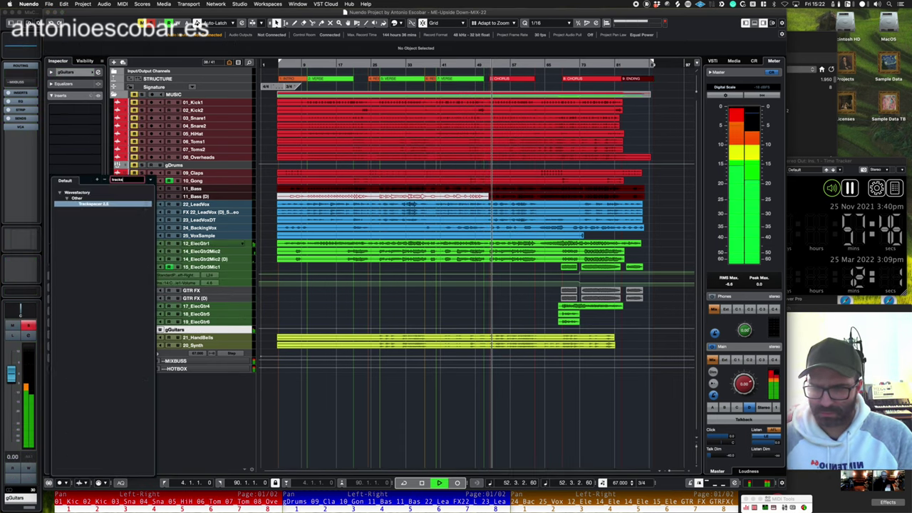
{"action": "key", "text": "Return"}
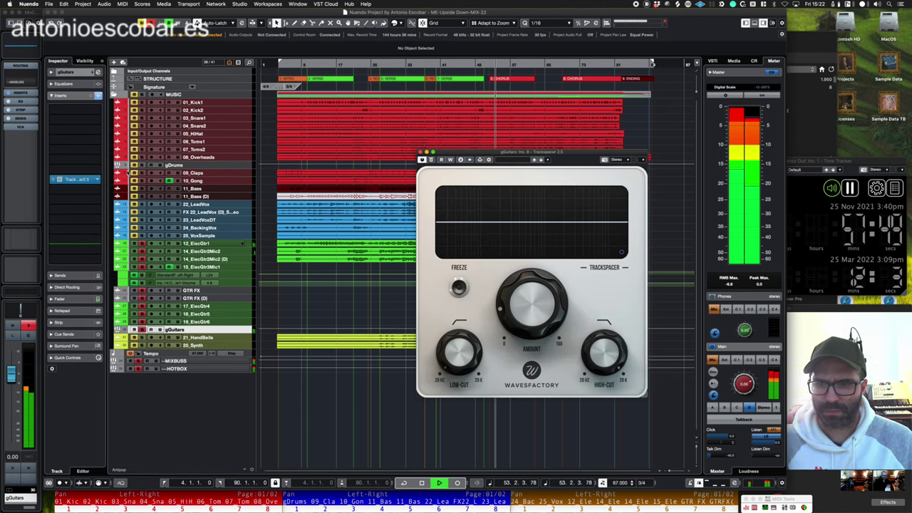
{"action": "left_click", "coordinate": [135, 205]}
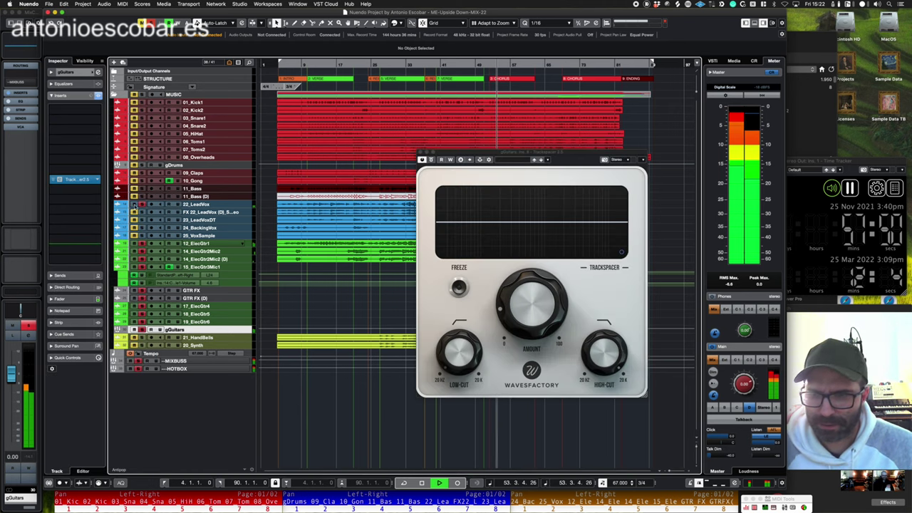
- Add 22_LeadVox as the side-chain source of Trackspacer on gGuitars, check its advanced settings and audition the ducking
{"action": "left_click", "coordinate": [480, 159]}
{"action": "left_click", "coordinate": [581, 233]}
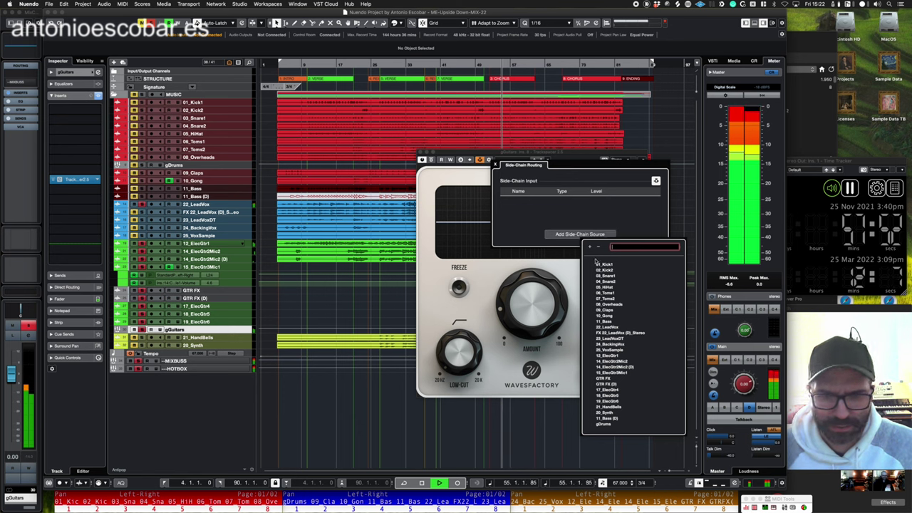
{"action": "type", "text": "lead"}
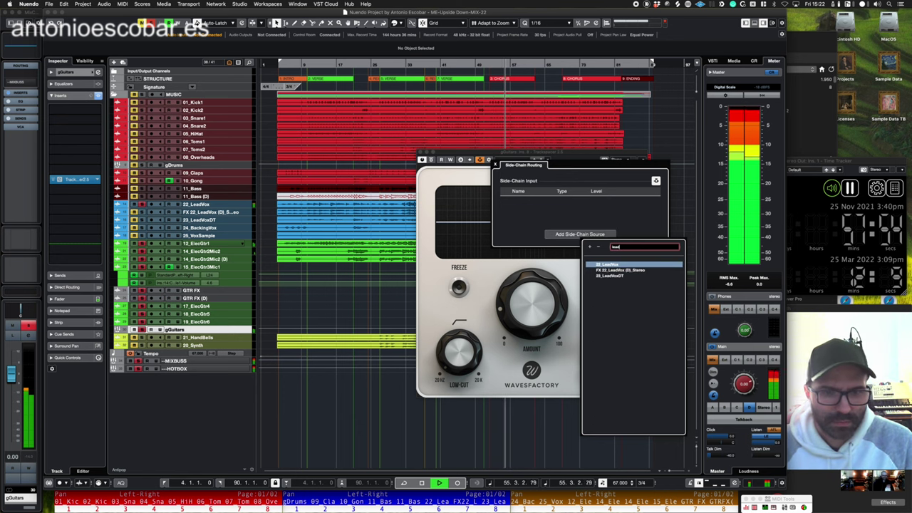
{"action": "left_click", "coordinate": [635, 266]}
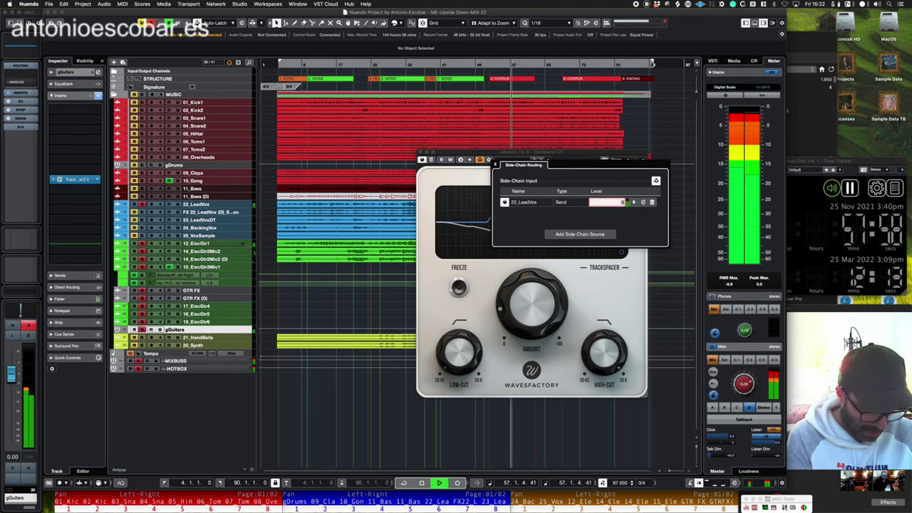
{"action": "key", "text": "Return"}
{"action": "left_click", "coordinate": [579, 155]}
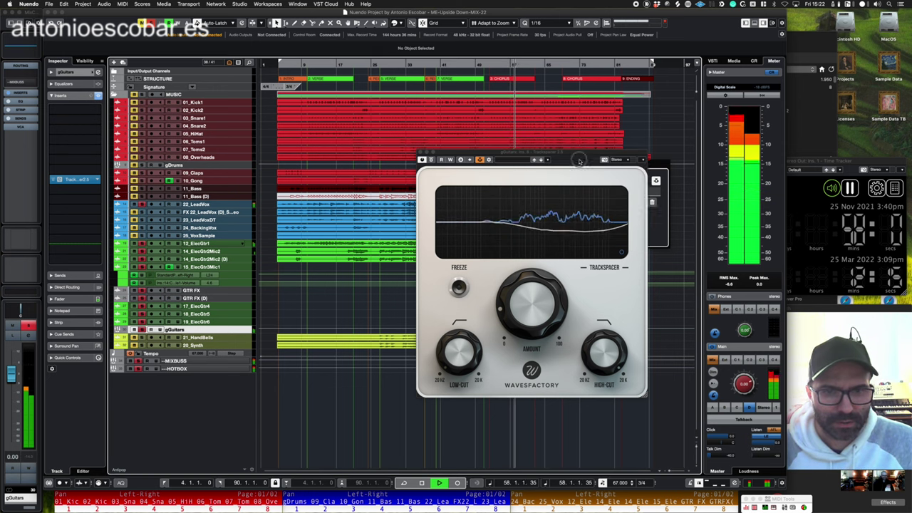
{"action": "left_click", "coordinate": [621, 252]}
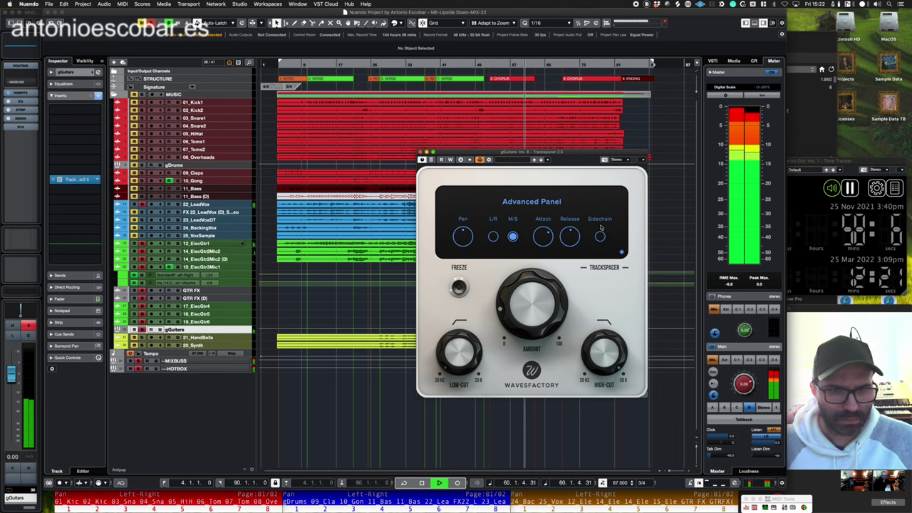
{"action": "left_click", "coordinate": [622, 253]}
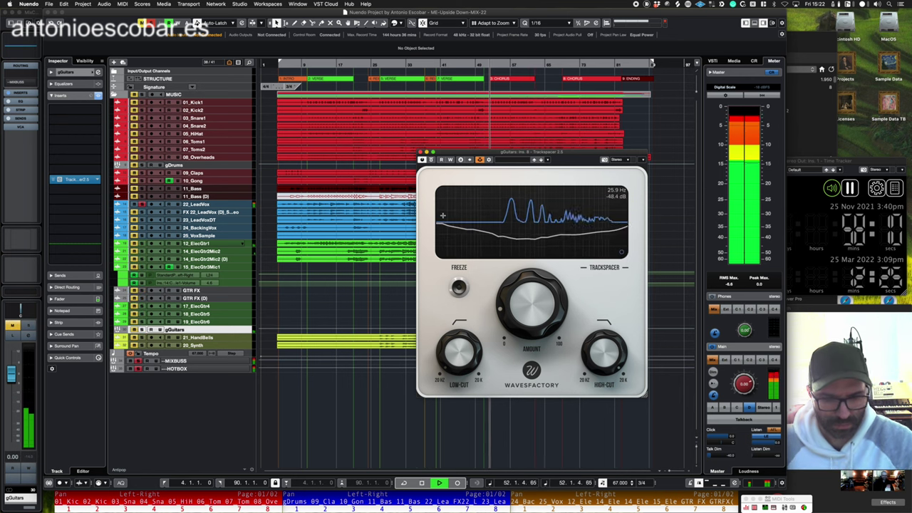
{"action": "key", "text": "space"}
{"action": "key", "text": "space"}
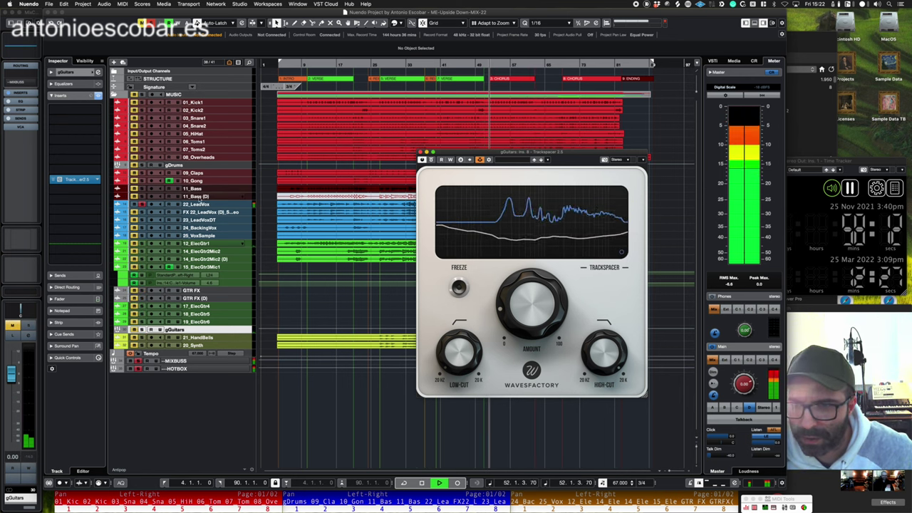
- Insert Newfangled Punctuate on 22_LeadVox, load its Soft Vocals preset and audition the transient emphasis
{"action": "key", "text": "space"}
{"action": "left_click", "coordinate": [199, 204]}
{"action": "left_click", "coordinate": [81, 184]}
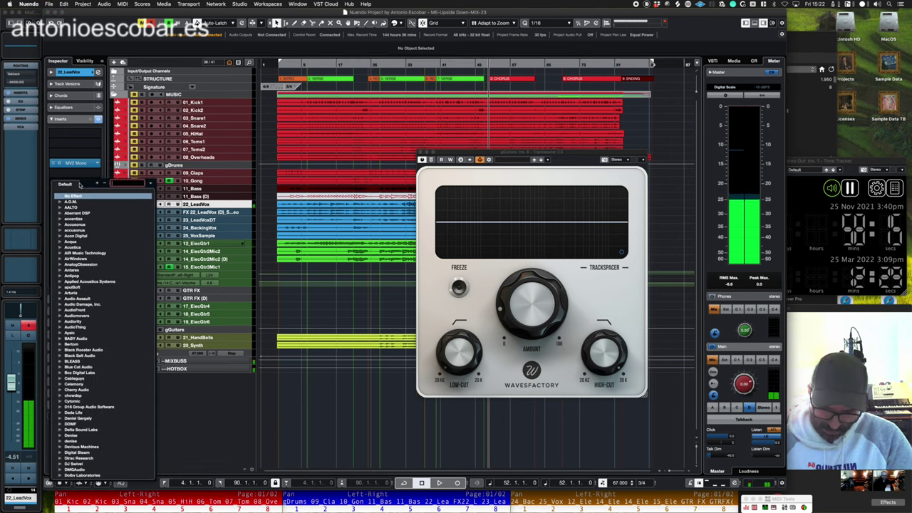
{"action": "type", "text": "punctu"}
{"action": "key", "text": "Return"}
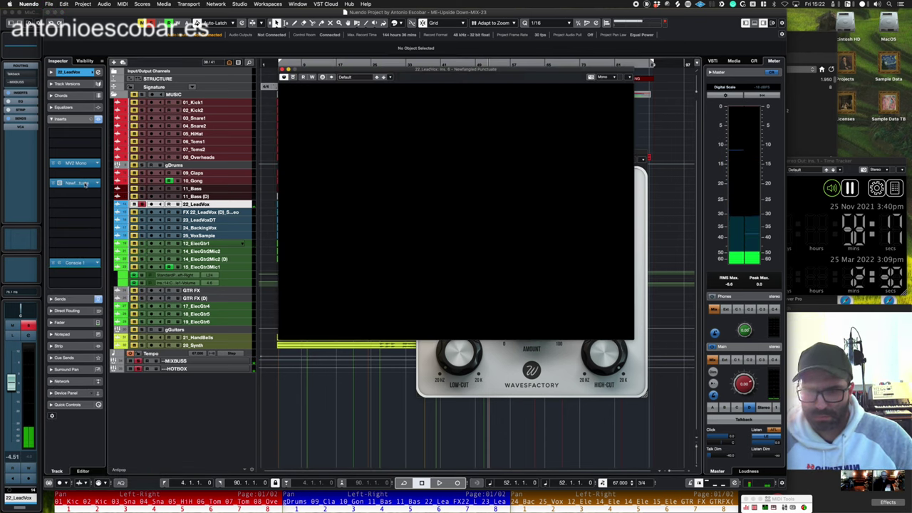
{"action": "left_click", "coordinate": [318, 87]}
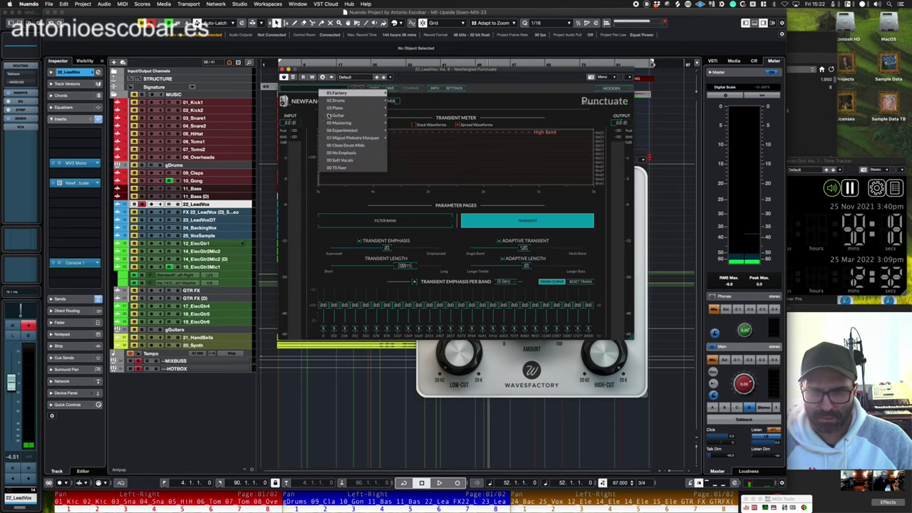
{"action": "left_click", "coordinate": [342, 169]}
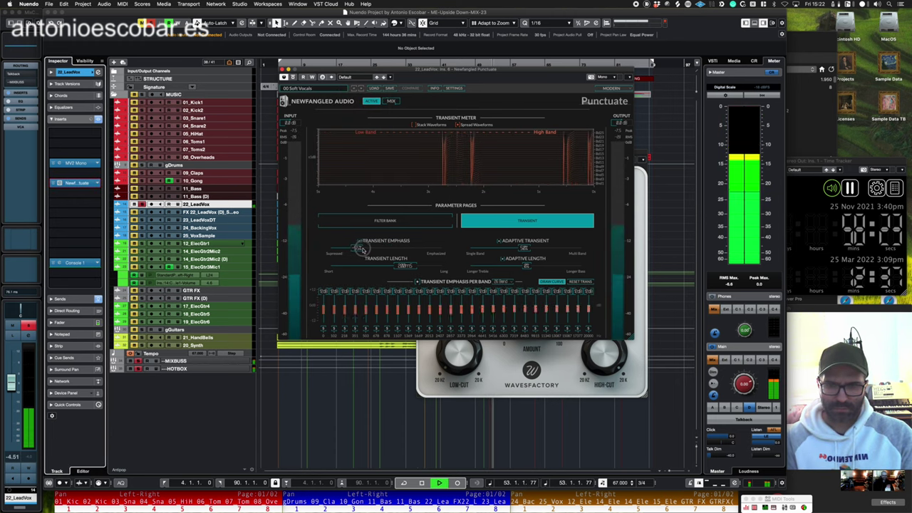
{"action": "key", "text": "super+w"}
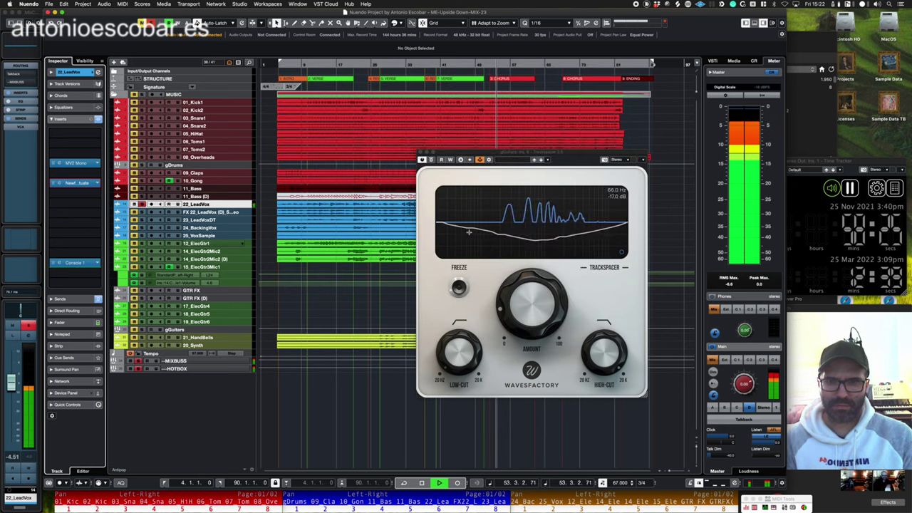
- Clear all solos and add a cut of about 2.3 dB at 359 Hz in Claro on MIXBUSS
{"action": "key", "text": "s"}
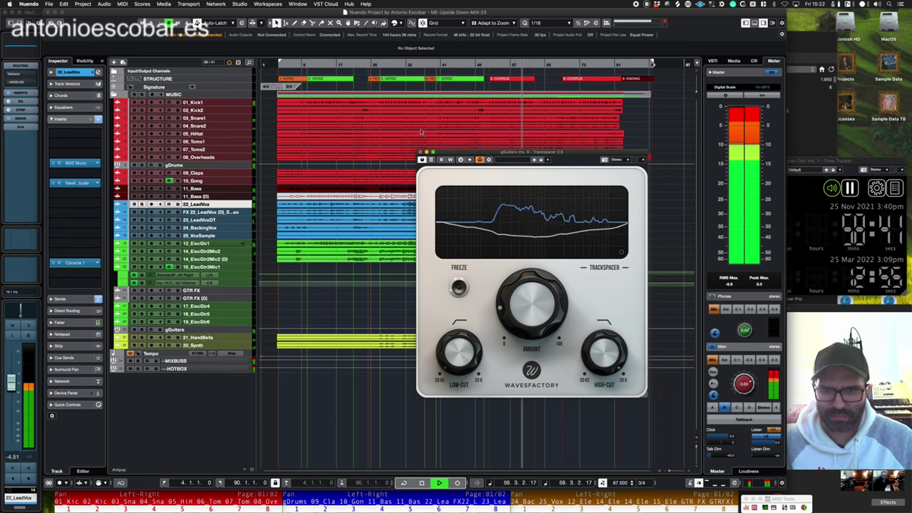
{"action": "left_click", "coordinate": [420, 153]}
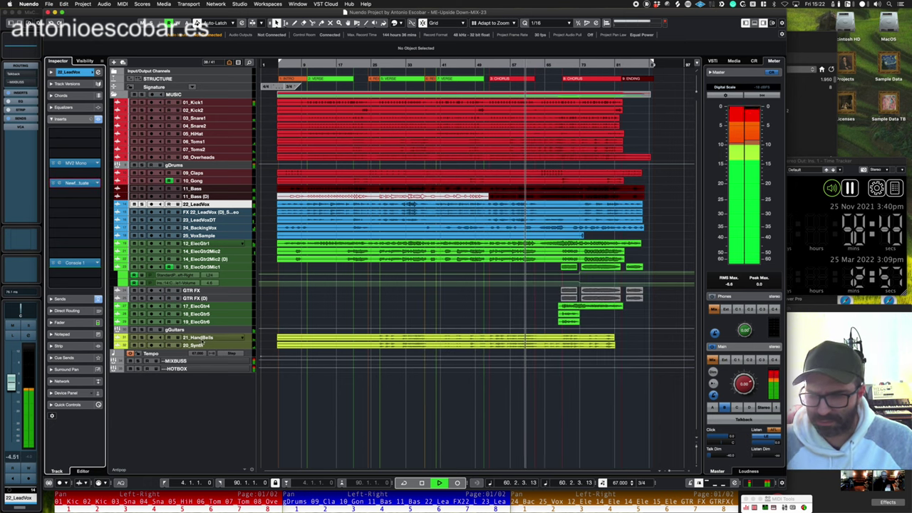
{"action": "left_click", "coordinate": [187, 362]}
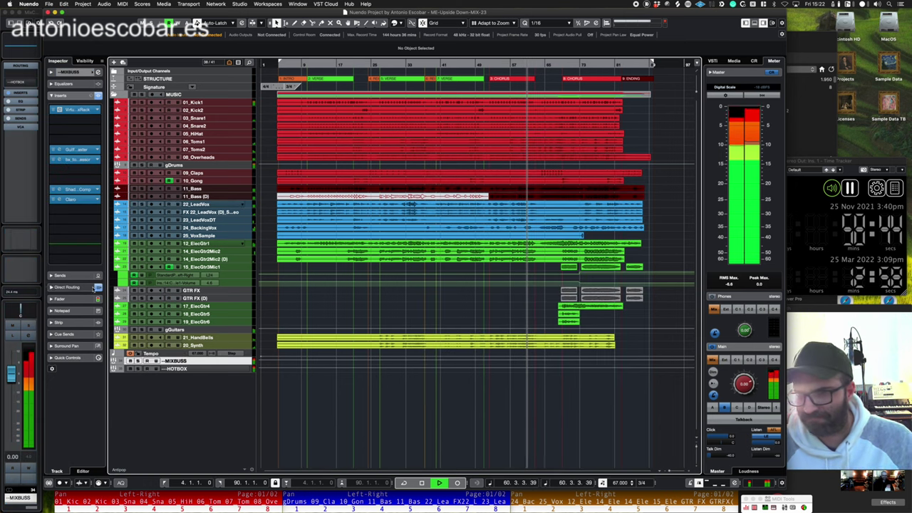
{"action": "left_click", "coordinate": [74, 199]}
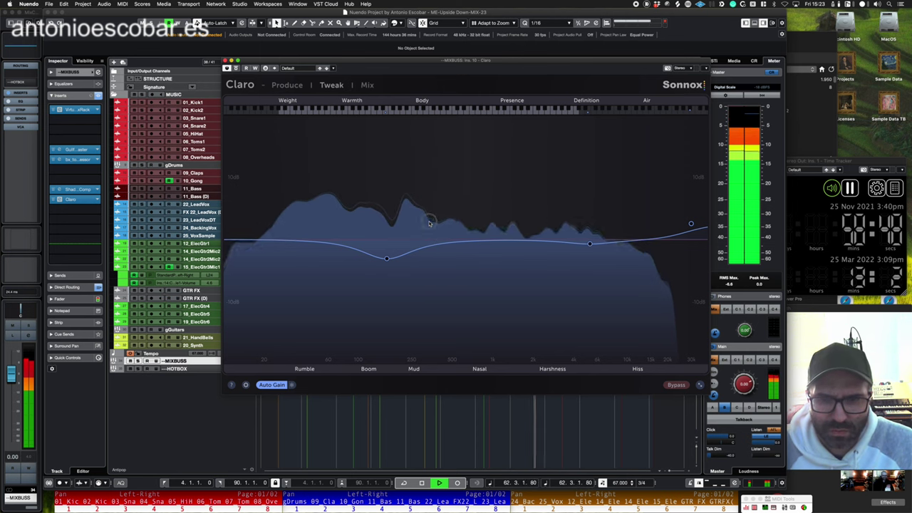
{"action": "left_click_drag", "start_coordinate": [427, 198], "coordinate": [446, 259]}
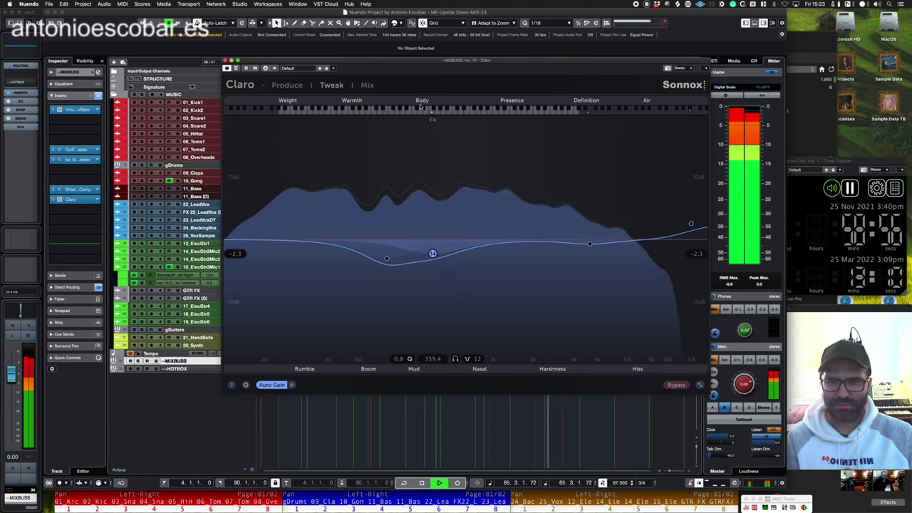
{"action": "key", "text": "super+w"}
- Stop playback, switch to TIDAL and compare with Natural, Machine, El Que No Llora No Mama and Bang Bang from the 0000 Mix Refs playlist
{"action": "key", "text": "space"}
{"action": "key", "text": "super+Tab"}
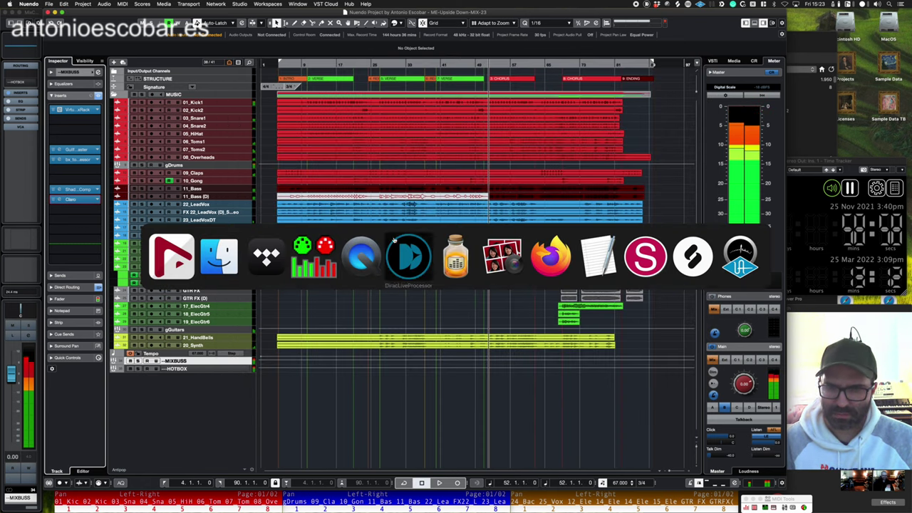
{"action": "left_click", "coordinate": [279, 258]}
{"action": "left_click", "coordinate": [183, 241]}
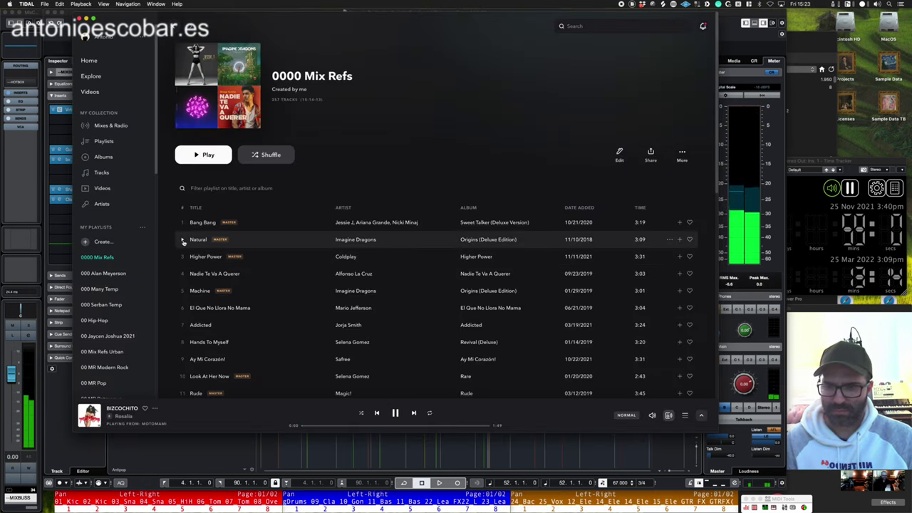
{"action": "left_click", "coordinate": [184, 293]}
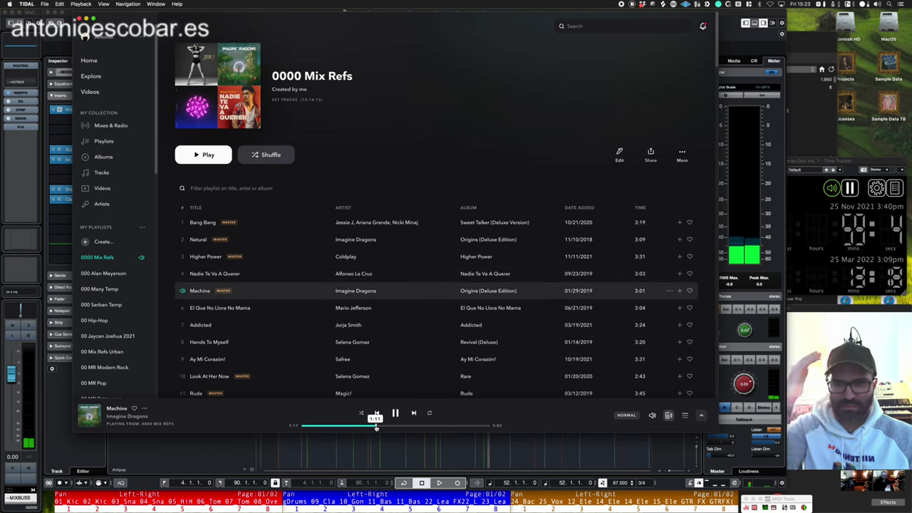
{"action": "left_click", "coordinate": [183, 308]}
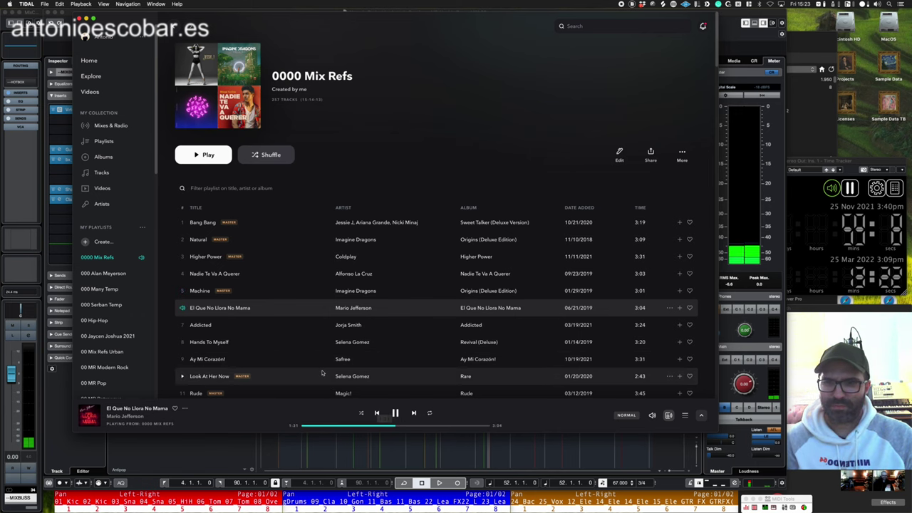
{"action": "left_click", "coordinate": [183, 222]}
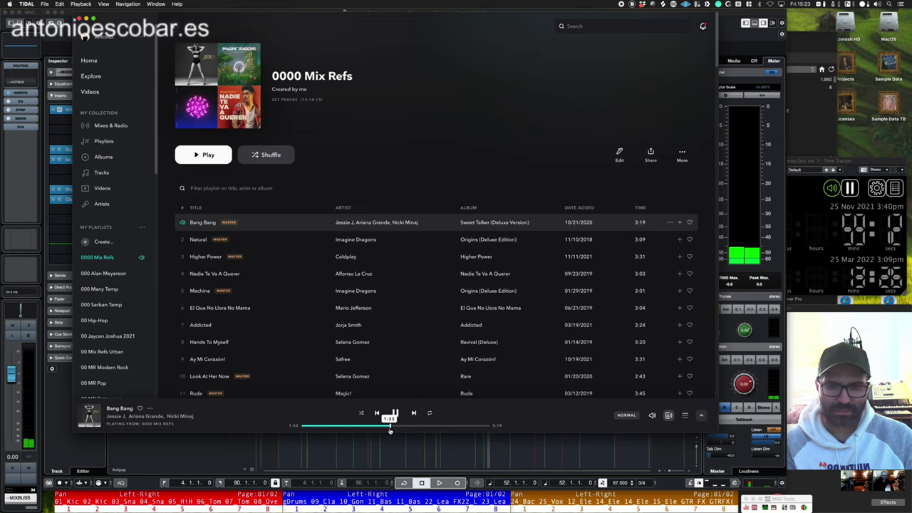
- Return to Nuendo and add cuts of about 2.8 dB at 11841 Hz and 3.8 dB at 57 Hz in Claro on MIXBUSS during playback
{"action": "left_click", "coordinate": [382, 461]}
{"action": "key", "text": "space"}
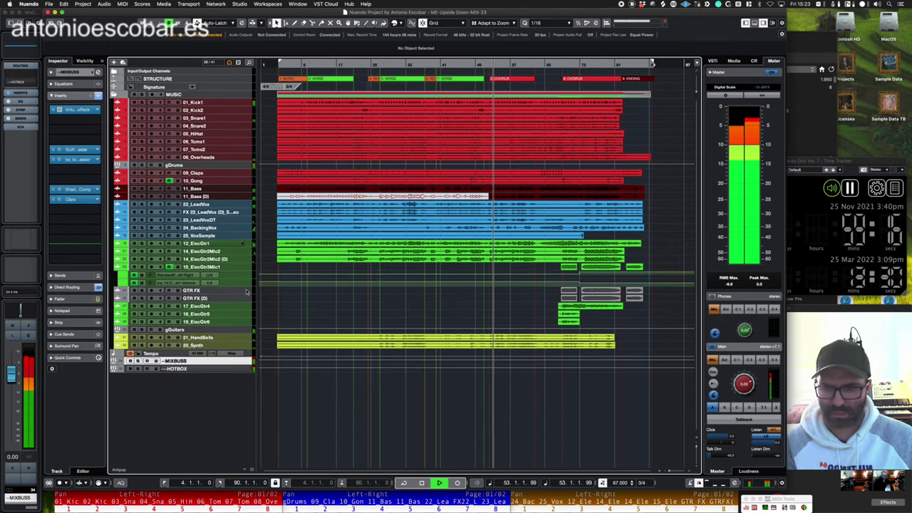
{"action": "left_click", "coordinate": [78, 199]}
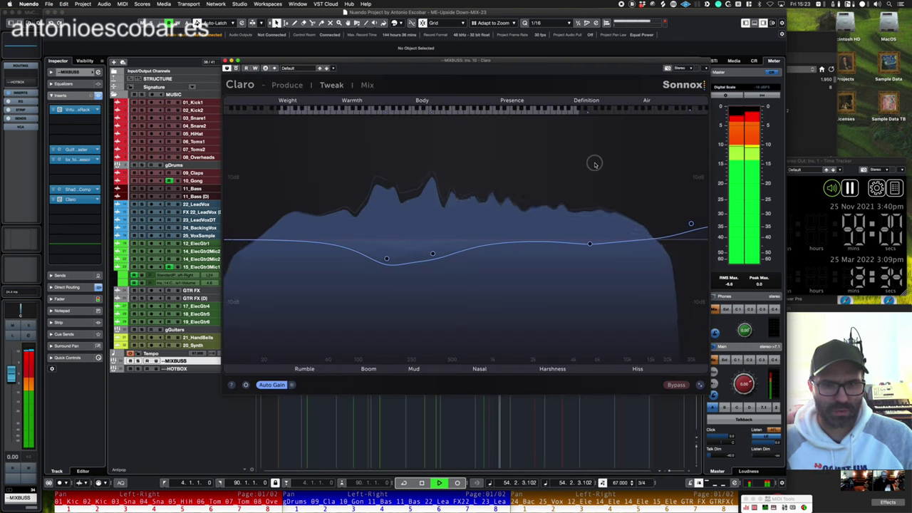
{"action": "left_click_drag", "start_coordinate": [595, 165], "coordinate": [637, 258]}
{"action": "scroll", "coordinate": [637, 253], "scroll_direction": "up", "scroll_amount": 3}
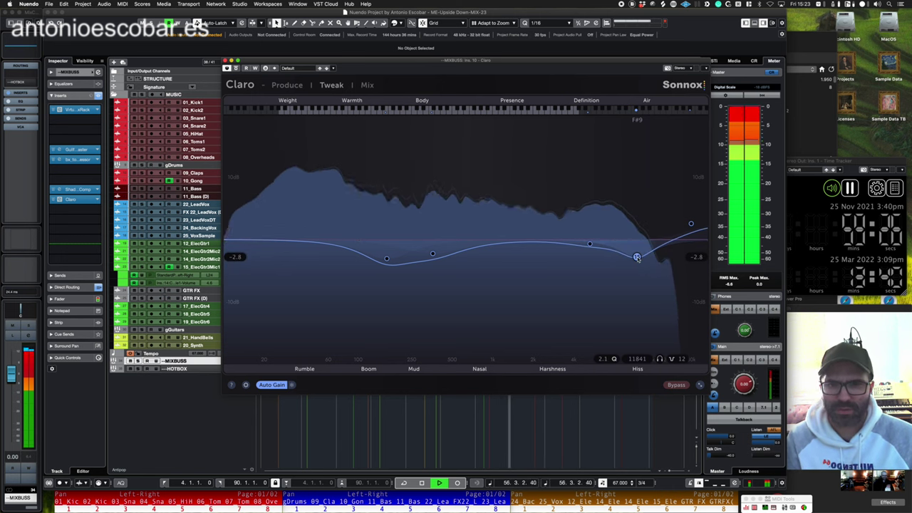
{"action": "left_click_drag", "start_coordinate": [324, 245], "coordinate": [326, 263]}
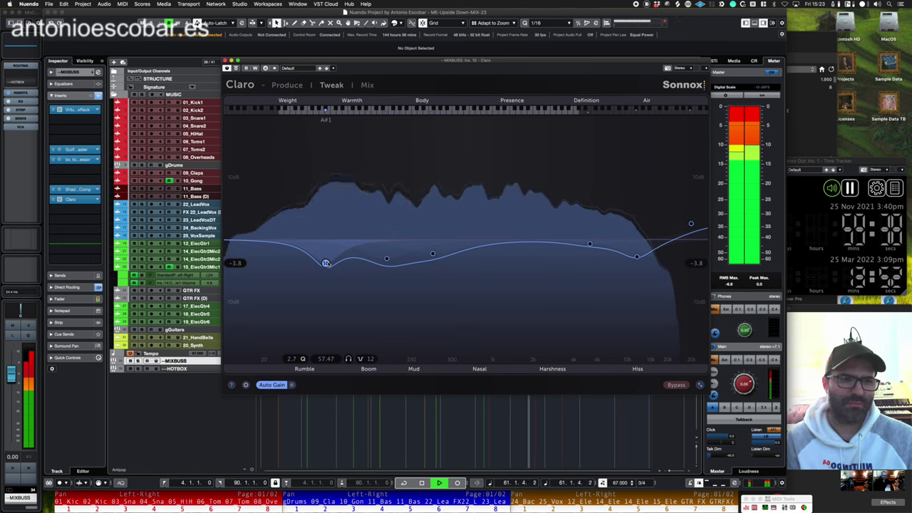
{"action": "left_click", "coordinate": [227, 61]}
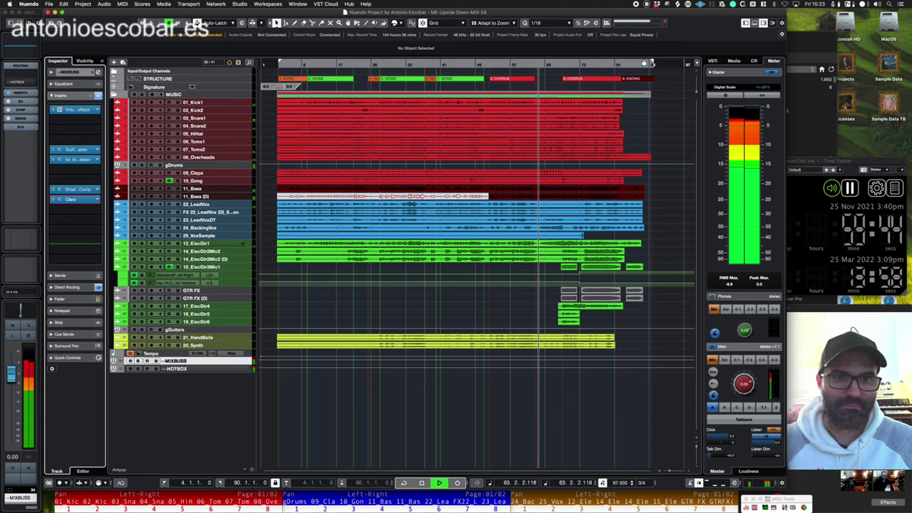
- Move the playhead to the beginning of the INTRO section and listen through the song
{"action": "key", "text": "space"}
{"action": "left_click_drag", "start_coordinate": [664, 78], "coordinate": [487, 80]}
{"action": "left_click", "coordinate": [280, 79]}
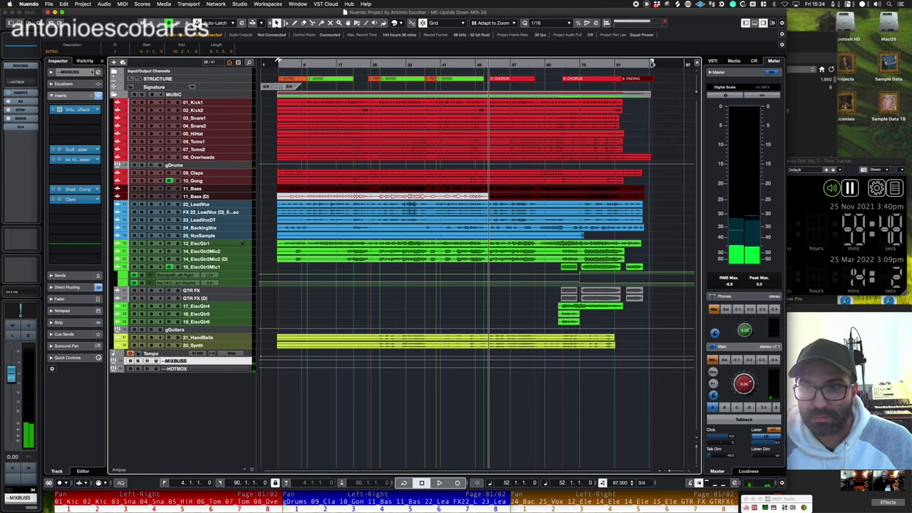
{"action": "left_click", "coordinate": [276, 63]}
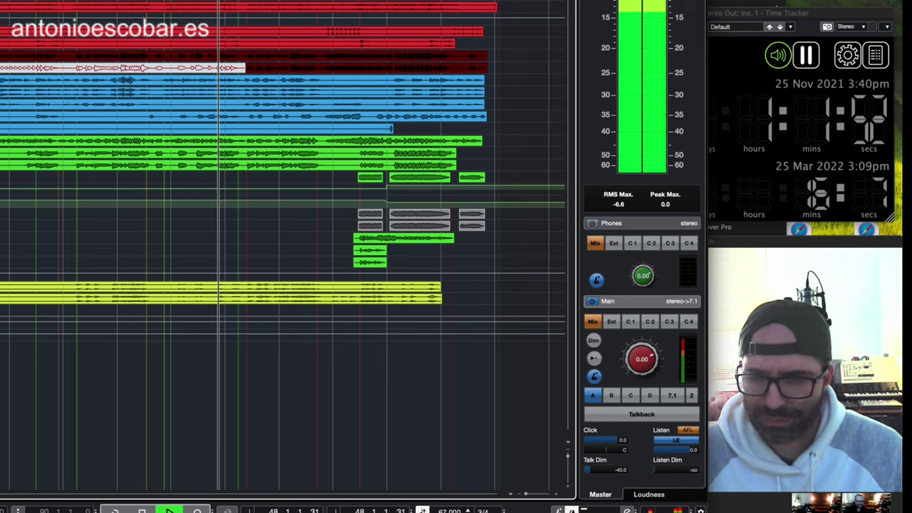
- Split out the 24_BackingVox phrase near the end of the verse before the first chorus and lower its event volume
{"action": "left_click_drag", "start_coordinate": [2, 122], "coordinate": [1, 177]}
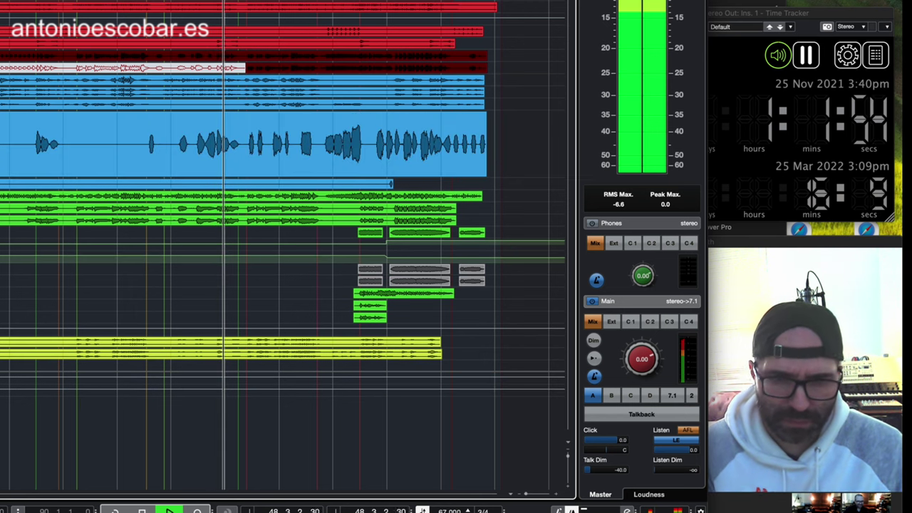
{"action": "left_click", "coordinate": [192, 165], "text": "alt"}
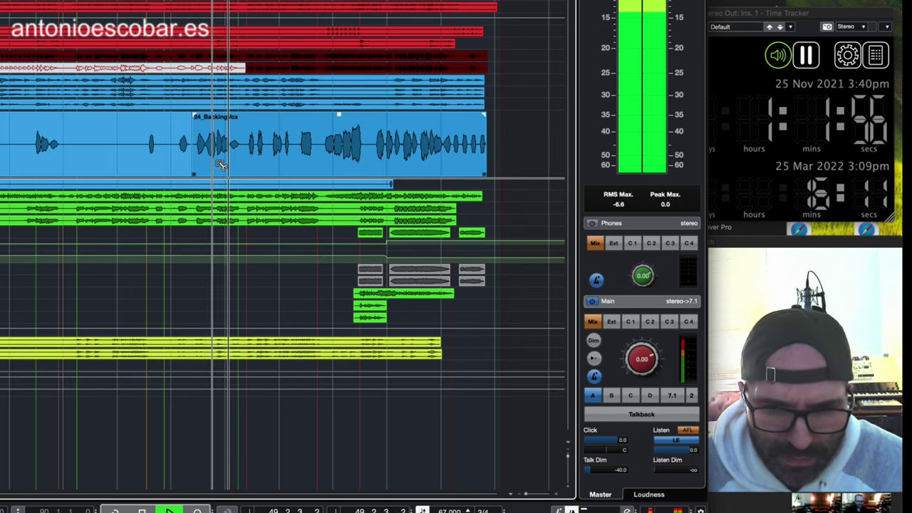
{"action": "left_click", "coordinate": [233, 146]}
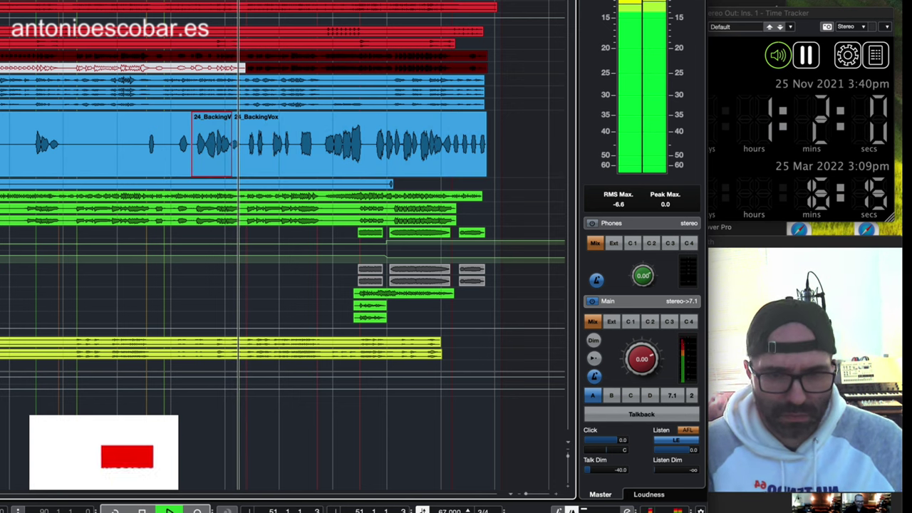
{"action": "mouse_move", "coordinate": [212, 114]}
{"action": "left_mouse_down"}
{"action": "mouse_move", "coordinate": [212, 174]}
{"action": "mouse_move", "coordinate": [212, 131]}
{"action": "left_mouse_up"}
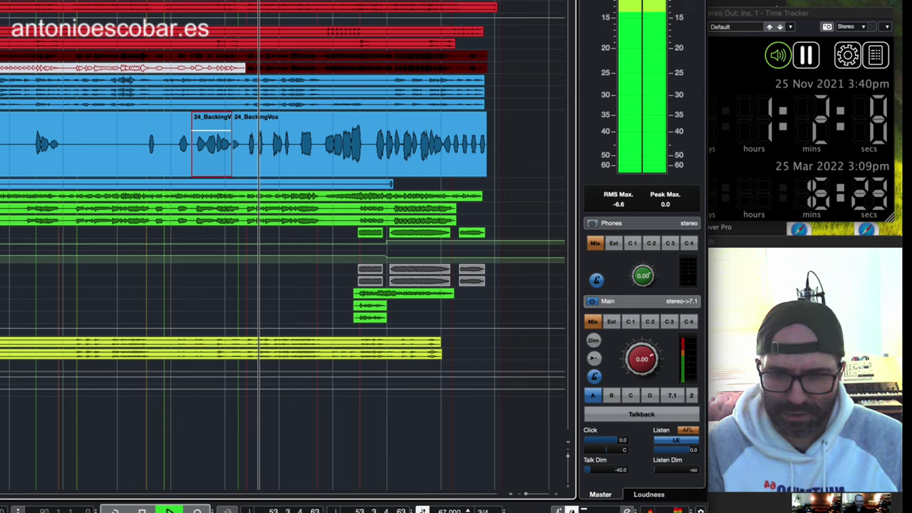
{"action": "key", "text": "z"}
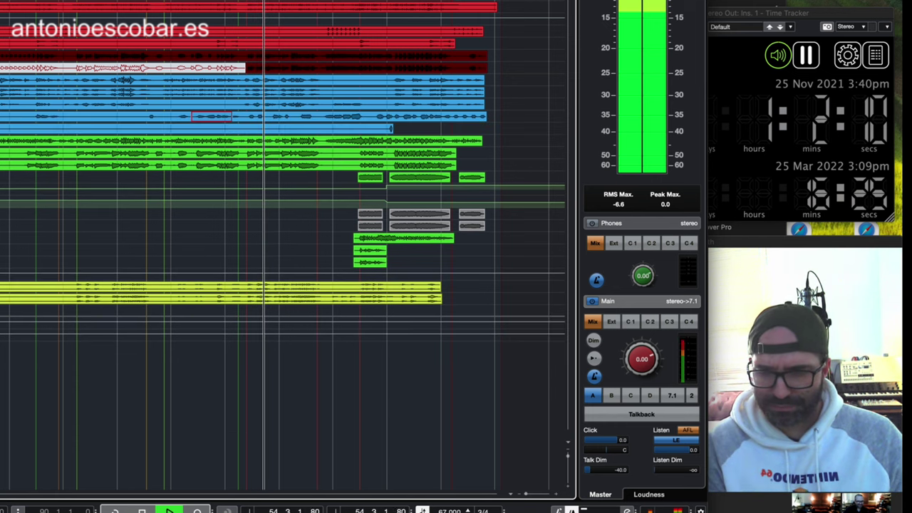
{"action": "key", "text": "super+z"}
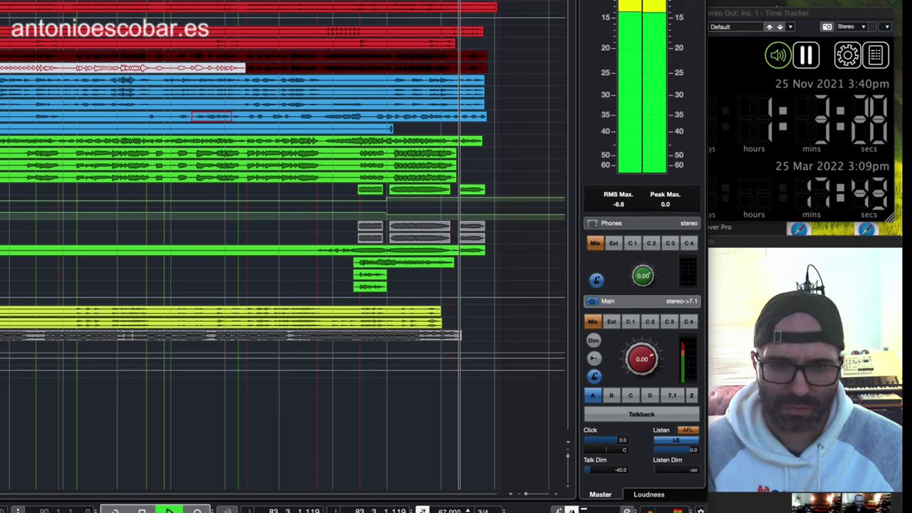
- Stop playback and compare against the original mix, auditioning from bar 71 and from earlier points in the song back to bar 52
{"action": "key", "text": "space"}
{"action": "key", "text": "shift+n"}
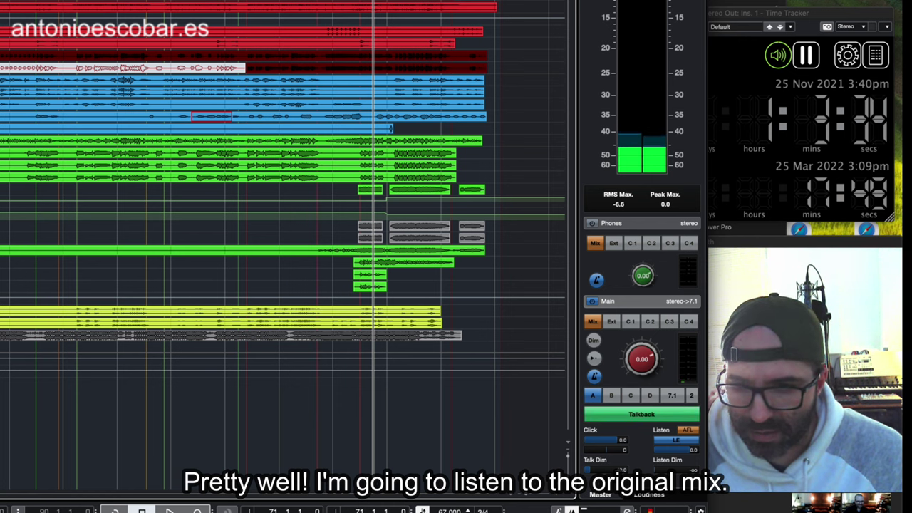
{"action": "right_click", "coordinate": [1, 333]}
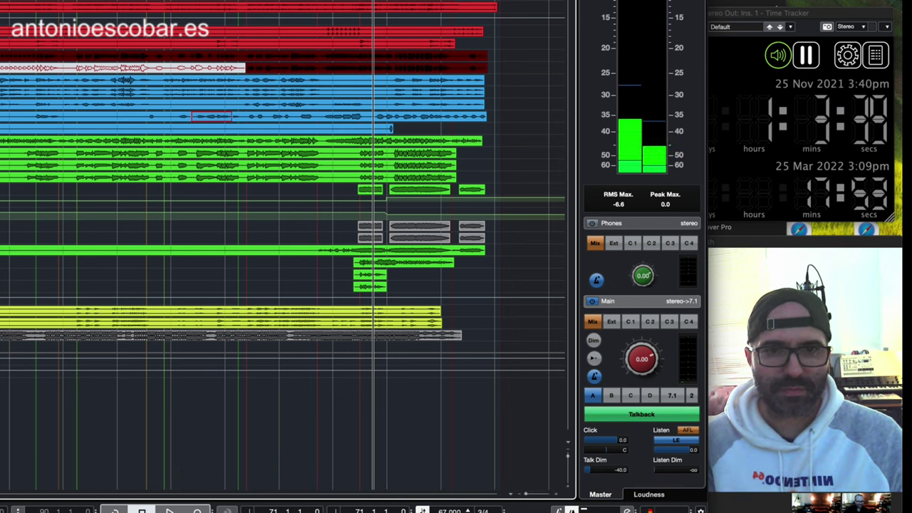
{"action": "left_click", "coordinate": [313, 2]}
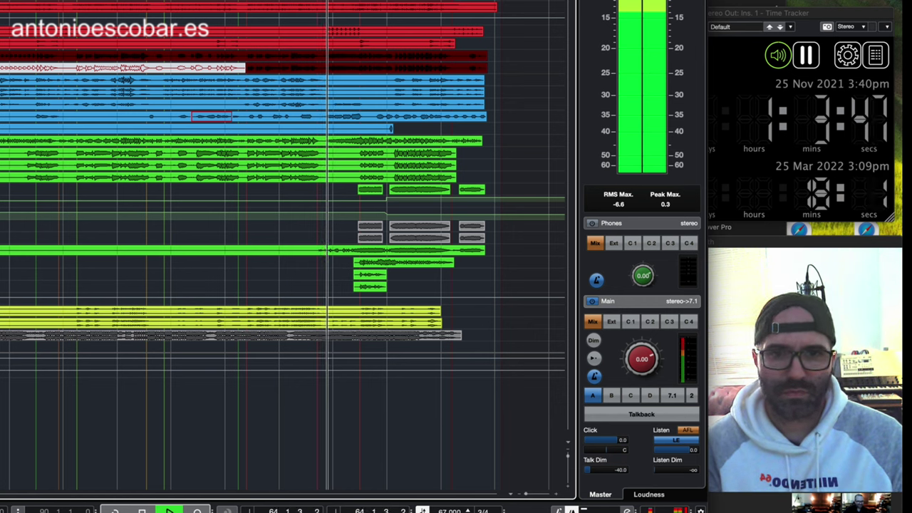
{"action": "left_click", "coordinate": [245, 1]}
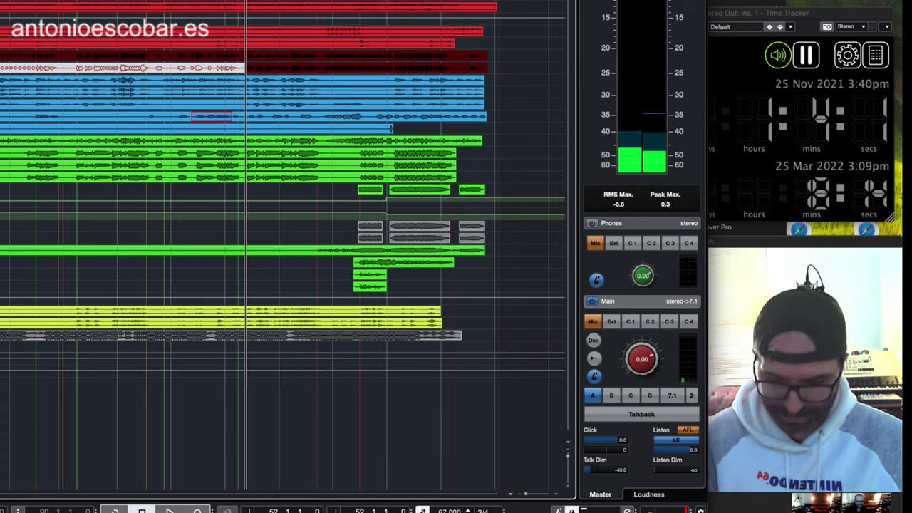
- Open the audio mixdown export settings and pause the Time Tracker session timer
{"action": "key", "text": "super+e"}
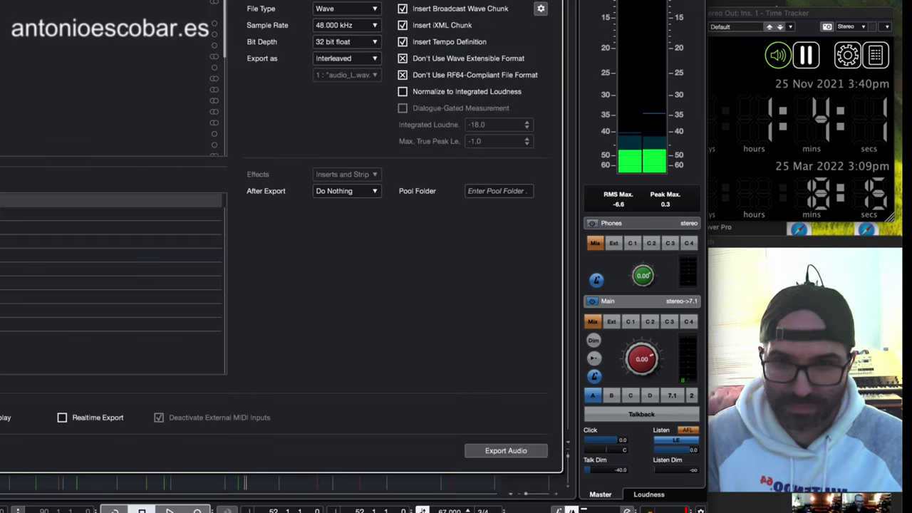
{"action": "left_click", "coordinate": [806, 57]}
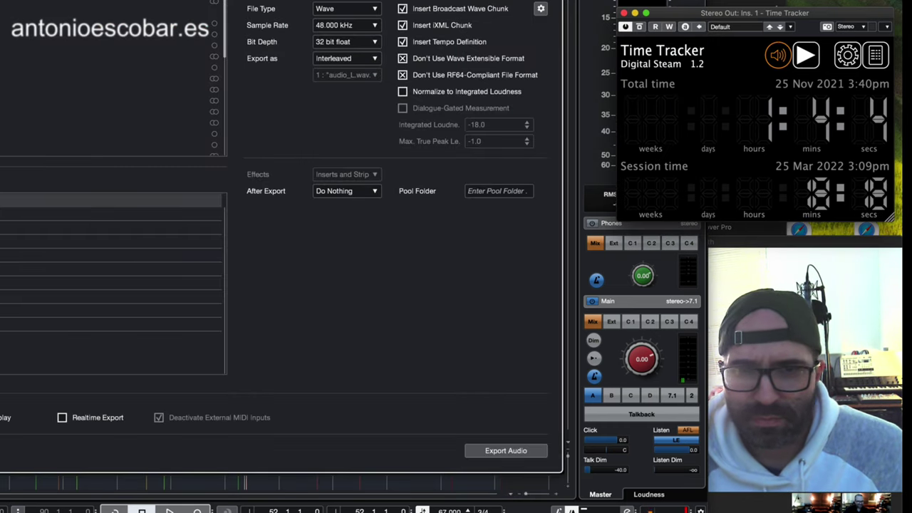